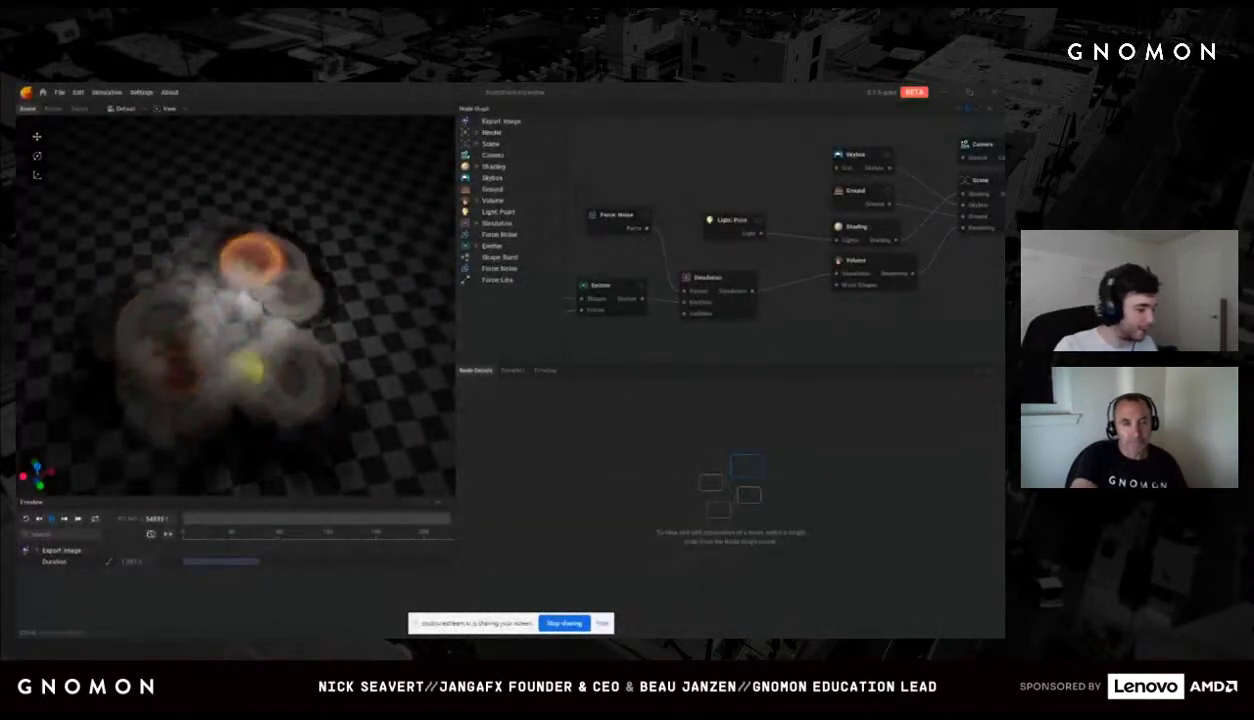
Step: Show the Shape: Burst node's parameters and nudge the node slightly upward in the node graph
{"action": "left_click", "coordinate": [601, 623]}
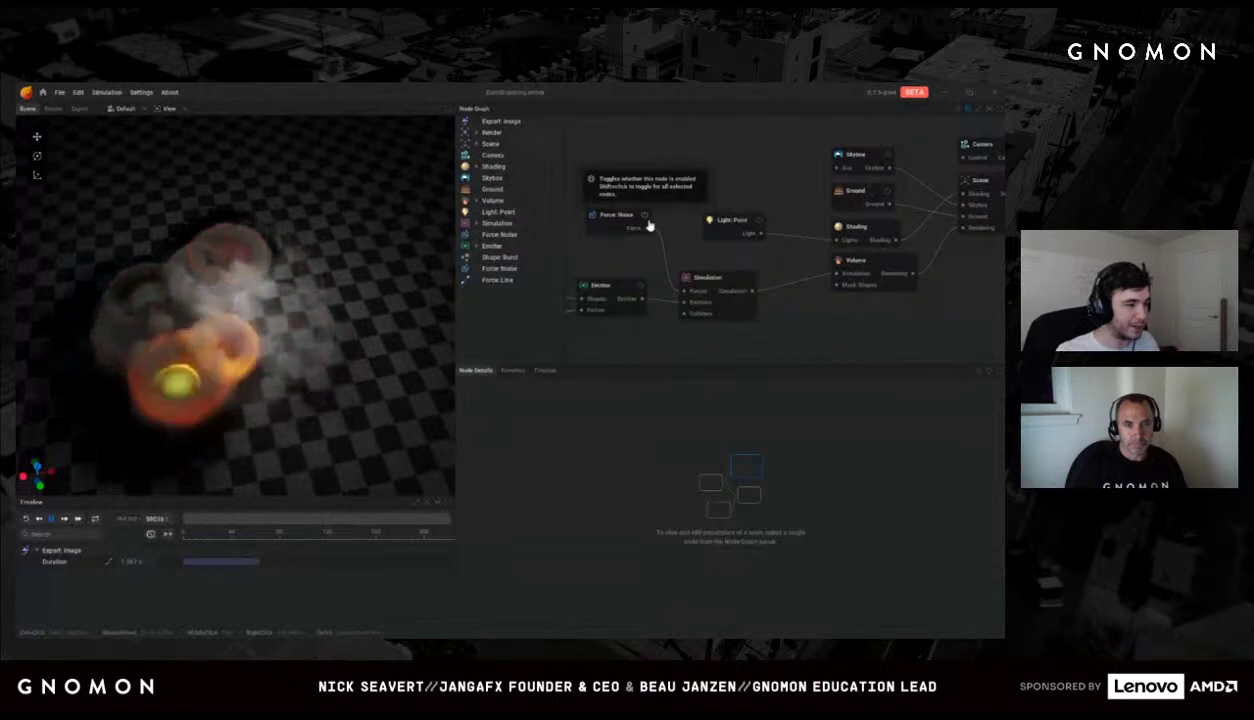
{"action": "middle_click_drag", "start_coordinate": [568, 197], "coordinate": [614, 207]}
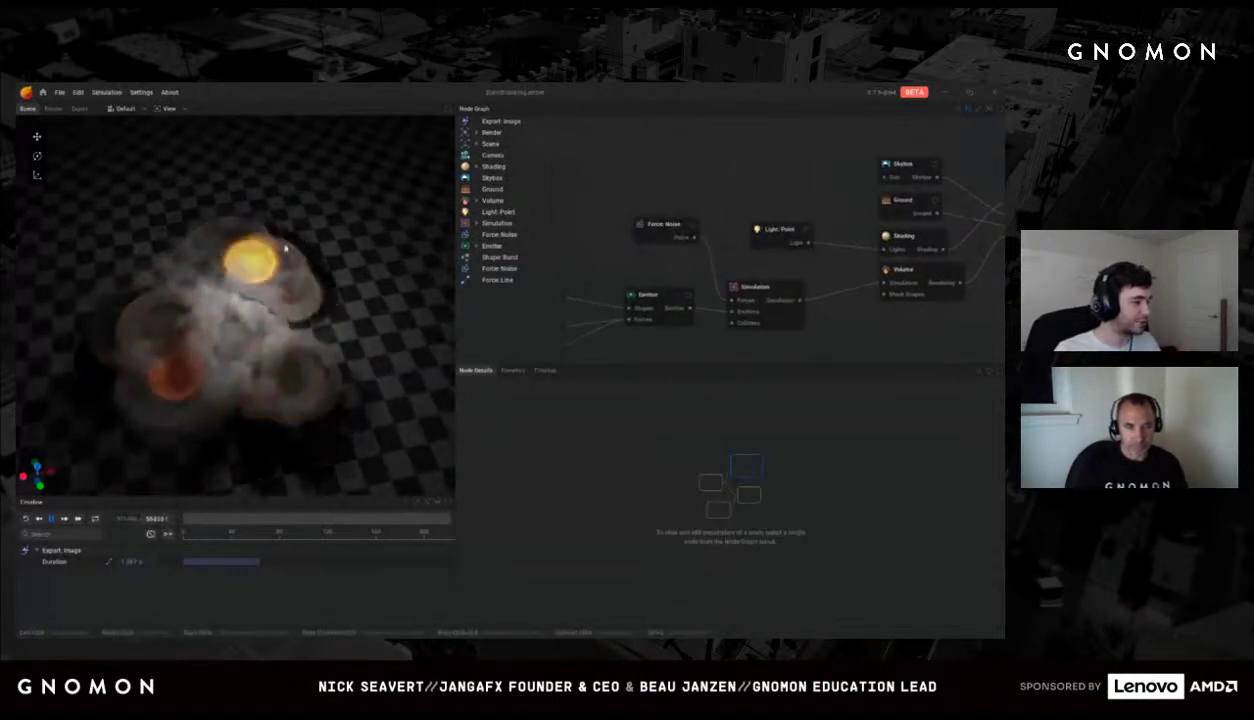
{"action": "middle_click_drag", "start_coordinate": [641, 265], "coordinate": [819, 245]}
{"action": "left_click", "coordinate": [696, 254]}
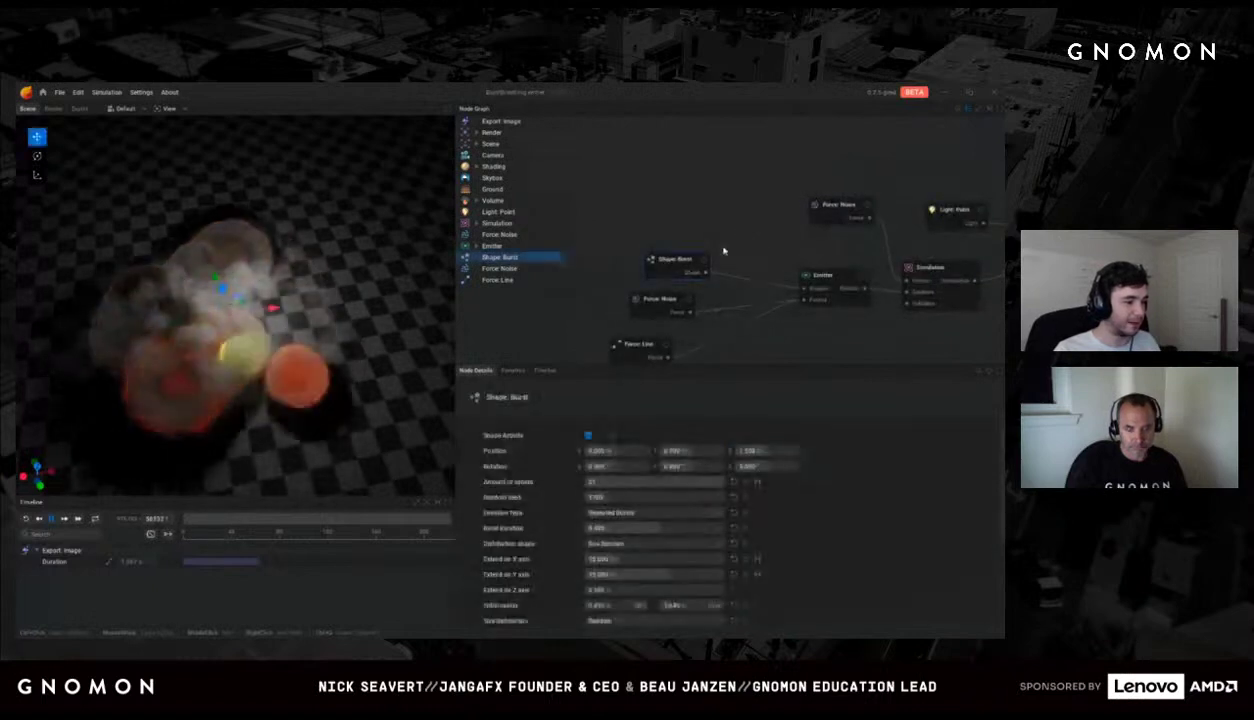
{"action": "left_click", "coordinate": [680, 210]}
{"action": "left_click_drag", "start_coordinate": [690, 262], "coordinate": [691, 248]}
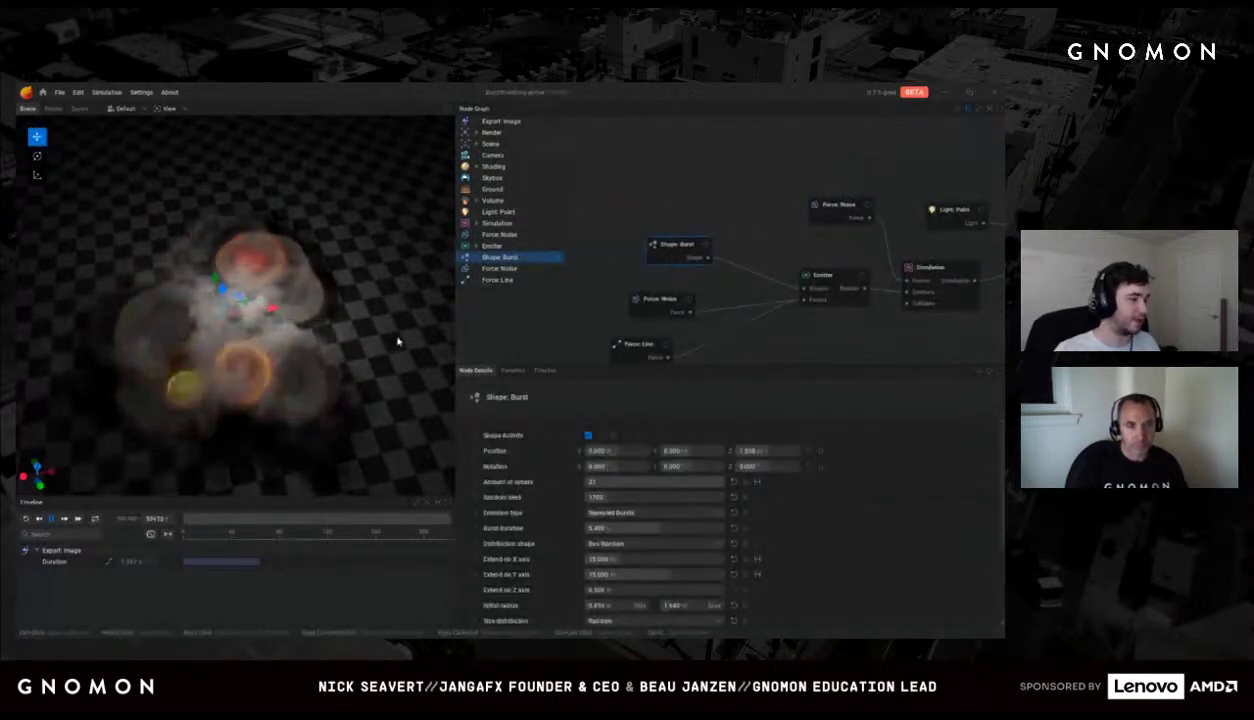
Step: Open the massive_explosion.ember preset without saving the current project's changes
{"action": "left_click", "coordinate": [60, 92]}
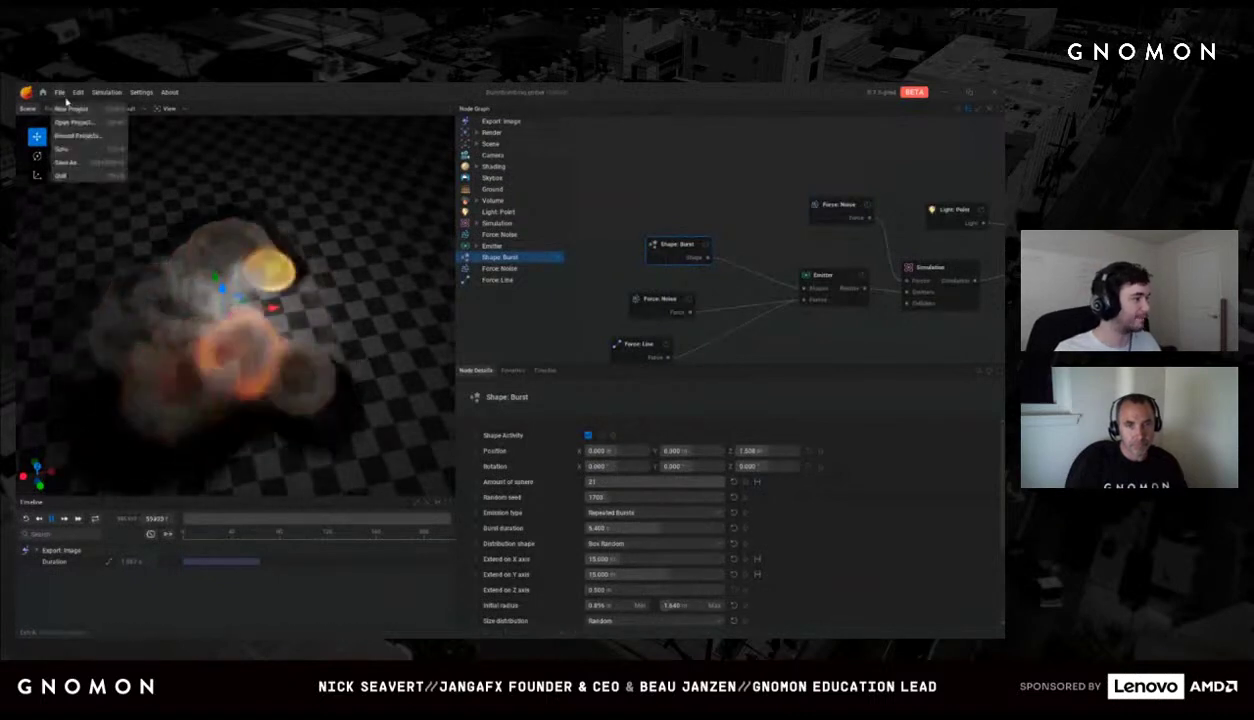
{"action": "left_click", "coordinate": [85, 112]}
{"action": "left_click", "coordinate": [428, 395]}
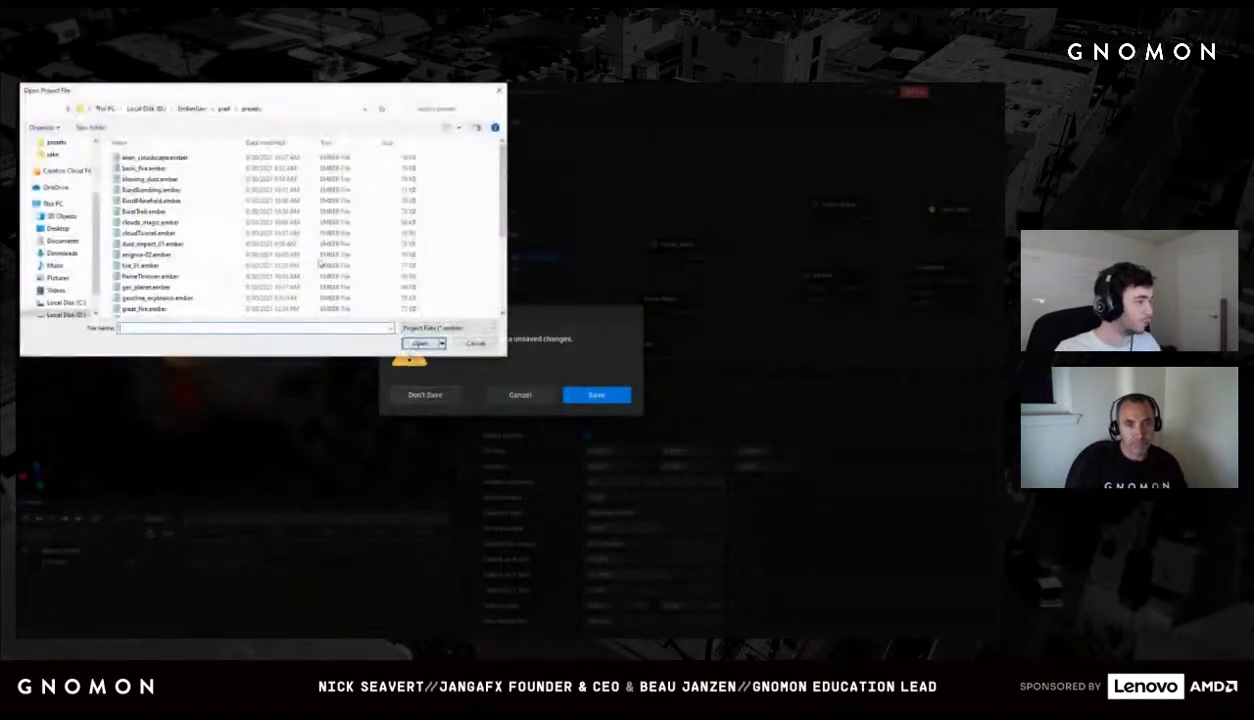
{"action": "scroll", "coordinate": [183, 302], "scroll_direction": "down", "scroll_amount": 2}
{"action": "left_click", "coordinate": [157, 279]}
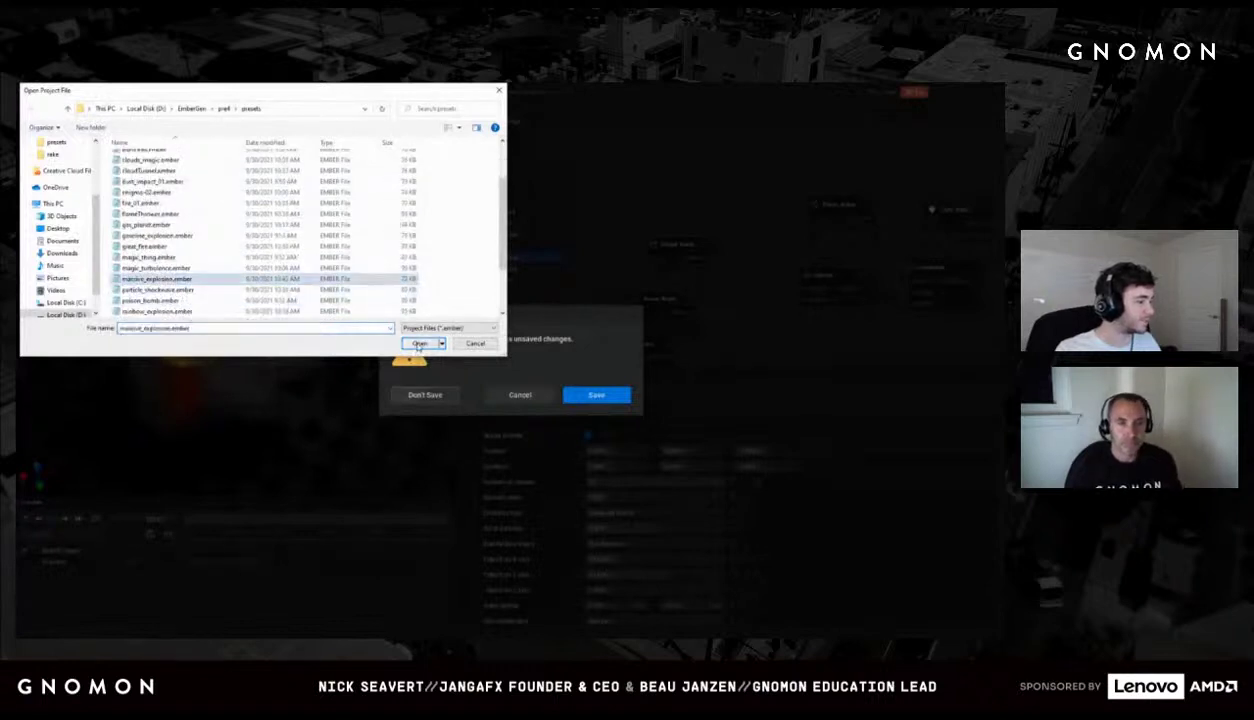
{"action": "left_click", "coordinate": [420, 343]}
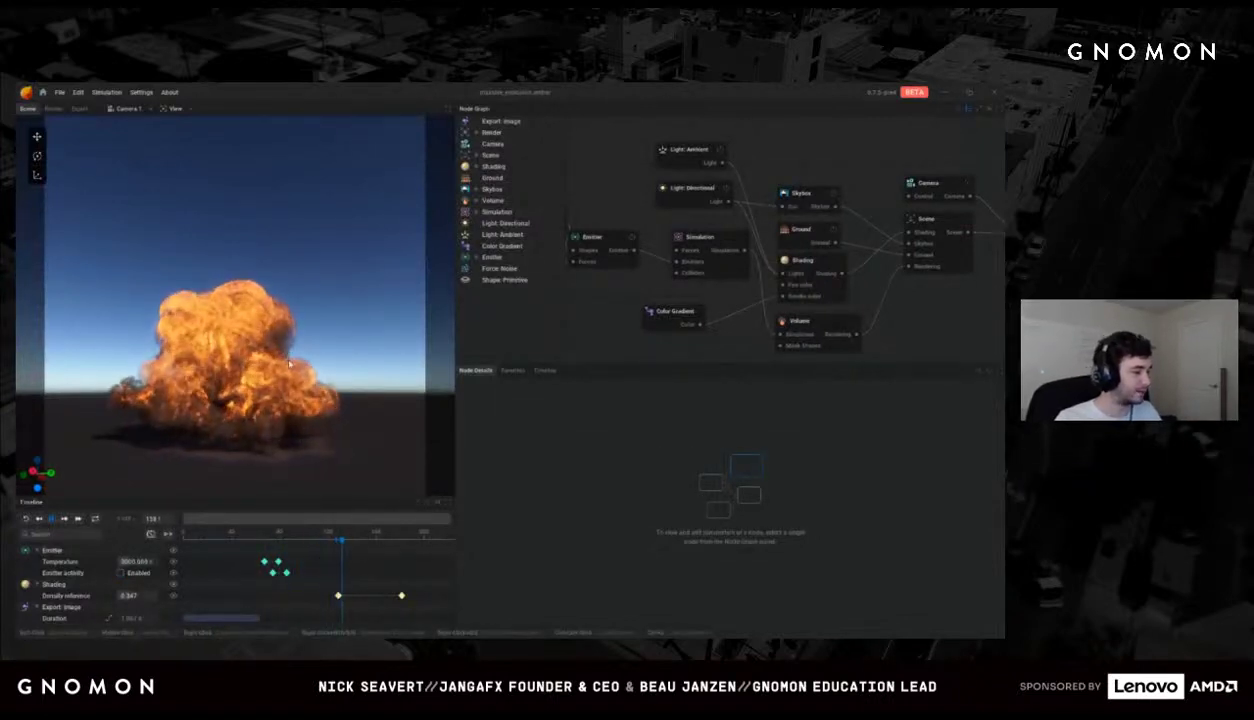
Step: Add a Collider node connected to the Simulation node's Colliders input
{"action": "mouse_move", "coordinate": [285, 349]}
{"action": "left_mouse_down"}
{"action": "mouse_move", "coordinate": [275, 365]}
{"action": "mouse_move", "coordinate": [295, 327]}
{"action": "left_mouse_up"}
{"action": "scroll", "coordinate": [243, 342], "scroll_direction": "up", "scroll_amount": 3}
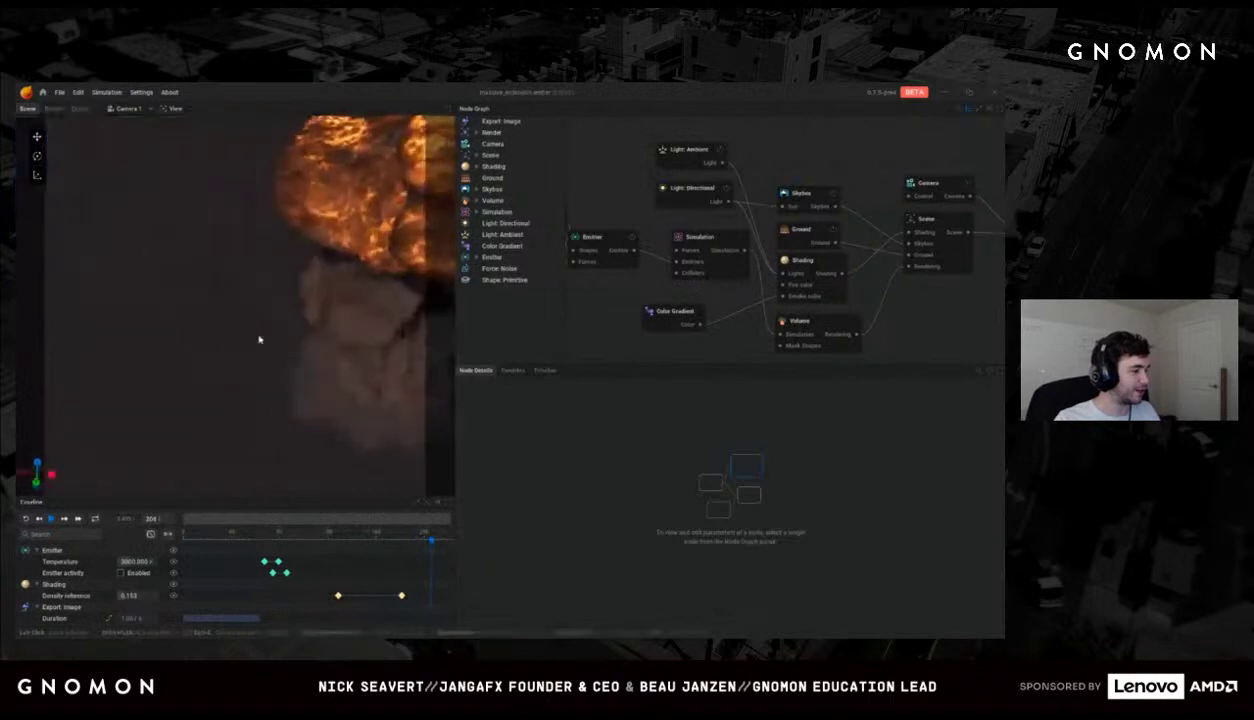
{"action": "scroll", "coordinate": [302, 319], "scroll_direction": "down", "scroll_amount": 5}
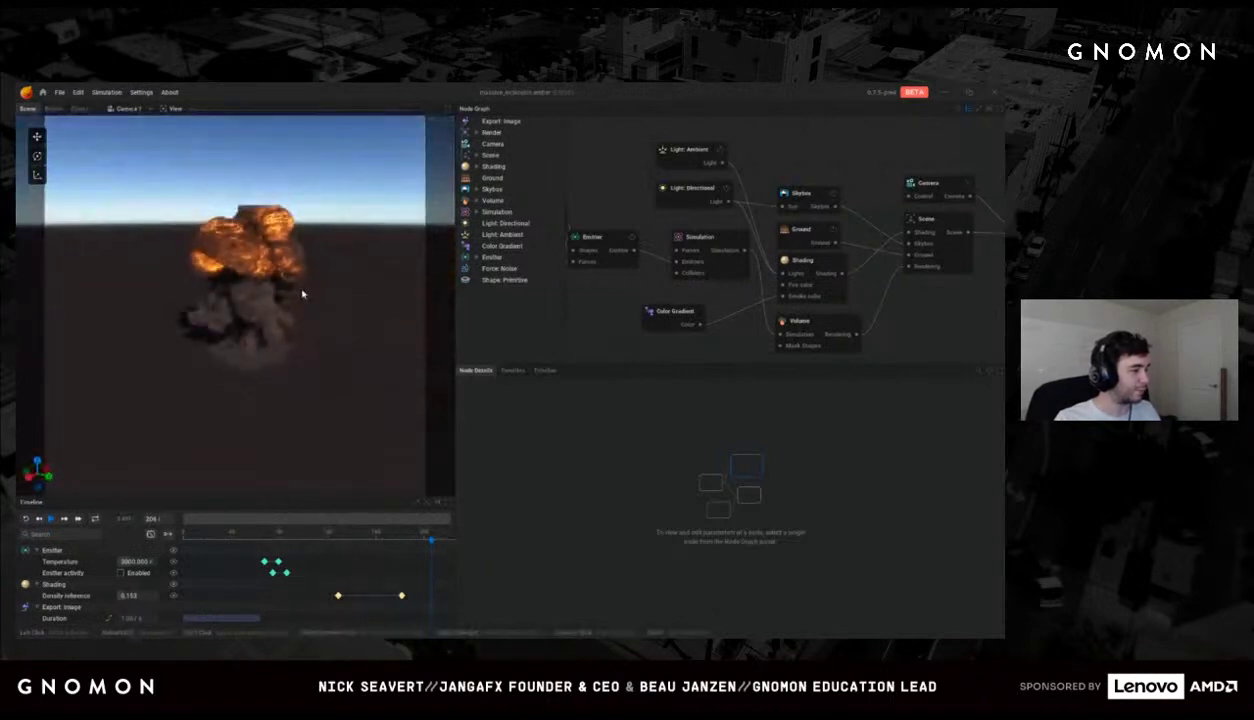
{"action": "left_click_drag", "start_coordinate": [302, 294], "coordinate": [265, 425]}
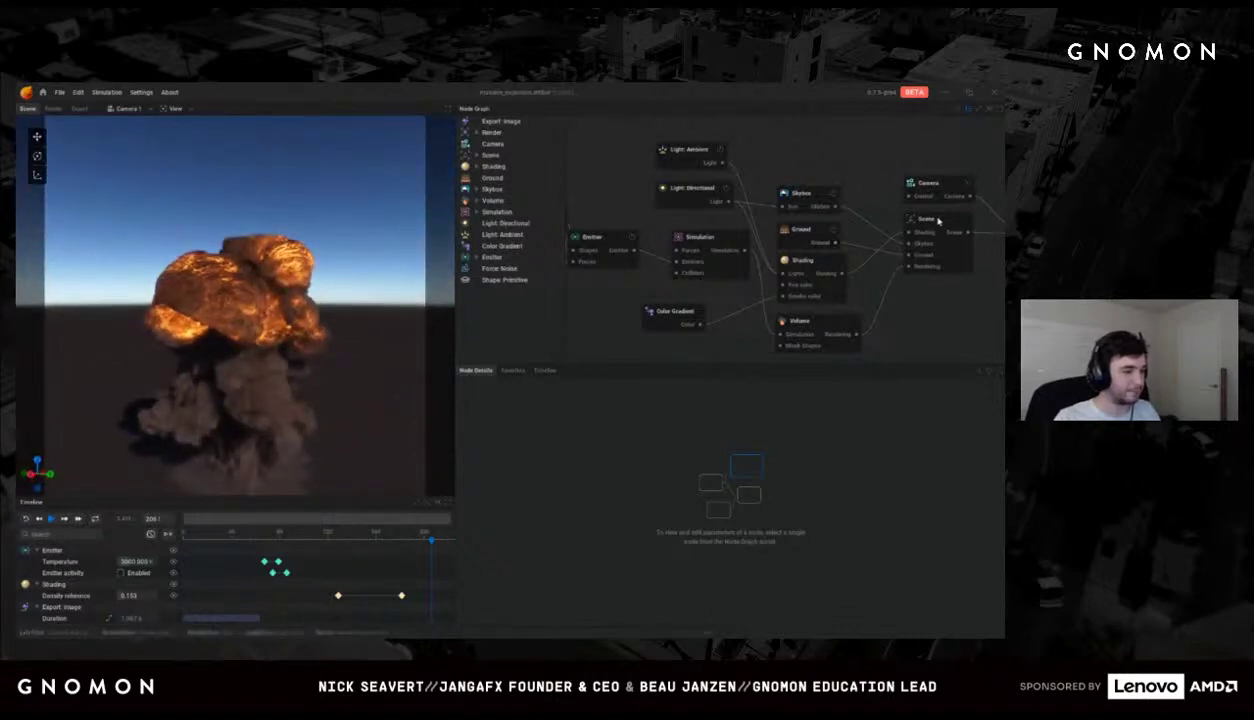
{"action": "left_click_drag", "start_coordinate": [677, 272], "coordinate": [644, 285]}
{"action": "left_click", "coordinate": [632, 305]}
{"action": "middle_click_drag", "start_coordinate": [657, 288], "coordinate": [763, 281]}
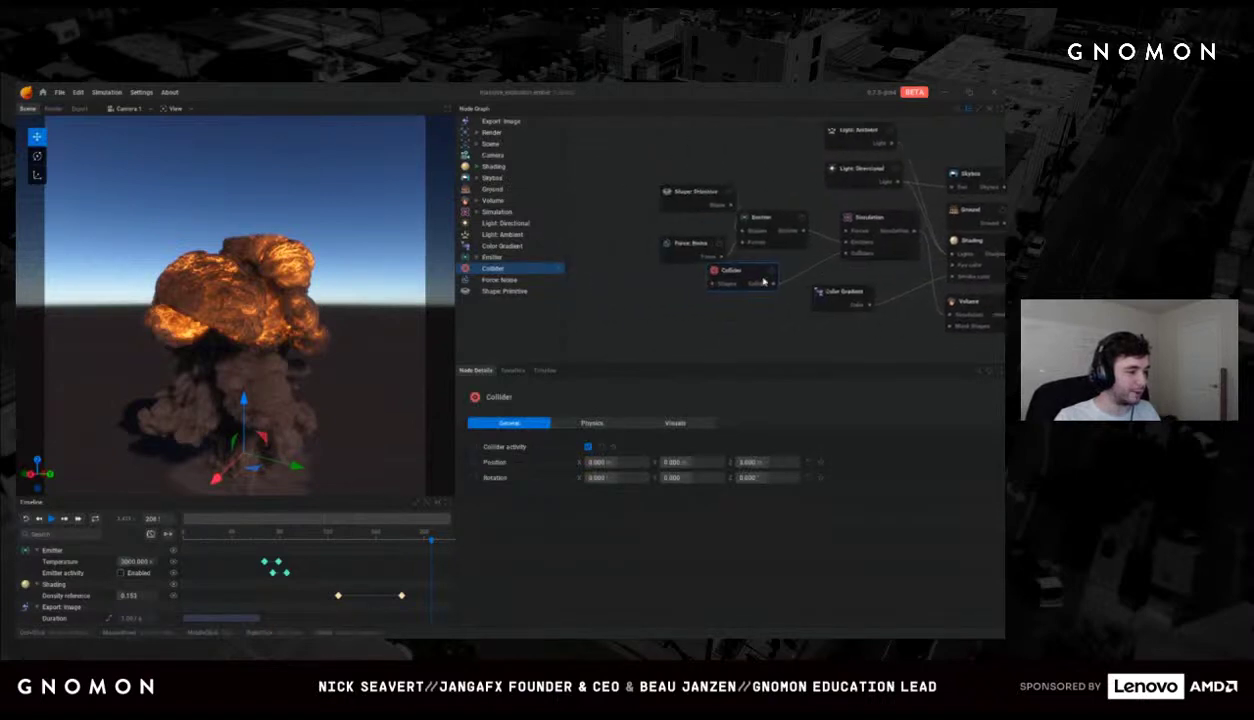
Step: Feed the Collider a sphere Shape: Primitive and place the sphere at the lower part of the explosion
{"action": "left_click_drag", "start_coordinate": [664, 312], "coordinate": [663, 311]}
{"action": "left_click", "coordinate": [685, 313]}
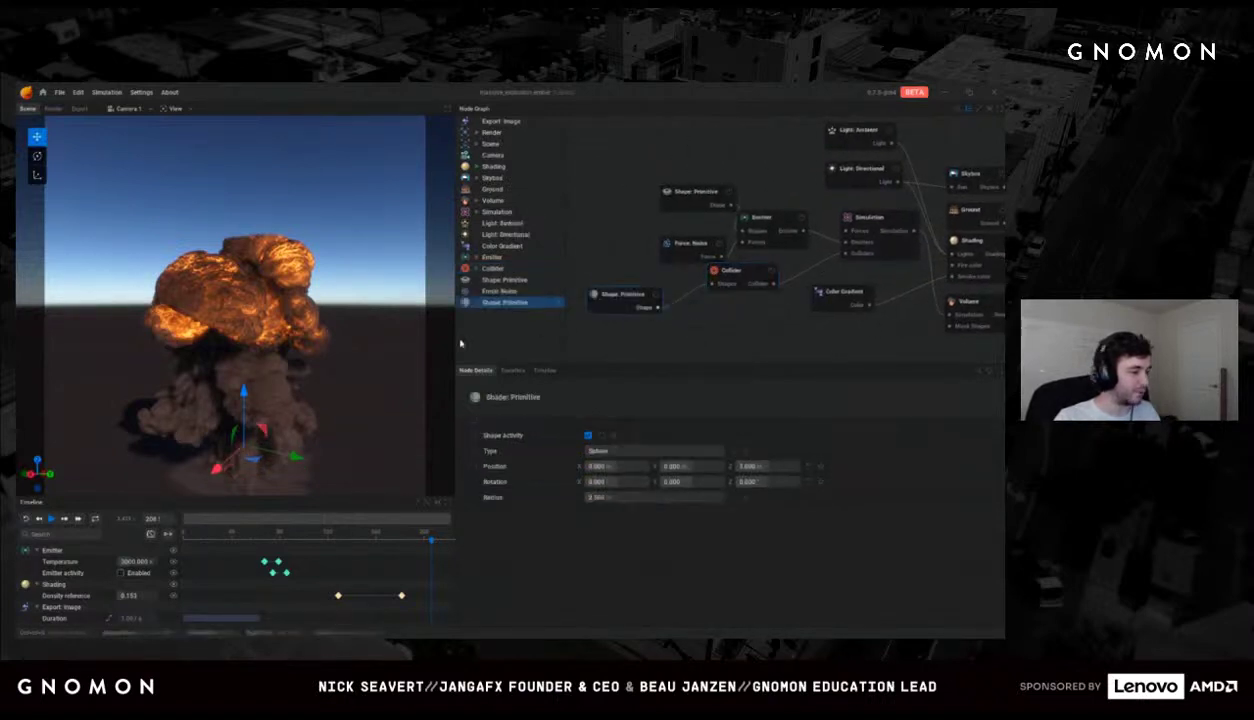
{"action": "left_click_drag", "start_coordinate": [262, 408], "coordinate": [270, 344]}
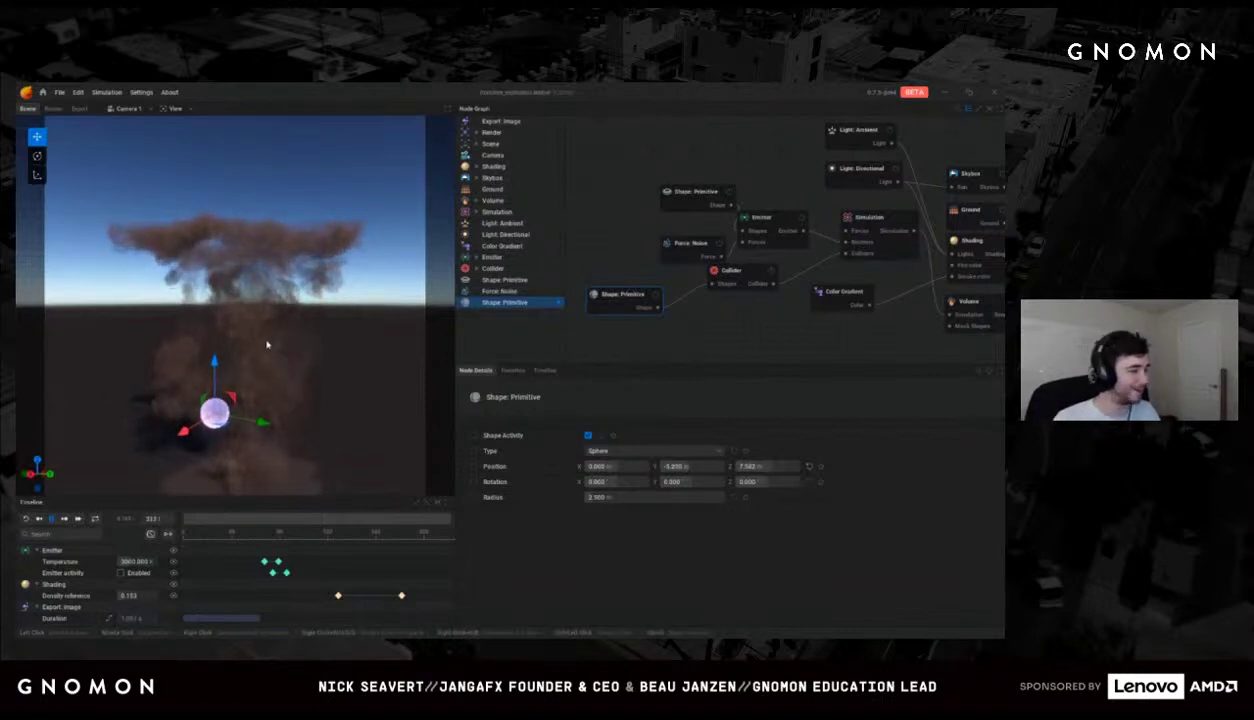
{"action": "left_click_drag", "start_coordinate": [290, 268], "coordinate": [292, 303]}
Step: Delete the Collider node and the sphere Shape: Primitive node attached to it
{"action": "left_click", "coordinate": [868, 224]}
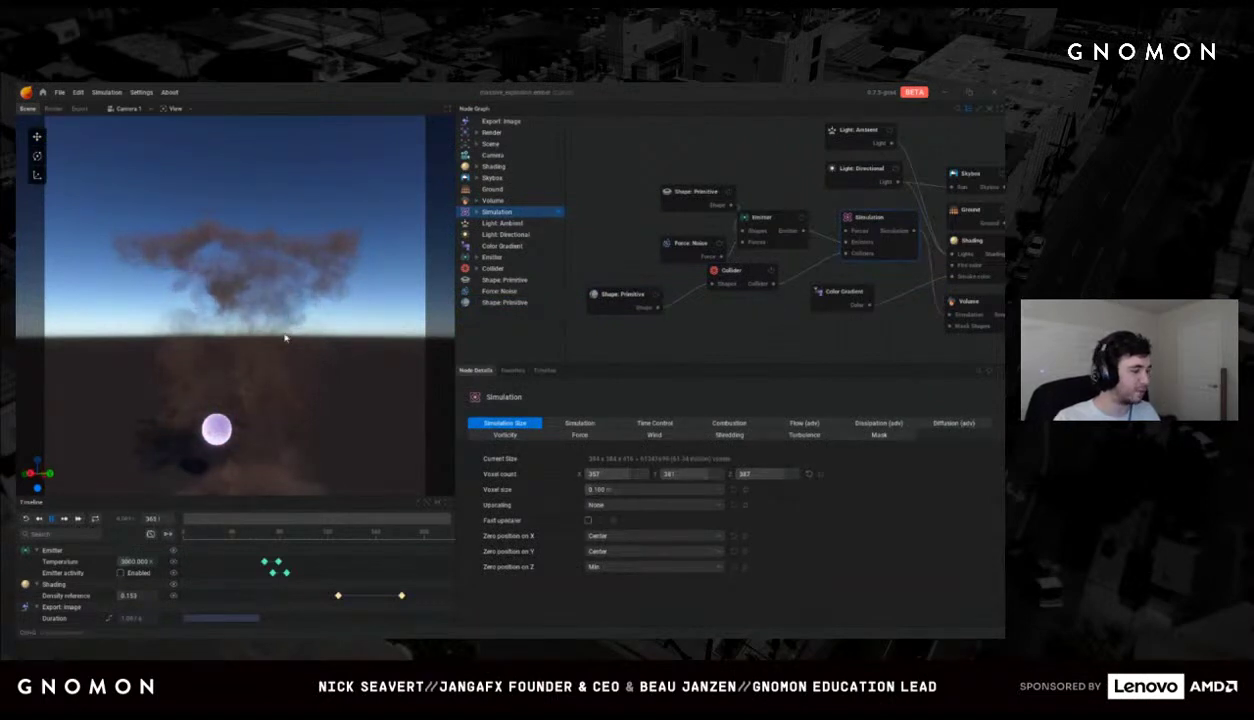
{"action": "left_click", "coordinate": [742, 285]}
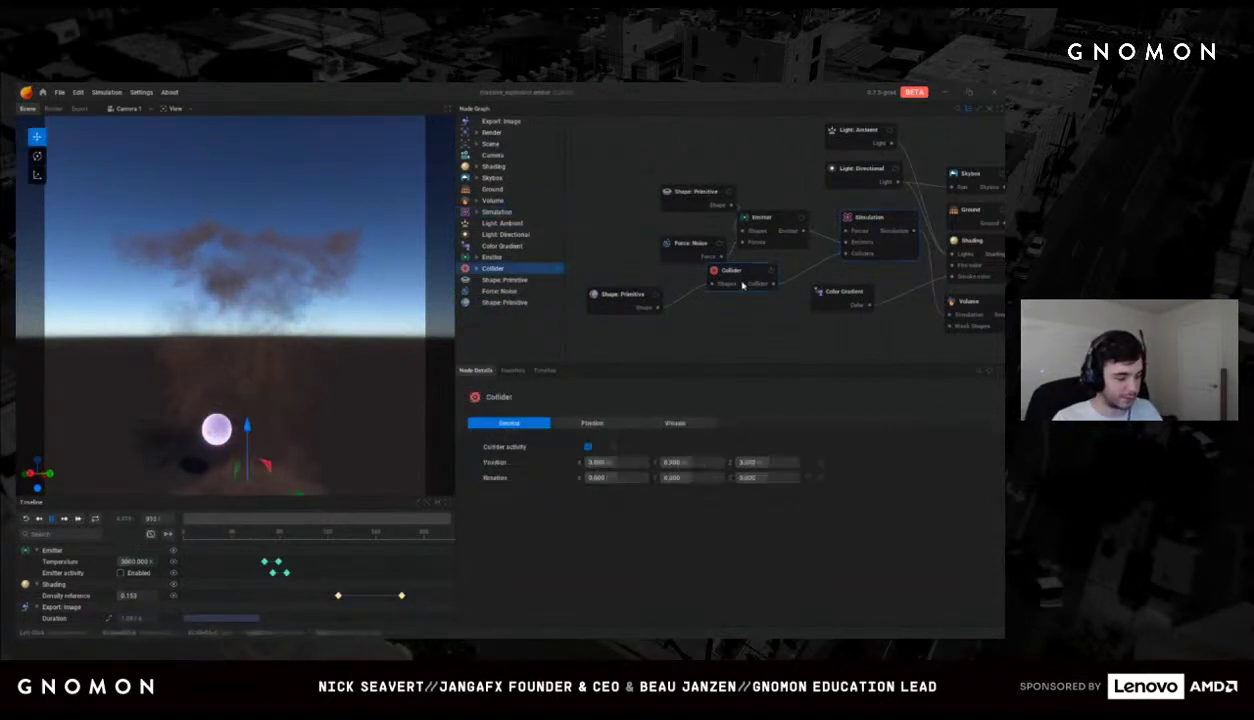
{"action": "key", "text": "Delete"}
{"action": "left_click", "coordinate": [622, 294]}
{"action": "key", "text": "Delete"}
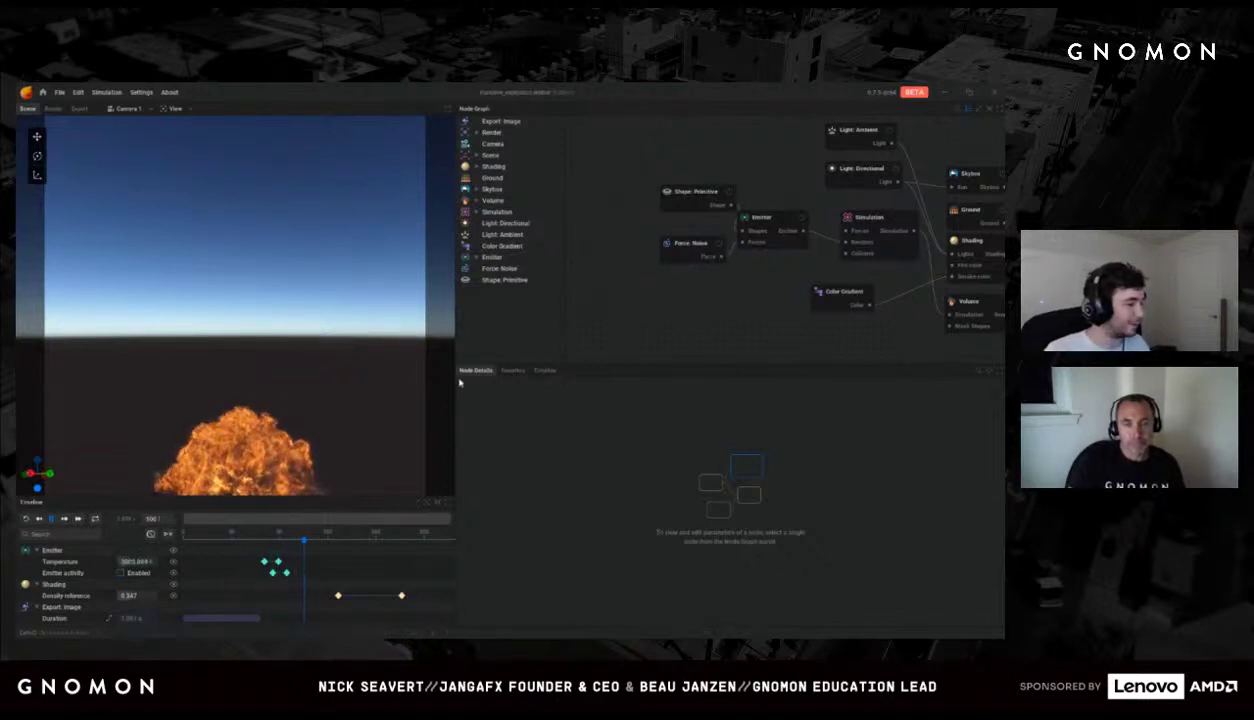
Step: Open the particle_shockwave.ember preset, discarding the unsaved changes to the massive explosion project
{"action": "middle_click_drag", "start_coordinate": [739, 296], "coordinate": [702, 299]}
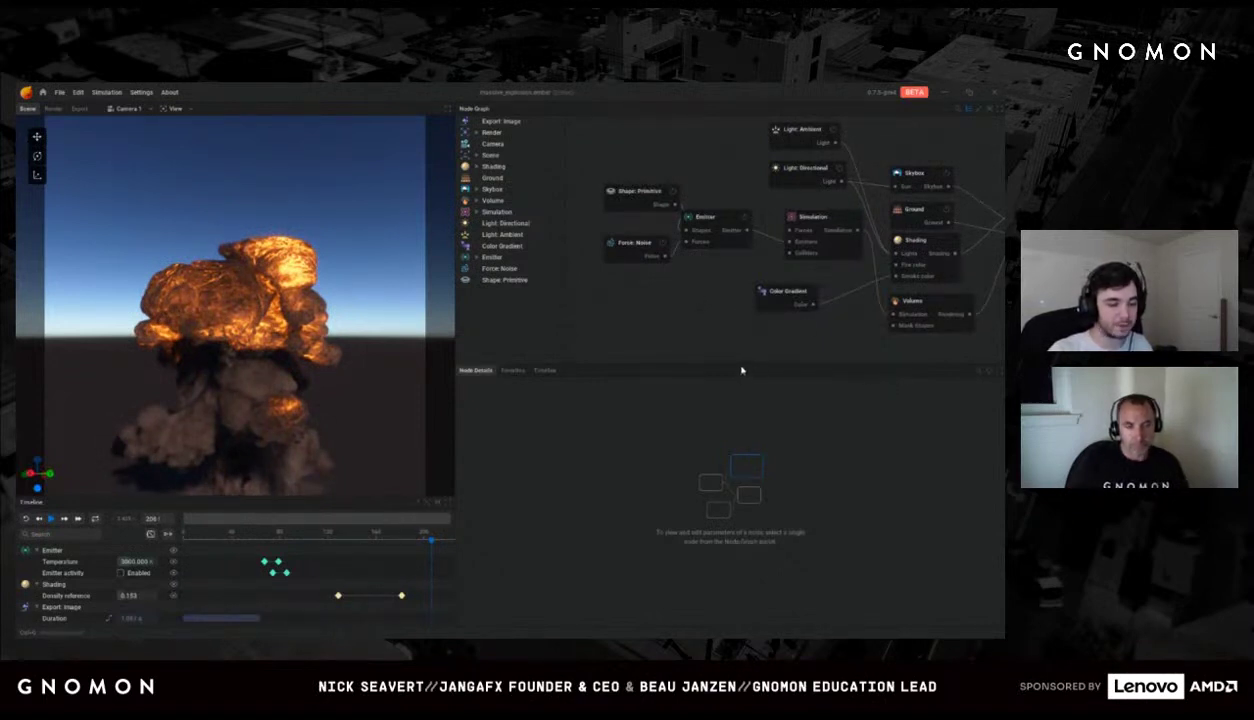
{"action": "mouse_move", "coordinate": [280, 322]}
{"action": "left_mouse_down"}
{"action": "mouse_move", "coordinate": [296, 325]}
{"action": "mouse_move", "coordinate": [290, 308]}
{"action": "left_mouse_up"}
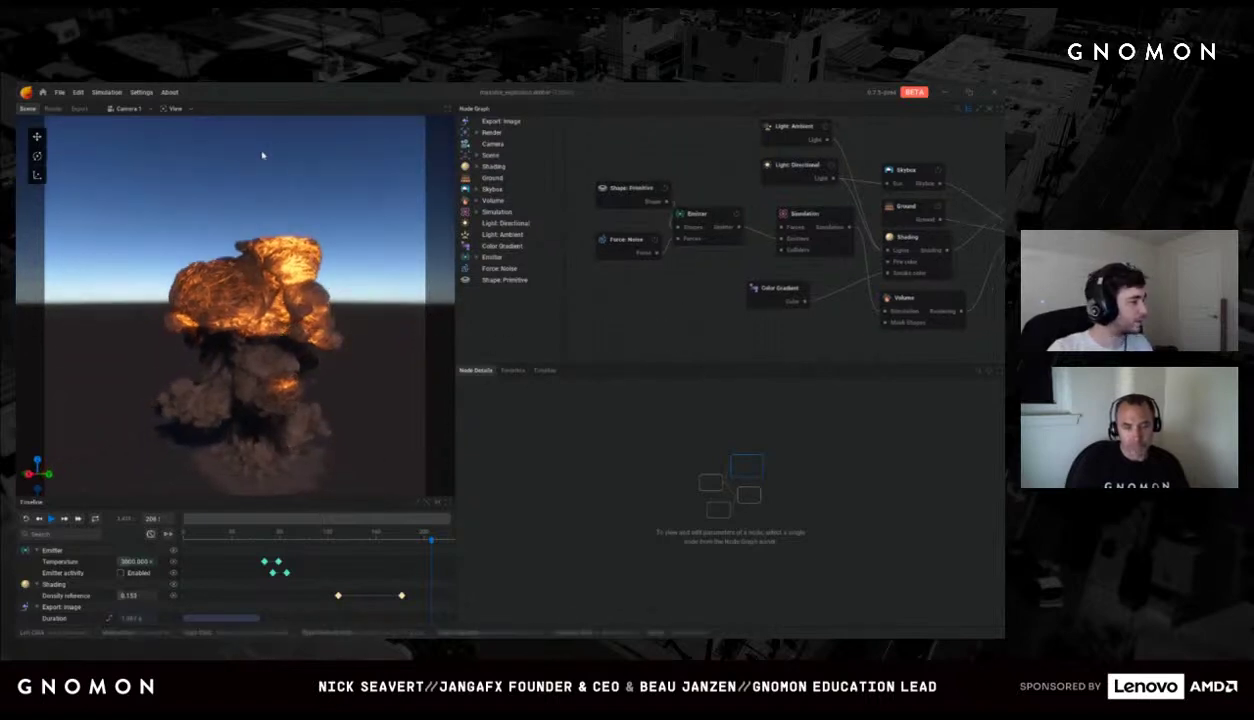
{"action": "left_click", "coordinate": [60, 95]}
{"action": "left_click", "coordinate": [80, 122]}
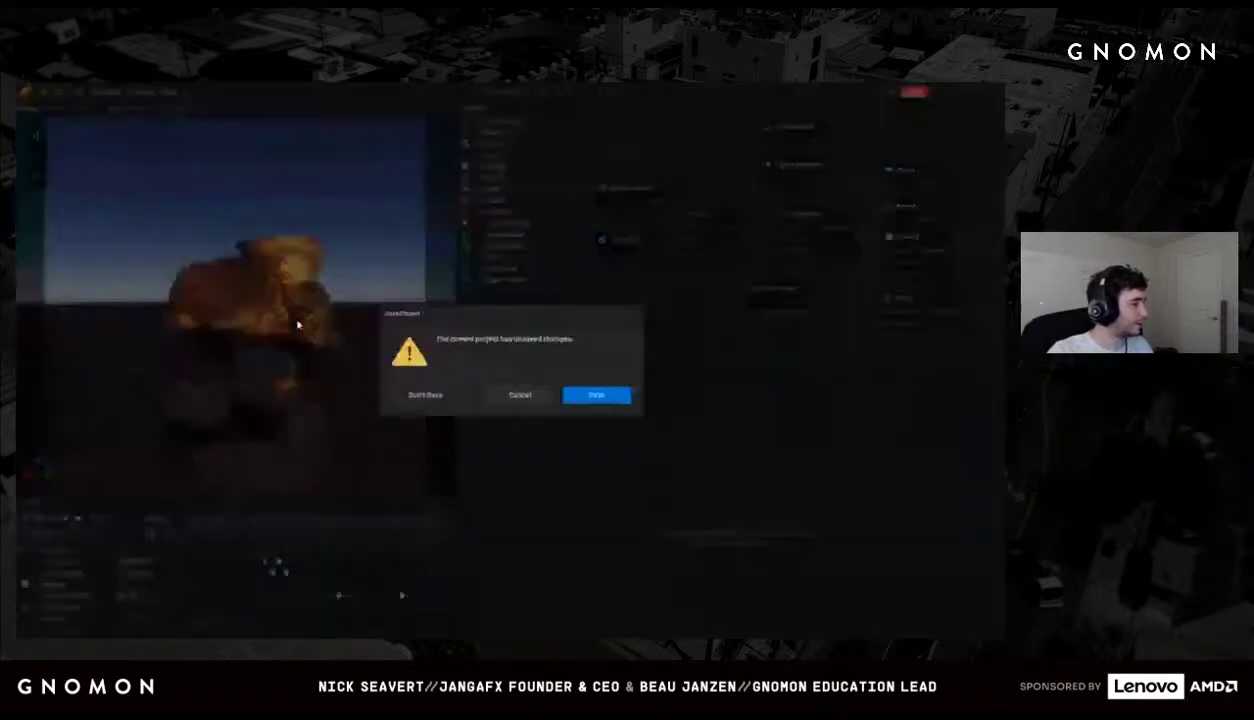
{"action": "left_click", "coordinate": [416, 392]}
{"action": "scroll", "coordinate": [210, 267], "scroll_direction": "down", "scroll_amount": 2}
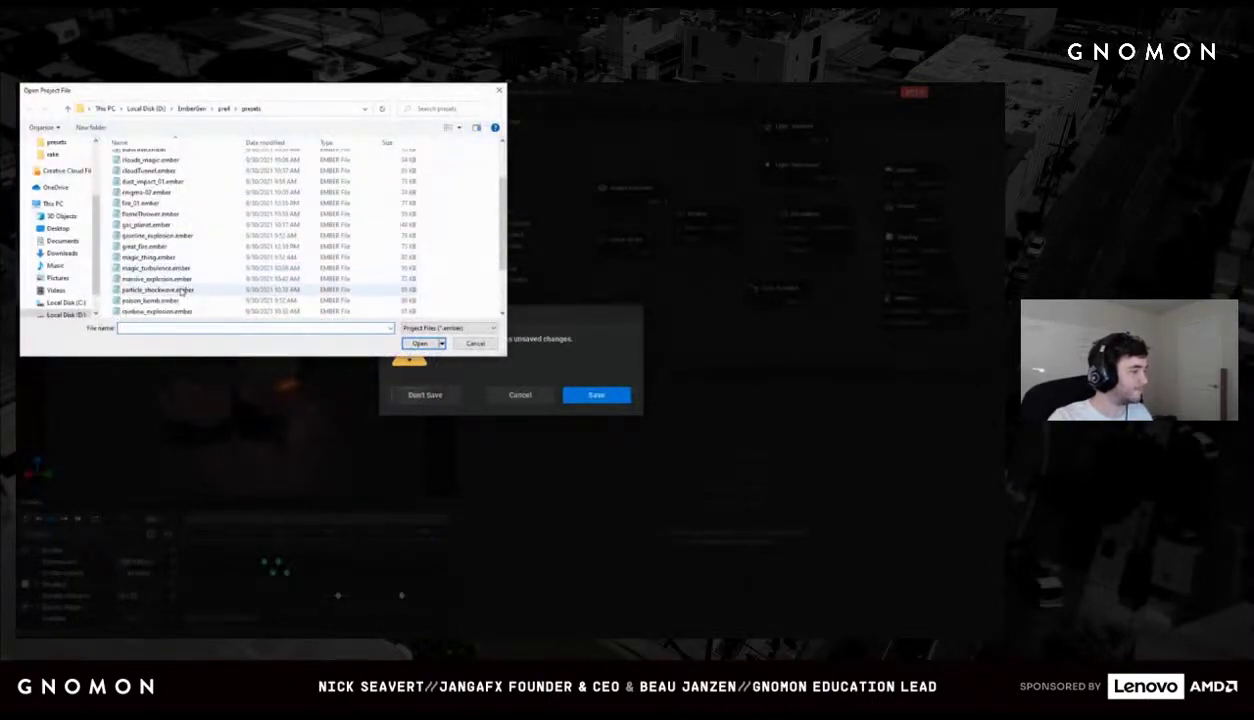
{"action": "double_click", "coordinate": [184, 290]}
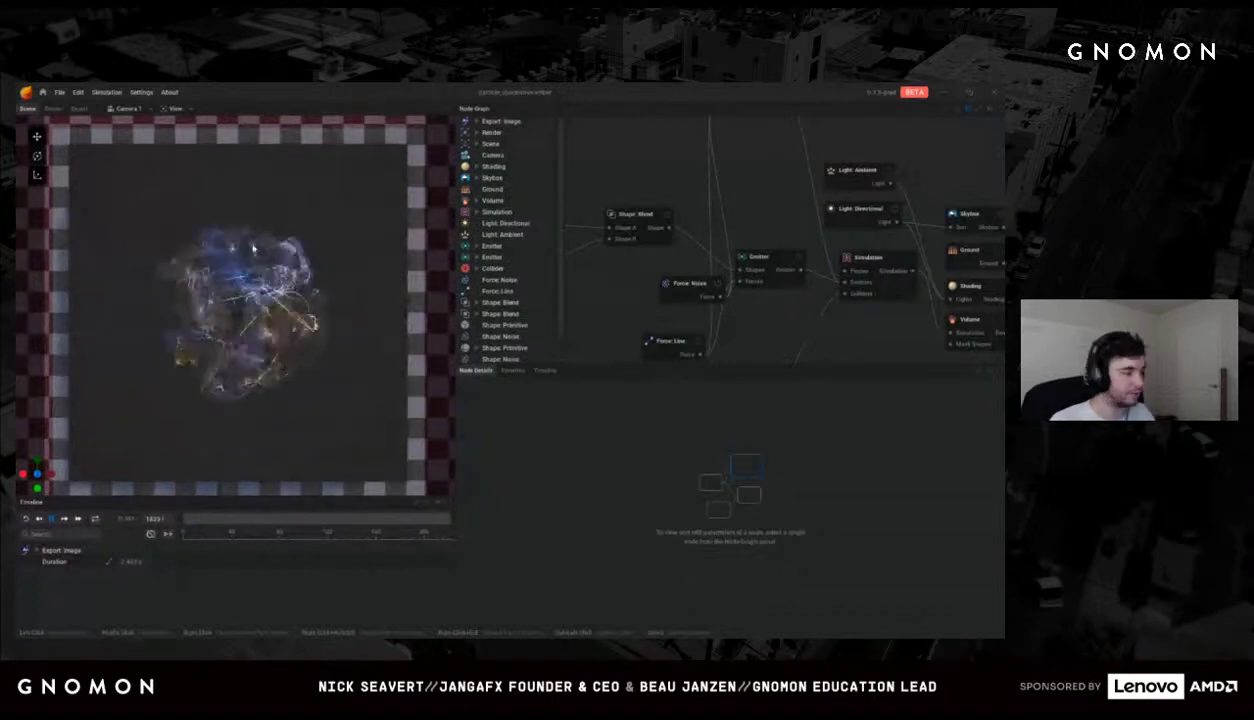
Step: Open the alien_cloudscape.ember preset from the presets folder
{"action": "left_click", "coordinate": [59, 92]}
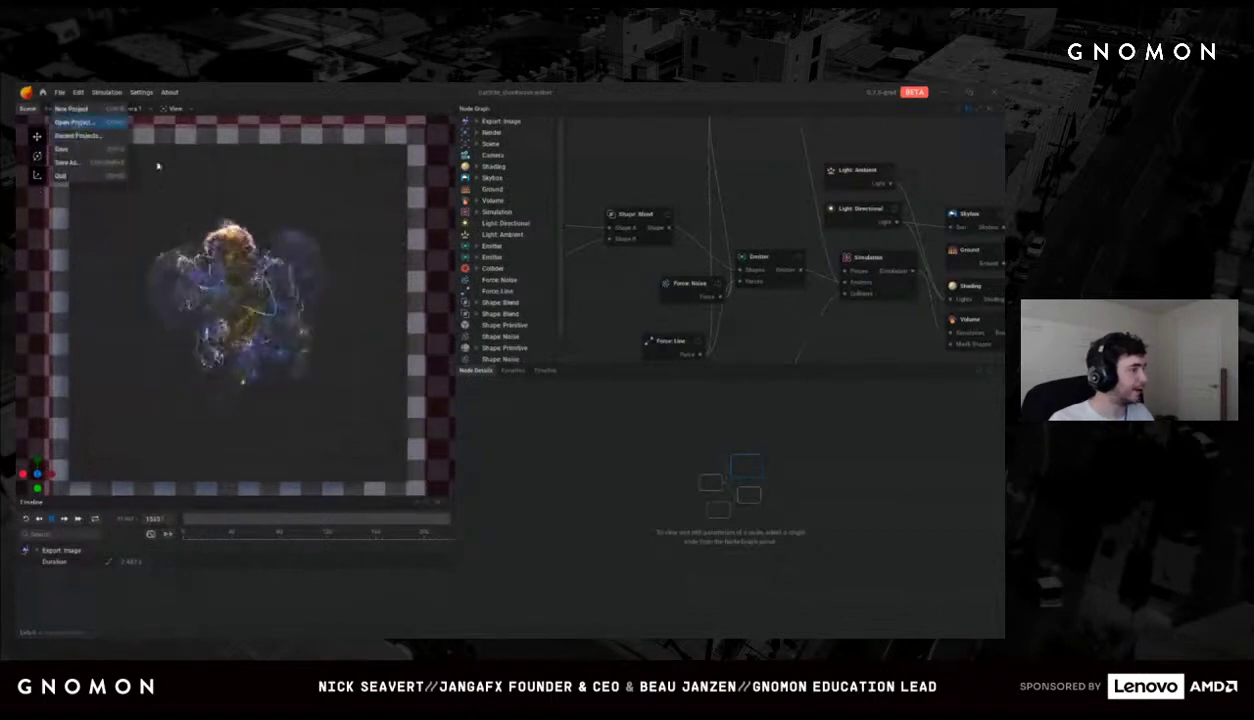
{"action": "left_click", "coordinate": [70, 121]}
{"action": "double_click", "coordinate": [163, 160]}
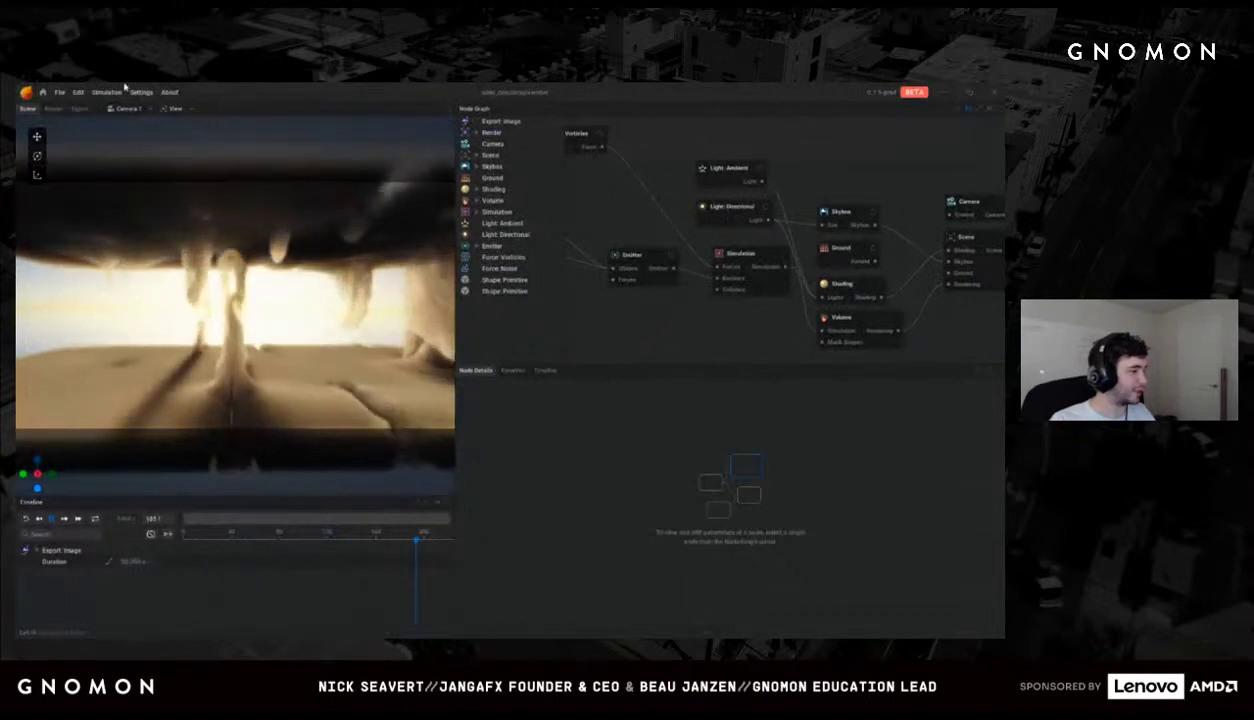
Step: Open the waterfall.ember preset from the end of the presets folder list
{"action": "left_click", "coordinate": [59, 92]}
{"action": "left_click", "coordinate": [75, 120]}
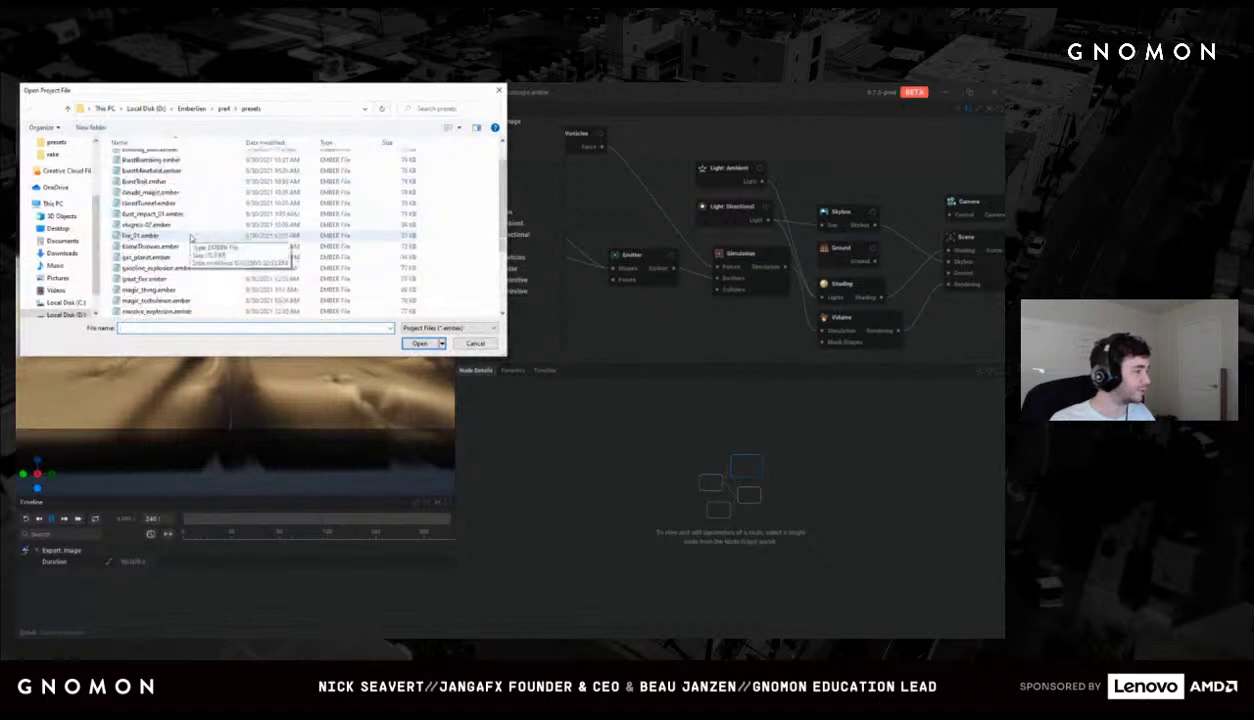
{"action": "scroll", "coordinate": [180, 228], "scroll_direction": "down", "scroll_amount": 1}
{"action": "scroll", "coordinate": [175, 260], "scroll_direction": "down", "scroll_amount": 3}
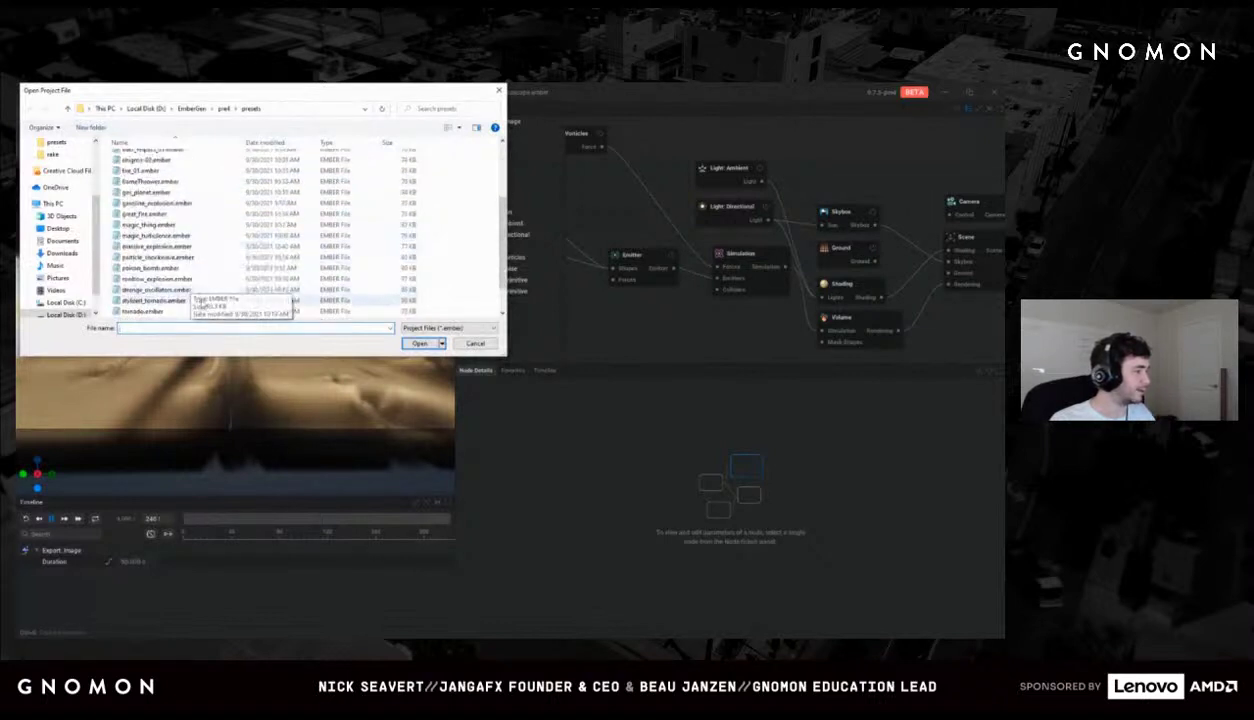
{"action": "double_click", "coordinate": [163, 311]}
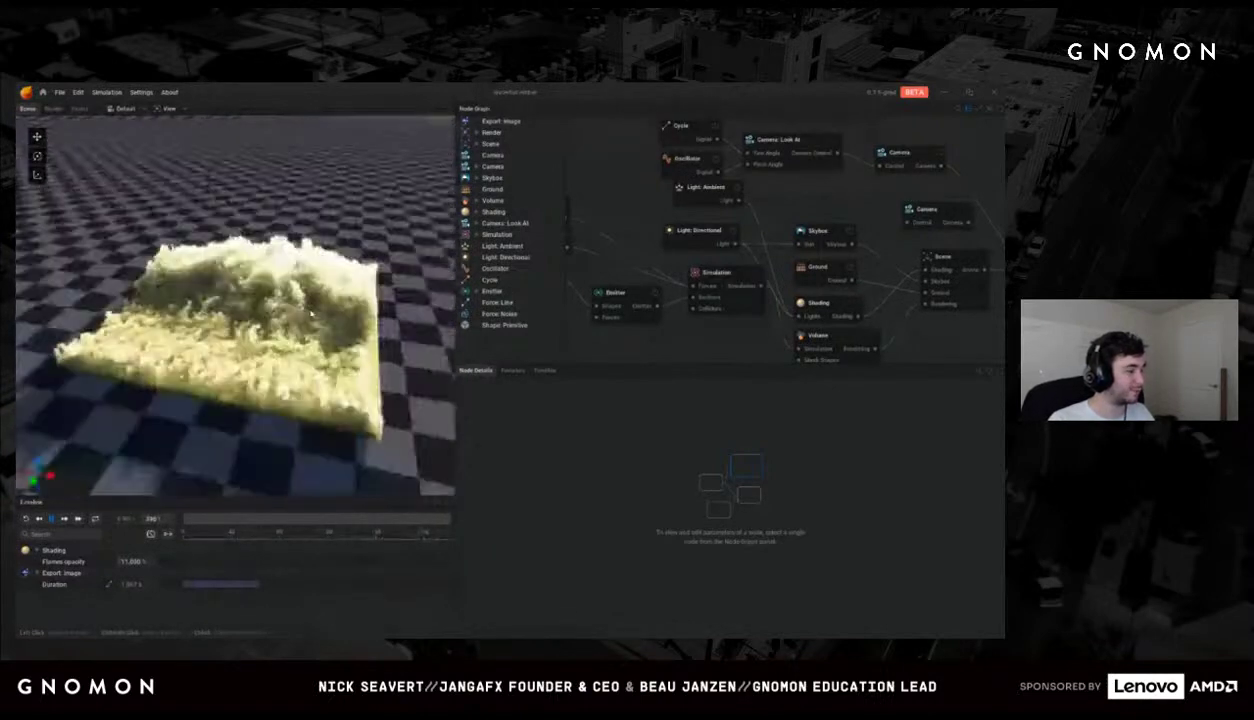
{"action": "scroll", "coordinate": [700, 205], "scroll_direction": "down", "scroll_amount": 5}
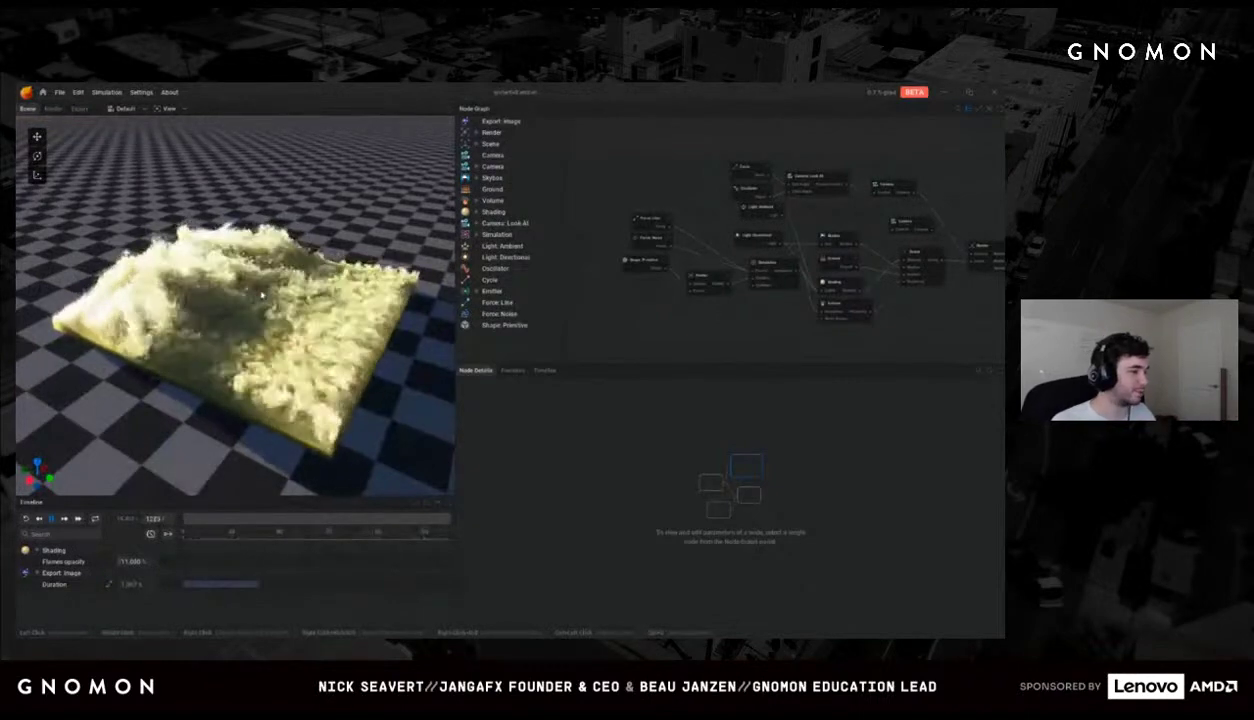
{"action": "middle_click_drag", "start_coordinate": [644, 201], "coordinate": [640, 201]}
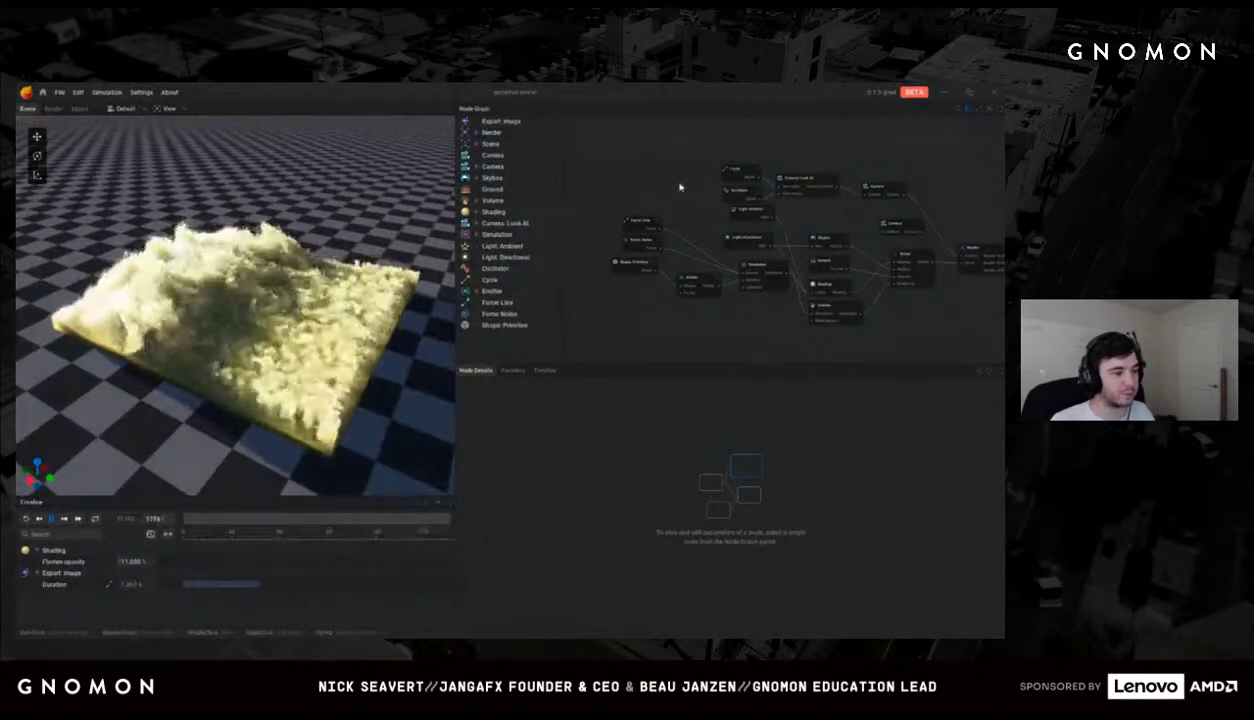
{"action": "scroll", "coordinate": [678, 192], "scroll_direction": "up", "scroll_amount": 3}
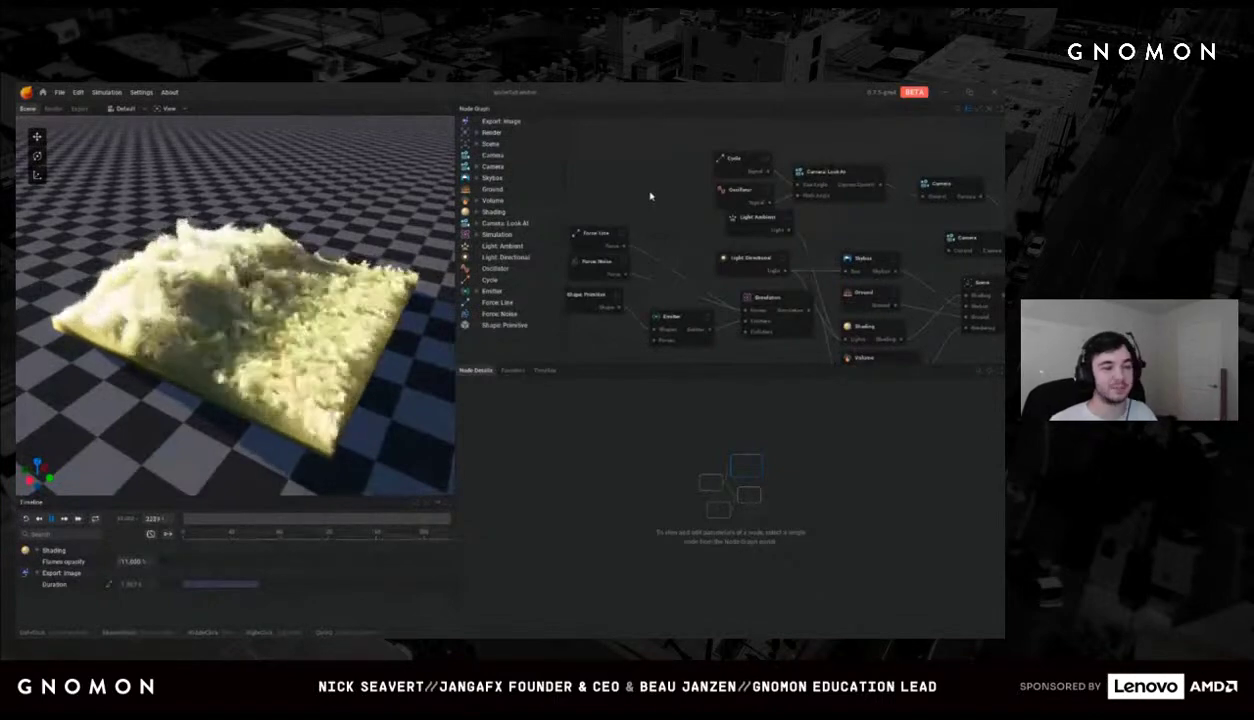
{"action": "scroll", "coordinate": [650, 182], "scroll_direction": "down", "scroll_amount": 3}
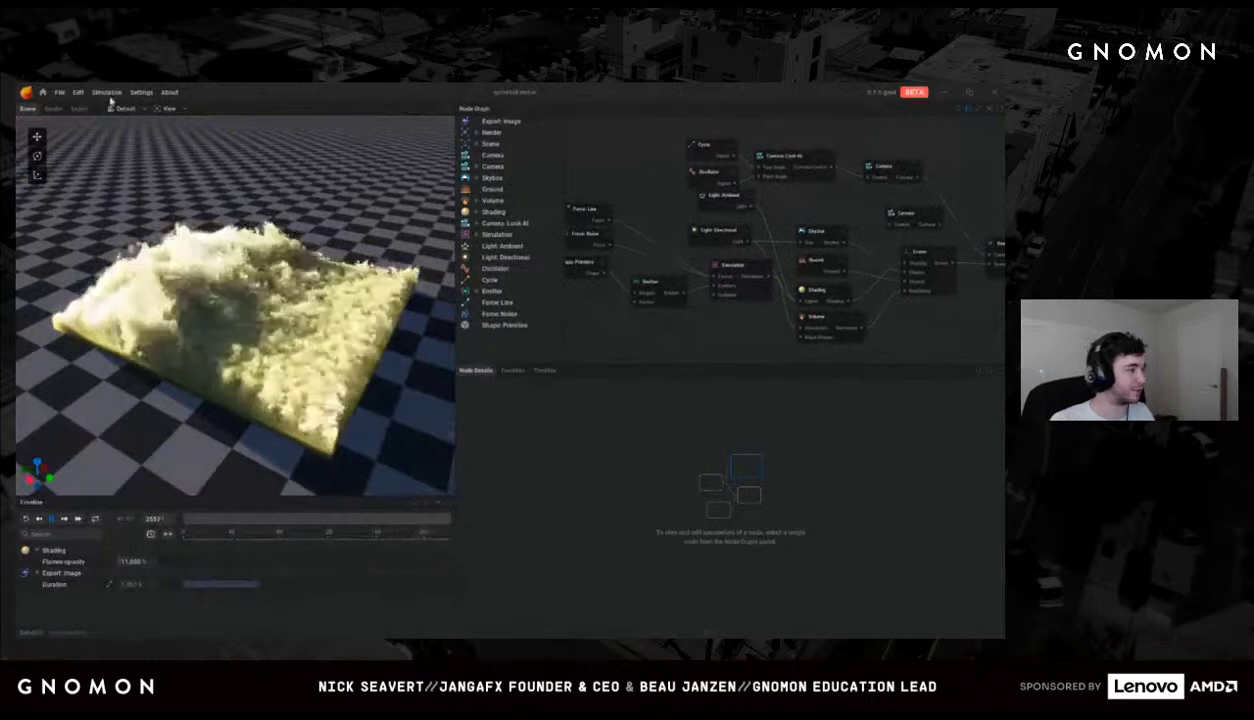
Step: Create a new project with the default fire simulation and make the Timeline area slightly taller
{"action": "left_click", "coordinate": [60, 92]}
{"action": "left_click", "coordinate": [62, 109]}
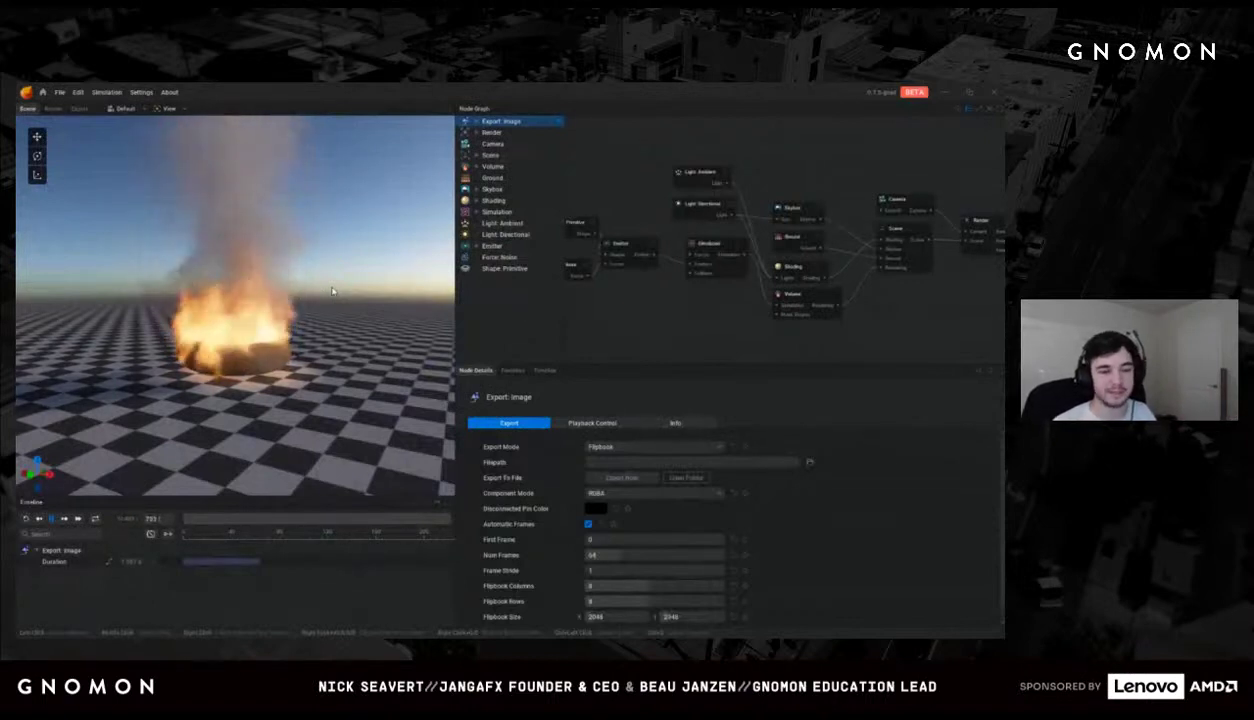
{"action": "middle_click_drag", "start_coordinate": [580, 188], "coordinate": [684, 188]}
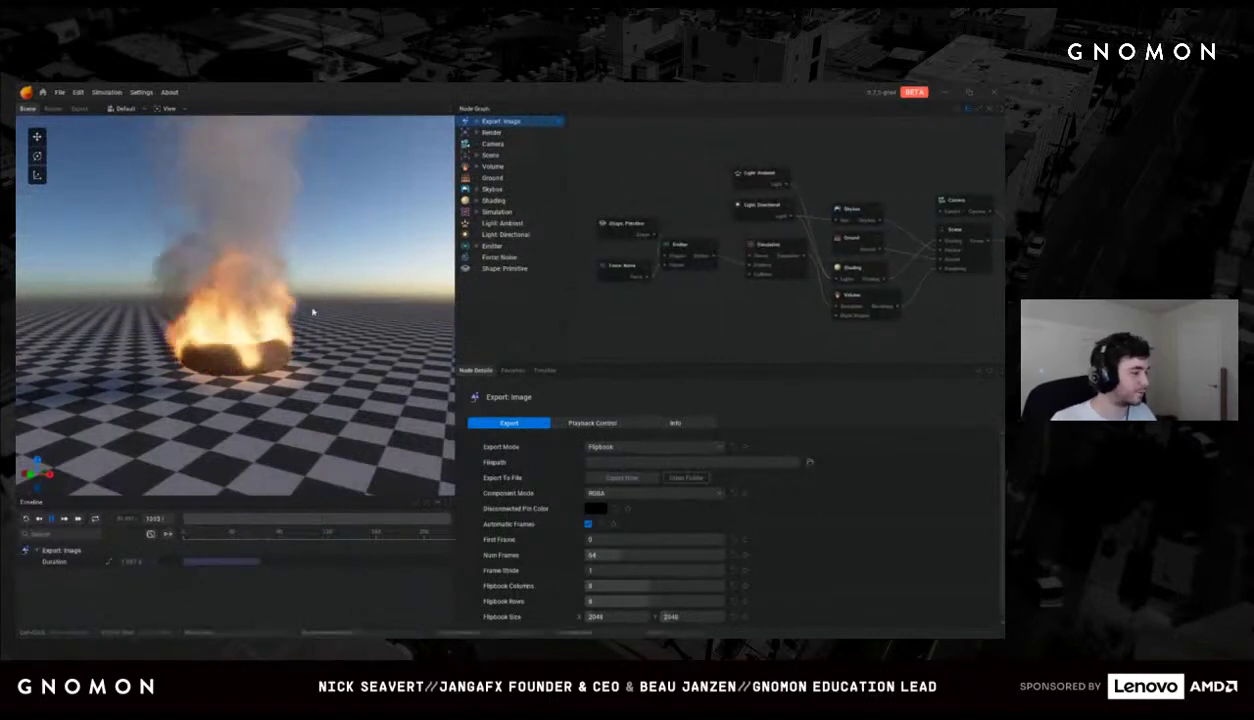
{"action": "left_click_drag", "start_coordinate": [346, 497], "coordinate": [346, 477]}
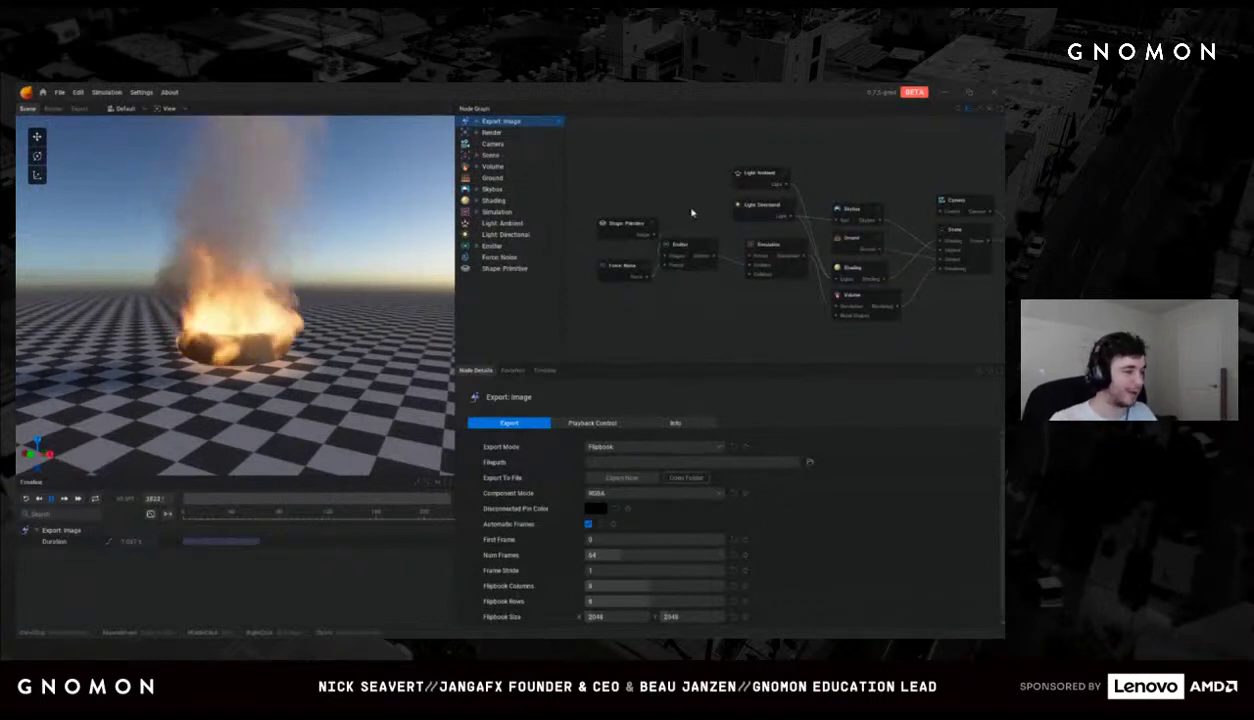
{"action": "middle_click_drag", "start_coordinate": [694, 212], "coordinate": [682, 200]}
{"action": "middle_click_drag", "start_coordinate": [636, 313], "coordinate": [714, 316]}
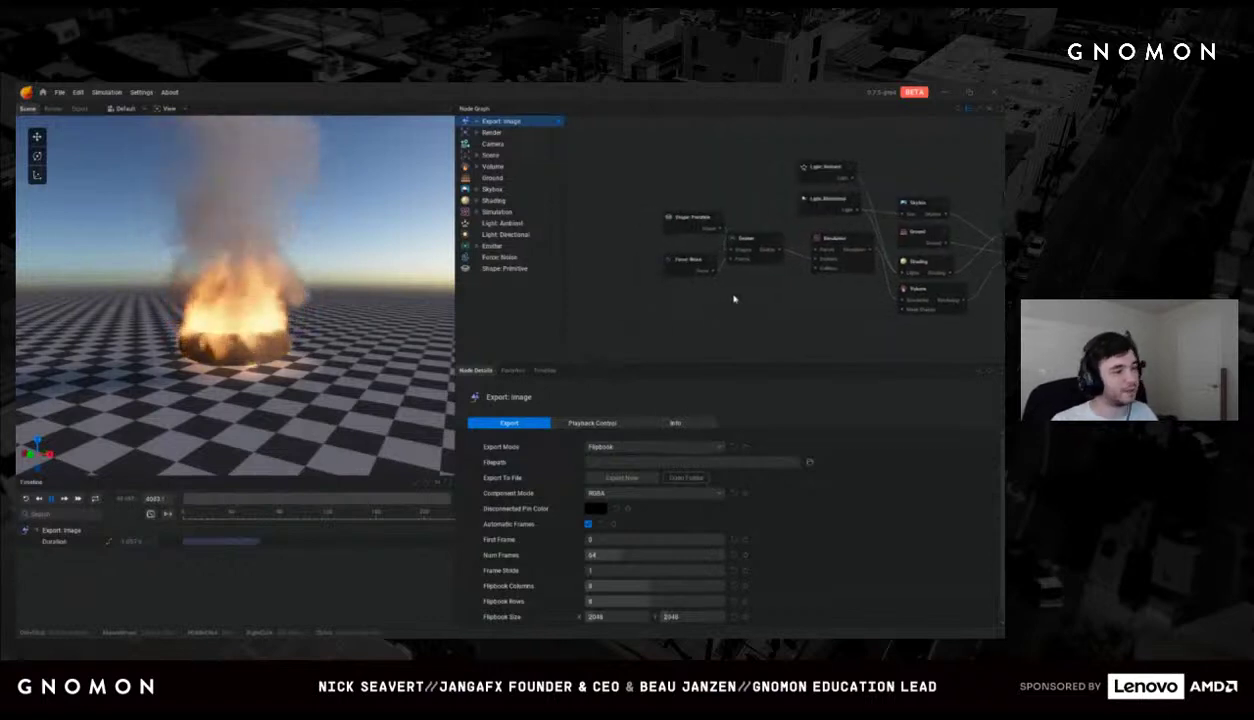
Step: Look along the fire's node chain from the shape and force nodes to the scene nodes, and nudge the Shape Primitive node slightly
{"action": "scroll", "coordinate": [736, 310], "scroll_direction": "up", "scroll_amount": 3}
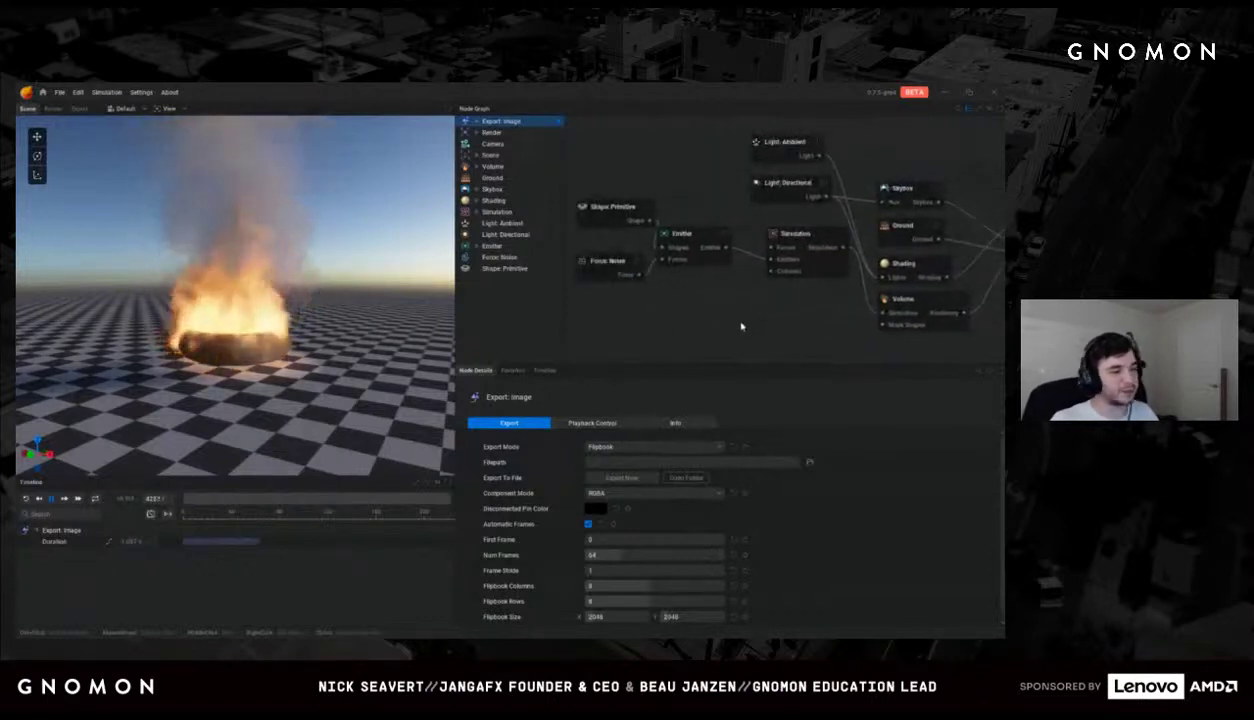
{"action": "scroll", "coordinate": [739, 326], "scroll_direction": "down", "scroll_amount": 2}
{"action": "middle_click_drag", "start_coordinate": [787, 339], "coordinate": [697, 333]}
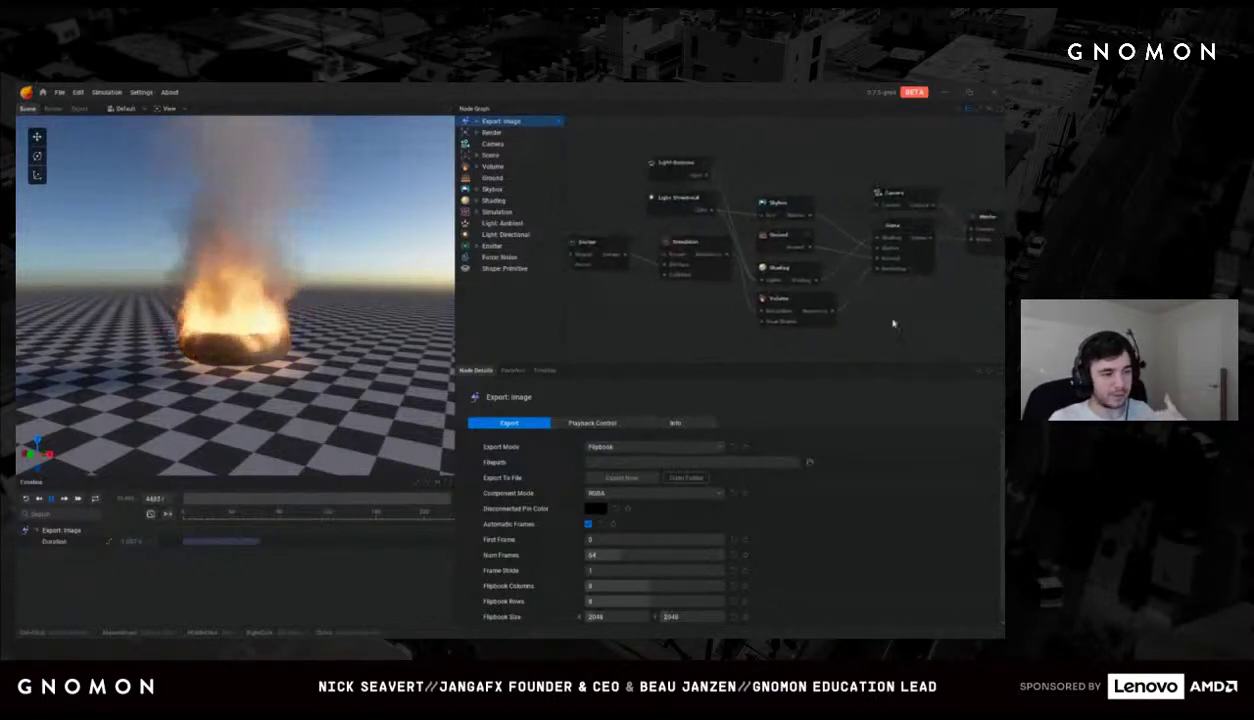
{"action": "middle_click_drag", "start_coordinate": [909, 321], "coordinate": [711, 344]}
{"action": "middle_click_drag", "start_coordinate": [1000, 270], "coordinate": [713, 297]}
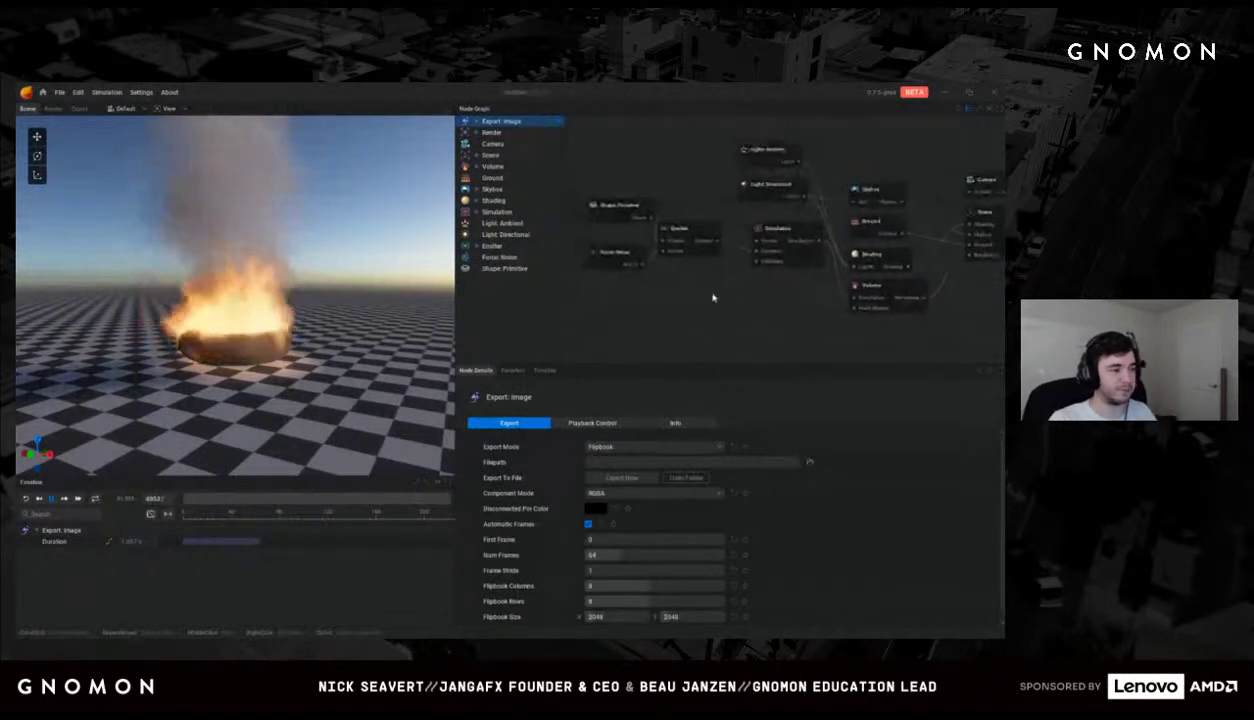
{"action": "left_click", "coordinate": [613, 216]}
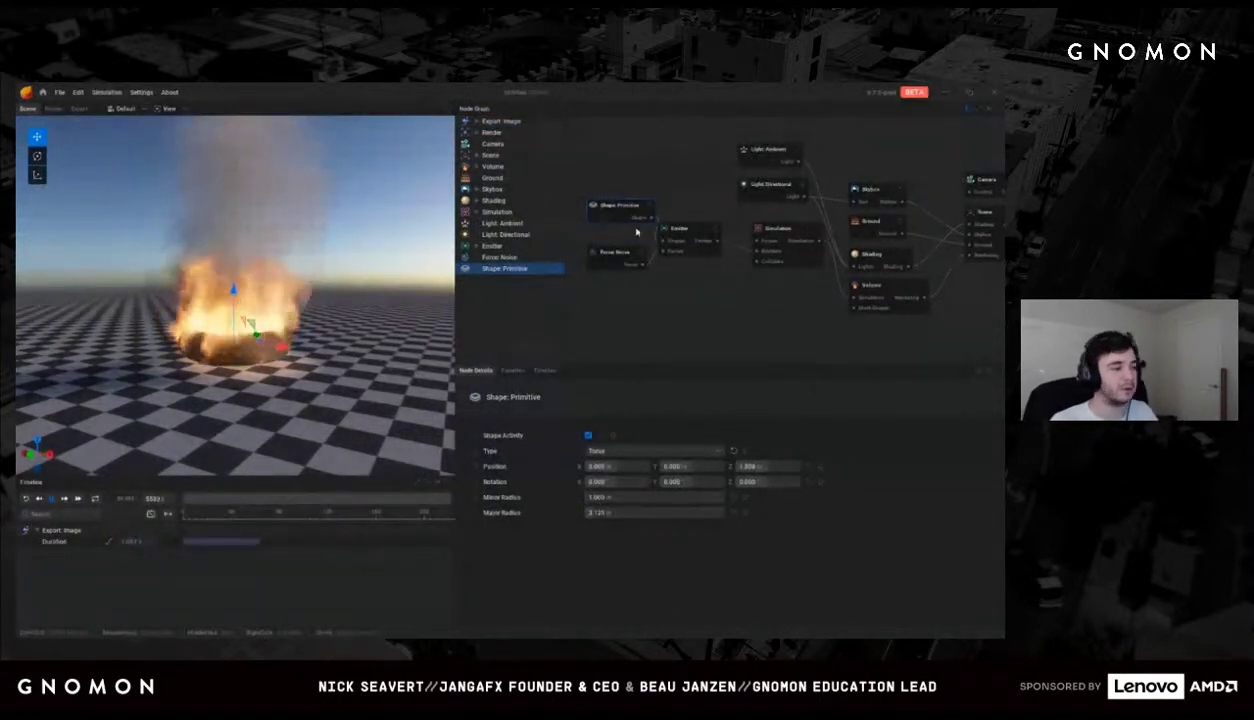
{"action": "left_click_drag", "start_coordinate": [622, 216], "coordinate": [617, 220]}
Step: Inspect the Simulation node's simulation settings and its advection method options, keeping BFECC selected
{"action": "left_click", "coordinate": [783, 236]}
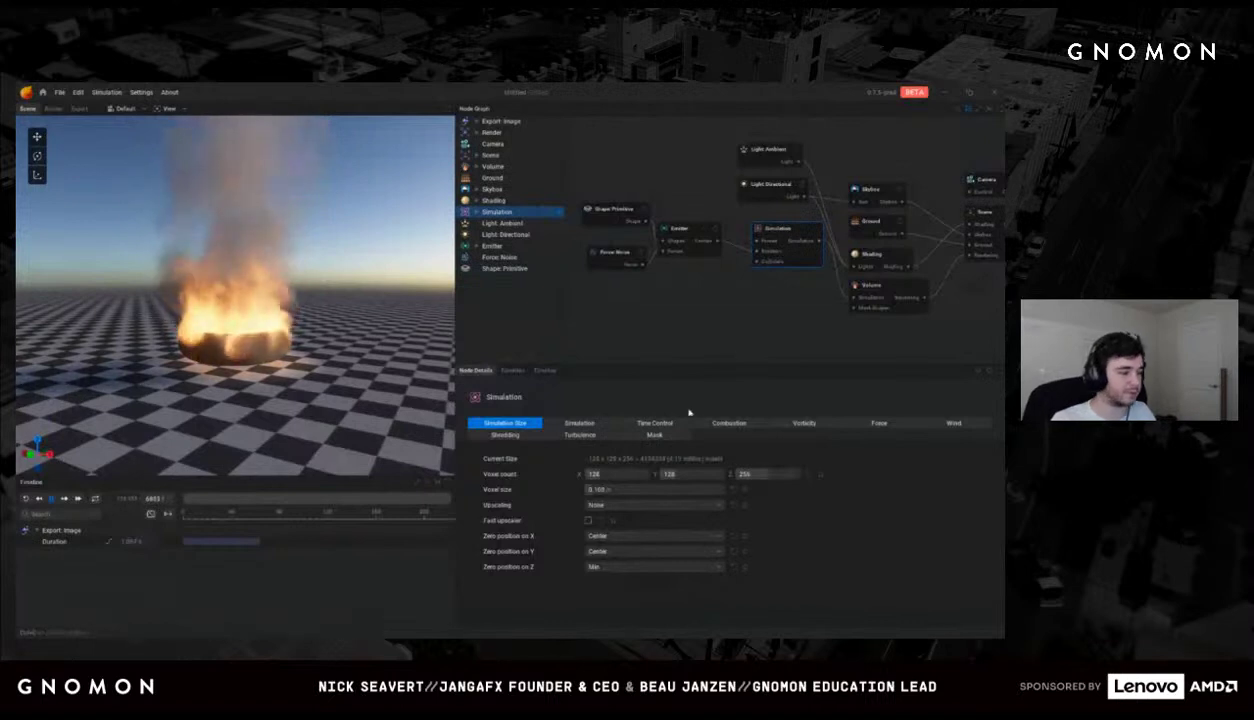
{"action": "left_click", "coordinate": [580, 423]}
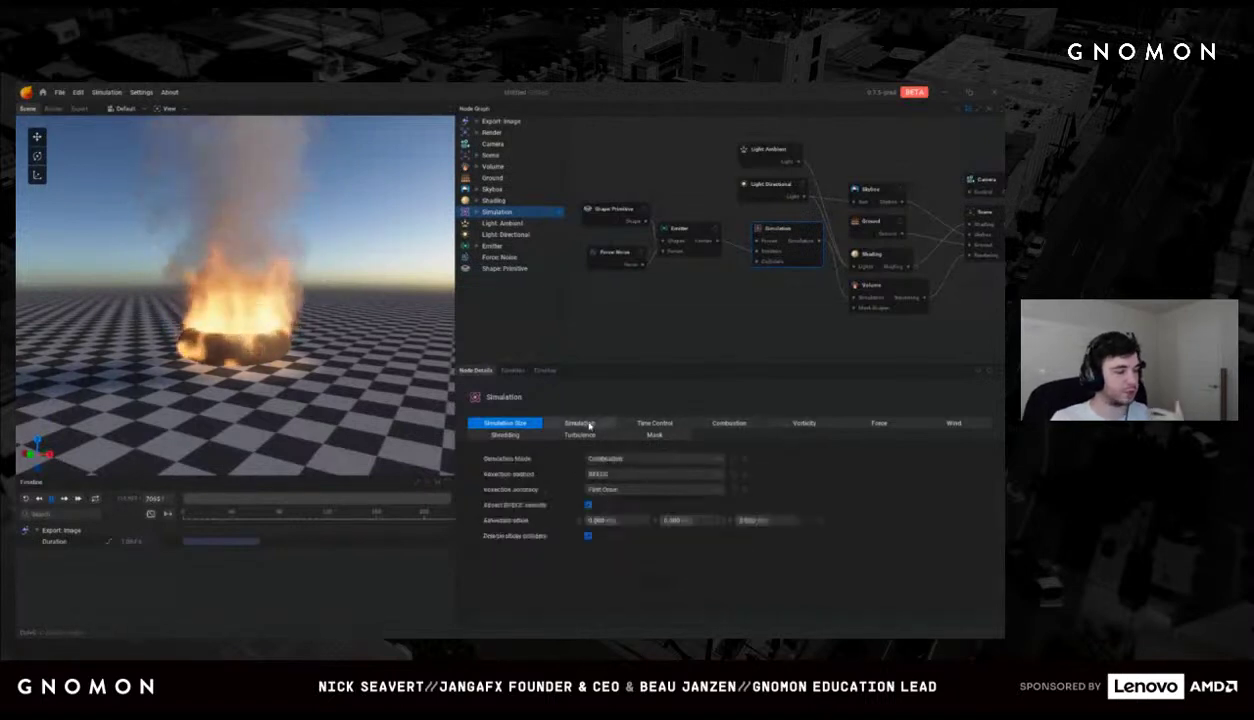
{"action": "left_click", "coordinate": [626, 474]}
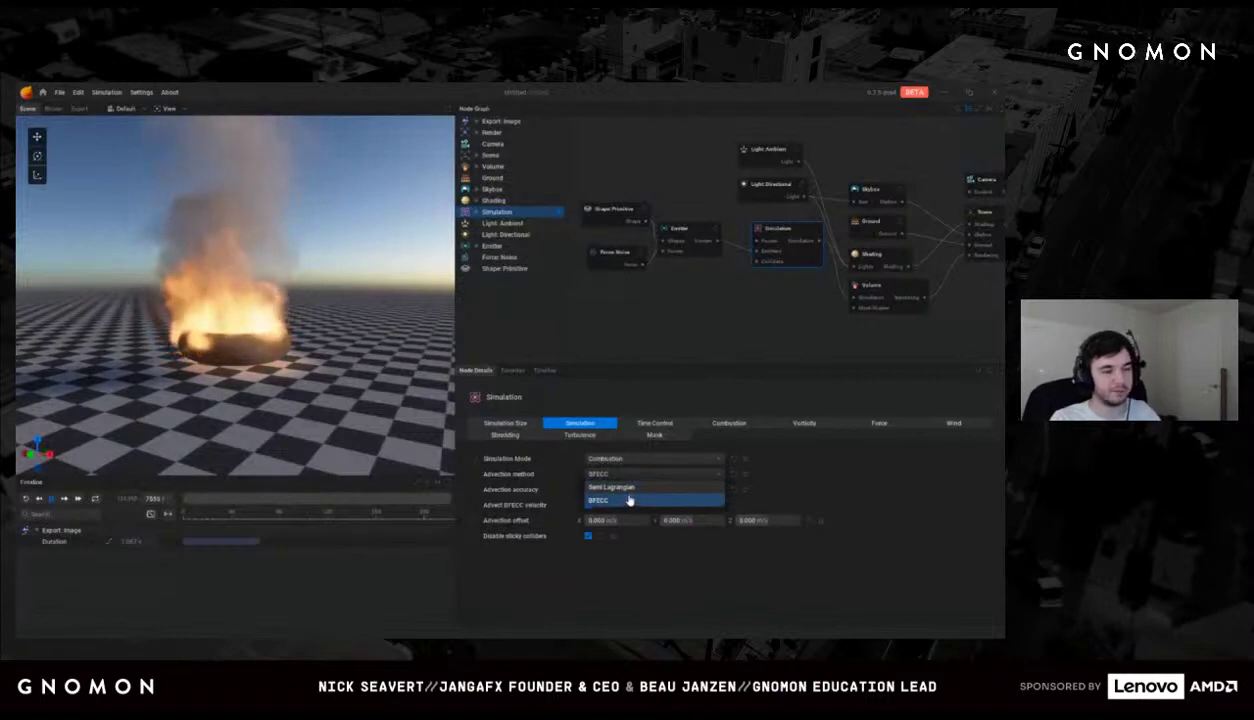
{"action": "left_click", "coordinate": [628, 500]}
{"action": "left_click", "coordinate": [705, 343]}
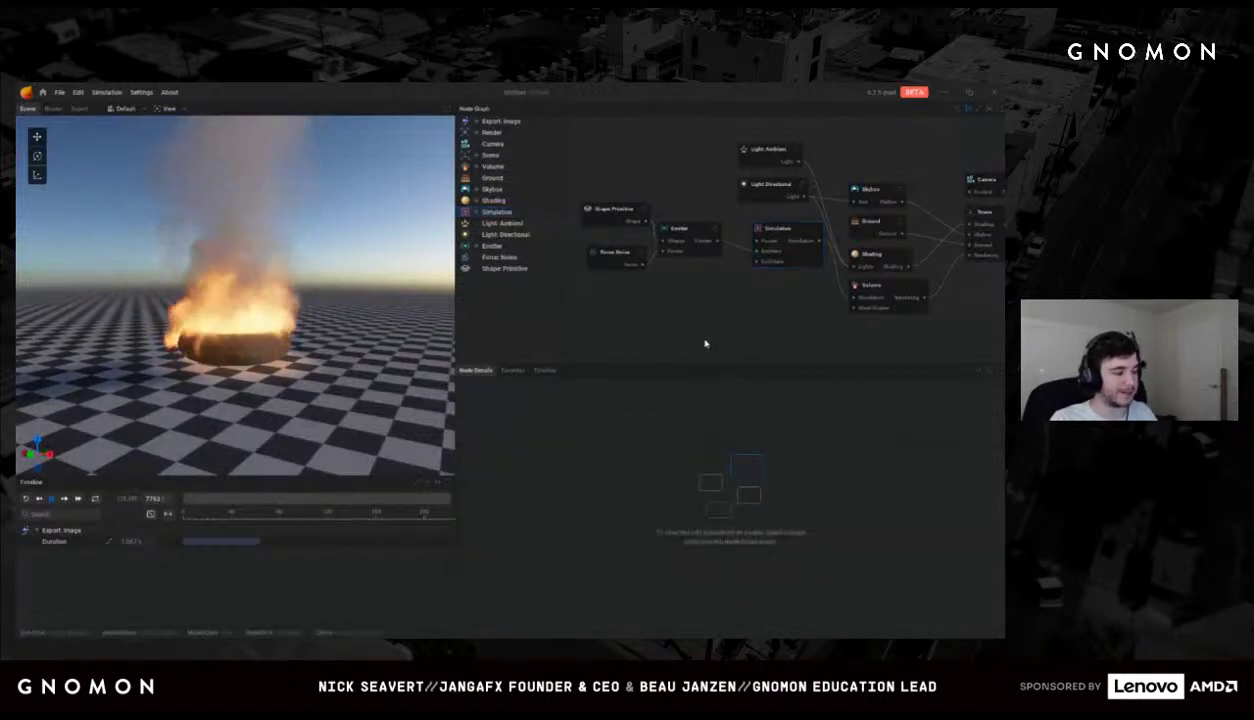
Step: Expand Simulation and its Emitter in the node list and inspect the nested Shape Primitive and Force Noise nodes
{"action": "left_click", "coordinate": [609, 219]}
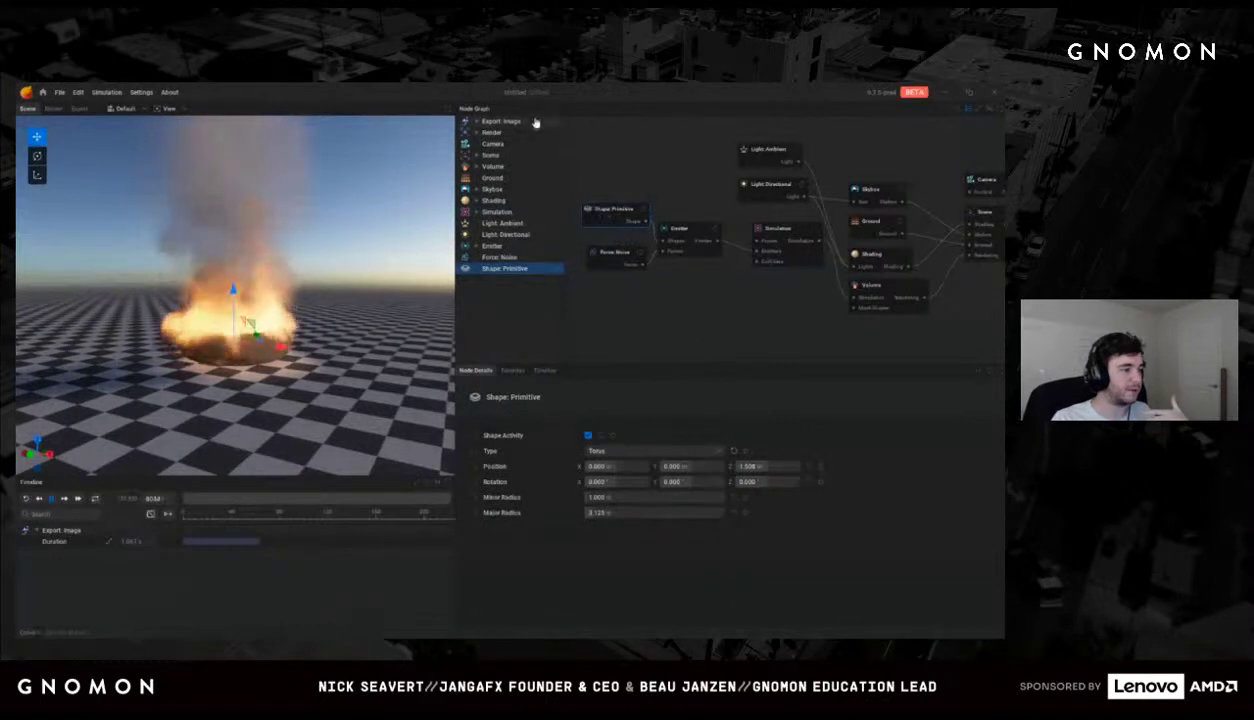
{"action": "left_click", "coordinate": [476, 212]}
{"action": "left_click", "coordinate": [483, 223]}
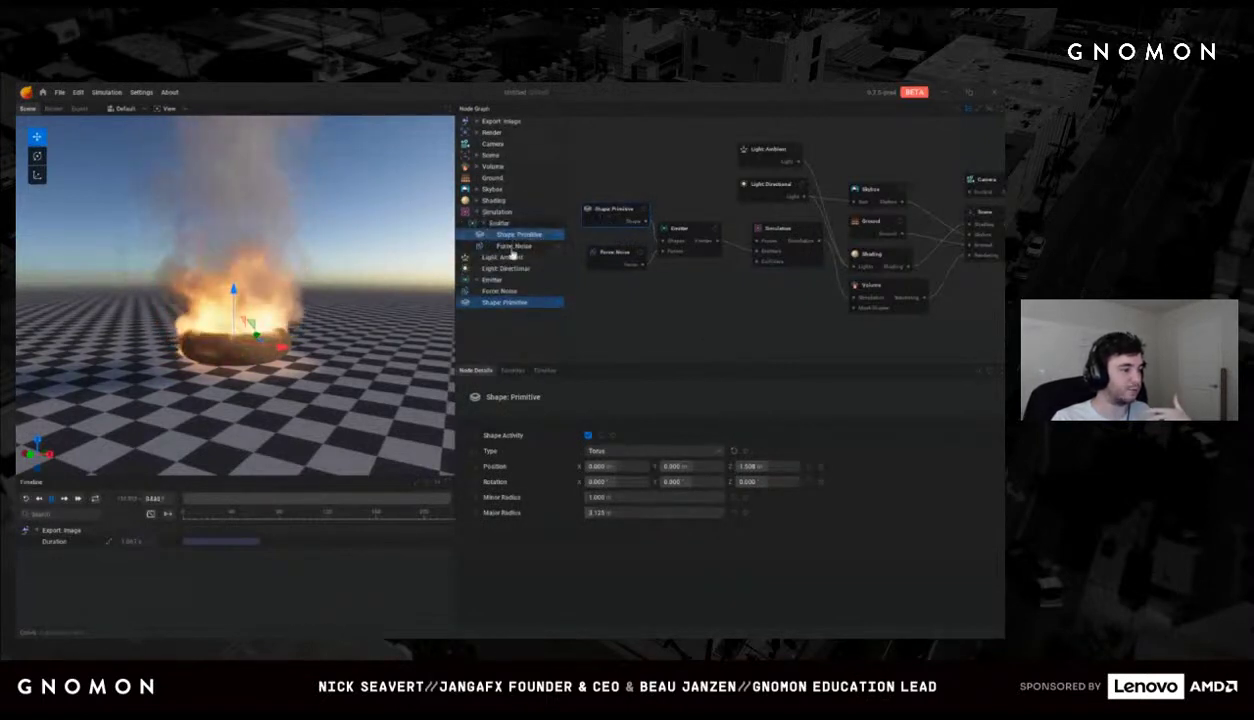
{"action": "left_click", "coordinate": [559, 246]}
{"action": "left_click", "coordinate": [556, 236]}
{"action": "left_click", "coordinate": [553, 247]}
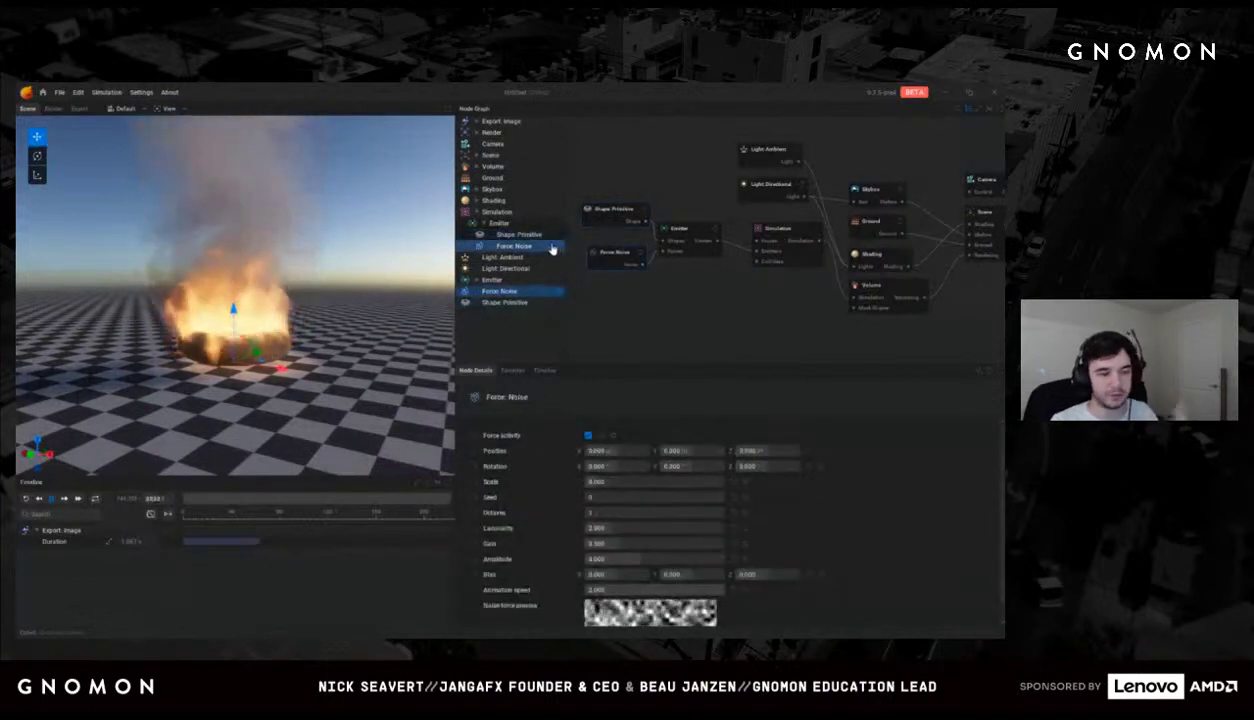
{"action": "left_click", "coordinate": [742, 205]}
{"action": "middle_click_drag", "start_coordinate": [742, 205], "coordinate": [749, 222]}
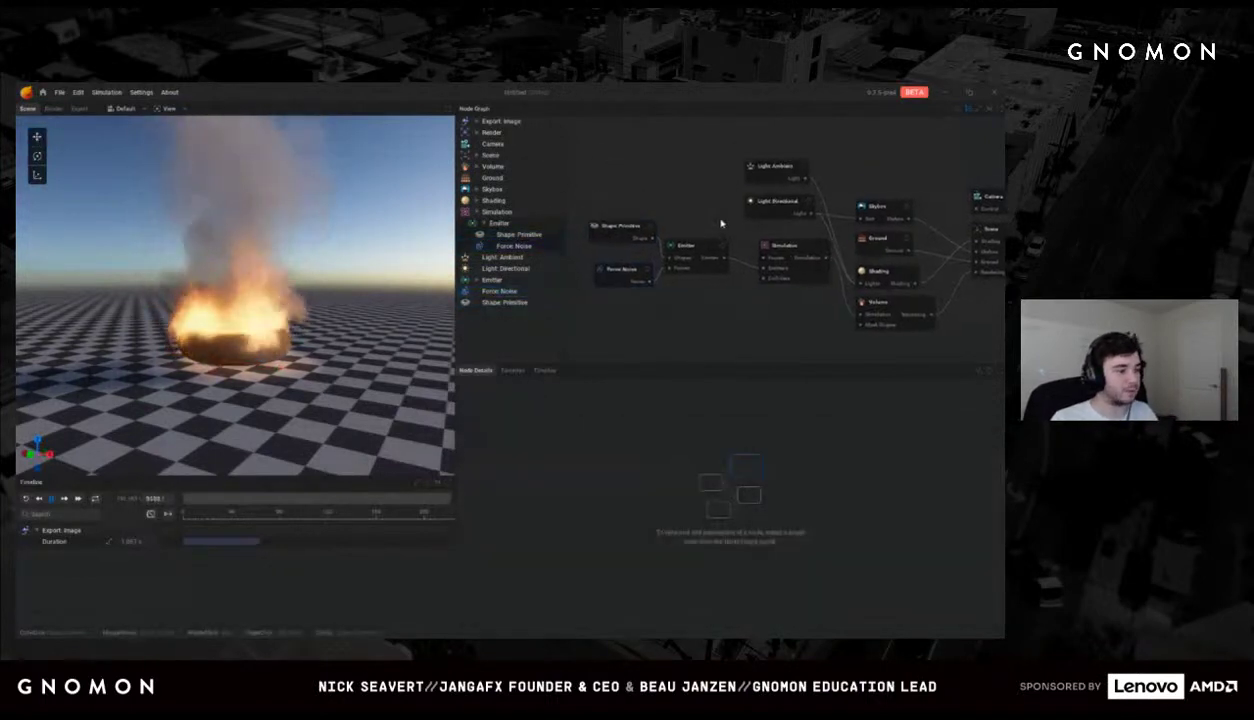
Step: Change the Shape Primitive's type to Sphere
{"action": "left_click", "coordinate": [620, 238]}
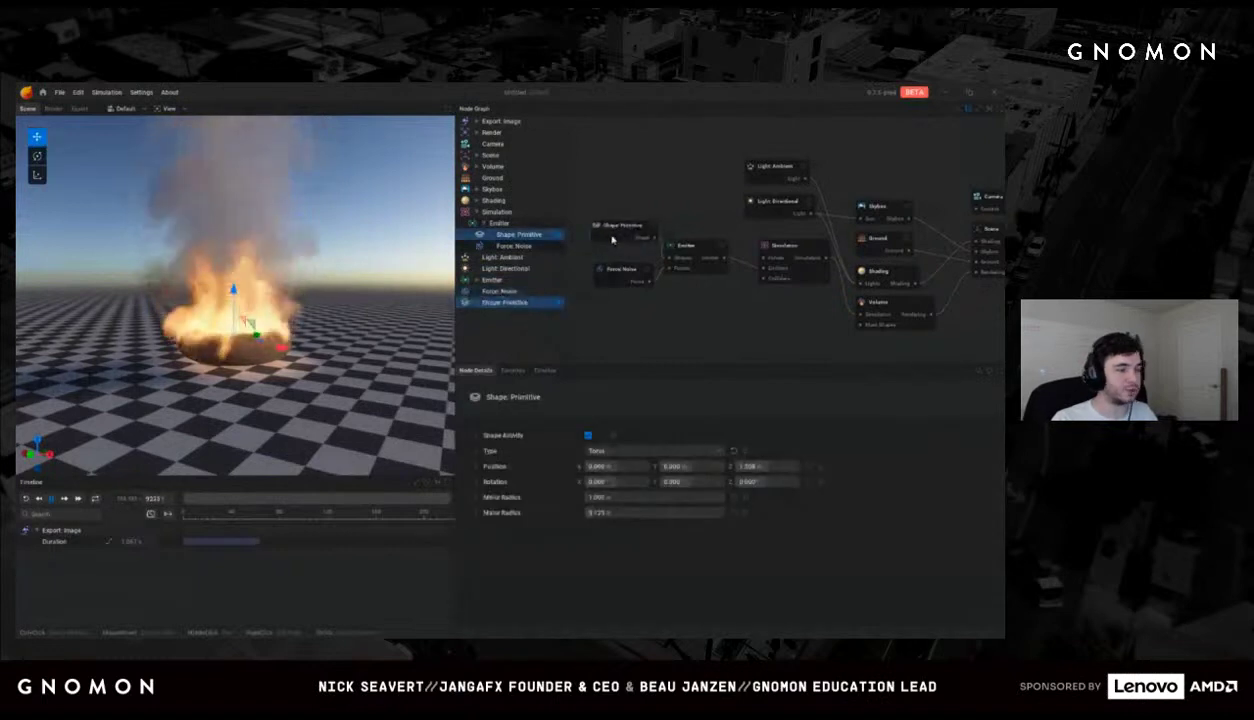
{"action": "left_click", "coordinate": [625, 451]}
{"action": "left_click", "coordinate": [615, 464]}
Step: Try the Cone type on the Shape Primitive, and return it to Sphere
{"action": "left_click", "coordinate": [622, 451]}
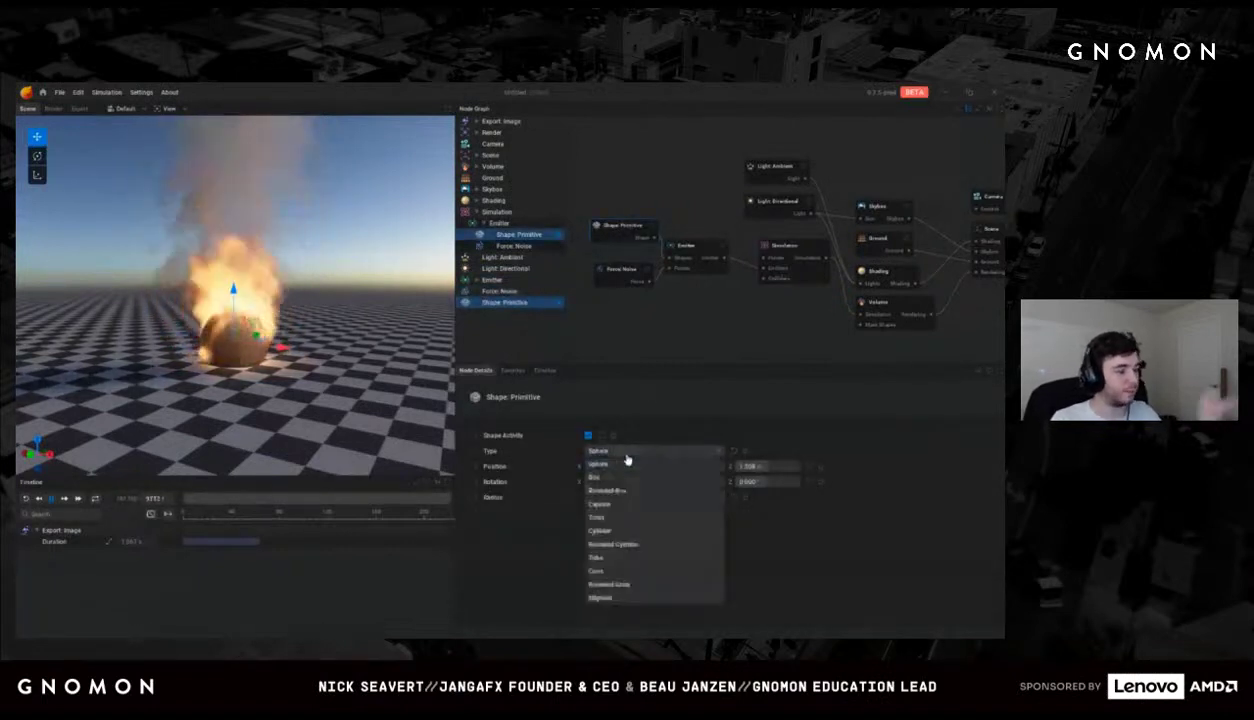
{"action": "left_click", "coordinate": [618, 571]}
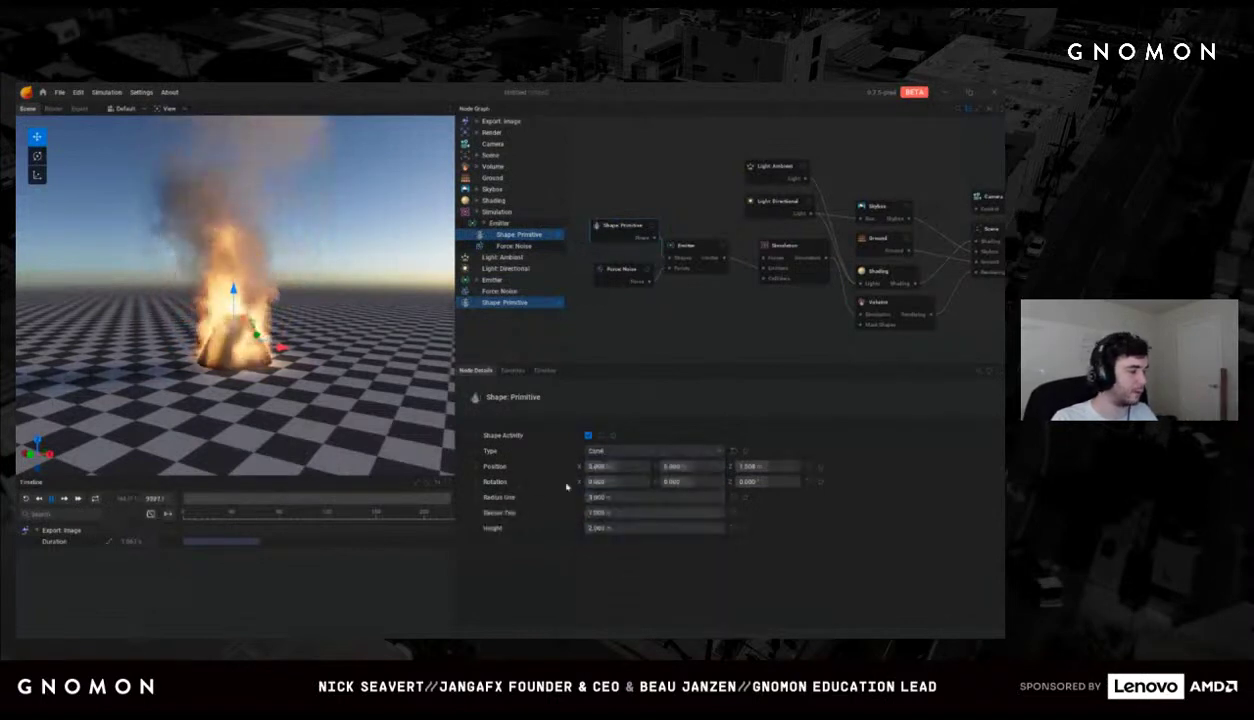
{"action": "left_click", "coordinate": [618, 453]}
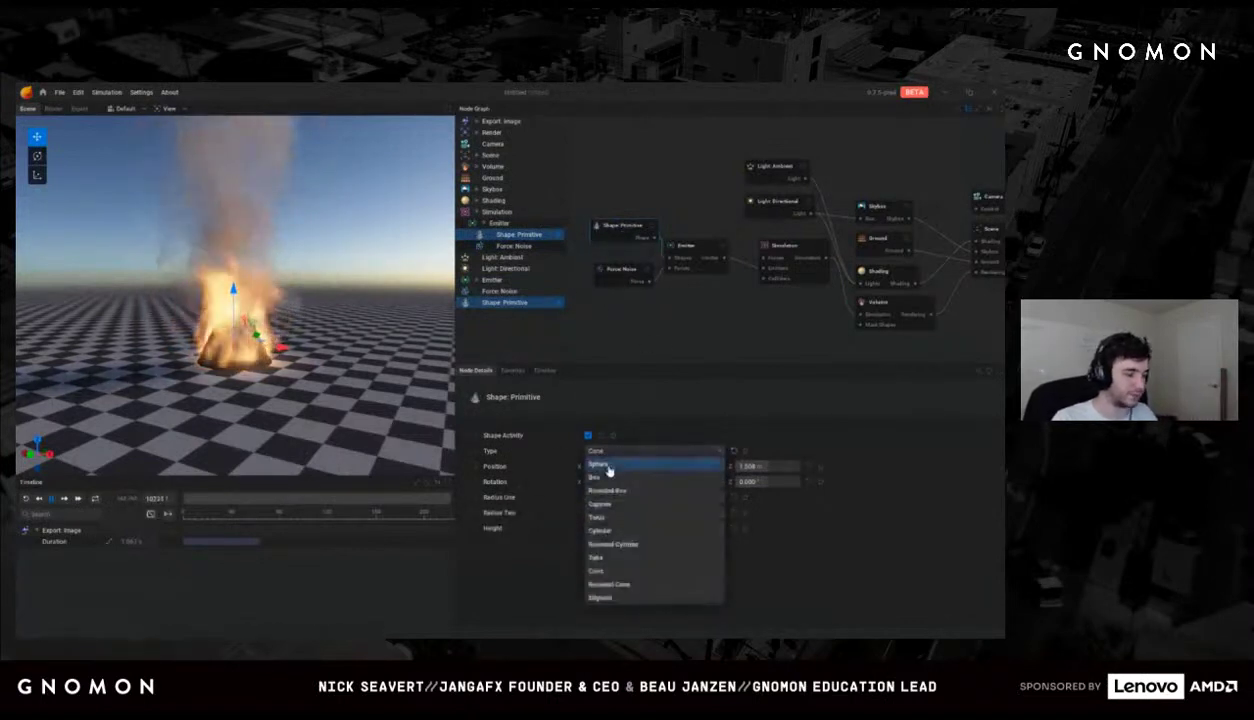
{"action": "left_click", "coordinate": [612, 466]}
Step: Combine the Shape Primitive with a new Shape Noise node through a Shape Blend node connected to the Emitter's shape input
{"action": "mouse_move", "coordinate": [644, 232]}
{"action": "left_mouse_down"}
{"action": "mouse_move", "coordinate": [622, 187]}
{"action": "mouse_move", "coordinate": [650, 194]}
{"action": "mouse_move", "coordinate": [622, 222]}
{"action": "left_mouse_up"}
{"action": "left_click", "coordinate": [690, 209]}
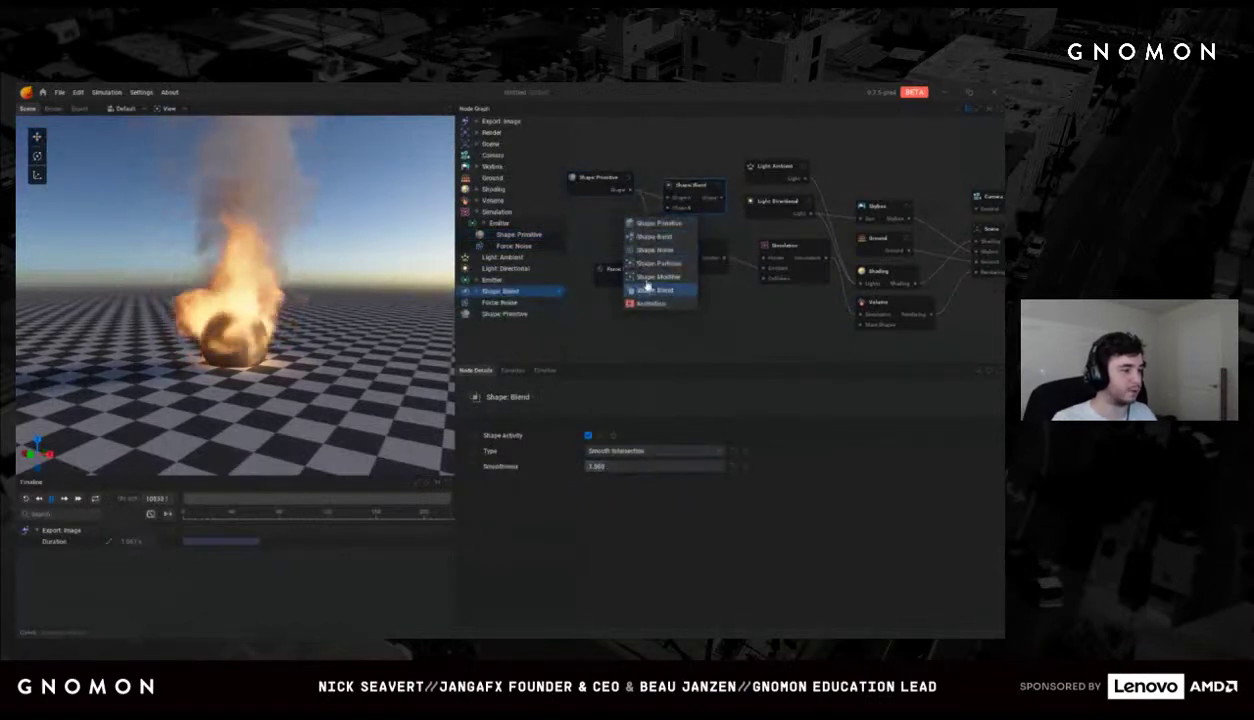
{"action": "left_click", "coordinate": [645, 249]}
{"action": "left_click_drag", "start_coordinate": [714, 200], "coordinate": [667, 257]}
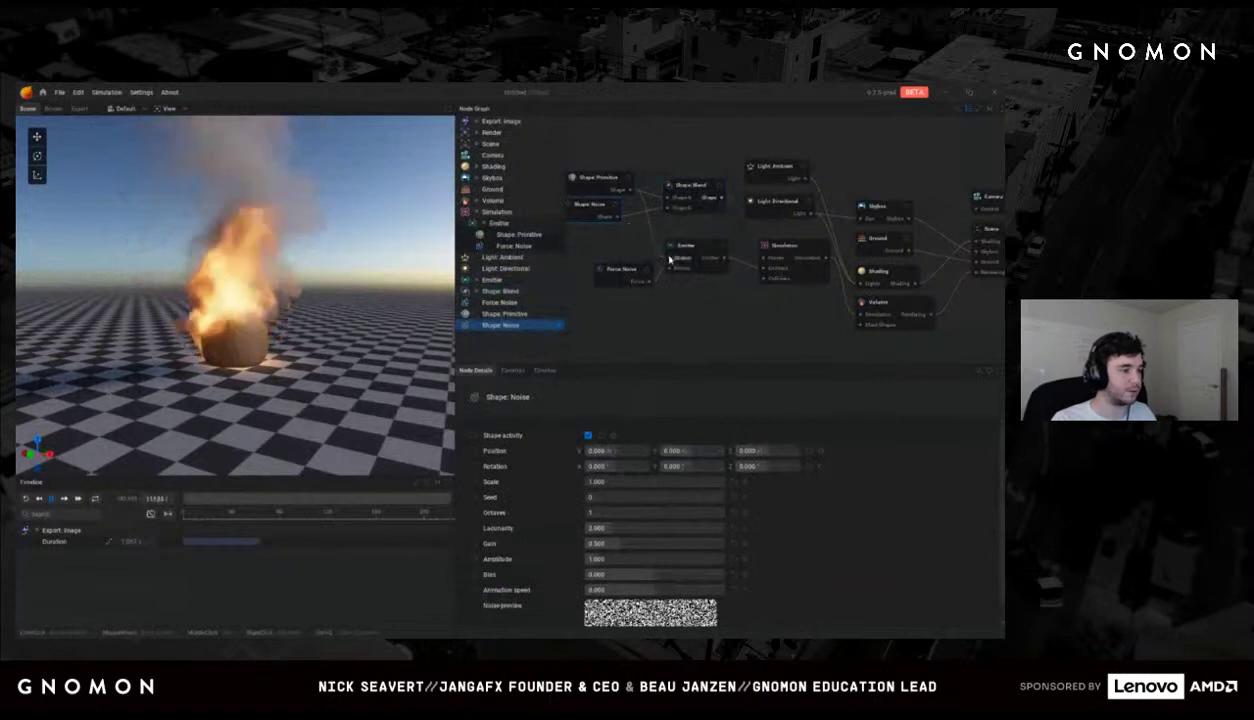
{"action": "left_click", "coordinate": [648, 234]}
{"action": "scroll", "coordinate": [331, 334], "scroll_direction": "up", "scroll_amount": 3}
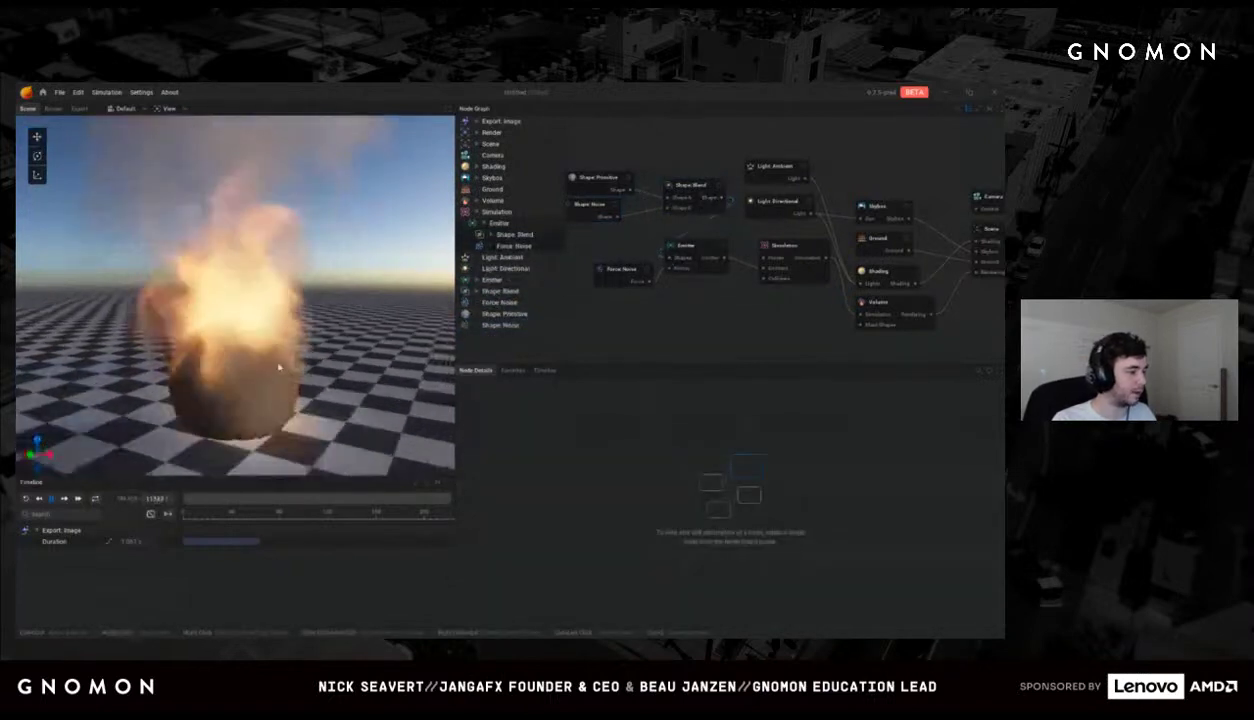
Step: Adjust the Shape Noise scale for a coarser pattern and set its animation speed to 2
{"action": "left_click", "coordinate": [505, 325]}
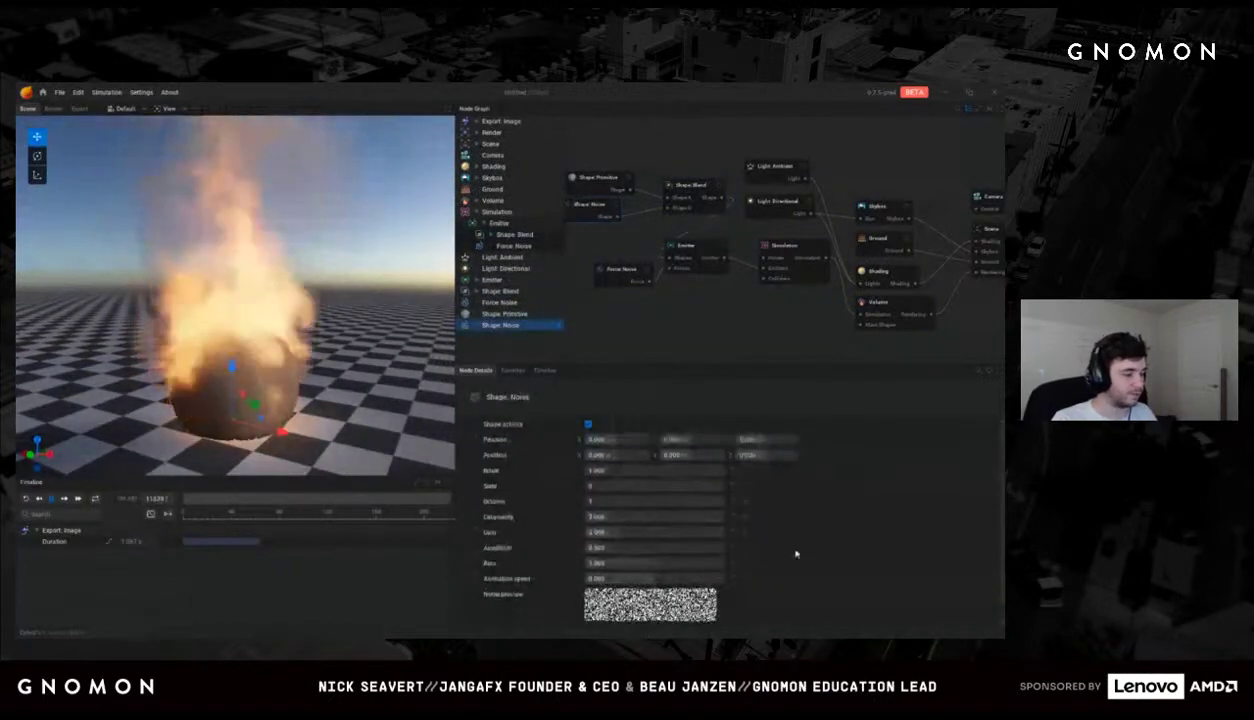
{"action": "scroll", "coordinate": [700, 500], "scroll_direction": "down", "scroll_amount": 1}
{"action": "left_click_drag", "start_coordinate": [620, 463], "coordinate": [616, 470]}
{"action": "left_click_drag", "start_coordinate": [628, 562], "coordinate": [644, 566]}
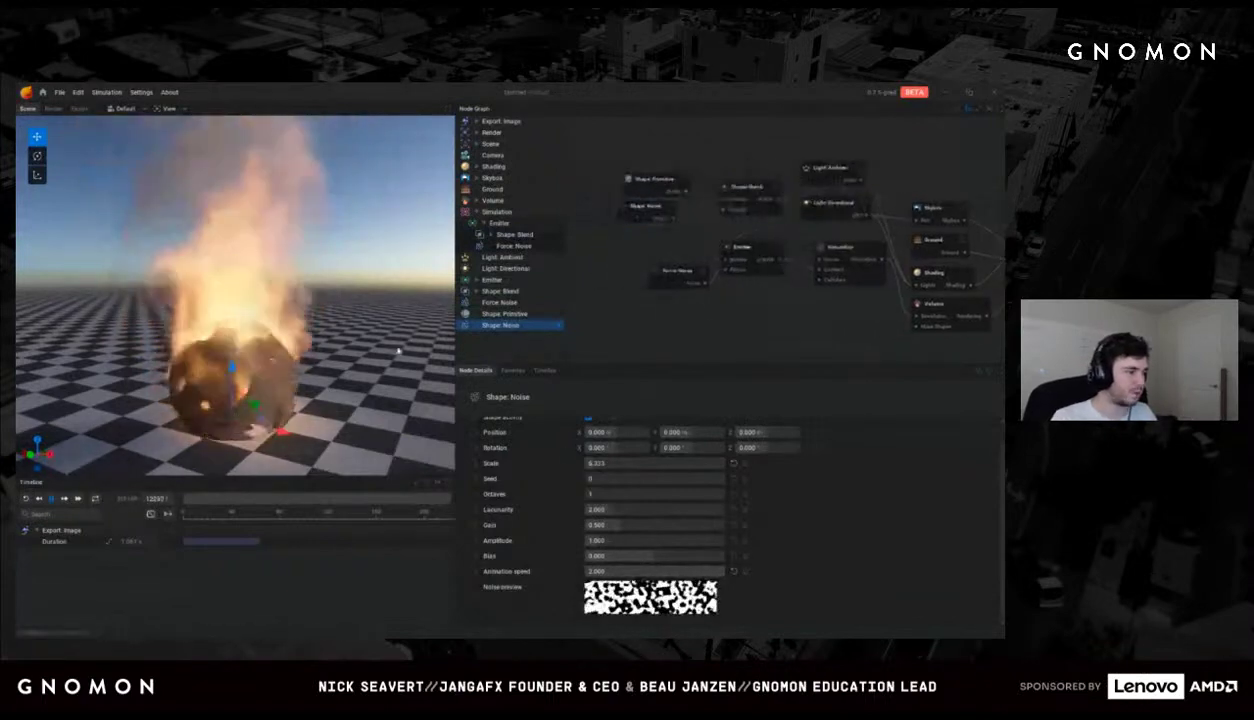
{"action": "scroll", "coordinate": [297, 254], "scroll_direction": "down", "scroll_amount": 3}
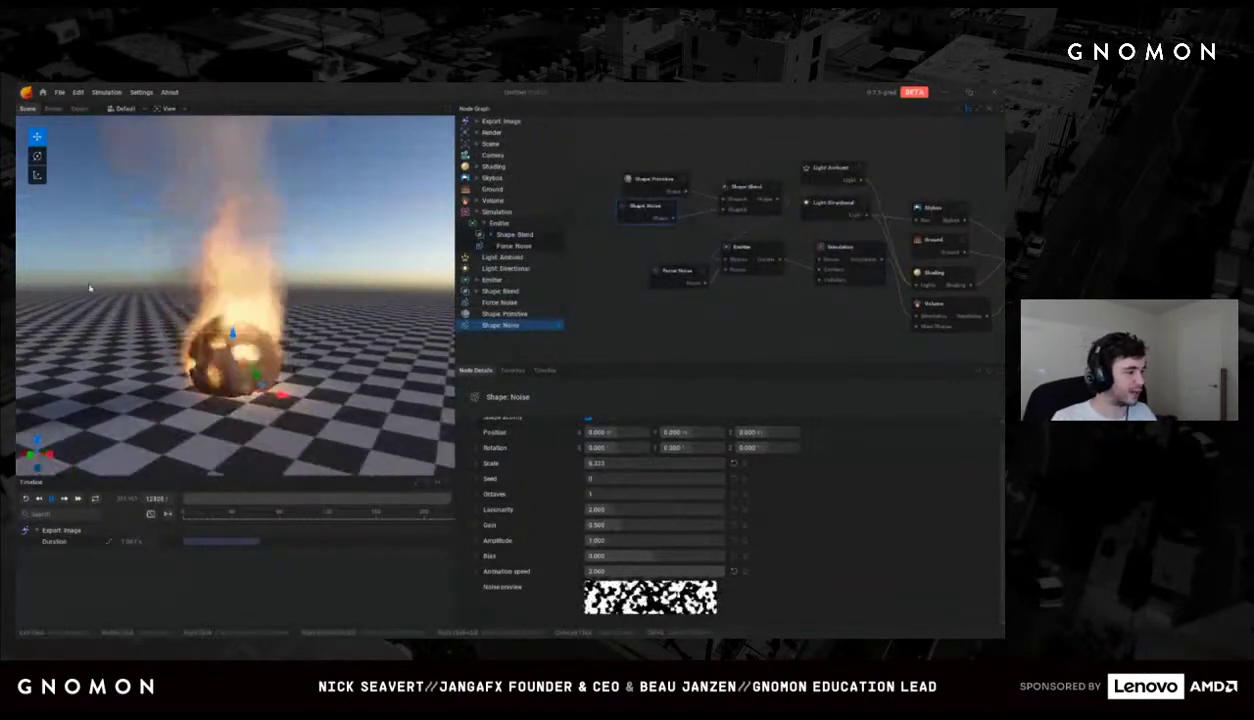
{"action": "left_click_drag", "start_coordinate": [324, 194], "coordinate": [270, 295]}
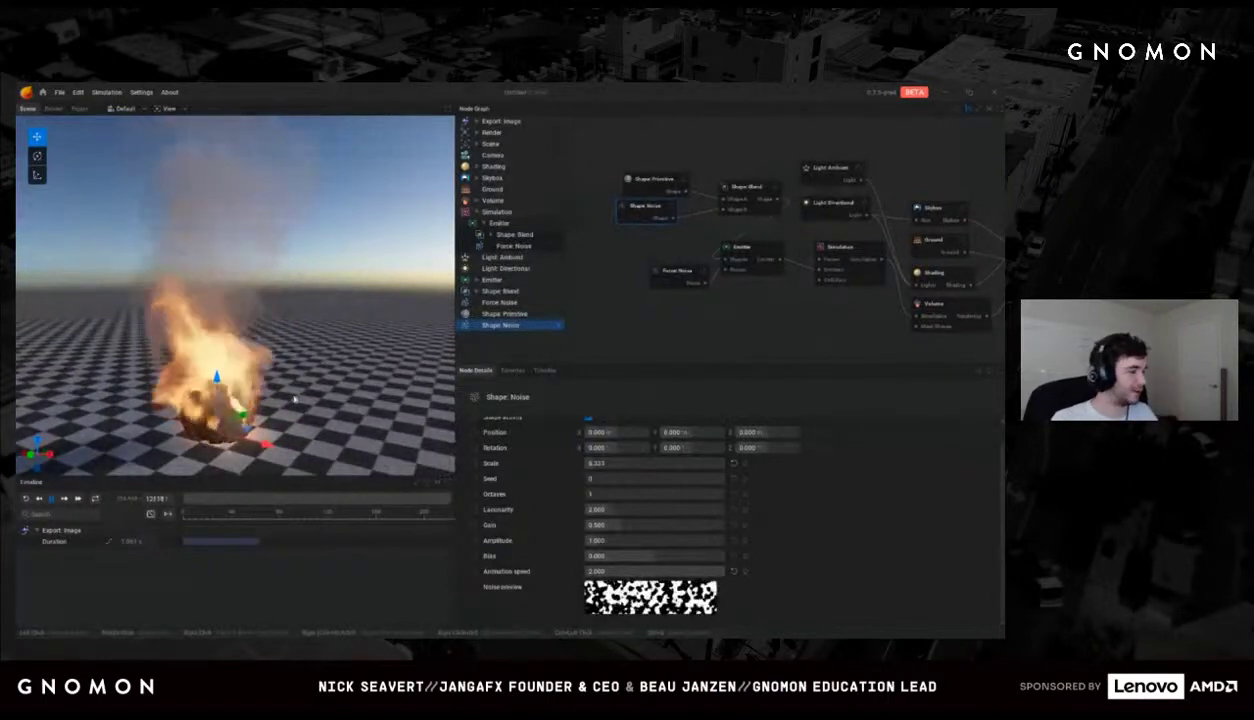
{"action": "left_click_drag", "start_coordinate": [297, 397], "coordinate": [290, 399]}
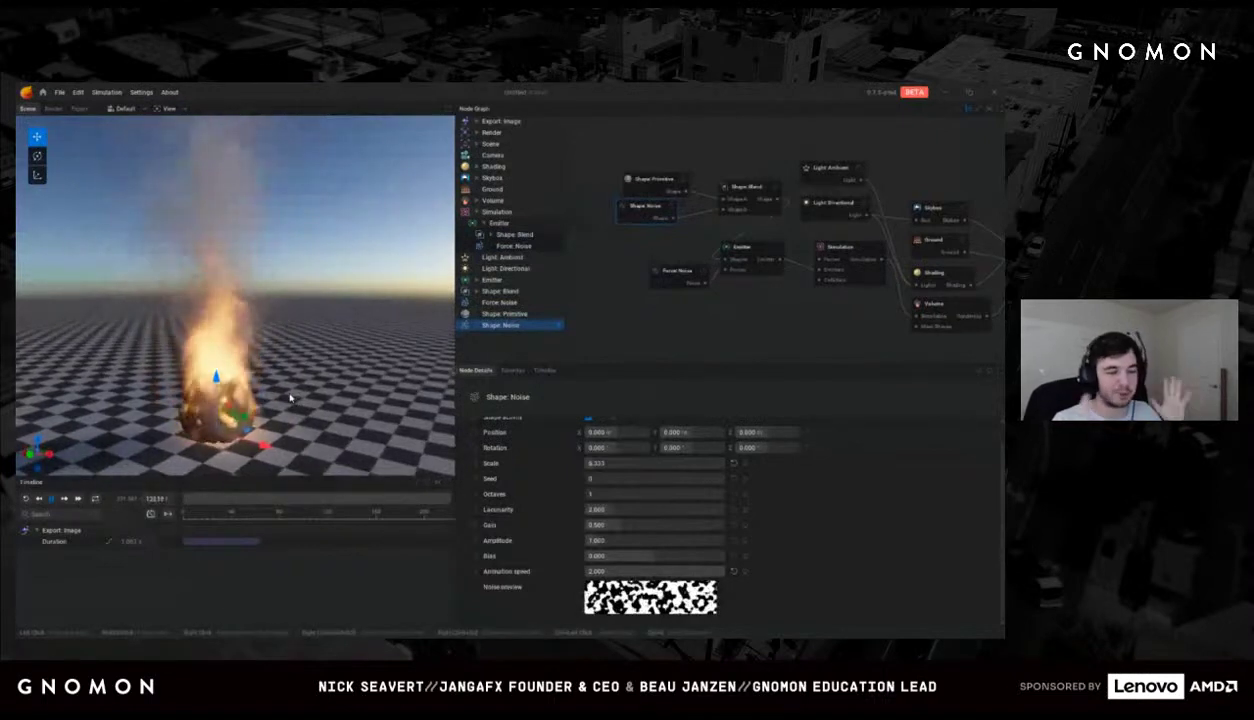
Step: Tidy the node graph by moving the Shape Noise and Emitter nodes slightly, leaving the Emitter selected
{"action": "middle_click_drag", "start_coordinate": [823, 333], "coordinate": [789, 331]}
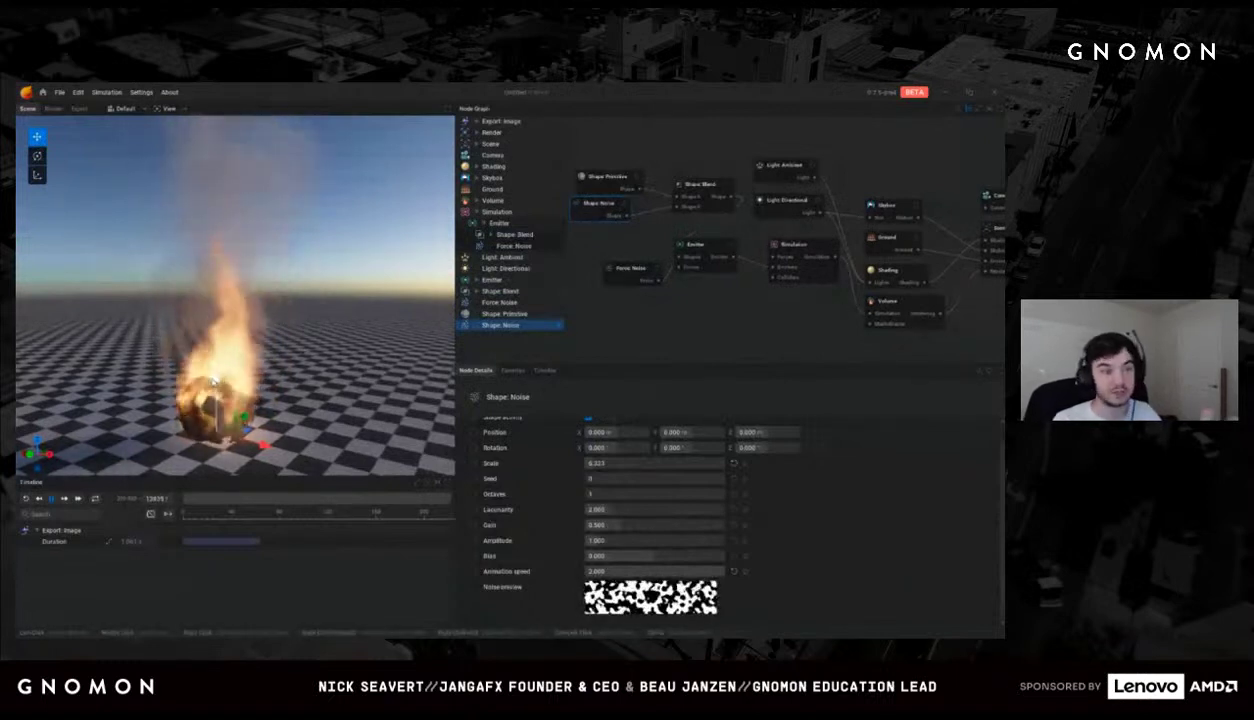
{"action": "left_click", "coordinate": [733, 311]}
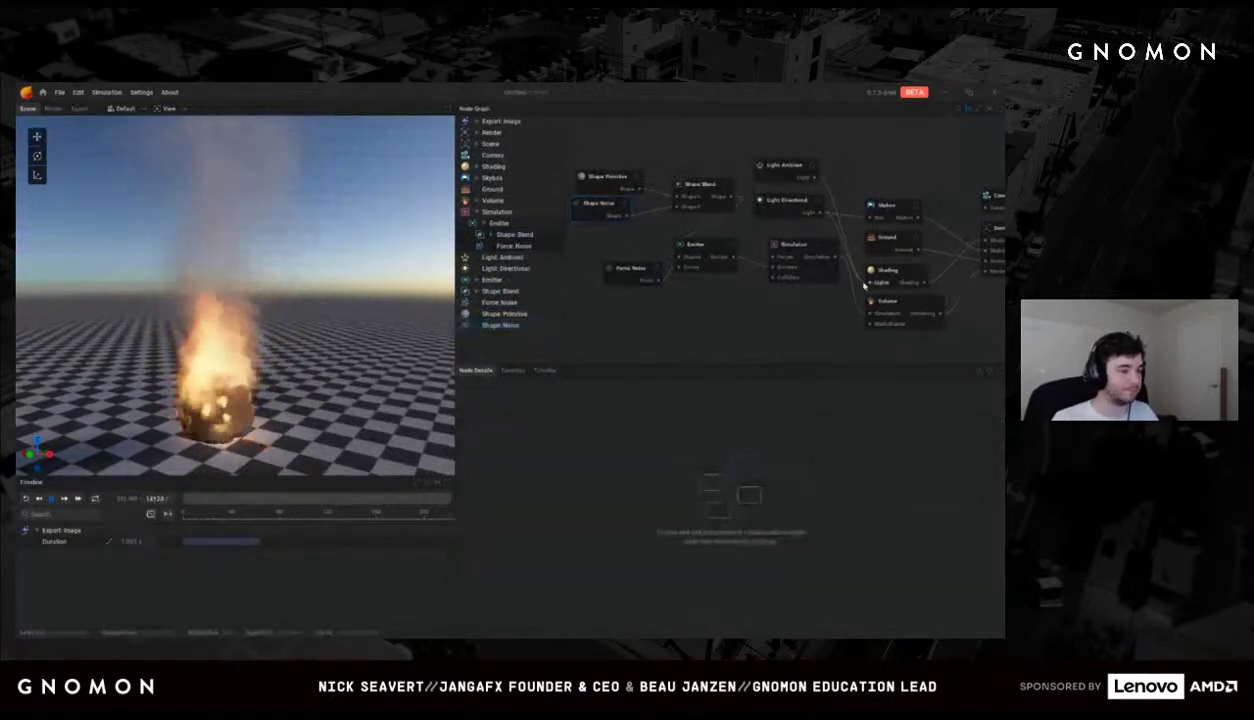
{"action": "left_click_drag", "start_coordinate": [600, 204], "coordinate": [606, 210]}
{"action": "left_click", "coordinate": [737, 259]}
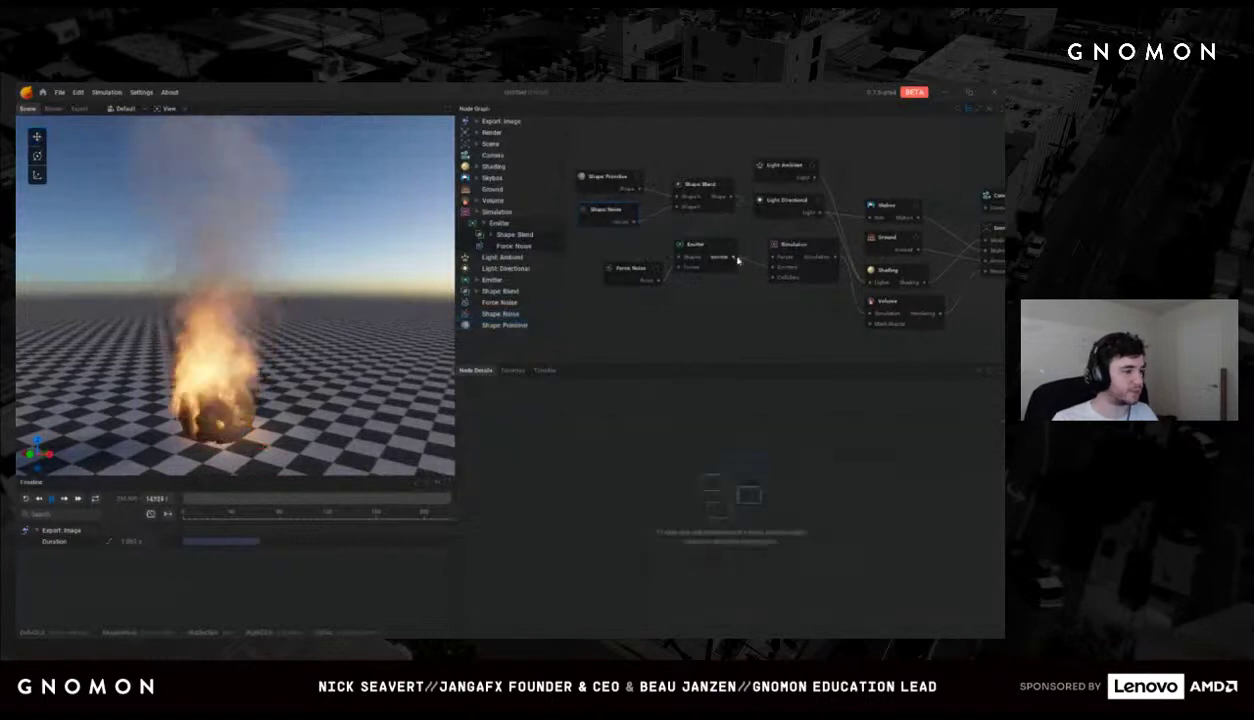
{"action": "left_click_drag", "start_coordinate": [697, 248], "coordinate": [710, 240]}
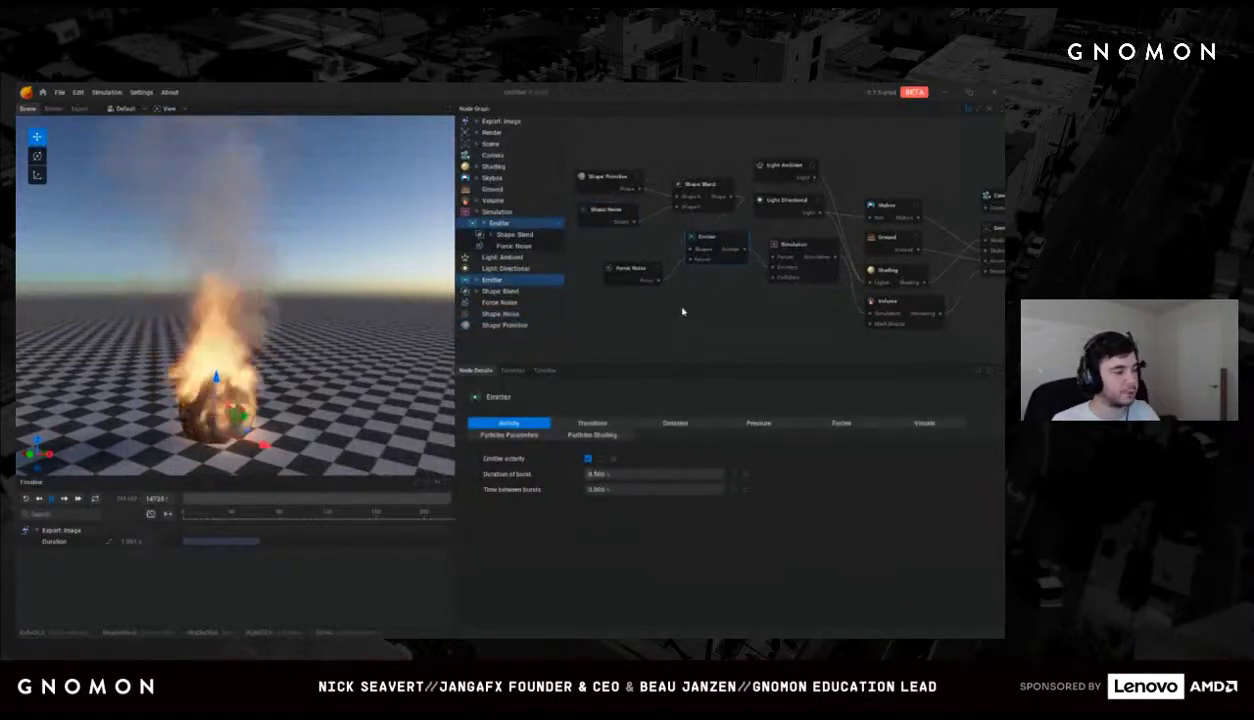
Step: Raise the Emitter's fuel rate and smoke rate sharply in its emission settings
{"action": "left_click", "coordinate": [664, 424]}
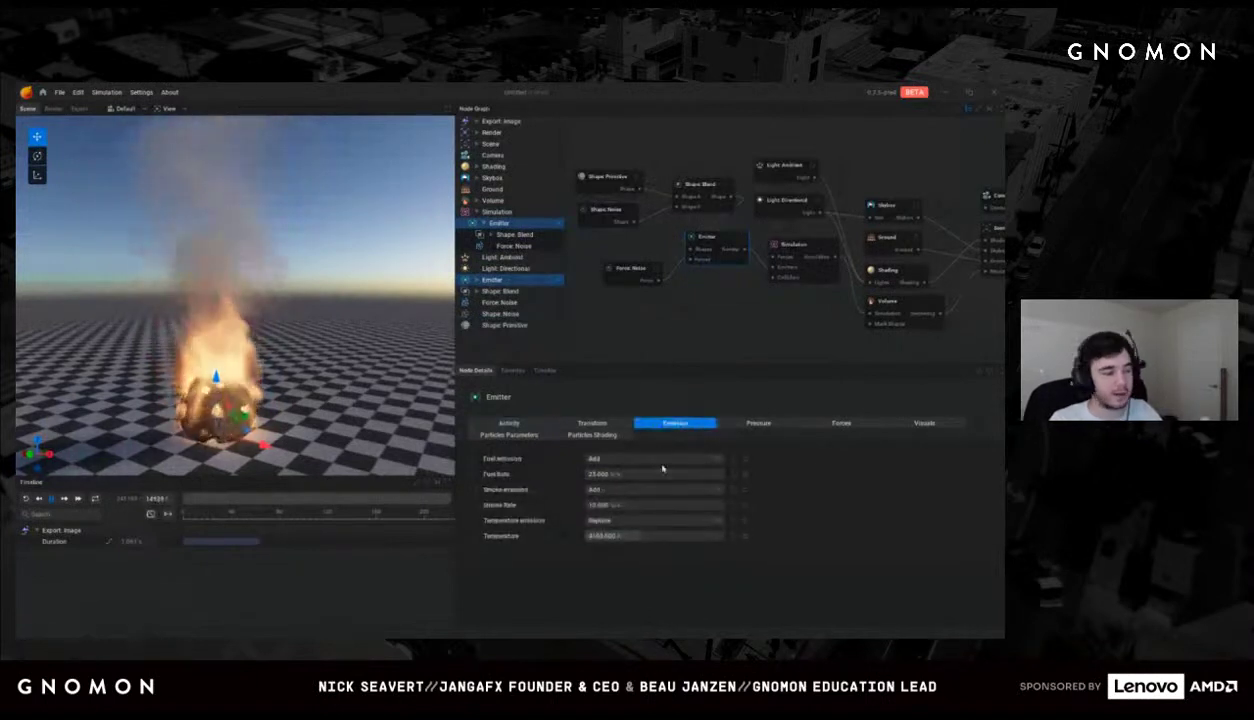
{"action": "left_click_drag", "start_coordinate": [662, 468], "coordinate": [700, 468]}
{"action": "left_click_drag", "start_coordinate": [607, 509], "coordinate": [634, 532]}
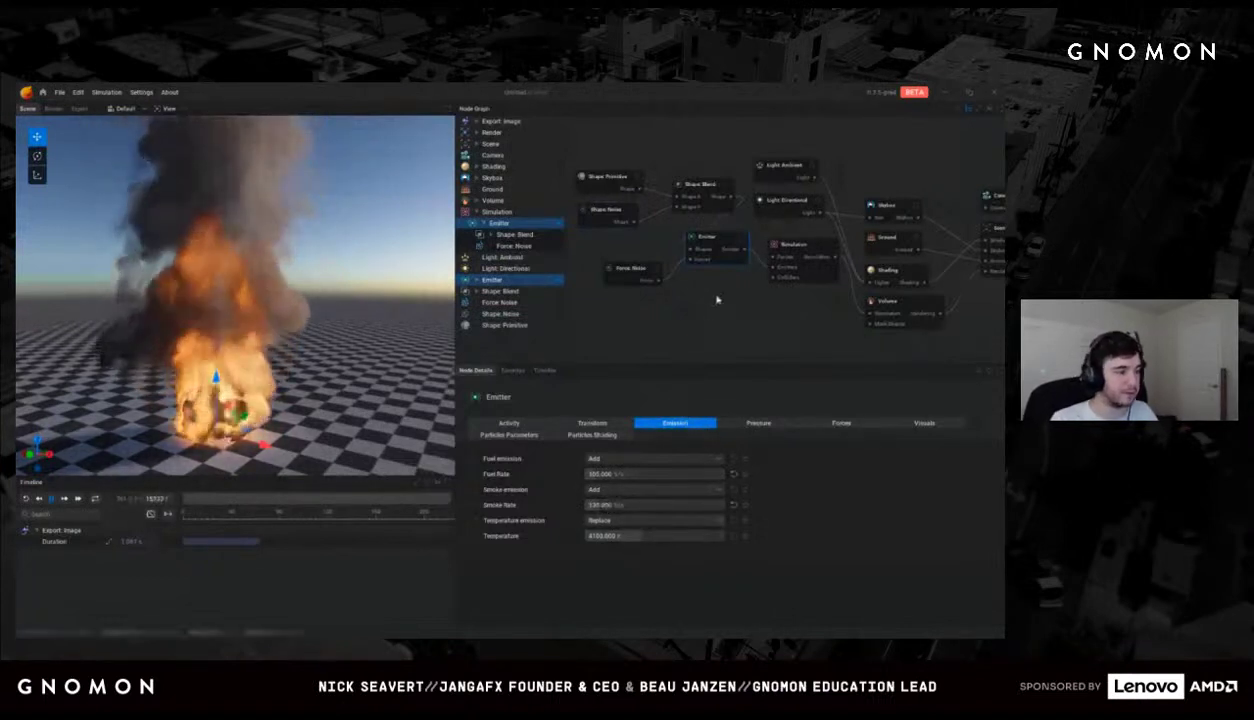
Step: Add a second Emitter node feeding the Simulation, and delete it again
{"action": "left_click_drag", "start_coordinate": [745, 305], "coordinate": [680, 292]}
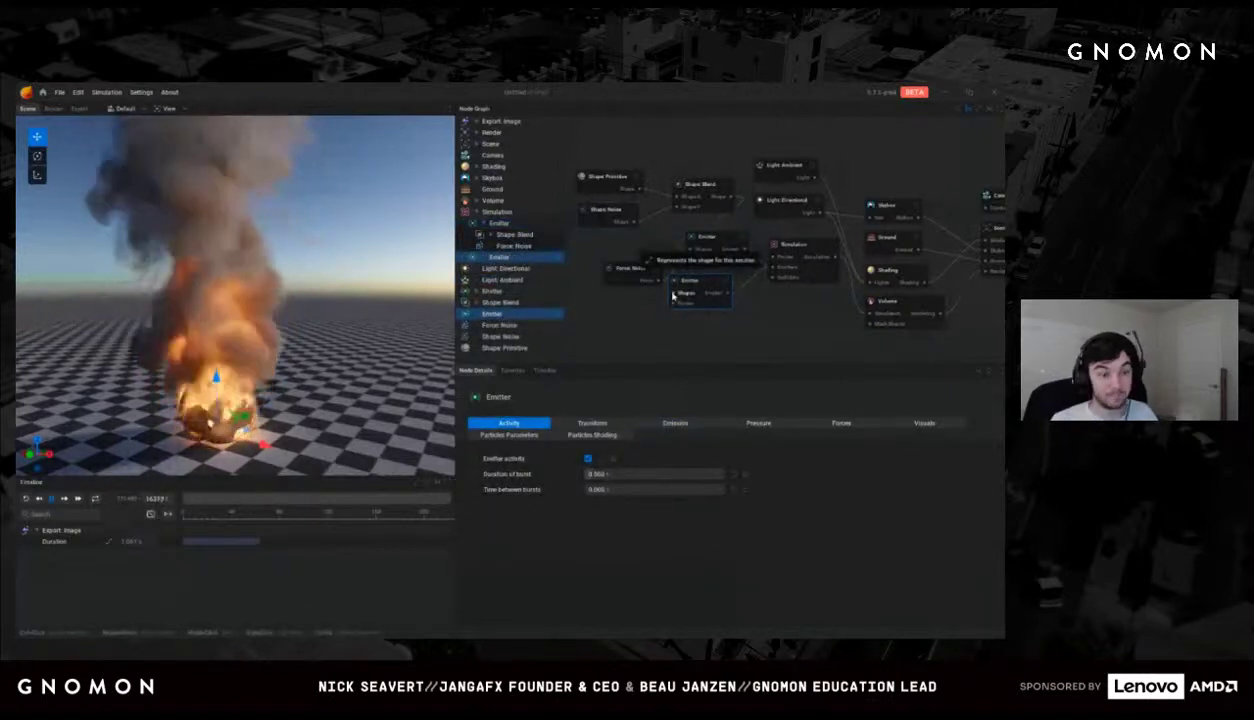
{"action": "left_click", "coordinate": [801, 323]}
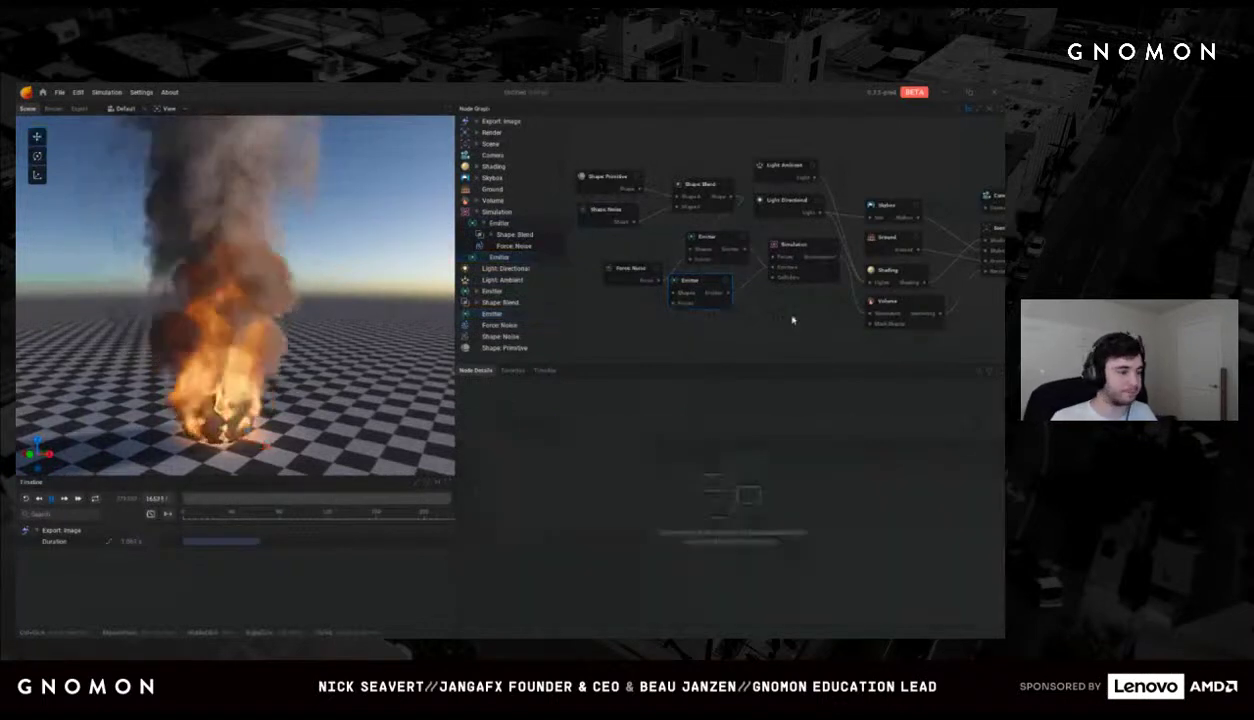
{"action": "left_click", "coordinate": [690, 282]}
{"action": "key", "text": "Delete"}
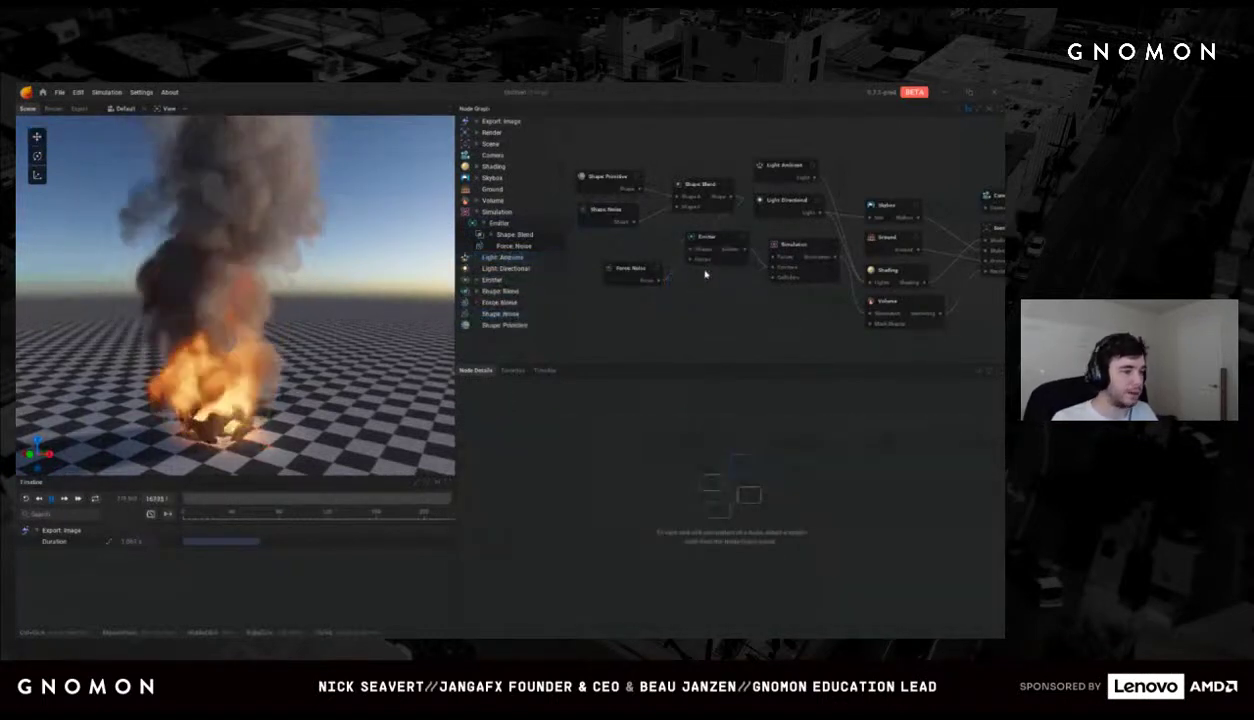
Step: Add a Collider with a Sphere Shape Primitive to the Simulation, and open the Collider's physics settings
{"action": "left_click_drag", "start_coordinate": [763, 291], "coordinate": [595, 320]}
{"action": "left_click", "coordinate": [660, 321]}
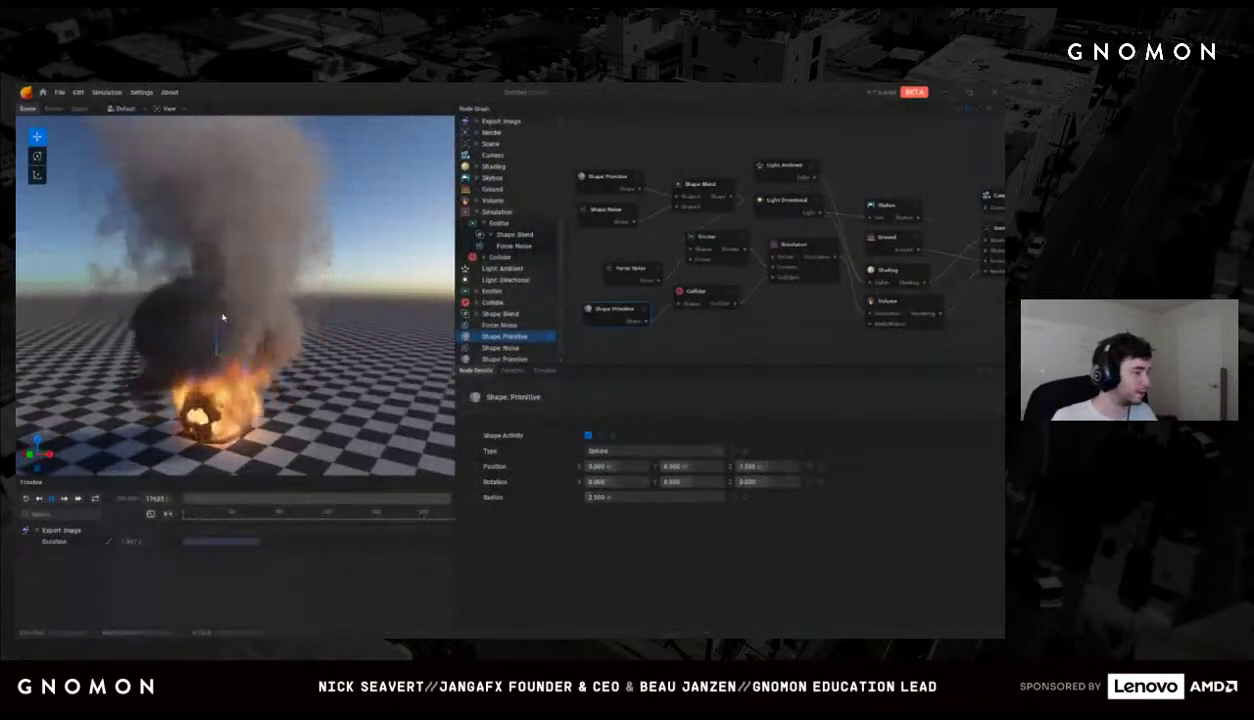
{"action": "left_click", "coordinate": [694, 296]}
{"action": "left_click", "coordinate": [593, 423]}
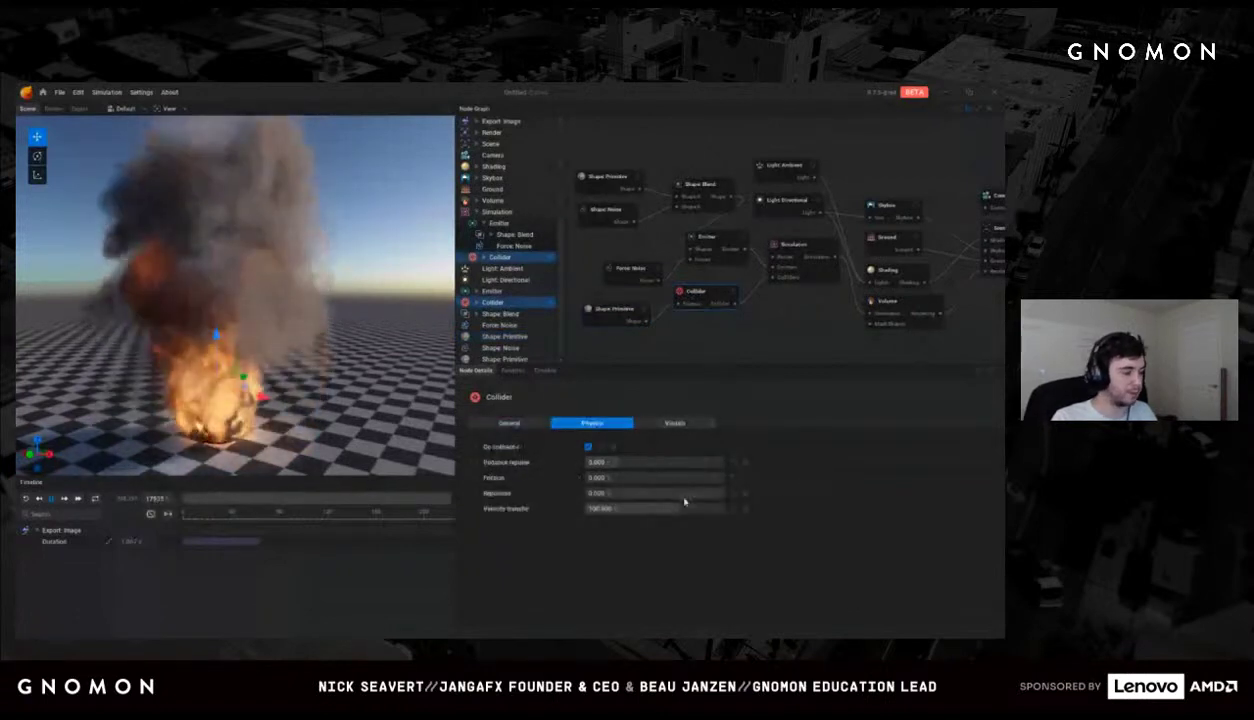
Step: Lower the Collider's velocity transfer to 17% and move the sphere collider within the flames in the viewport
{"action": "left_click_drag", "start_coordinate": [681, 508], "coordinate": [670, 511]}
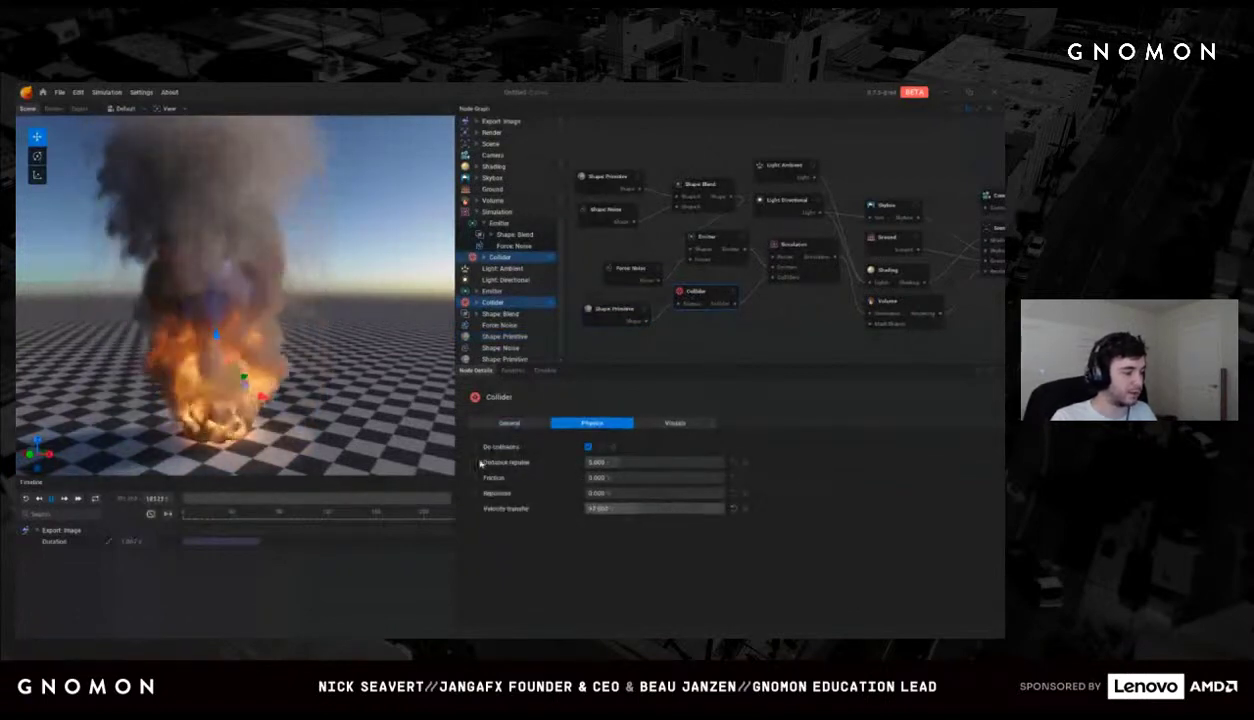
{"action": "left_click_drag", "start_coordinate": [234, 374], "coordinate": [268, 316]}
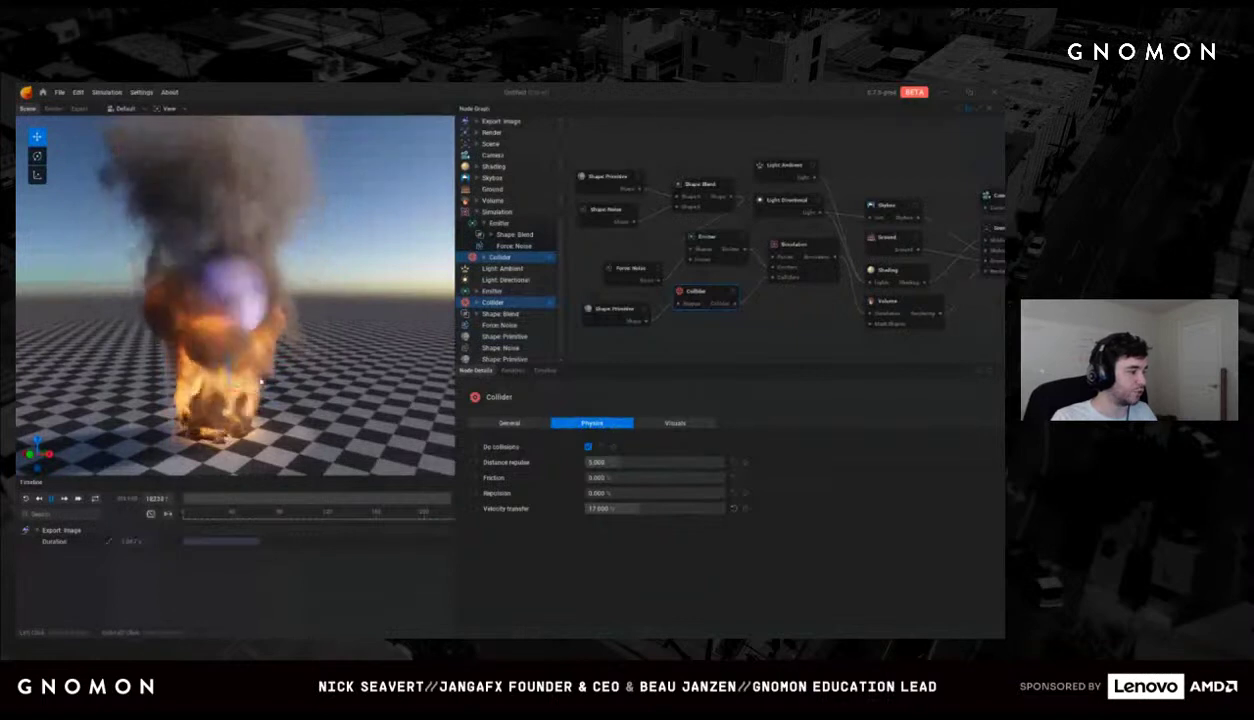
{"action": "left_click", "coordinate": [248, 392]}
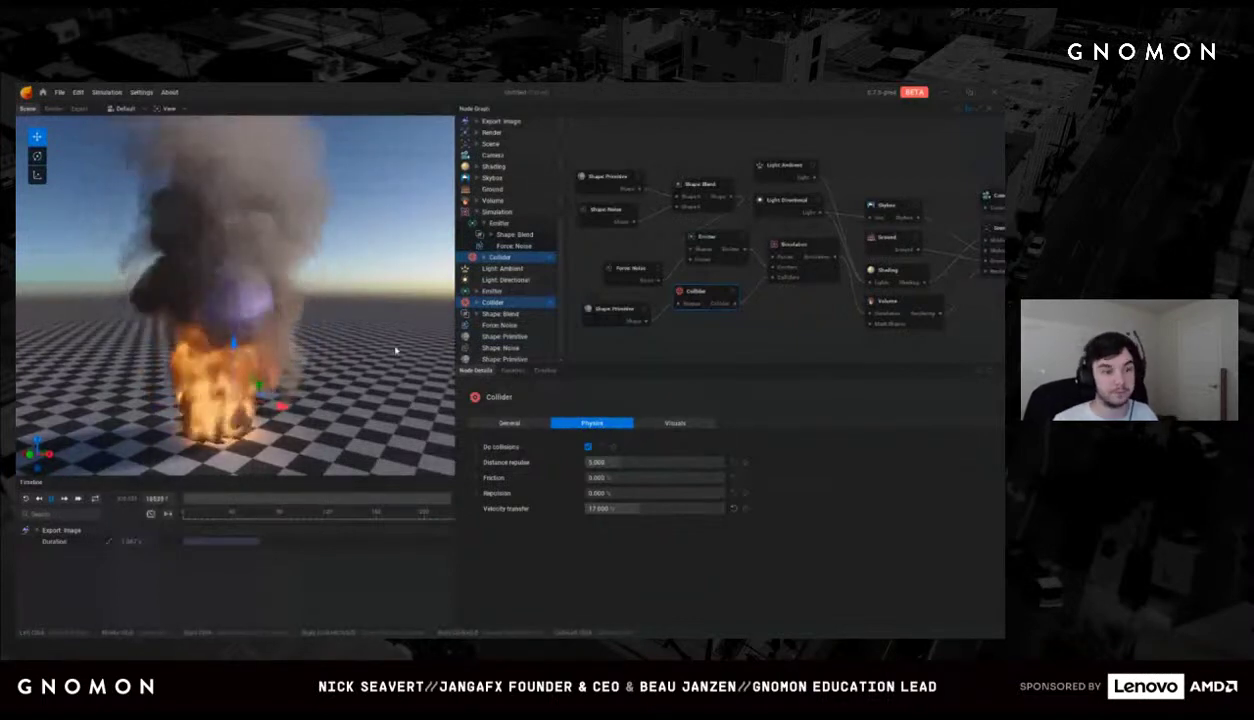
{"action": "left_click", "coordinate": [395, 350]}
Step: Raise the Collider's emissive intensity to 50 in its visual settings and shift the glowing sphere within the fire
{"action": "left_click", "coordinate": [696, 292]}
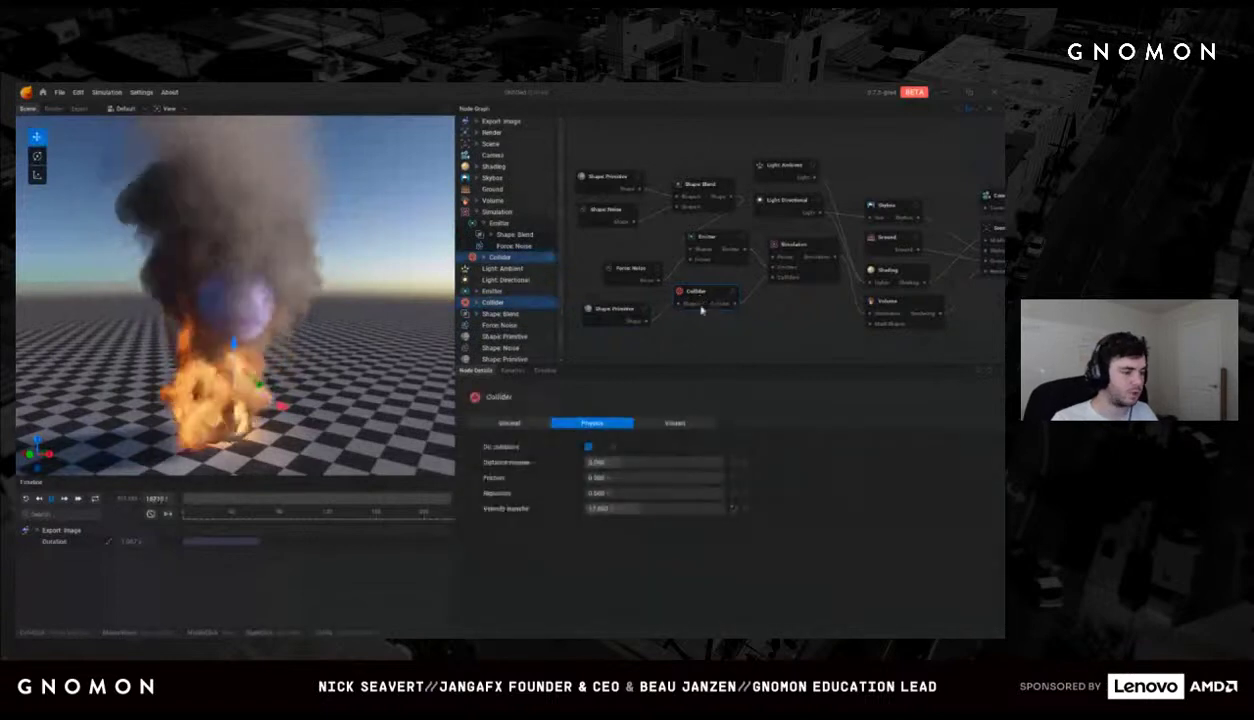
{"action": "left_click", "coordinate": [666, 424]}
{"action": "left_click_drag", "start_coordinate": [590, 508], "coordinate": [602, 508]}
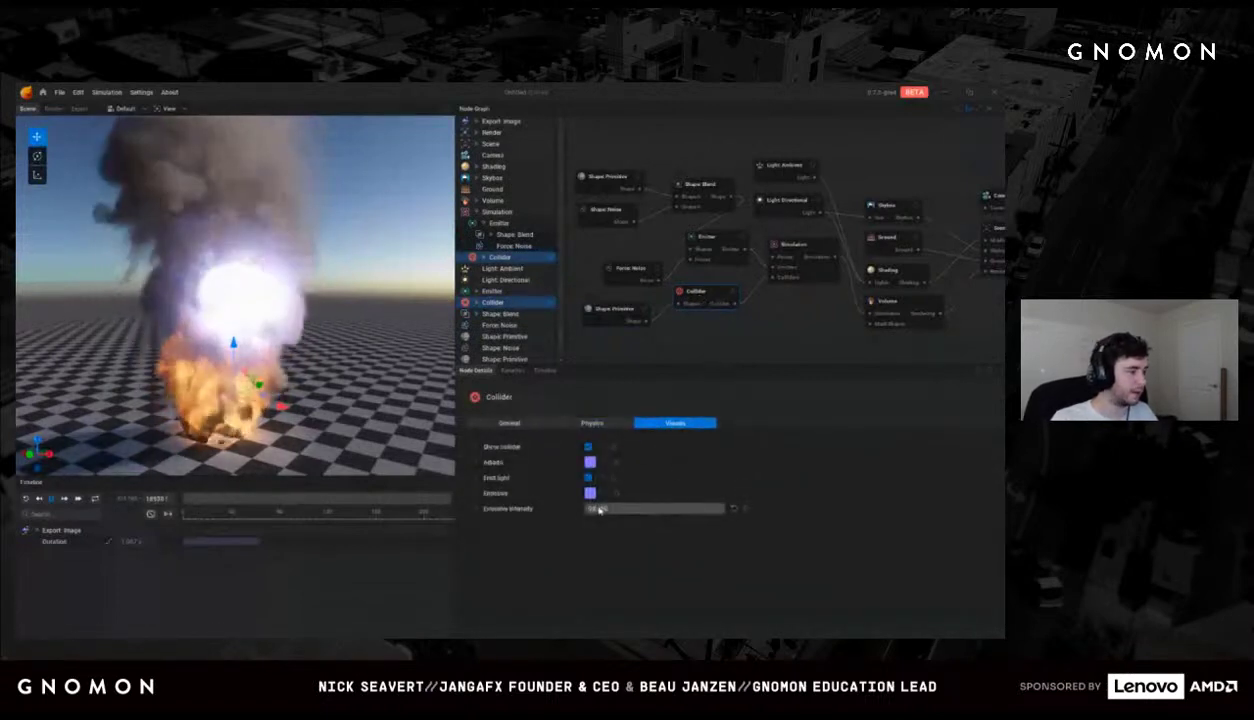
{"action": "mouse_move", "coordinate": [250, 387]}
{"action": "left_mouse_down"}
{"action": "mouse_move", "coordinate": [227, 399]}
{"action": "mouse_move", "coordinate": [243, 363]}
{"action": "left_mouse_up"}
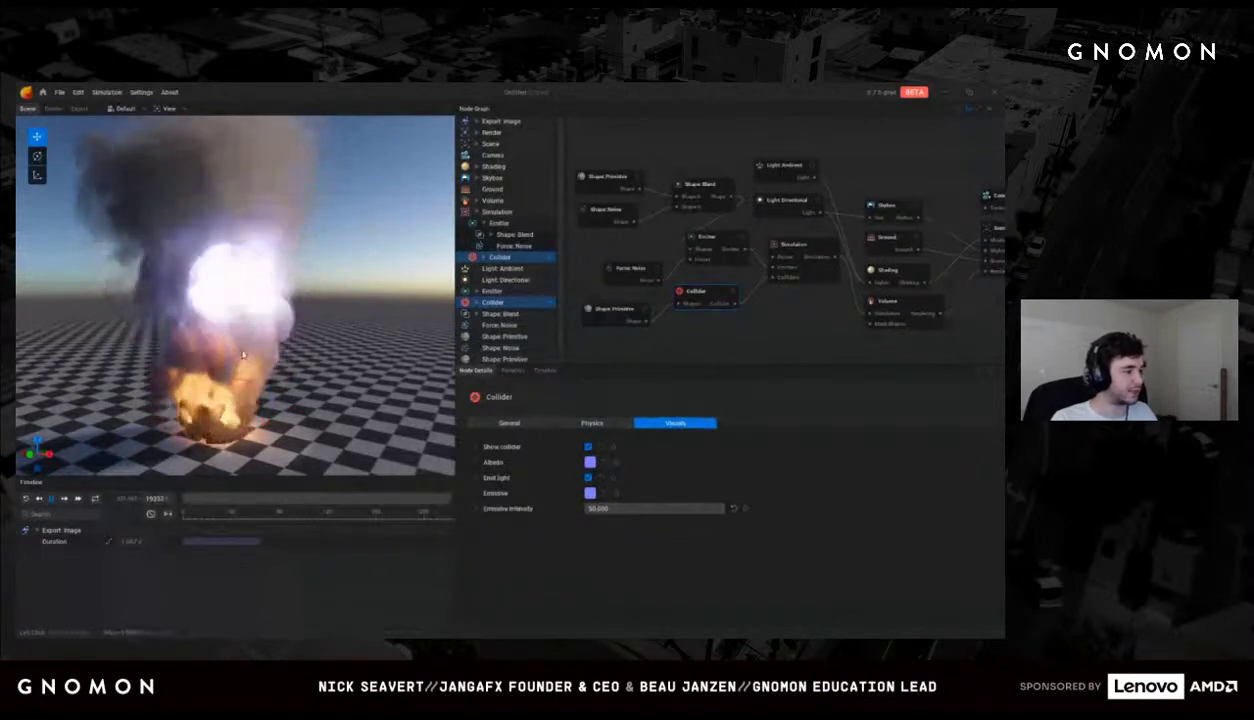
Step: Change the Collider's Shape Primitive to a Box sized 1 m in X and Y and about 24.7 m in Z
{"action": "left_click", "coordinate": [605, 309]}
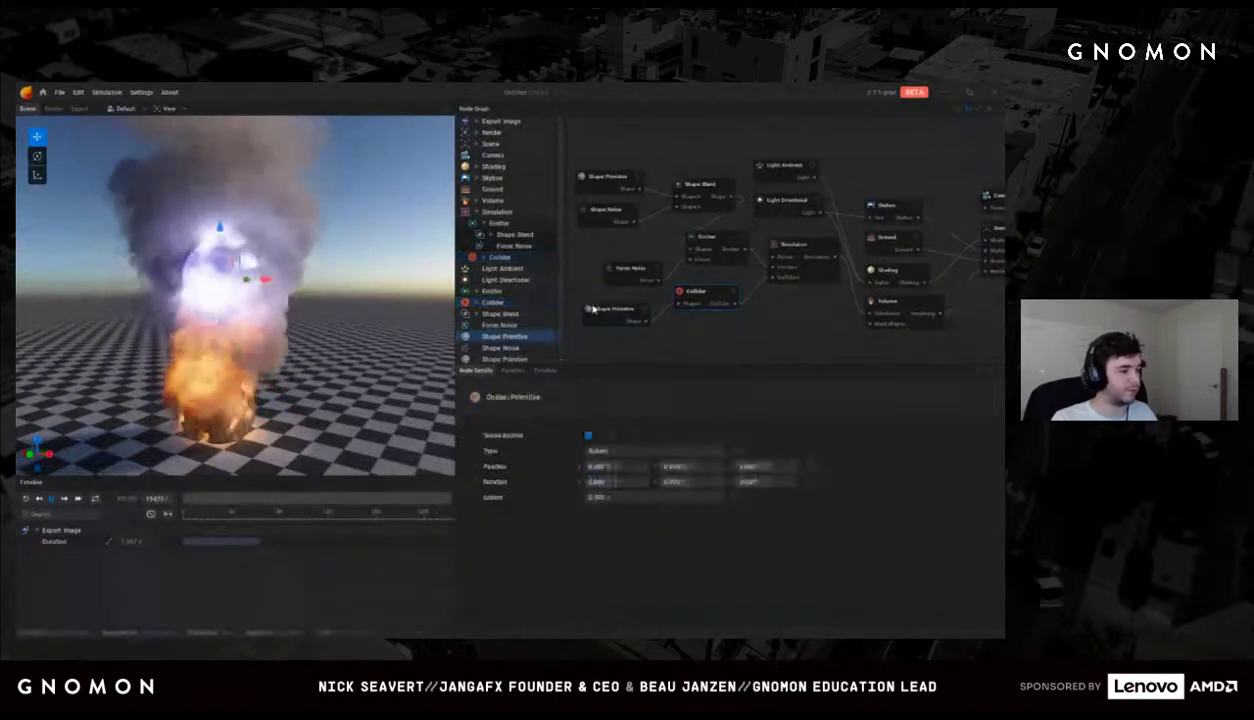
{"action": "left_click", "coordinate": [612, 451]}
{"action": "left_click", "coordinate": [608, 479]}
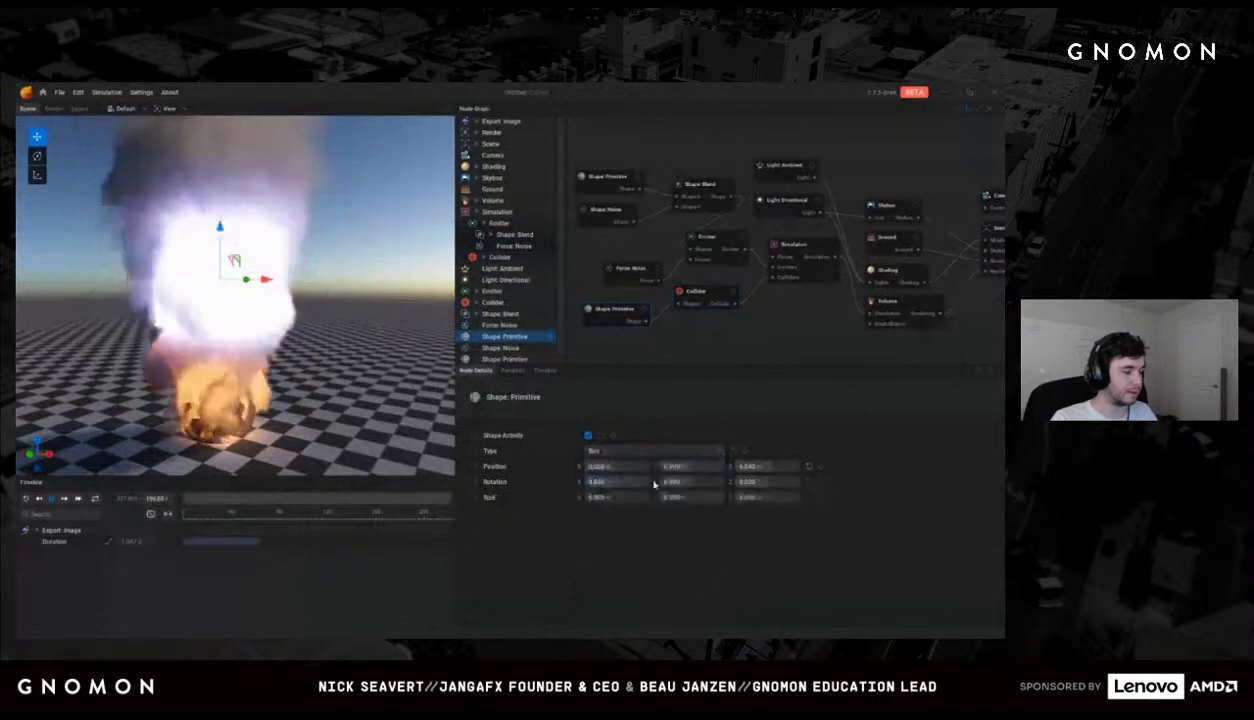
{"action": "left_click_drag", "start_coordinate": [735, 497], "coordinate": [747, 498]}
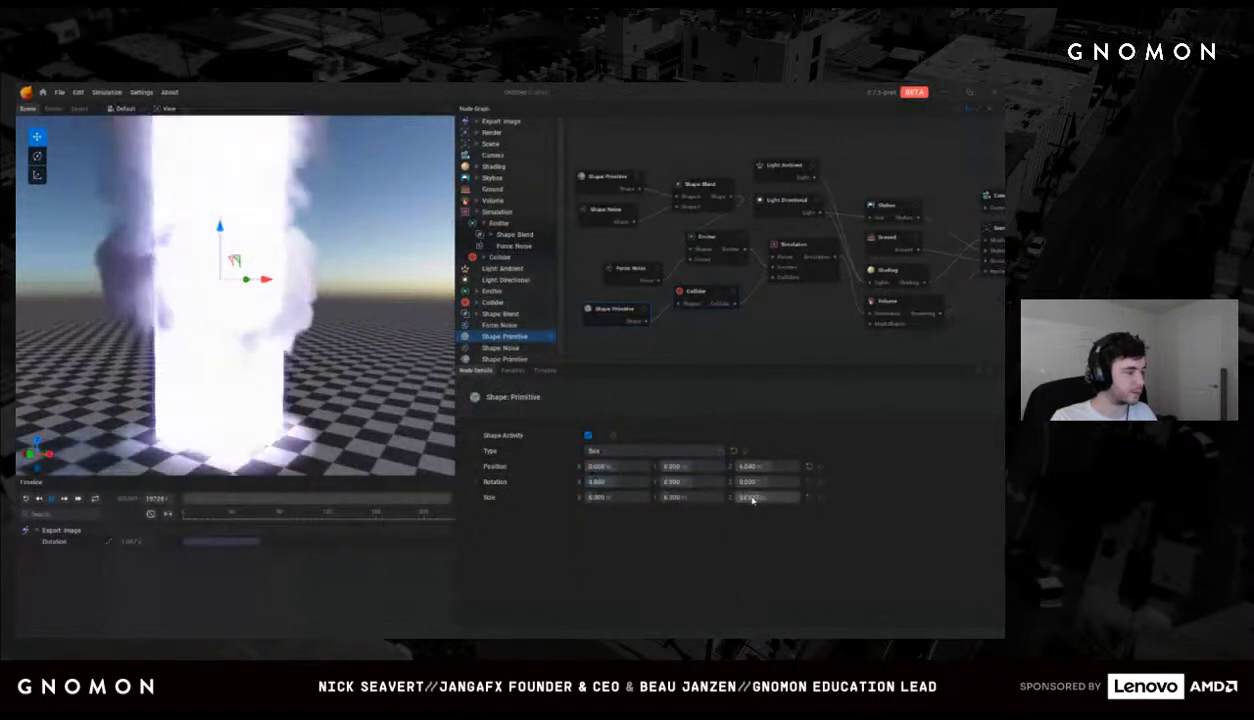
{"action": "left_click", "coordinate": [596, 497]}
{"action": "type", "text": "1"}
{"action": "key", "text": "Tab"}
{"action": "type", "text": "1"}
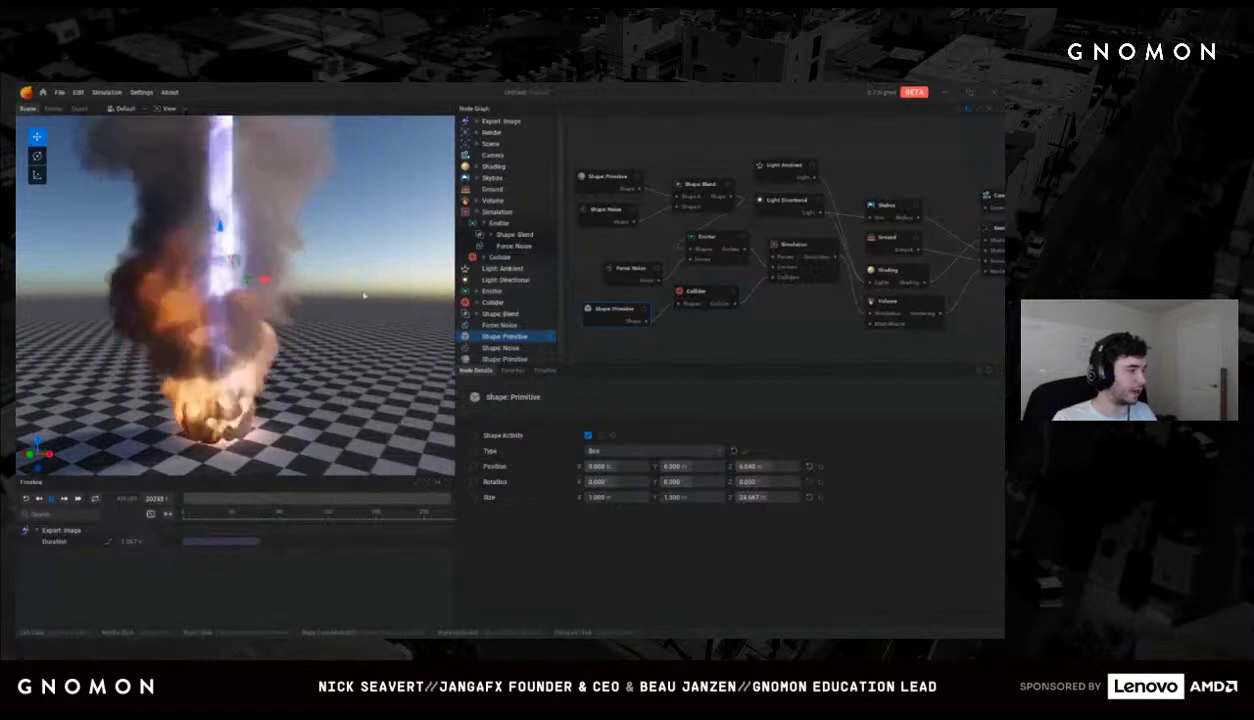
Step: Delete the Collider node together with the Shape Primitive that feeds it
{"action": "left_click", "coordinate": [840, 306]}
{"action": "middle_click_drag", "start_coordinate": [840, 306], "coordinate": [778, 324]}
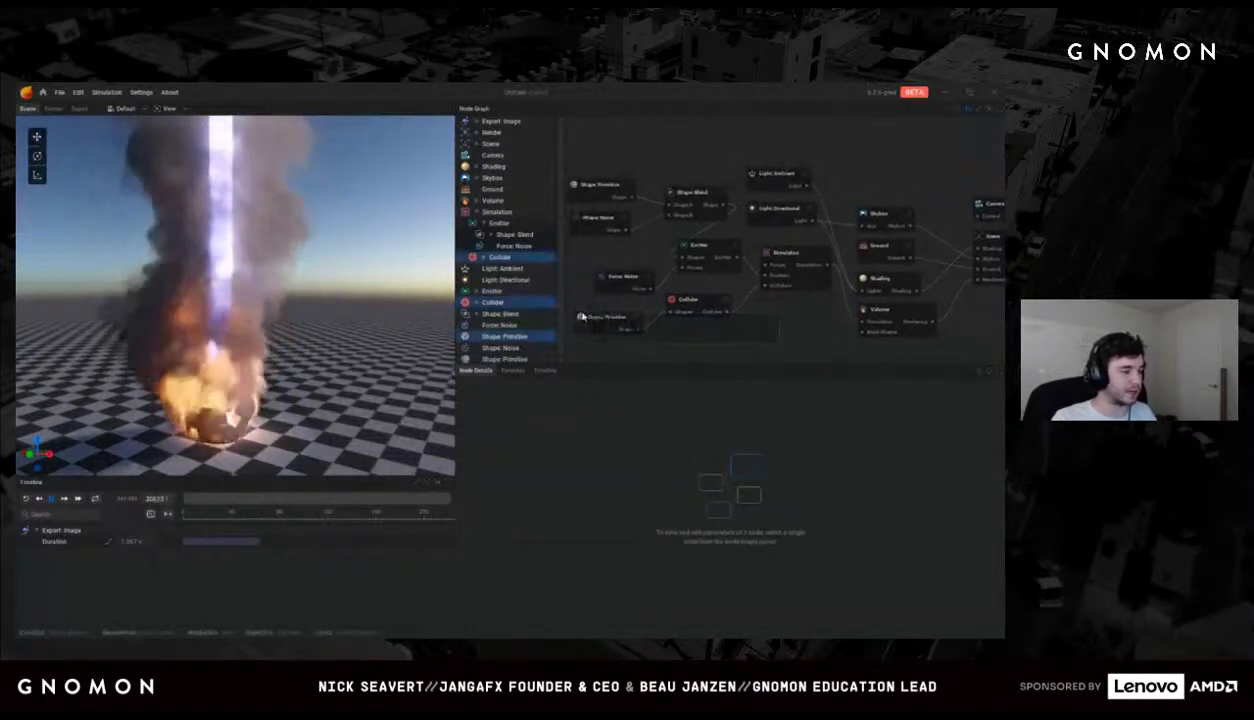
{"action": "key", "text": "Delete"}
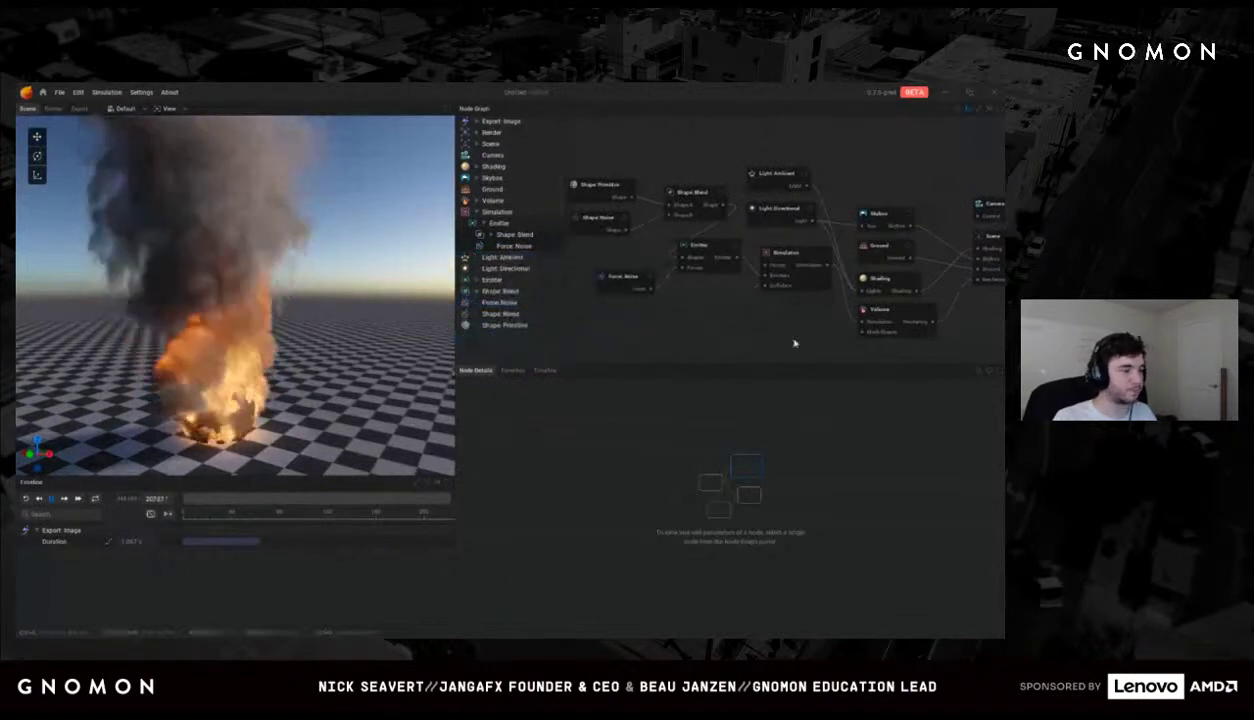
Step: Set the Simulation node's upscaling to X2 in its simulation size settings
{"action": "middle_click_drag", "start_coordinate": [781, 264], "coordinate": [750, 272]}
{"action": "left_click", "coordinate": [743, 278]}
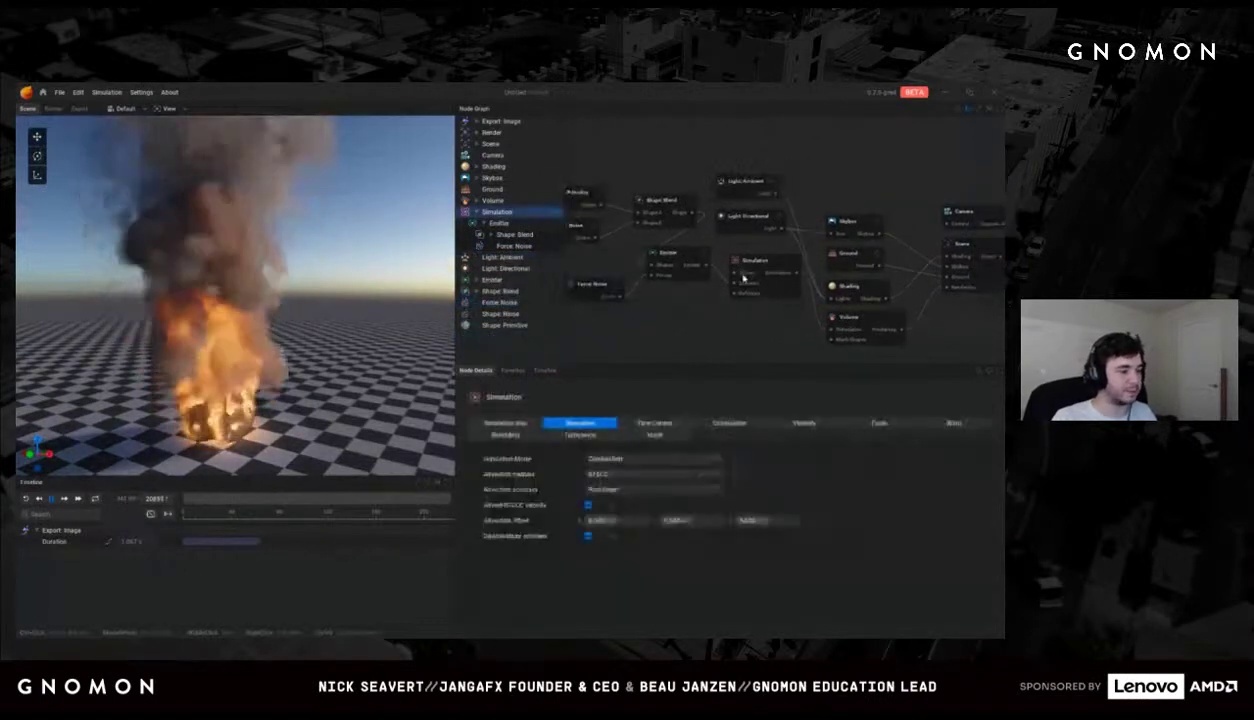
{"action": "left_click", "coordinate": [505, 423]}
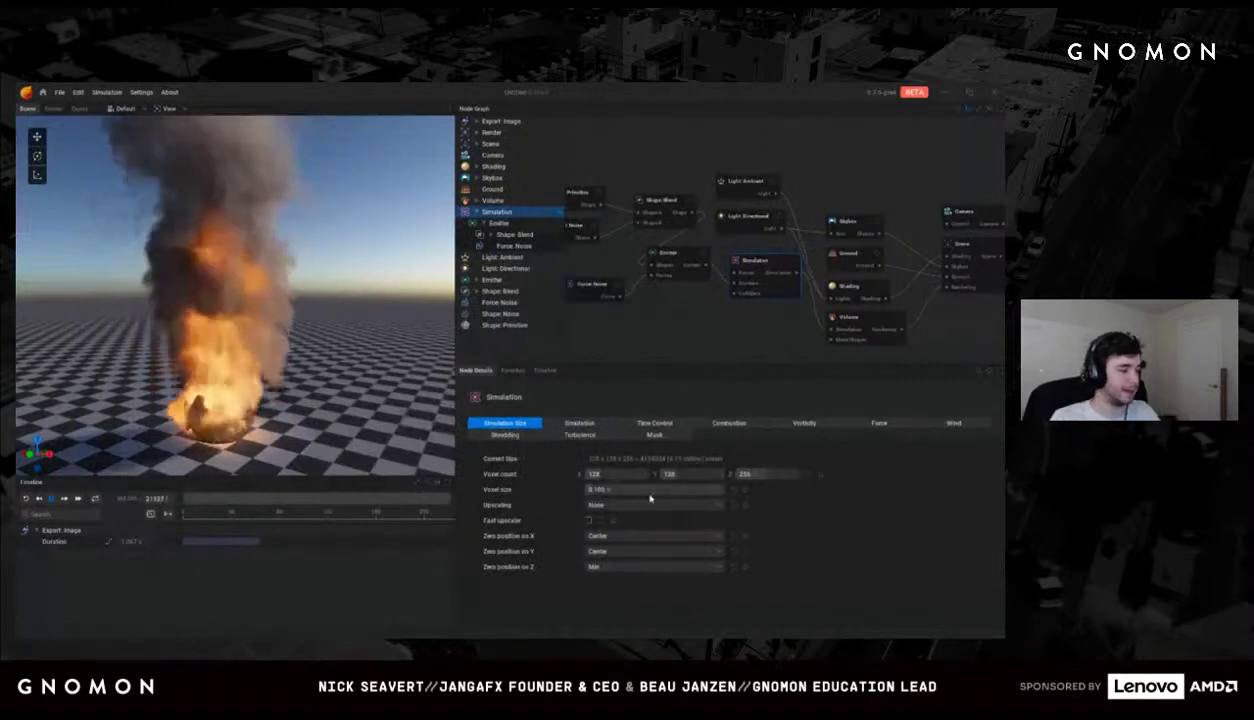
{"action": "left_click", "coordinate": [610, 505]}
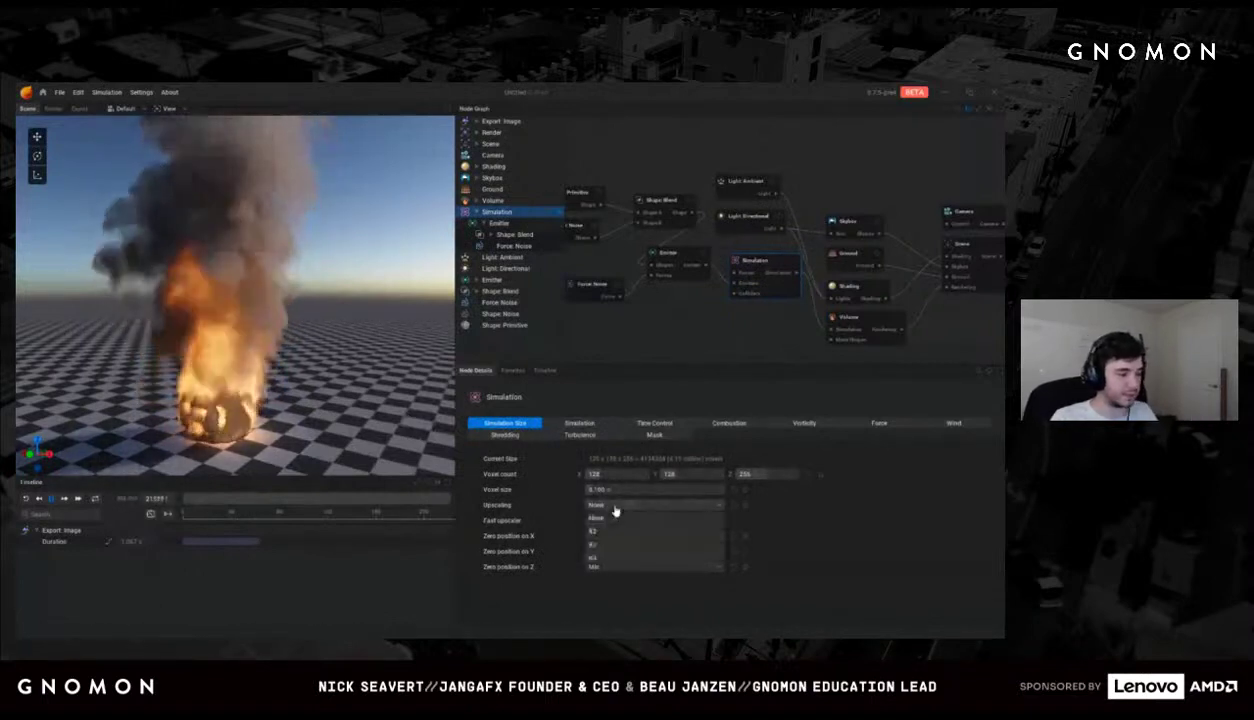
{"action": "left_click", "coordinate": [614, 527]}
{"action": "left_click", "coordinate": [619, 537]}
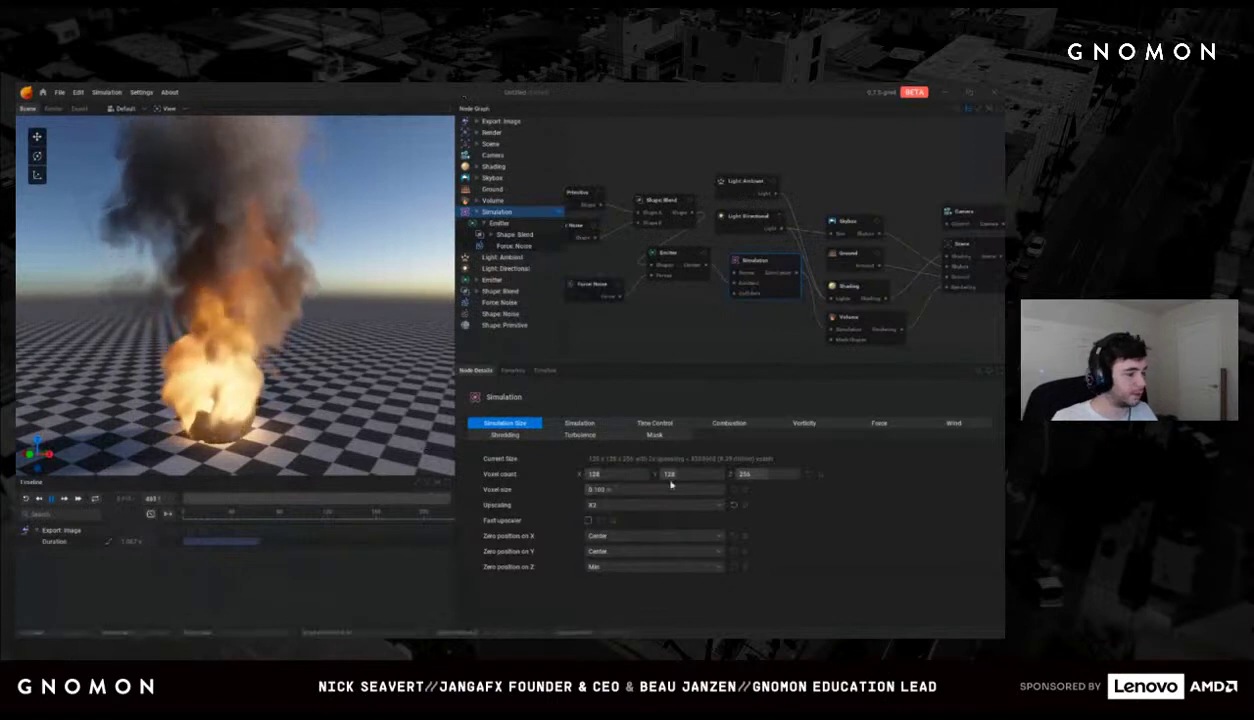
Step: Set the Simulation's generated smoke to about 44.7% in the combustion settings
{"action": "left_click", "coordinate": [589, 425]}
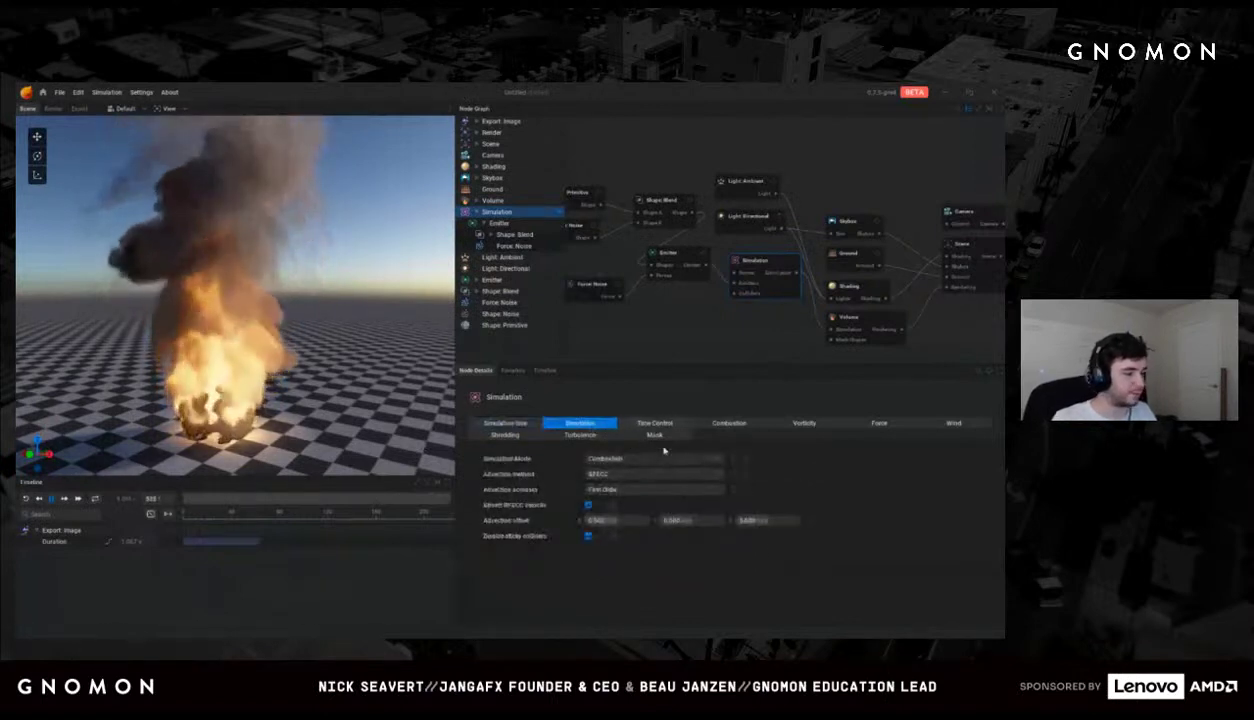
{"action": "left_click", "coordinate": [730, 424]}
{"action": "left_click_drag", "start_coordinate": [620, 478], "coordinate": [621, 484]}
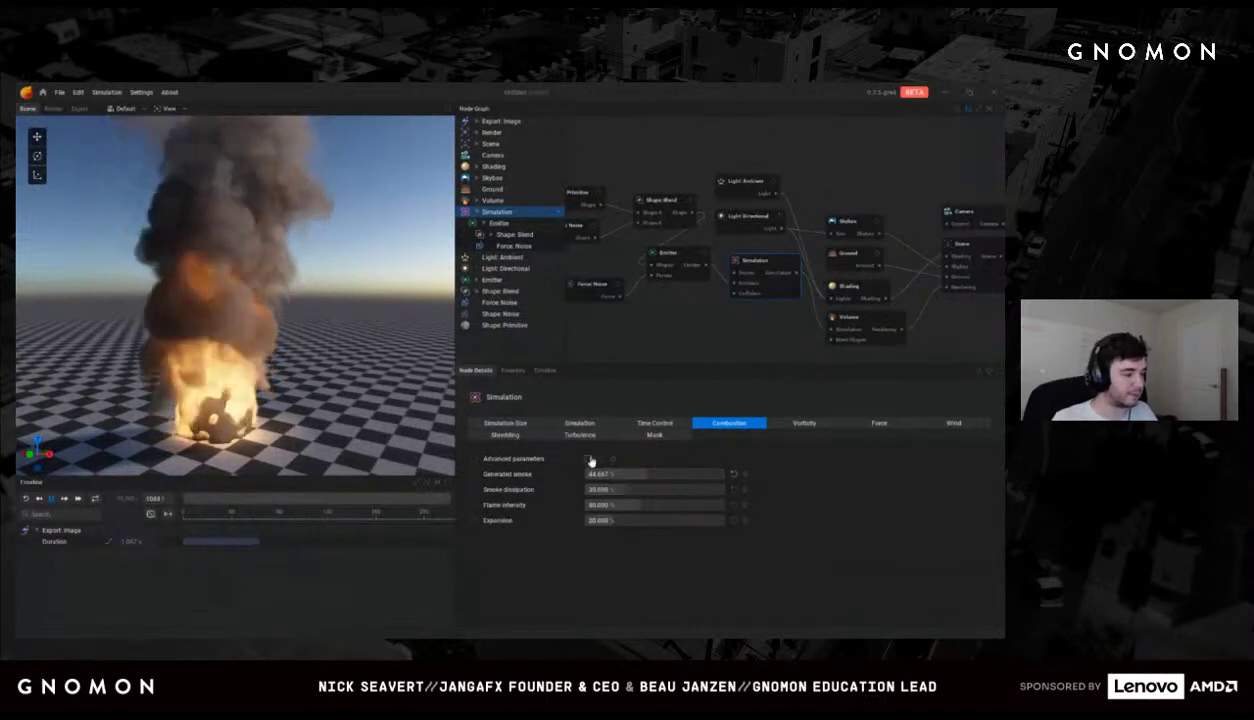
Step: Enable the advanced combustion parameters, look through them, and disable them again
{"action": "left_click", "coordinate": [588, 458]}
{"action": "scroll", "coordinate": [700, 560], "scroll_direction": "down", "scroll_amount": 3}
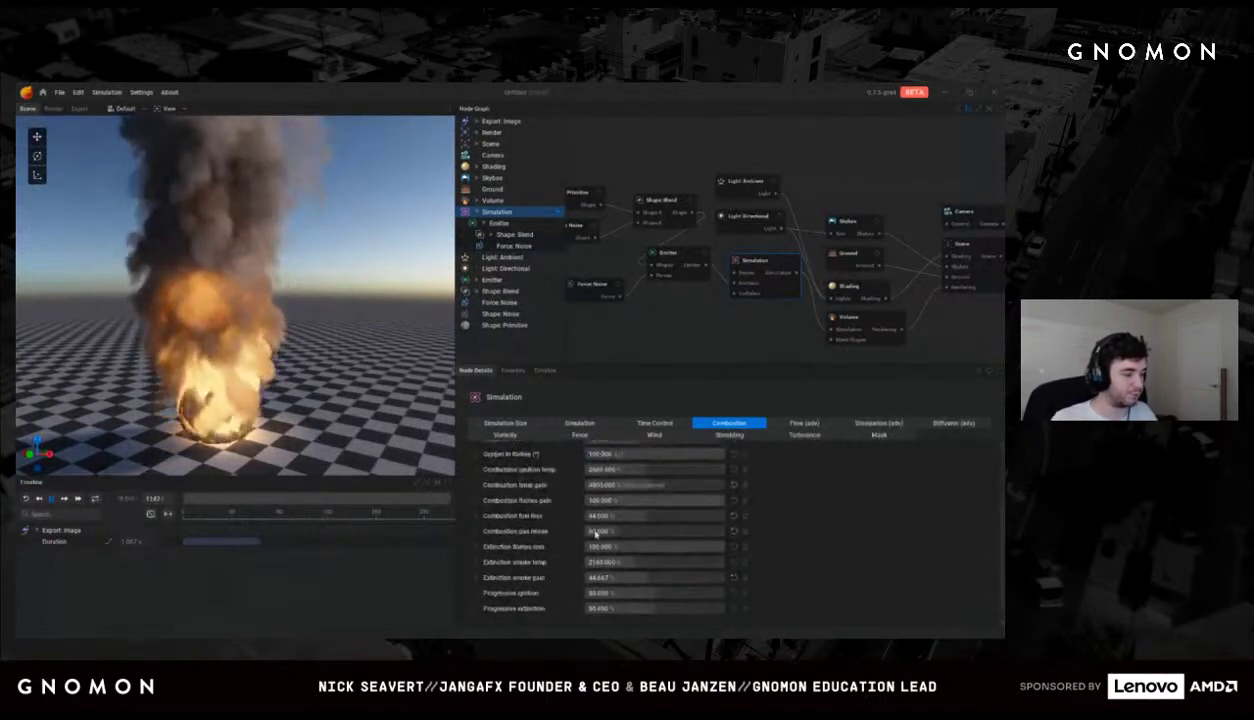
{"action": "scroll", "coordinate": [670, 530], "scroll_direction": "up", "scroll_amount": 3}
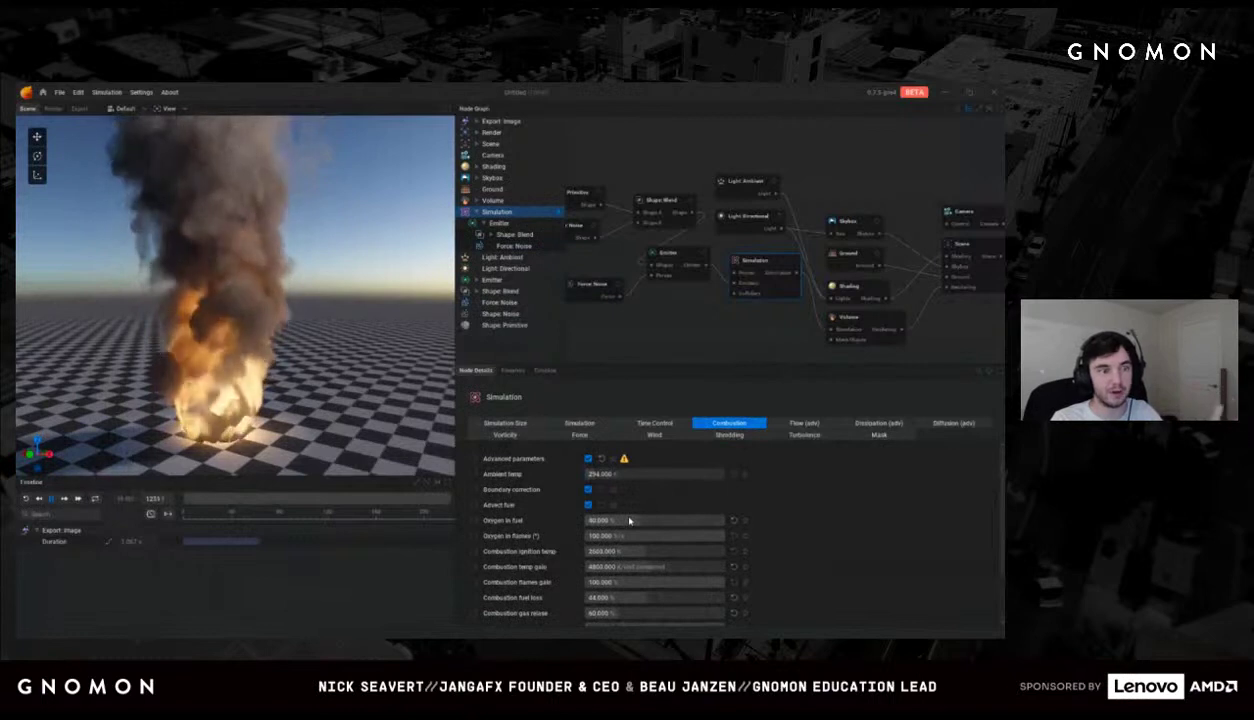
{"action": "left_click", "coordinate": [588, 459]}
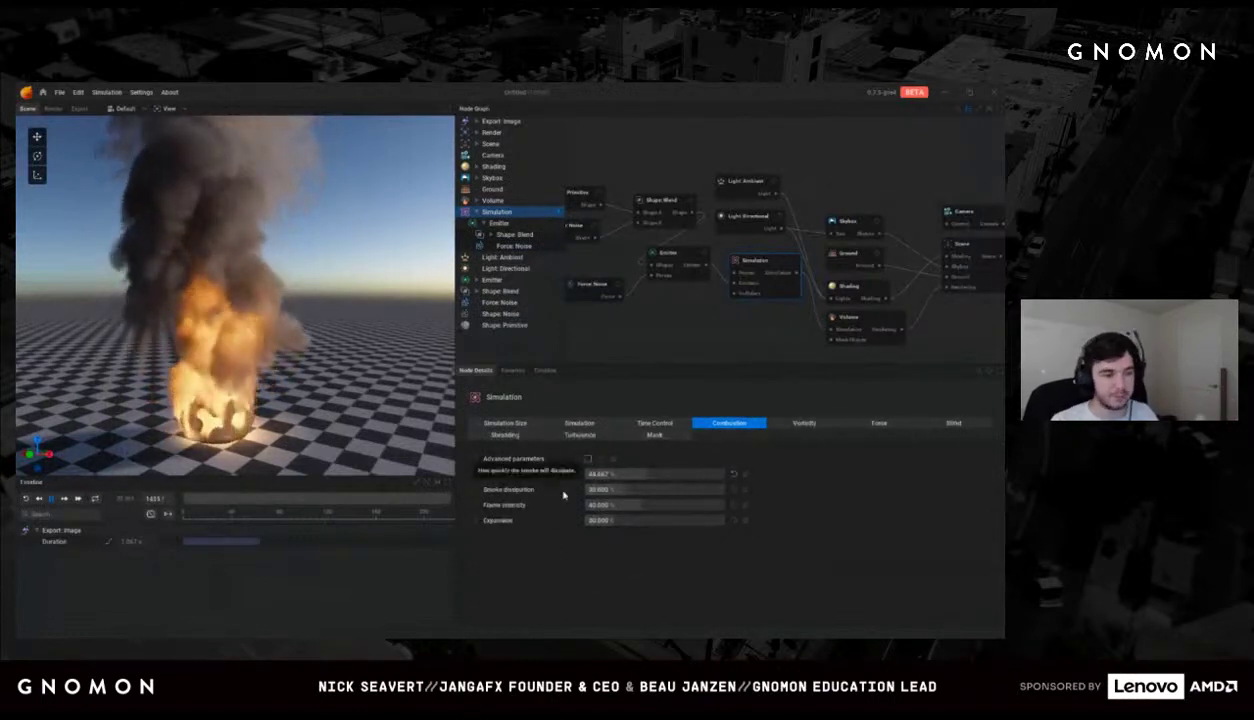
Step: Set the Simulation's vorticity intensity to 39% and its large vorticity intensity to 23%
{"action": "left_click", "coordinate": [804, 423]}
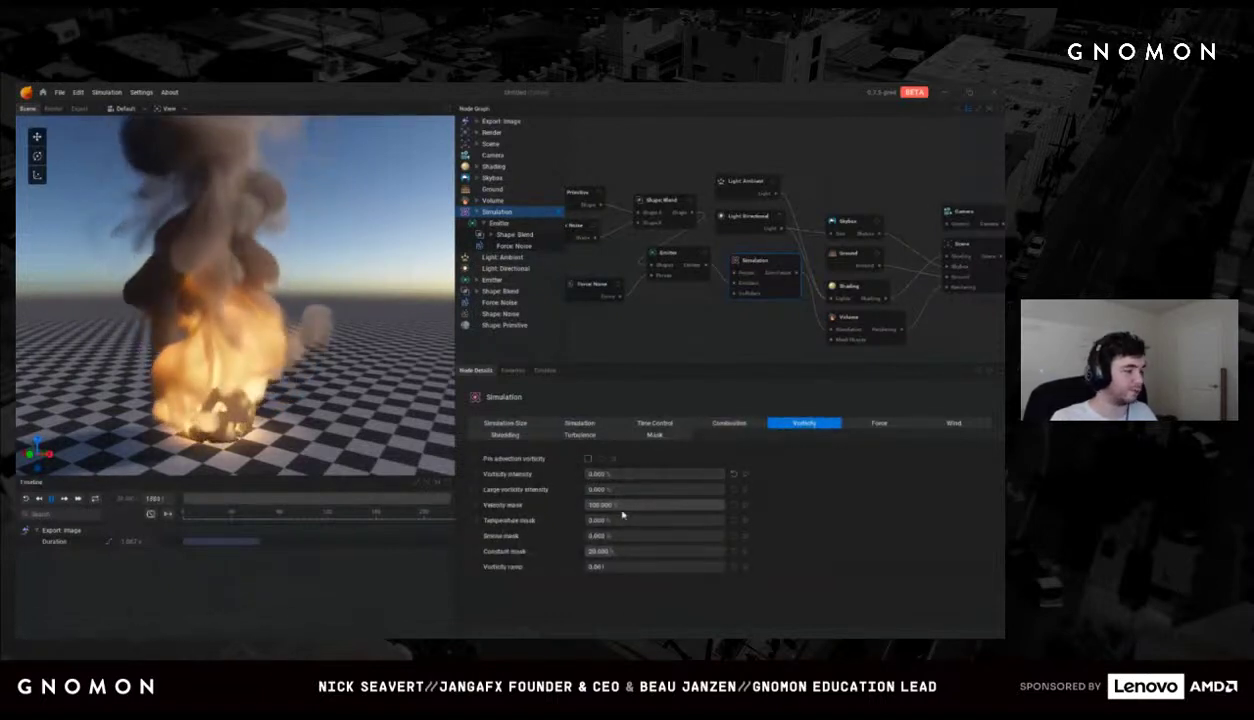
{"action": "left_click_drag", "start_coordinate": [592, 474], "coordinate": [614, 476]}
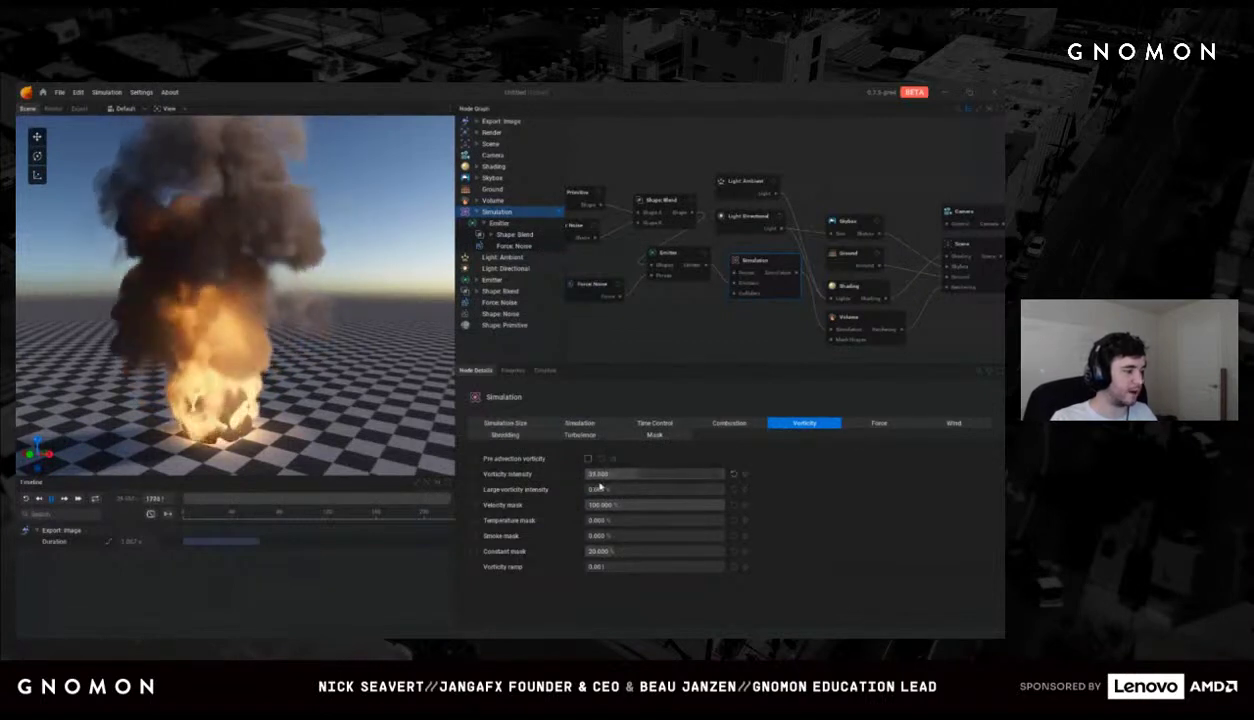
{"action": "left_click_drag", "start_coordinate": [586, 494], "coordinate": [604, 492]}
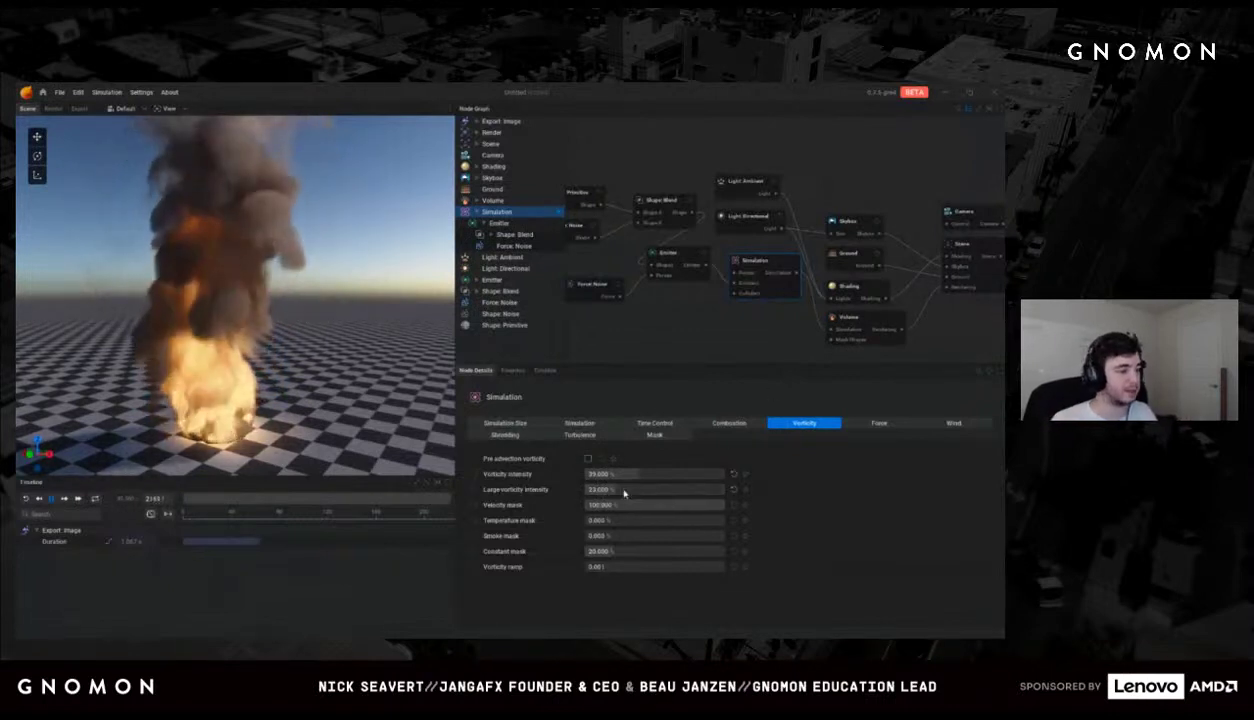
Step: Select the Volume node and view its available rendering modes without changing the mode
{"action": "left_click", "coordinate": [785, 356]}
{"action": "middle_click_drag", "start_coordinate": [799, 313], "coordinate": [759, 310]}
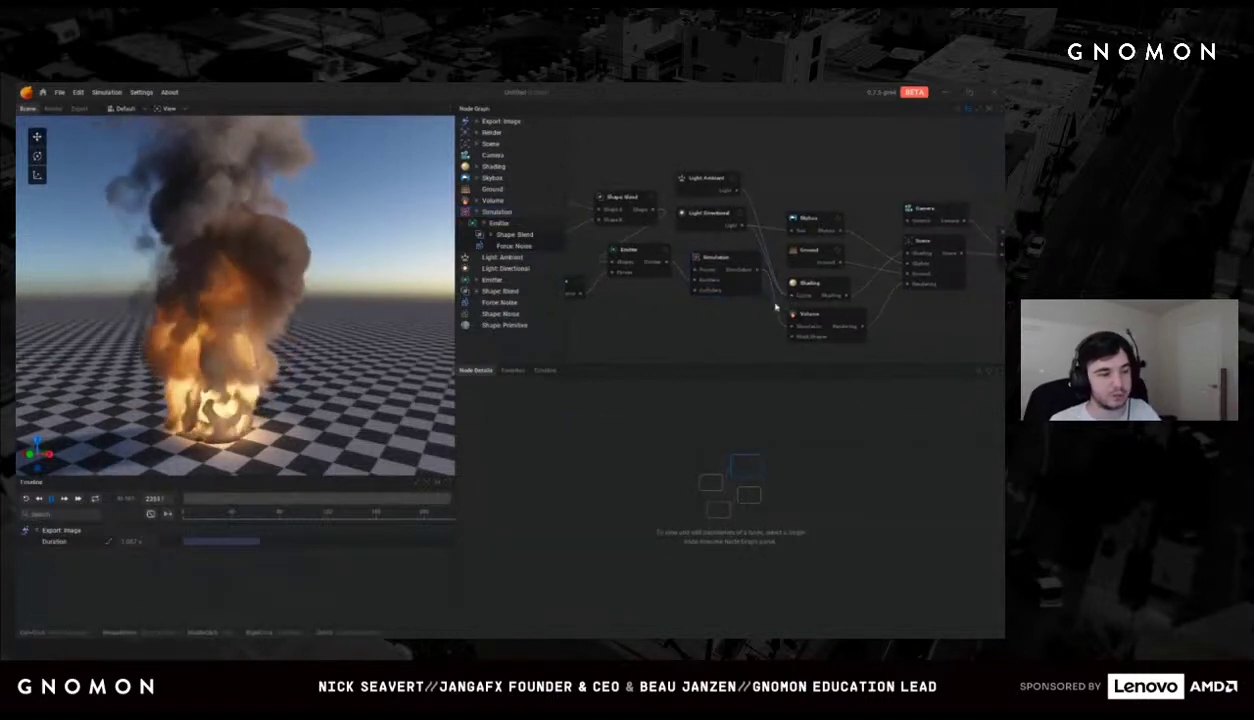
{"action": "left_click", "coordinate": [822, 316]}
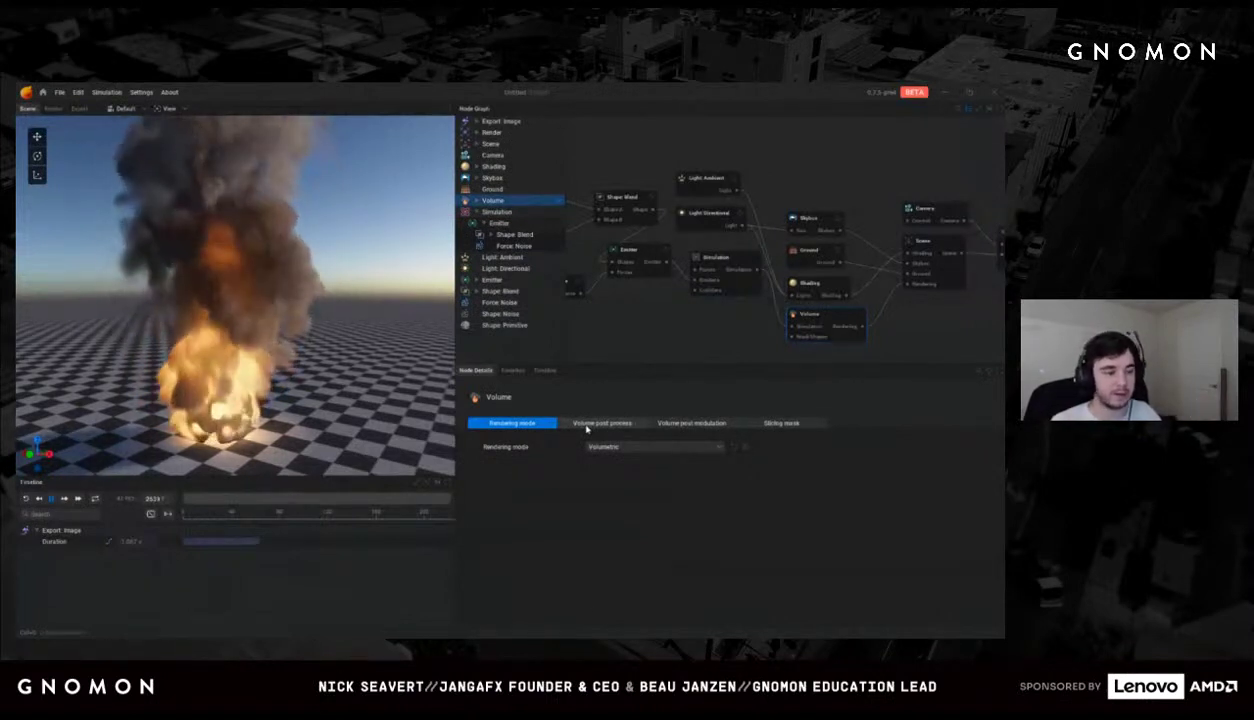
{"action": "left_click", "coordinate": [630, 451]}
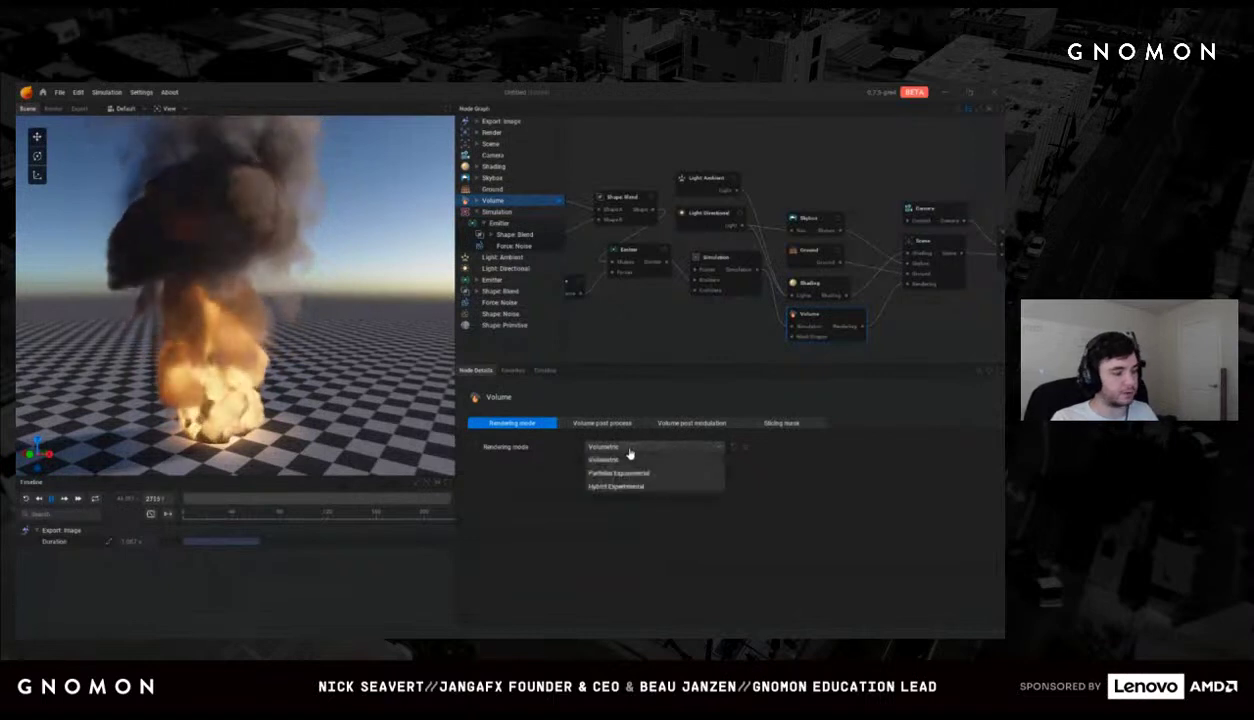
{"action": "left_click", "coordinate": [536, 463]}
Step: Set the Volume's post process to Sharpen and raise the smoke sharpening to 500%
{"action": "left_click", "coordinate": [600, 418]}
{"action": "left_click", "coordinate": [610, 449]}
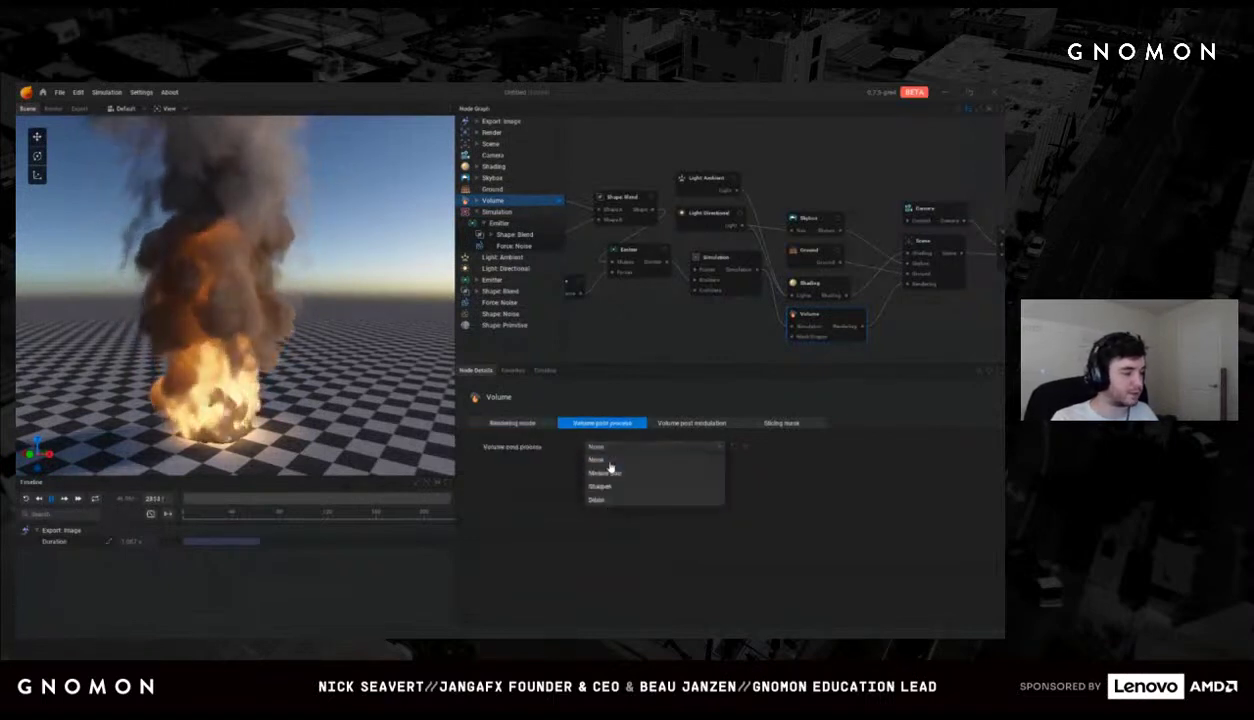
{"action": "left_click", "coordinate": [606, 483]}
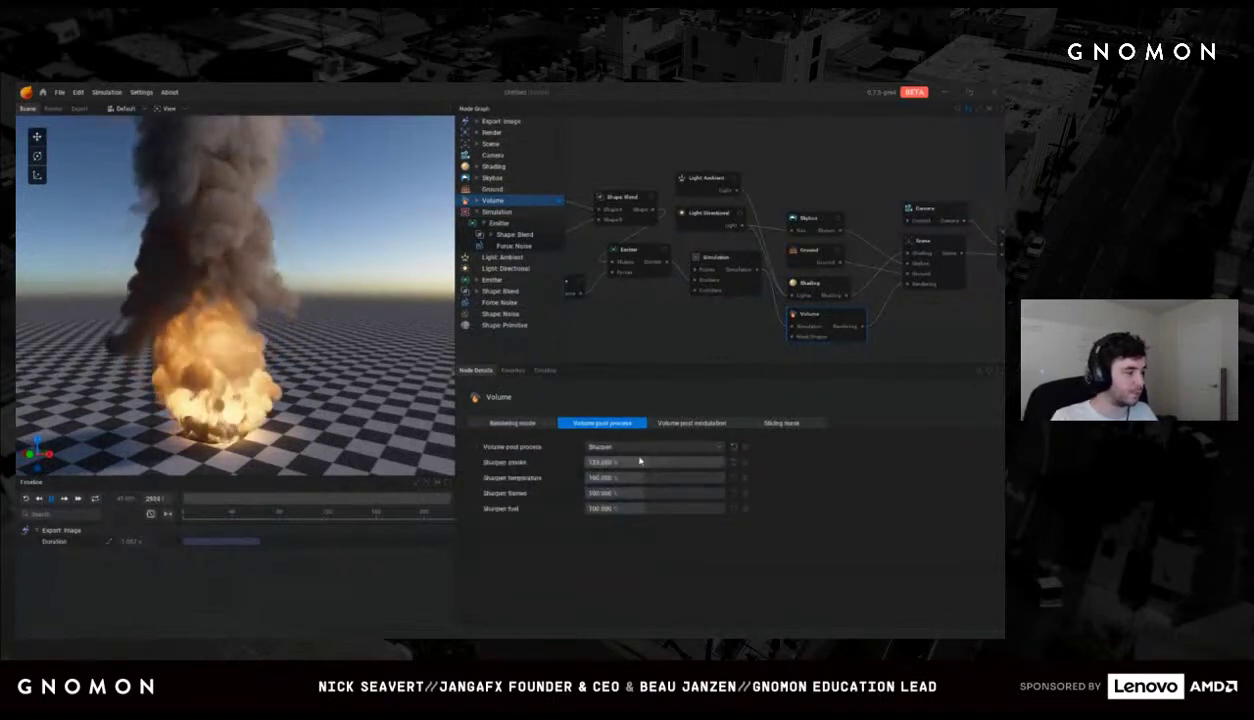
{"action": "left_click_drag", "start_coordinate": [638, 462], "coordinate": [720, 462]}
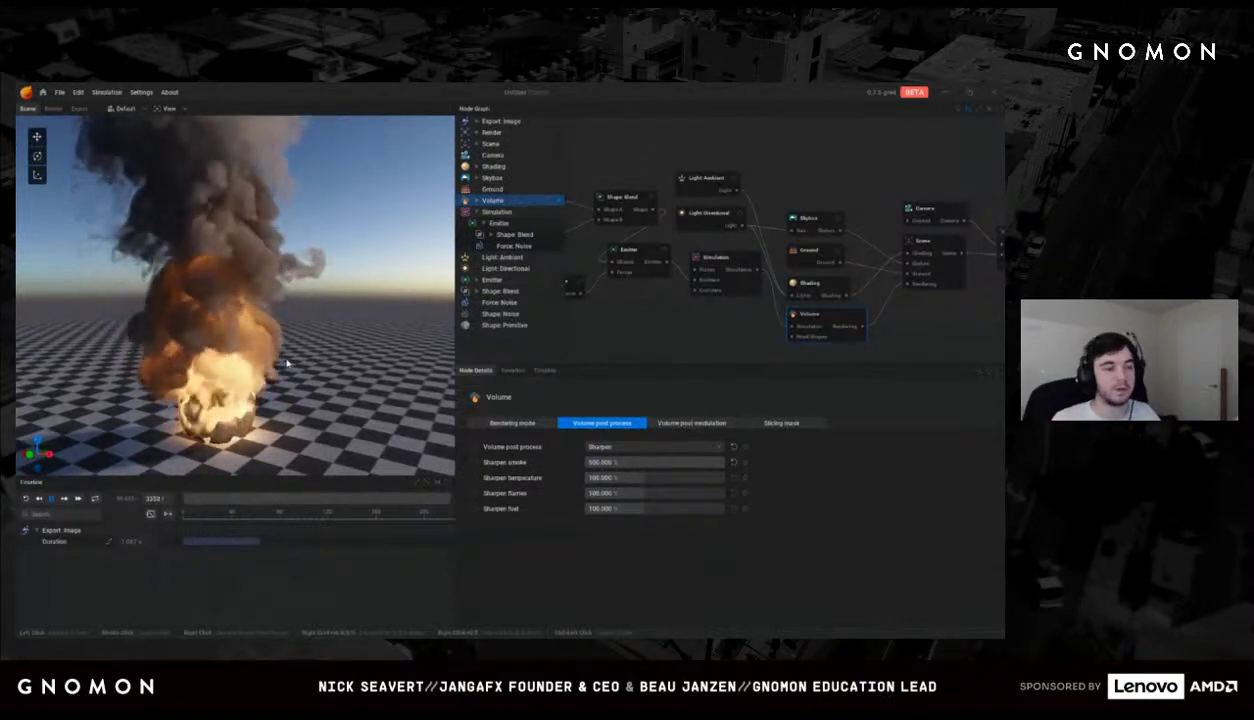
Step: Switch the Volume's post process to Dilate and set the smoke dilation to about -182%
{"action": "left_click", "coordinate": [605, 447]}
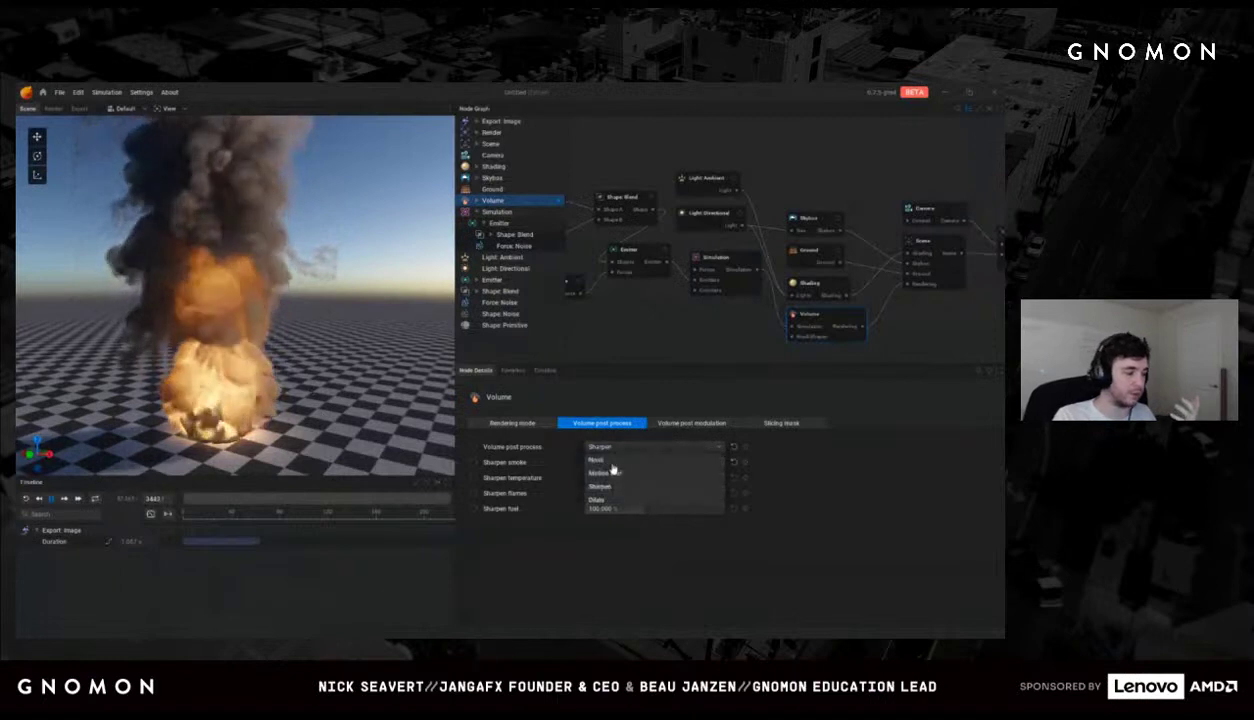
{"action": "left_click", "coordinate": [597, 496]}
{"action": "left_click", "coordinate": [670, 464]}
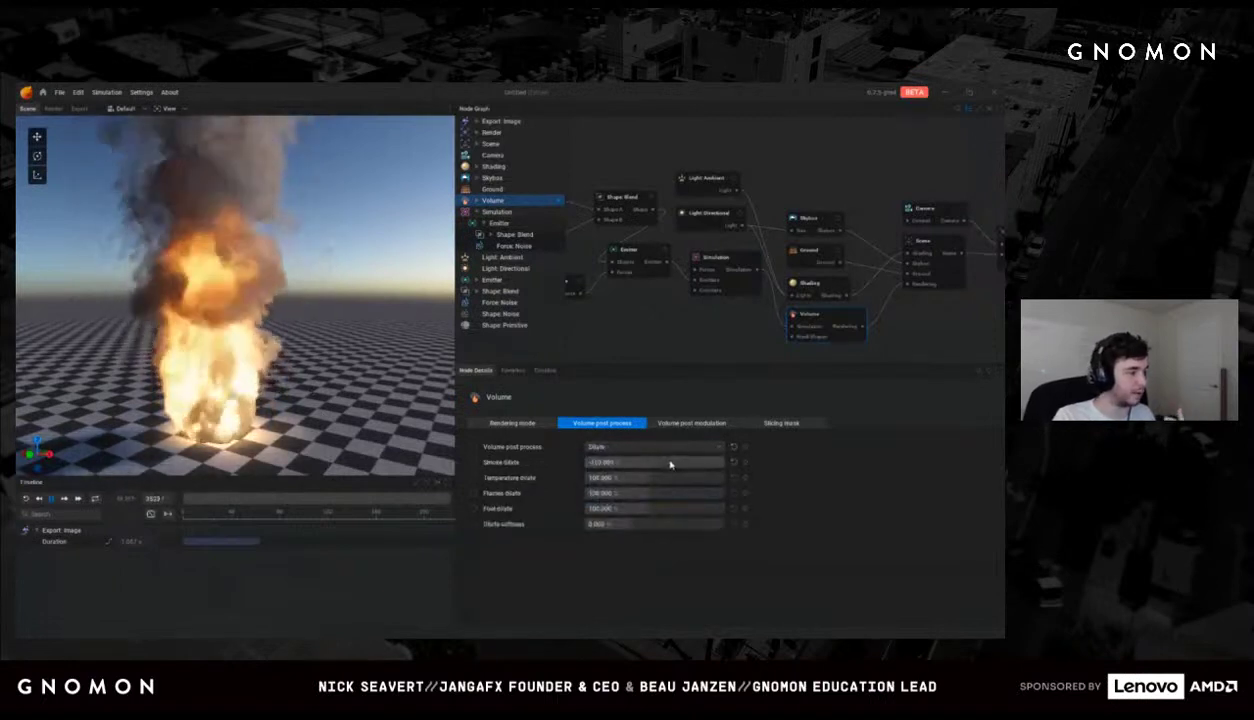
{"action": "left_click", "coordinate": [670, 464]}
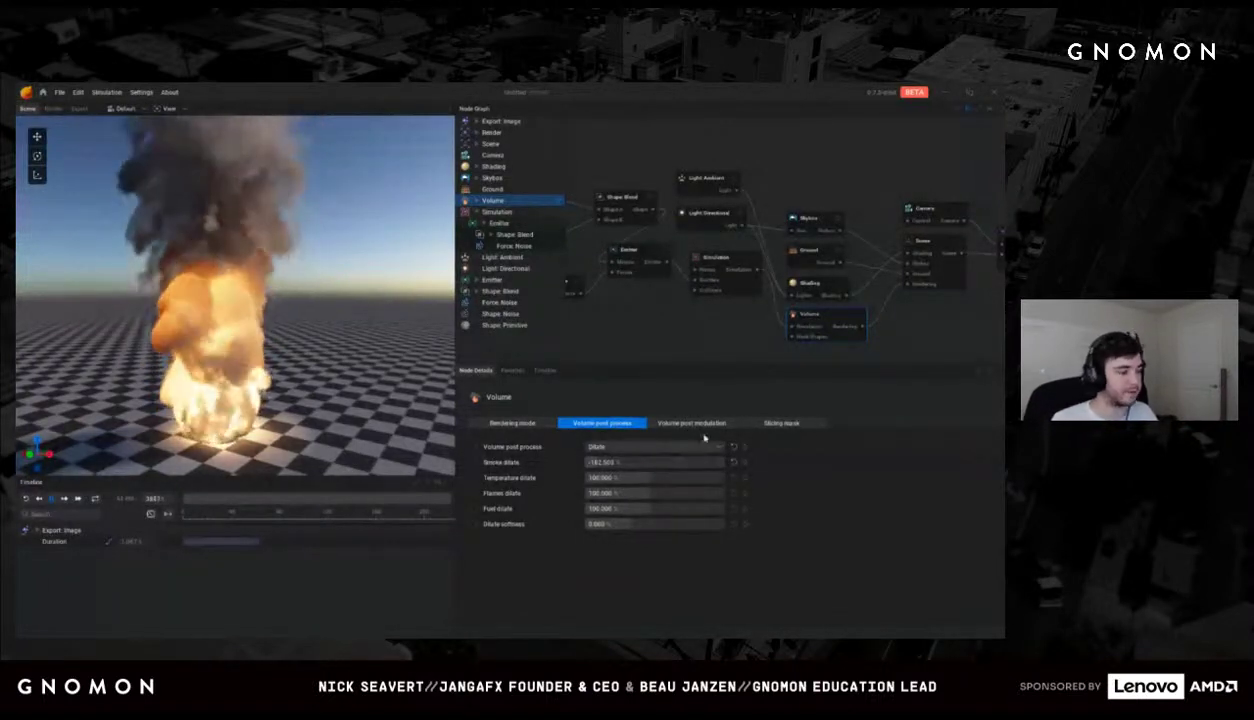
Step: Add one volume post modulation by setting the modulation count to 1, and view its parameters
{"action": "left_click", "coordinate": [666, 422]}
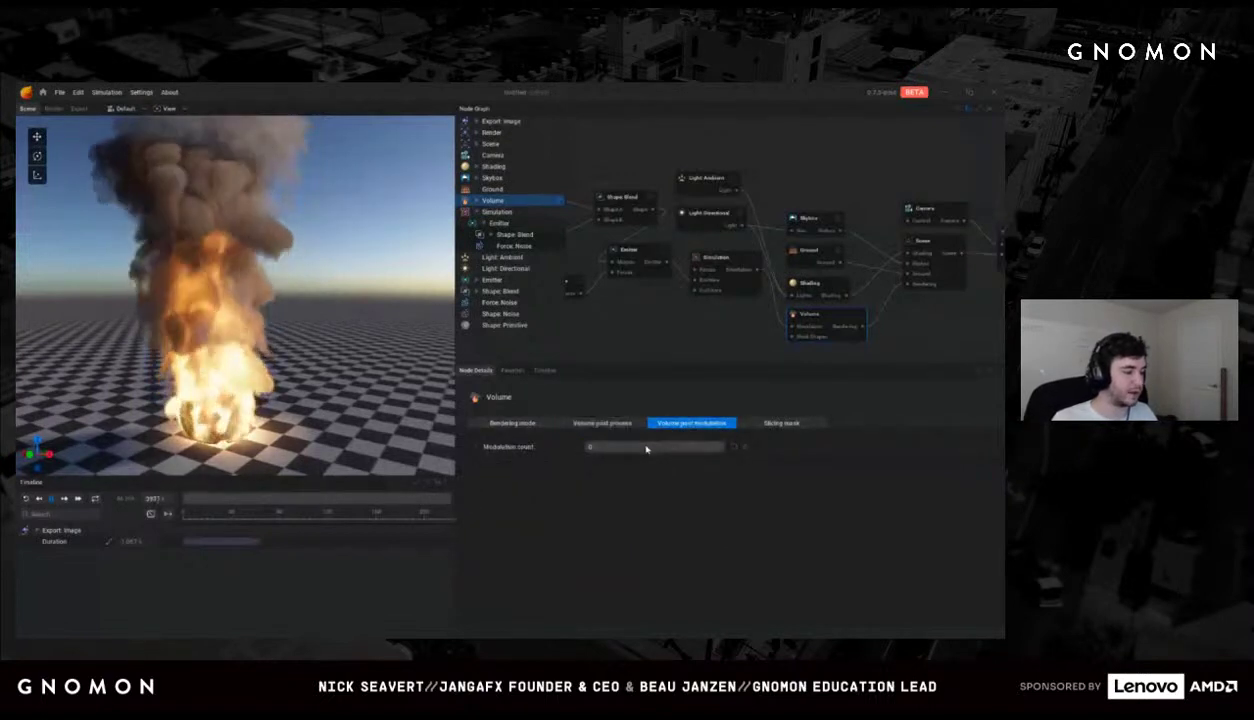
{"action": "double_click", "coordinate": [649, 446]}
{"action": "type", "text": "1"}
{"action": "key", "text": "Return"}
{"action": "scroll", "coordinate": [750, 490], "scroll_direction": "down", "scroll_amount": 1}
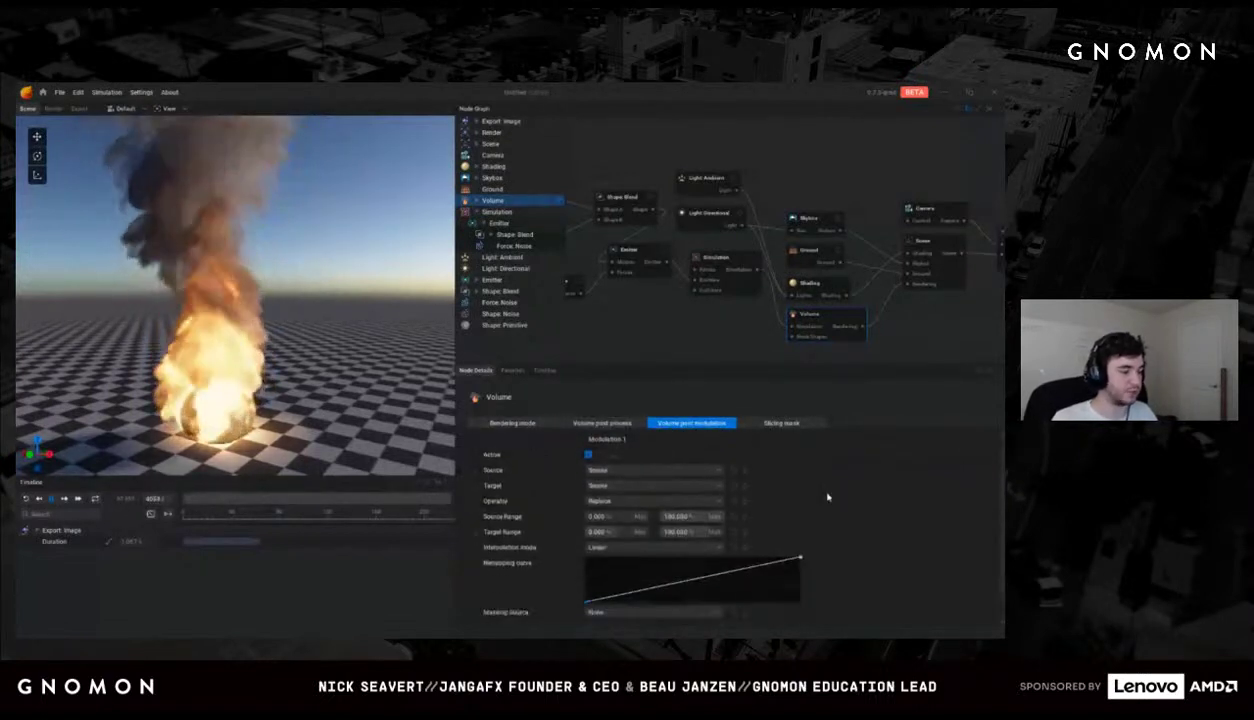
Step: Review the source options of the Volume node's Modulation 1 and deactivate that modulation
{"action": "left_click", "coordinate": [678, 465]}
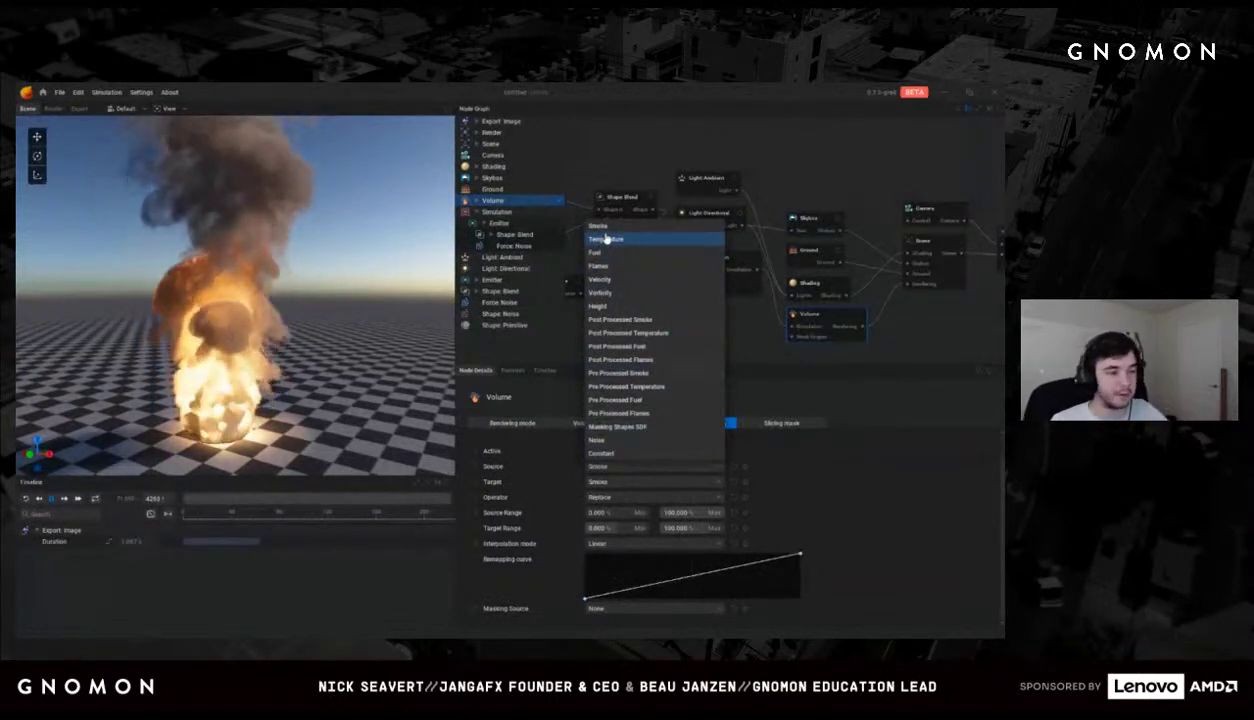
{"action": "left_click", "coordinate": [862, 300]}
{"action": "middle_click_drag", "start_coordinate": [862, 300], "coordinate": [846, 314]}
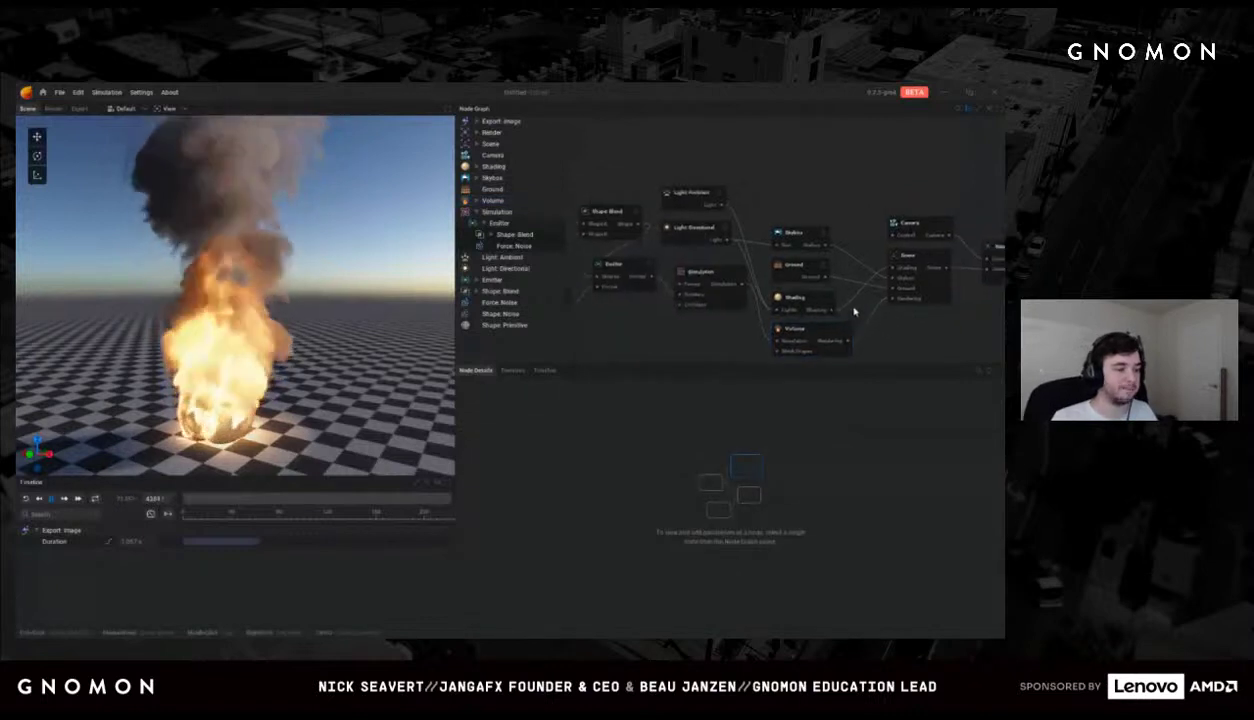
{"action": "left_click", "coordinate": [821, 331]}
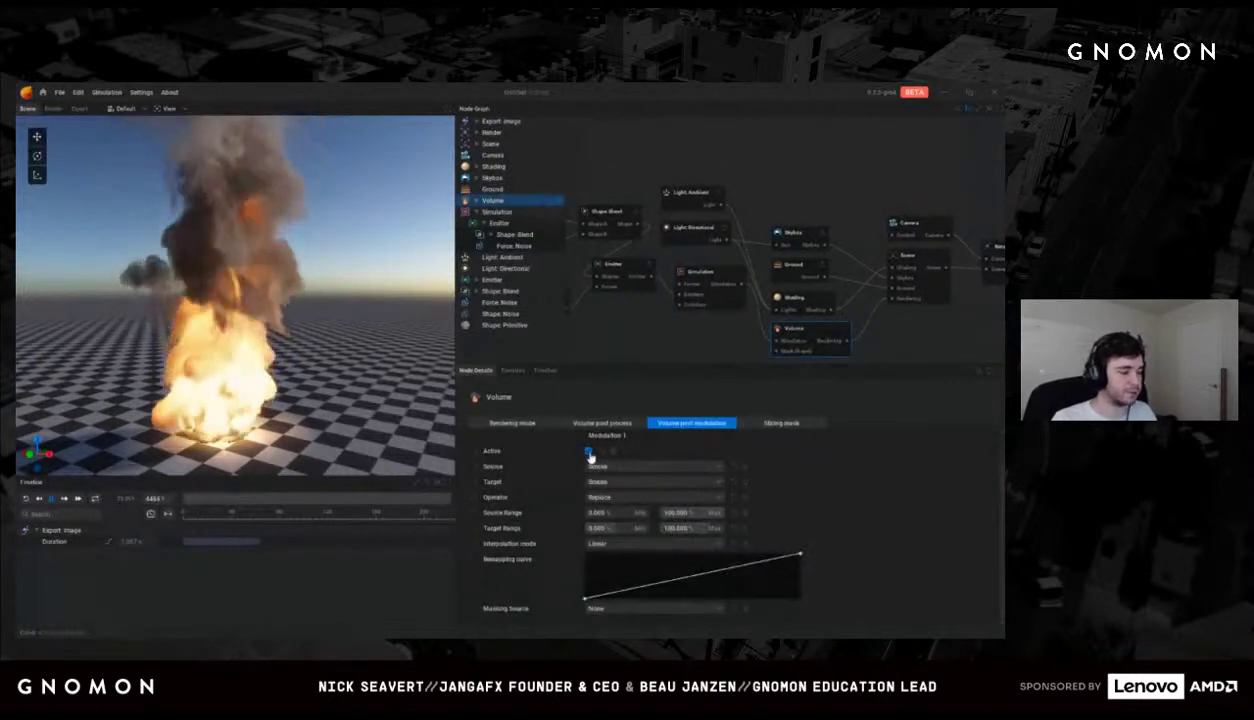
{"action": "left_click", "coordinate": [795, 340]}
{"action": "left_click", "coordinate": [795, 338]}
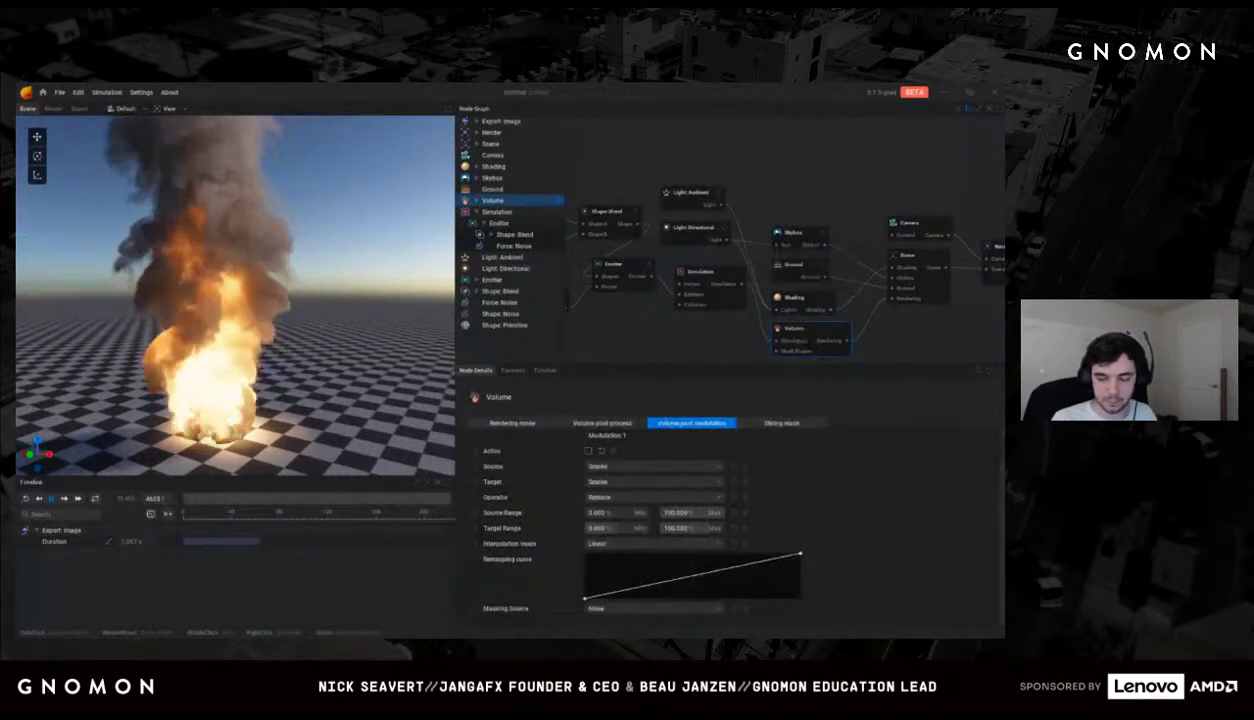
Step: Review the Shading node's scattering and emissive masking settings, and set the flames translucency level to about 3800%
{"action": "left_click", "coordinate": [808, 301]}
{"action": "left_click", "coordinate": [599, 425]}
{"action": "left_click", "coordinate": [675, 424]}
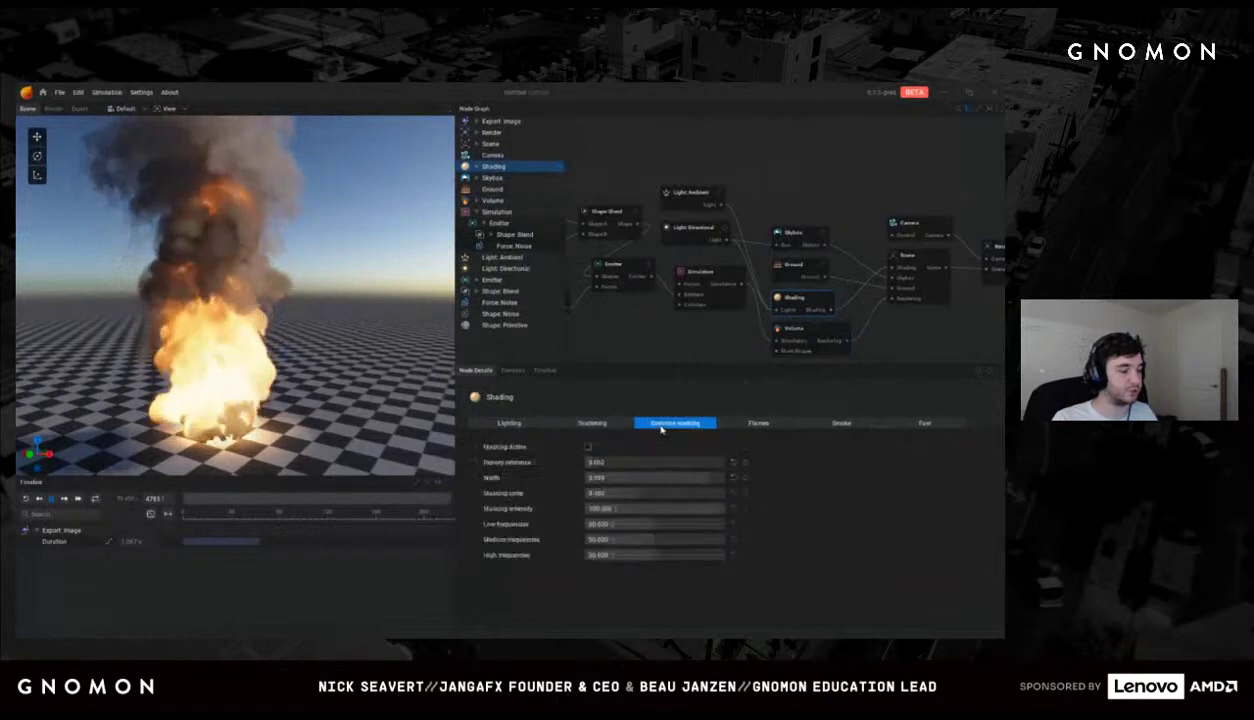
{"action": "left_click", "coordinate": [754, 425]}
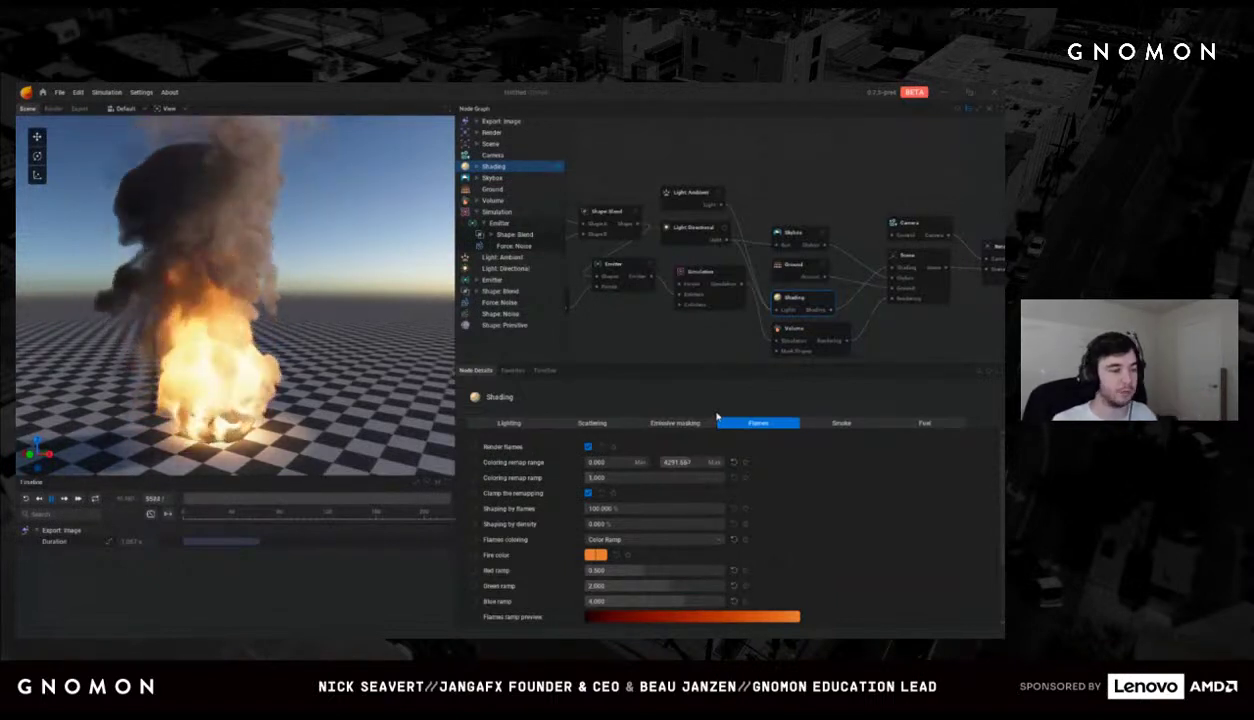
{"action": "scroll", "coordinate": [797, 564], "scroll_direction": "down", "scroll_amount": 3}
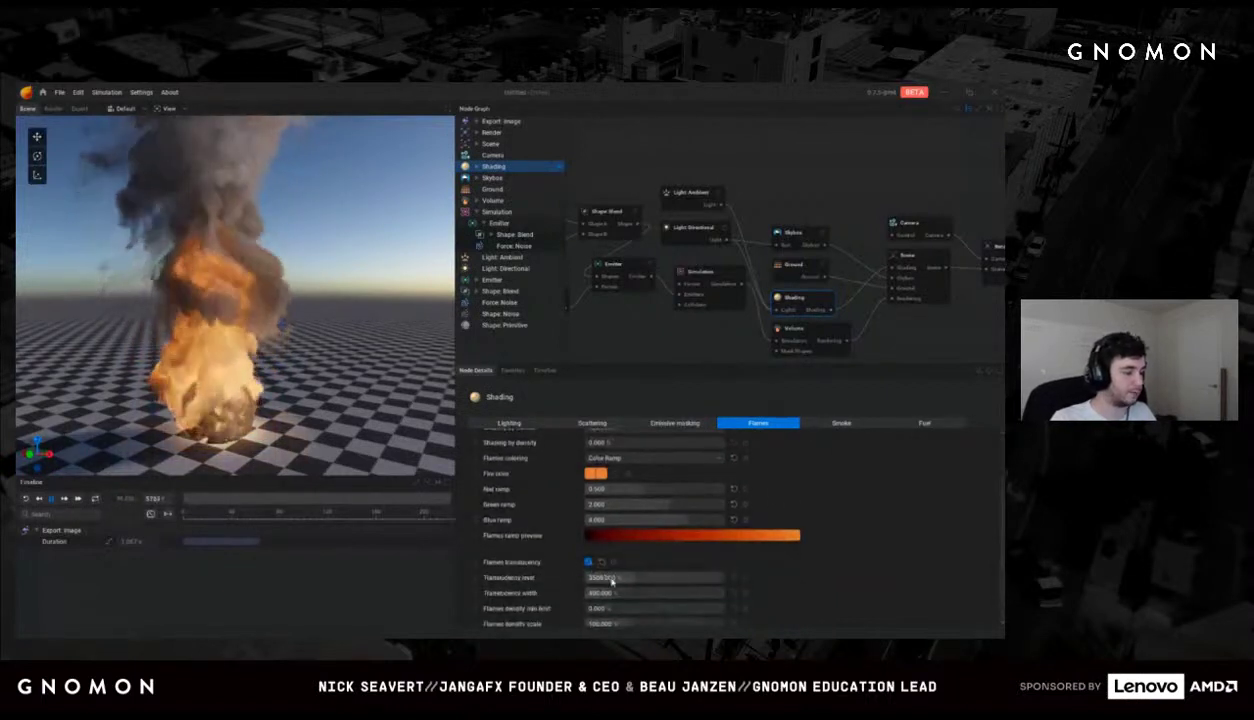
{"action": "left_click_drag", "start_coordinate": [634, 585], "coordinate": [612, 583]}
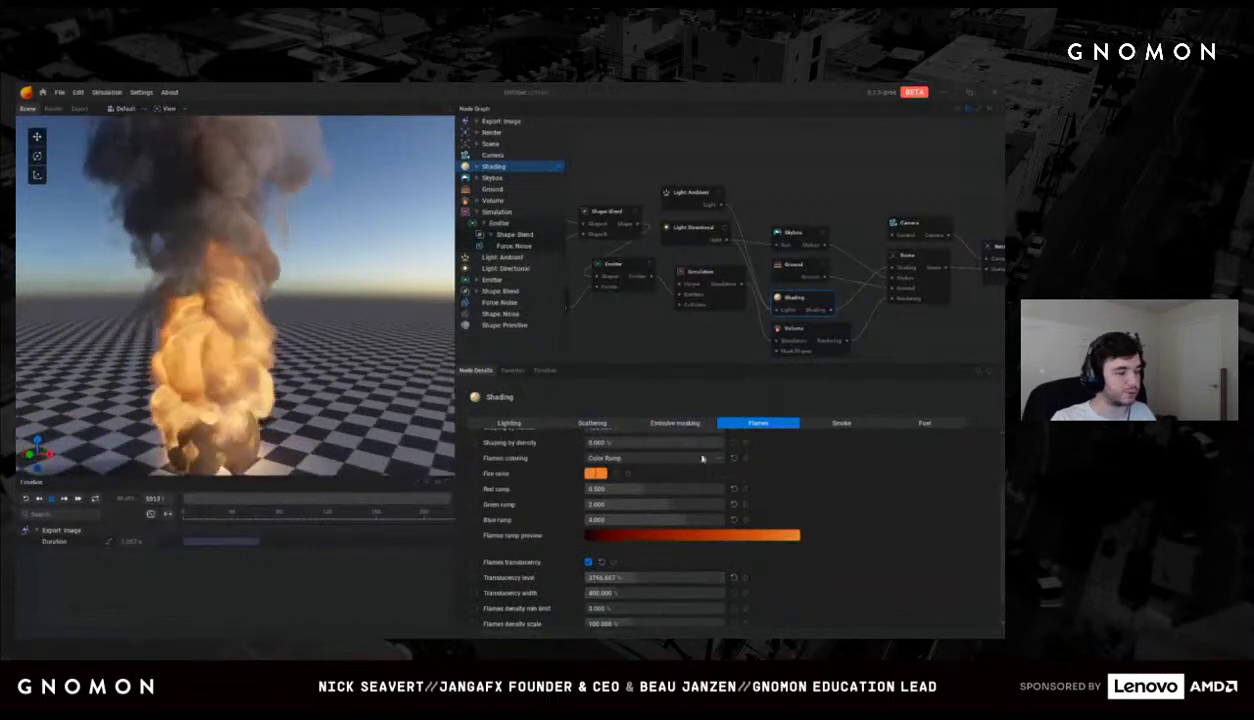
{"action": "scroll", "coordinate": [622, 512], "scroll_direction": "up", "scroll_amount": 3}
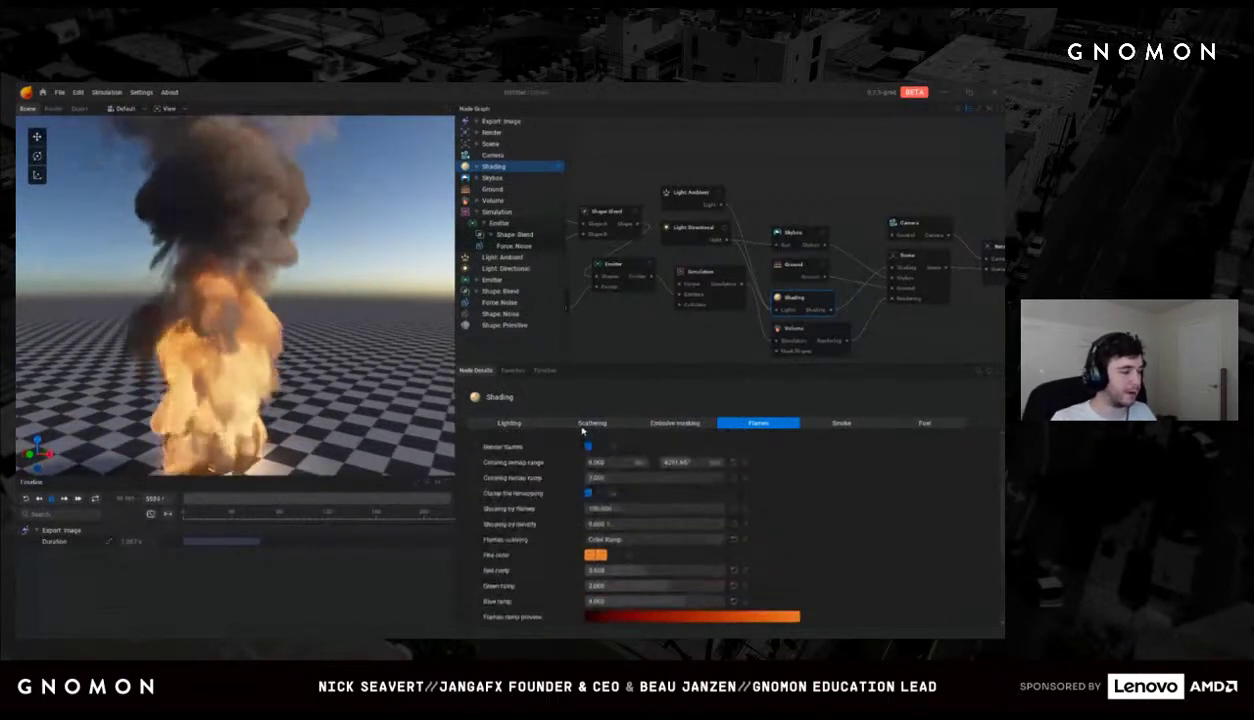
Step: Adjust the Shading scattering to about 23% direct light contribution and about 130% flames contribution, and view the lighting settings
{"action": "left_click", "coordinate": [592, 423]}
{"action": "left_click_drag", "start_coordinate": [614, 453], "coordinate": [625, 467]}
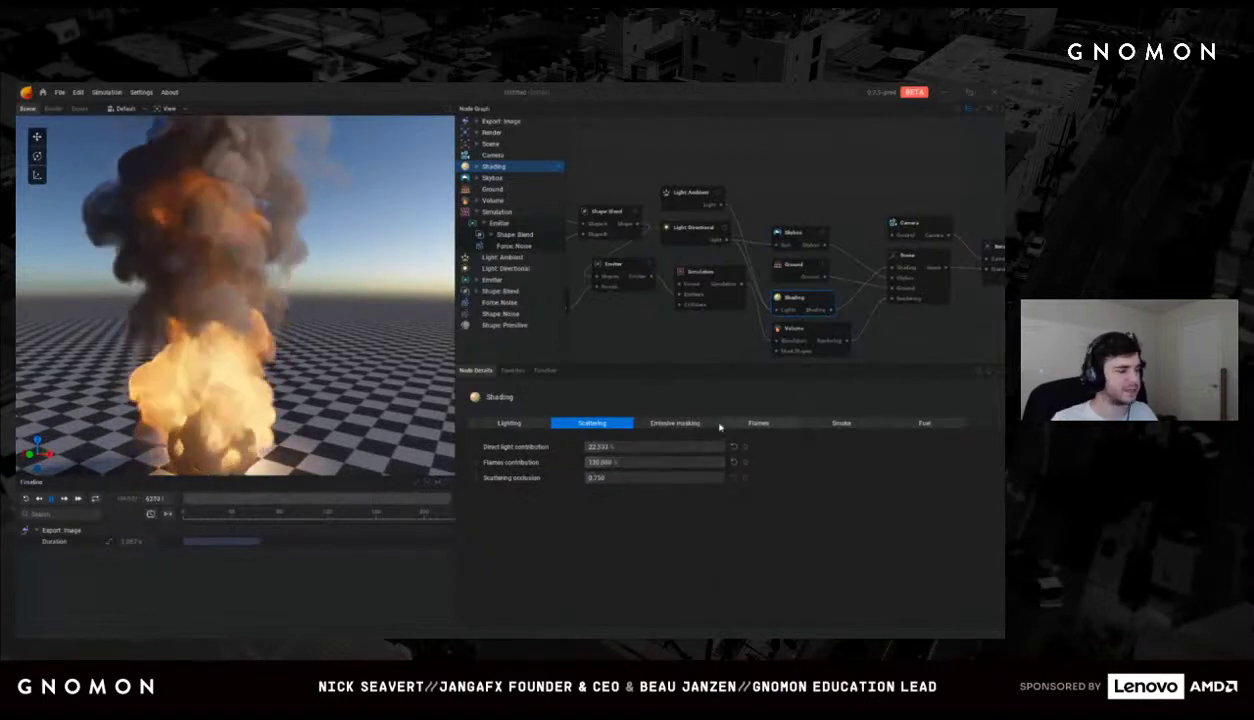
{"action": "left_click", "coordinate": [490, 423]}
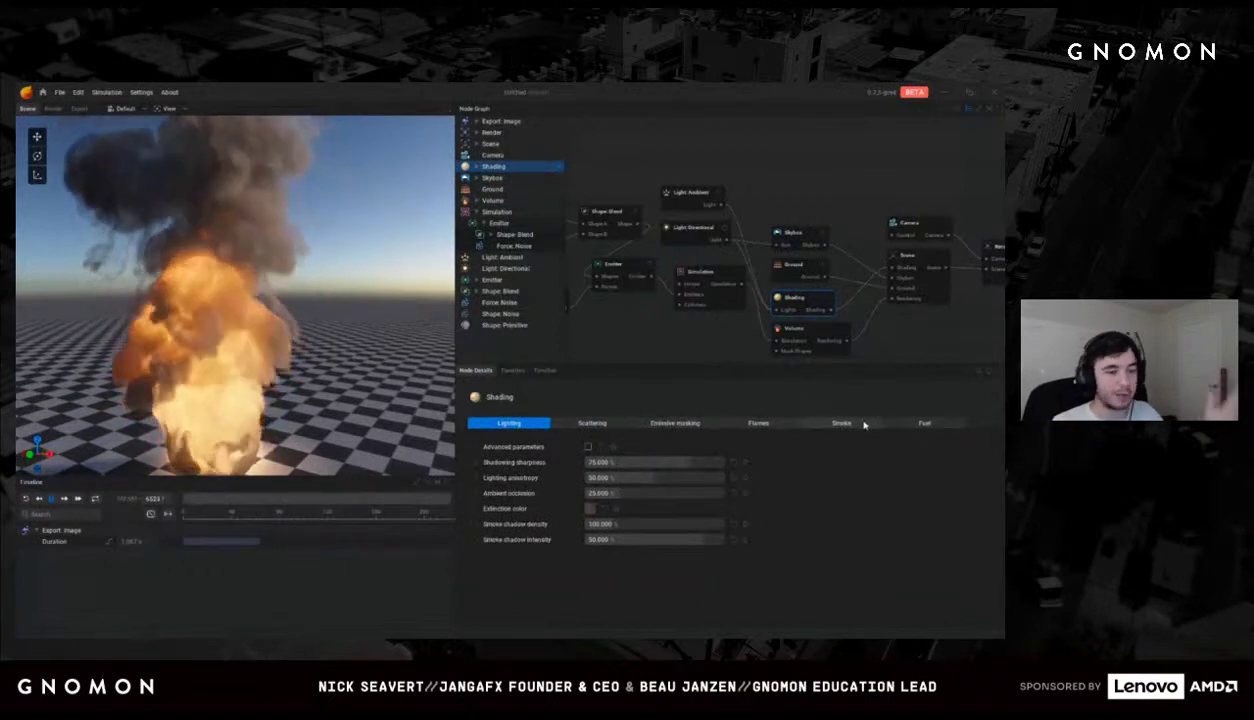
Step: Inspect the Light Directional node's parameters and the Scene node's tonemapping settings
{"action": "left_click_drag", "start_coordinate": [890, 323], "coordinate": [853, 318]}
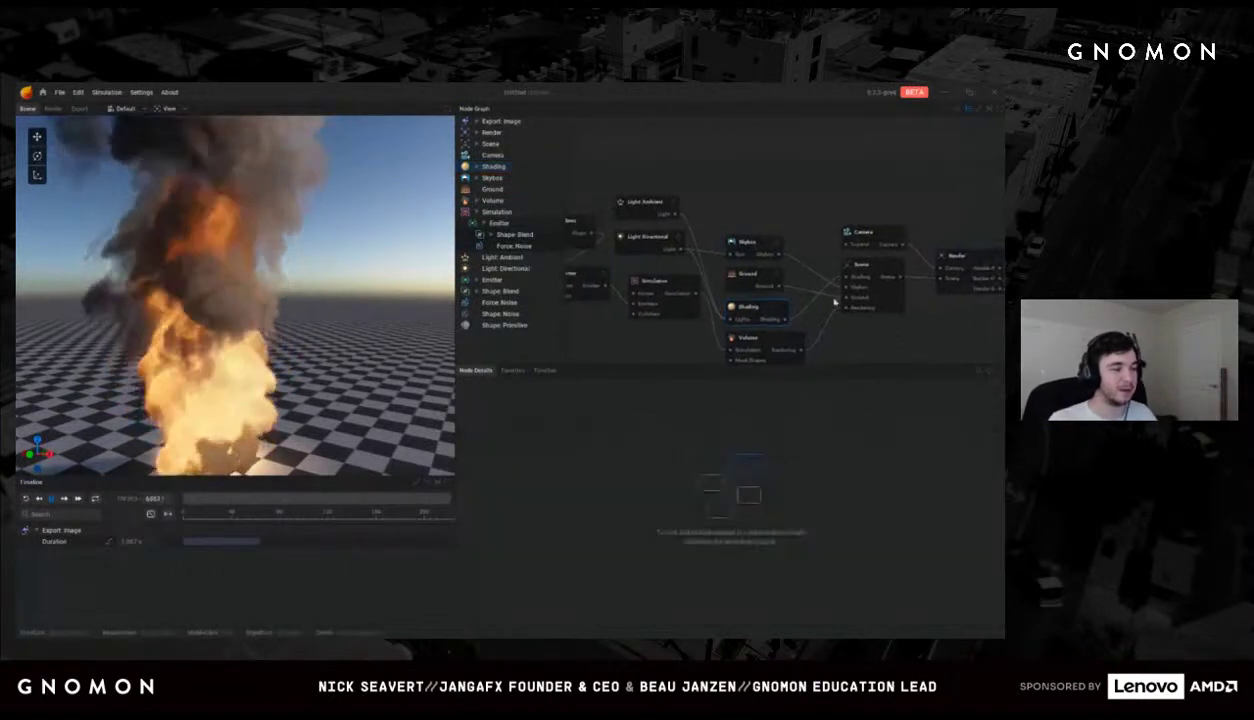
{"action": "left_click", "coordinate": [638, 239]}
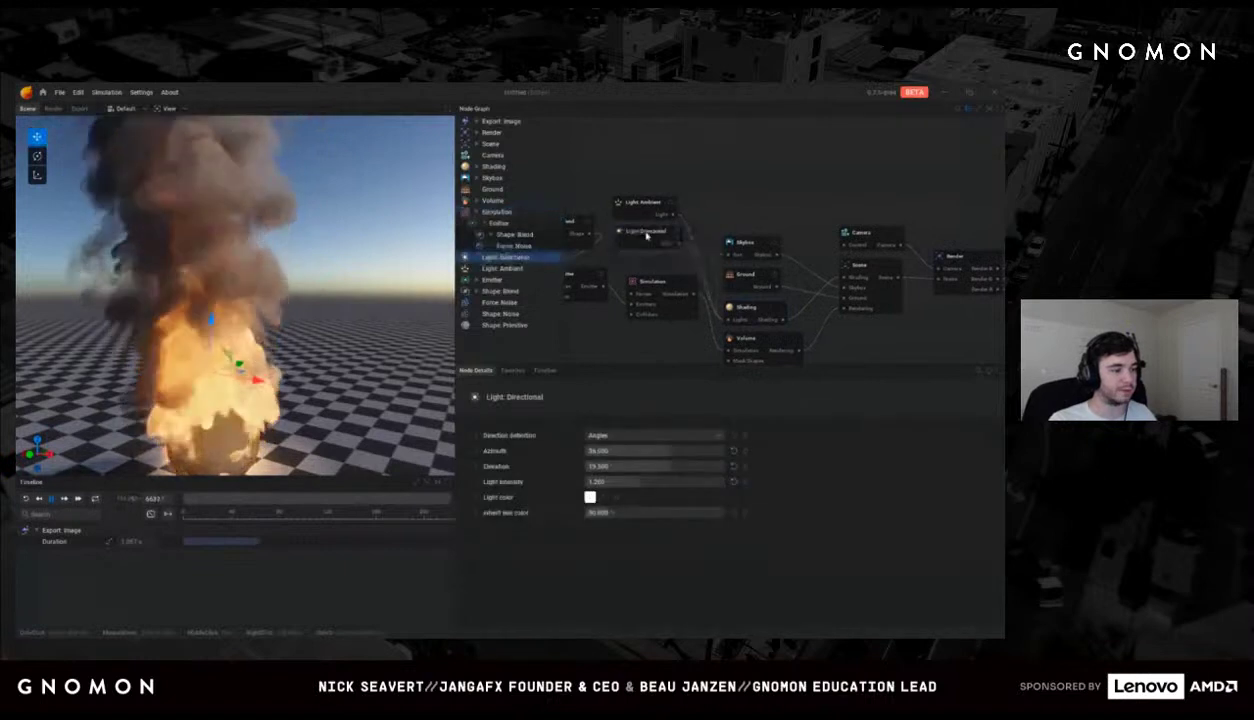
{"action": "left_click_drag", "start_coordinate": [910, 334], "coordinate": [848, 328]}
{"action": "left_click", "coordinate": [797, 258]}
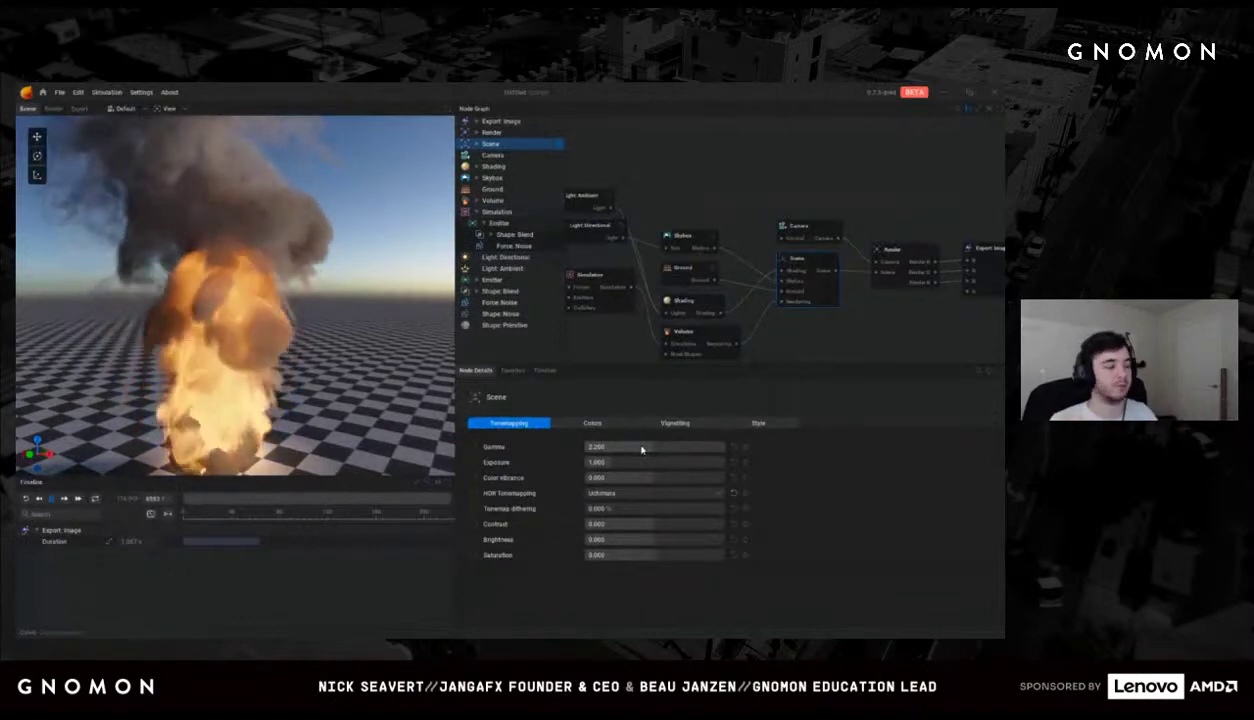
Step: Try the RBG channel swizzling in the Scene's color settings and restore it to RGB
{"action": "left_click", "coordinate": [595, 423]}
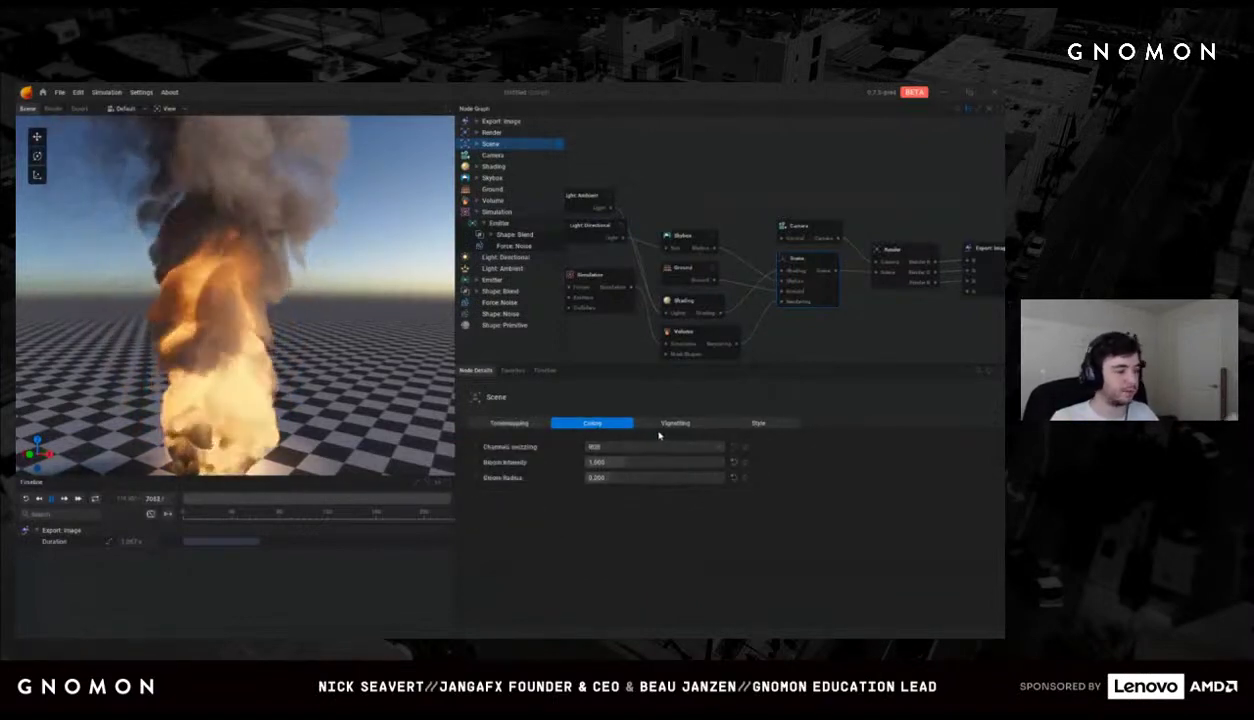
{"action": "left_click", "coordinate": [655, 446]}
{"action": "left_click", "coordinate": [596, 476]}
{"action": "left_click", "coordinate": [605, 449]}
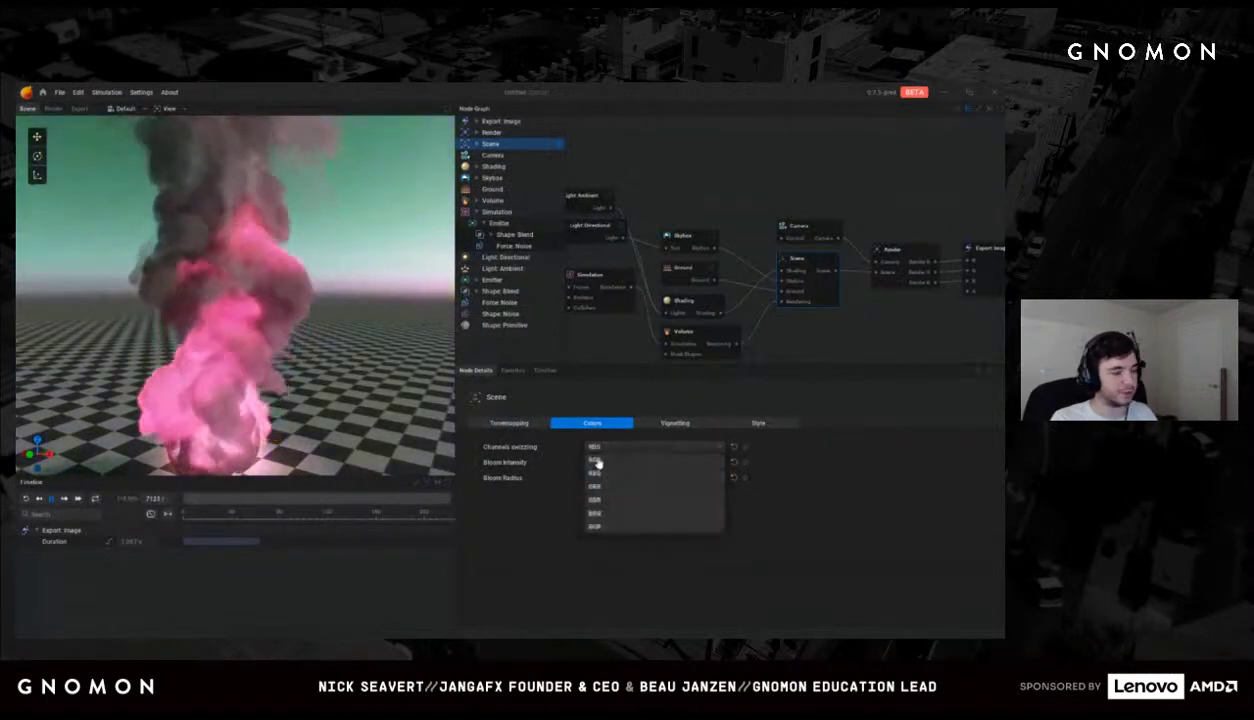
{"action": "left_click", "coordinate": [597, 460]}
Step: View the Scene's vignetting settings and try the Pixelized rendering style
{"action": "left_click", "coordinate": [694, 424]}
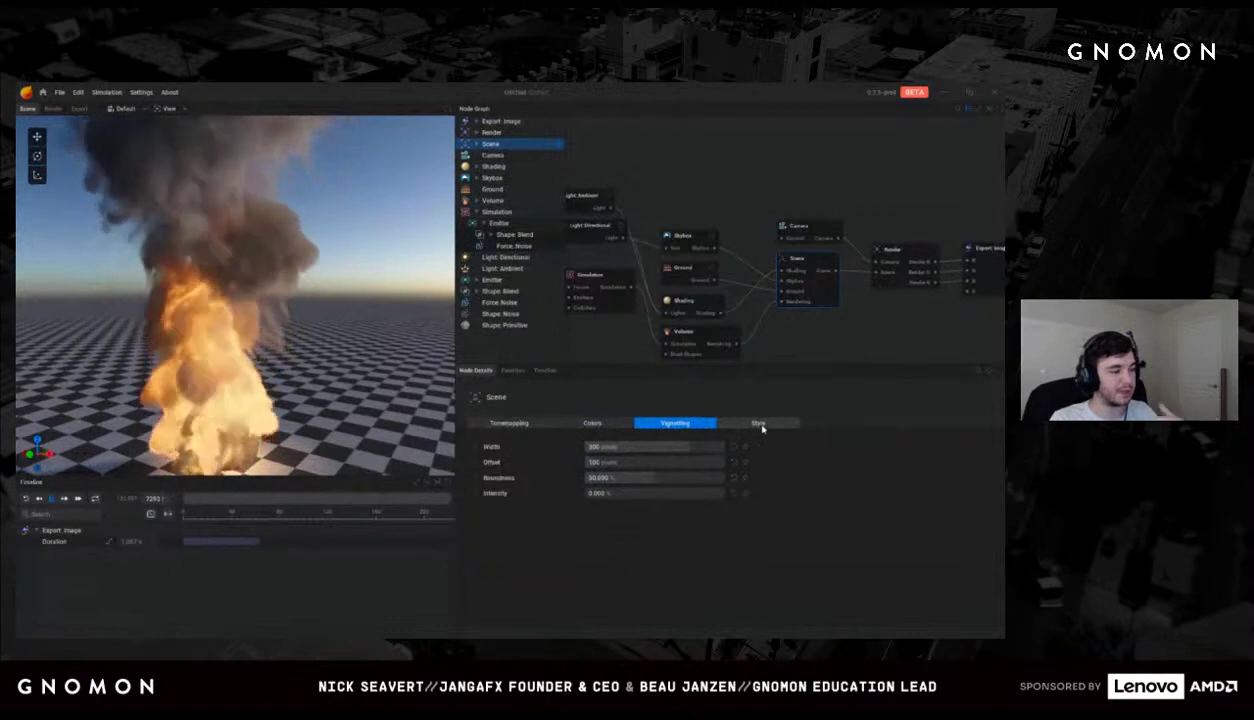
{"action": "left_click", "coordinate": [758, 423]}
{"action": "left_click", "coordinate": [652, 447]}
{"action": "left_click", "coordinate": [602, 499]}
Step: Try the Chromatic Aberration rendering style with 100% distortion, and return the Scene's style to Realistic
{"action": "left_click", "coordinate": [660, 449]}
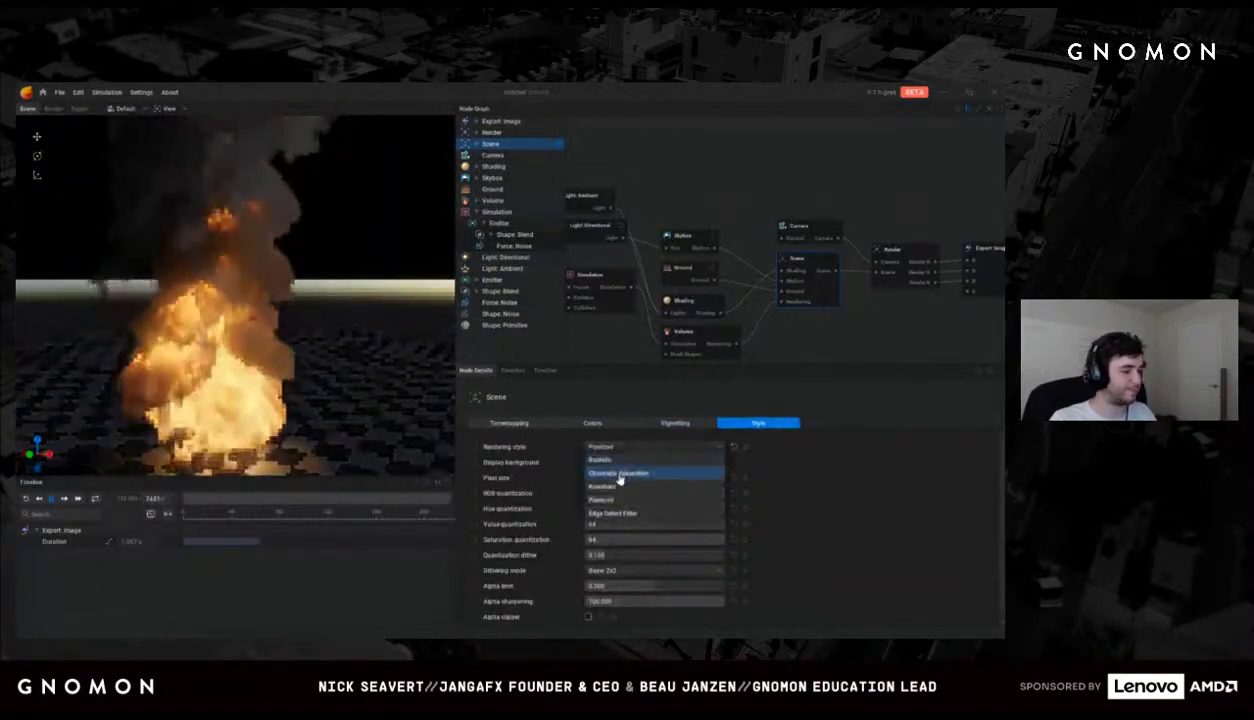
{"action": "left_click", "coordinate": [620, 481]}
{"action": "left_click_drag", "start_coordinate": [624, 484], "coordinate": [650, 481]}
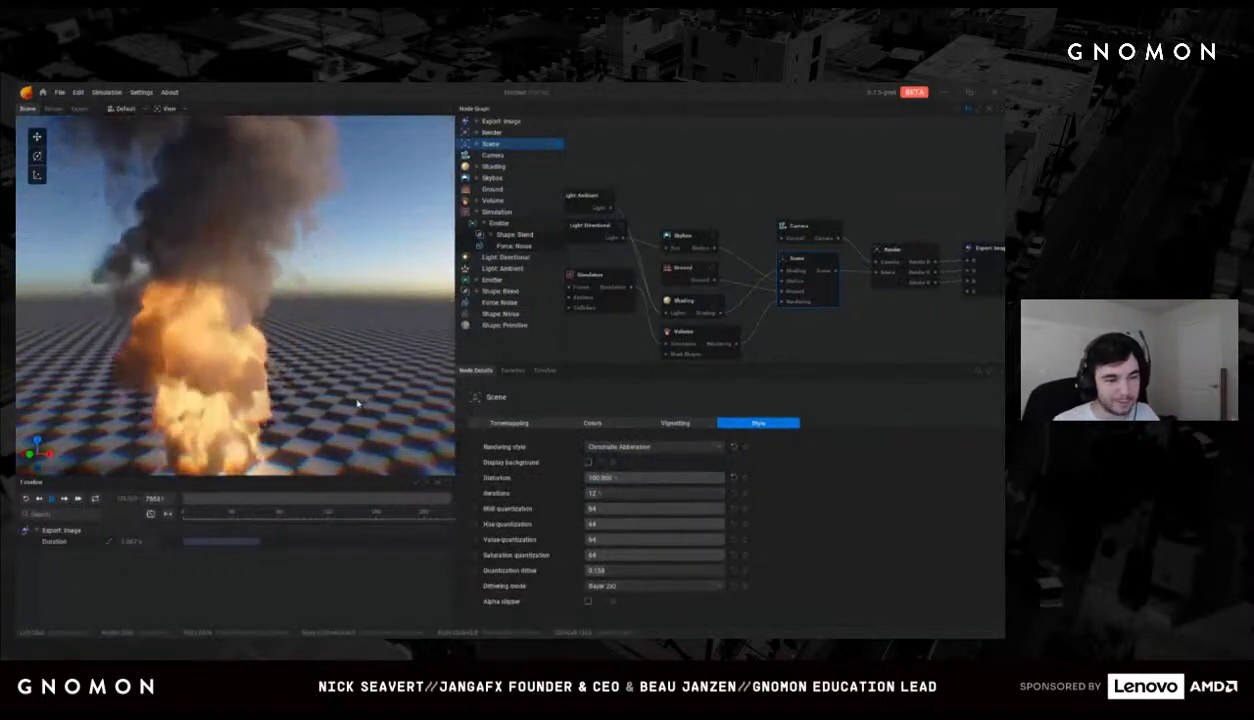
{"action": "left_click", "coordinate": [650, 446]}
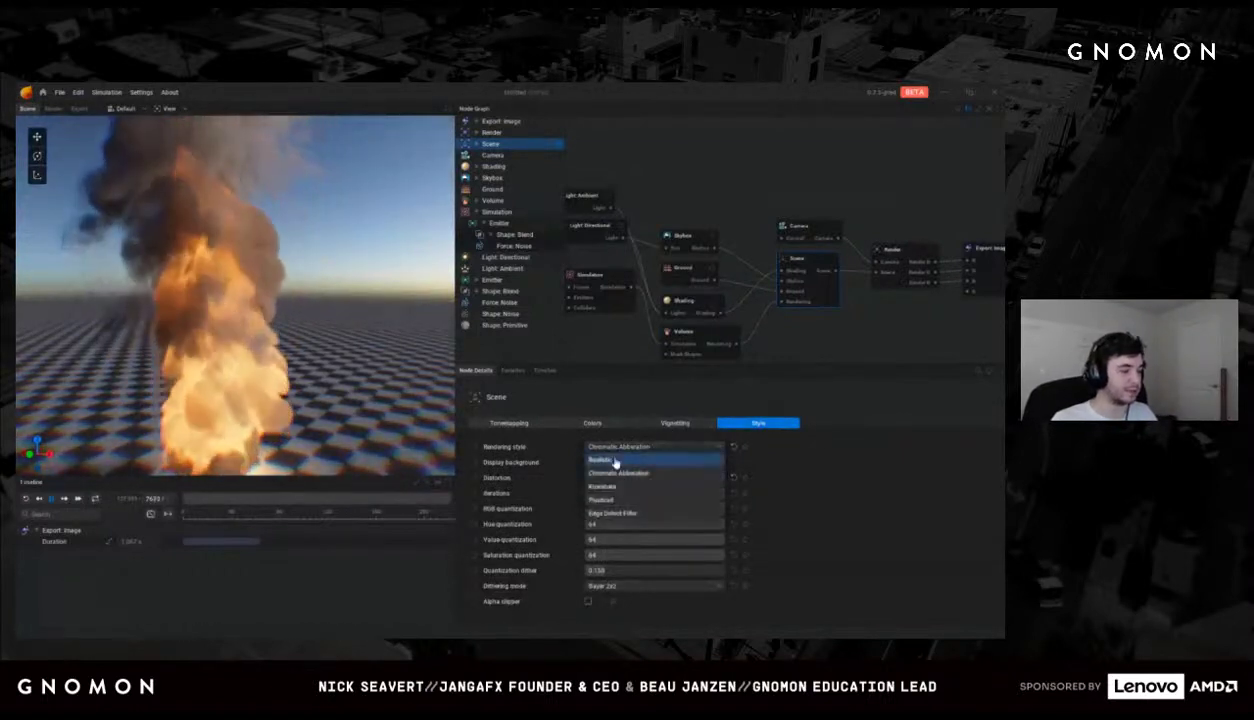
{"action": "left_click", "coordinate": [607, 460]}
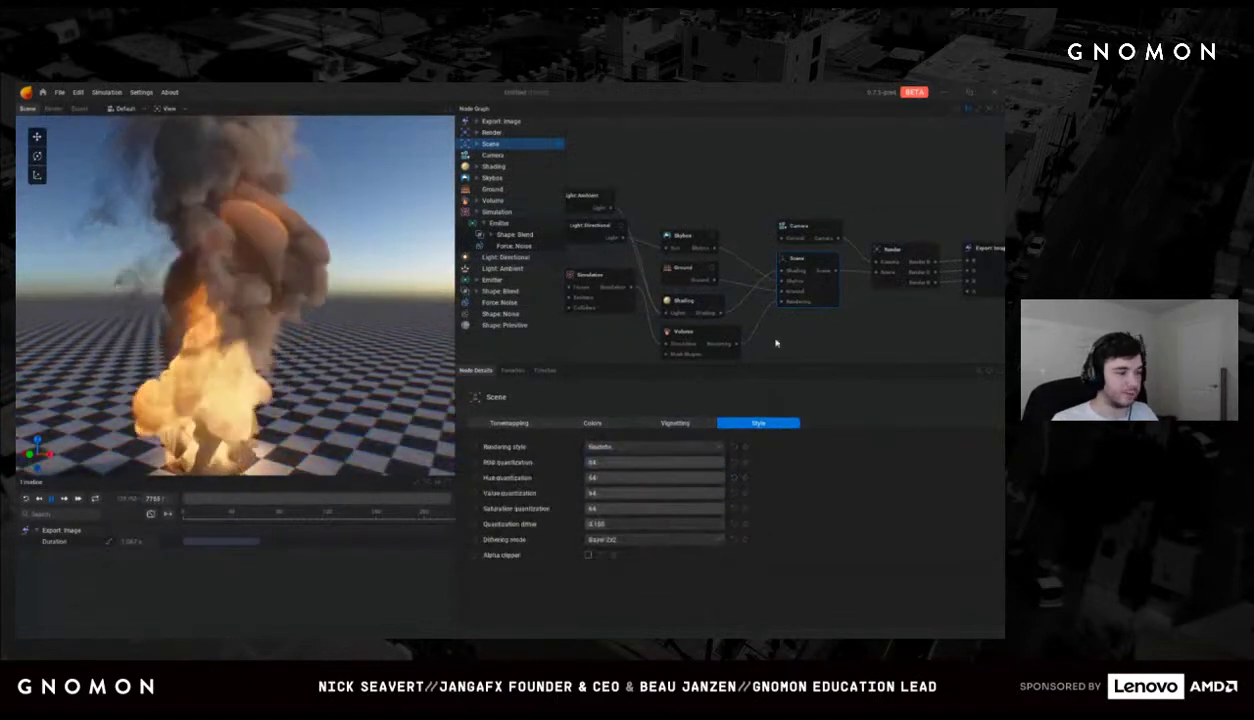
Step: Review the Render node's available capture types and switch the viewport to the render preview
{"action": "middle_click_drag", "start_coordinate": [744, 358], "coordinate": [689, 366]}
{"action": "left_click", "coordinate": [858, 266]}
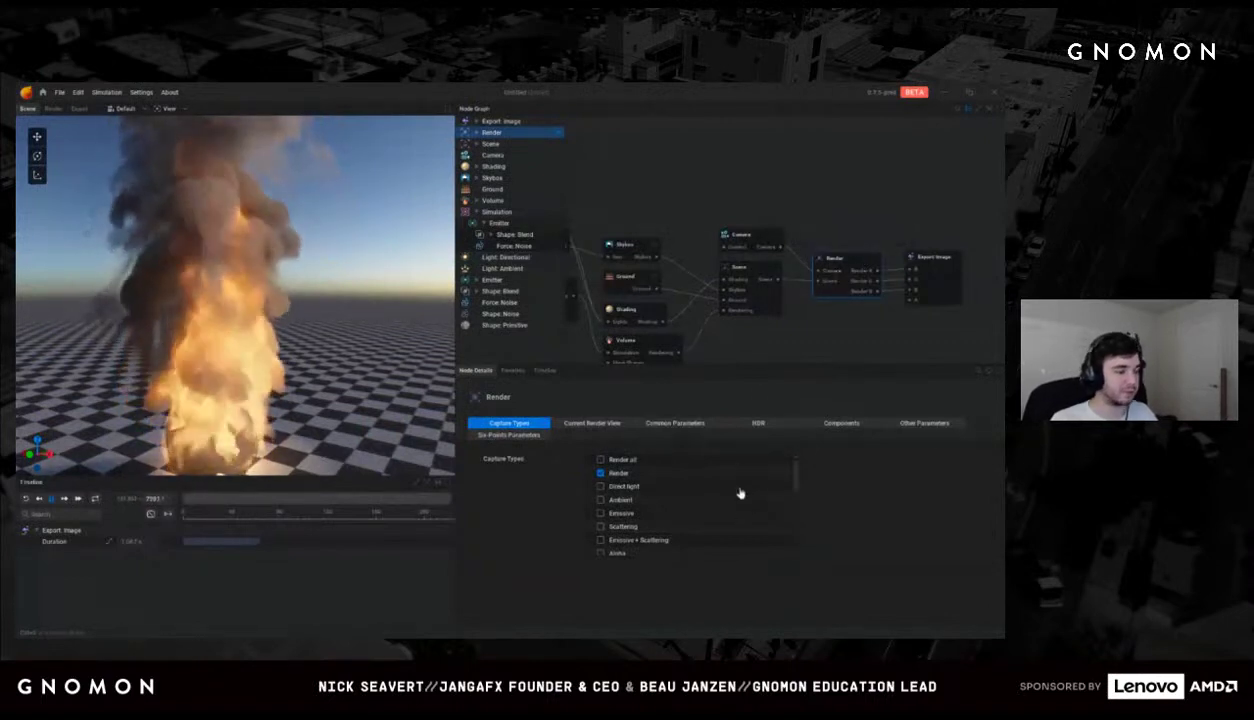
{"action": "scroll", "coordinate": [737, 500], "scroll_direction": "down", "scroll_amount": 5}
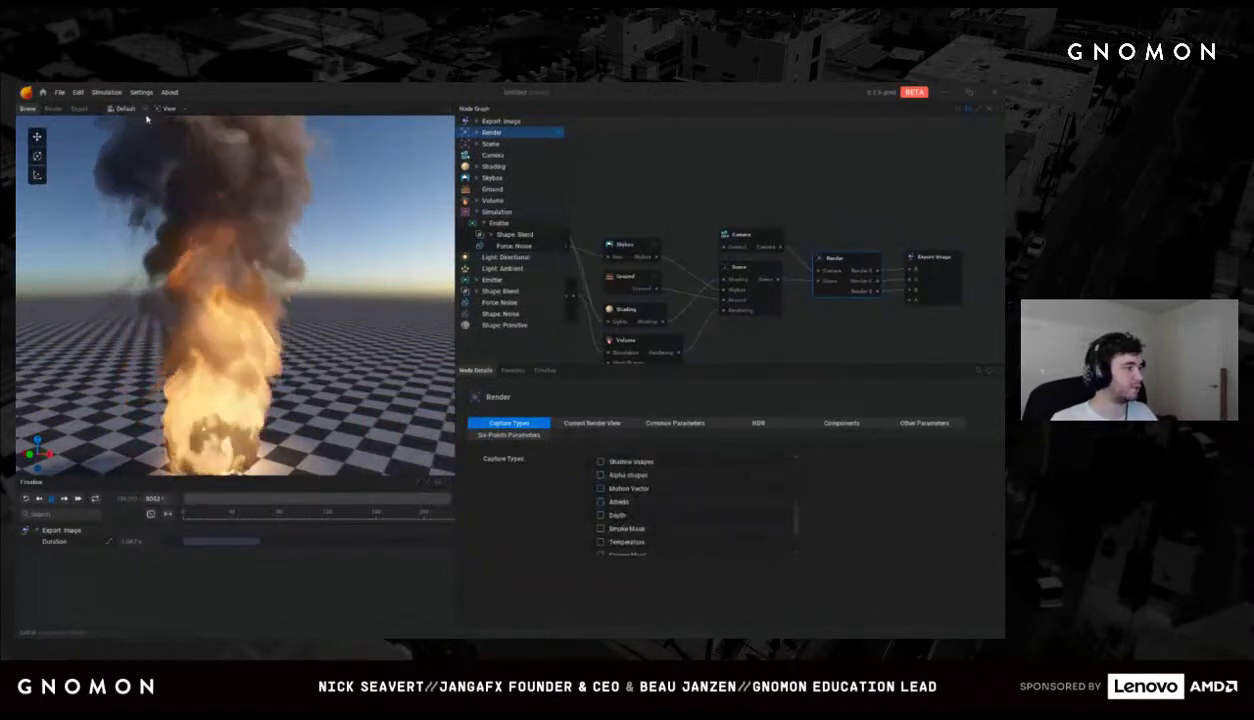
{"action": "left_click", "coordinate": [56, 109]}
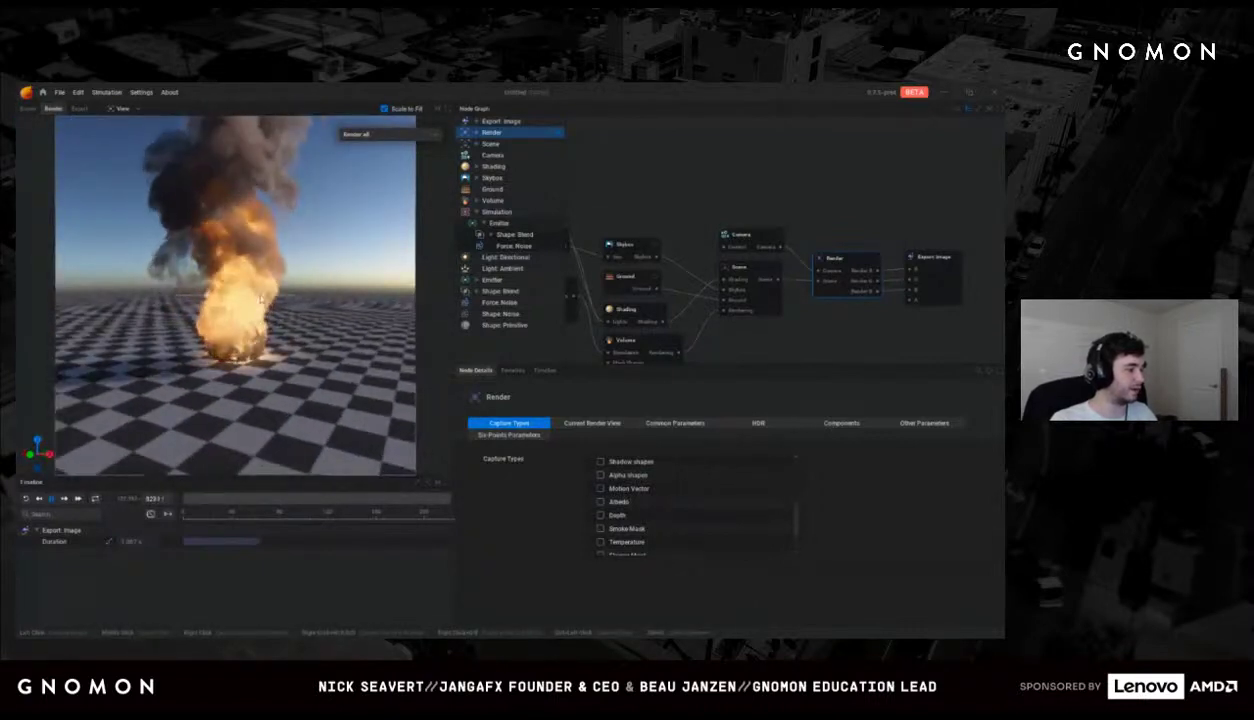
Step: Preview the Direct light, Emissive and Scattering passes of the fire in the render view
{"action": "left_click", "coordinate": [392, 137]}
{"action": "left_click", "coordinate": [378, 180]}
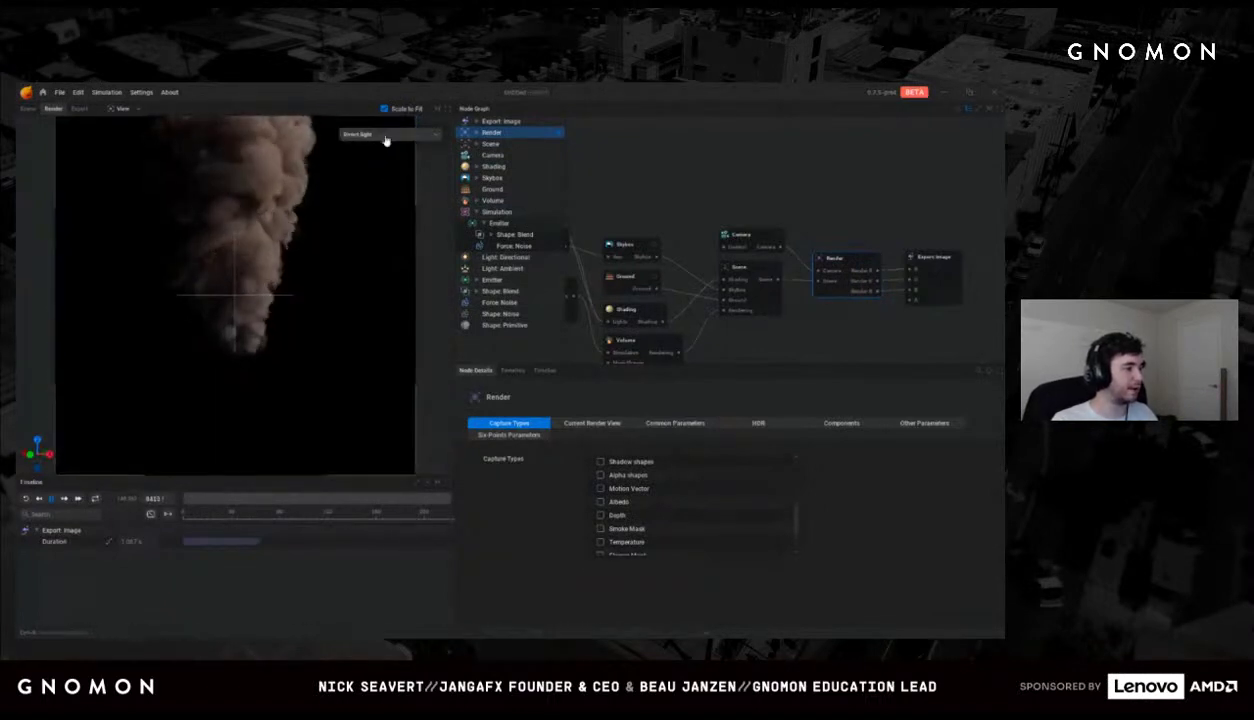
{"action": "left_click", "coordinate": [388, 142]}
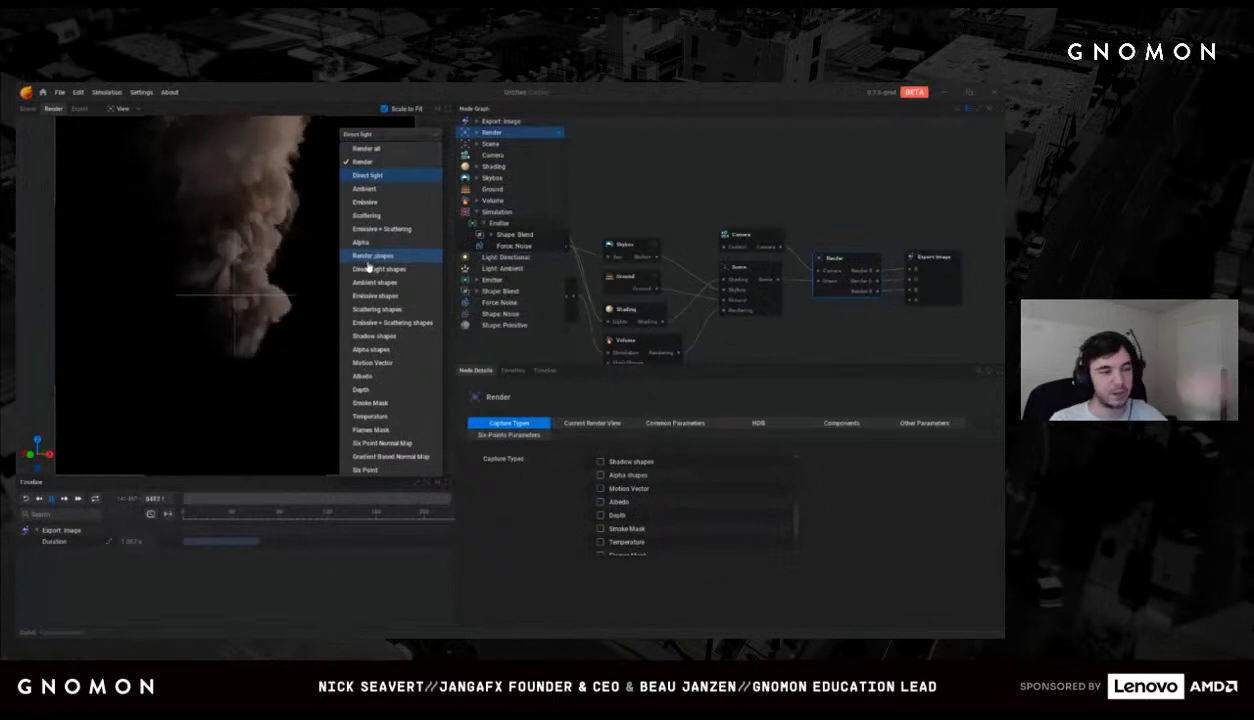
{"action": "left_click", "coordinate": [368, 202]}
{"action": "left_click", "coordinate": [368, 138]}
{"action": "left_click", "coordinate": [400, 214]}
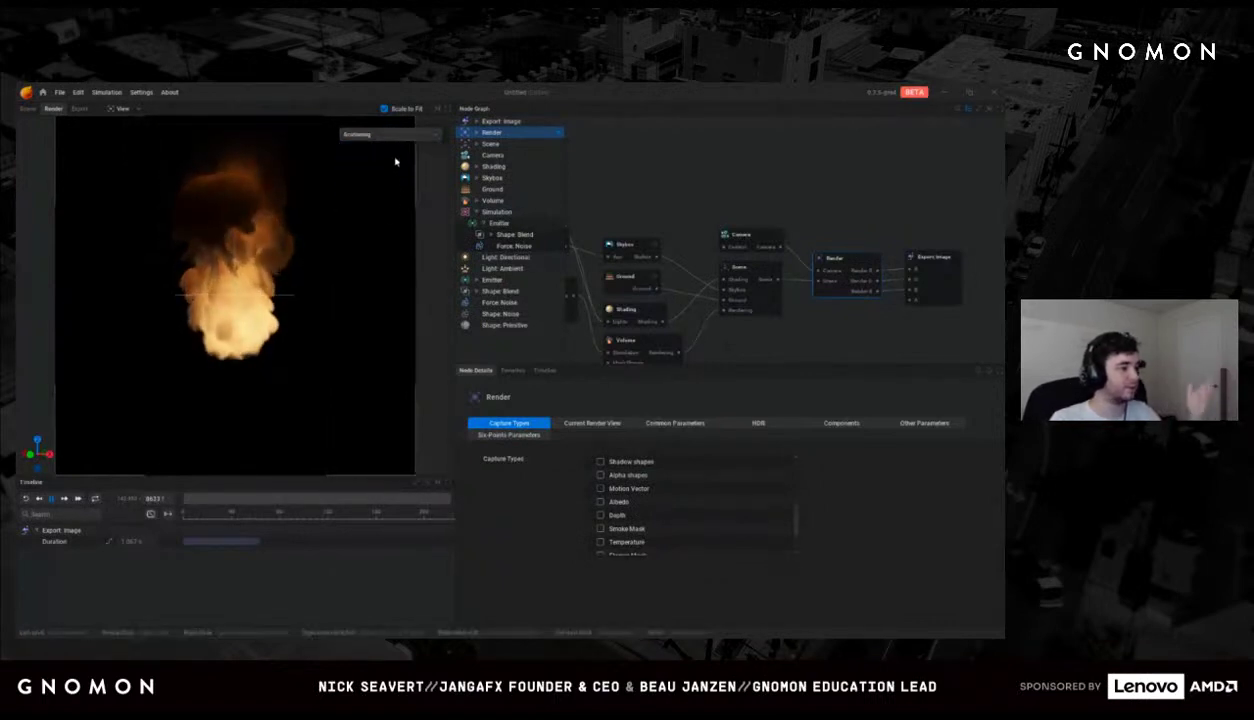
Step: Preview the Motion Vector, Six Point Normal Map, Six Point and Alpha passes in the render view
{"action": "left_click", "coordinate": [390, 135]}
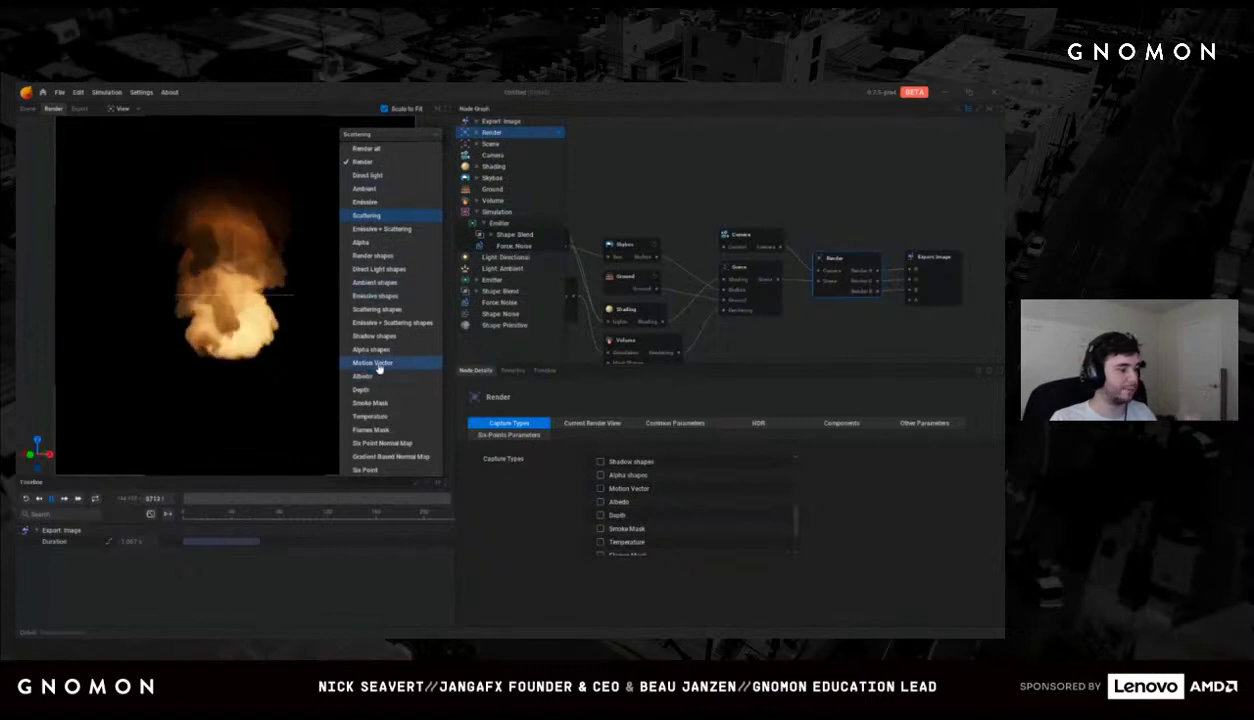
{"action": "left_click", "coordinate": [378, 368]}
{"action": "left_click", "coordinate": [390, 134]}
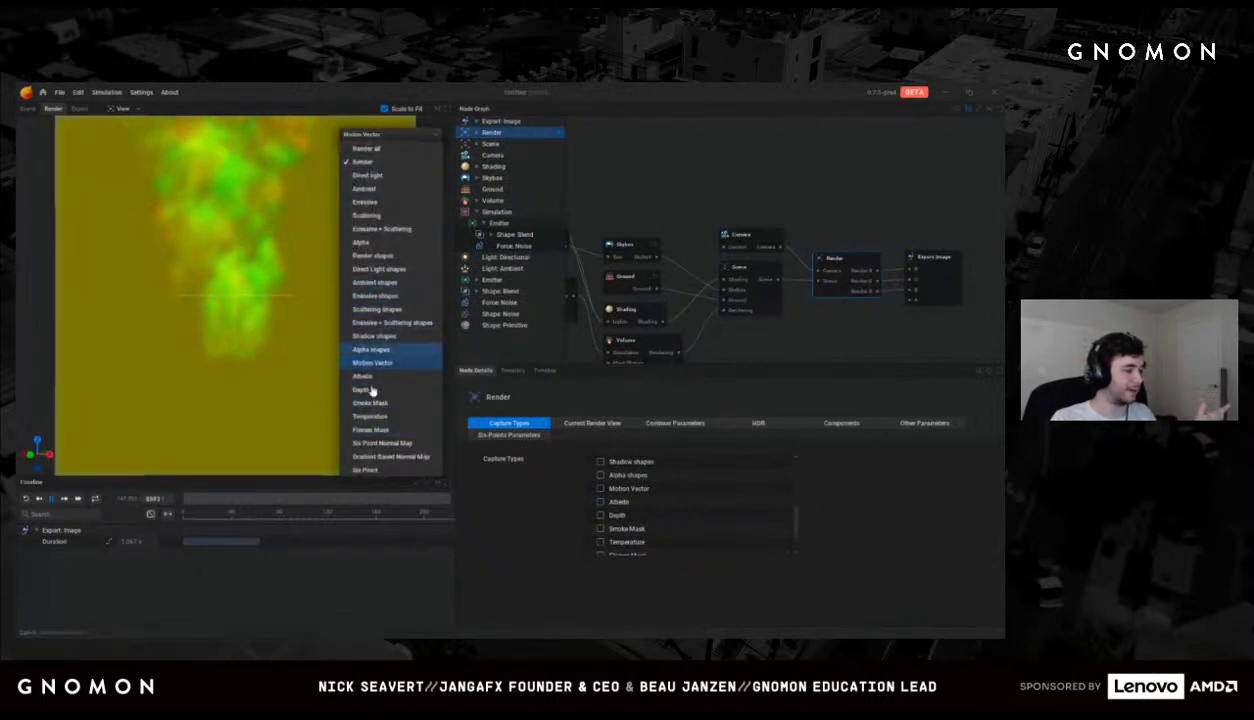
{"action": "left_click", "coordinate": [381, 443]}
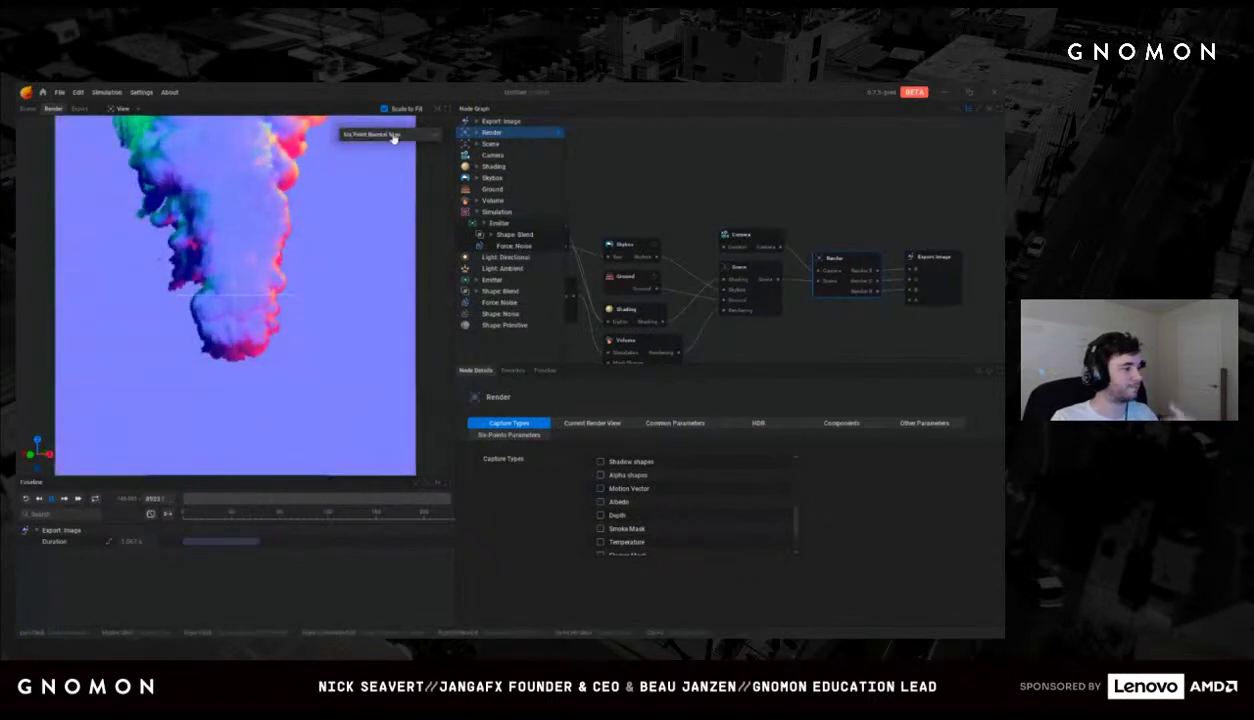
{"action": "left_click", "coordinate": [393, 136]}
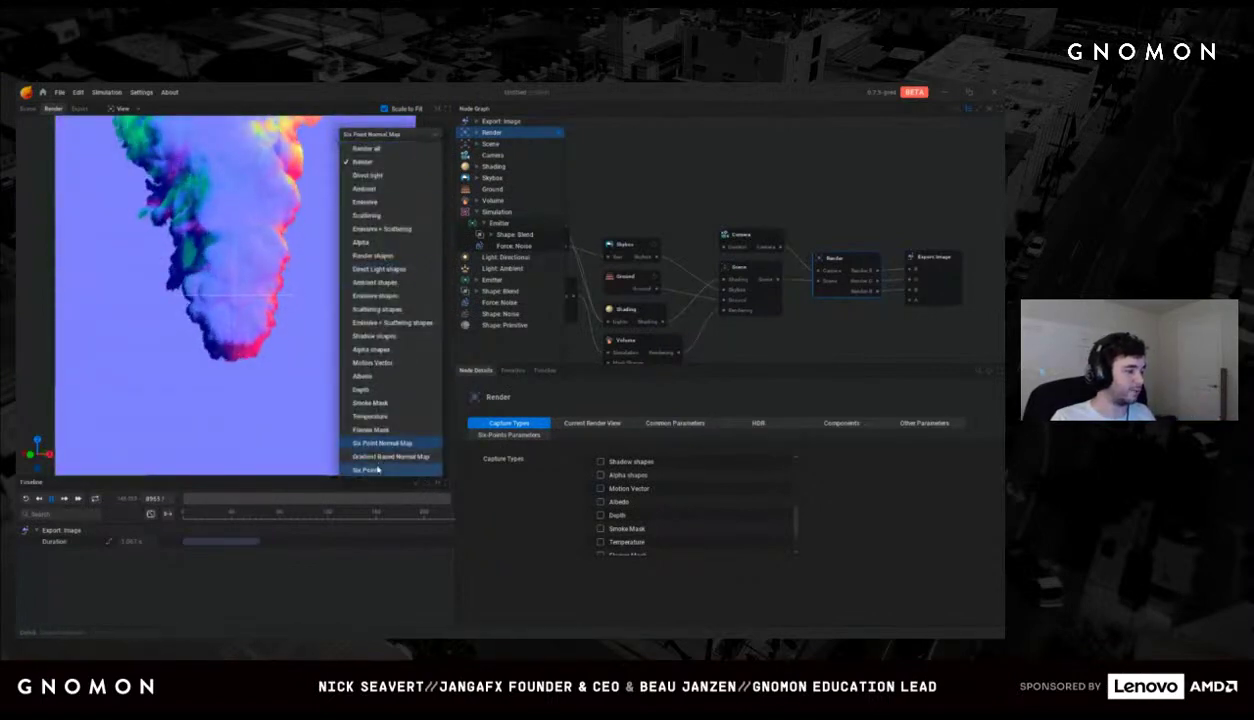
{"action": "left_click", "coordinate": [370, 469]}
{"action": "left_click", "coordinate": [388, 134]}
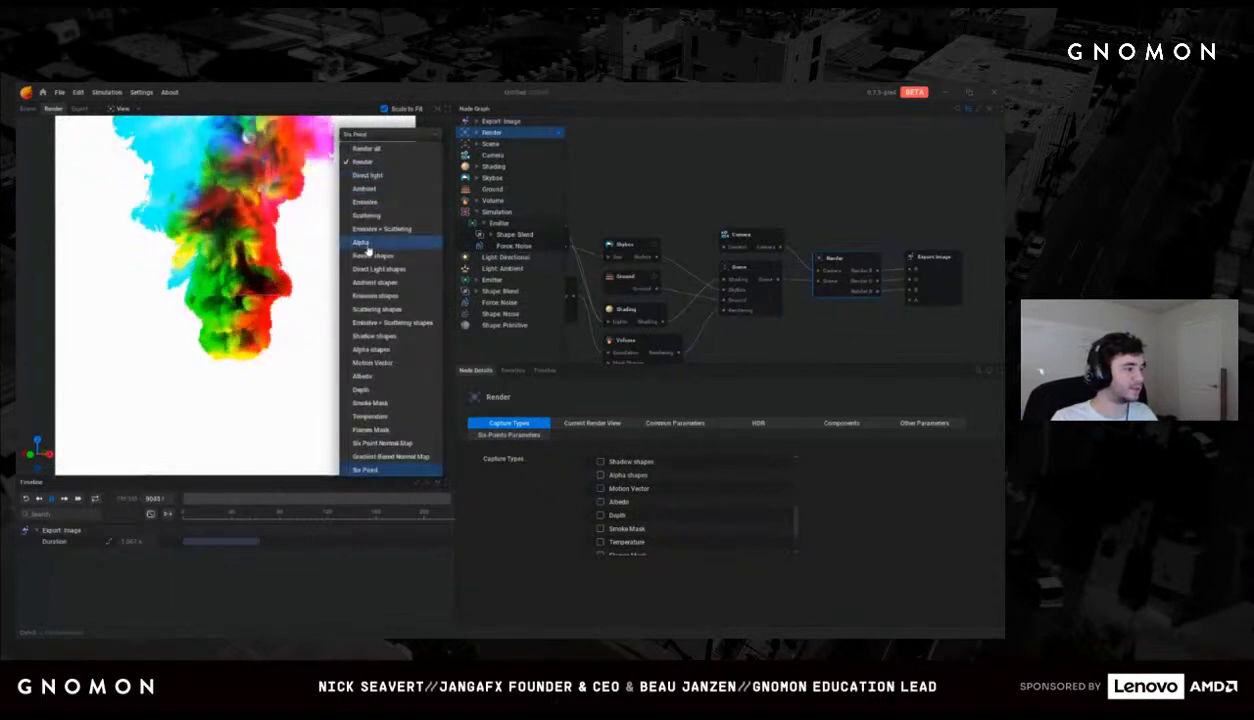
{"action": "left_click", "coordinate": [365, 244]}
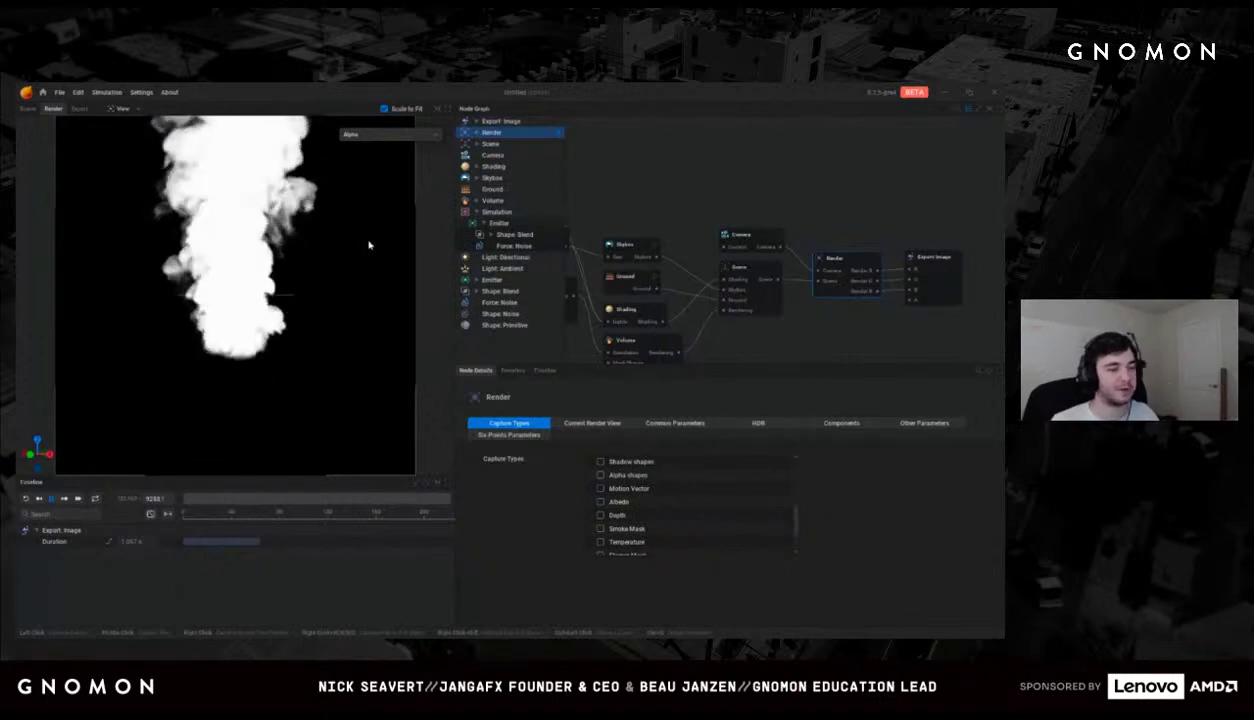
Step: Return the render preview to the Render all pass and deselect the Render node
{"action": "left_click", "coordinate": [408, 138]}
{"action": "left_click", "coordinate": [400, 148]}
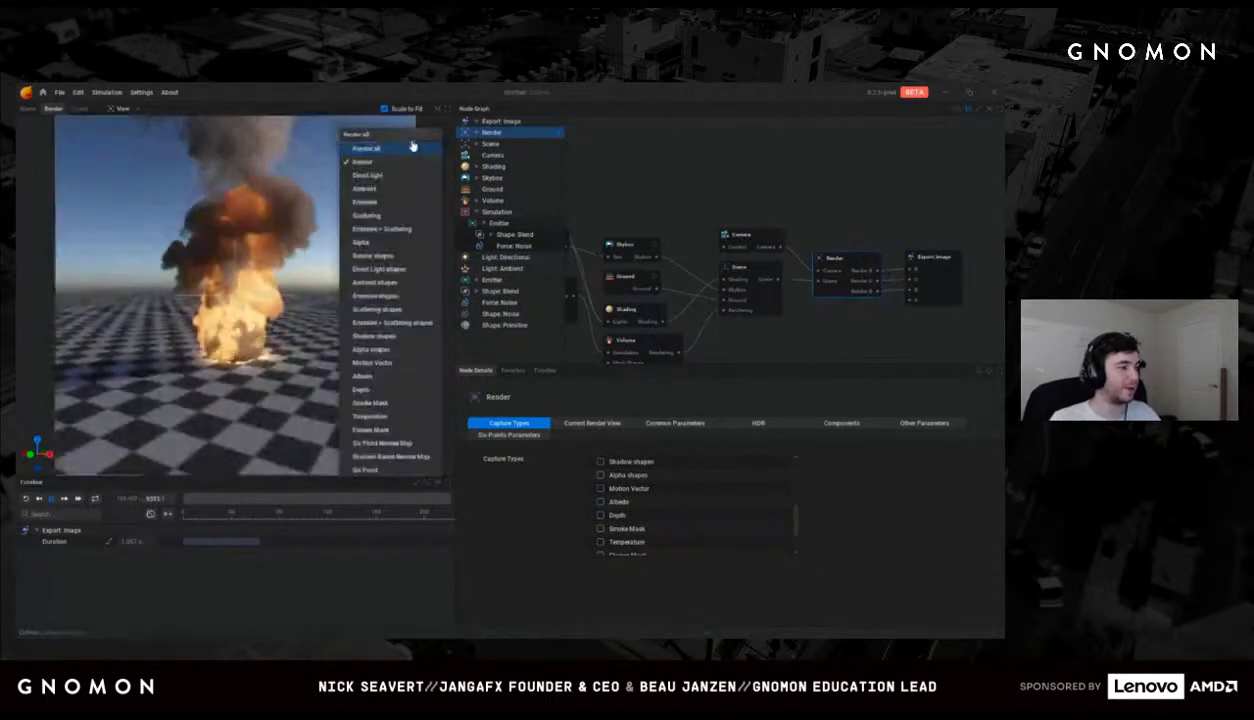
{"action": "left_click", "coordinate": [653, 176]}
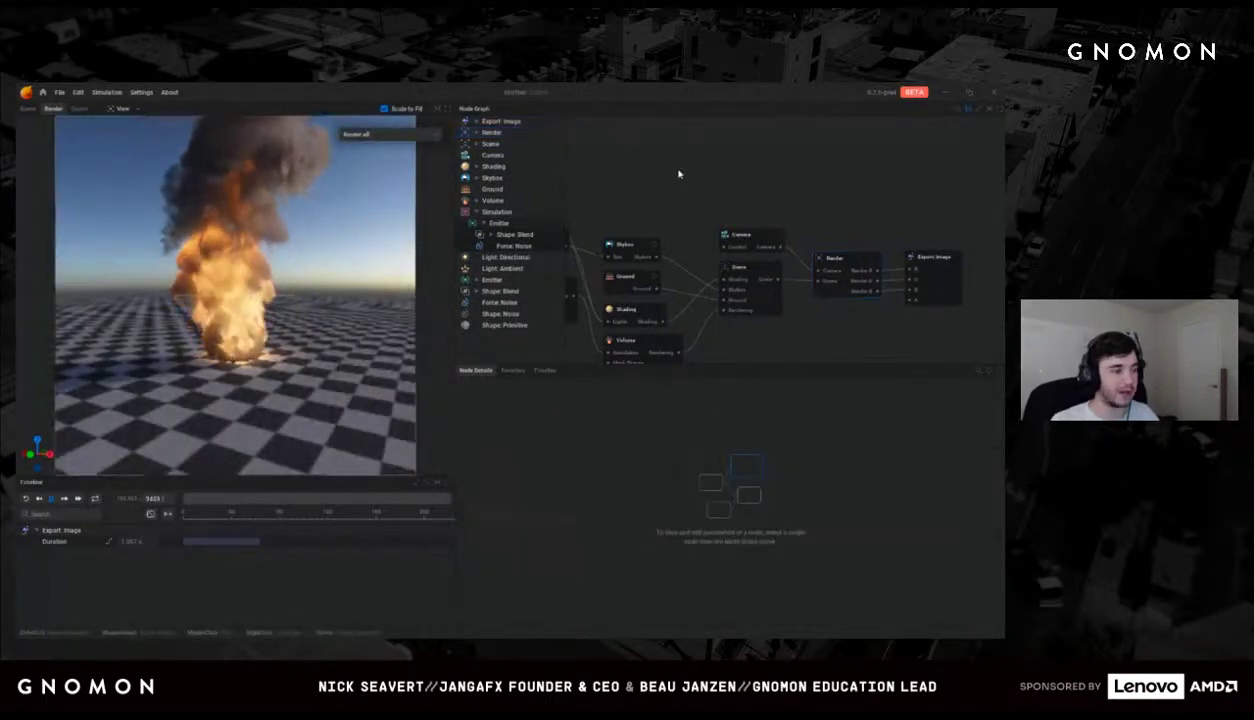
Step: Set the Export Image node's First Frame to 64 for the flipbook export
{"action": "left_click", "coordinate": [910, 258]}
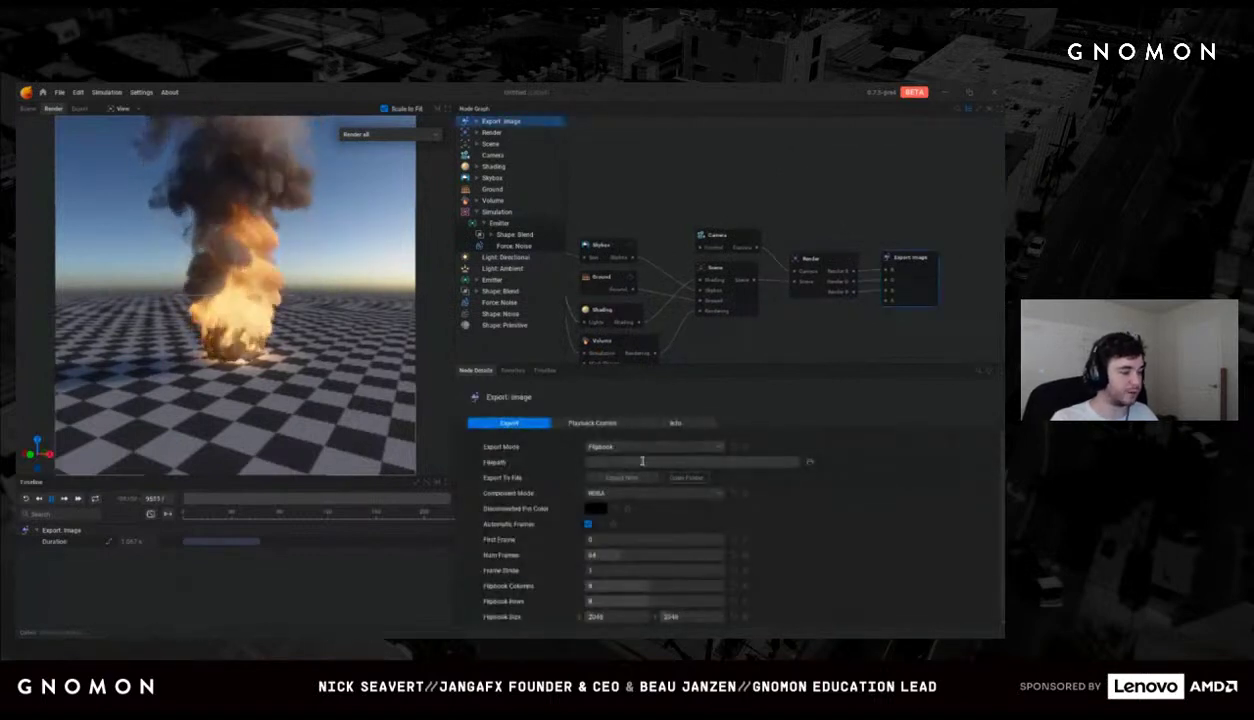
{"action": "left_click", "coordinate": [592, 539]}
{"action": "type", "text": "64"}
{"action": "key", "text": "Return"}
{"action": "left_click", "coordinate": [592, 554]}
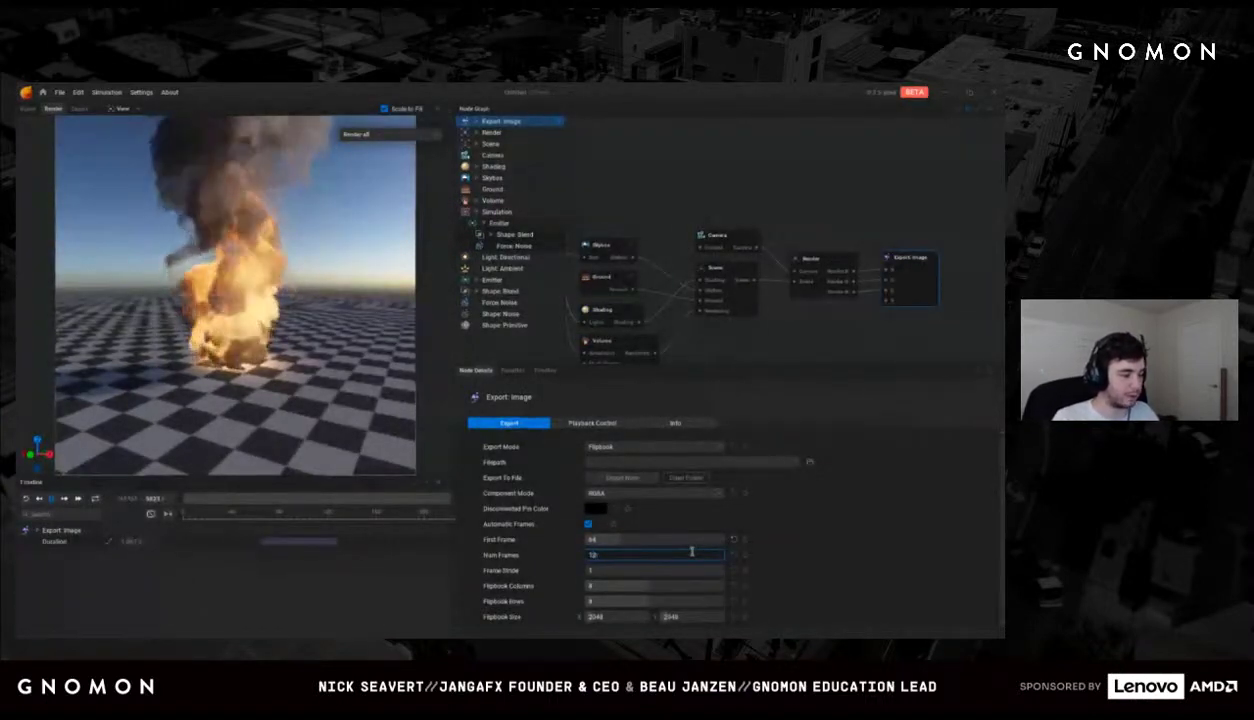
{"action": "key", "text": "BackSpace"}
{"action": "key", "text": "Escape"}
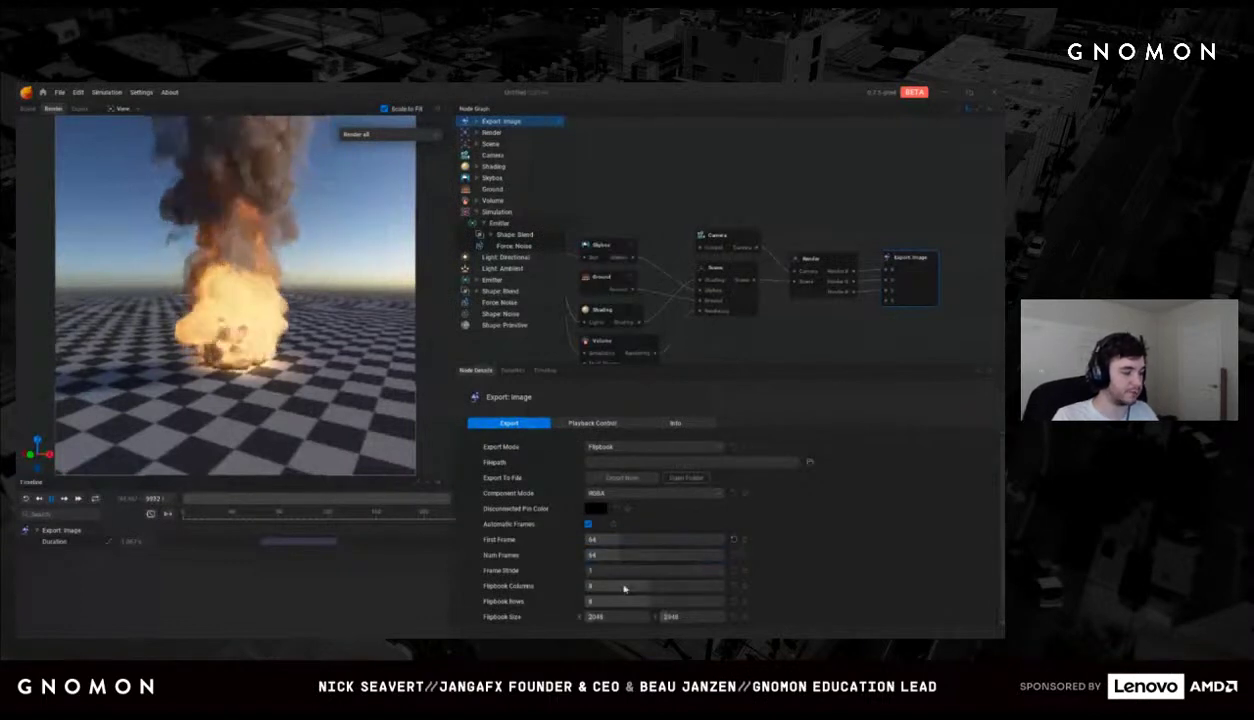
Step: Choose a PNG output file for the Export Image node and export the flipbook
{"action": "left_click", "coordinate": [797, 463]}
{"action": "type", "text": "flame"}
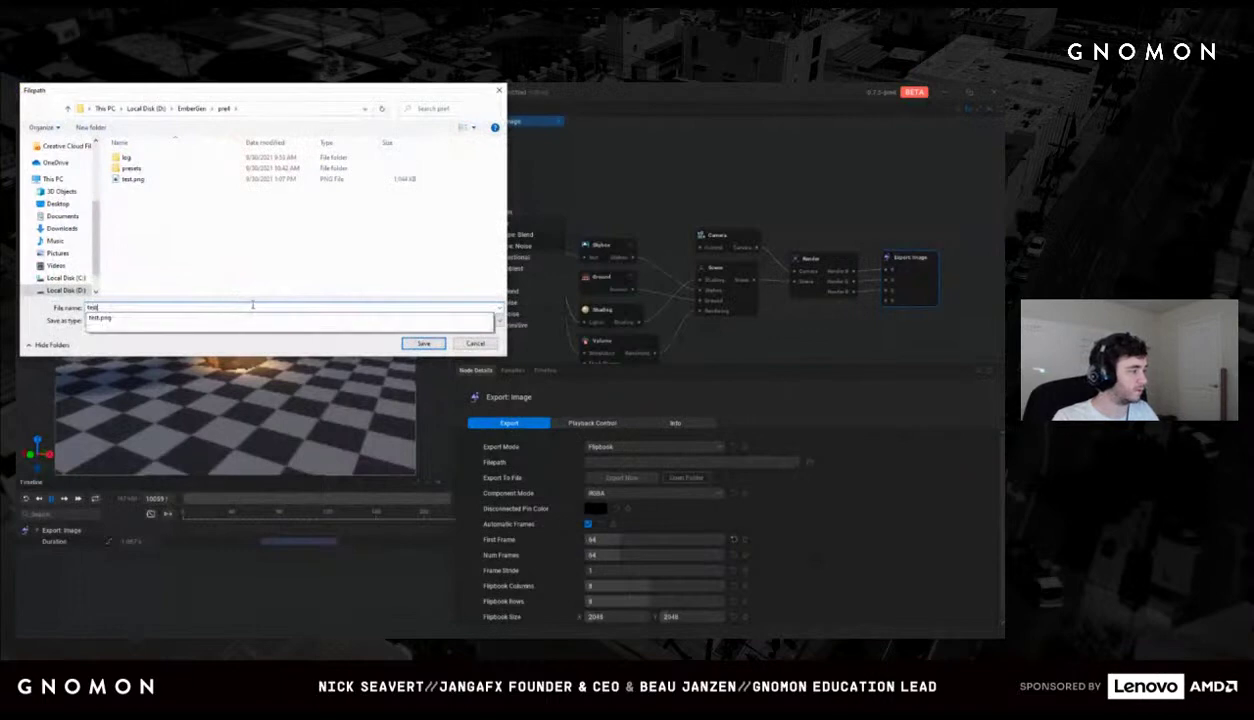
{"action": "left_click", "coordinate": [423, 343]}
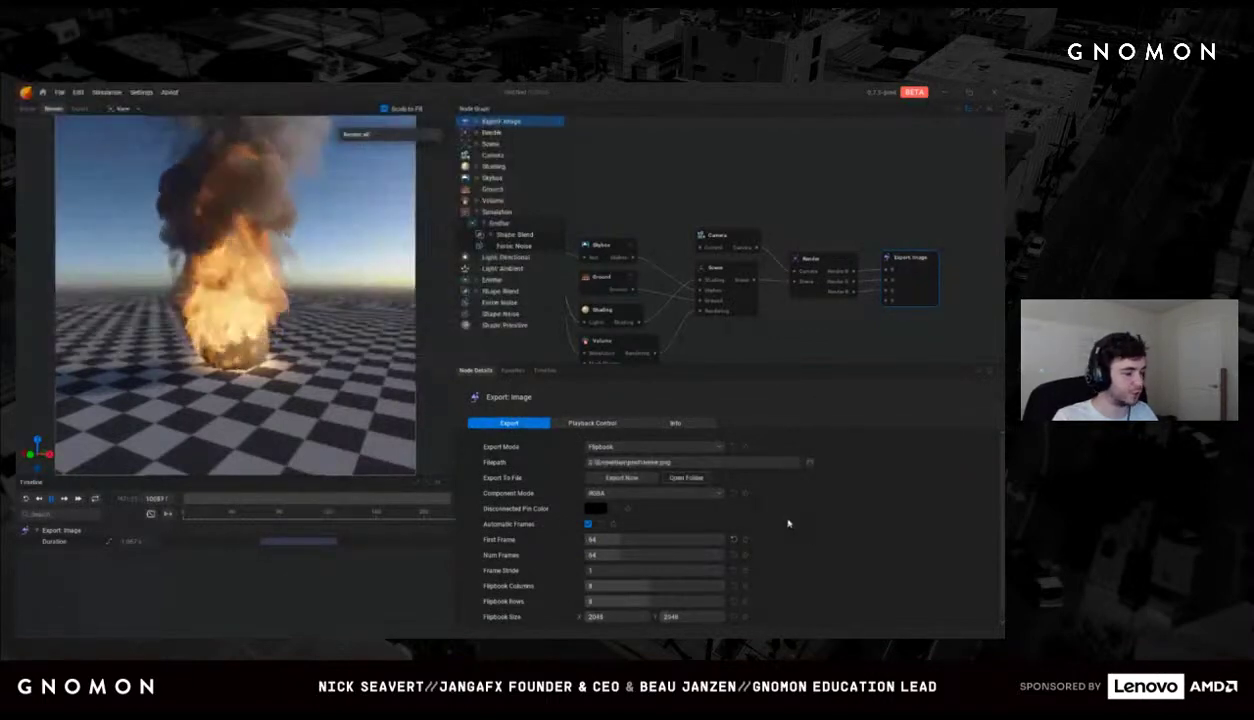
{"action": "left_click", "coordinate": [621, 477]}
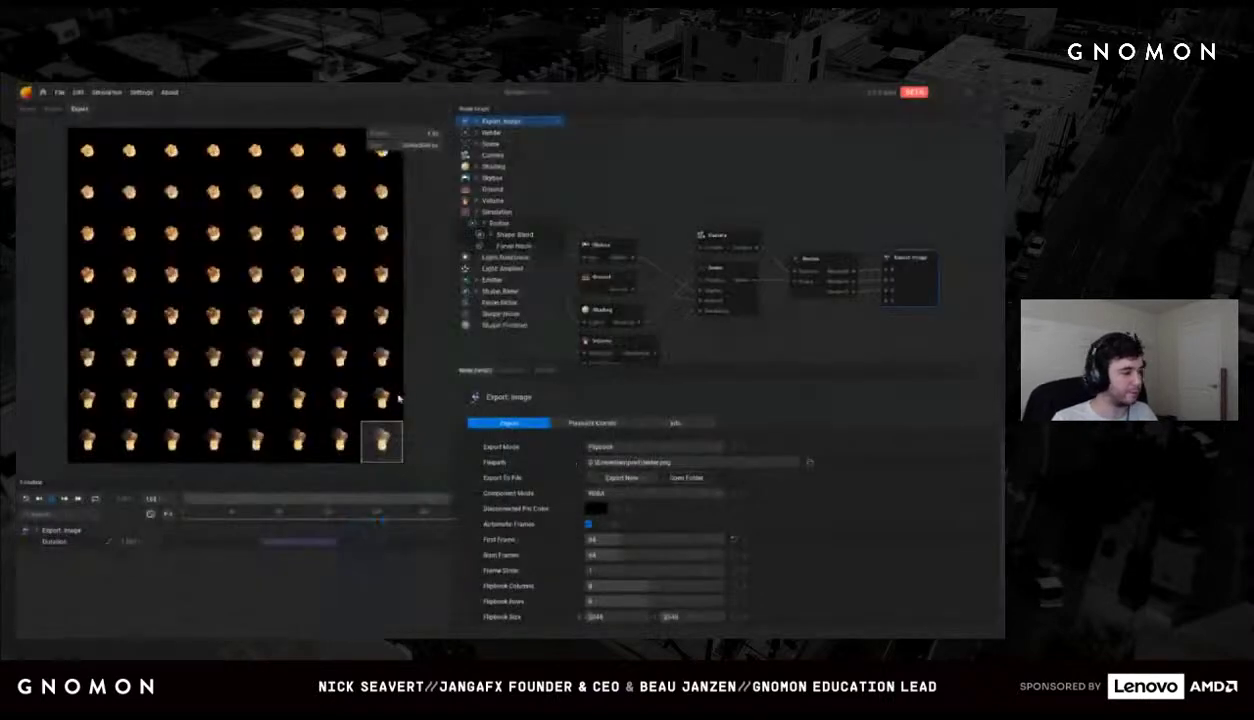
Step: Inspect a single frame of the exported flipbook, return to the full sheet, and look over the export settings
{"action": "left_click", "coordinate": [87, 152]}
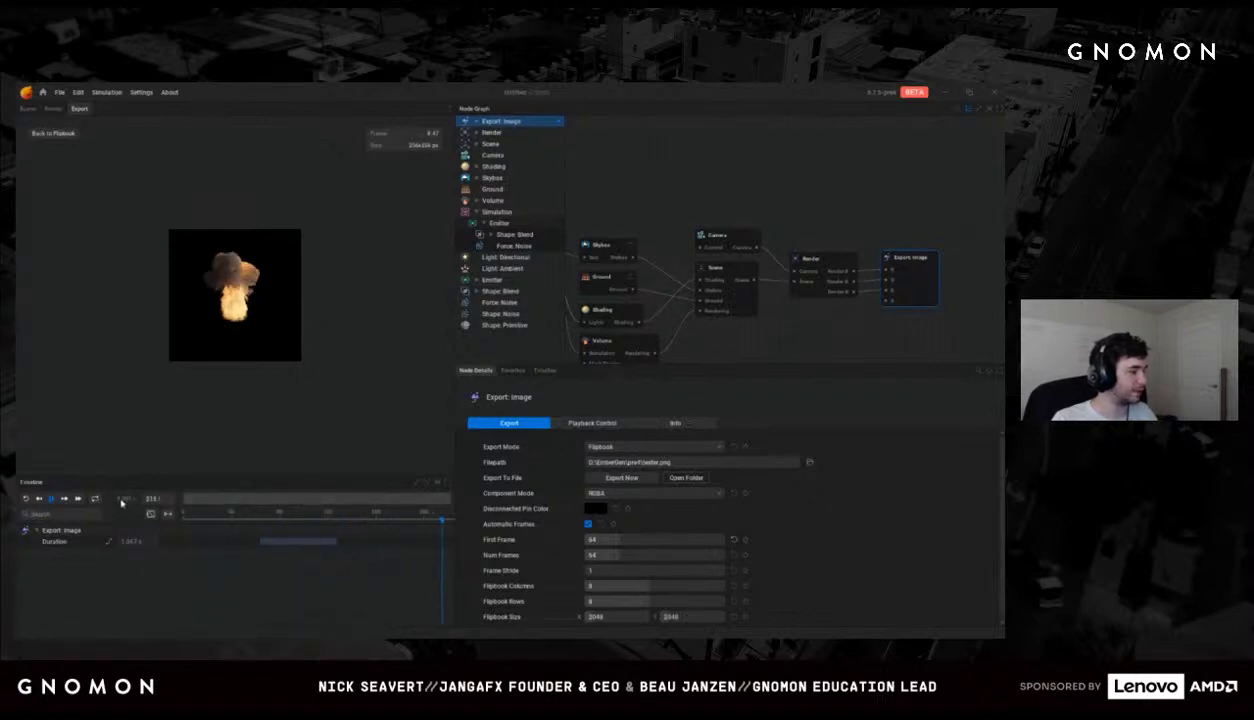
{"action": "left_click", "coordinate": [55, 134]}
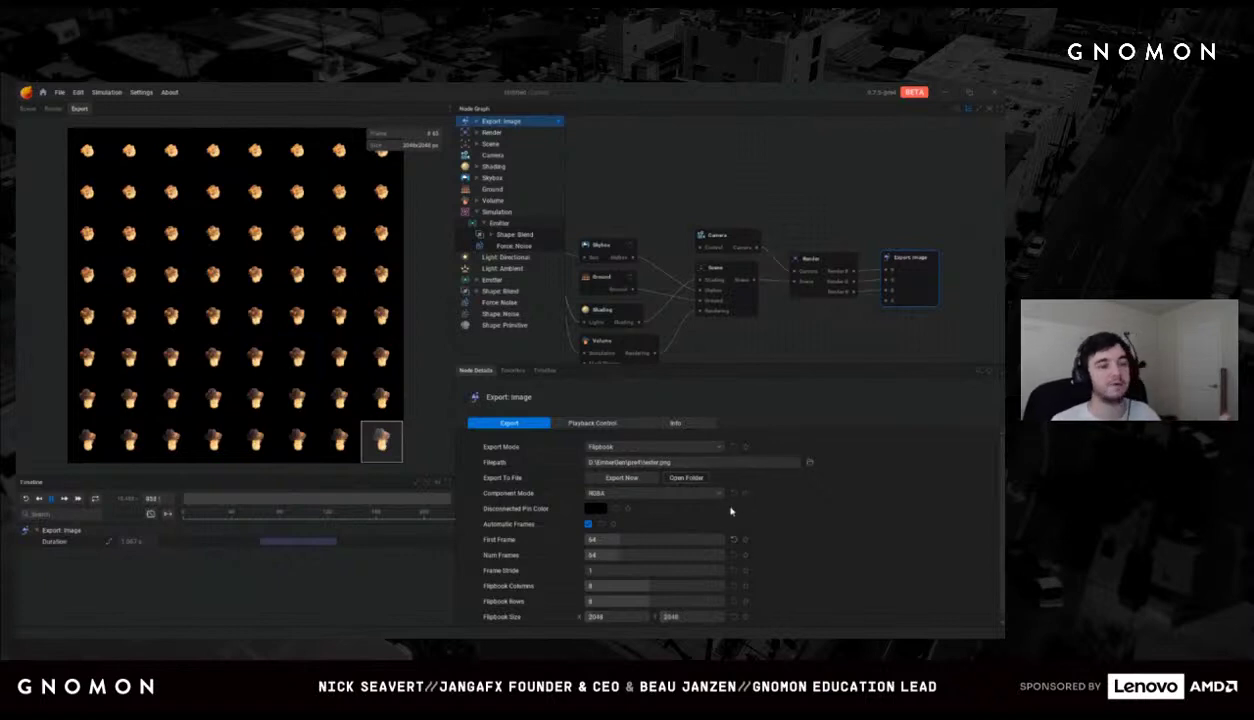
{"action": "scroll", "coordinate": [690, 520], "scroll_direction": "down", "scroll_amount": 1}
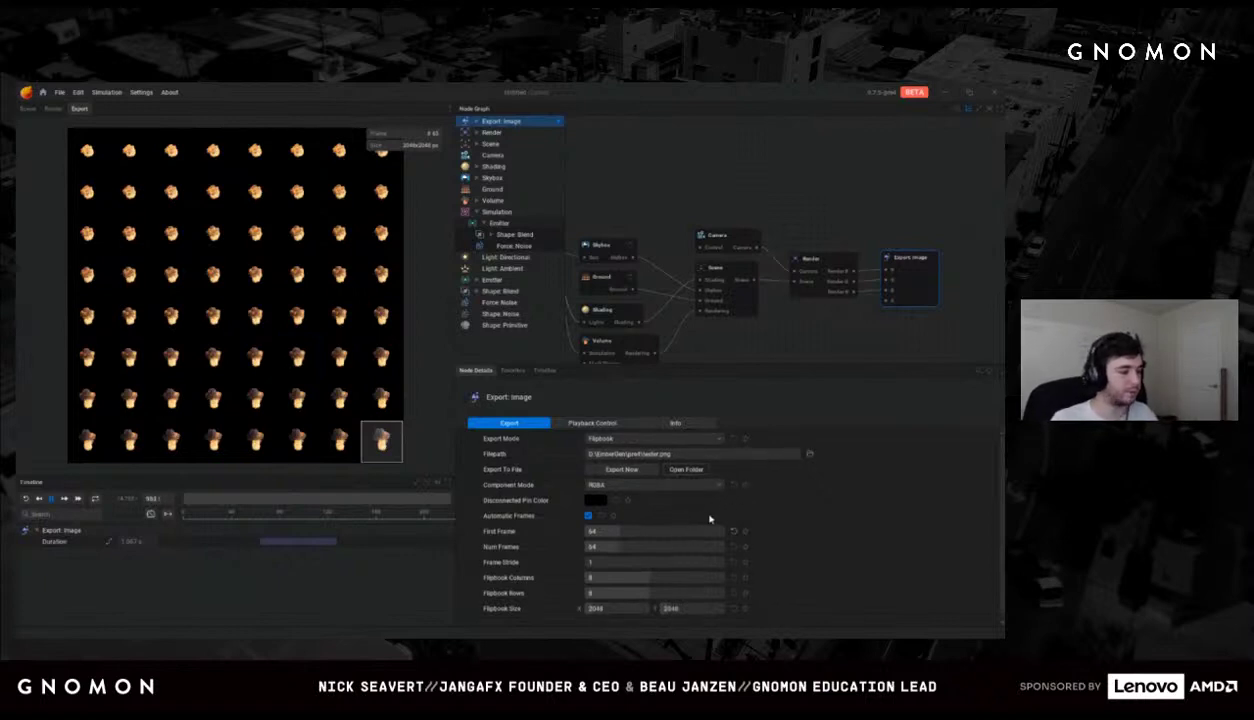
{"action": "scroll", "coordinate": [705, 527], "scroll_direction": "up", "scroll_amount": 1}
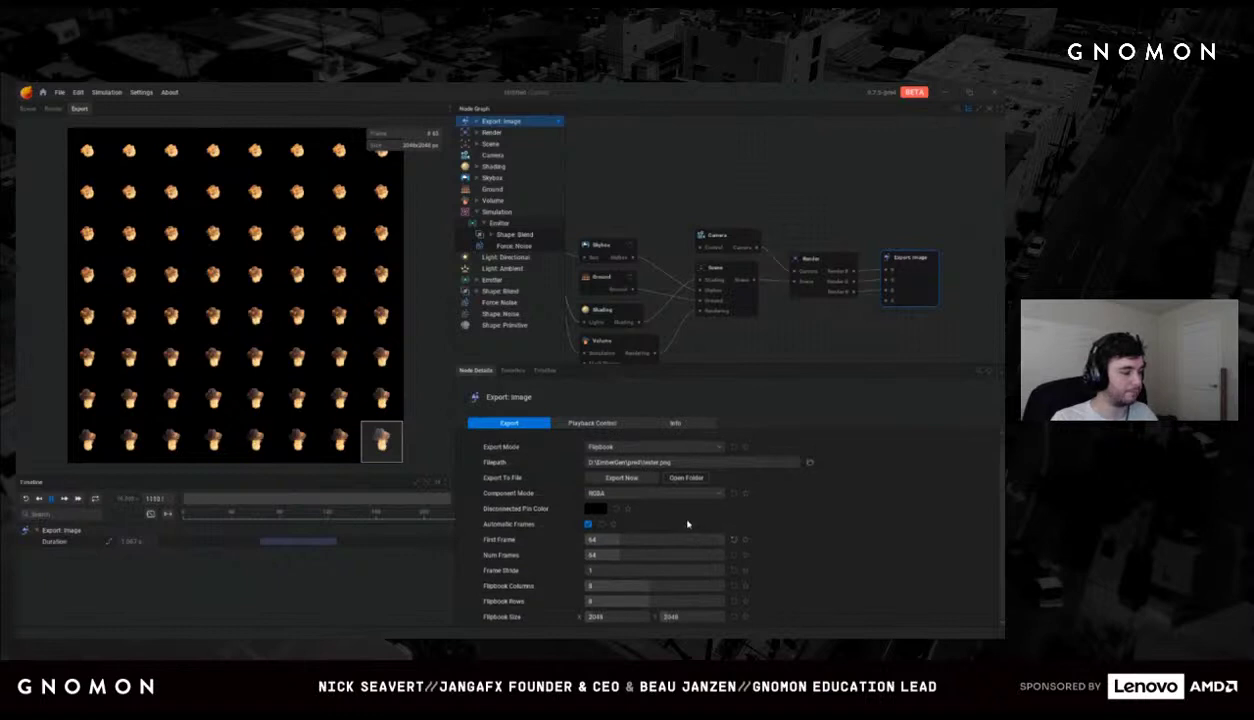
Step: Return the viewport to the scene view and hide the node list beside the node graph
{"action": "left_click", "coordinate": [788, 330]}
{"action": "left_click", "coordinate": [28, 108]}
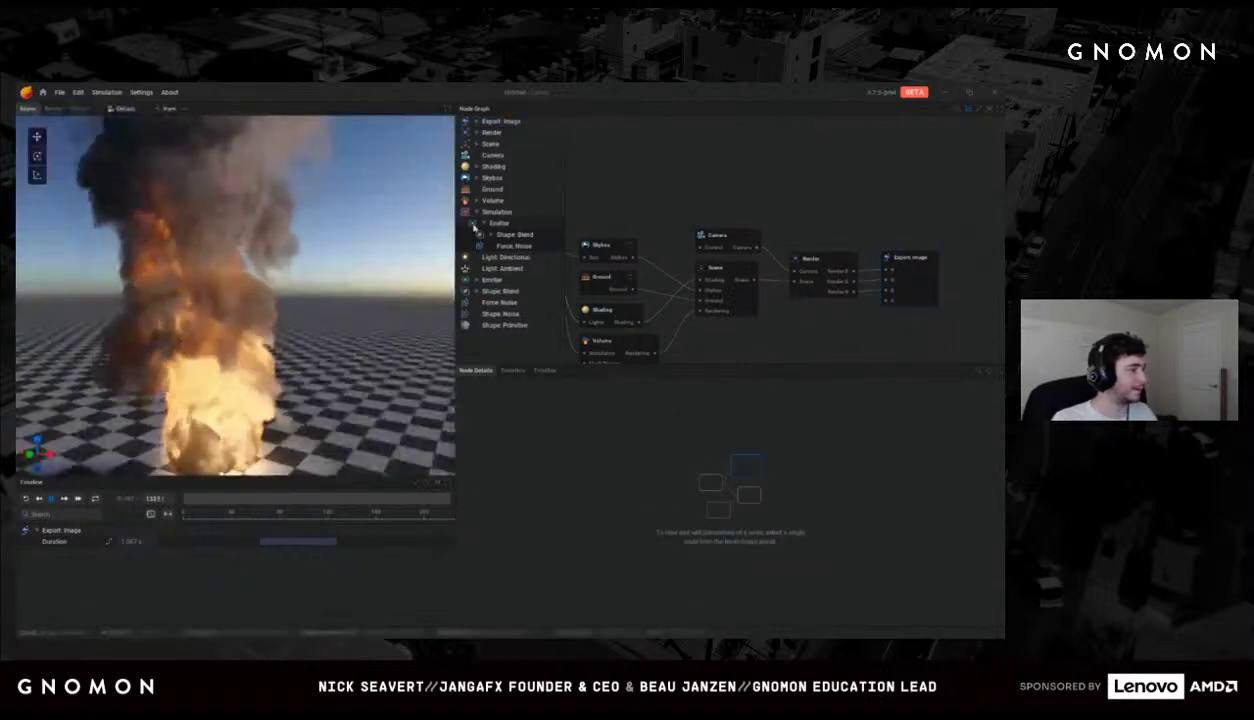
{"action": "scroll", "coordinate": [661, 179], "scroll_direction": "down", "scroll_amount": 3}
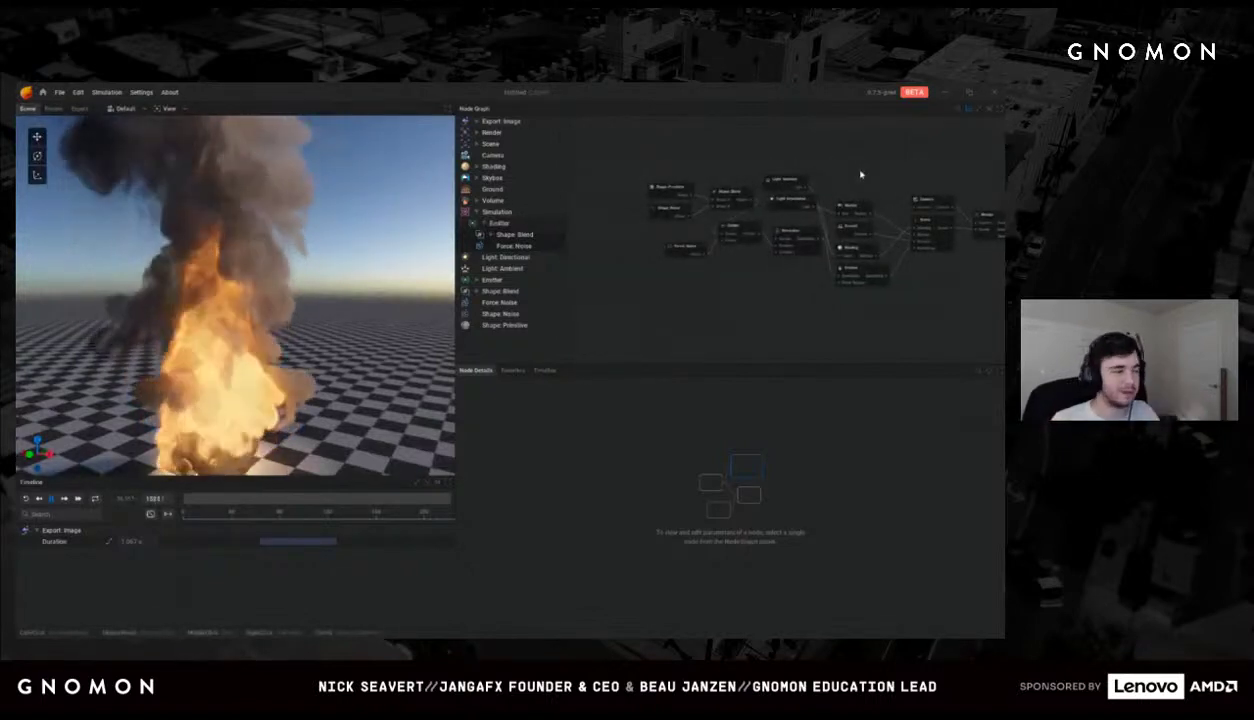
{"action": "scroll", "coordinate": [858, 176], "scroll_direction": "up", "scroll_amount": 1}
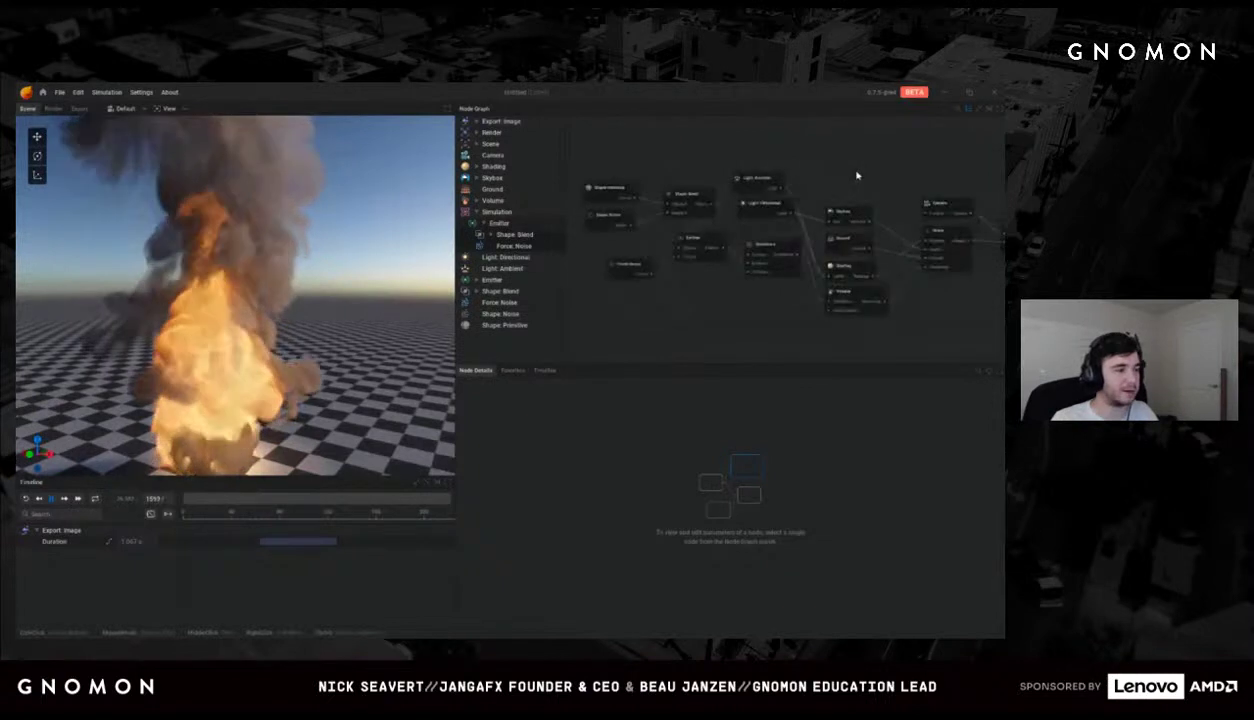
{"action": "left_click", "coordinate": [966, 116]}
{"action": "scroll", "coordinate": [840, 196], "scroll_direction": "up", "scroll_amount": 2}
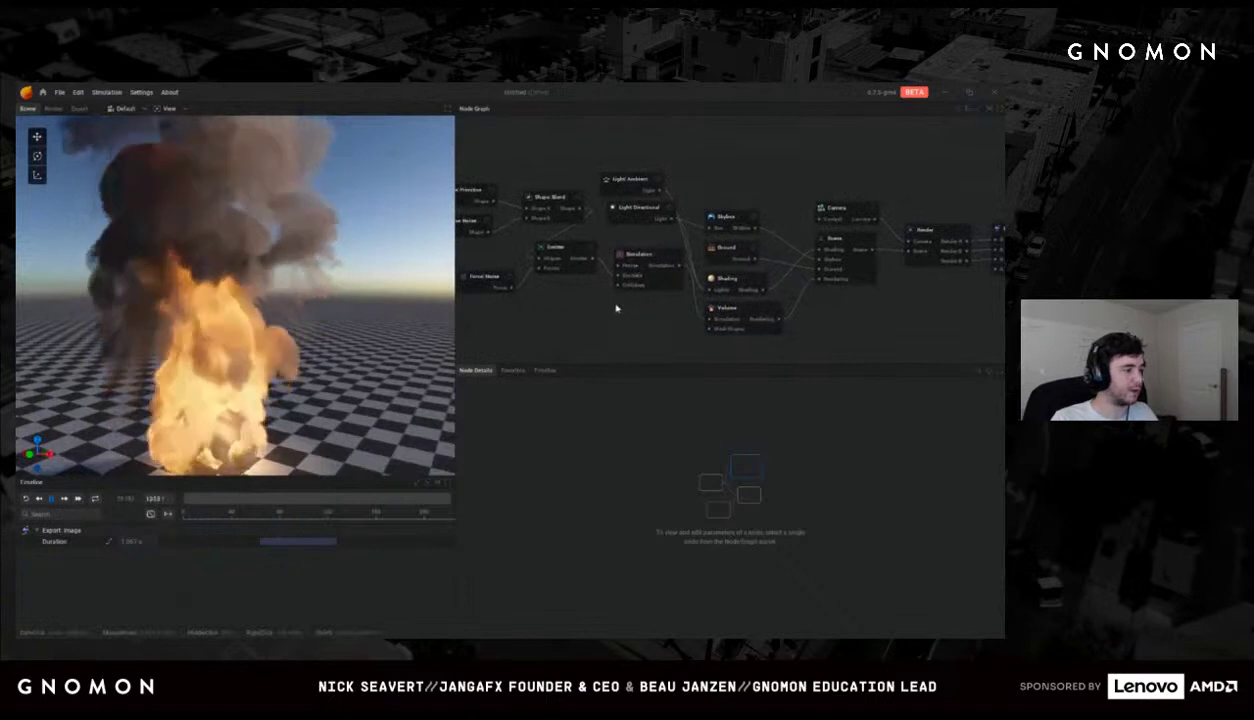
Step: Start a new default project without saving the current changes
{"action": "left_click", "coordinate": [60, 92]}
{"action": "left_click", "coordinate": [66, 109]}
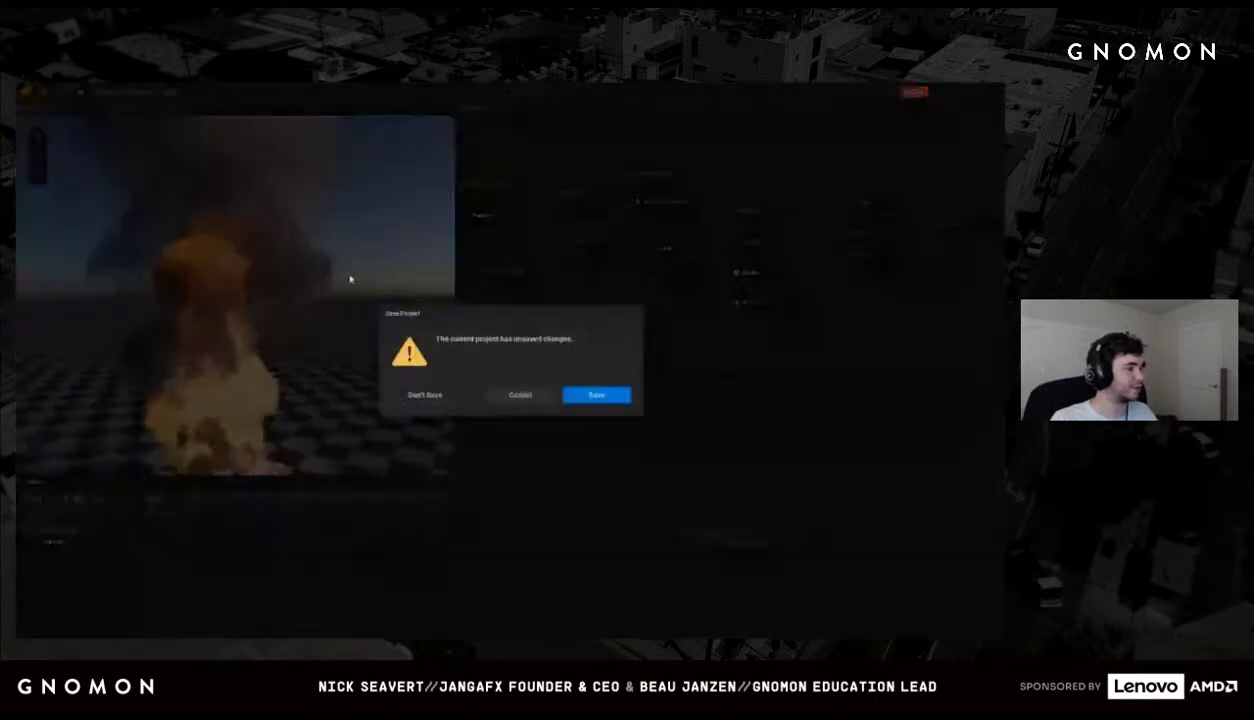
{"action": "left_click", "coordinate": [428, 395]}
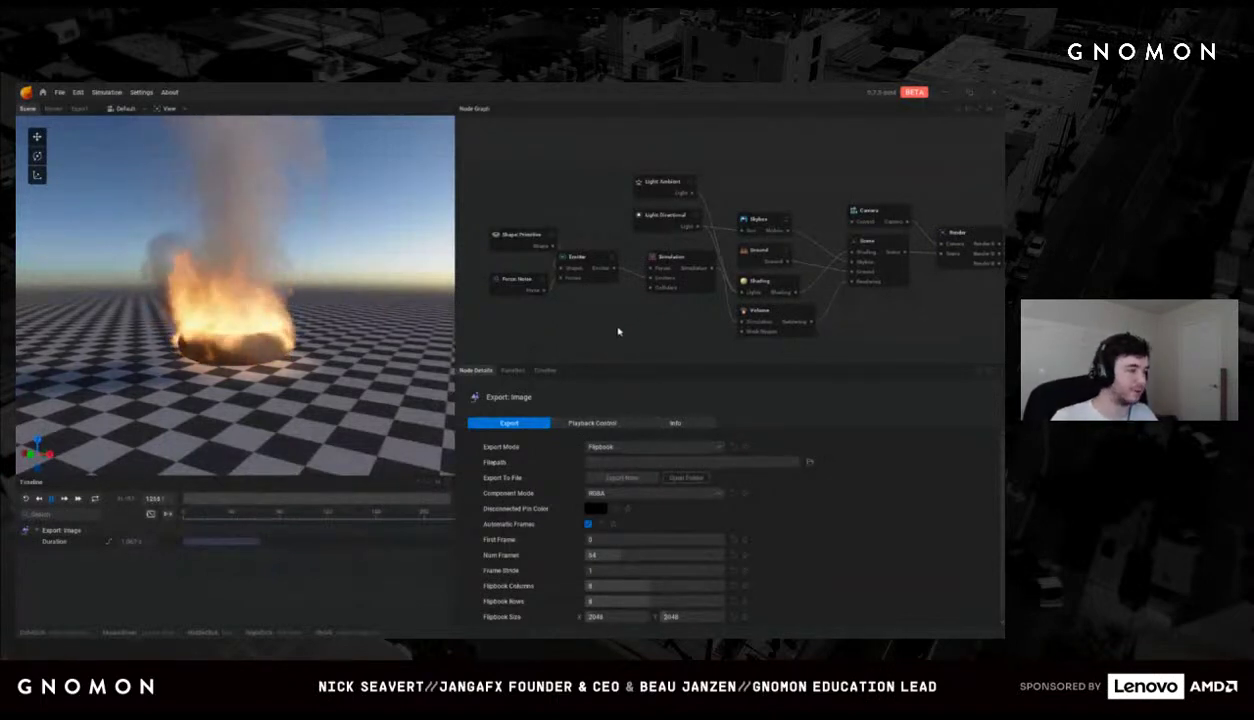
Step: Set the Emitter's fuel emission mode to No Emission
{"action": "left_click", "coordinate": [612, 257]}
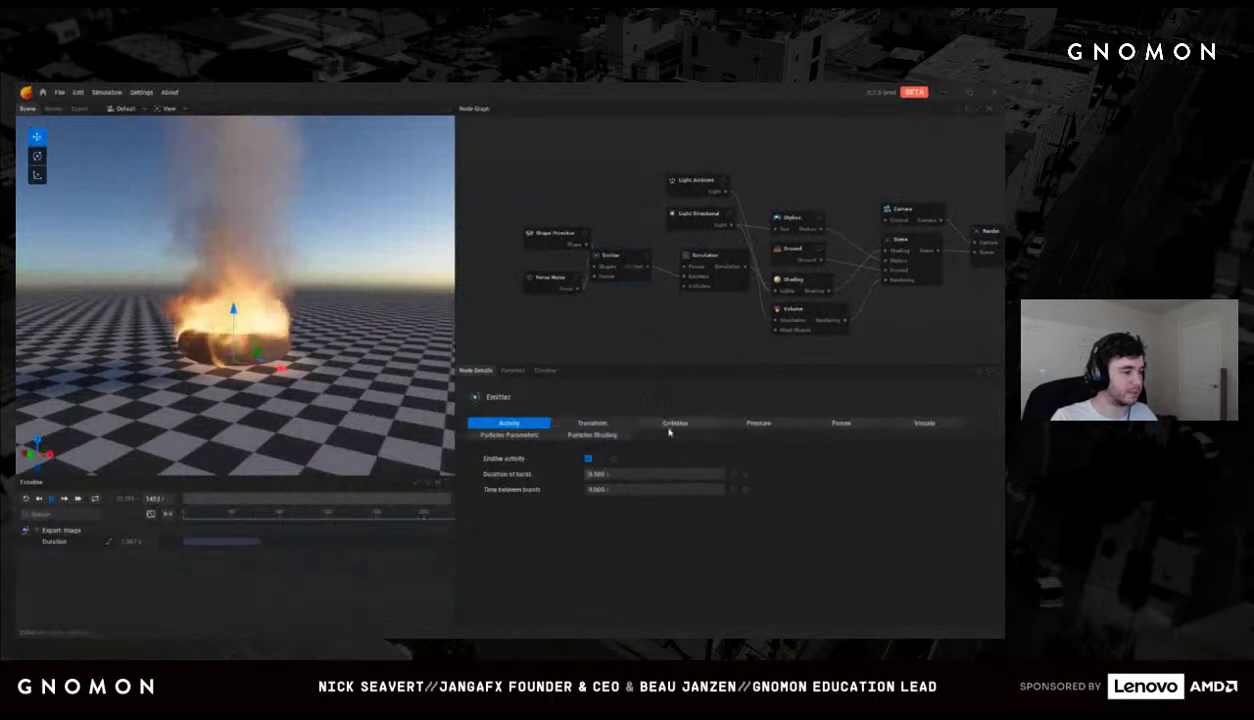
{"action": "left_click", "coordinate": [712, 424]}
{"action": "left_click", "coordinate": [625, 474]}
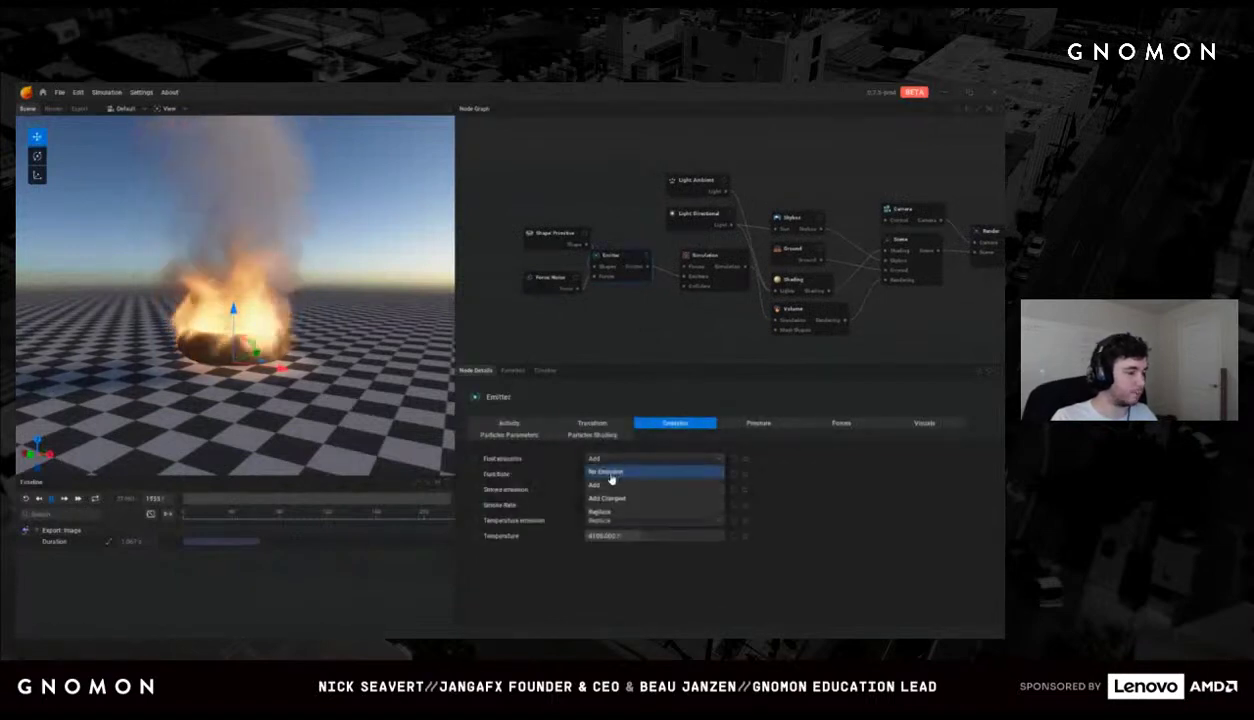
{"action": "left_click", "coordinate": [608, 477]}
{"action": "left_click_drag", "start_coordinate": [364, 363], "coordinate": [246, 309]}
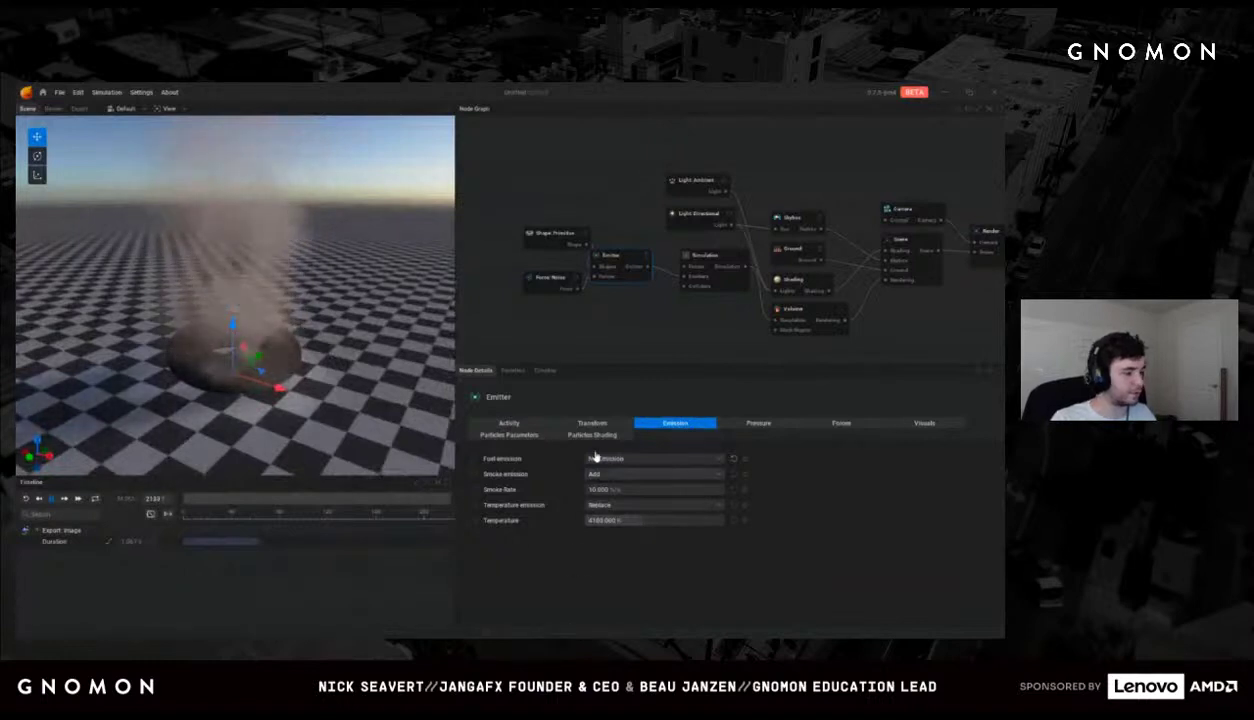
Step: Change the Shape Primitive node's type to Sphere
{"action": "left_click", "coordinate": [555, 233]}
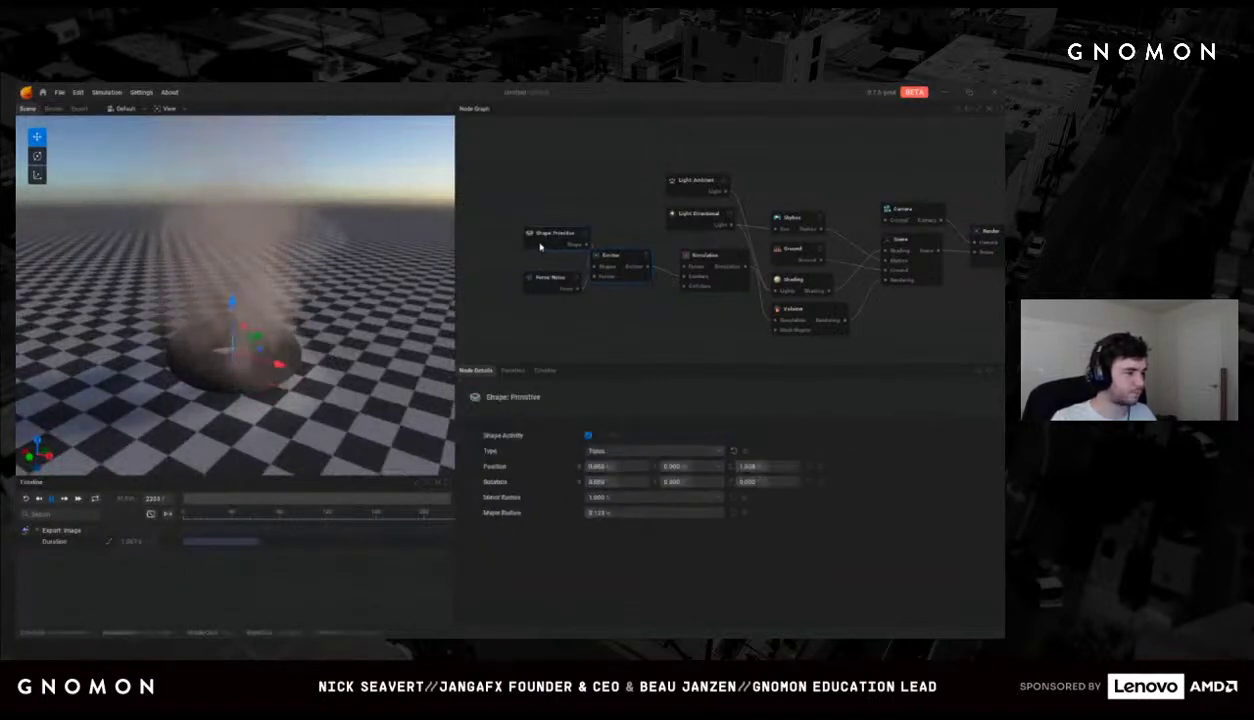
{"action": "left_click", "coordinate": [624, 451]}
{"action": "left_click", "coordinate": [600, 456]}
Step: Combine the Shape Primitive with a new Shape Noise through a new Shape Blend, and connect the blend to the Emitter
{"action": "middle_click_drag", "start_coordinate": [560, 250], "coordinate": [584, 279]}
{"action": "left_click_drag", "start_coordinate": [601, 275], "coordinate": [596, 230]}
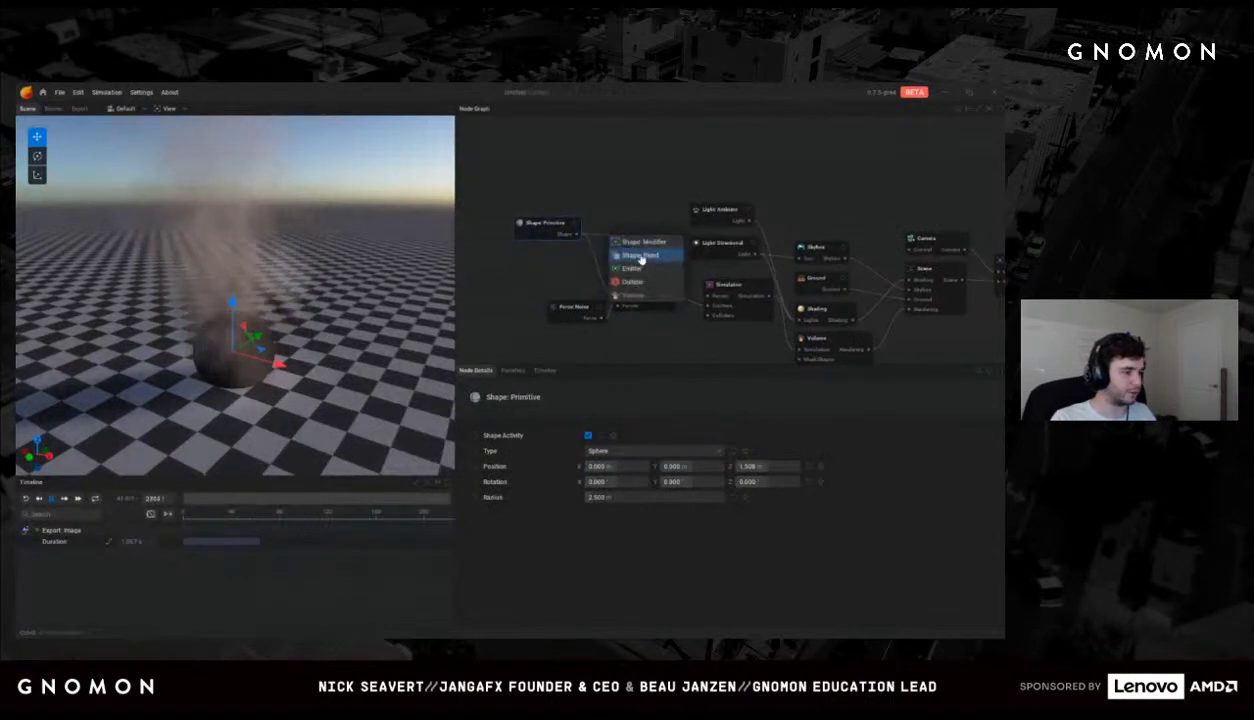
{"action": "left_click", "coordinate": [630, 252]}
{"action": "right_click", "coordinate": [572, 259]}
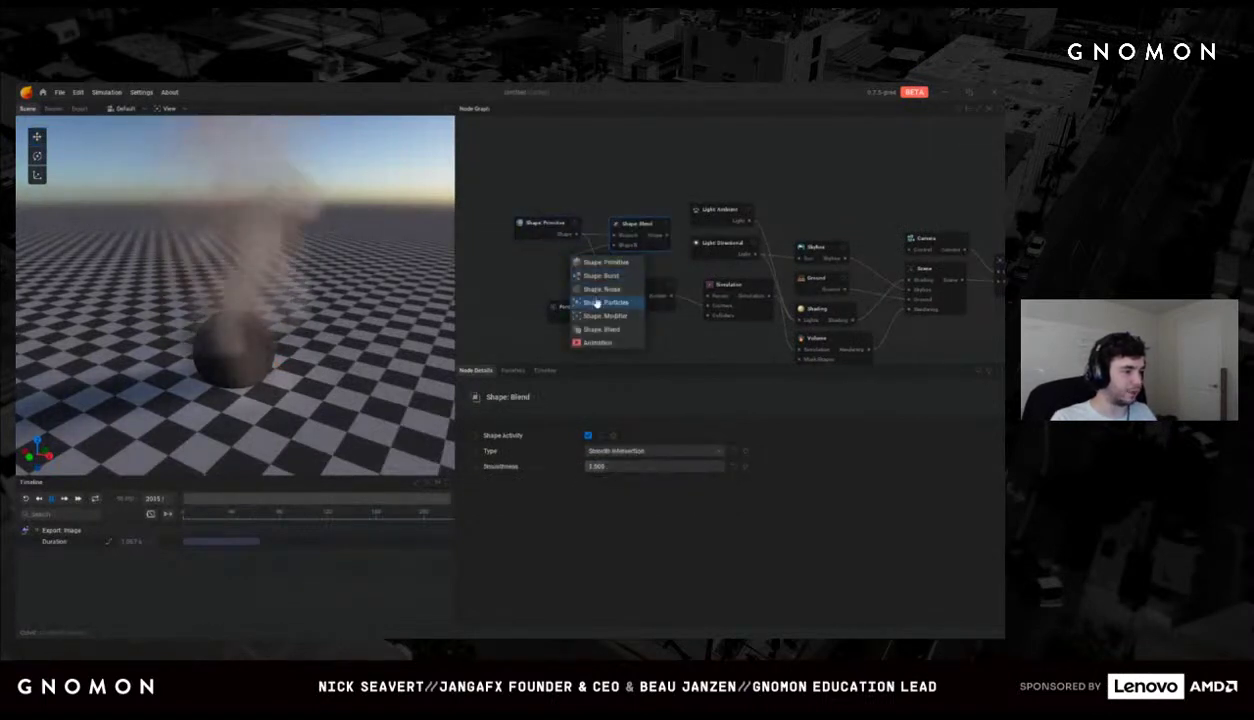
{"action": "left_click", "coordinate": [599, 302]}
{"action": "left_click_drag", "start_coordinate": [536, 252], "coordinate": [530, 220]}
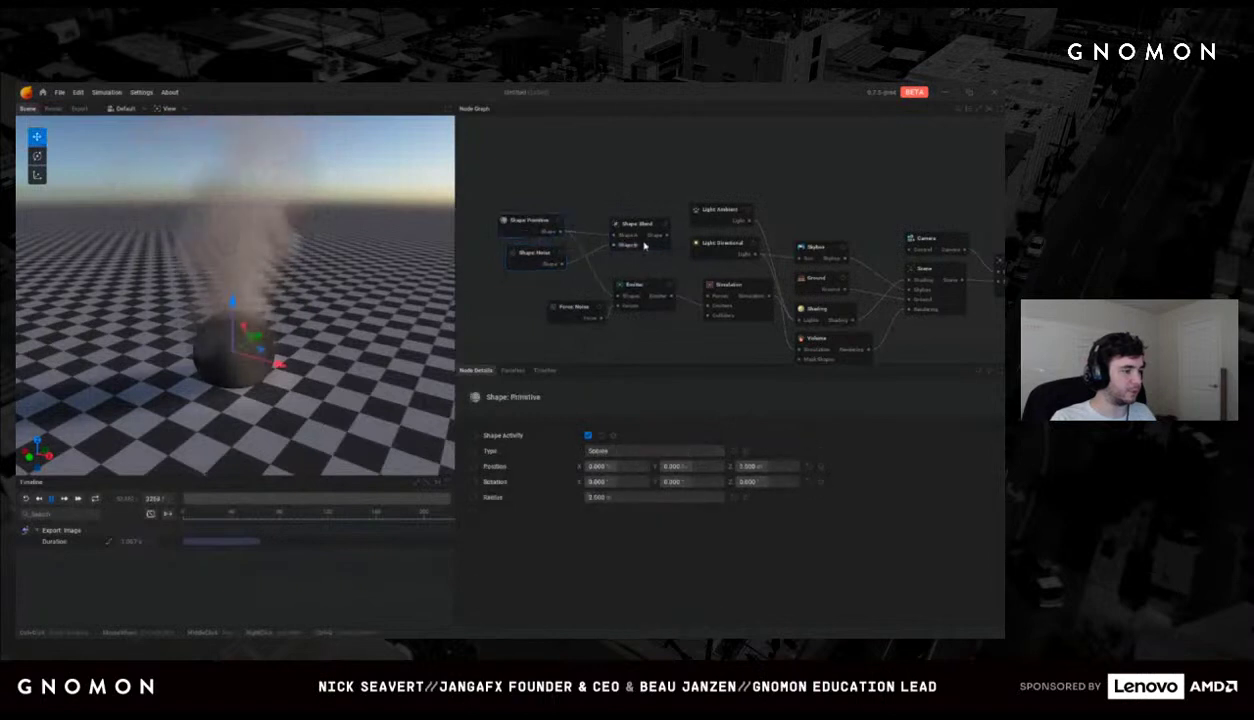
{"action": "left_click", "coordinate": [558, 288]}
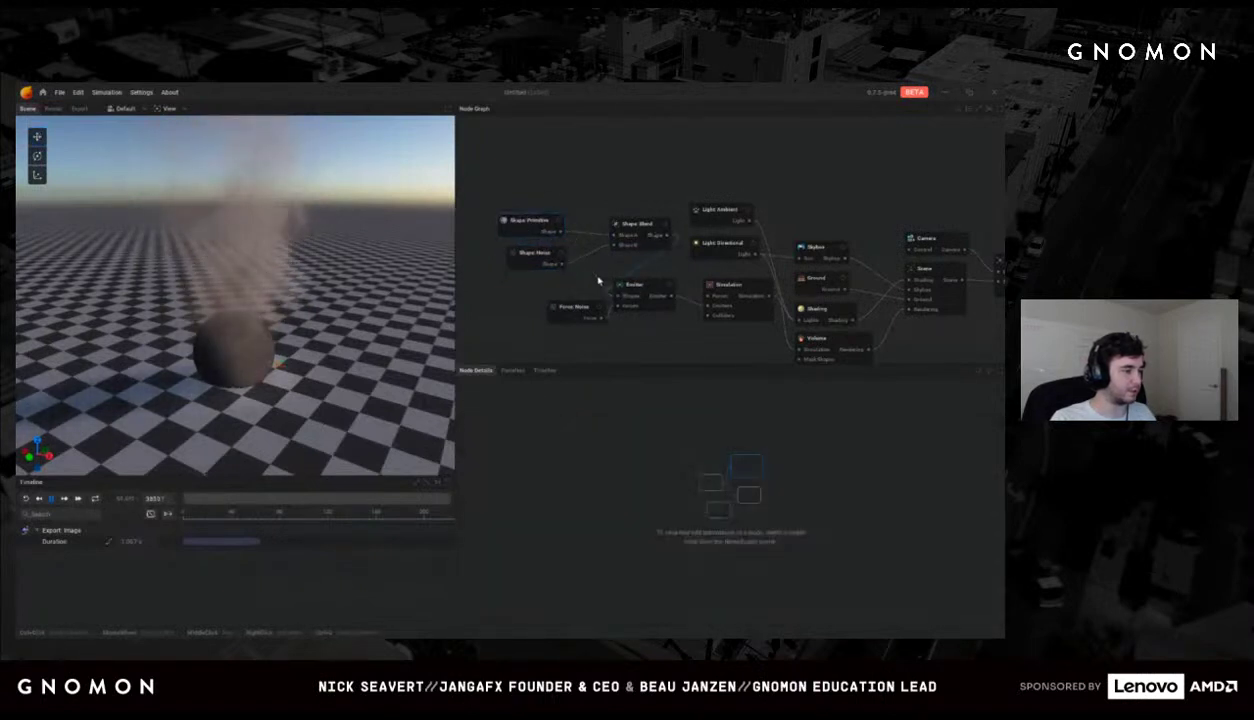
Step: Adjust the Shape Noise node's scale and octaves to 3, and raise its lacunarity and gain
{"action": "left_click", "coordinate": [525, 259]}
{"action": "left_click_drag", "start_coordinate": [614, 481], "coordinate": [615, 485]}
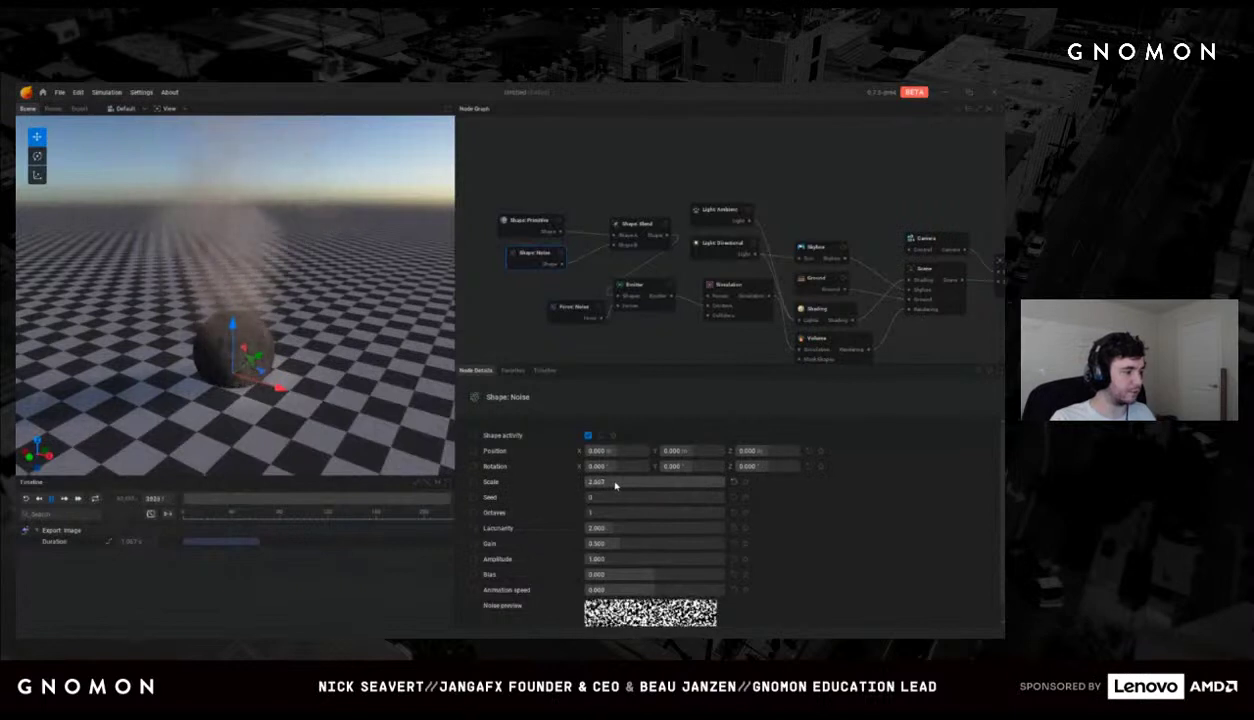
{"action": "left_click_drag", "start_coordinate": [635, 546], "coordinate": [619, 516]}
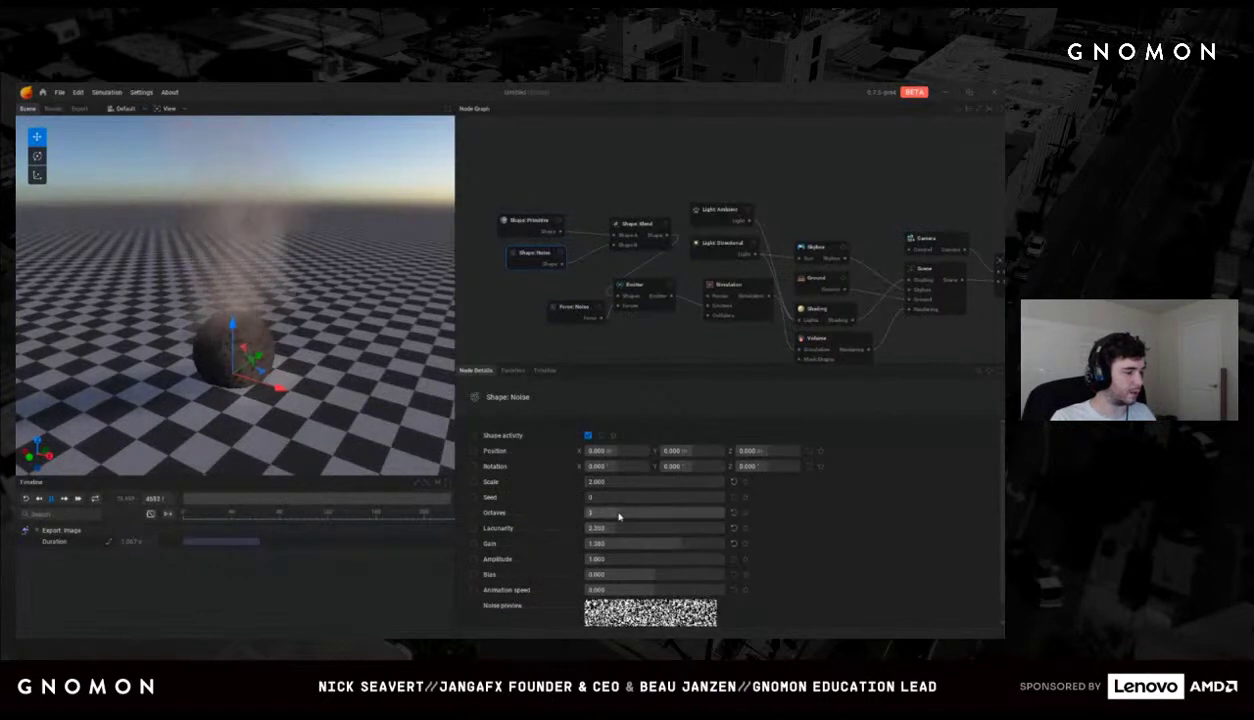
{"action": "scroll", "coordinate": [302, 358], "scroll_direction": "up", "scroll_amount": 5}
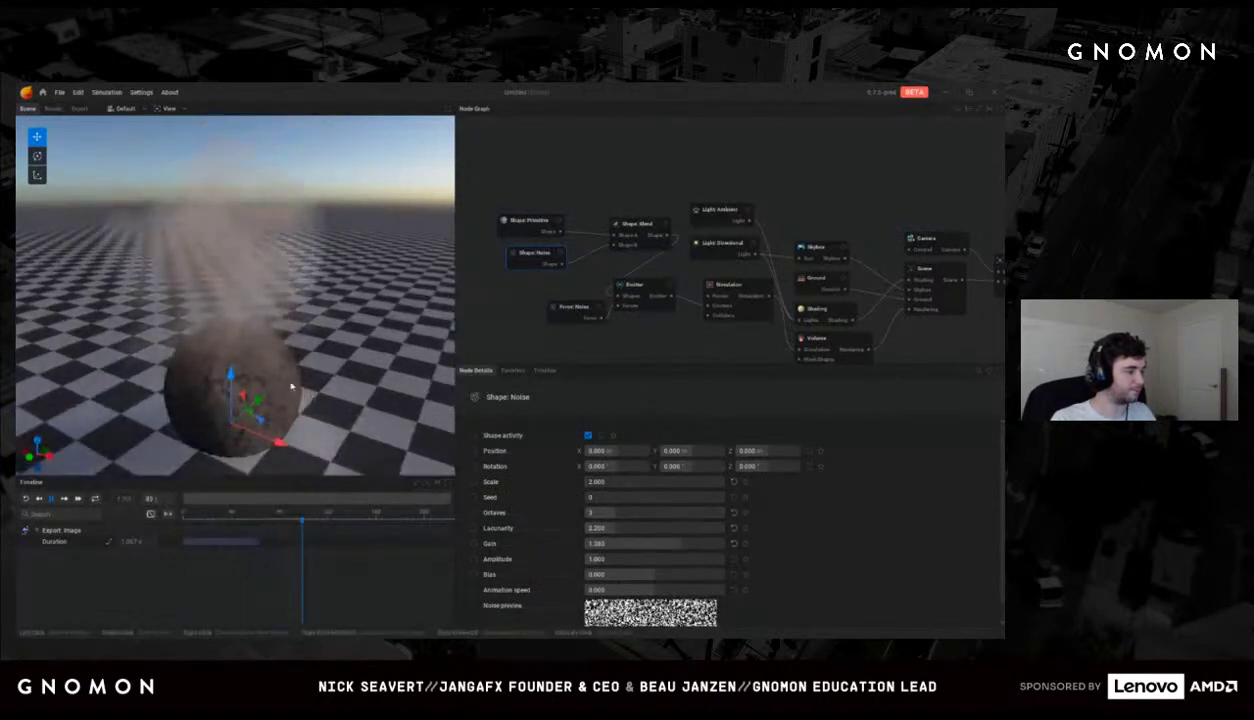
{"action": "scroll", "coordinate": [291, 387], "scroll_direction": "down", "scroll_amount": 3}
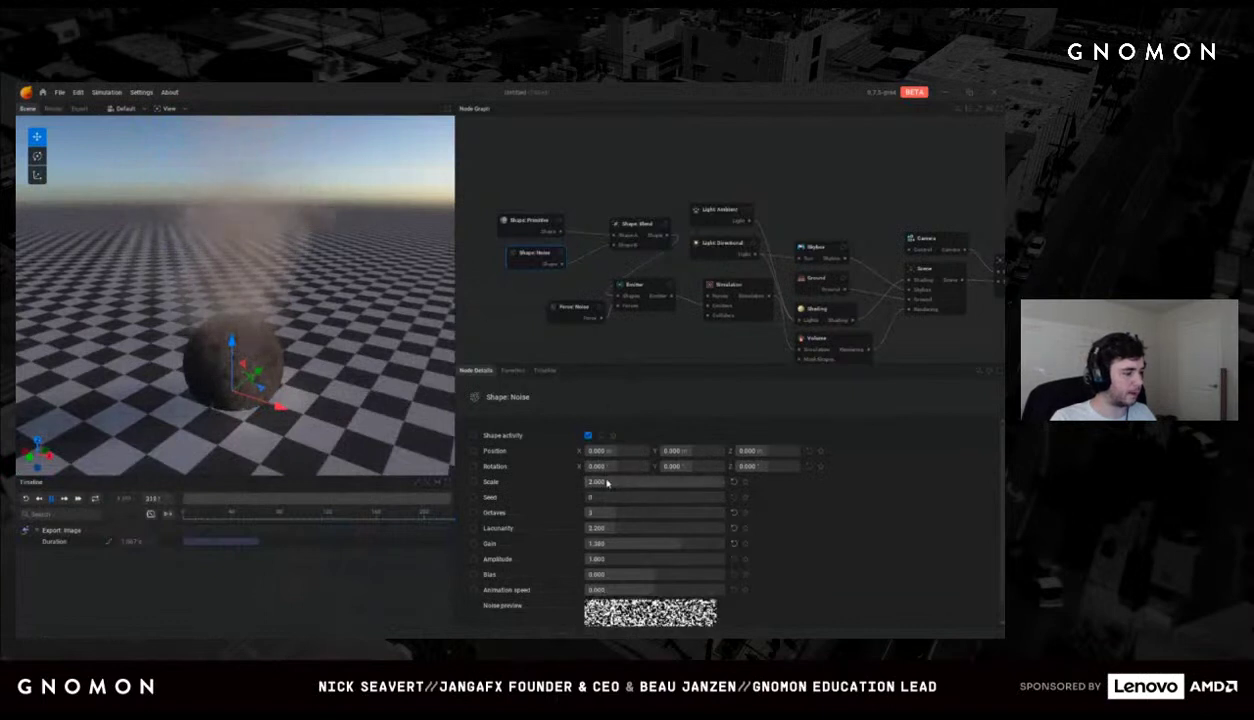
{"action": "left_click", "coordinate": [503, 298]}
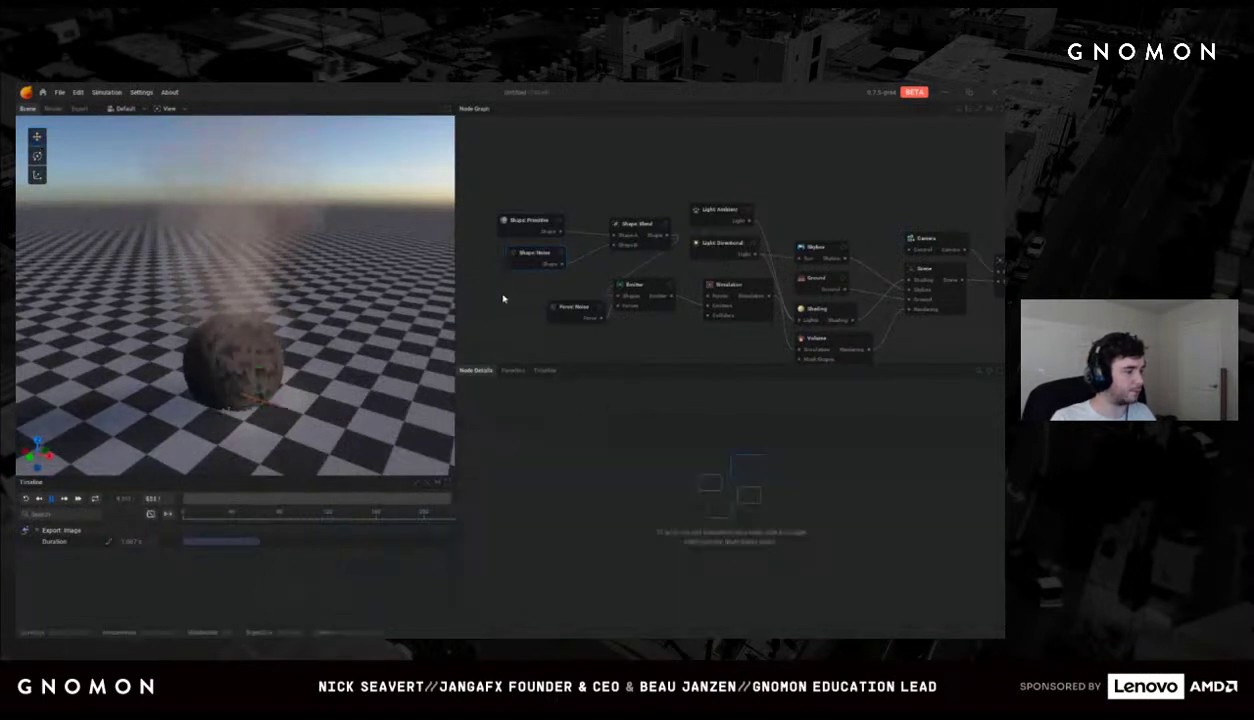
Step: Review the Emitter's Activity and Emission settings and the Modulator node types that can be added to the graph
{"action": "middle_click_drag", "start_coordinate": [531, 254], "coordinate": [663, 236]}
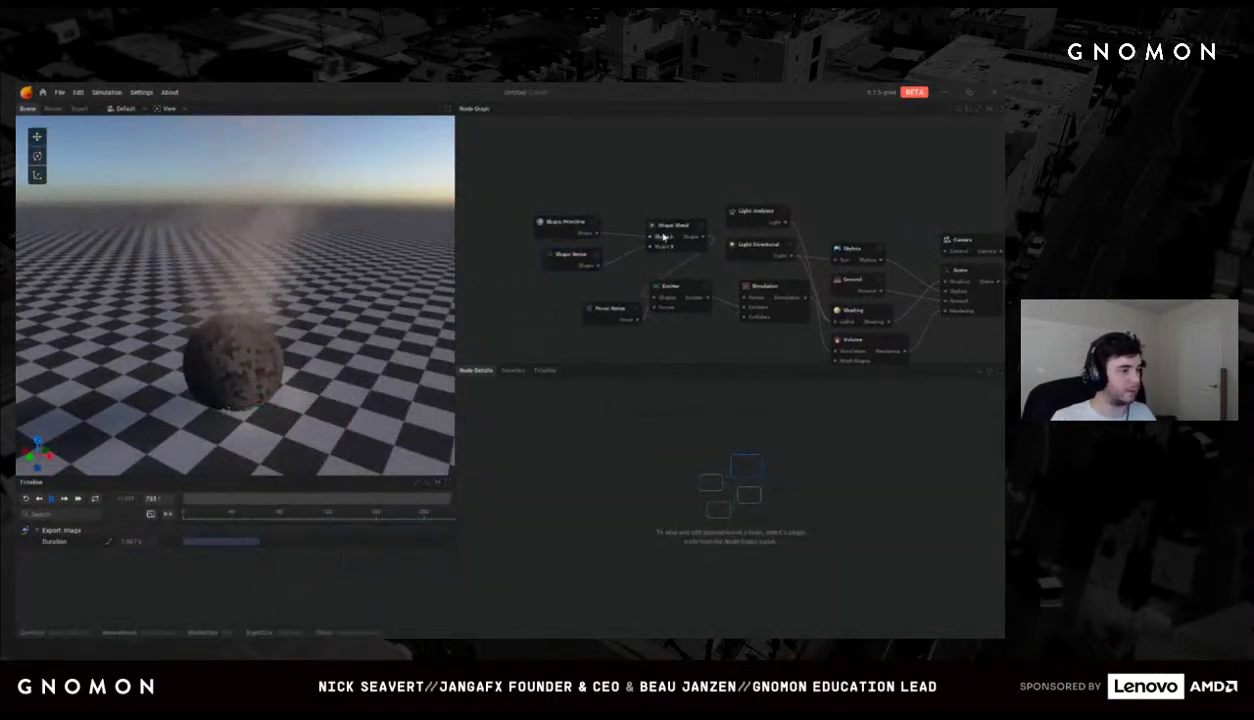
{"action": "left_click", "coordinate": [683, 296]}
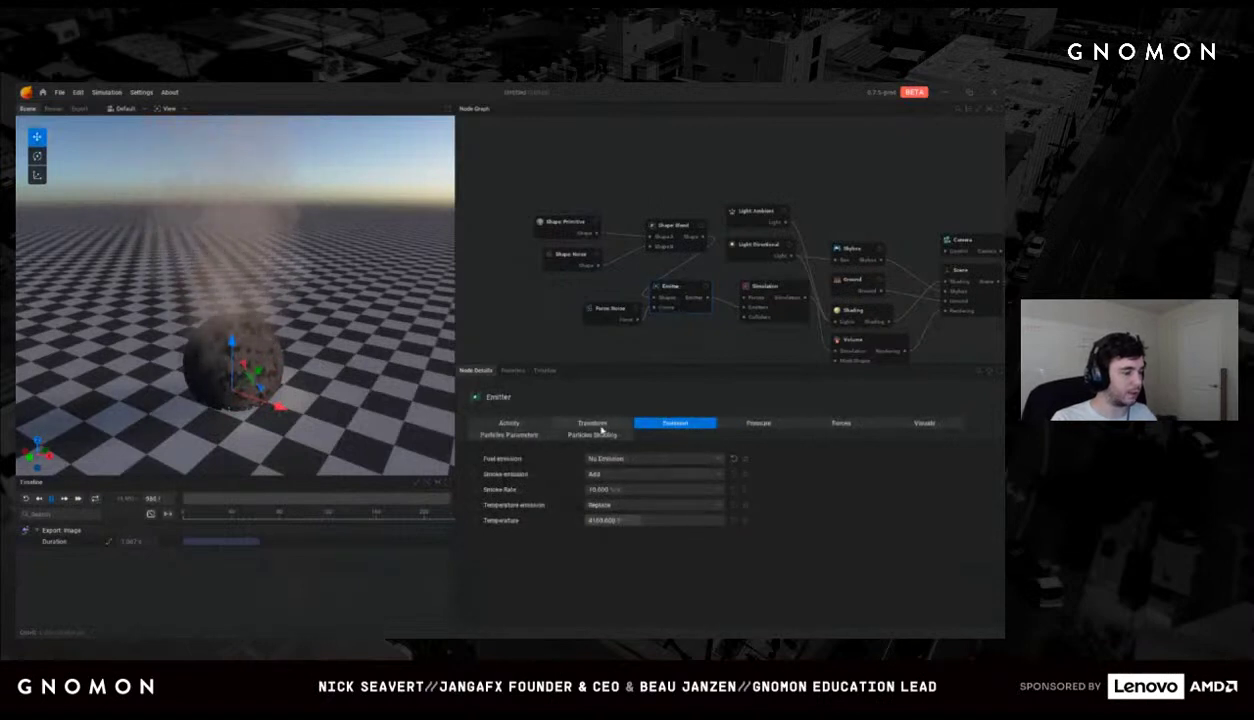
{"action": "left_click", "coordinate": [512, 424]}
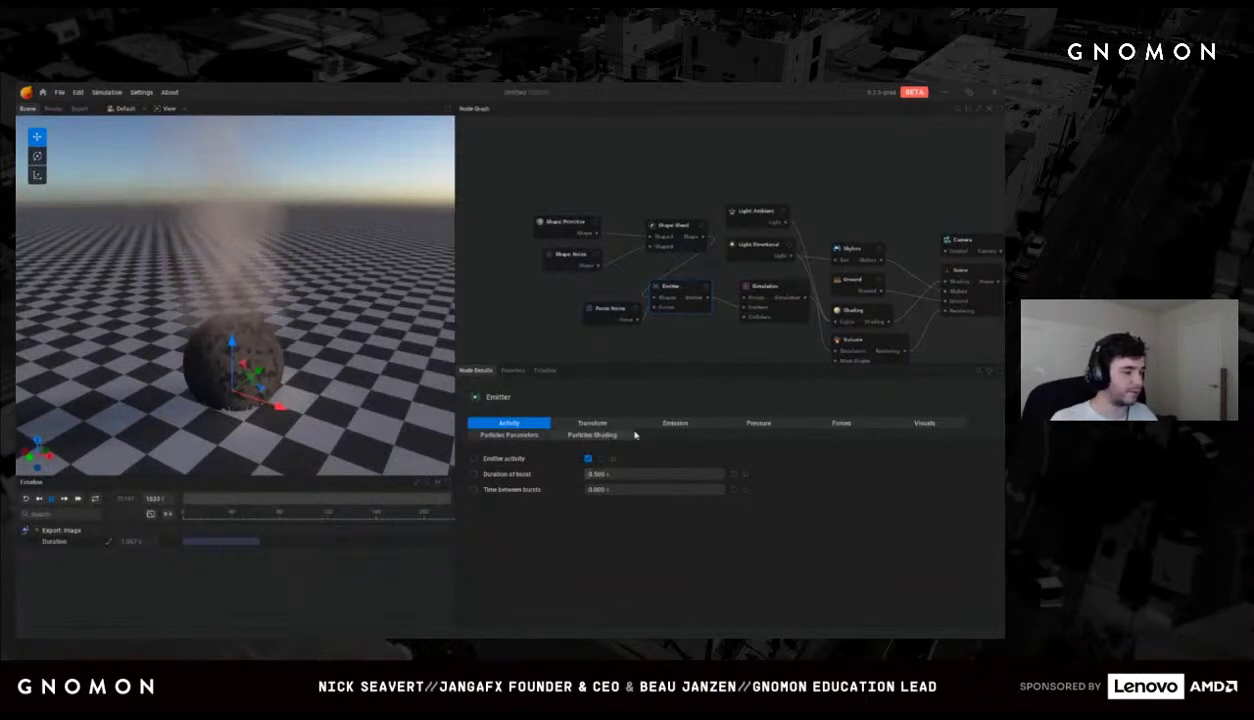
{"action": "left_click", "coordinate": [675, 424]}
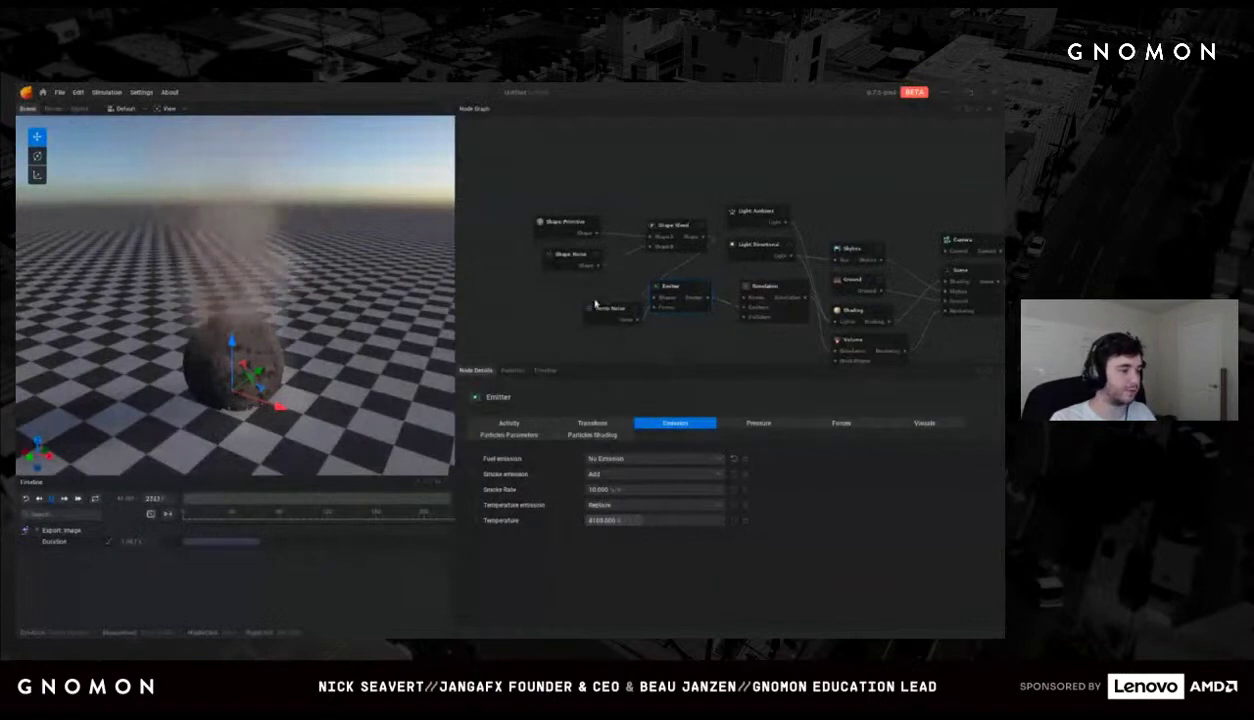
{"action": "right_click", "coordinate": [549, 285]}
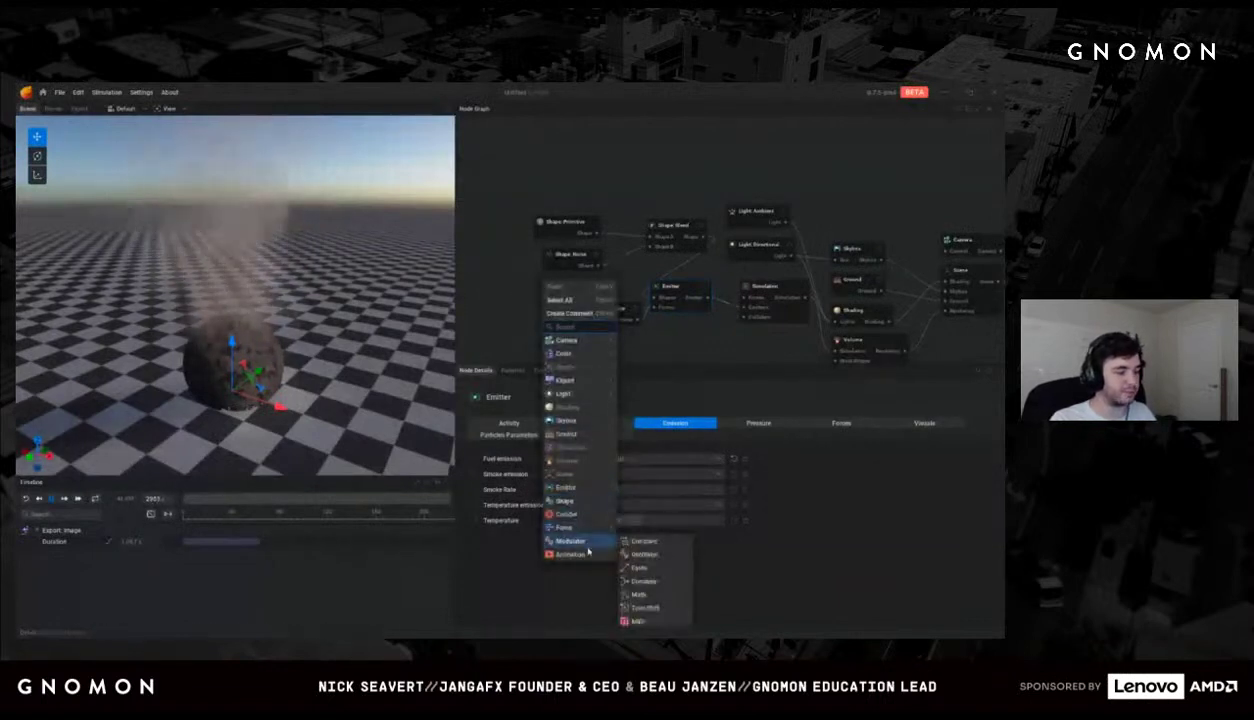
{"action": "mouse_move", "coordinate": [600, 554]}
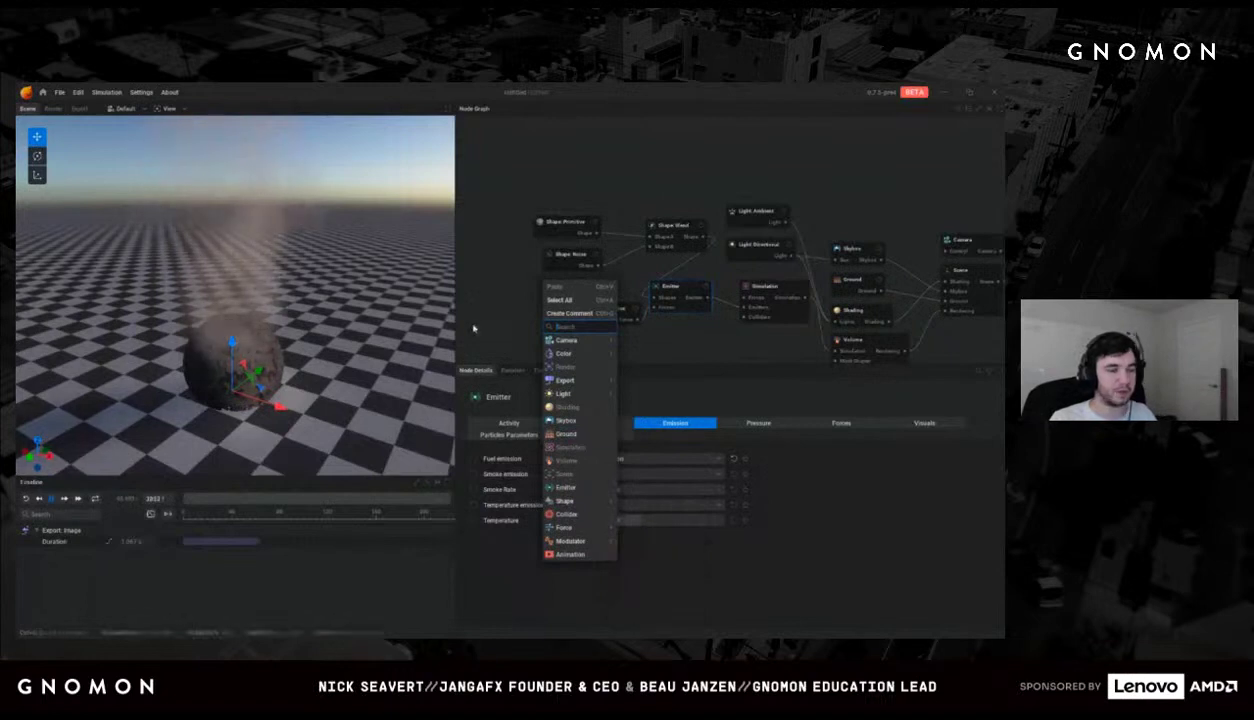
Step: Keyframe the Emitter's activity on the timeline as enabled at frame 0 and disabled at about frame 12
{"action": "left_click", "coordinate": [496, 271]}
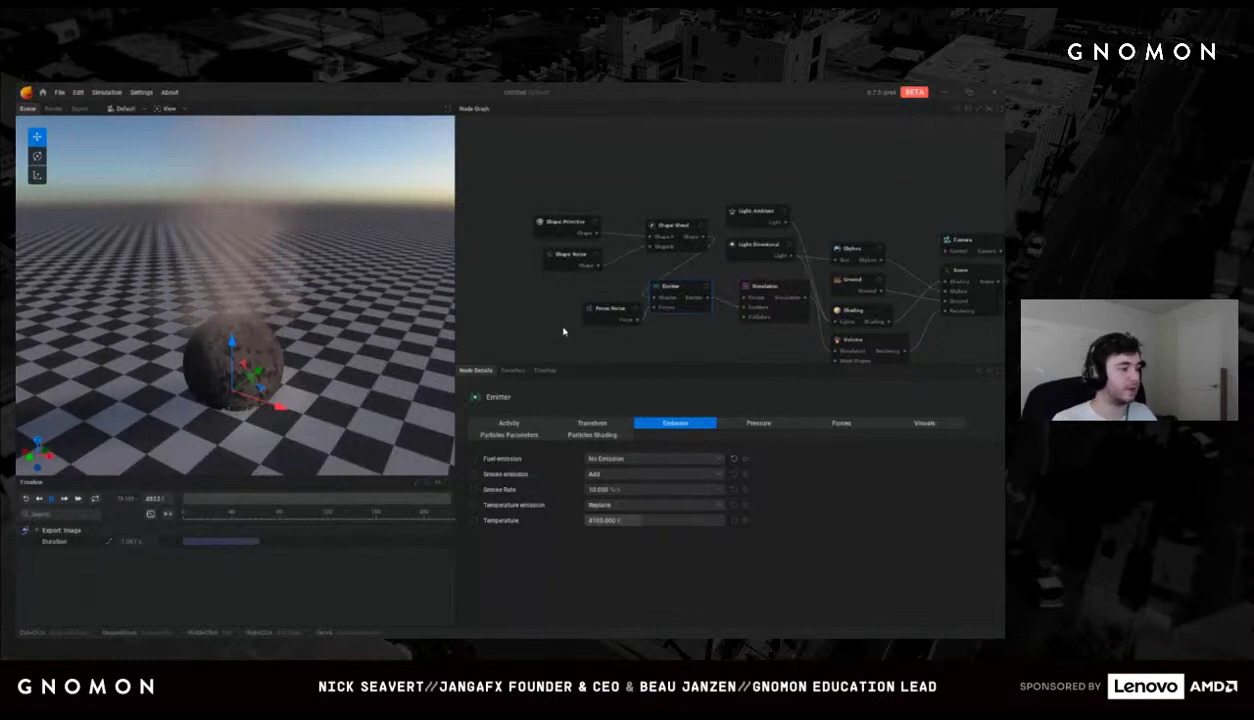
{"action": "left_click", "coordinate": [520, 423]}
{"action": "left_click", "coordinate": [475, 459]}
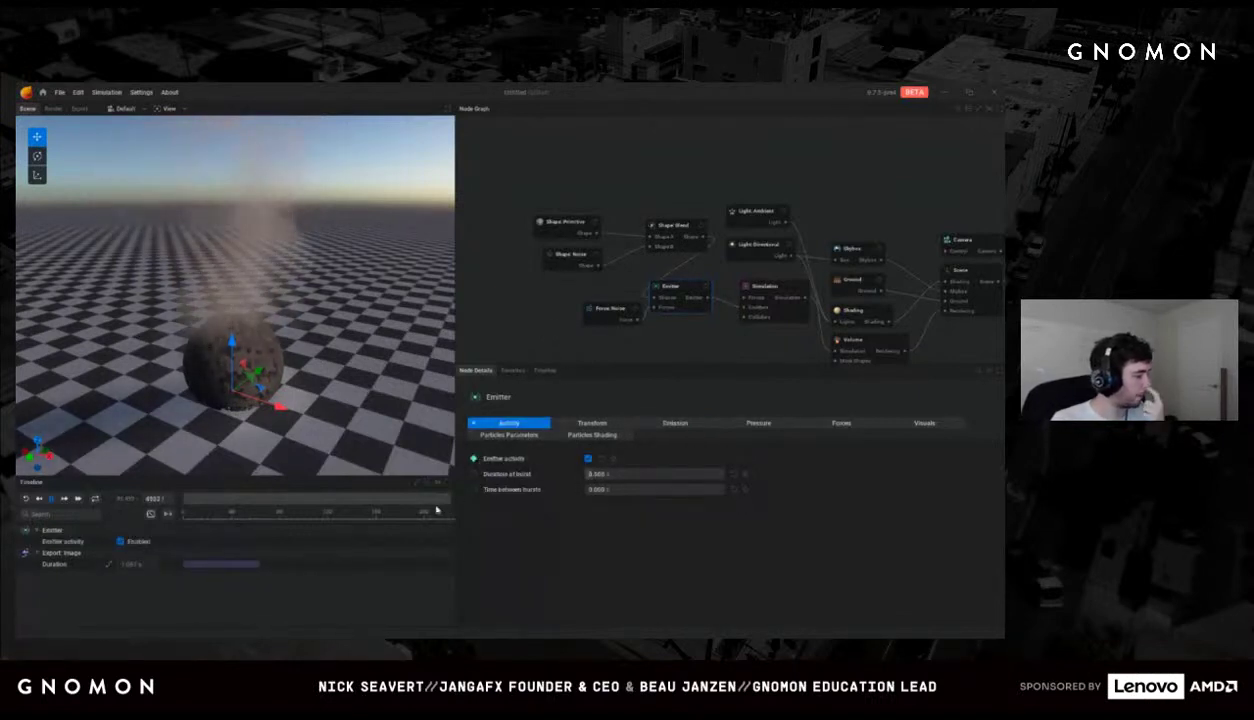
{"action": "left_click", "coordinate": [184, 541]}
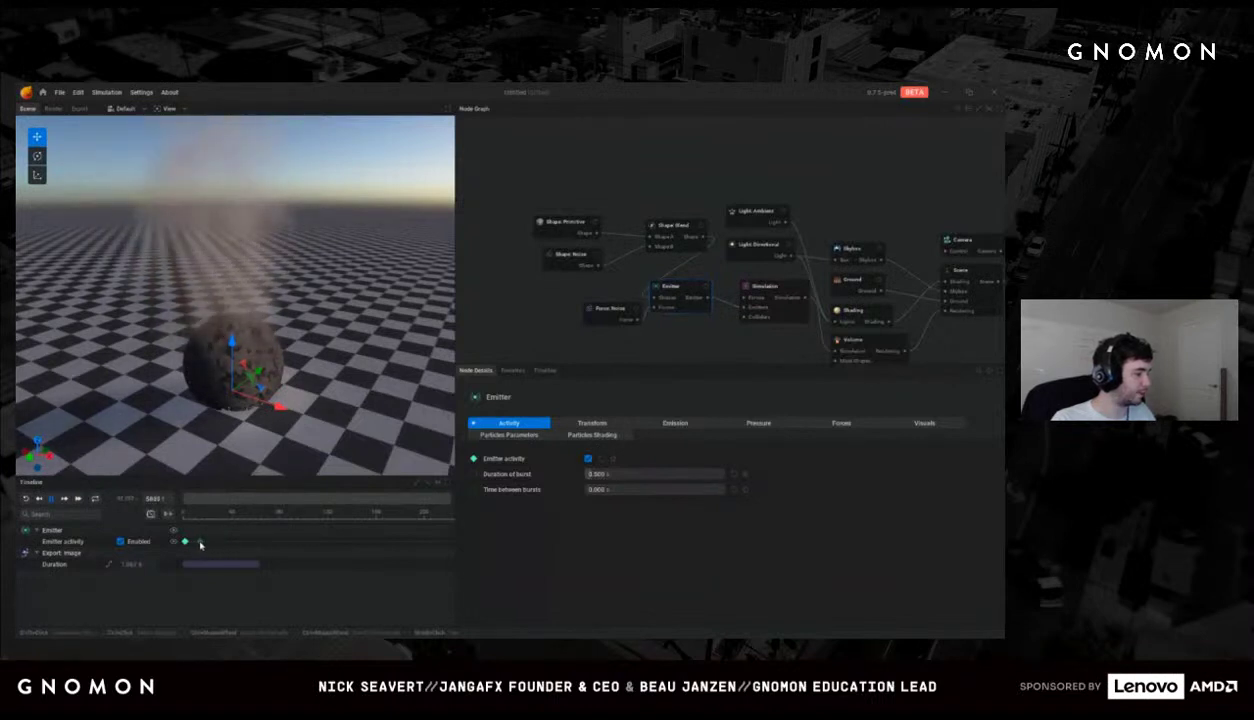
{"action": "left_click", "coordinate": [198, 541]}
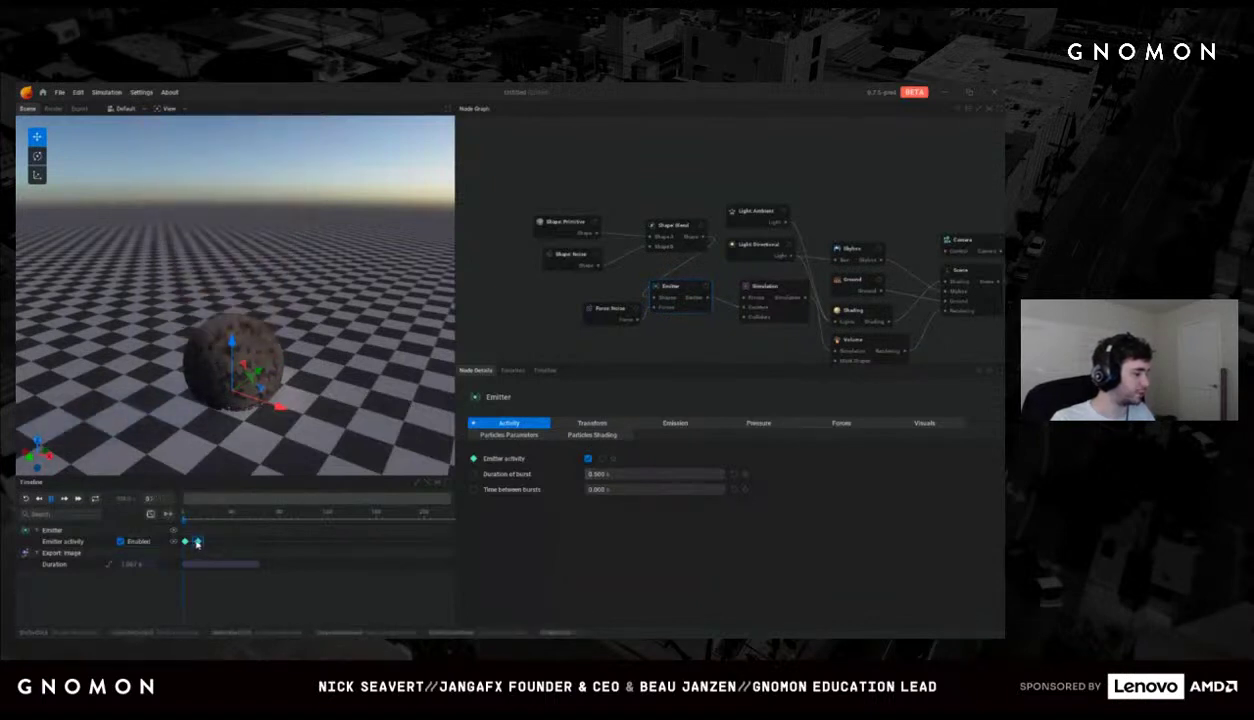
{"action": "left_click", "coordinate": [120, 541]}
{"action": "left_click", "coordinate": [510, 294]}
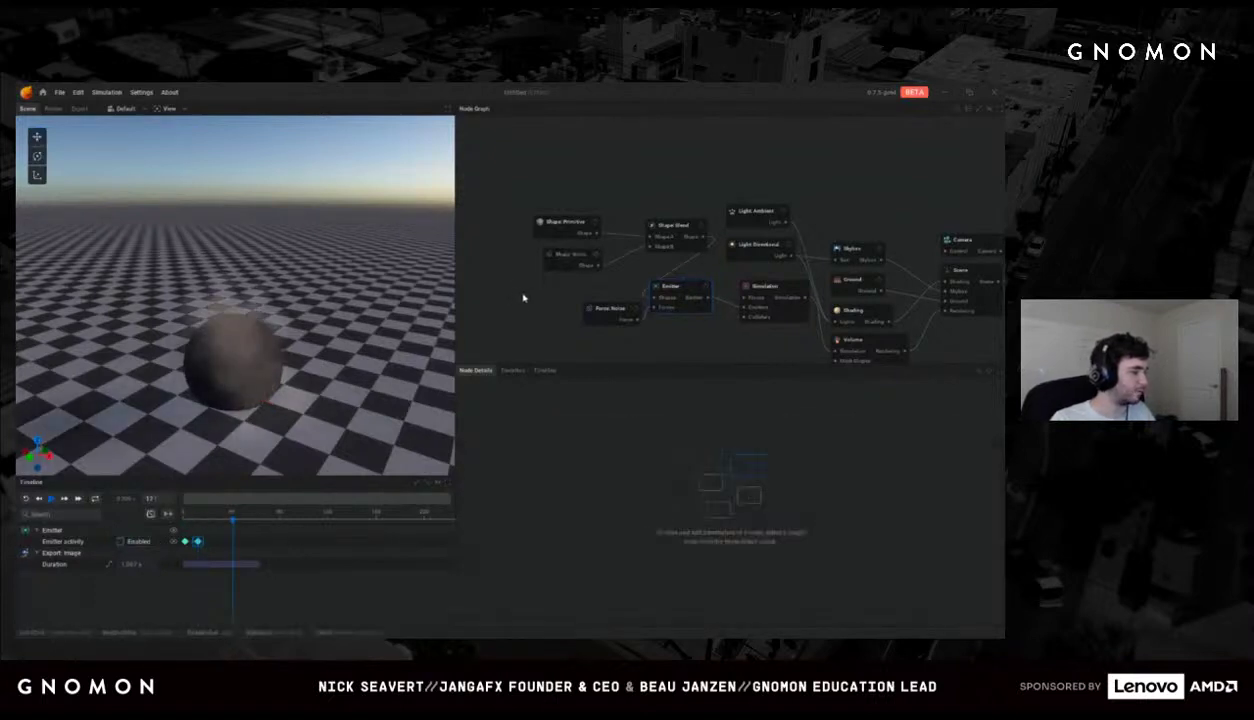
Step: Raise the Emitter's smoke rate to about 415
{"action": "left_click", "coordinate": [668, 288]}
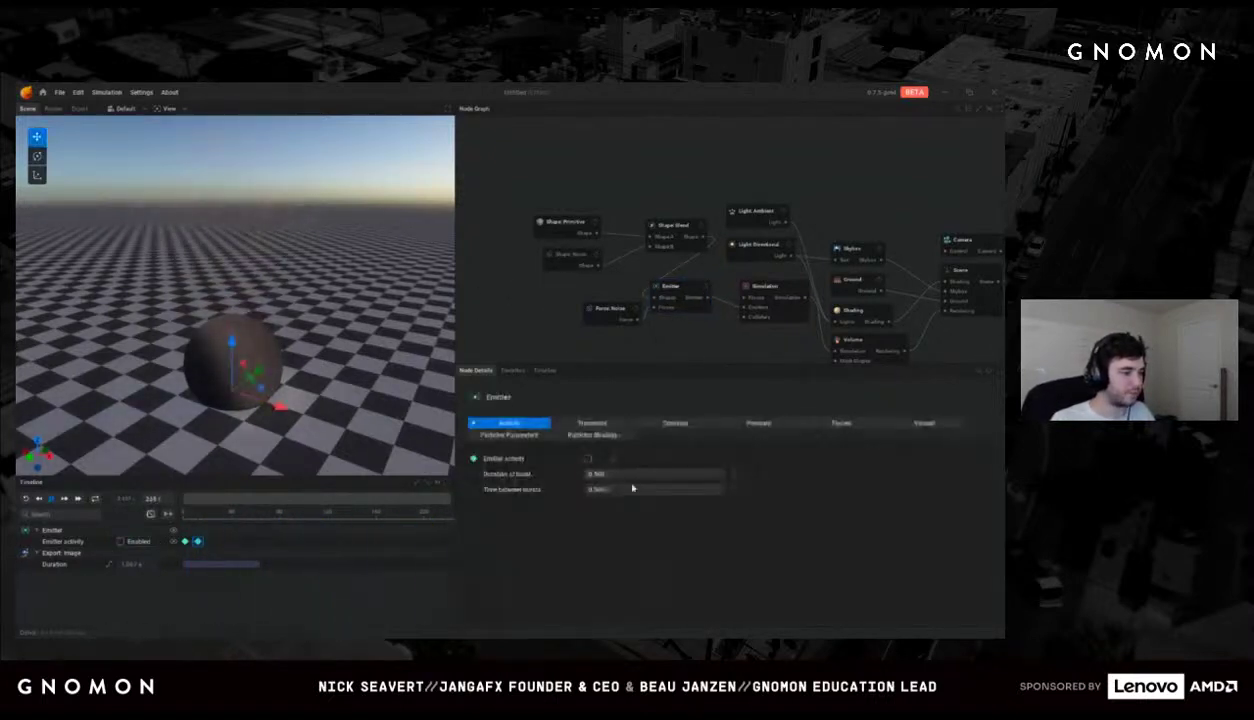
{"action": "left_click", "coordinate": [673, 423]}
{"action": "mouse_move", "coordinate": [606, 492]}
{"action": "left_mouse_down"}
{"action": "mouse_move", "coordinate": [568, 479]}
{"action": "mouse_move", "coordinate": [621, 496]}
{"action": "left_mouse_up"}
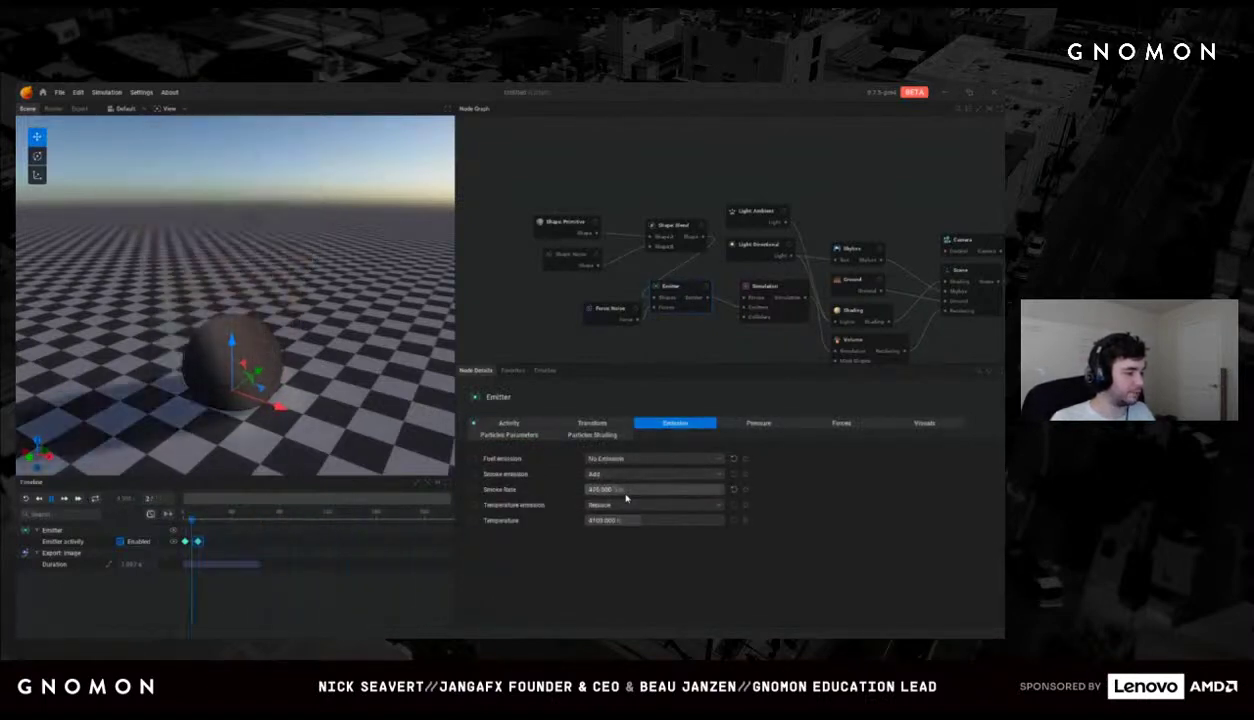
{"action": "middle_click_drag", "start_coordinate": [572, 293], "coordinate": [599, 297]}
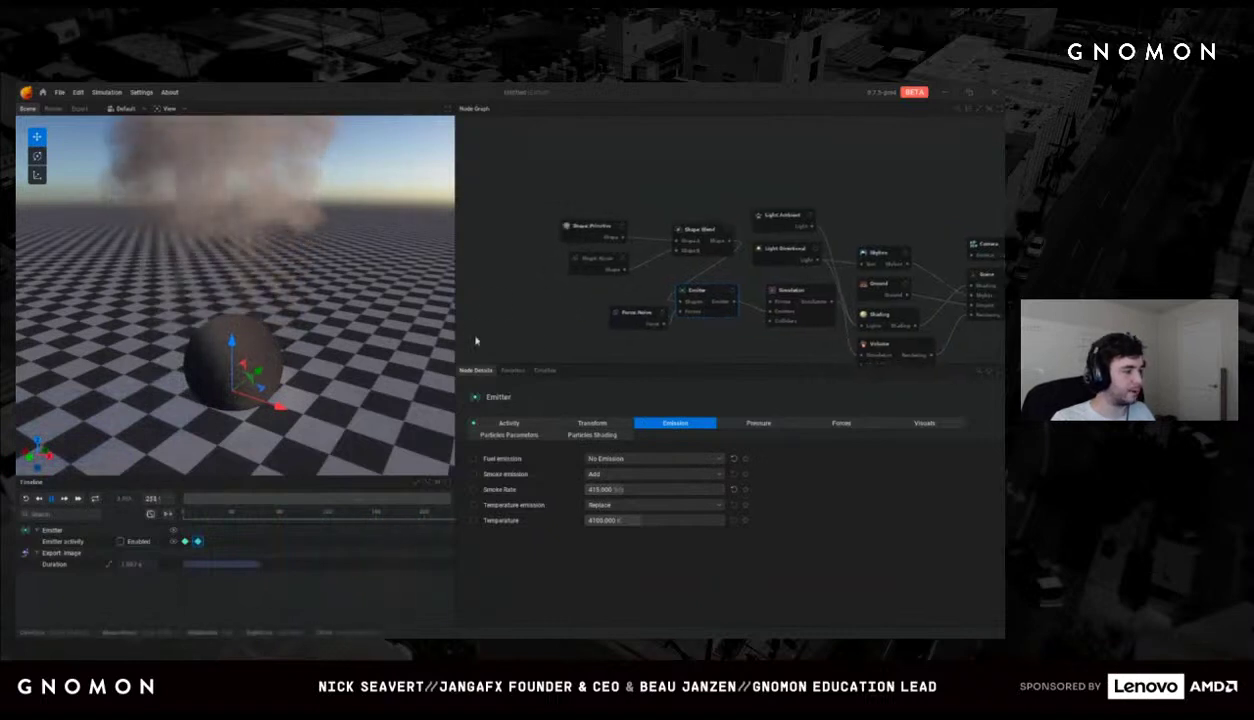
Step: Set the Emitter's Y position to 0 in its transform
{"action": "left_click", "coordinate": [505, 423]}
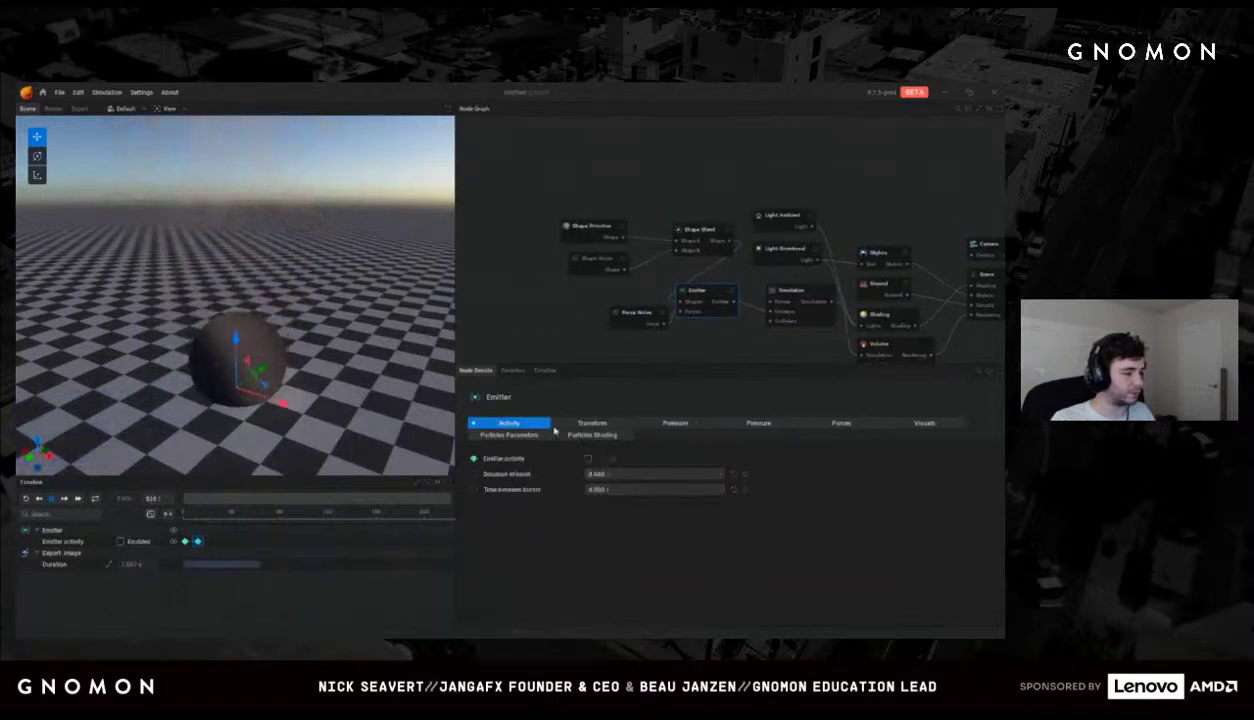
{"action": "left_click", "coordinate": [591, 424]}
{"action": "left_click", "coordinate": [694, 458]}
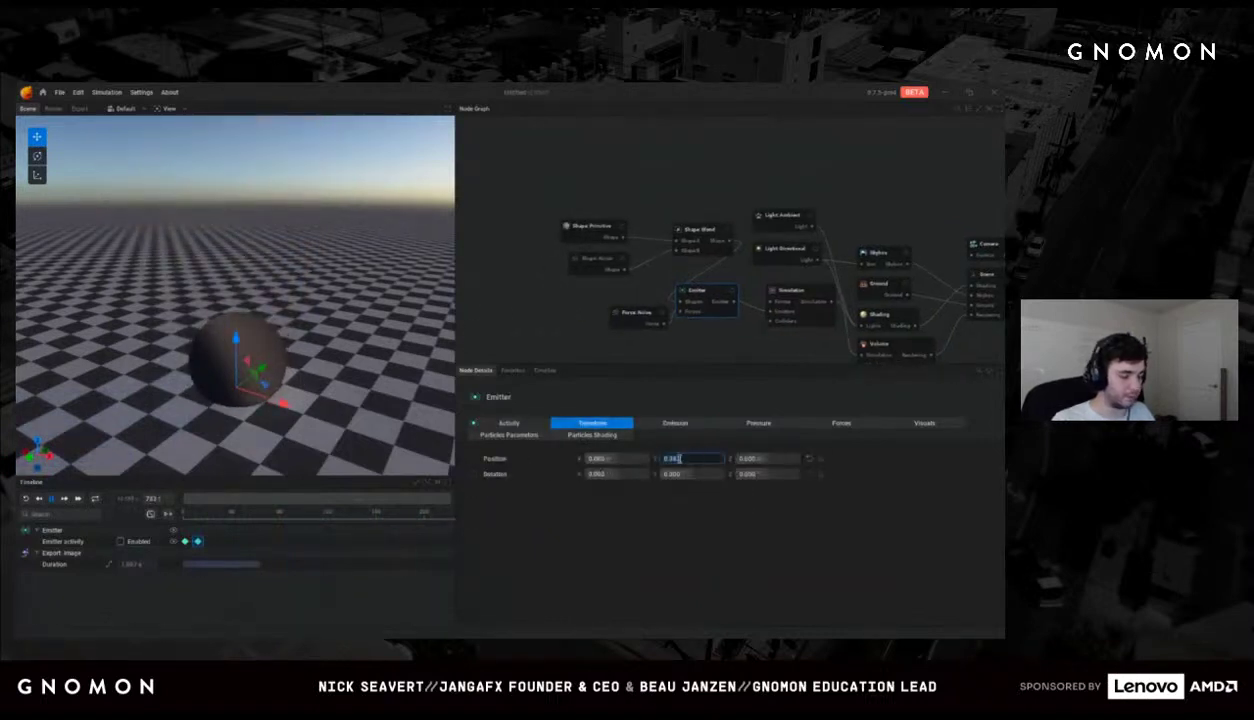
Step: Set the Simulation's voxel count to 256 × 256 × 128 and apply the new resolution
{"action": "left_click", "coordinate": [797, 290]}
{"action": "left_click", "coordinate": [611, 474]}
{"action": "type", "text": "256"}
{"action": "key", "text": "Tab"}
{"action": "type", "text": "256"}
{"action": "key", "text": "Tab"}
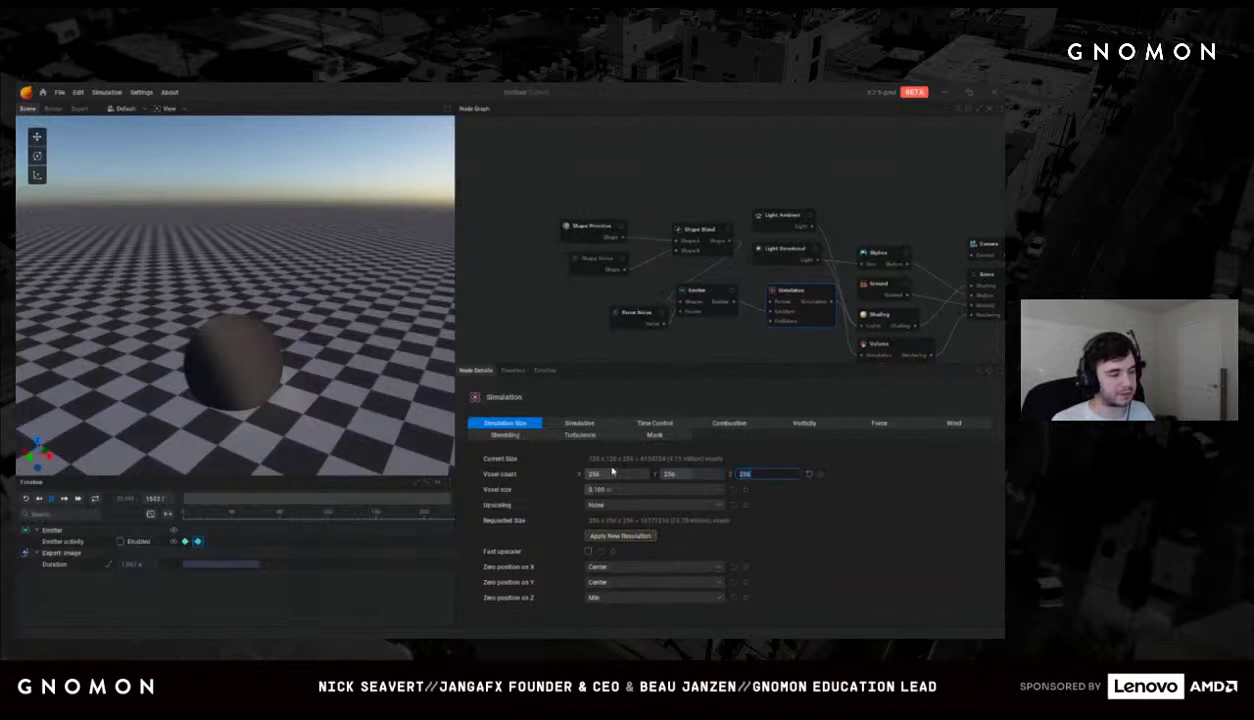
{"action": "type", "text": "128"}
{"action": "key", "text": "Return"}
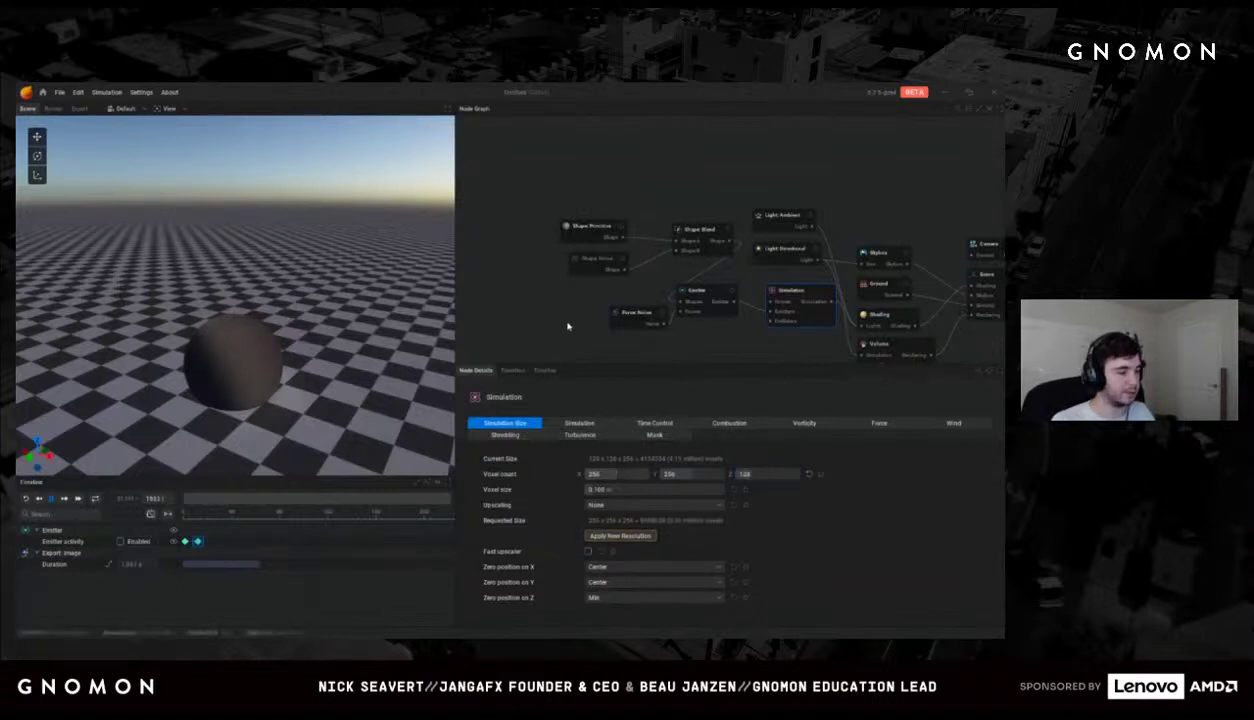
{"action": "left_click", "coordinate": [619, 535]}
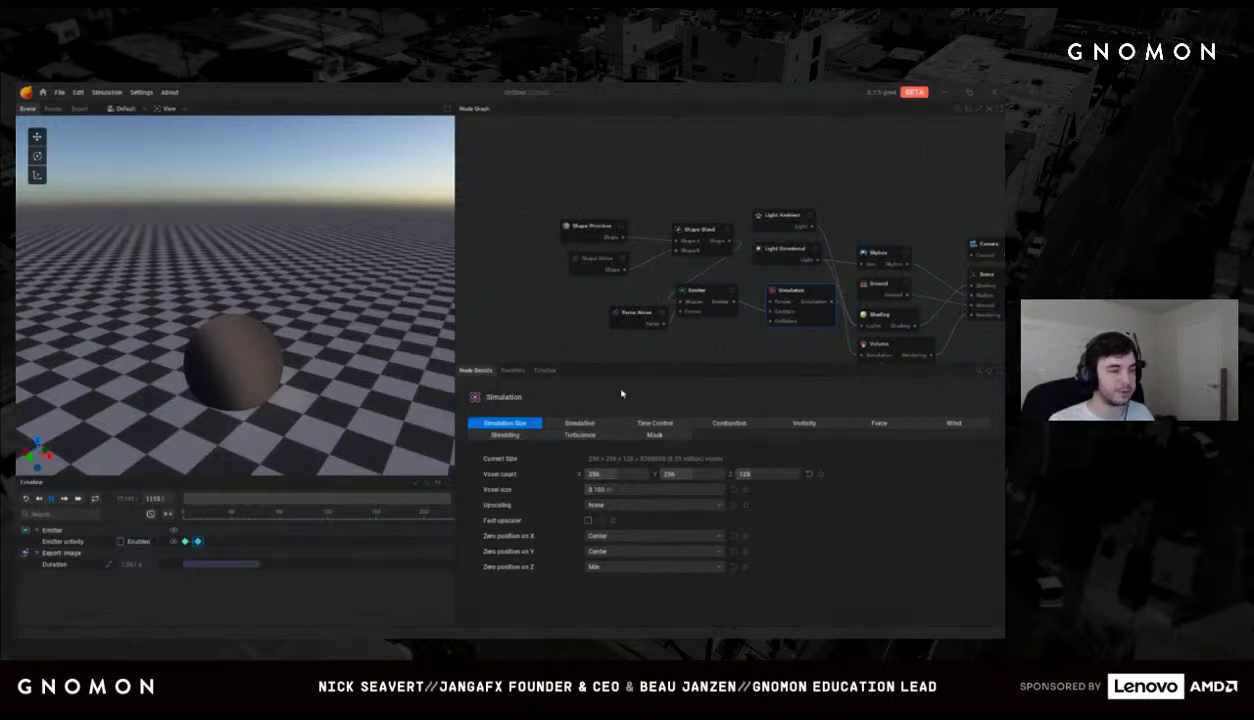
Step: Set the Simulation's buoyancy to 0, raise its smoke weight, and restart the simulation
{"action": "middle_click_drag", "start_coordinate": [526, 283], "coordinate": [533, 274]}
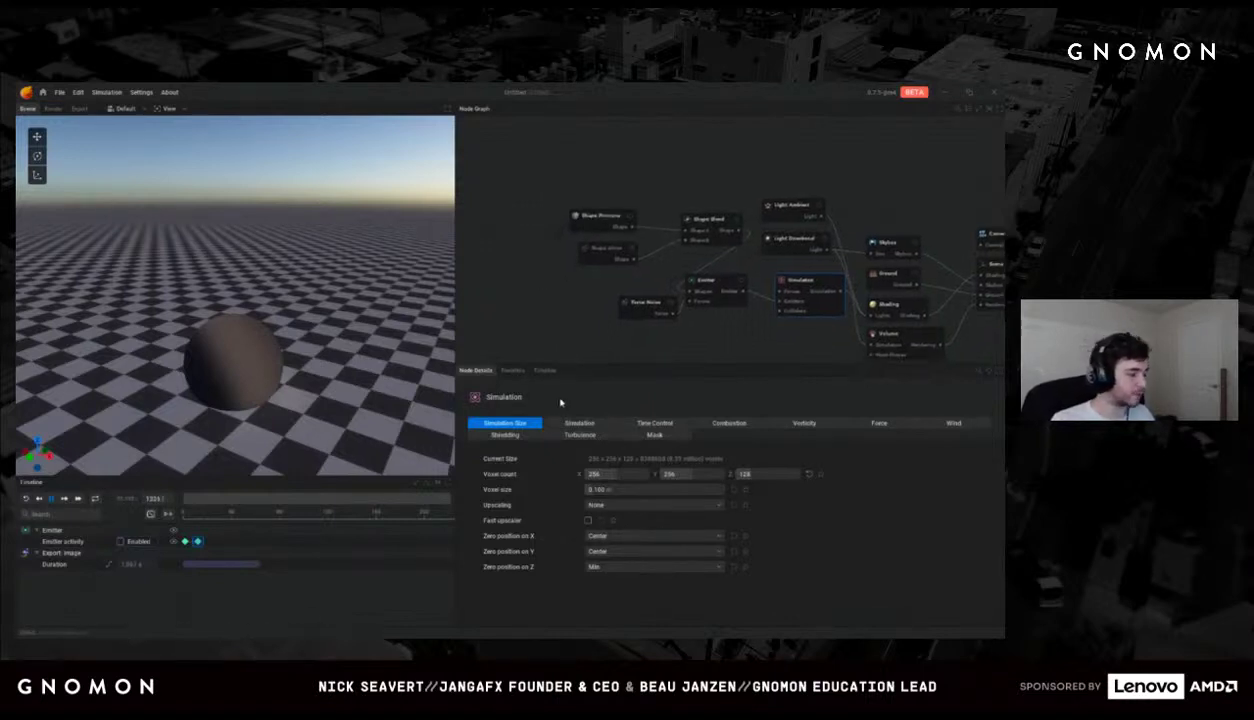
{"action": "left_click", "coordinate": [530, 340]}
{"action": "left_click", "coordinate": [772, 284]}
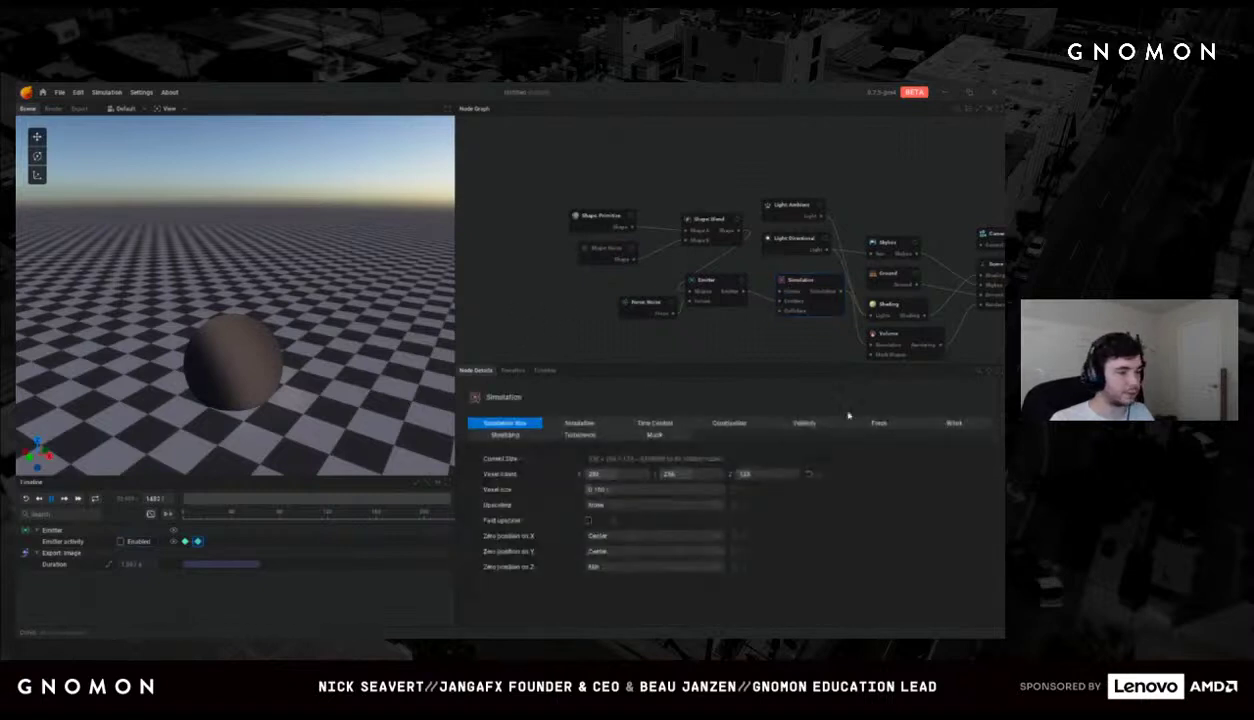
{"action": "left_click", "coordinate": [893, 424]}
{"action": "left_click", "coordinate": [621, 473]}
{"action": "type", "text": "0"}
{"action": "left_click", "coordinate": [643, 490]}
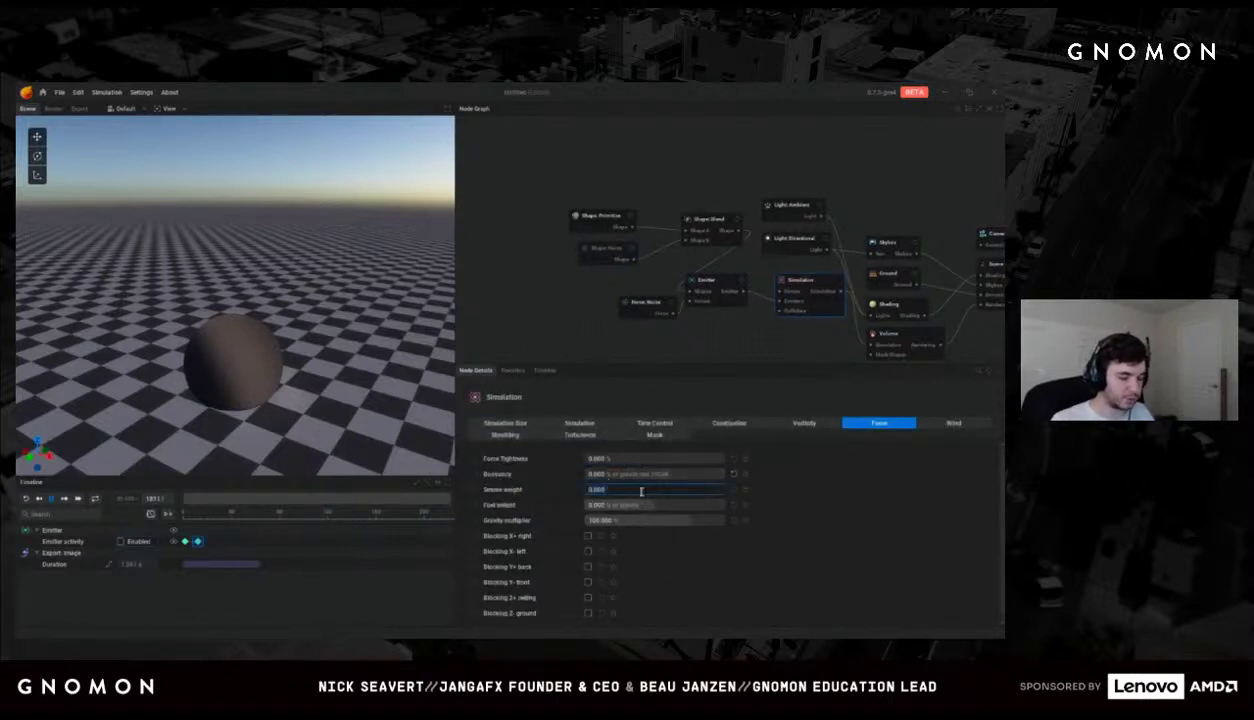
{"action": "left_click", "coordinate": [532, 297]}
{"action": "key", "text": "space"}
{"action": "left_click_drag", "start_coordinate": [405, 322], "coordinate": [356, 344]}
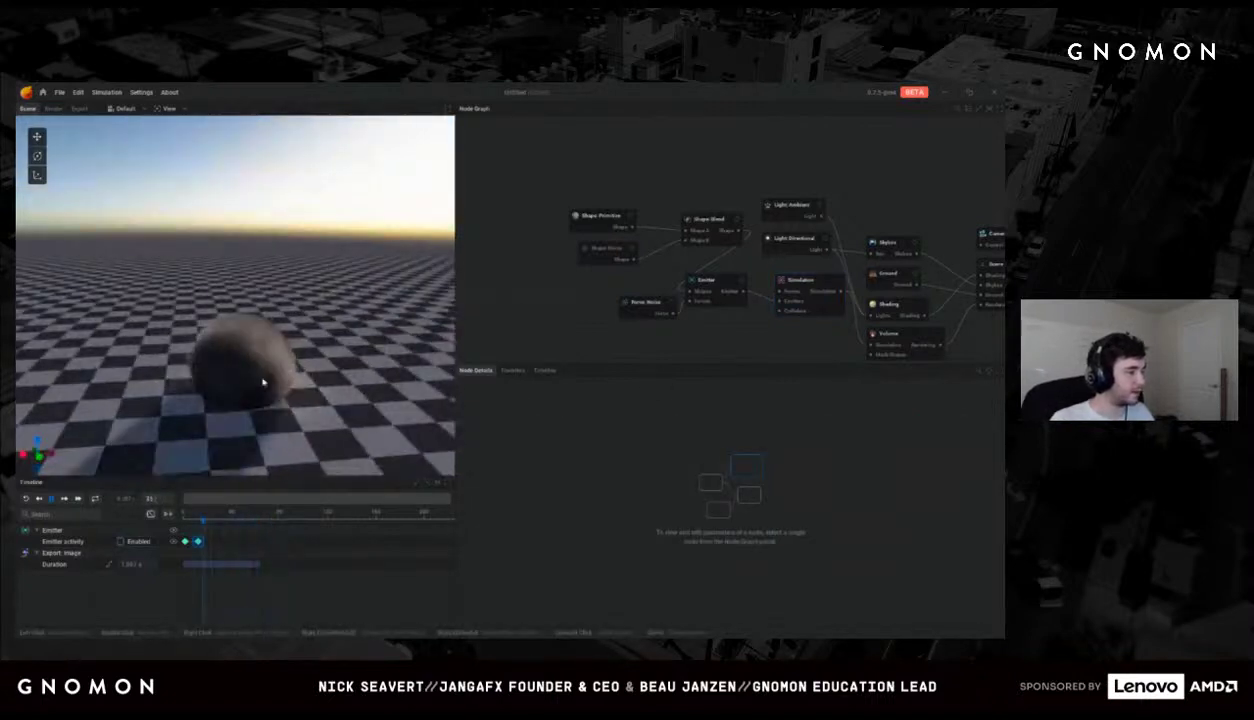
Step: Hide the emitter sphere in the viewport by disabling Show emitter in the Emitter's visuals
{"action": "left_click", "coordinate": [708, 281]}
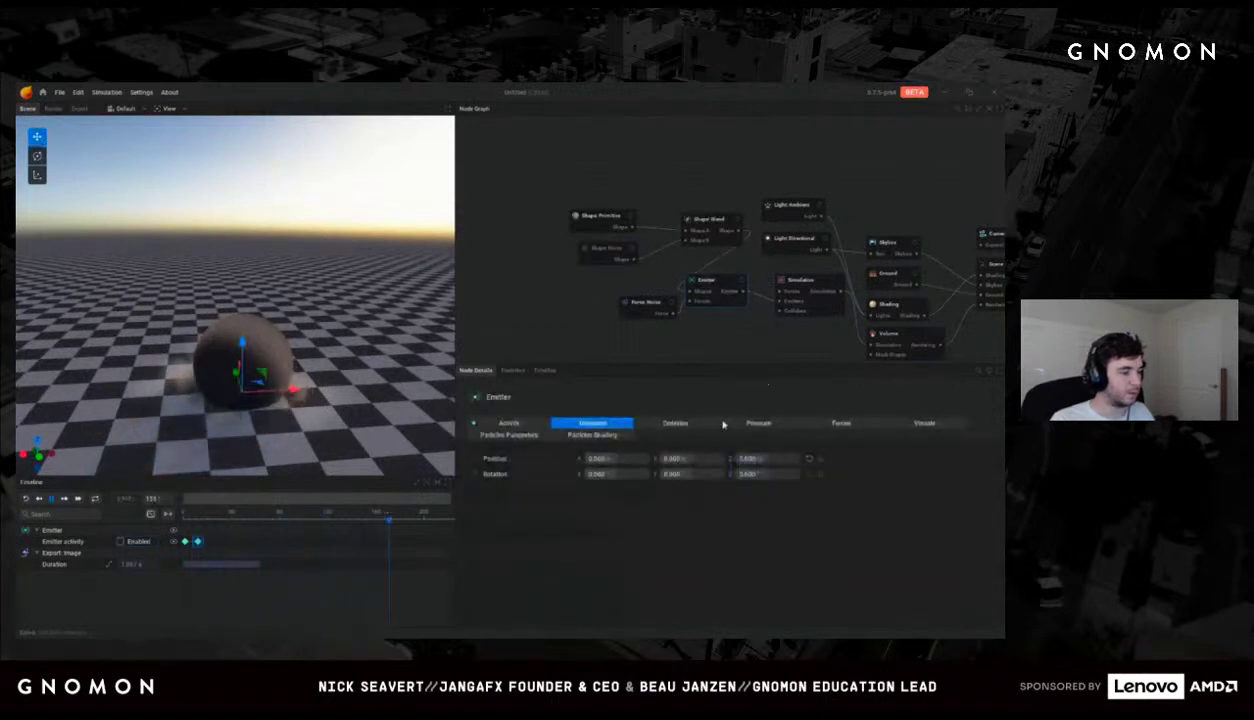
{"action": "left_click", "coordinate": [920, 423]}
{"action": "left_click", "coordinate": [588, 459]}
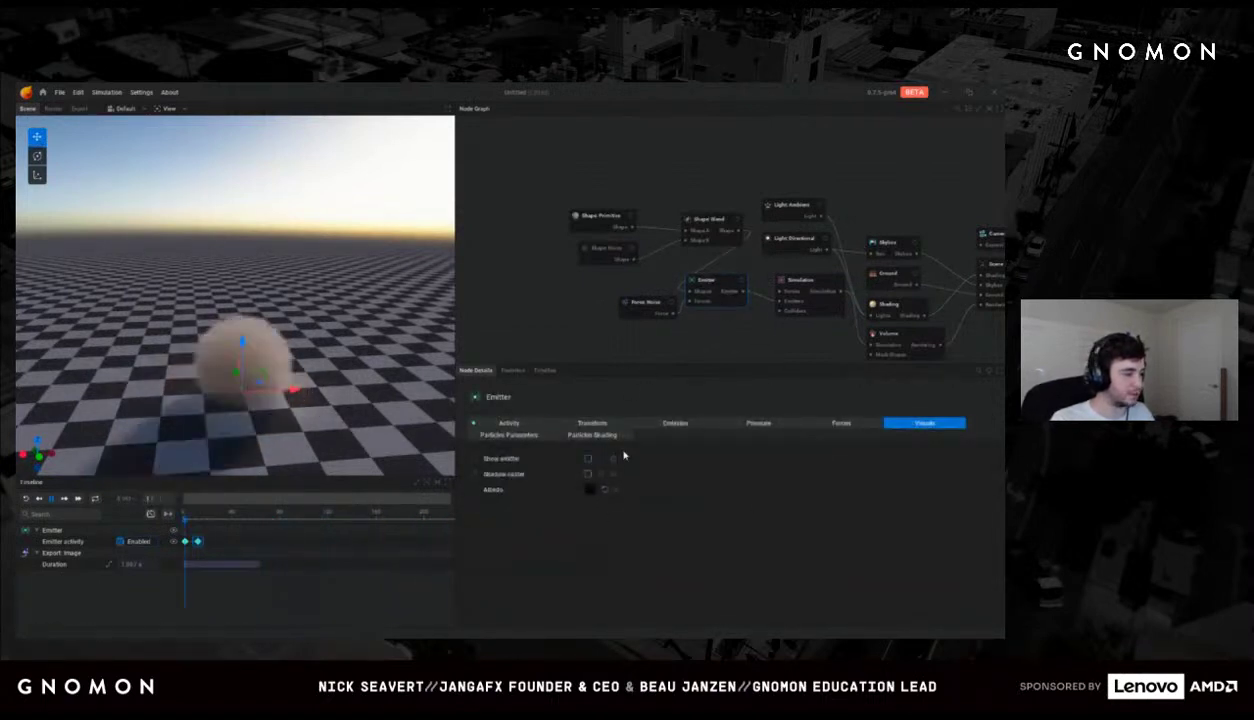
{"action": "left_click_drag", "start_coordinate": [430, 362], "coordinate": [398, 380]}
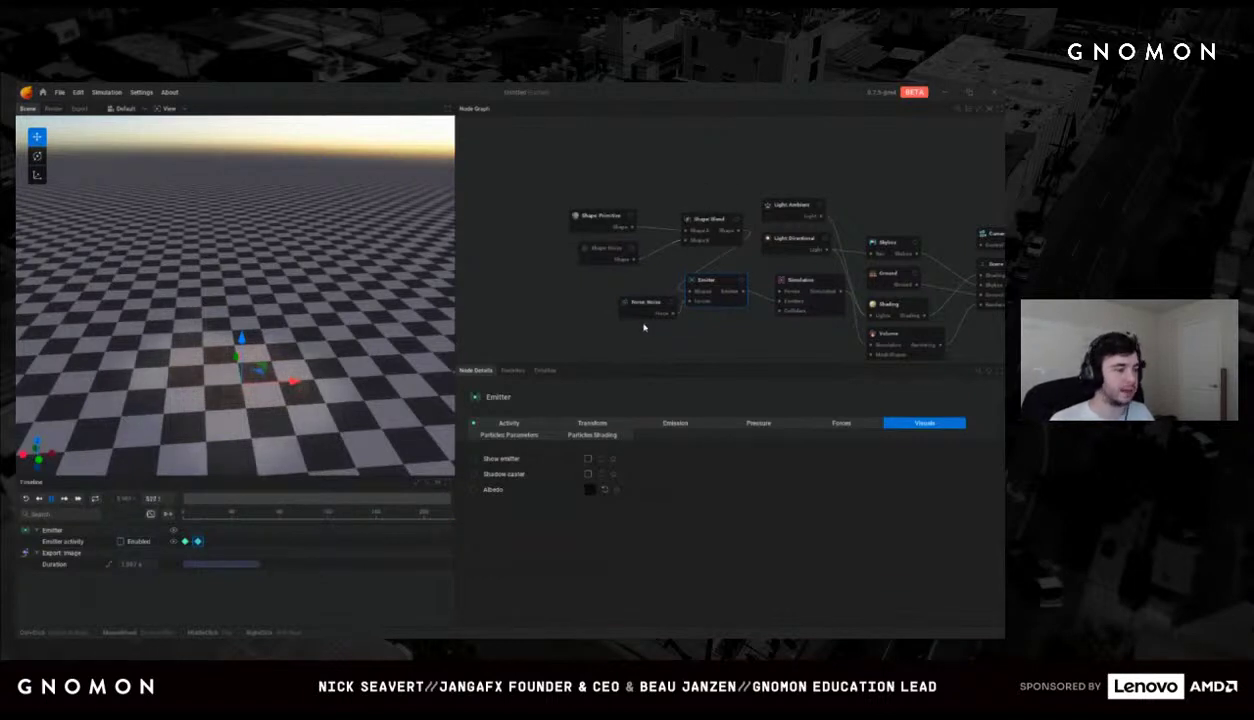
Step: Set the Force Noise node's amplitude to 50
{"action": "left_click_drag", "start_coordinate": [640, 302], "coordinate": [628, 308]}
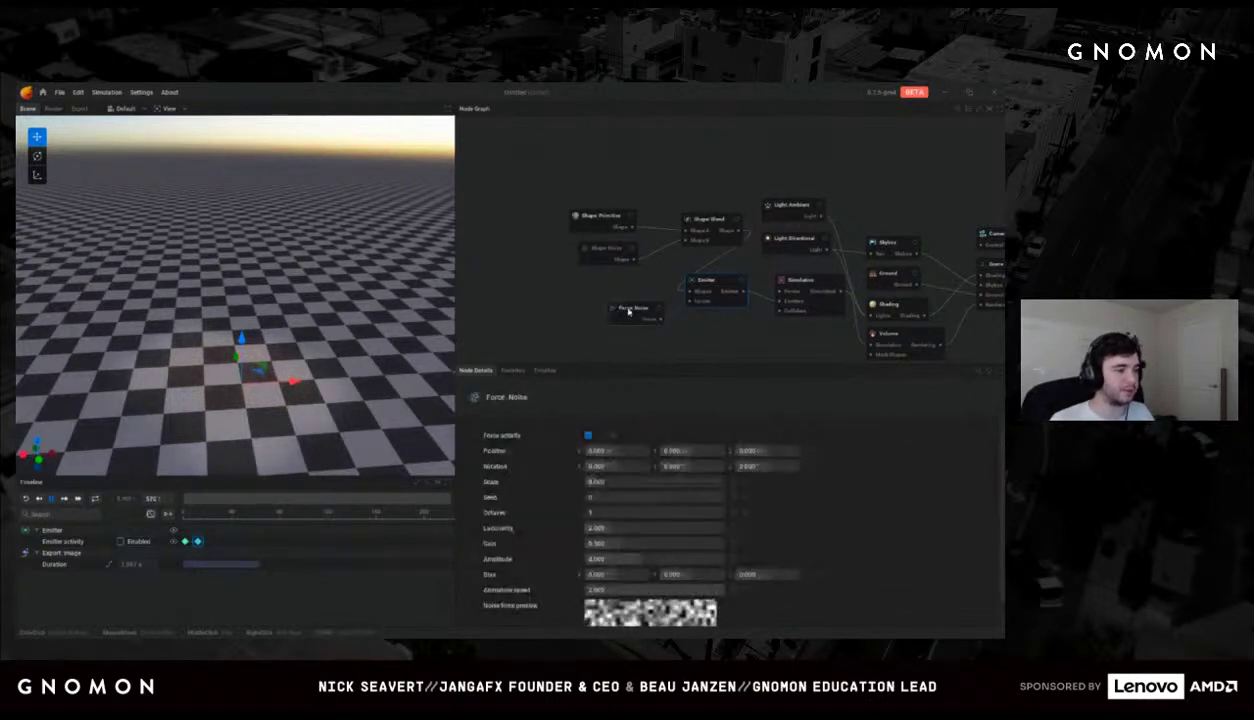
{"action": "double_click", "coordinate": [633, 560]}
{"action": "type", "text": "50"}
{"action": "key", "text": "Return"}
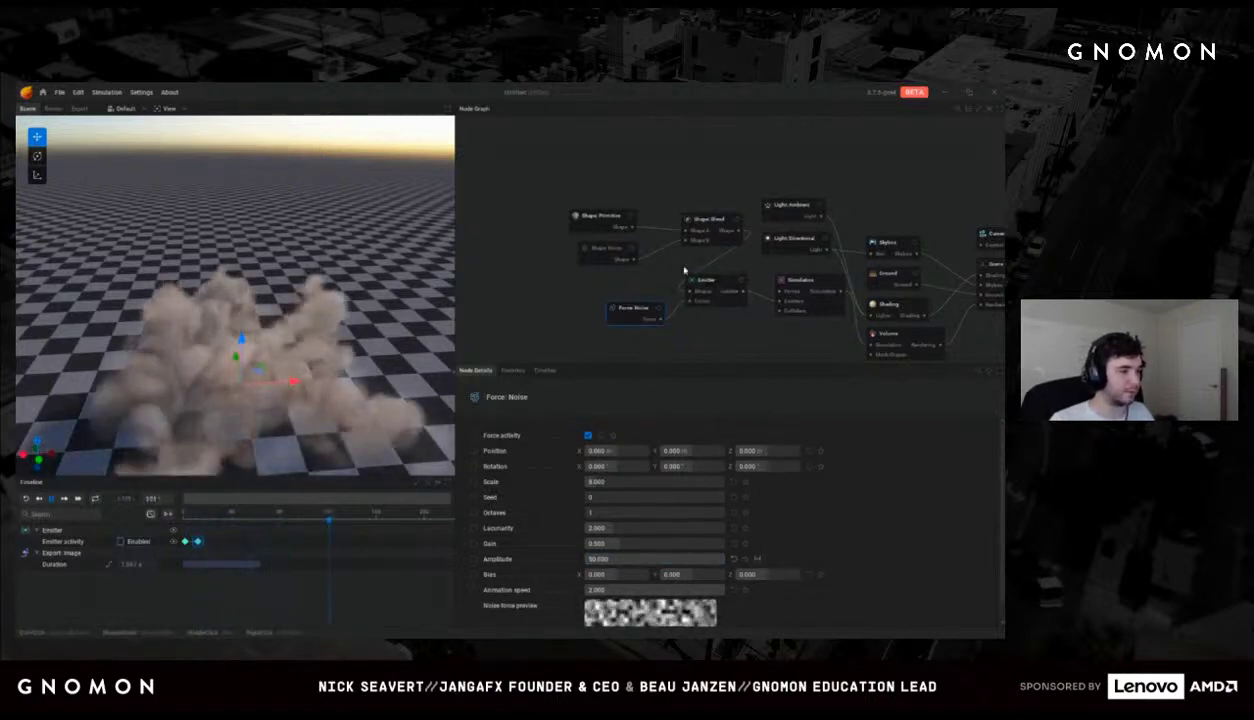
{"action": "middle_click_drag", "start_coordinate": [719, 290], "coordinate": [714, 304]}
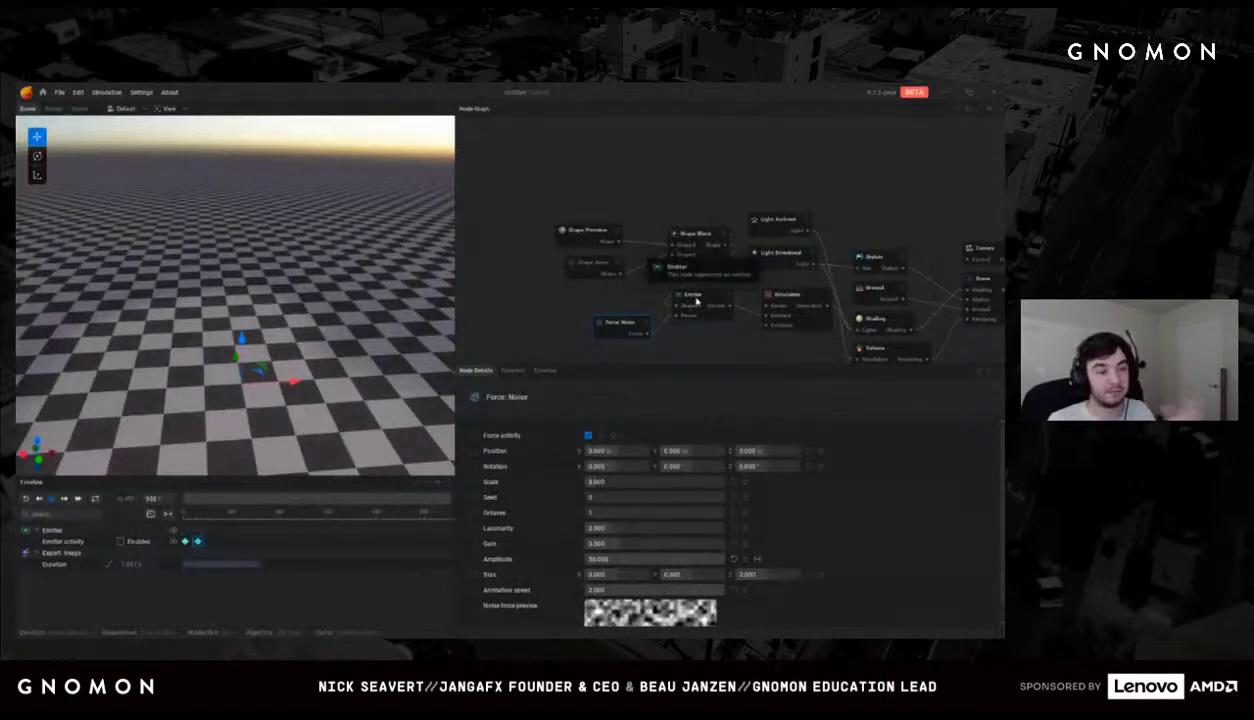
{"action": "left_click_drag", "start_coordinate": [200, 300], "coordinate": [240, 355]}
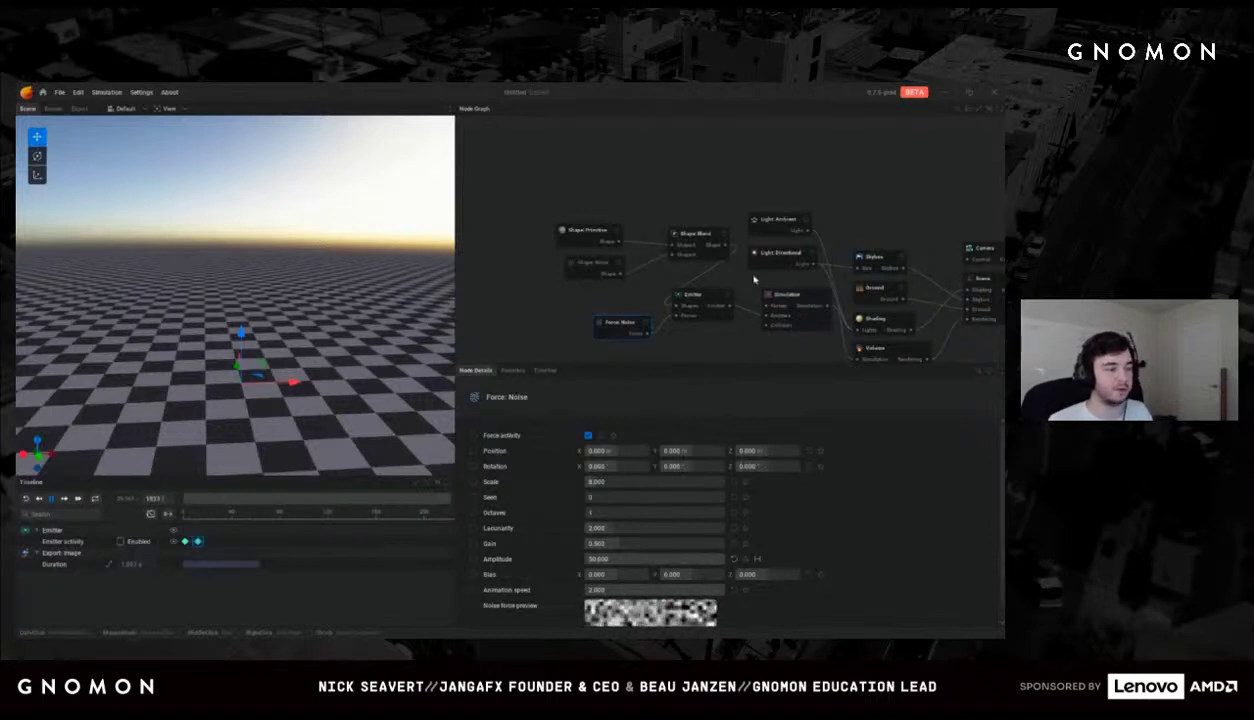
{"action": "right_click", "coordinate": [722, 233]}
{"action": "left_click", "coordinate": [724, 222]}
{"action": "left_click_drag", "start_coordinate": [678, 197], "coordinate": [673, 204]}
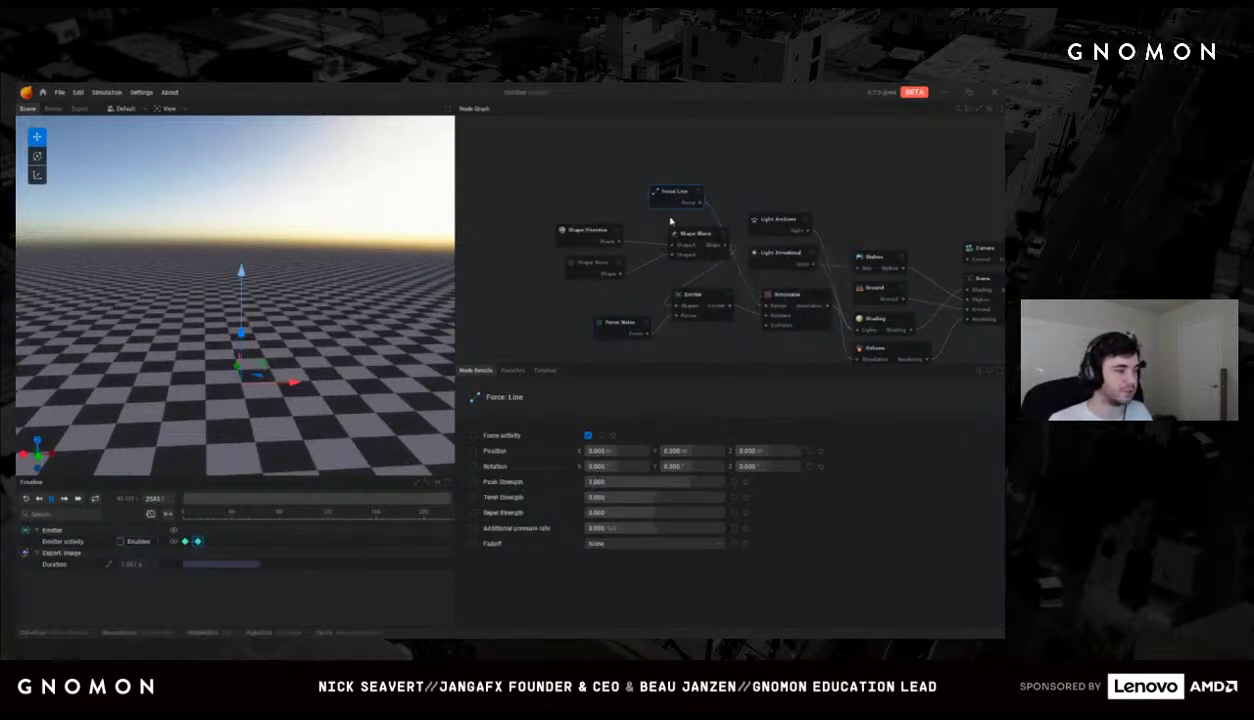
{"action": "scroll", "coordinate": [729, 207], "scroll_direction": "up", "scroll_amount": 1}
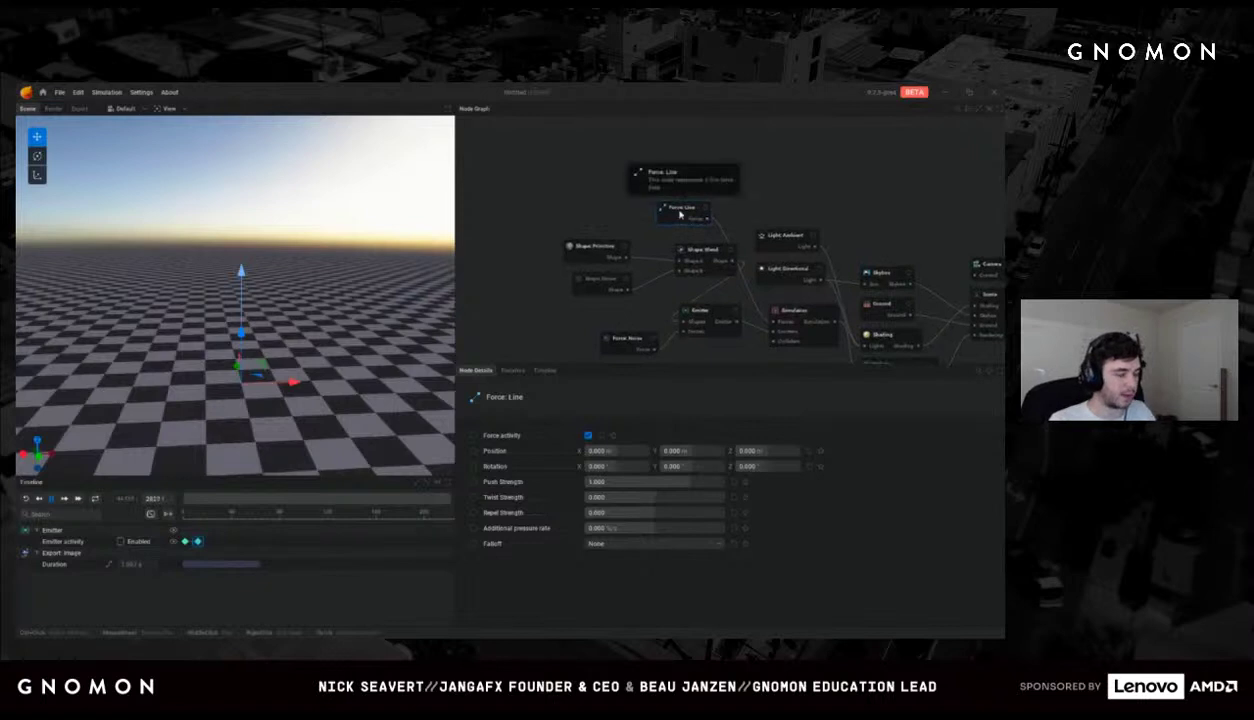
{"action": "key", "text": "Delete"}
Step: Add a Force Line node feeding the Emitter's forces input and set its push strength to 0
{"action": "left_click_drag", "start_coordinate": [684, 332], "coordinate": [573, 315]}
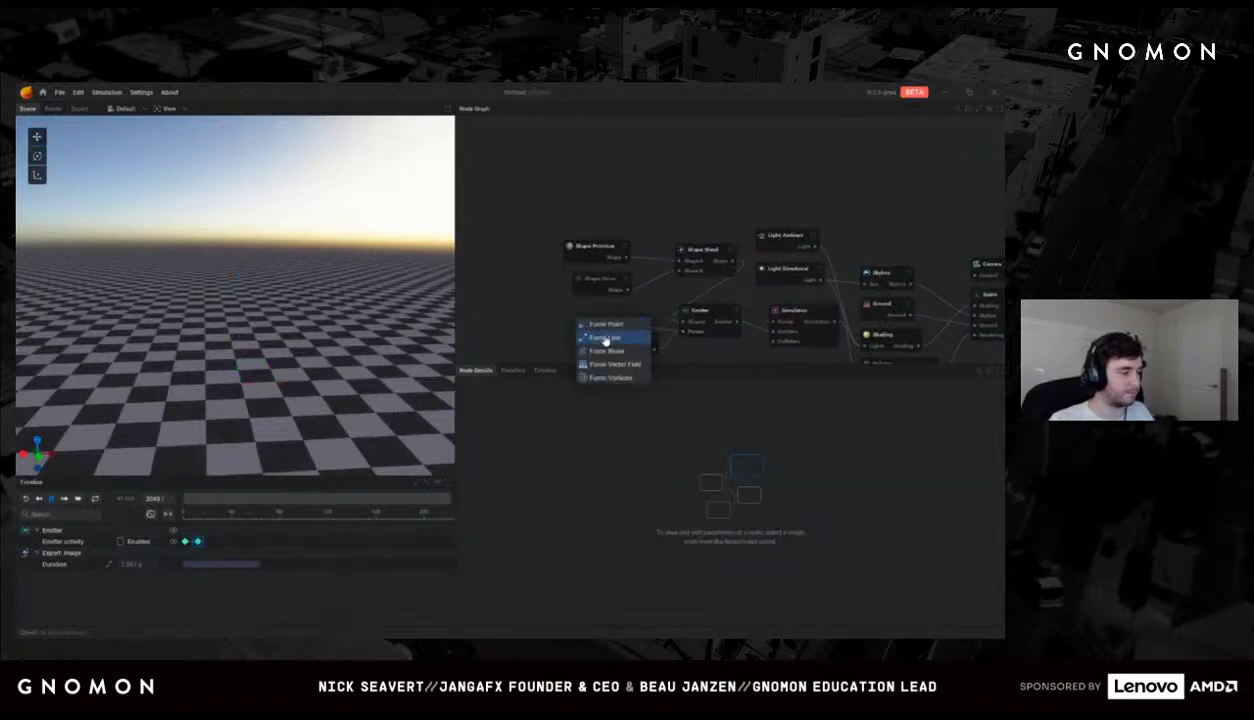
{"action": "left_click", "coordinate": [597, 333]}
{"action": "left_click", "coordinate": [641, 482]}
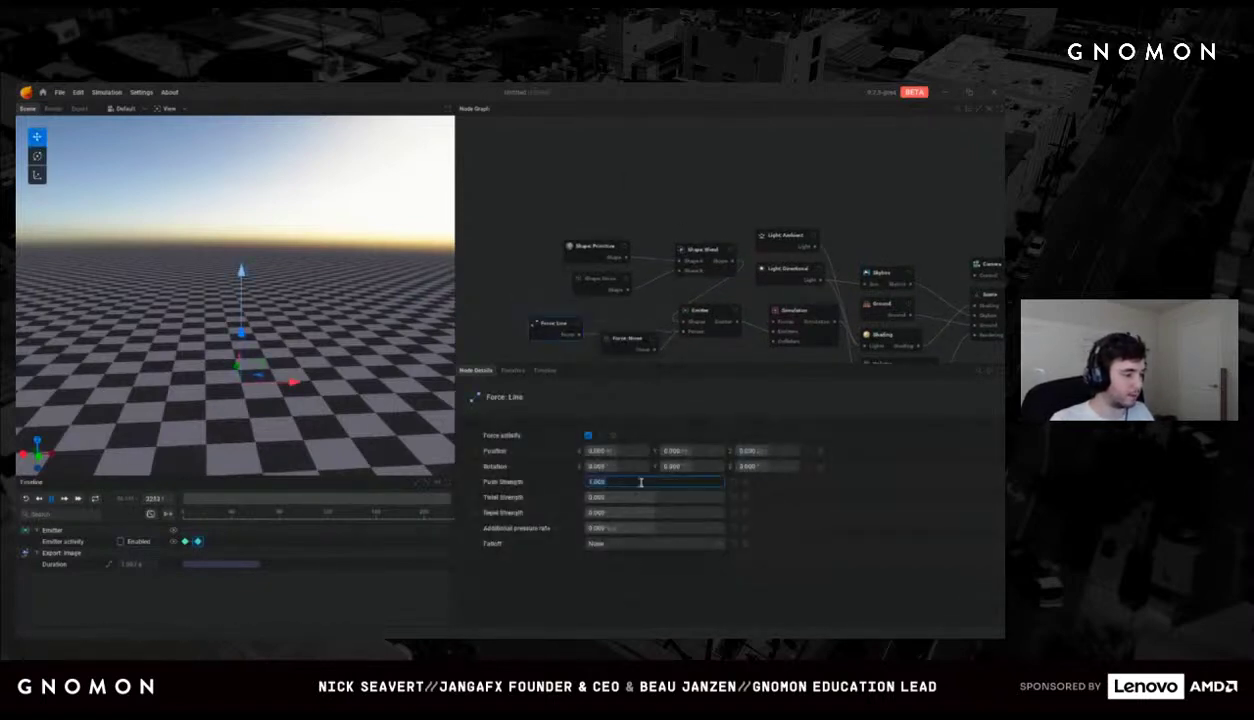
{"action": "type", "text": "0"}
{"action": "key", "text": "Return"}
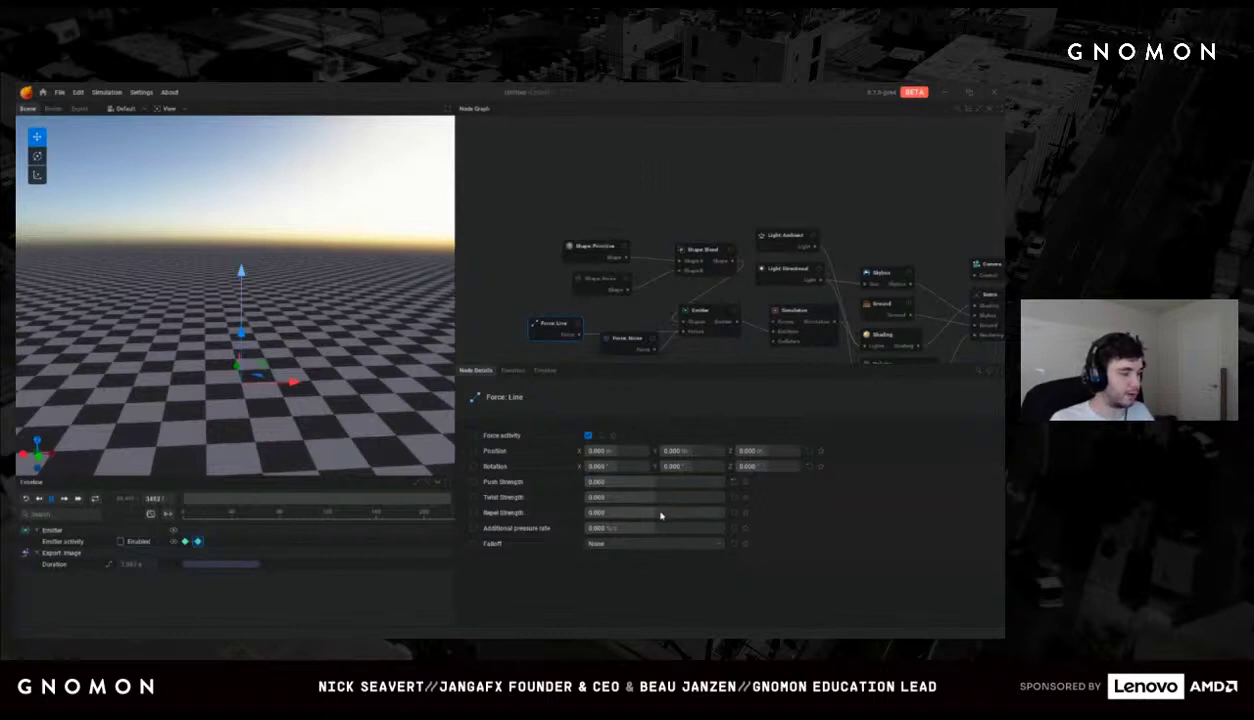
Step: Set the Force Line's repel strength to 50 and inspect the resulting smoke burst from several angles
{"action": "left_click", "coordinate": [660, 512]}
{"action": "type", "text": "50"}
{"action": "key", "text": "Return"}
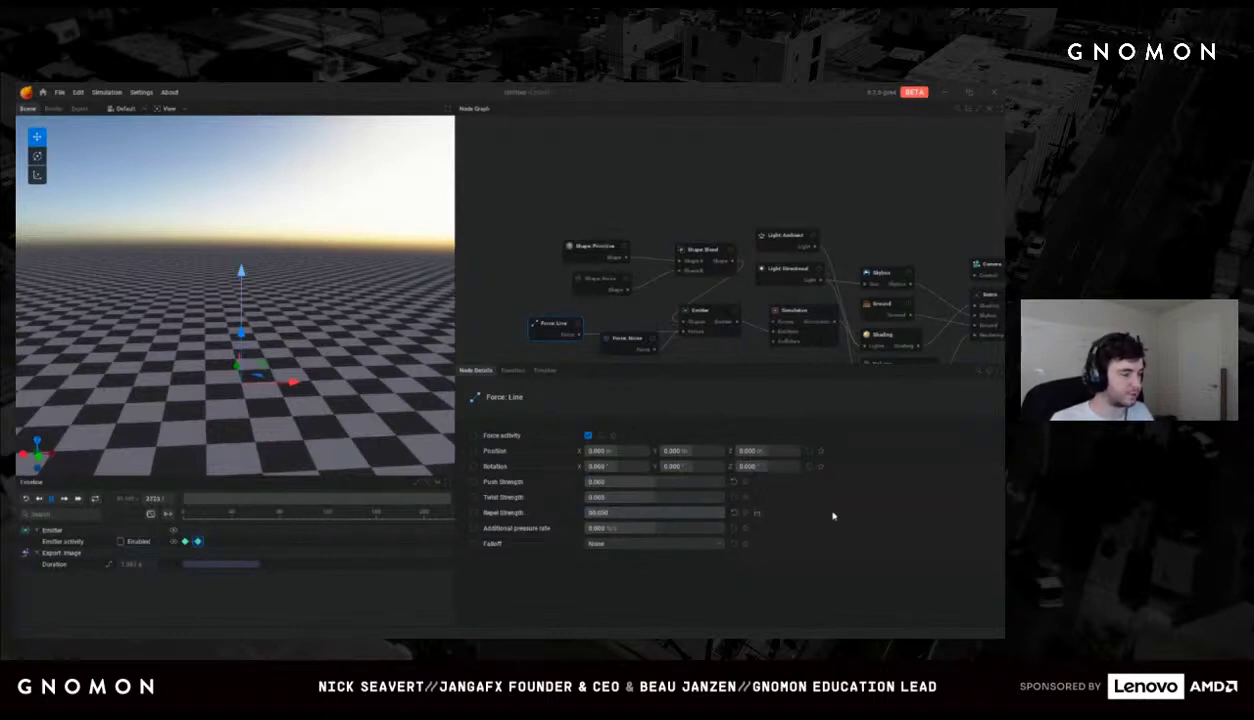
{"action": "left_click_drag", "start_coordinate": [291, 360], "coordinate": [289, 362]}
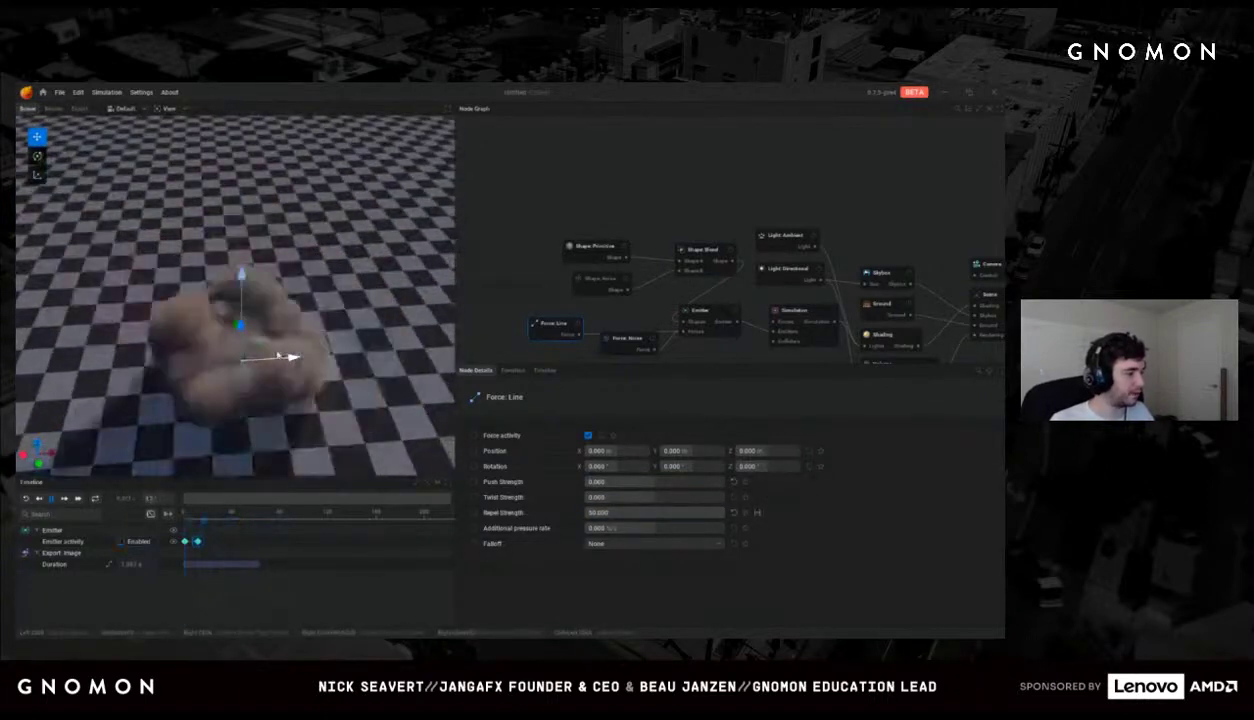
{"action": "left_click_drag", "start_coordinate": [372, 265], "coordinate": [392, 290]}
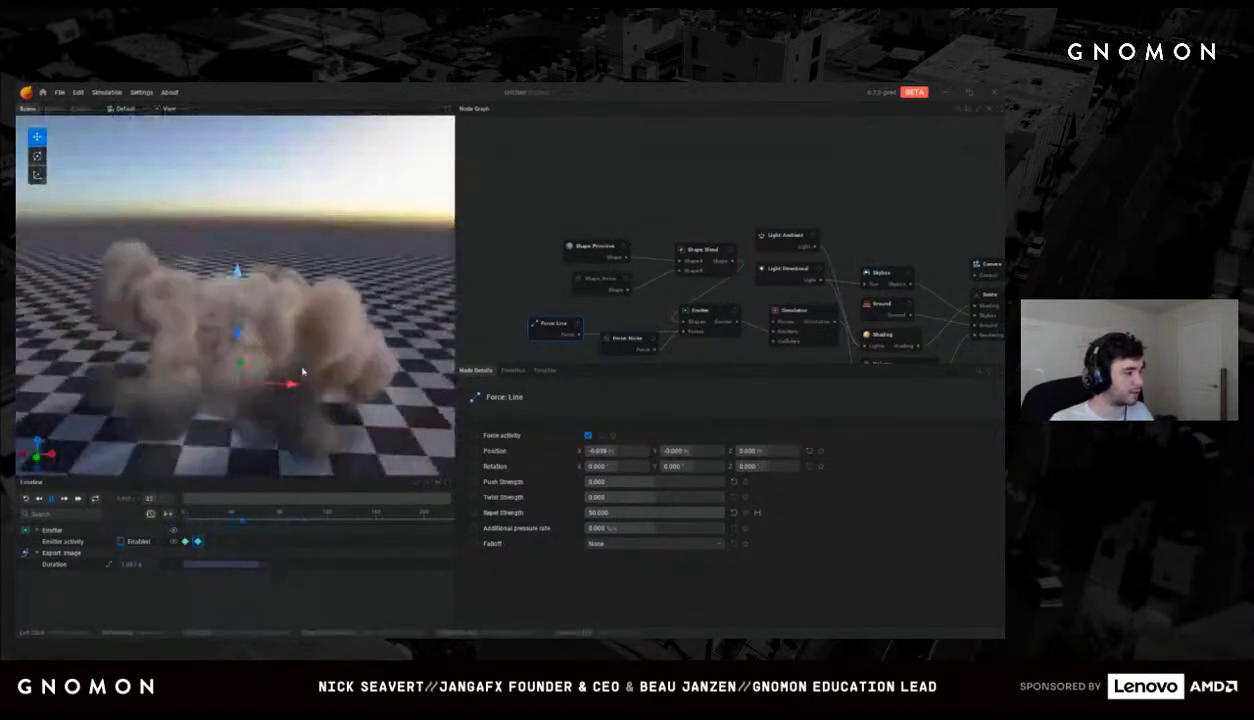
{"action": "left_click_drag", "start_coordinate": [303, 372], "coordinate": [367, 400]}
{"action": "left_click_drag", "start_coordinate": [282, 368], "coordinate": [231, 382]}
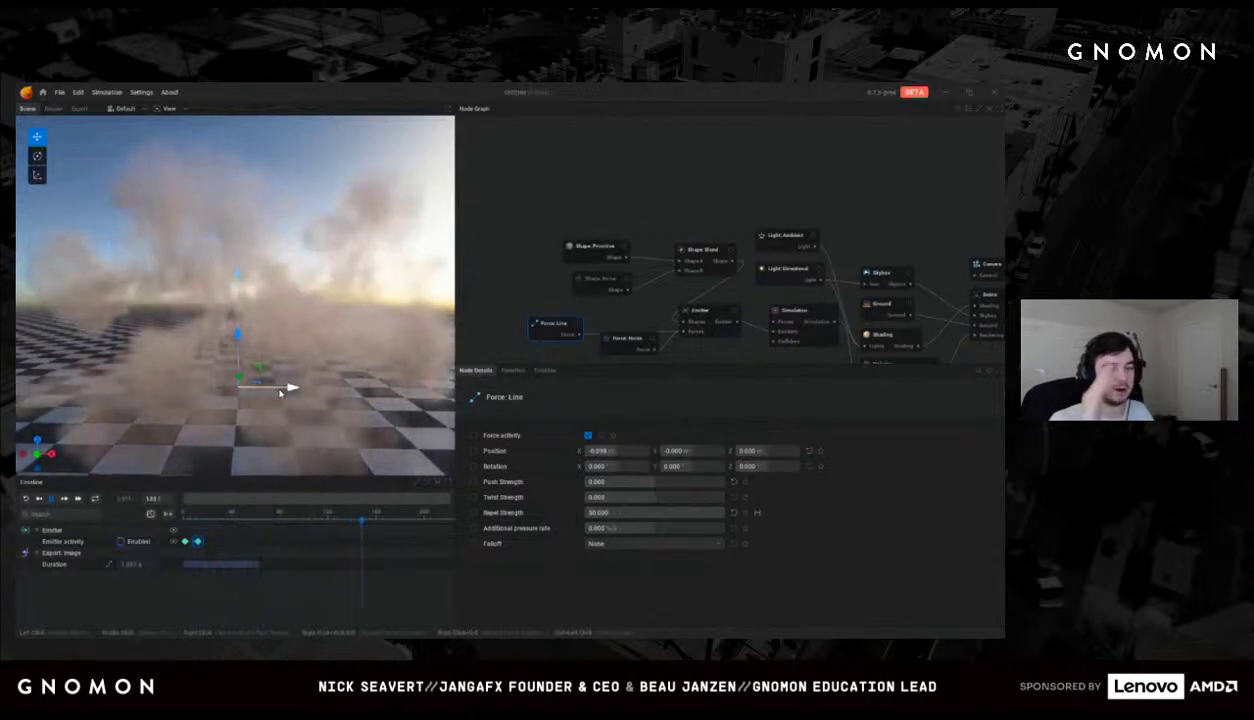
Step: Enable ground blocking (Blocking Z-) in the Simulation node's Force settings and inspect the dust ring from above
{"action": "middle_click_drag", "start_coordinate": [698, 343], "coordinate": [660, 319]}
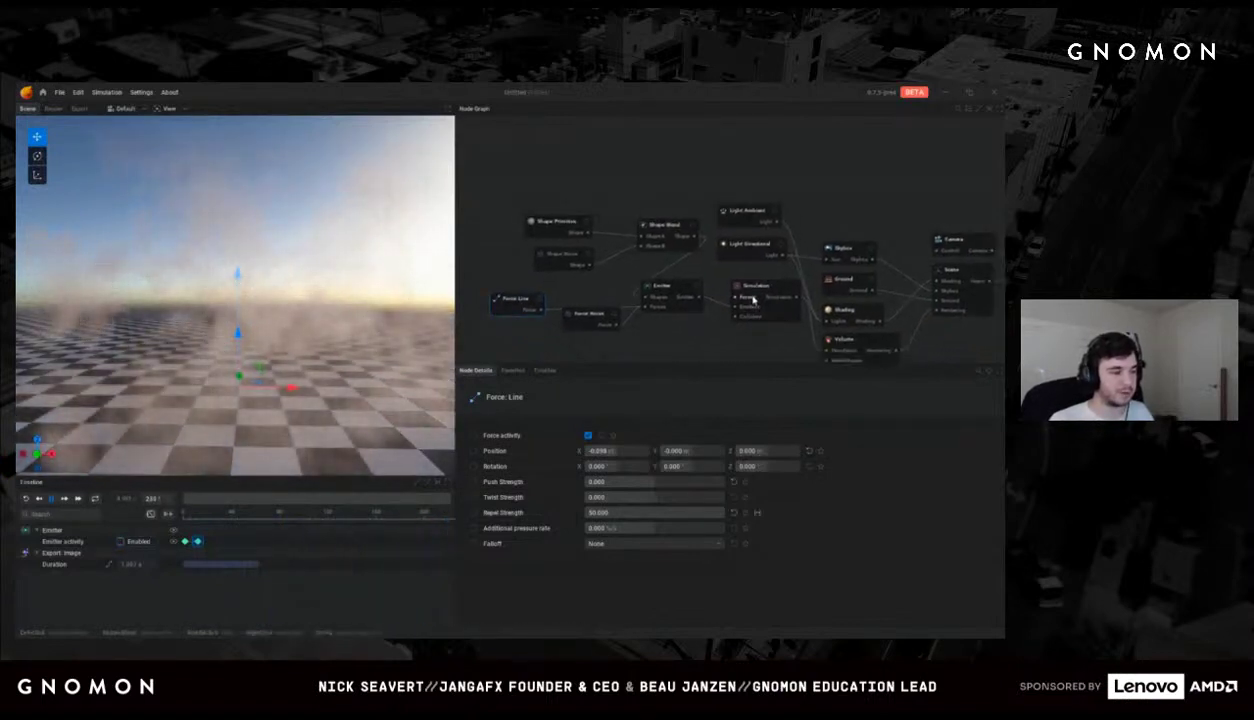
{"action": "left_click", "coordinate": [740, 292]}
{"action": "scroll", "coordinate": [610, 605], "scroll_direction": "down", "scroll_amount": 1}
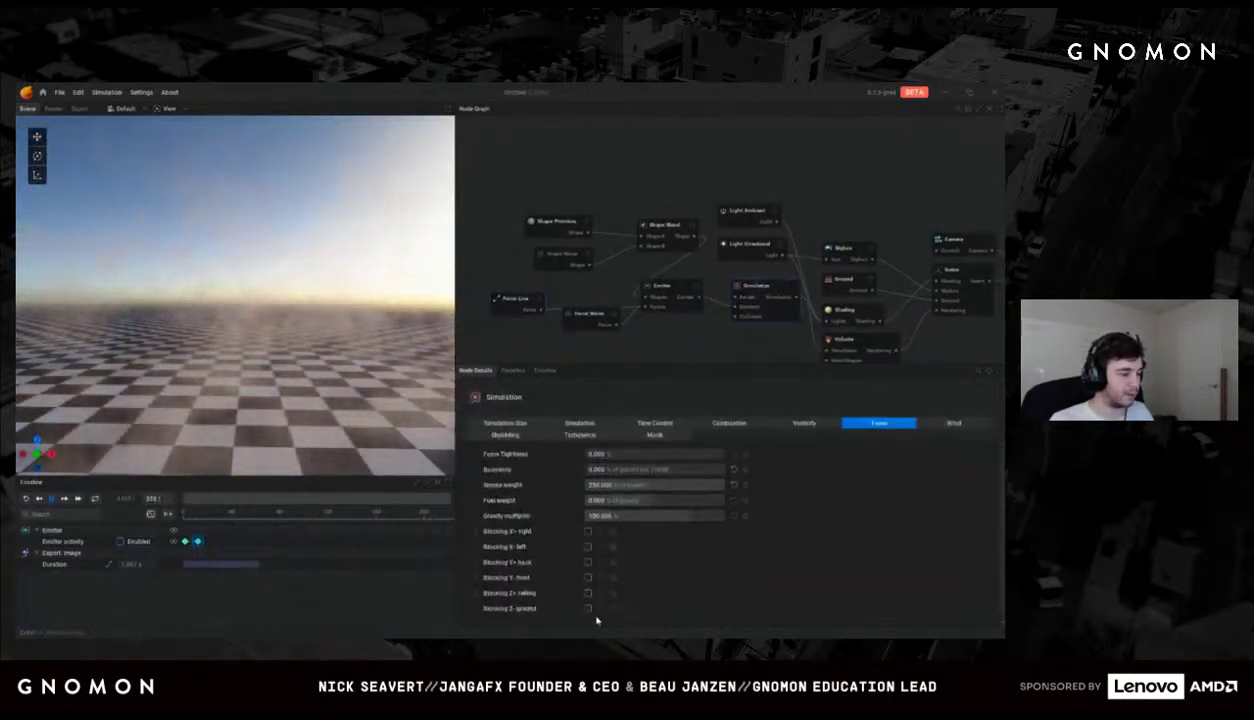
{"action": "left_click", "coordinate": [588, 608]}
{"action": "left_click_drag", "start_coordinate": [322, 419], "coordinate": [337, 476]}
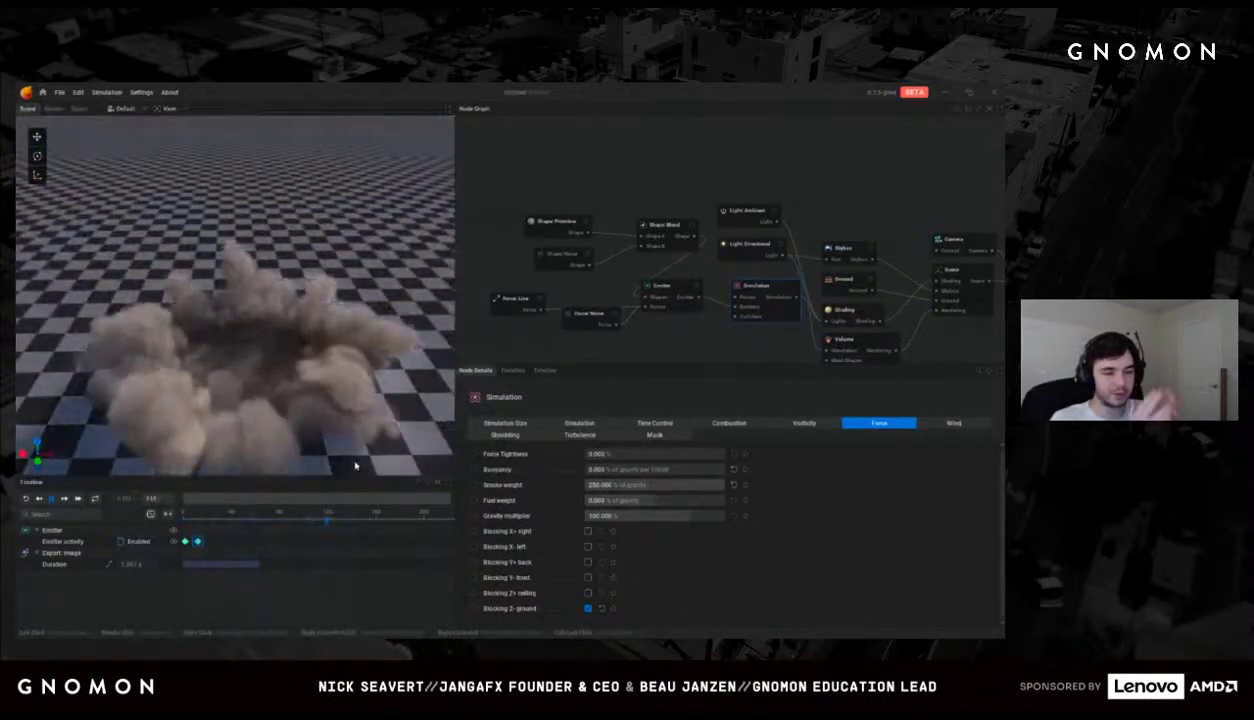
{"action": "left_click_drag", "start_coordinate": [16, 337], "coordinate": [325, 375]}
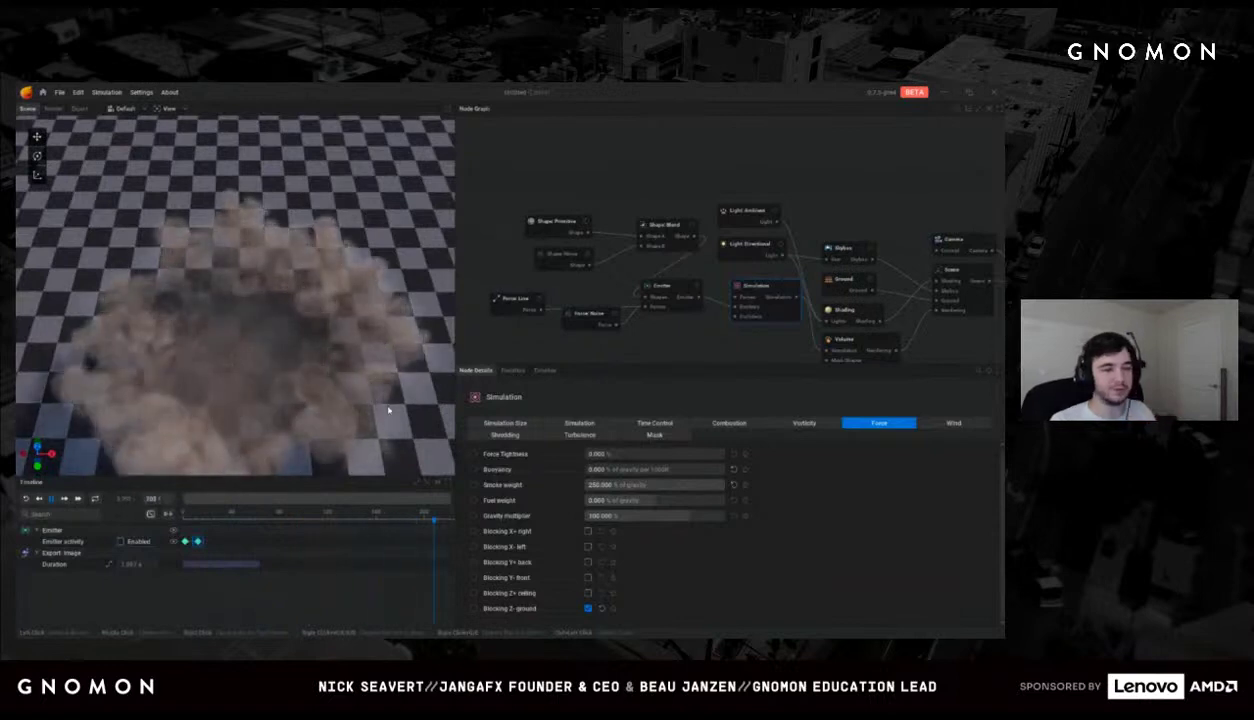
{"action": "left_click_drag", "start_coordinate": [339, 389], "coordinate": [283, 350]}
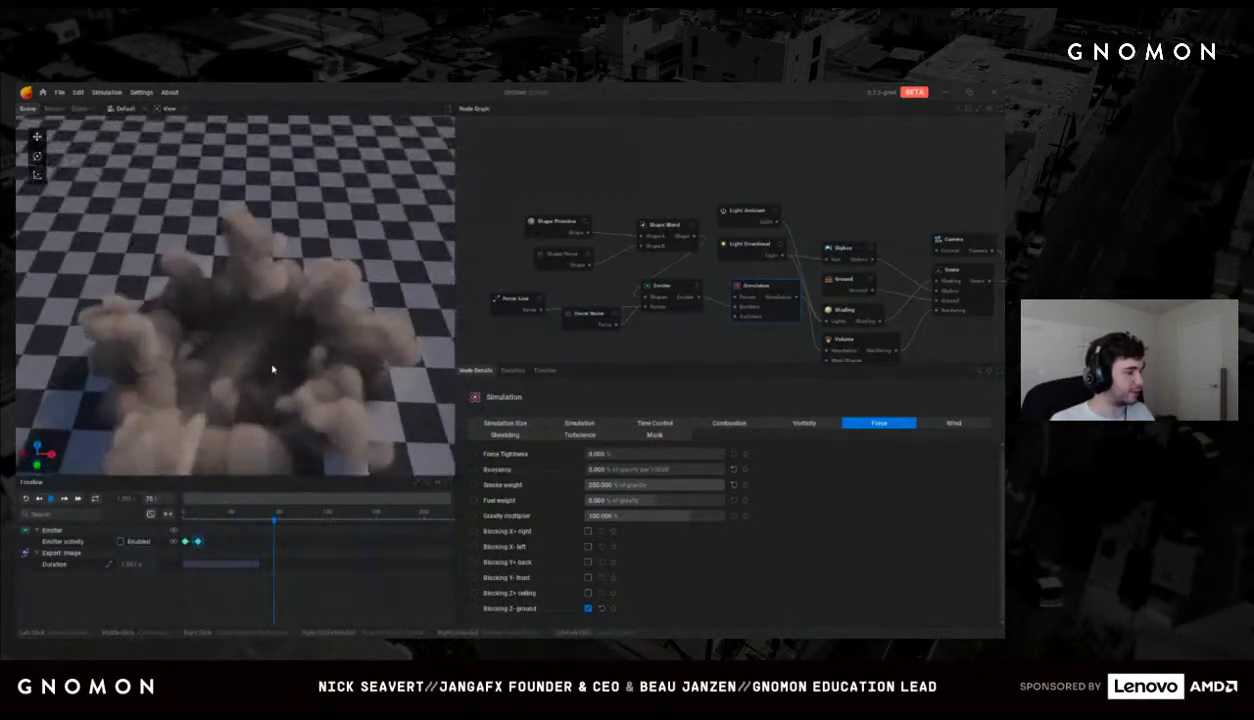
{"action": "middle_click_drag", "start_coordinate": [752, 347], "coordinate": [723, 336]}
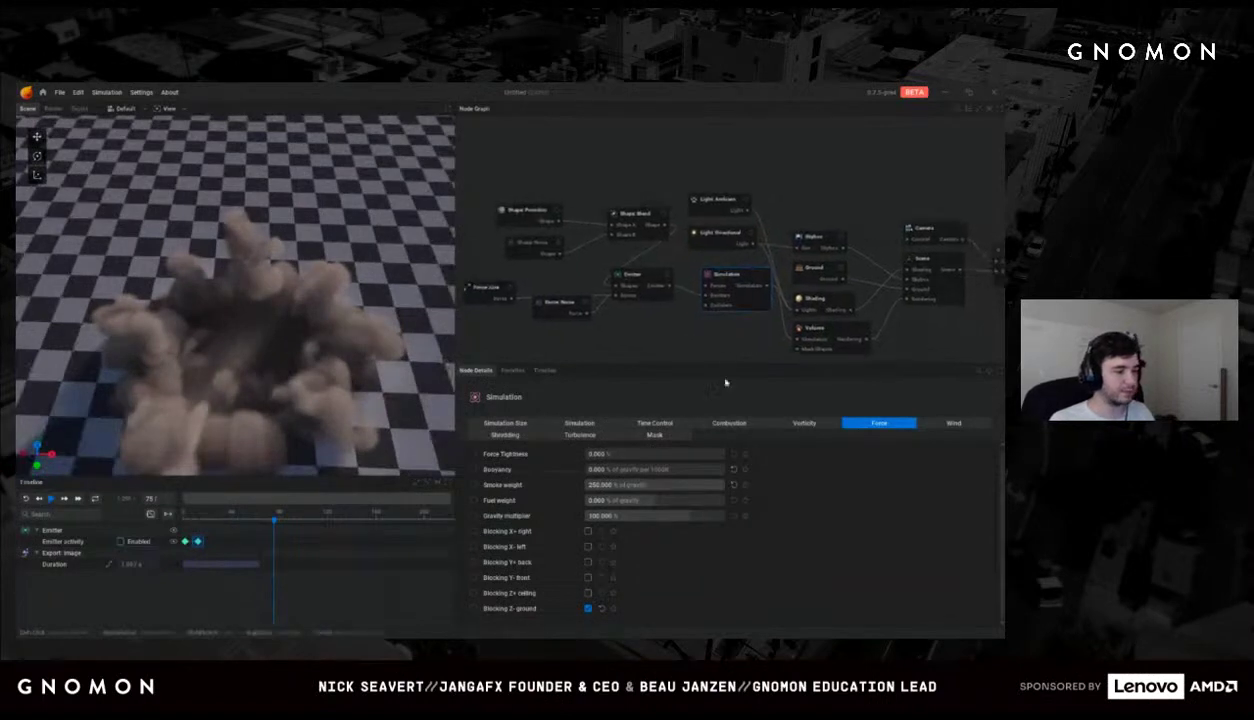
{"action": "left_click", "coordinate": [803, 423]}
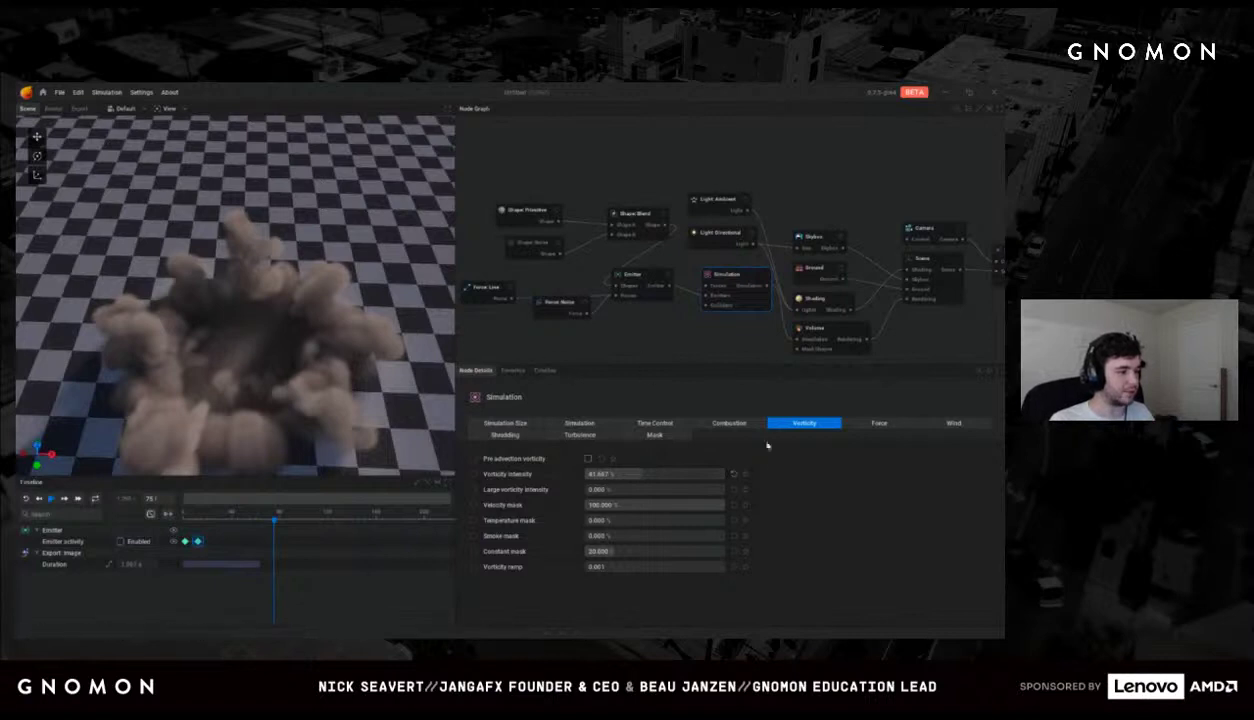
{"action": "left_click", "coordinate": [605, 424]}
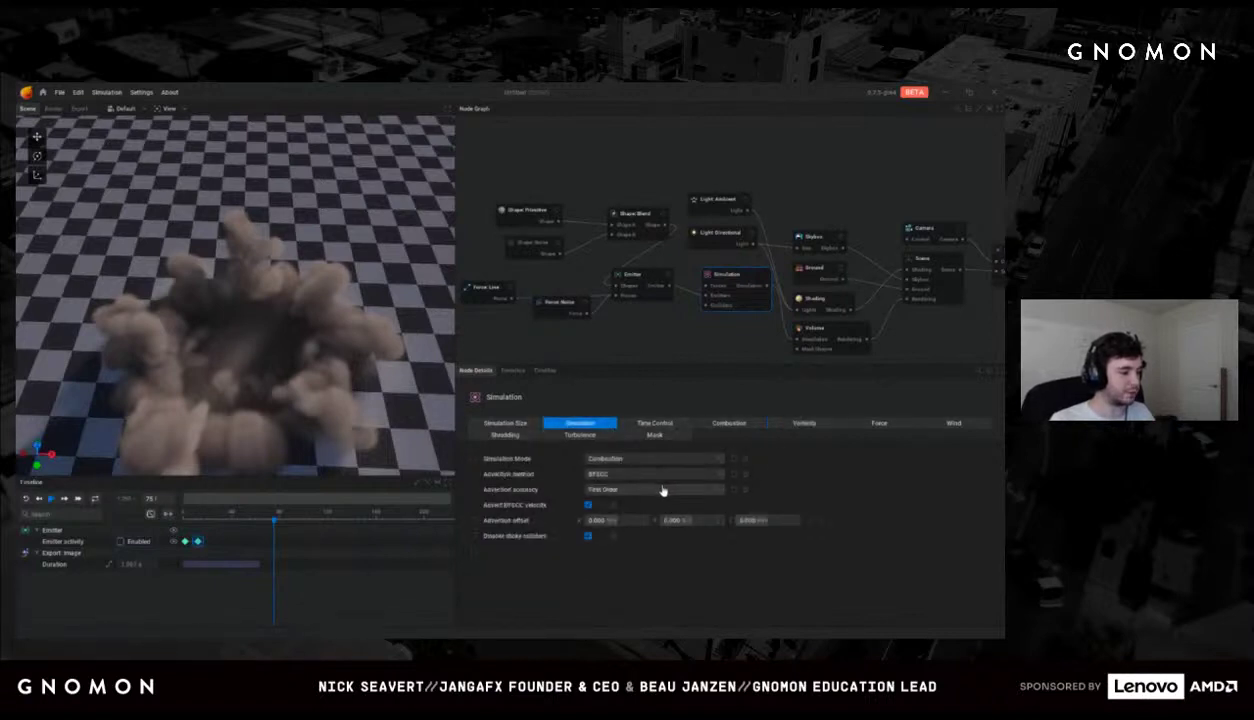
Step: Set the Volume node's post process to Sharpen and increase its smoke sharpening
{"action": "middle_click_drag", "start_coordinate": [705, 353], "coordinate": [703, 325]}
{"action": "left_click", "coordinate": [690, 357]}
{"action": "left_click", "coordinate": [703, 321]}
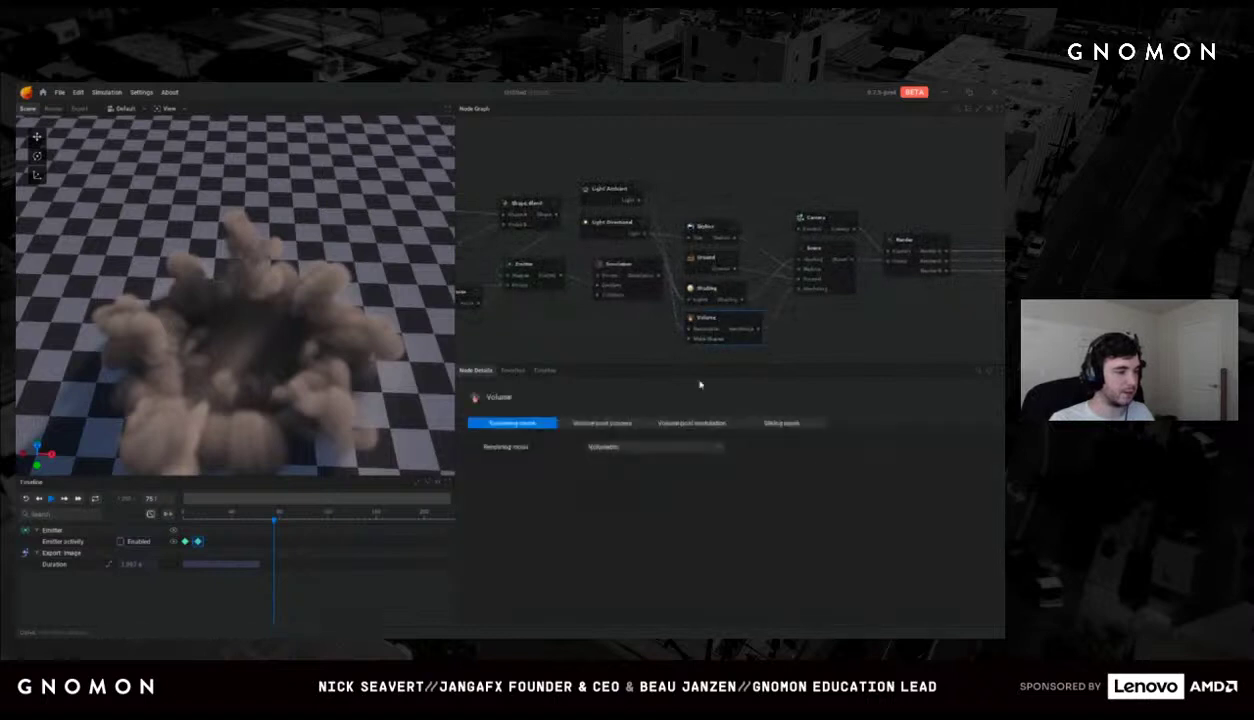
{"action": "left_click", "coordinate": [603, 426]}
{"action": "left_click", "coordinate": [619, 447]}
{"action": "left_click", "coordinate": [605, 481]}
{"action": "left_click_drag", "start_coordinate": [650, 464], "coordinate": [644, 467]}
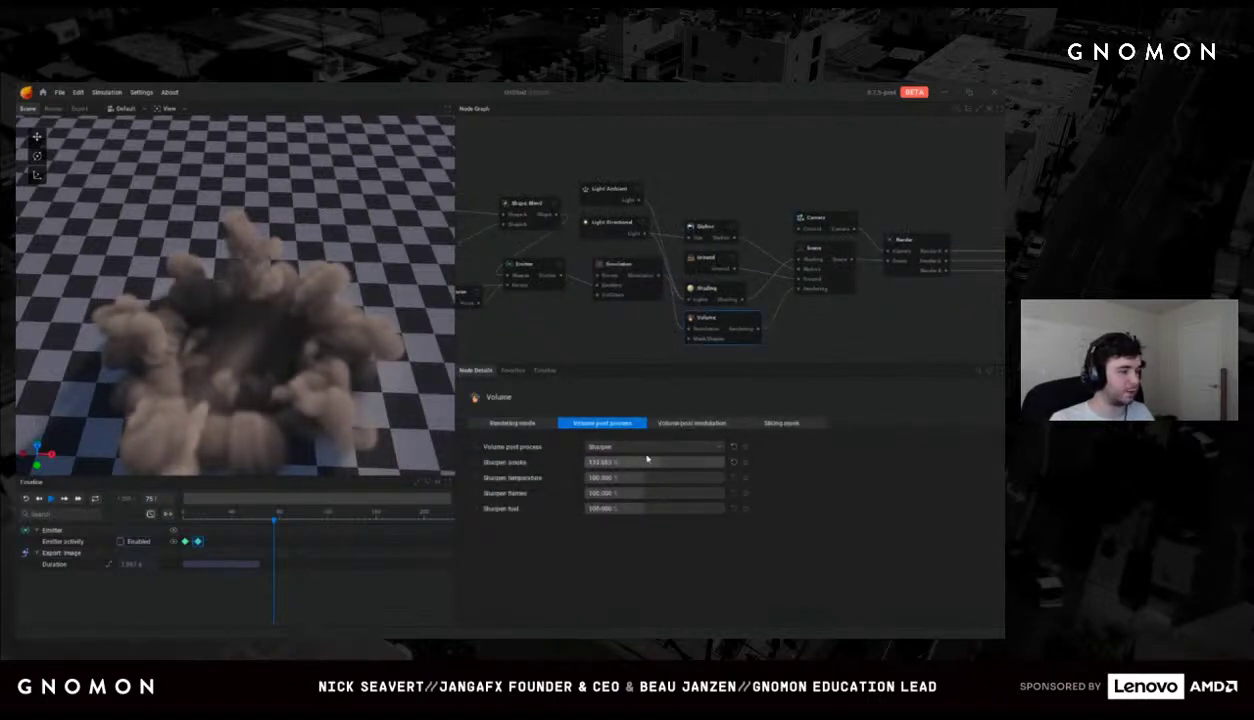
Step: Set the Shading node's shadowing sharpness to 100% and adjust its ambient occlusion, checking the smoke up close
{"action": "left_click", "coordinate": [632, 313]}
{"action": "scroll", "coordinate": [627, 330], "scroll_direction": "up", "scroll_amount": 3}
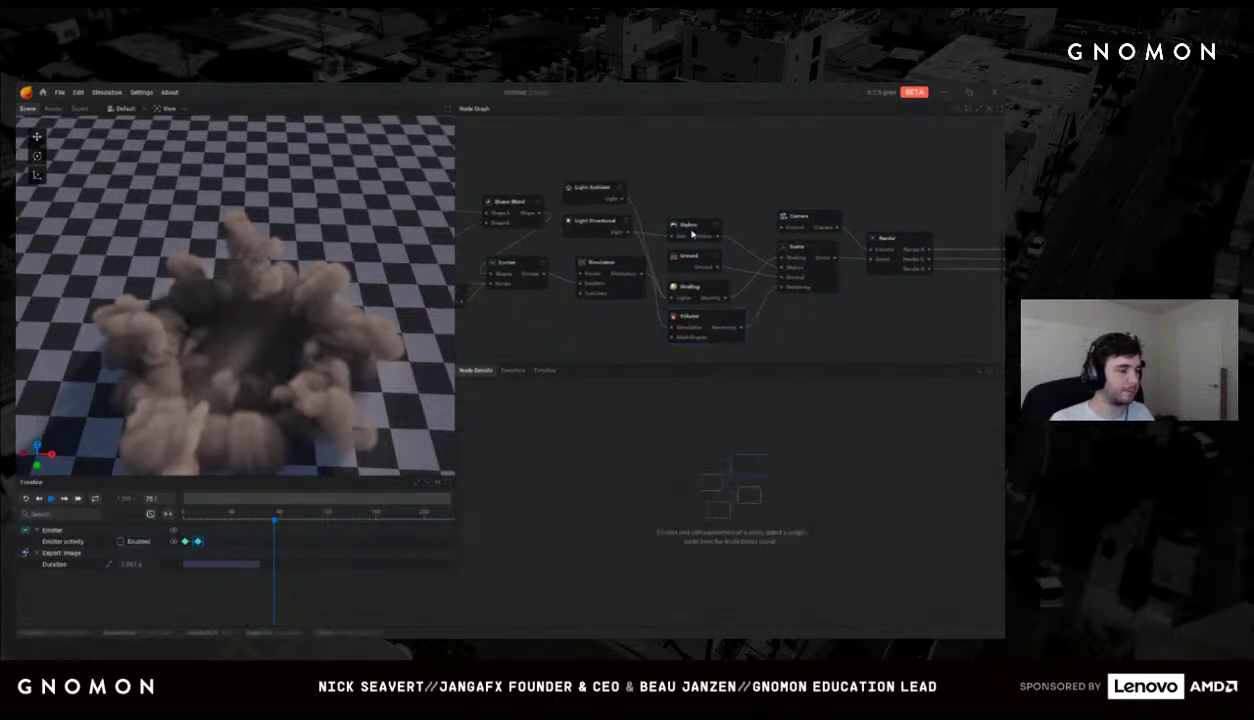
{"action": "left_click", "coordinate": [685, 288]}
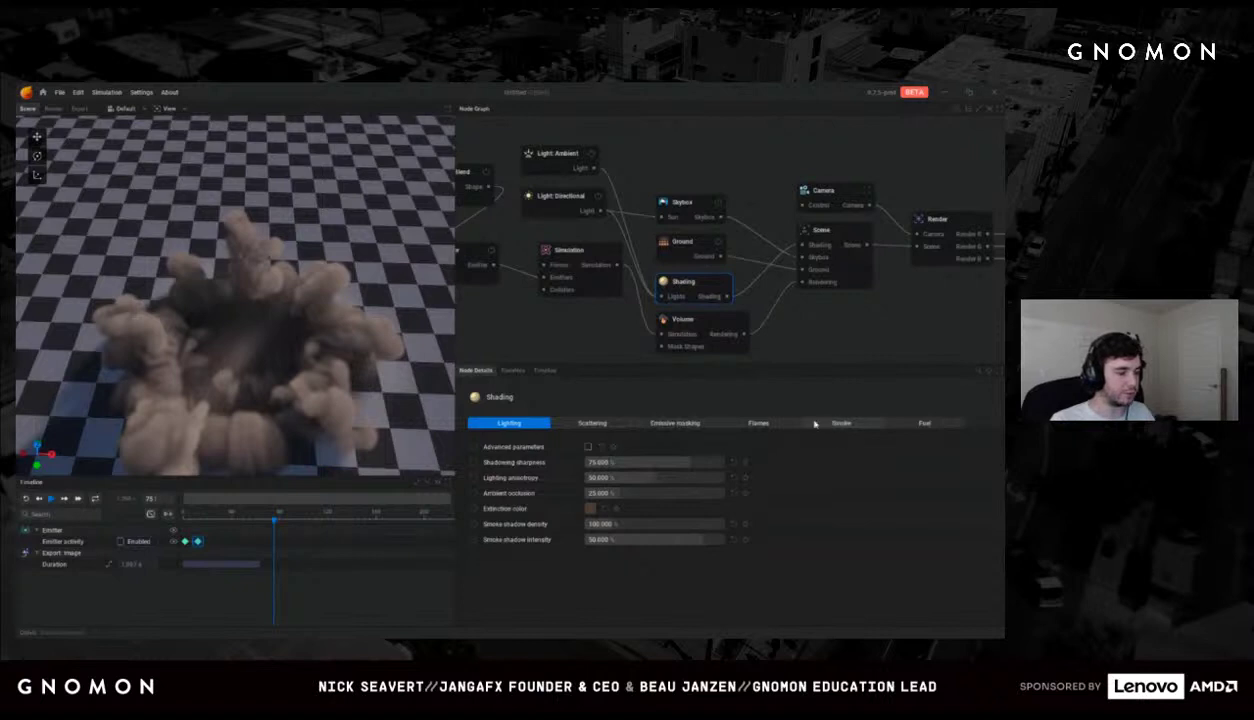
{"action": "left_click_drag", "start_coordinate": [674, 468], "coordinate": [724, 462]}
{"action": "left_click_drag", "start_coordinate": [380, 345], "coordinate": [269, 347]}
{"action": "left_click", "coordinate": [703, 464]}
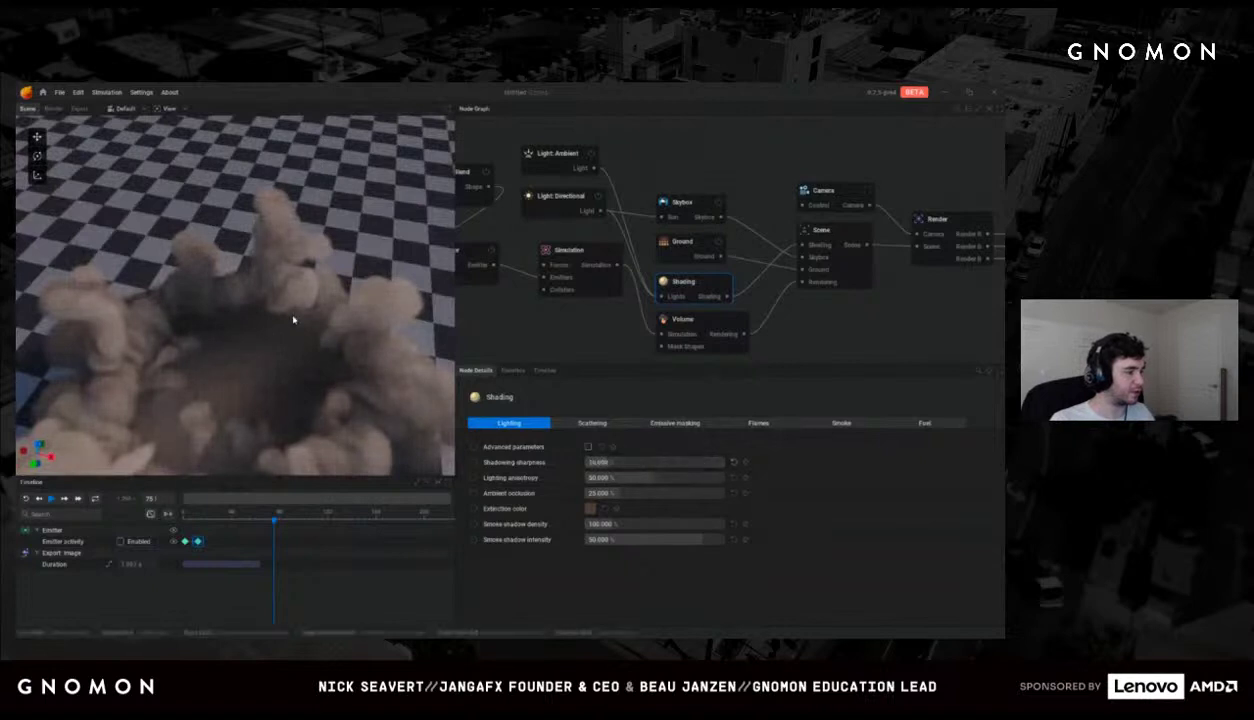
{"action": "left_click", "coordinate": [623, 462]}
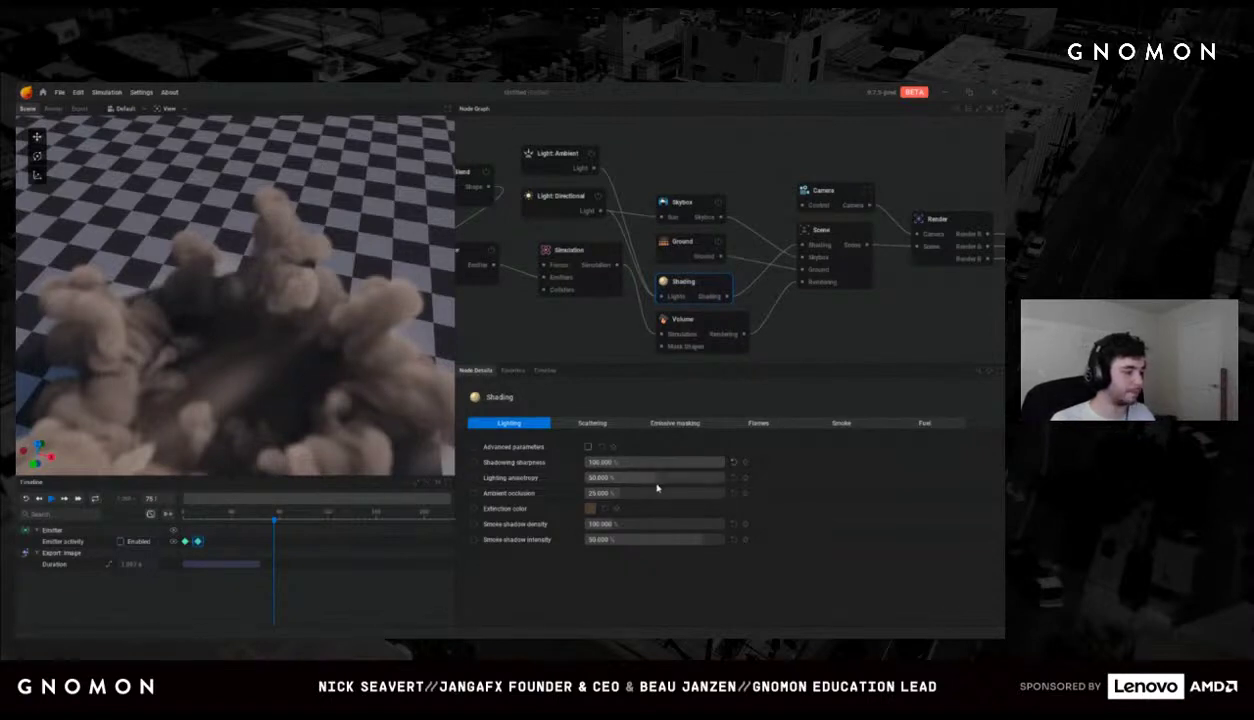
{"action": "left_click", "coordinate": [647, 496]}
{"action": "left_click_drag", "start_coordinate": [647, 497], "coordinate": [666, 494]}
Step: Lower the smoke density clamp to 16.667% in the Shading node's Smoke settings and view the burst from a distance
{"action": "left_click", "coordinate": [836, 424]}
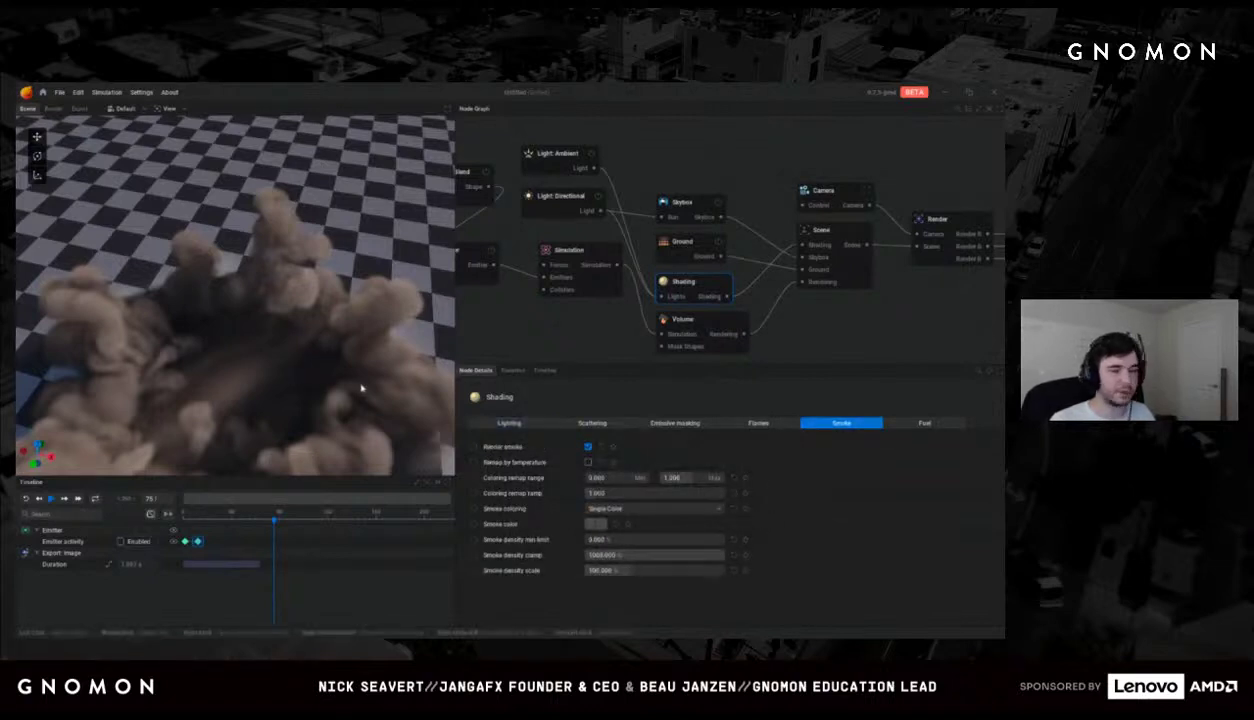
{"action": "mouse_move", "coordinate": [688, 560]}
{"action": "left_mouse_down"}
{"action": "mouse_move", "coordinate": [630, 557]}
{"action": "mouse_move", "coordinate": [714, 559]}
{"action": "mouse_move", "coordinate": [678, 560]}
{"action": "left_mouse_up"}
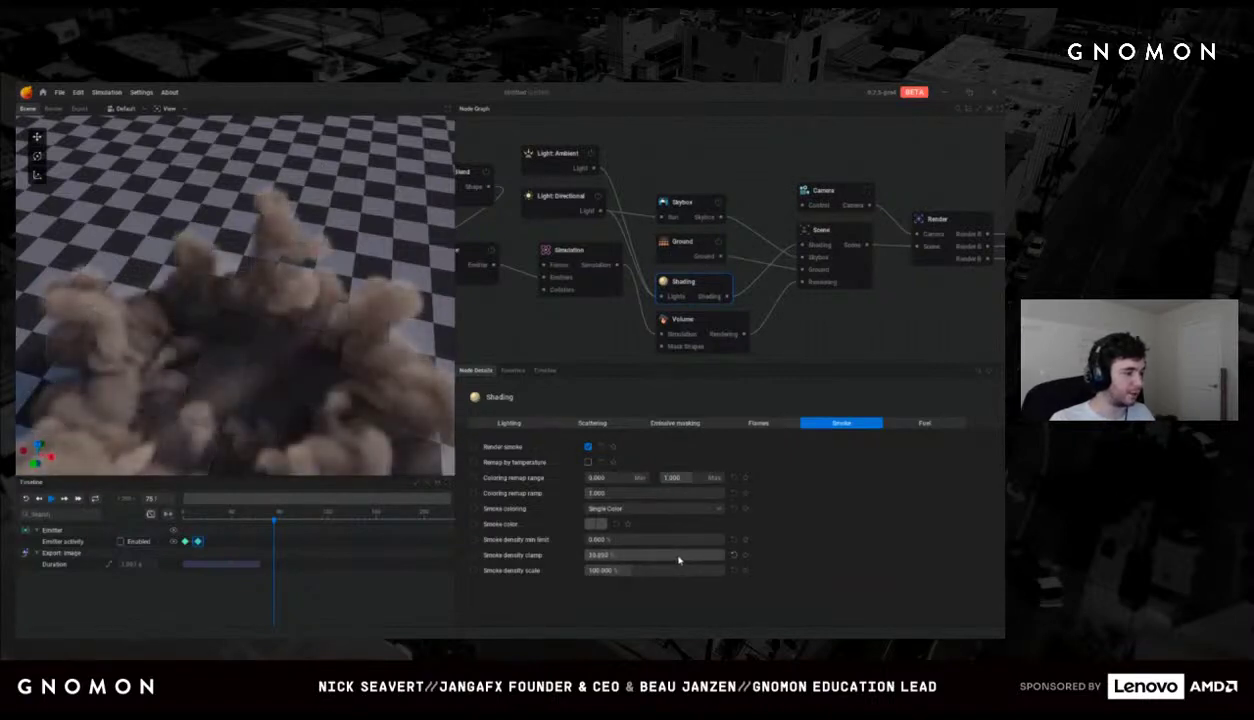
{"action": "left_click_drag", "start_coordinate": [400, 360], "coordinate": [248, 298]}
{"action": "left_click_drag", "start_coordinate": [285, 346], "coordinate": [271, 364]}
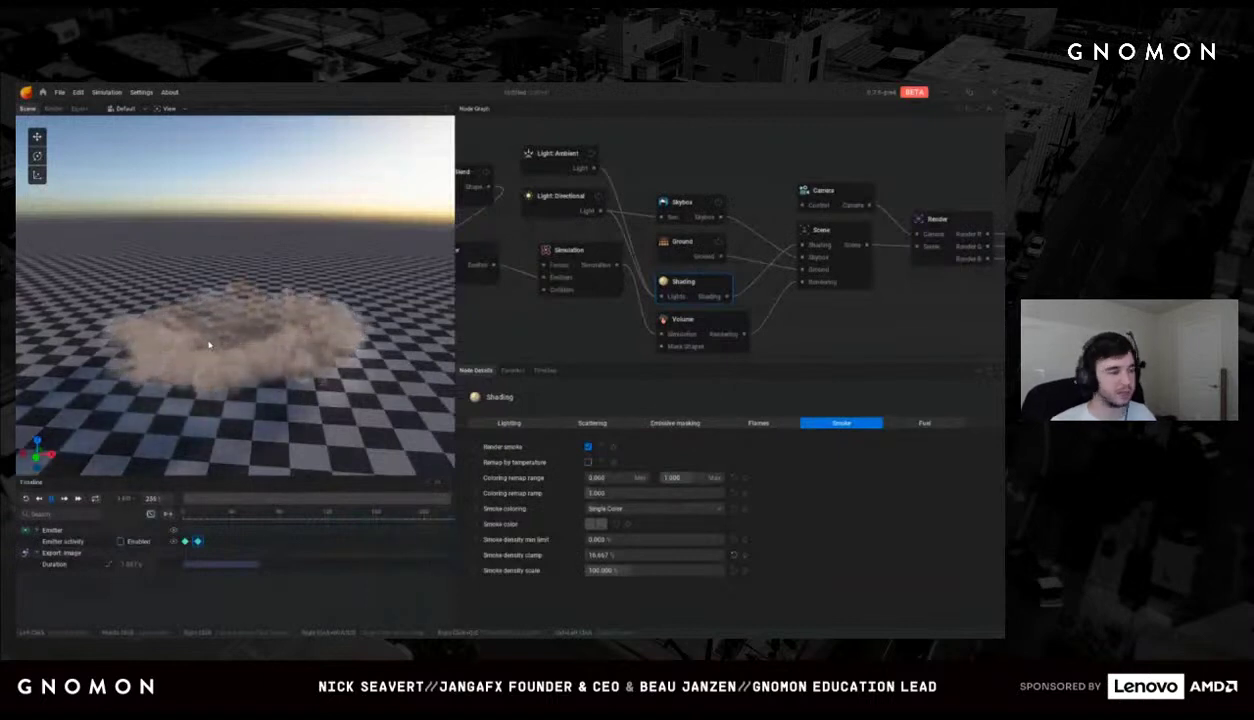
{"action": "left_click_drag", "start_coordinate": [223, 314], "coordinate": [258, 347]}
Step: Switch the viewport to Camera 1 and position it to look straight down on the dust burst
{"action": "left_click", "coordinate": [125, 108]}
{"action": "left_click", "coordinate": [140, 136]}
{"action": "left_click_drag", "start_coordinate": [242, 240], "coordinate": [274, 330]}
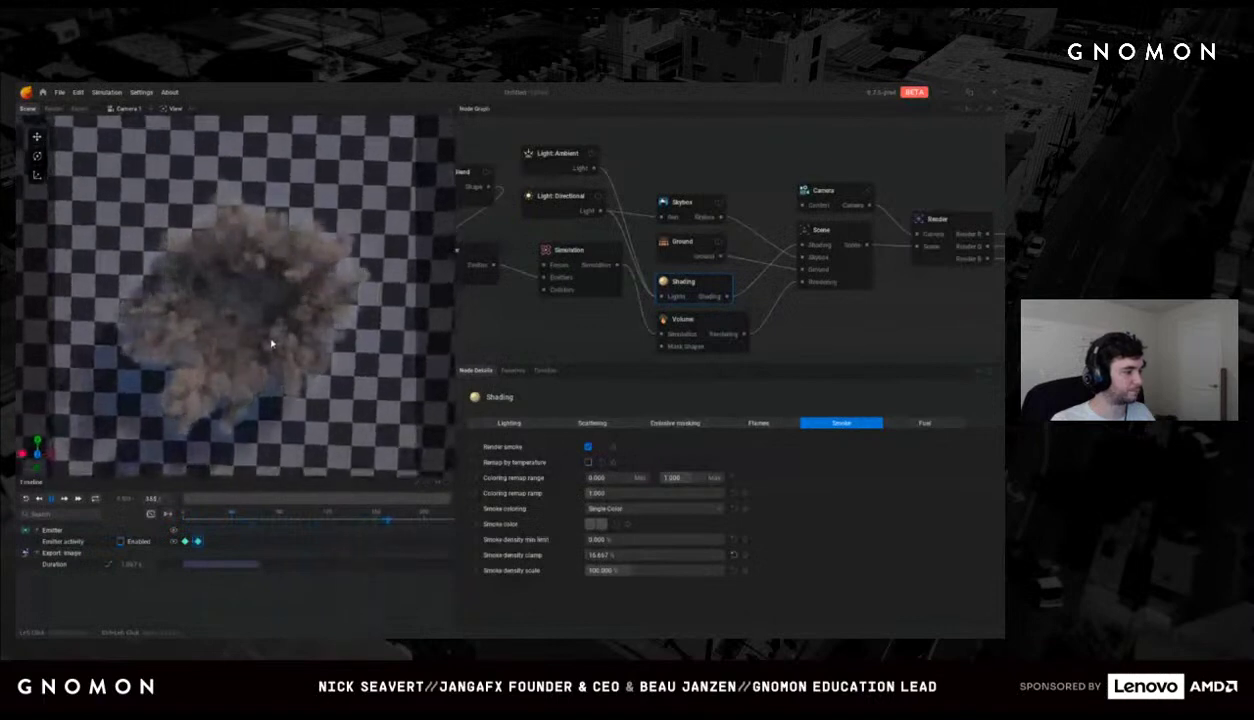
{"action": "left_click_drag", "start_coordinate": [275, 343], "coordinate": [275, 337]}
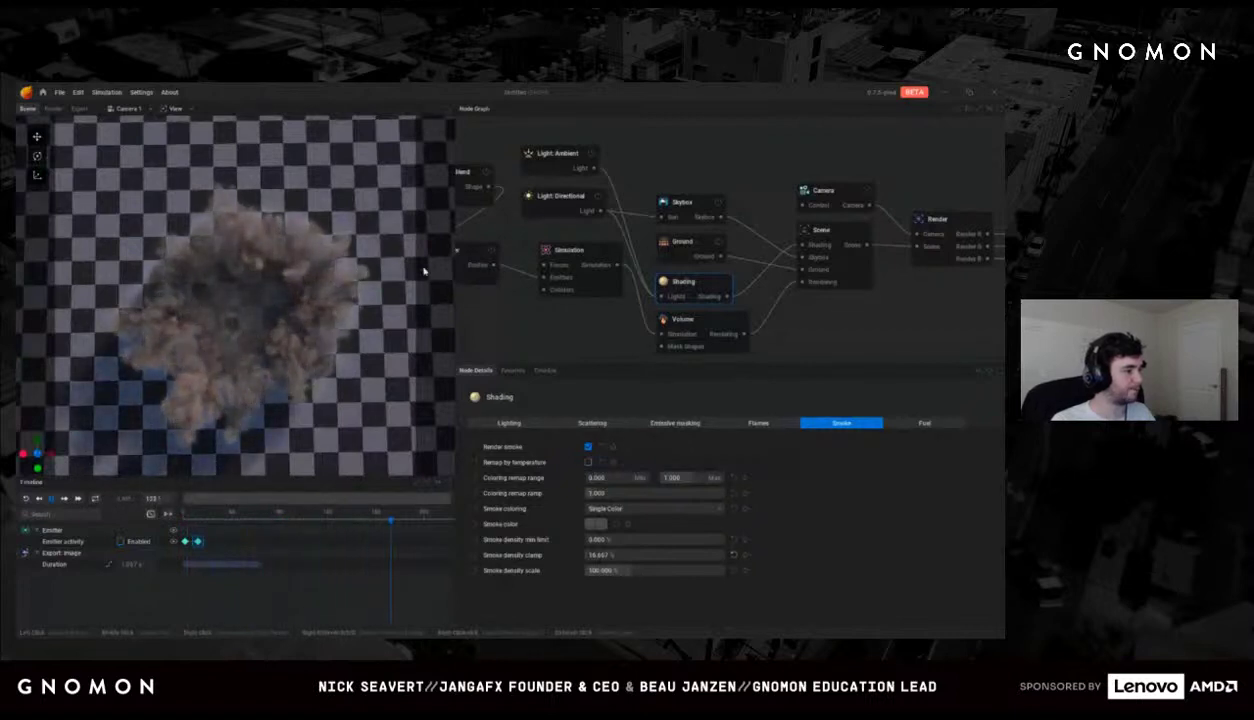
Step: Set smoke dissipation to 100% in the Simulation node's Combustion settings
{"action": "middle_click_drag", "start_coordinate": [697, 162], "coordinate": [757, 138]}
{"action": "left_click", "coordinate": [634, 232]}
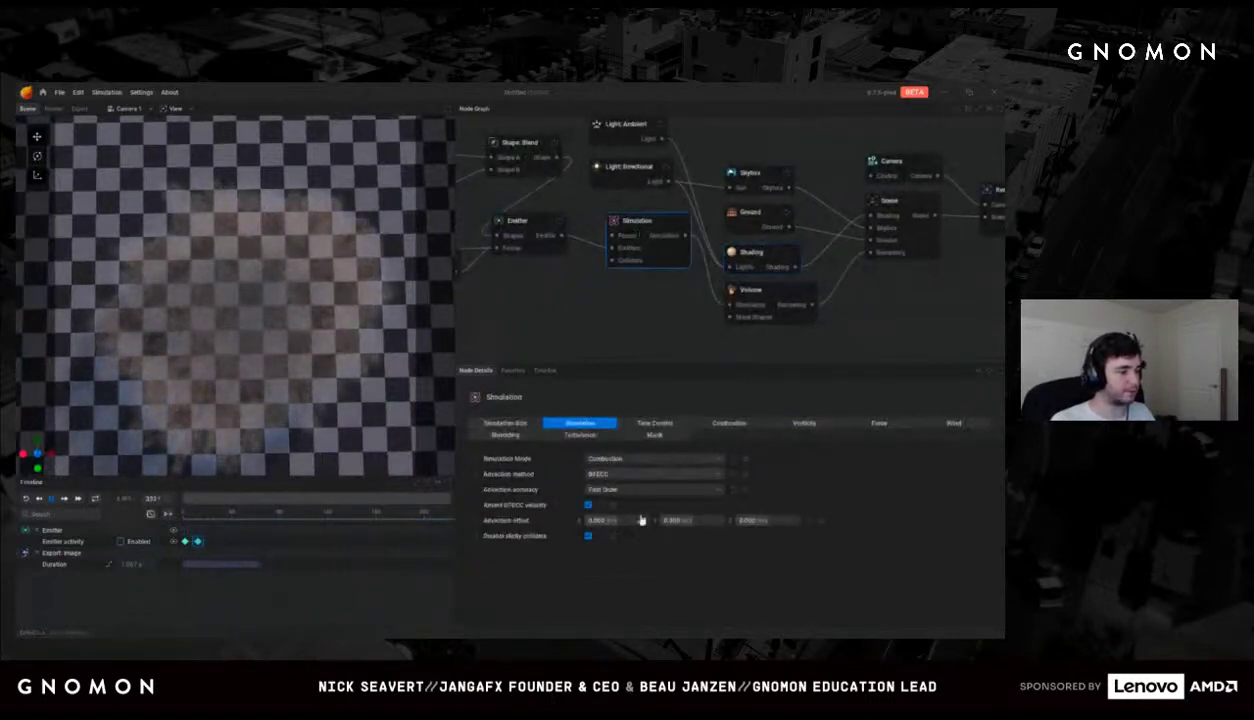
{"action": "left_click", "coordinate": [731, 423]}
{"action": "left_click_drag", "start_coordinate": [643, 491], "coordinate": [677, 491]}
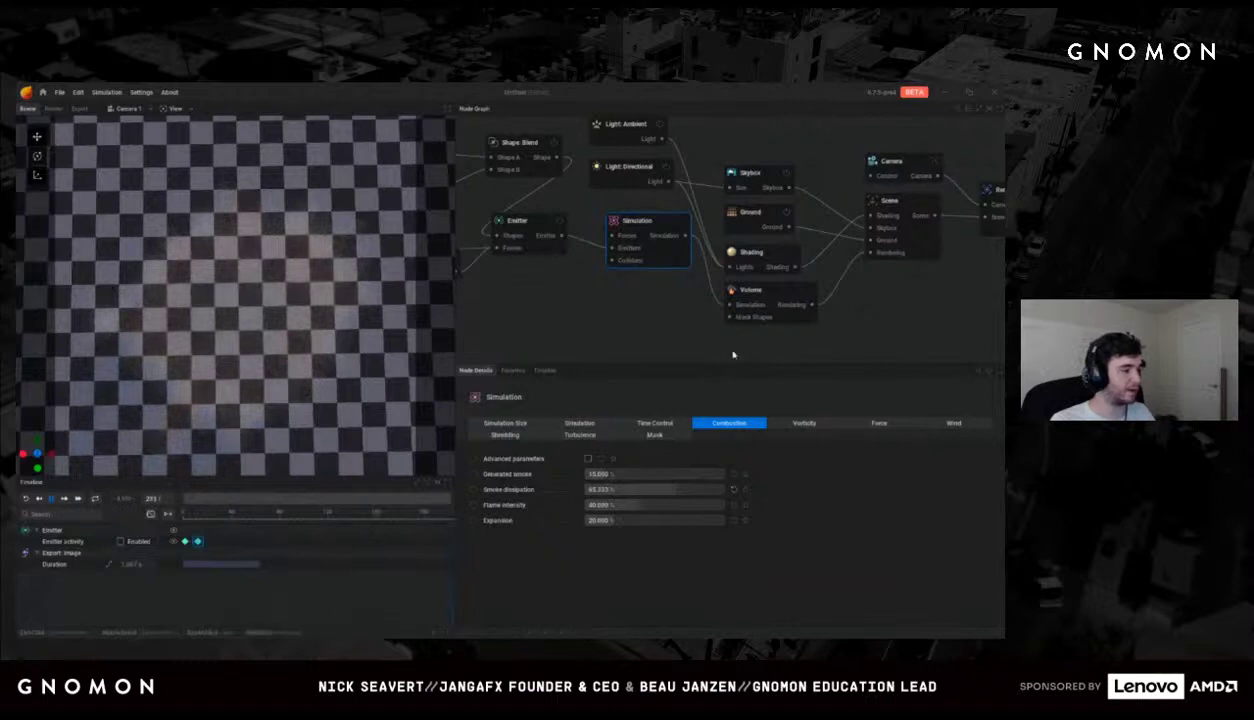
{"action": "left_click_drag", "start_coordinate": [663, 489], "coordinate": [682, 489]}
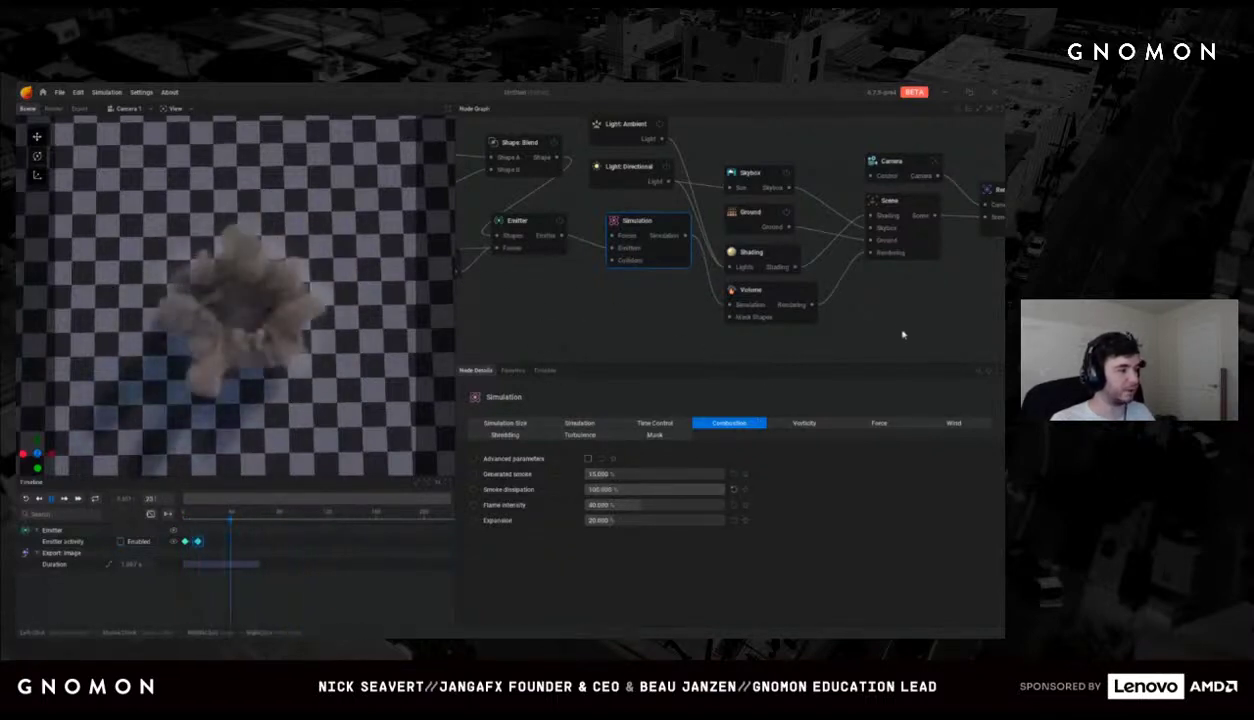
Step: Set the Export Image node's first frame to 10
{"action": "middle_click_drag", "start_coordinate": [780, 300], "coordinate": [489, 315]}
{"action": "left_click", "coordinate": [887, 224]}
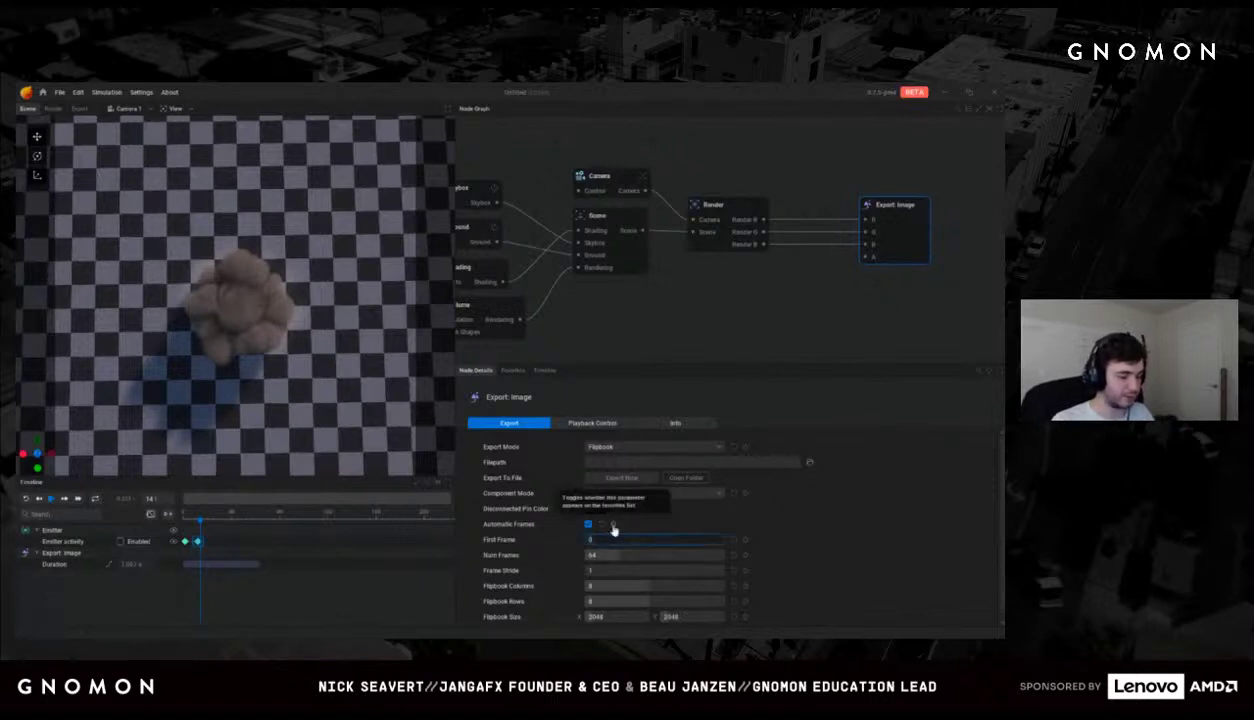
{"action": "type", "text": "0"}
{"action": "key", "text": "Return"}
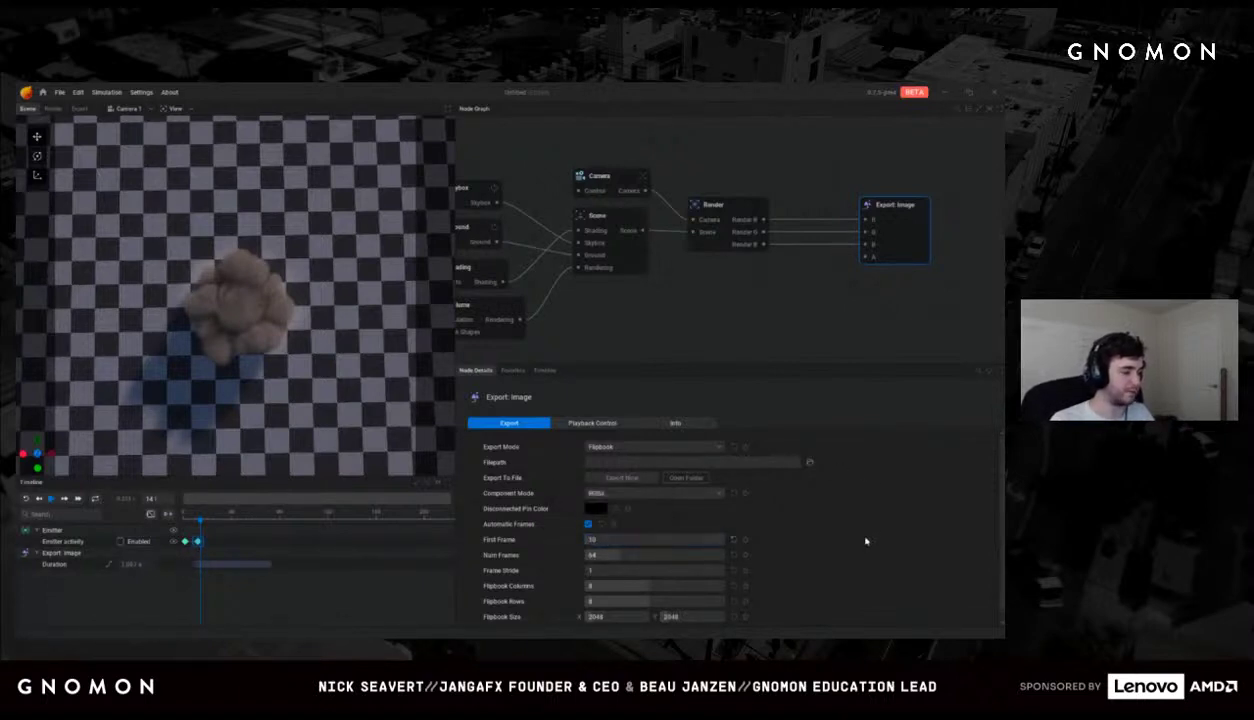
Step: Set the export file path to tester2.png in the EmberGen pre4 folder and export the smoke flipbook
{"action": "left_click", "coordinate": [810, 465]}
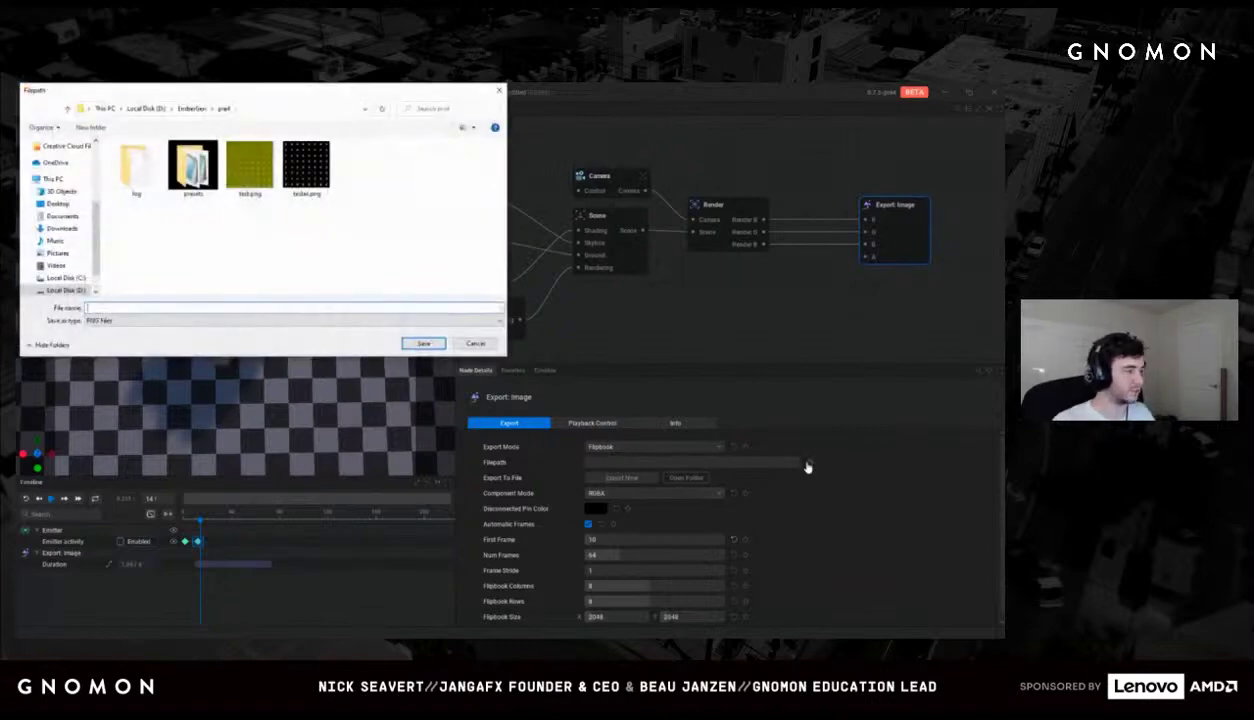
{"action": "type", "text": "smoke"}
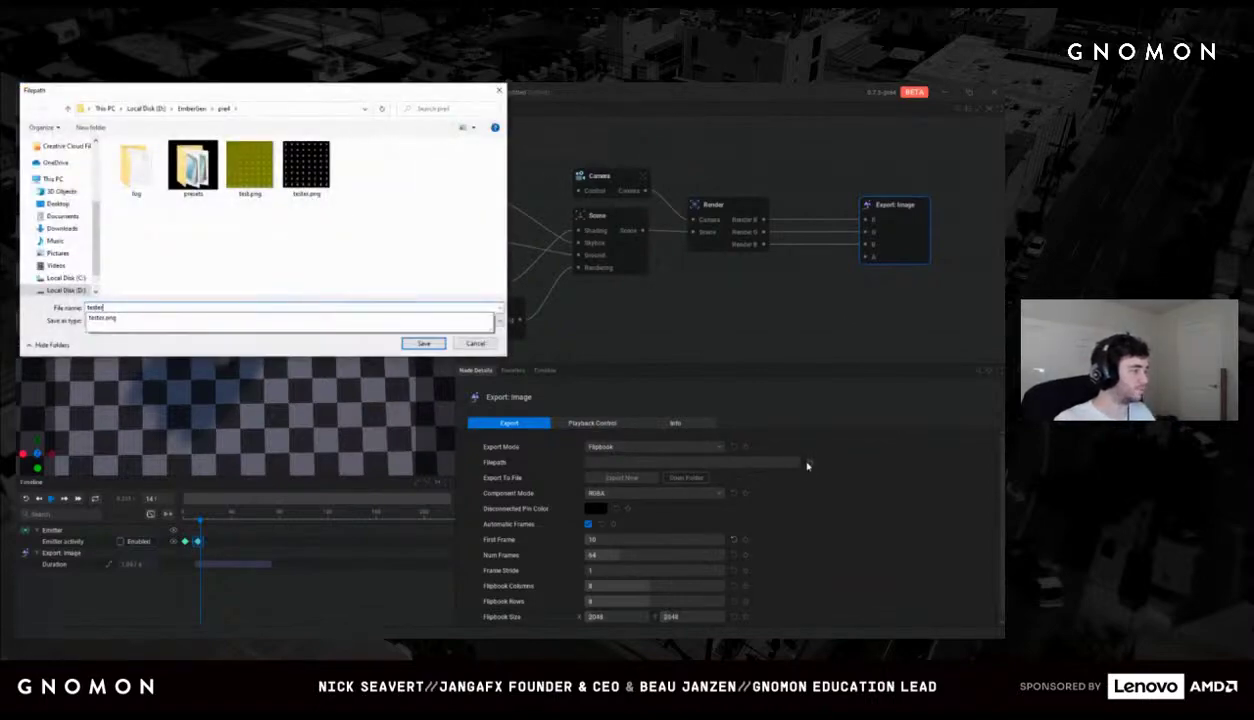
{"action": "key", "text": "Return"}
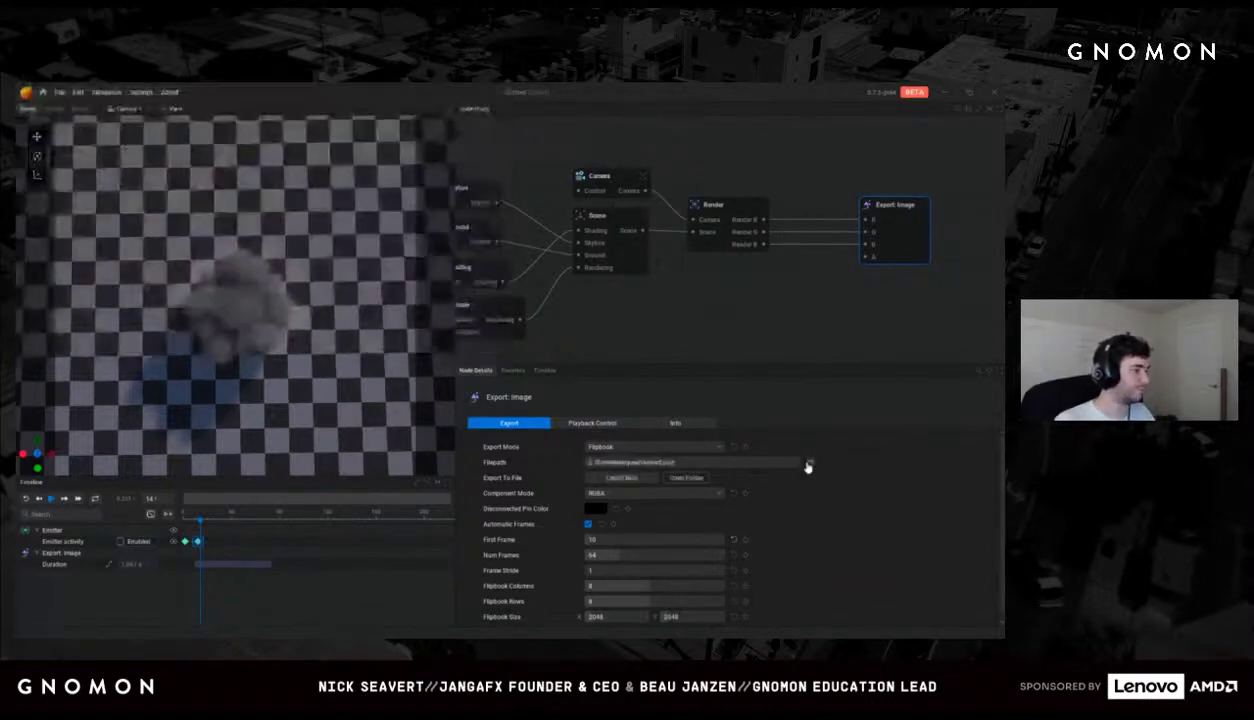
{"action": "left_click", "coordinate": [619, 479]}
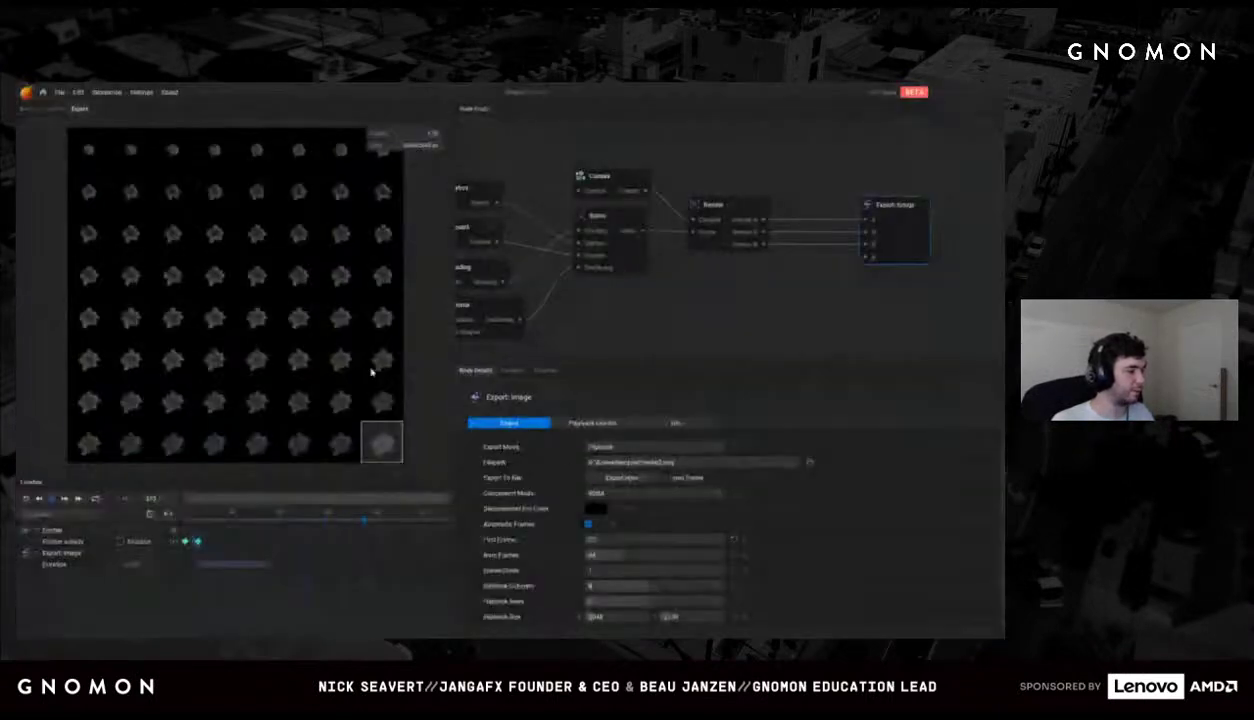
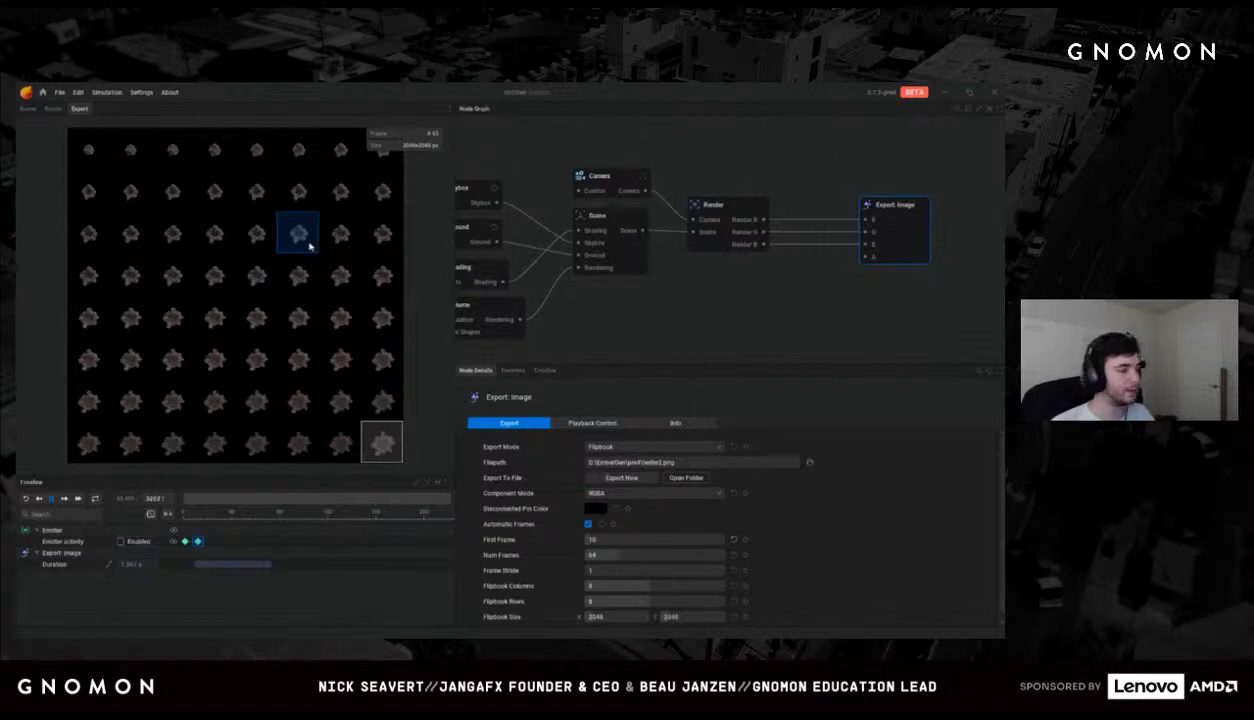
Step: Start a new project without saving the current one and bring the default fire's emitter nodes into view
{"action": "left_click", "coordinate": [613, 318]}
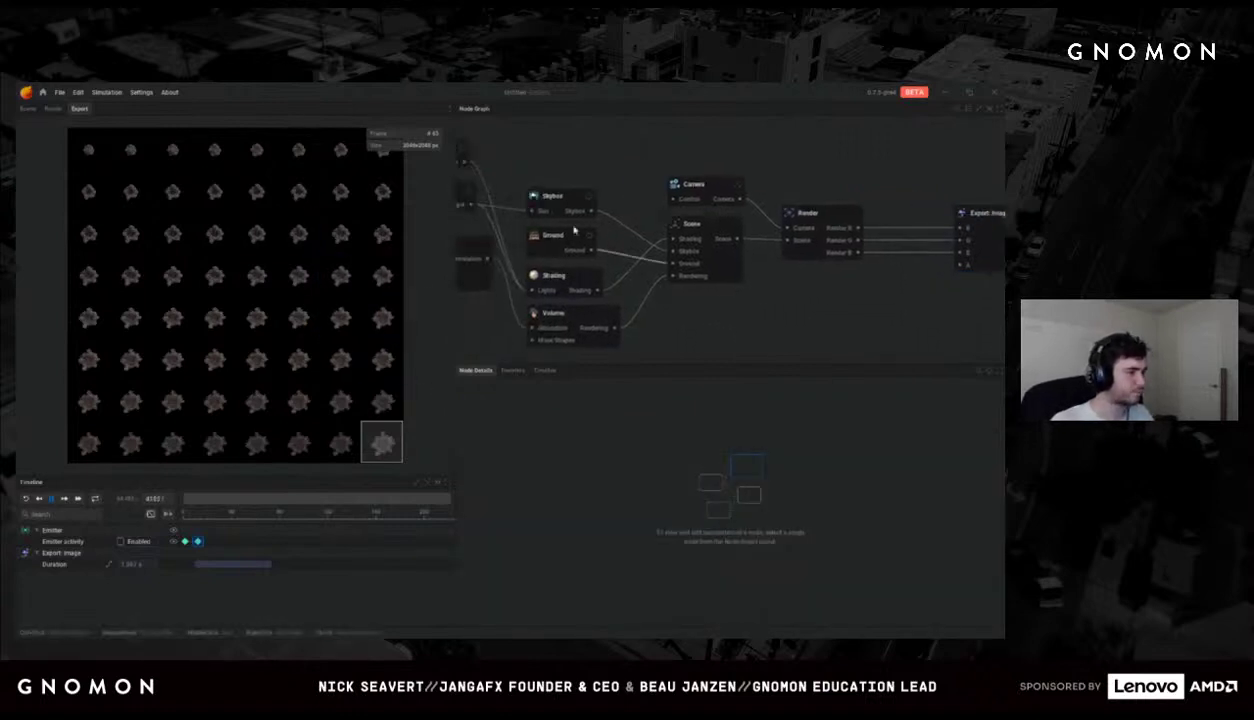
{"action": "left_click", "coordinate": [60, 92]}
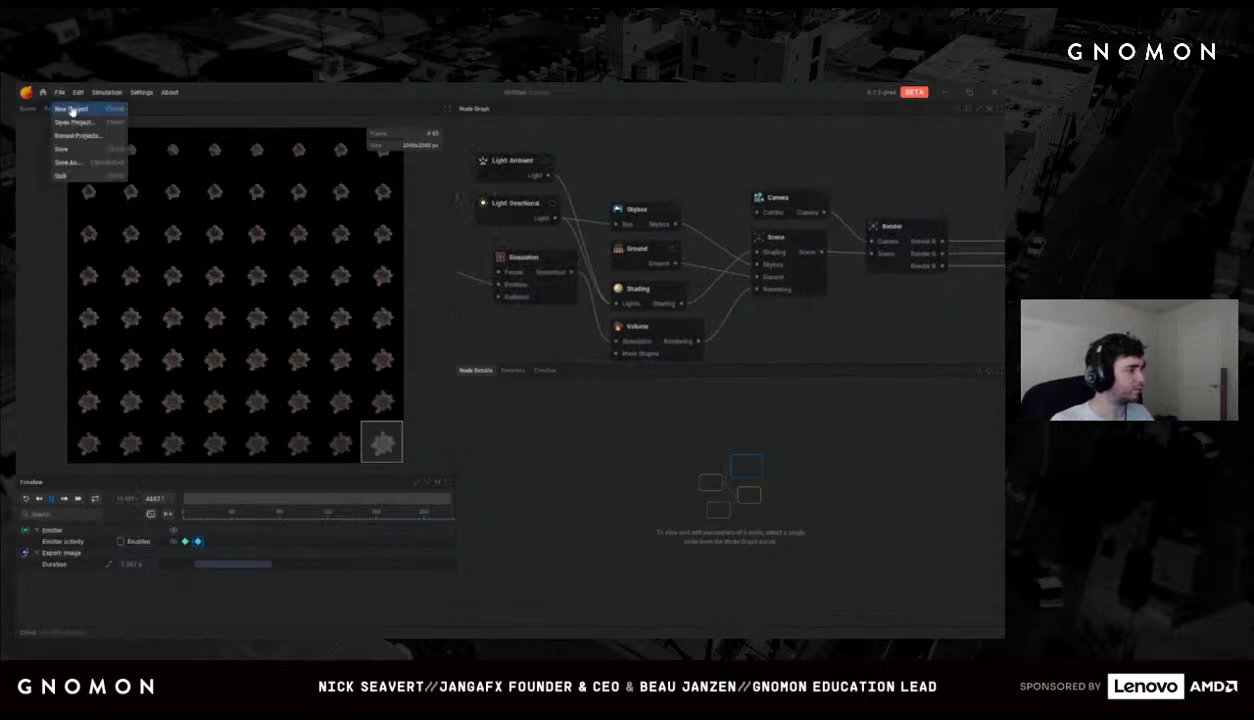
{"action": "left_click", "coordinate": [71, 110]}
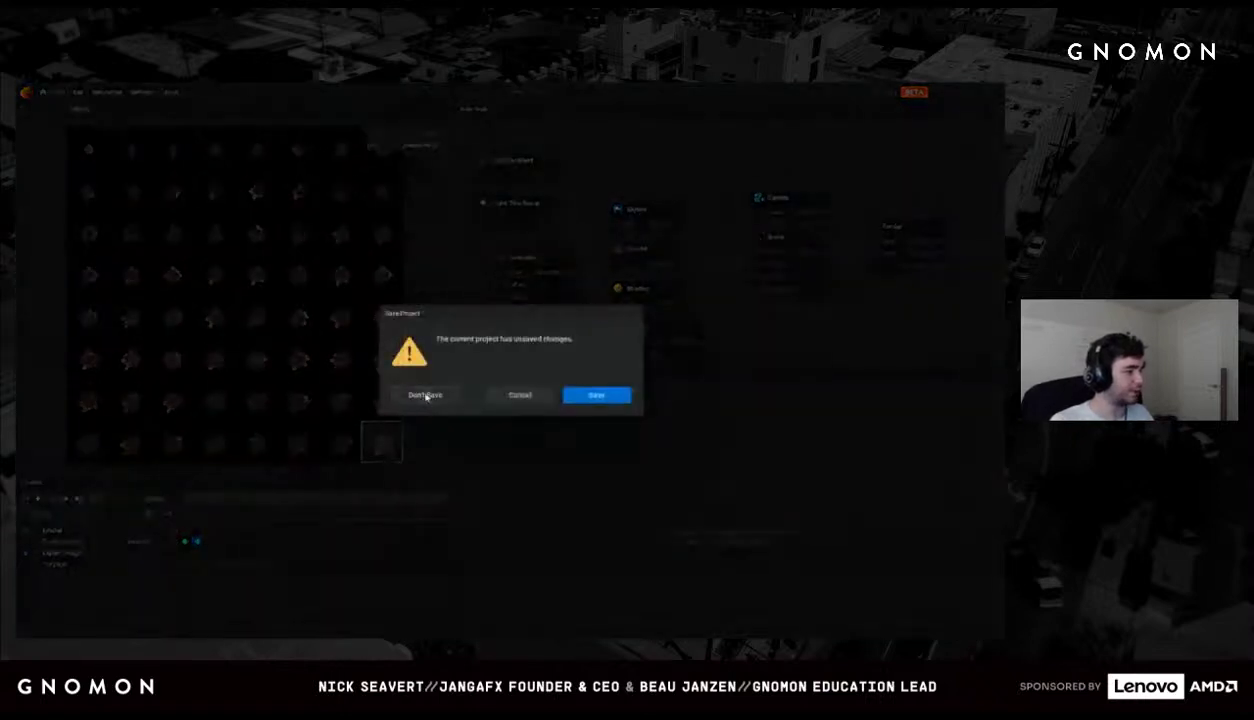
{"action": "left_click", "coordinate": [425, 396]}
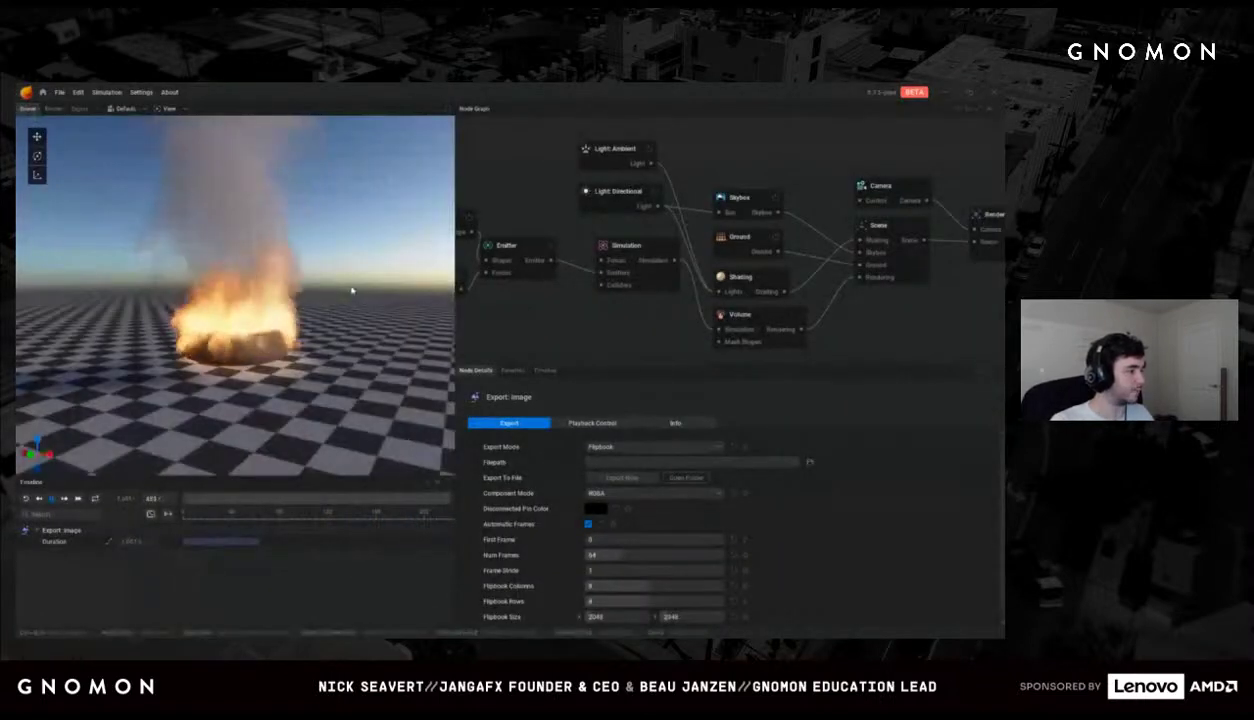
{"action": "middle_click_drag", "start_coordinate": [537, 226], "coordinate": [602, 238]}
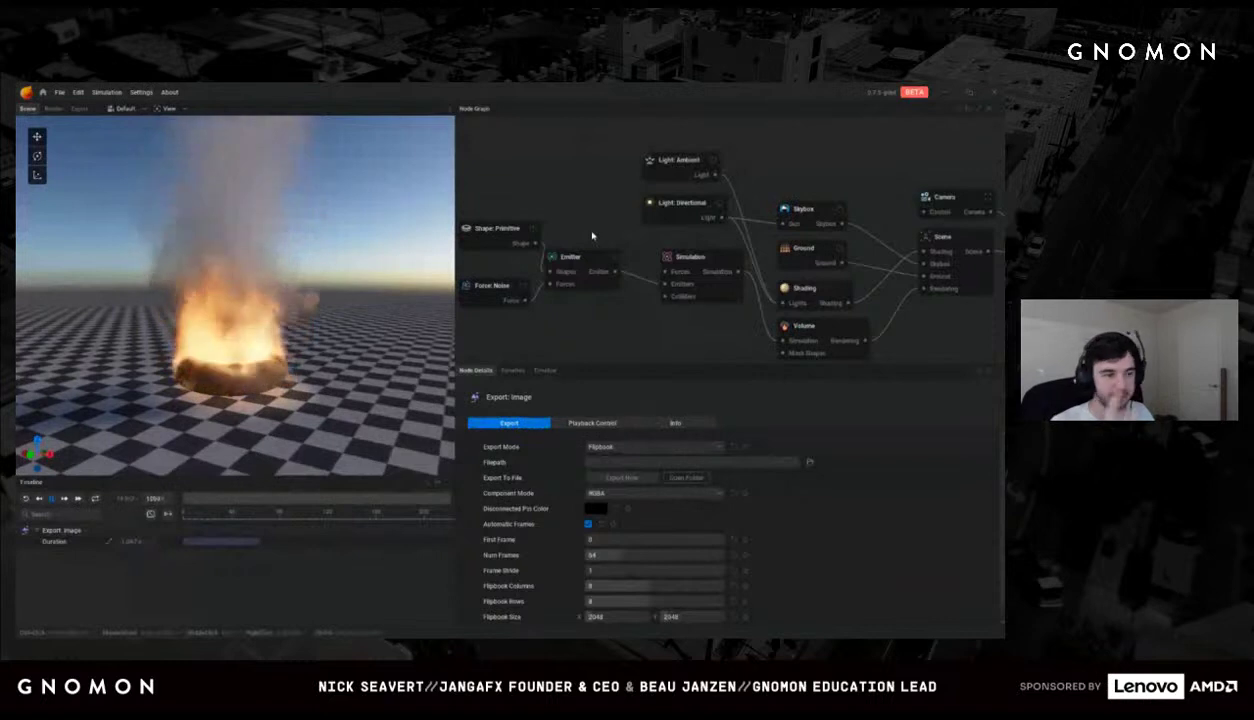
{"action": "middle_click_drag", "start_coordinate": [592, 236], "coordinate": [642, 240]}
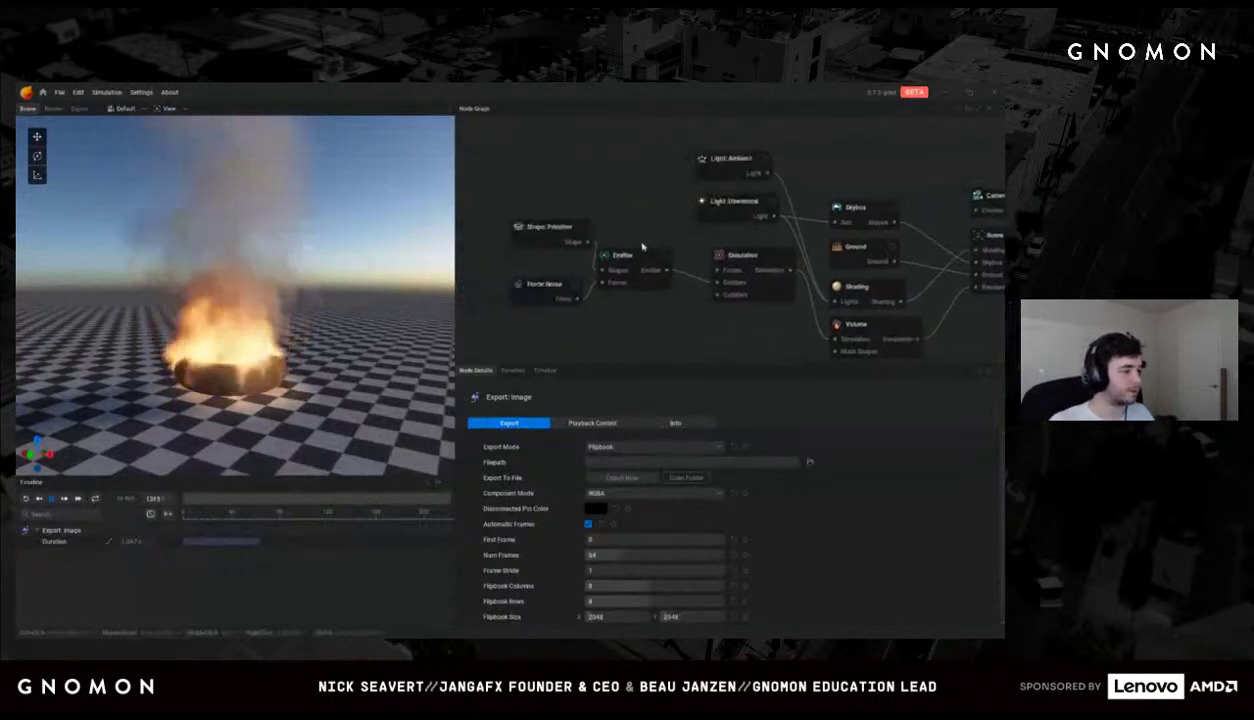
Step: Change the type of the primitive shape feeding the emitter to Capsule
{"action": "scroll", "coordinate": [642, 240], "scroll_direction": "up", "scroll_amount": 2}
{"action": "left_click", "coordinate": [615, 255]}
{"action": "left_click", "coordinate": [515, 222]}
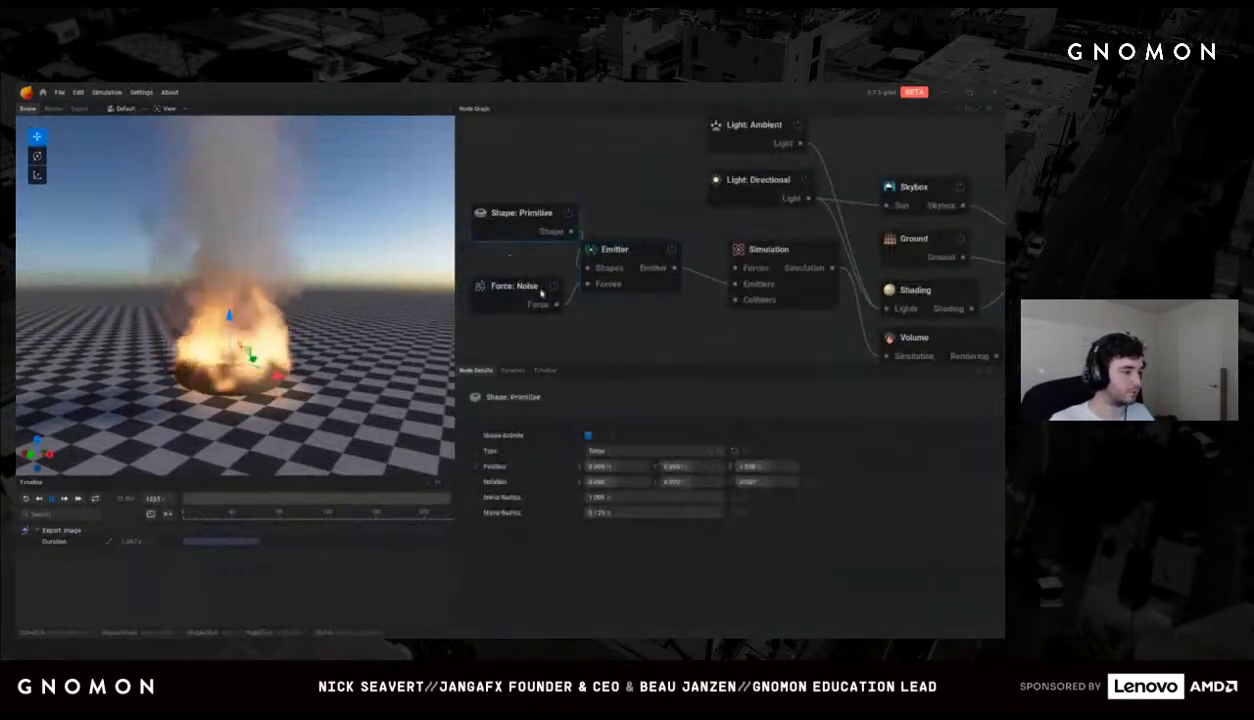
{"action": "left_click", "coordinate": [620, 451]}
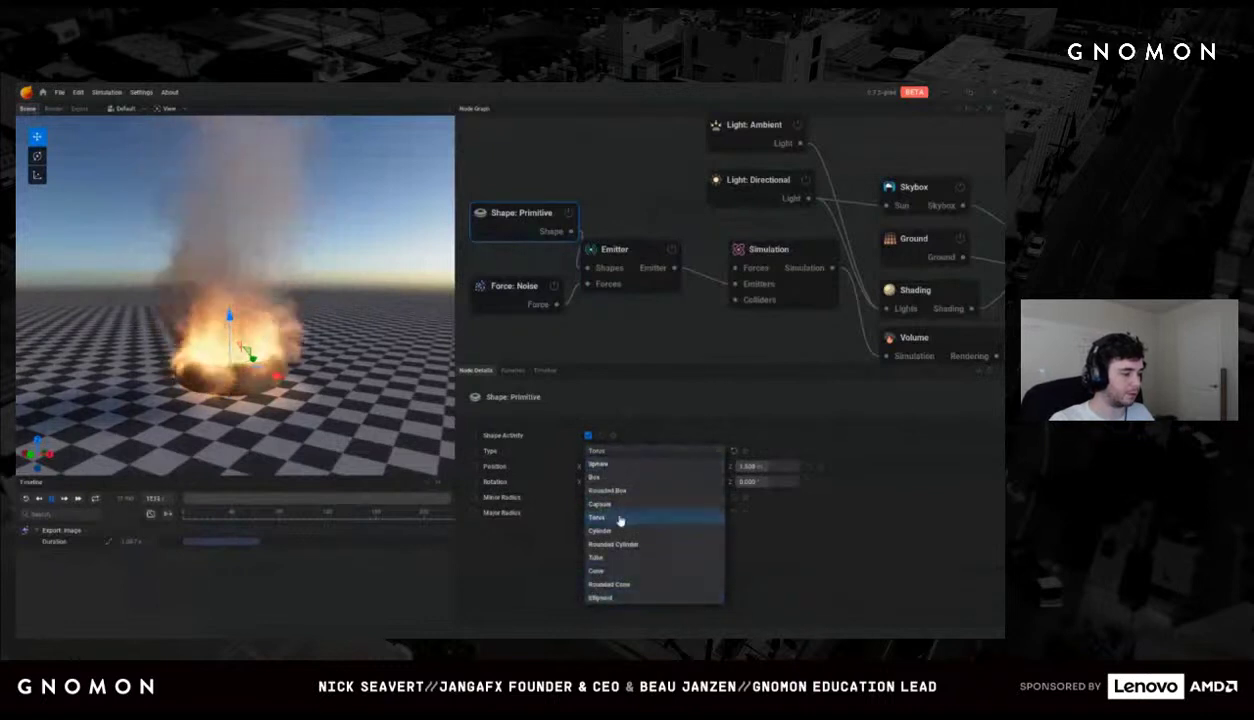
{"action": "left_click", "coordinate": [600, 503]}
Step: Raise the capsule emitter shape above the ground and rotate it about -43° around the X axis
{"action": "left_click_drag", "start_coordinate": [248, 323], "coordinate": [282, 316]}
{"action": "key", "text": "e"}
{"action": "left_click_drag", "start_coordinate": [207, 277], "coordinate": [337, 346]}
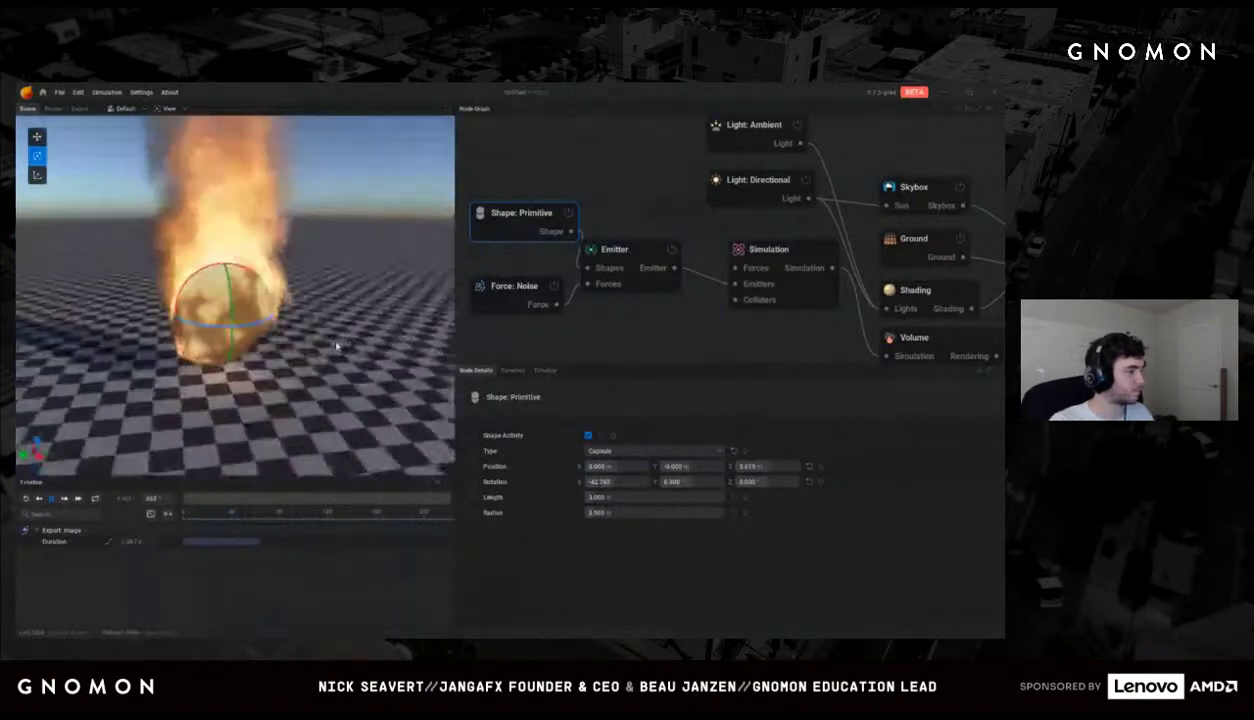
Step: Set the capsule's length to 1.5 m and its radius to 2 m
{"action": "key", "text": "r"}
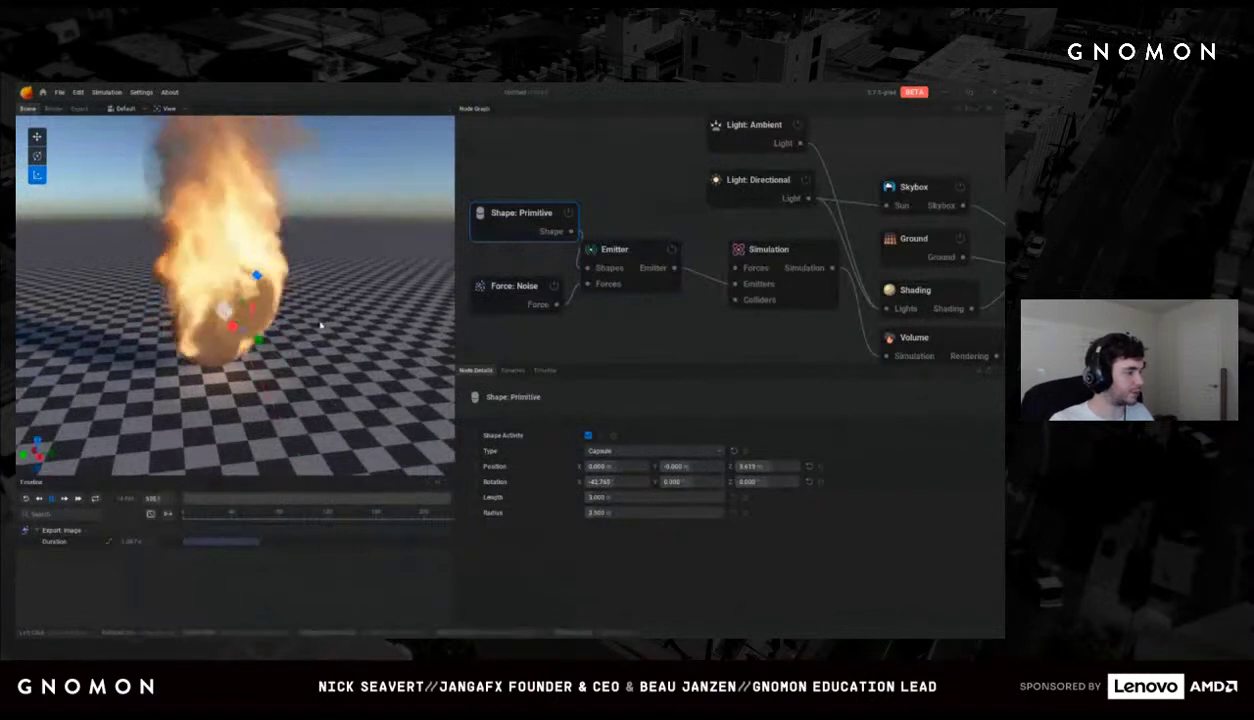
{"action": "scroll", "coordinate": [322, 323], "scroll_direction": "up", "scroll_amount": 2}
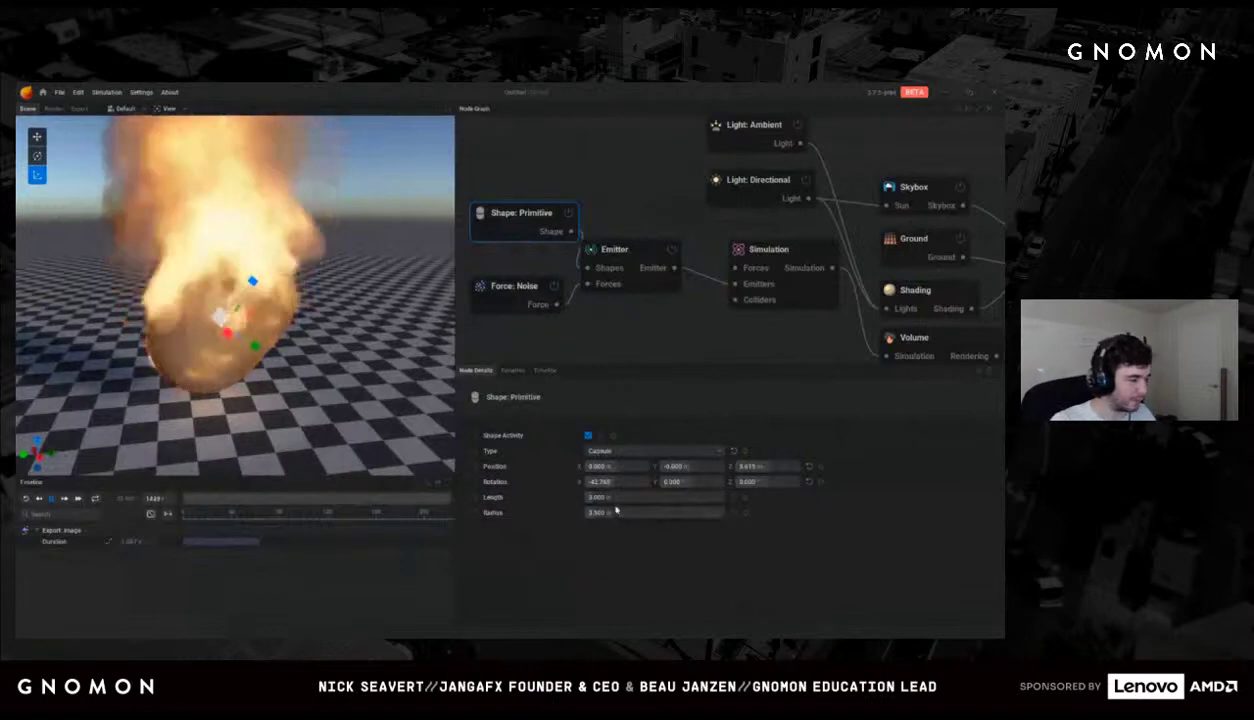
{"action": "left_click", "coordinate": [642, 497]}
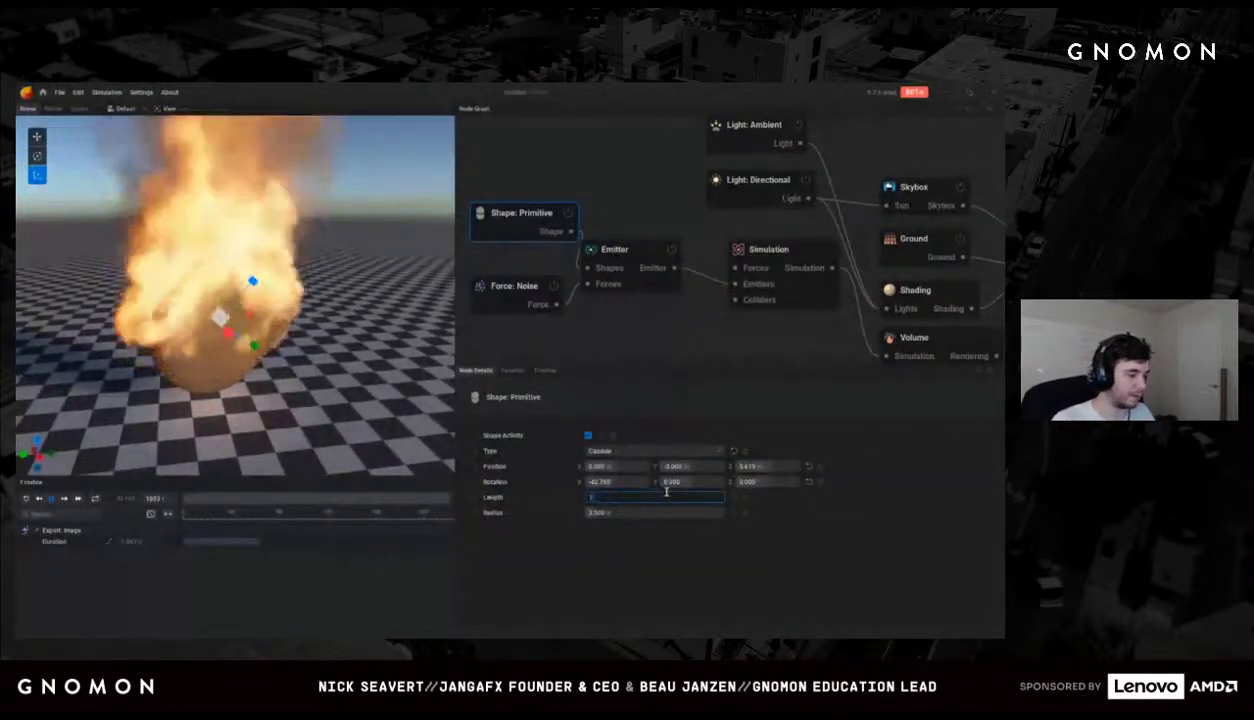
{"action": "type", "text": "1.5"}
{"action": "key", "text": "Return"}
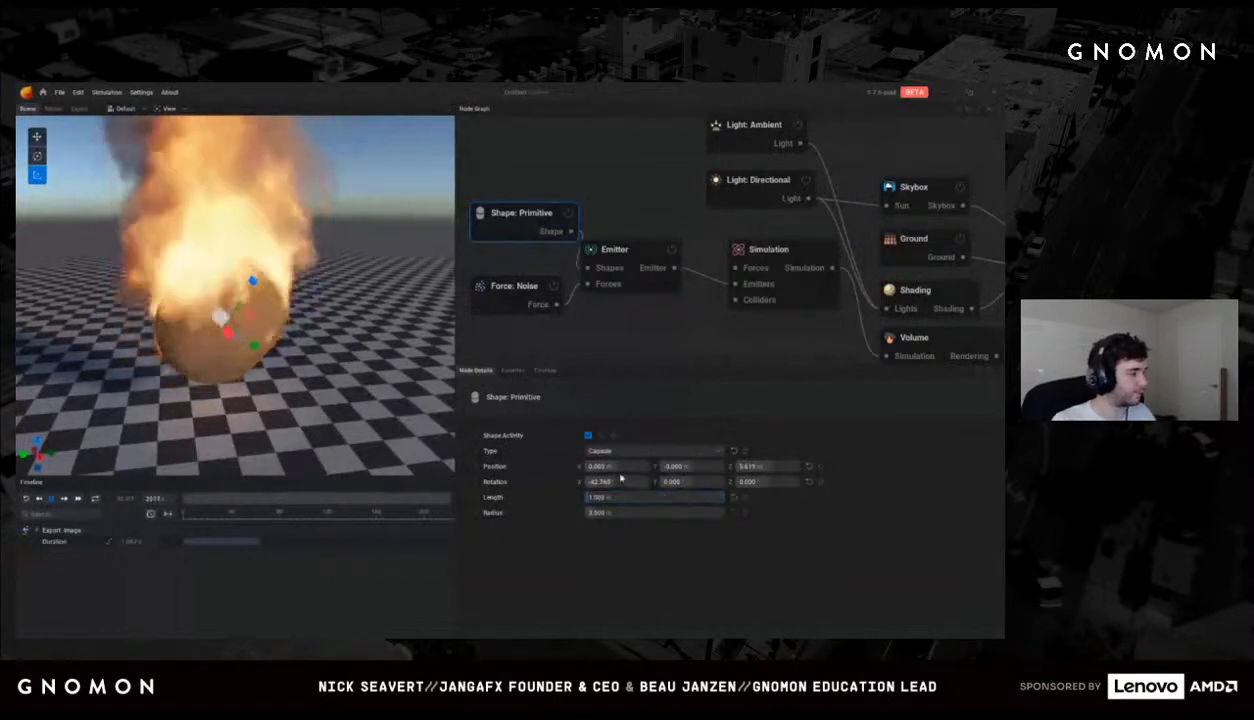
{"action": "left_click", "coordinate": [620, 513]}
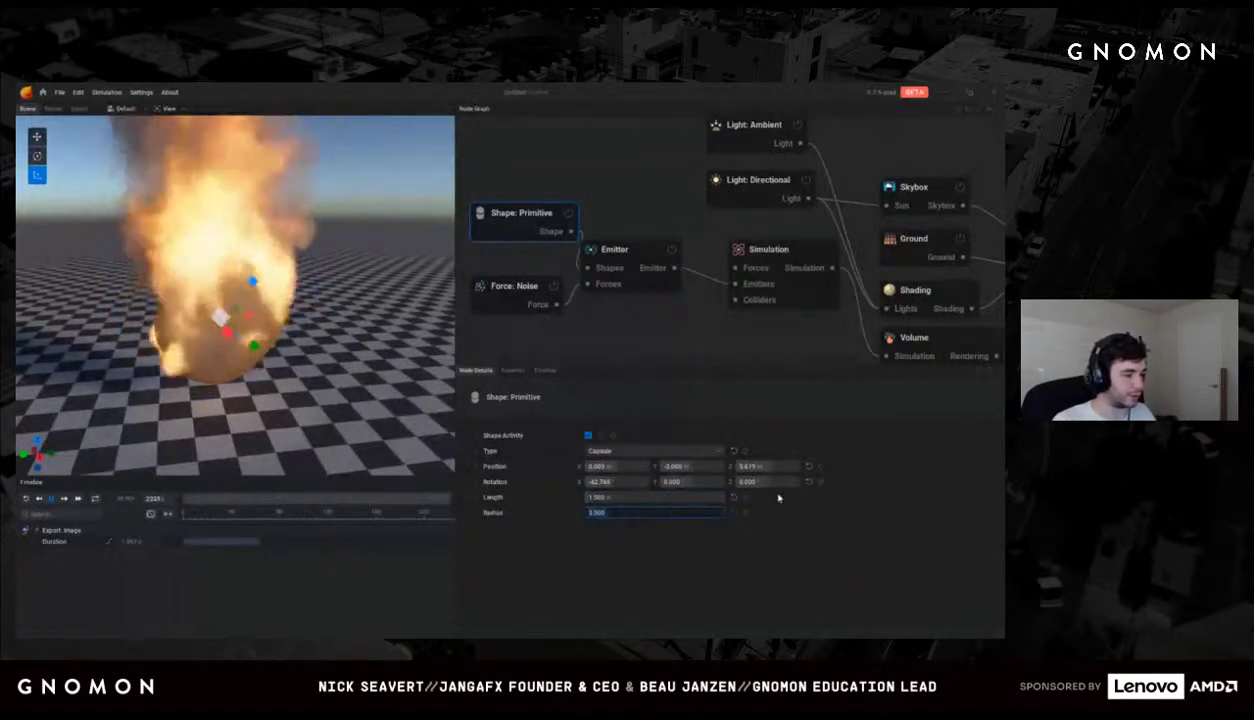
{"action": "type", "text": "2"}
{"action": "key", "text": "Return"}
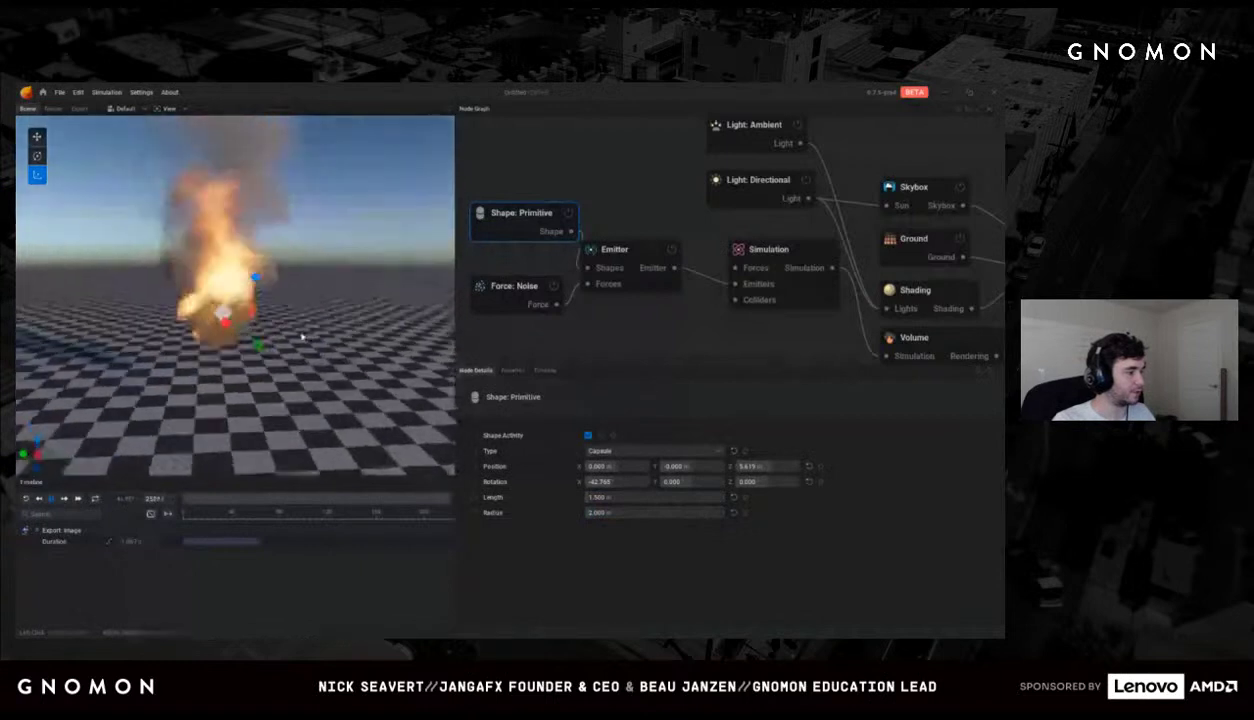
Step: Reduce the capsule's radius to 1.5 m
{"action": "left_click", "coordinate": [616, 512]}
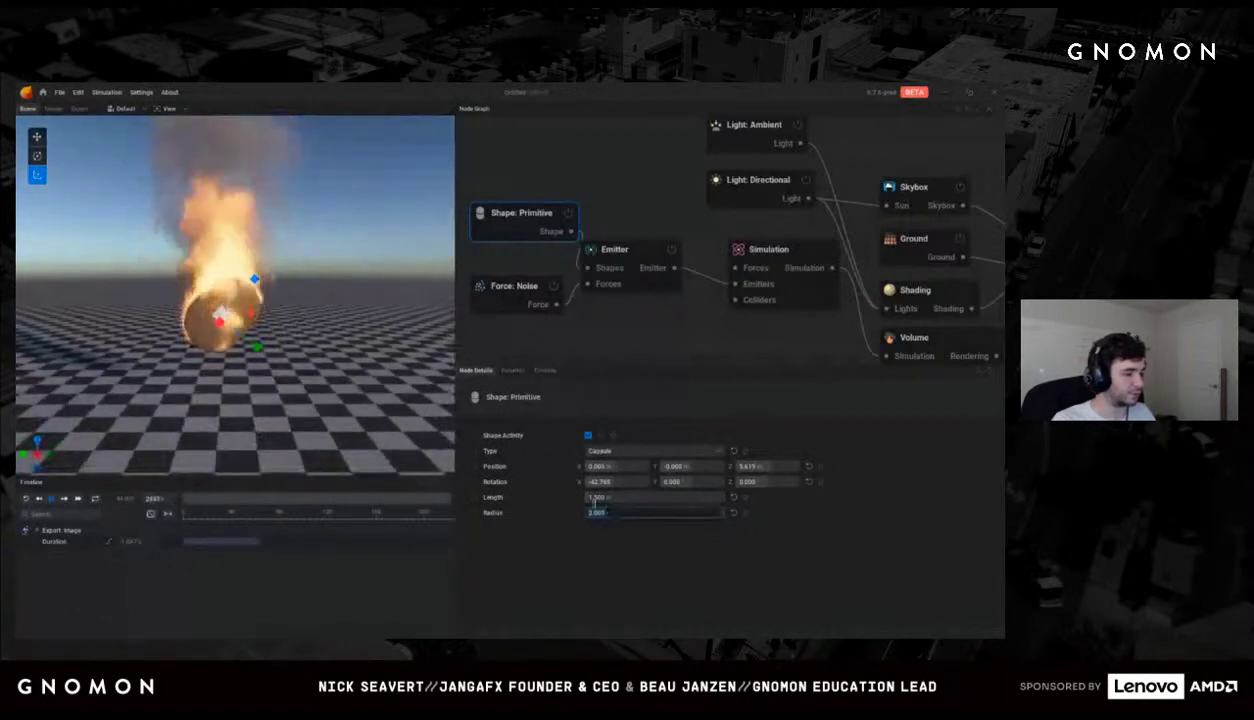
{"action": "type", "text": "1.5"}
{"action": "key", "text": "Return"}
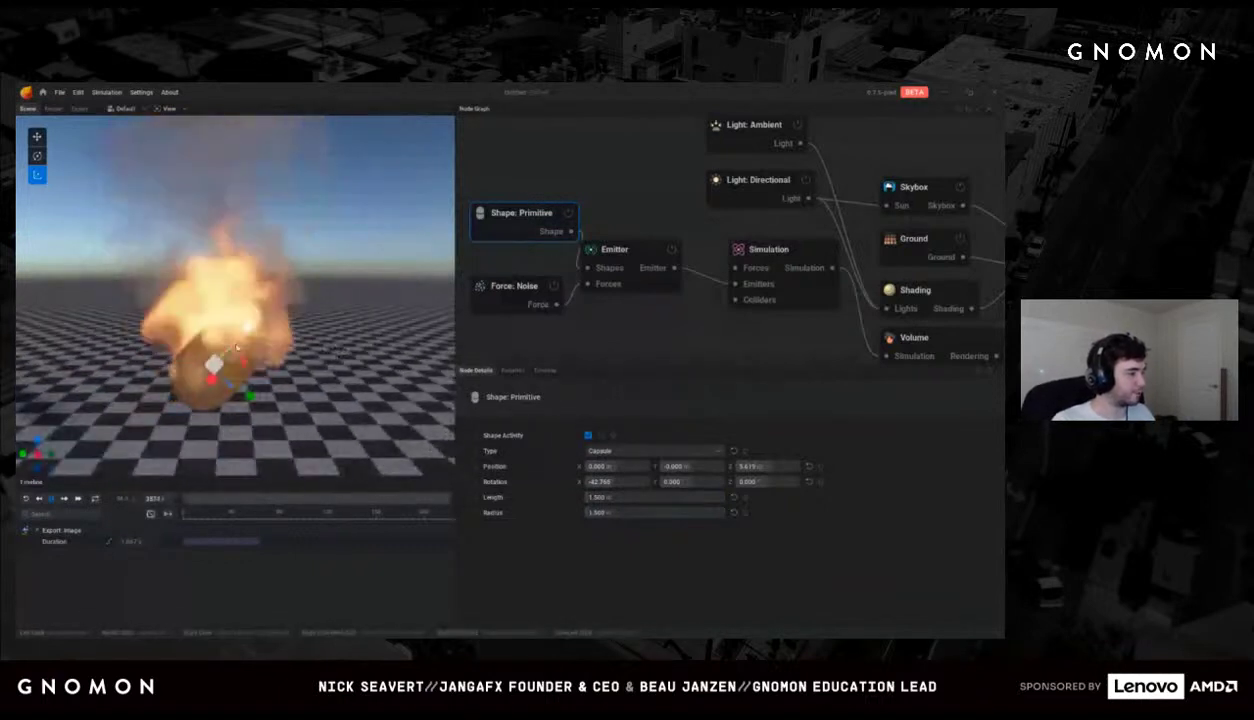
Step: In the Emitter node's emission settings, raise the temperature to about 5467 and set smoke emission to No Emission
{"action": "left_click", "coordinate": [625, 241]}
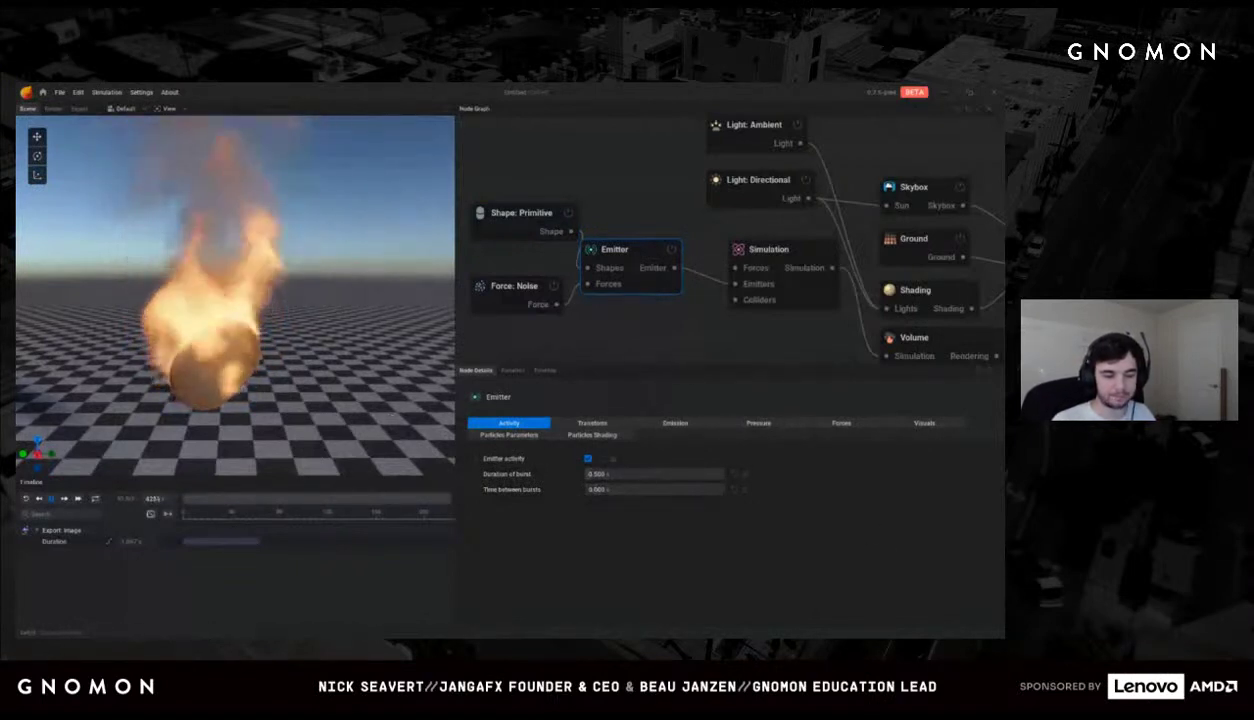
{"action": "left_click_drag", "start_coordinate": [303, 330], "coordinate": [279, 397]}
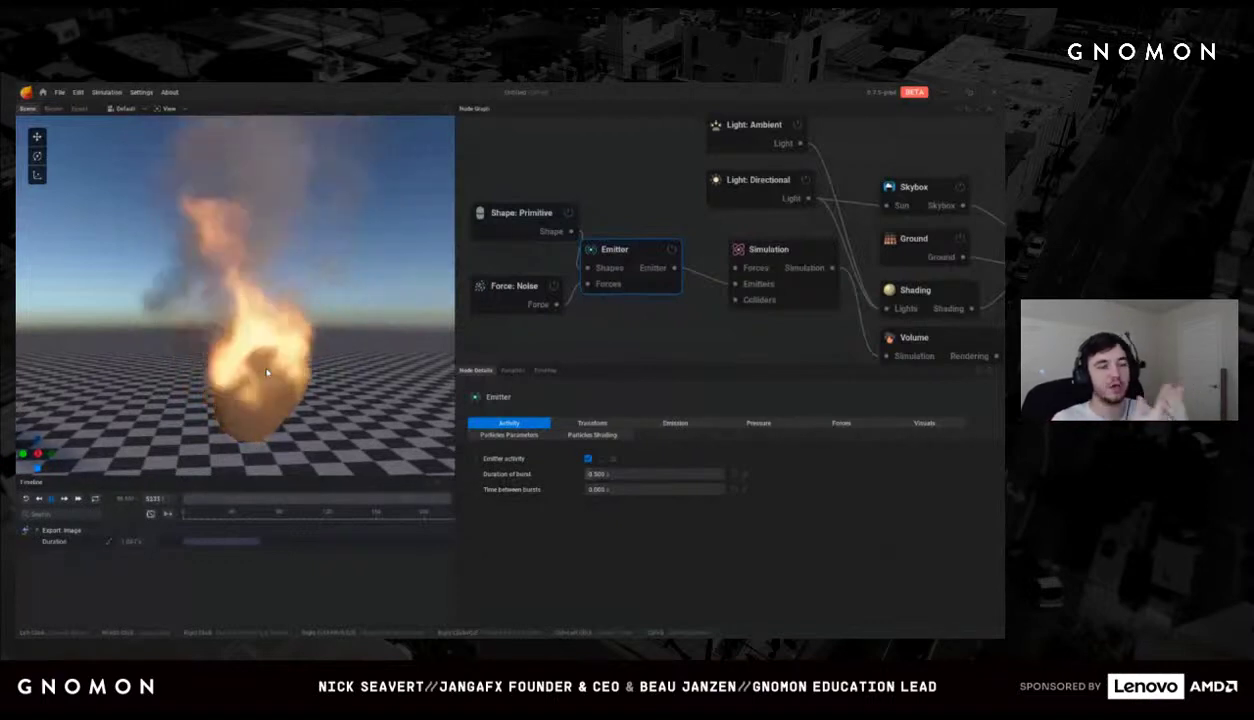
{"action": "middle_click_drag", "start_coordinate": [820, 335], "coordinate": [760, 308]}
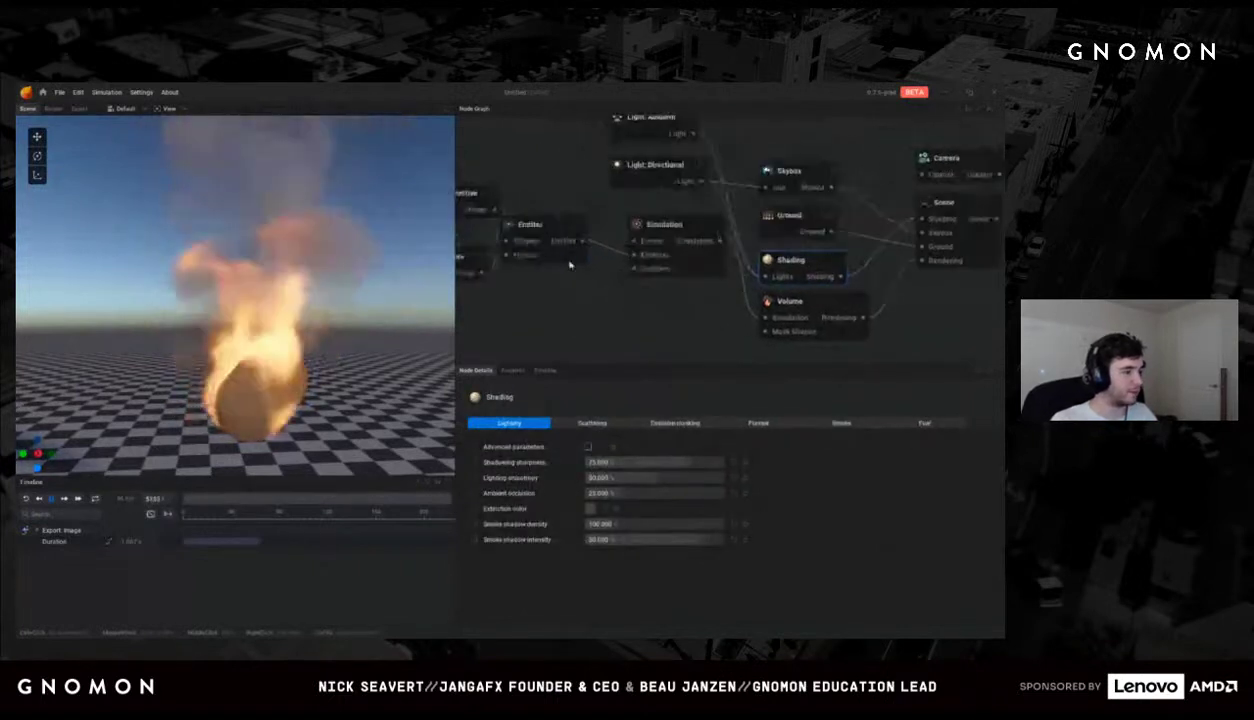
{"action": "left_click", "coordinate": [664, 424]}
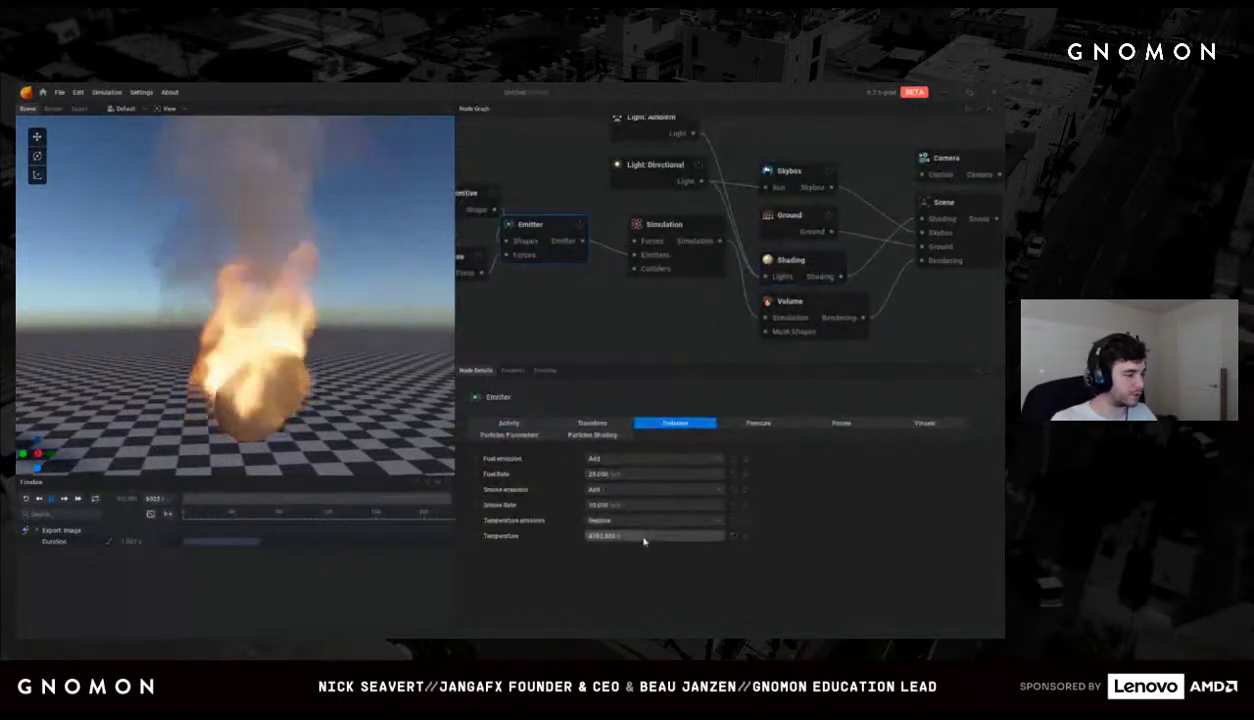
{"action": "left_click", "coordinate": [600, 489]}
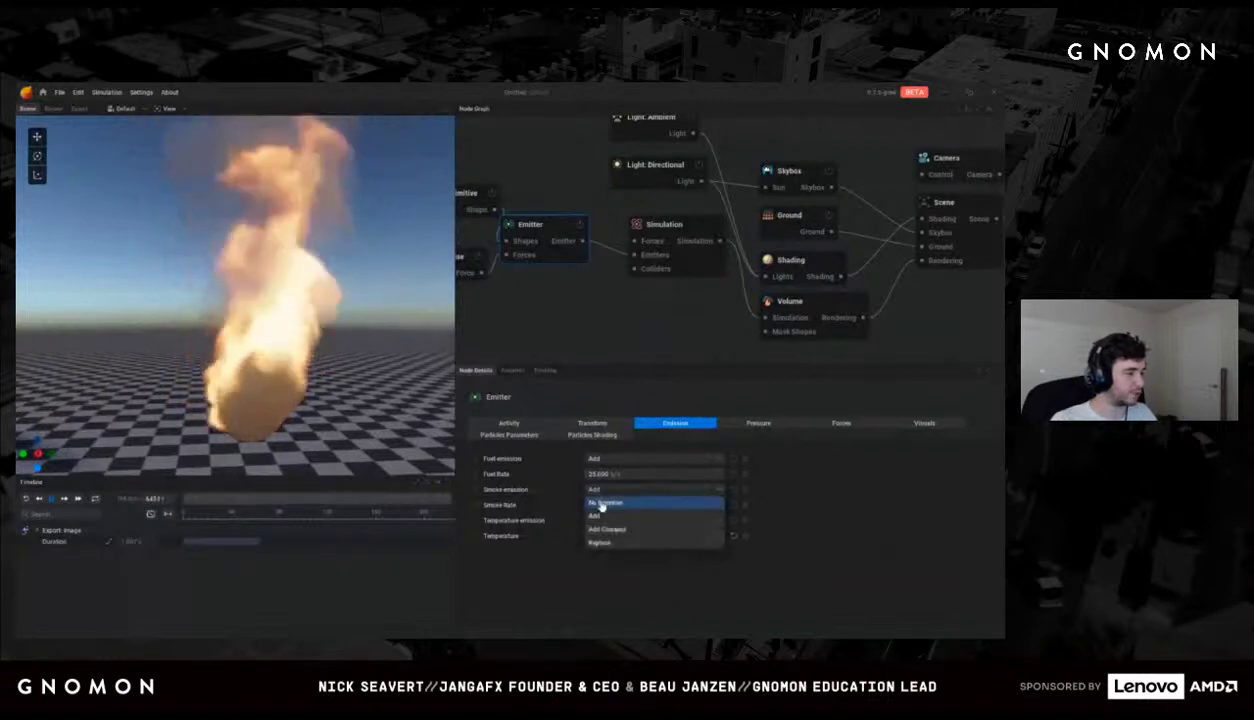
{"action": "left_click", "coordinate": [594, 503]}
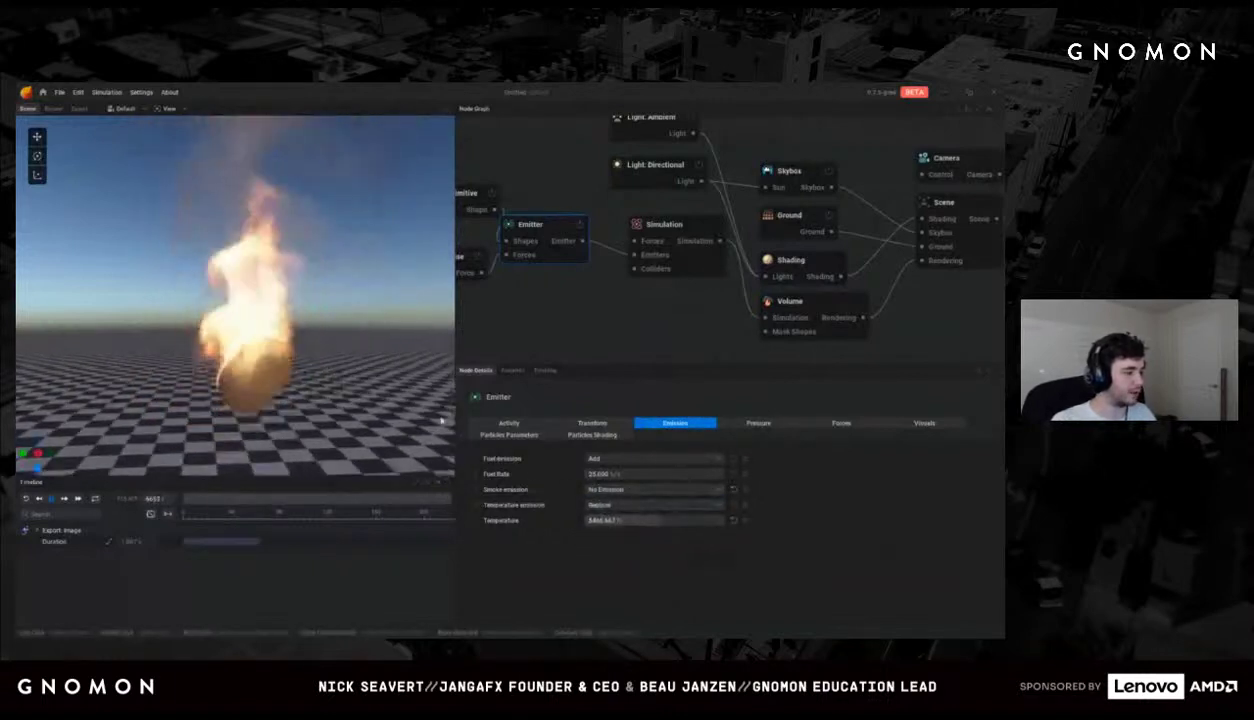
{"action": "left_click_drag", "start_coordinate": [316, 370], "coordinate": [371, 350]}
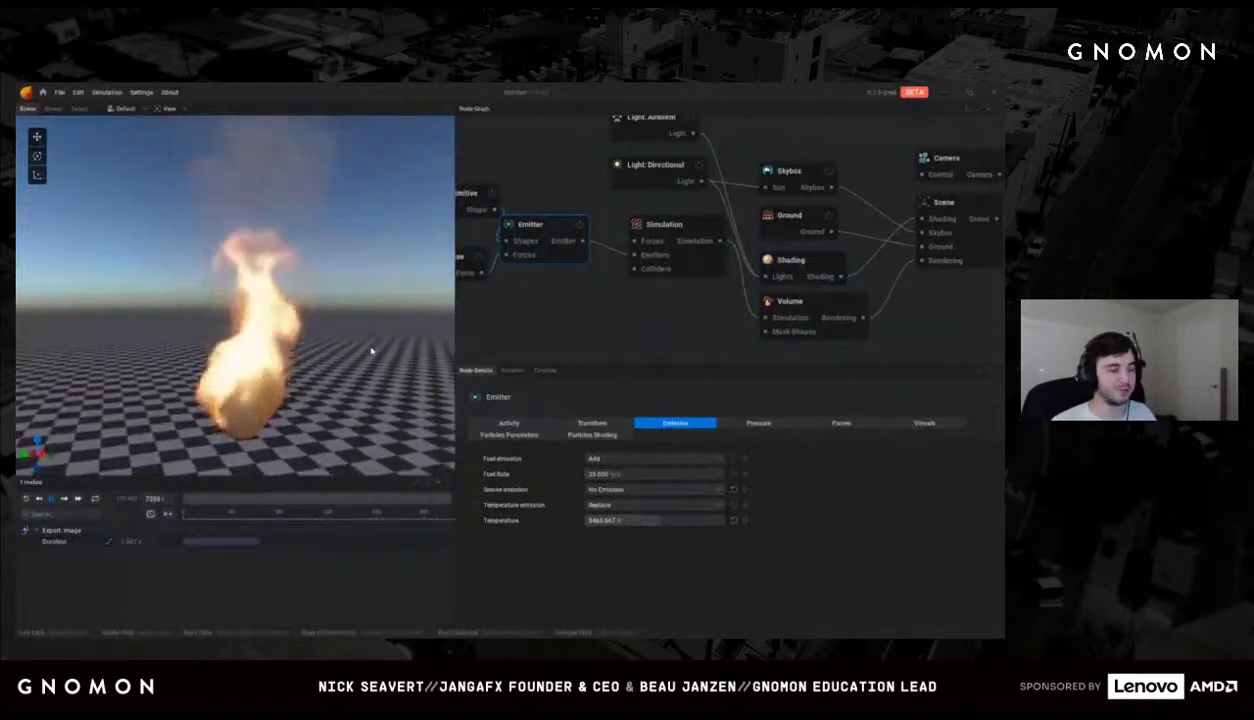
{"action": "left_click_drag", "start_coordinate": [349, 300], "coordinate": [380, 330]}
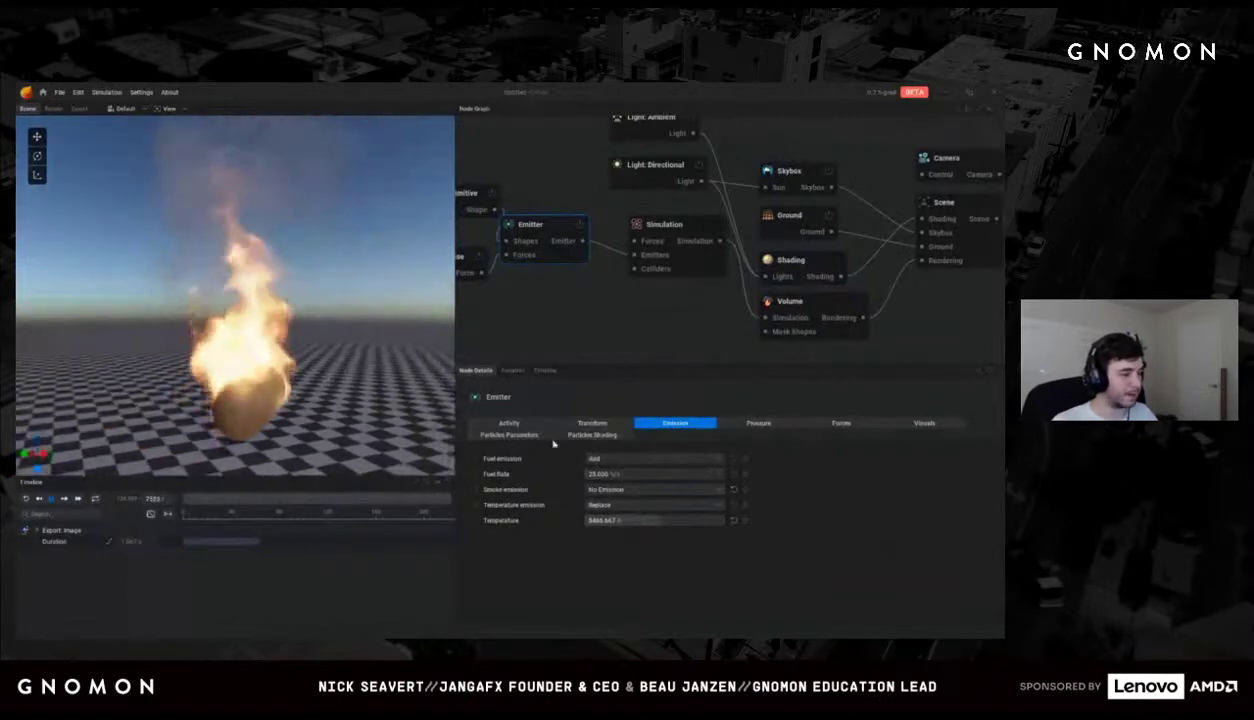
Step: Open the Simulation node's Shredding settings
{"action": "left_click", "coordinate": [668, 226]}
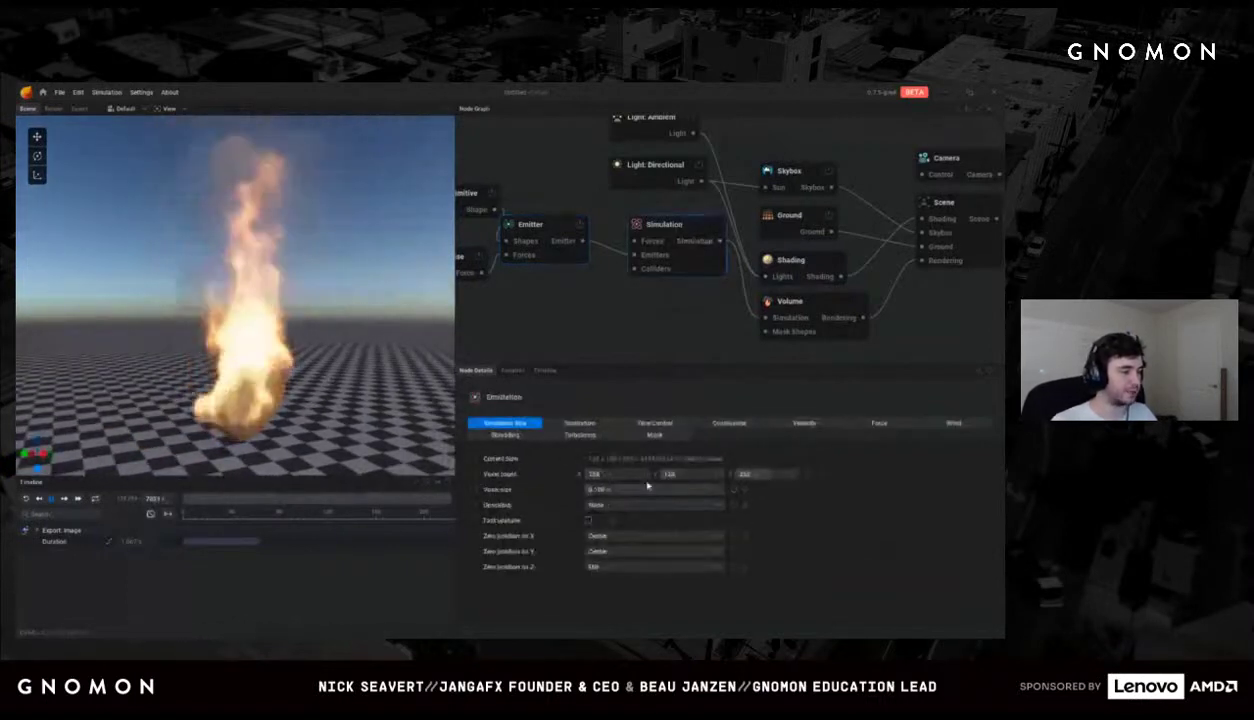
{"action": "left_click", "coordinate": [525, 436]}
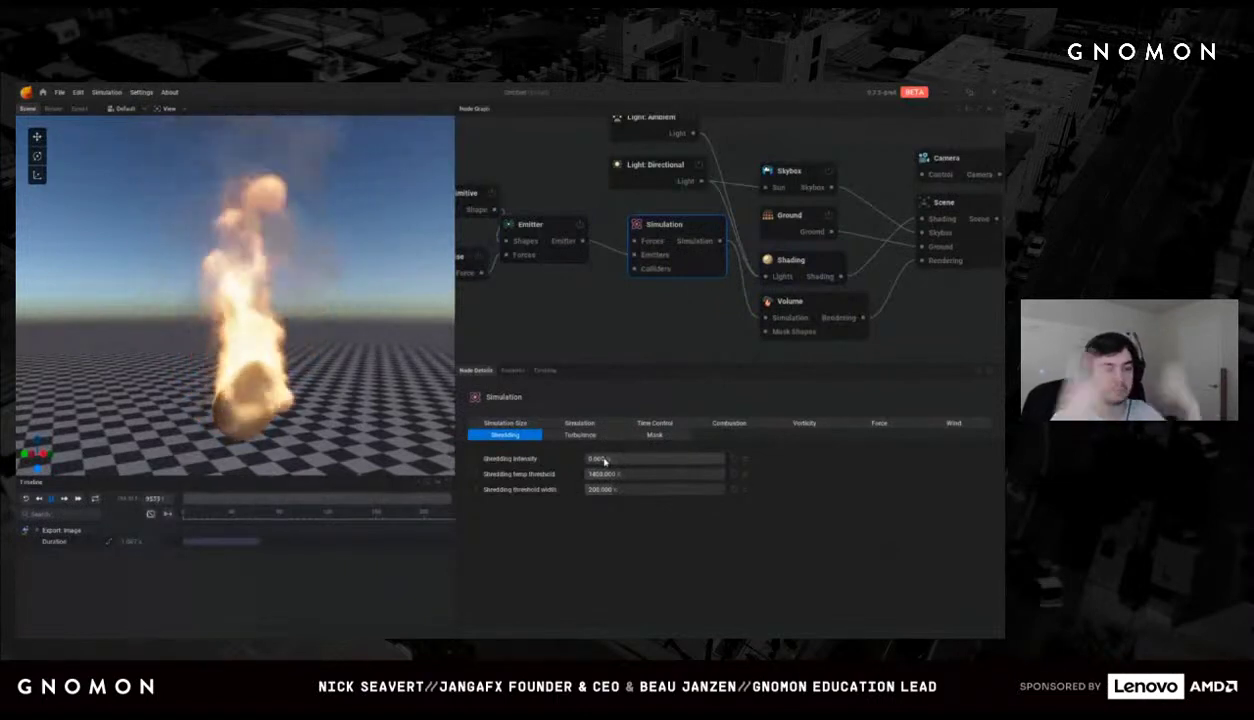
Step: Raise the Simulation node's shredding intensity to about 44%
{"action": "left_click_drag", "start_coordinate": [598, 458], "coordinate": [683, 458]}
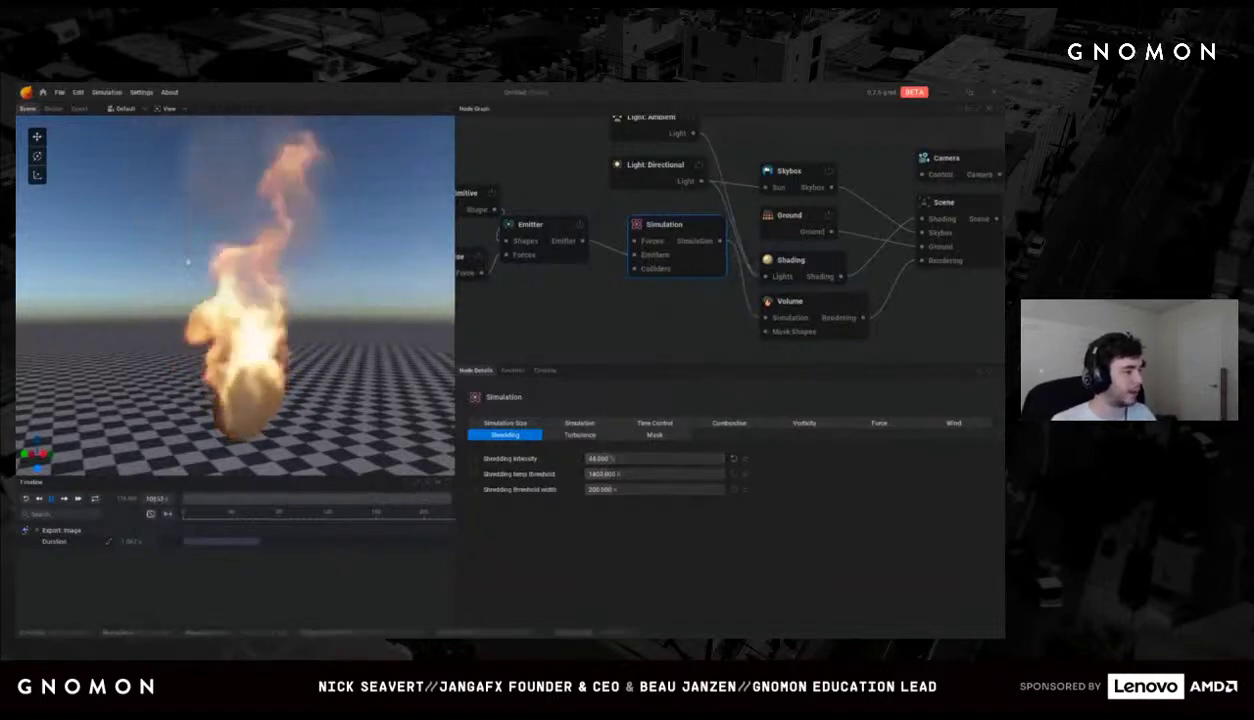
Step: Disable the Skybox and Ground nodes in the node graph
{"action": "middle_click_drag", "start_coordinate": [705, 297], "coordinate": [662, 299]}
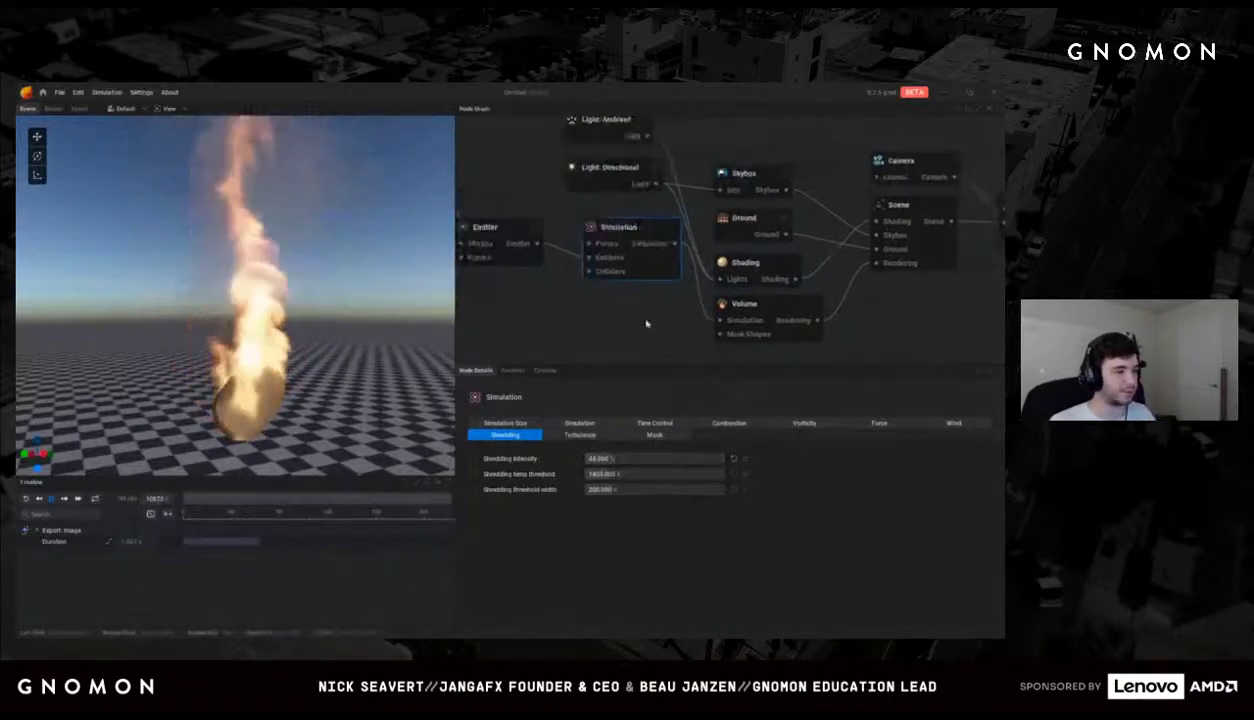
{"action": "middle_click_drag", "start_coordinate": [806, 243], "coordinate": [769, 240]}
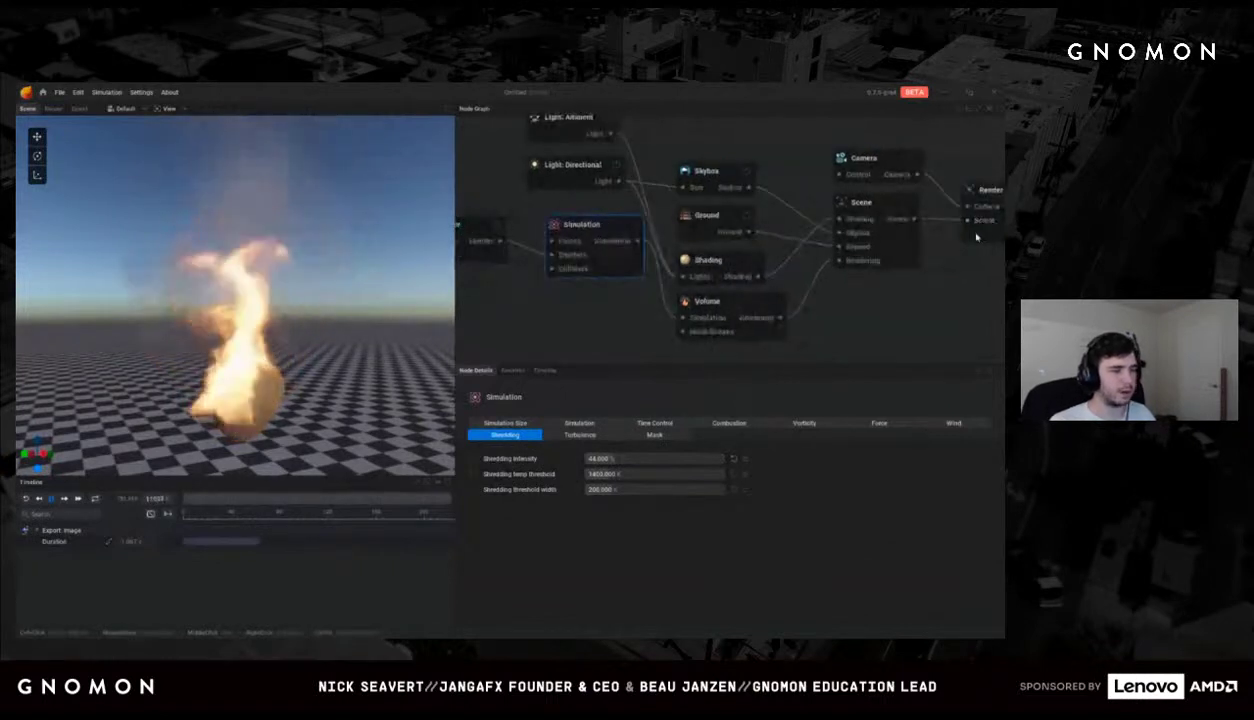
{"action": "left_click", "coordinate": [745, 172]}
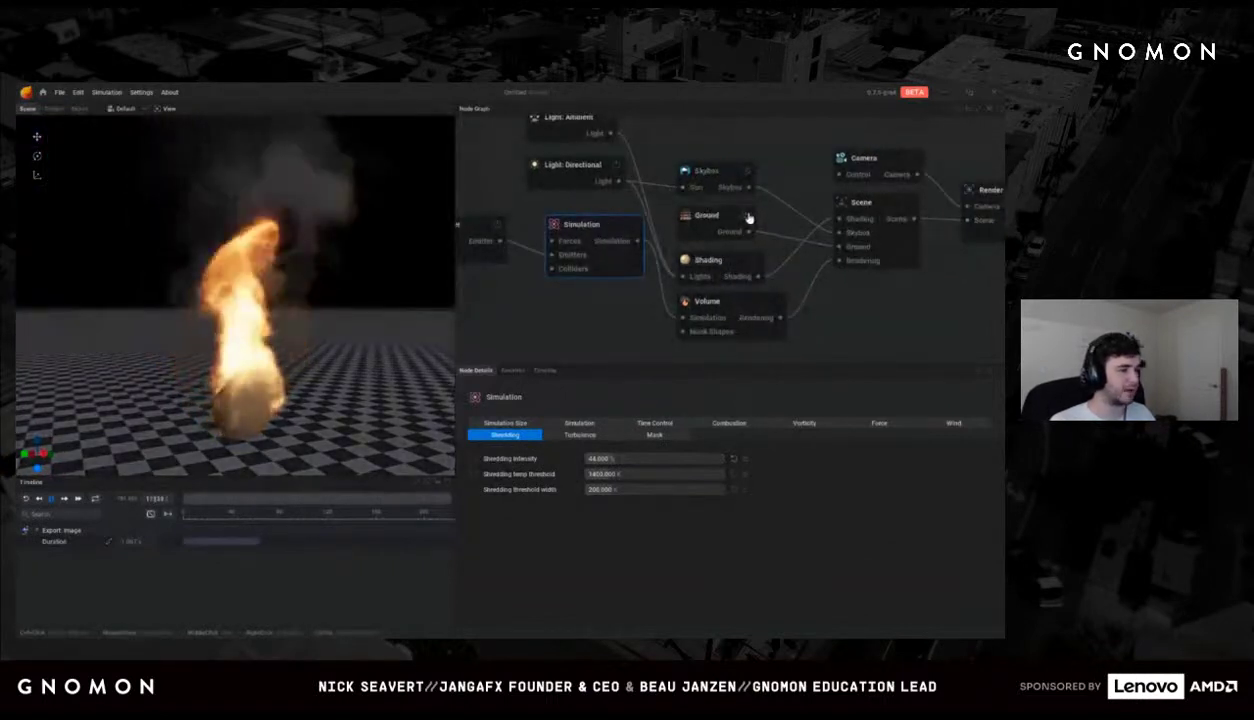
{"action": "left_click", "coordinate": [745, 216]}
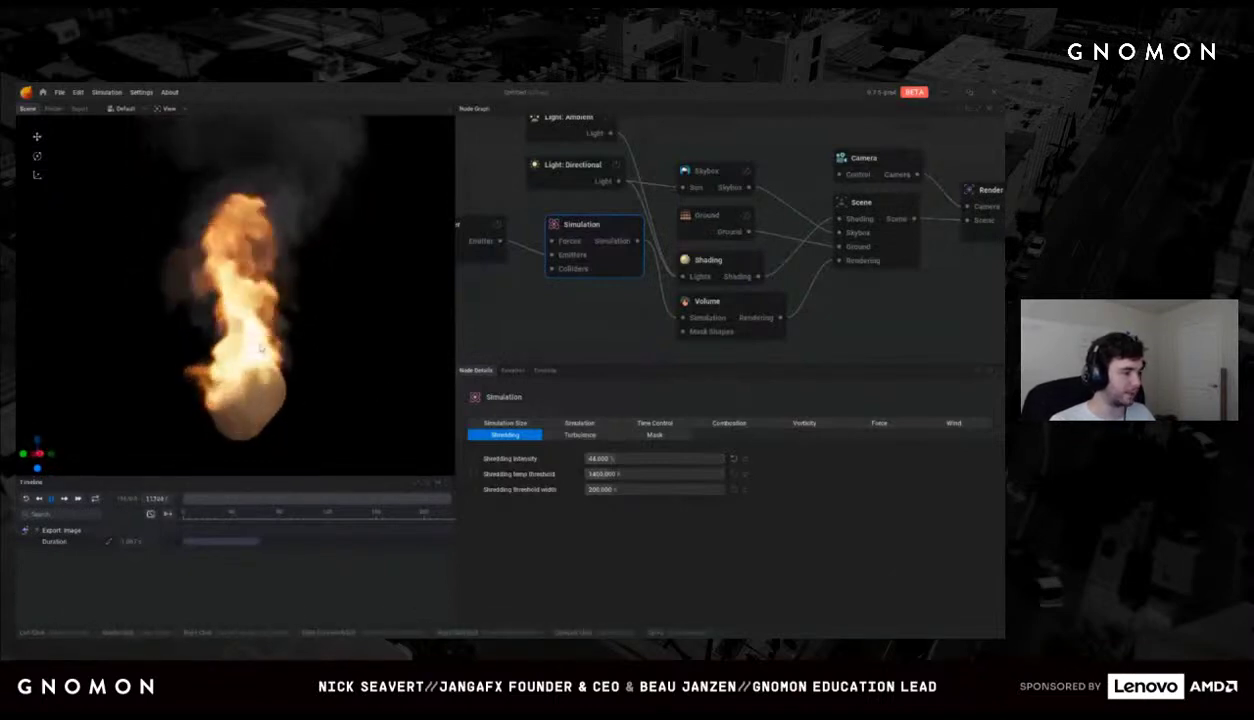
Step: Reduce the generated smoke in the Simulation node's combustion settings to 3%
{"action": "left_click", "coordinate": [703, 263]}
{"action": "left_click", "coordinate": [590, 237]}
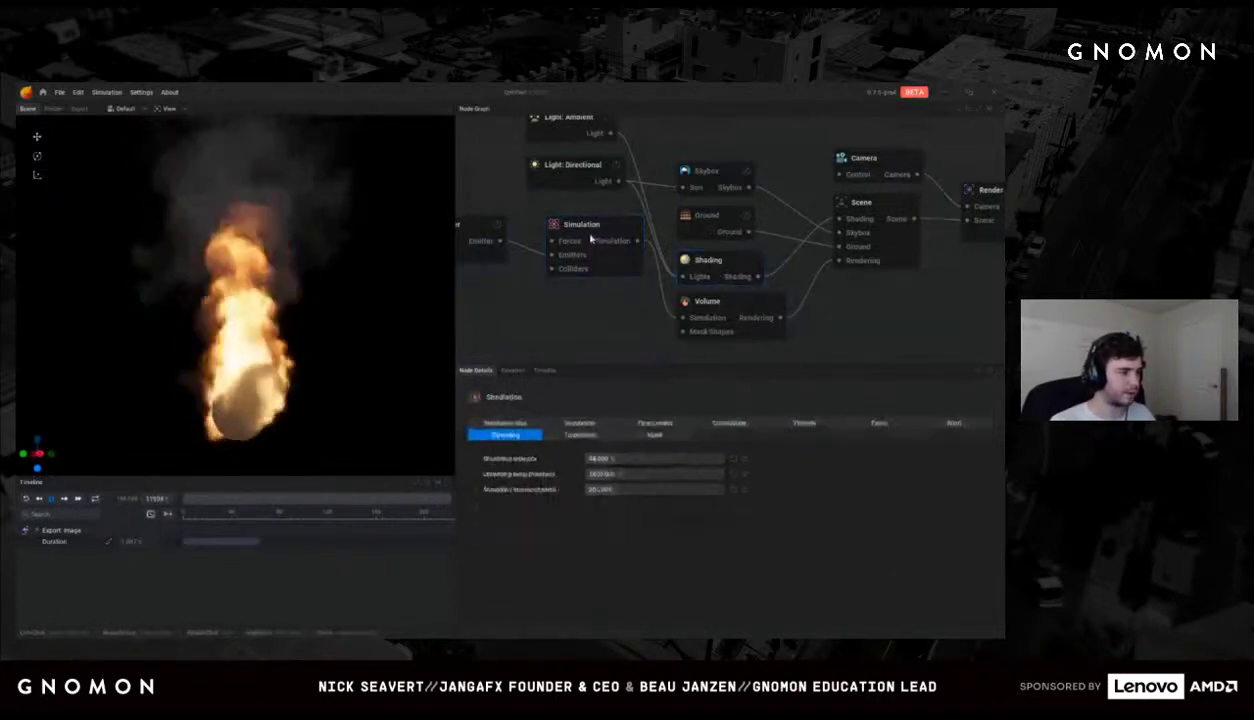
{"action": "left_click", "coordinate": [727, 423]}
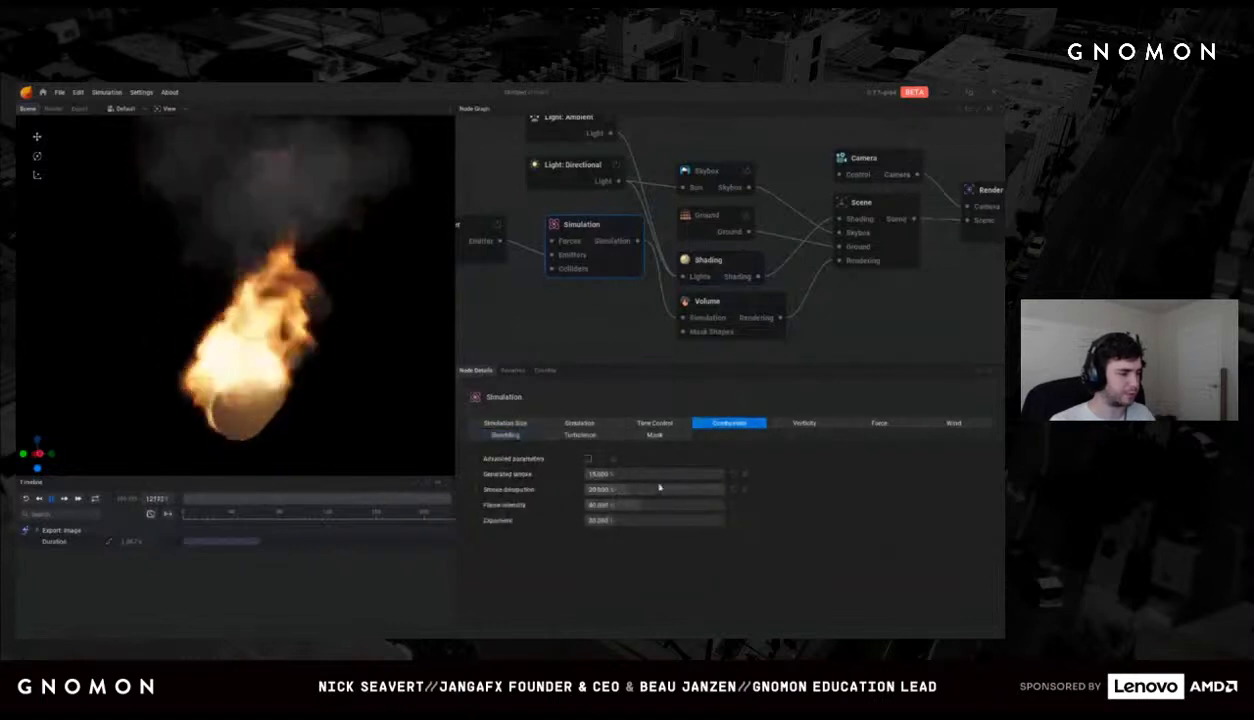
{"action": "left_click", "coordinate": [643, 476]}
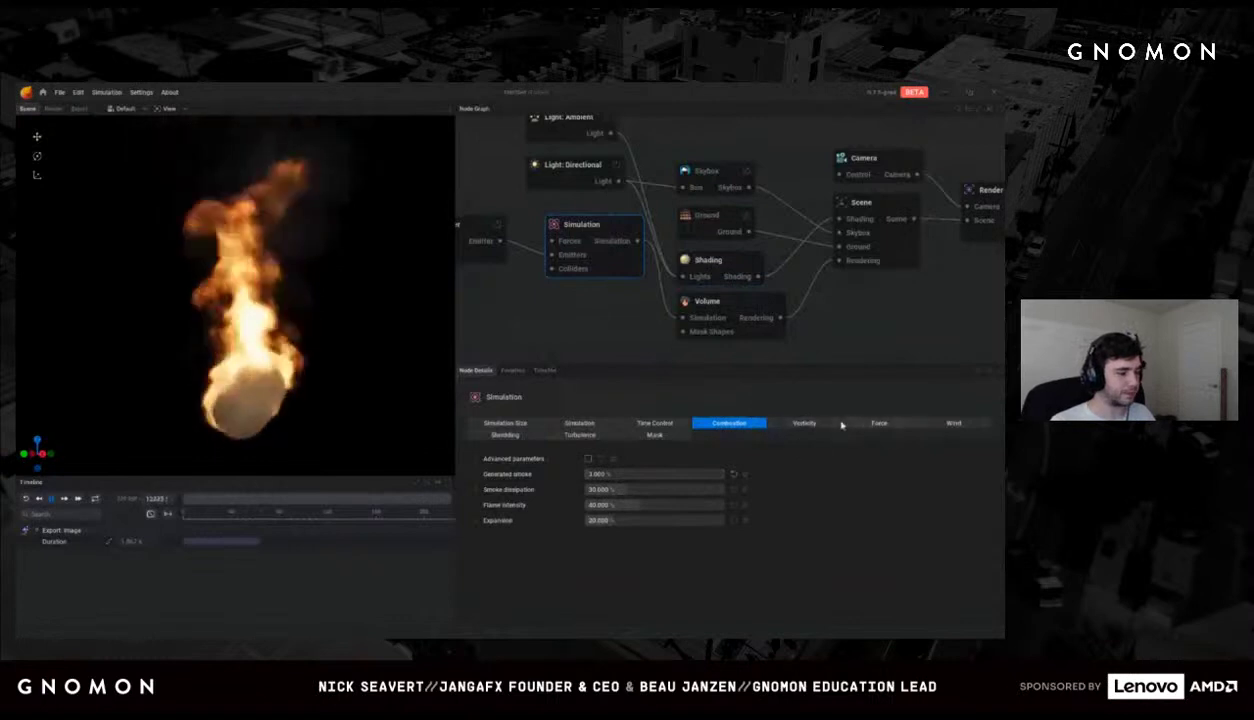
Step: Raise the shaping by flames in the Shading node's flames settings to about 567%
{"action": "left_click", "coordinate": [712, 261]}
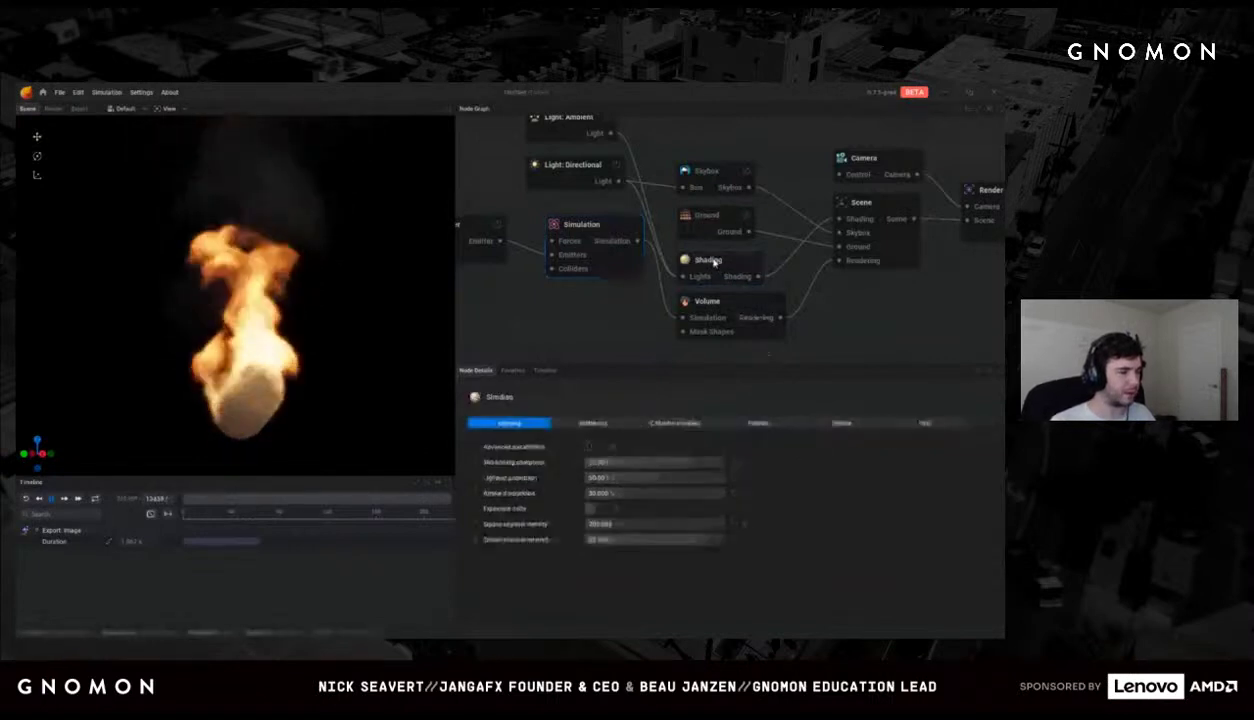
{"action": "left_click", "coordinate": [815, 424]}
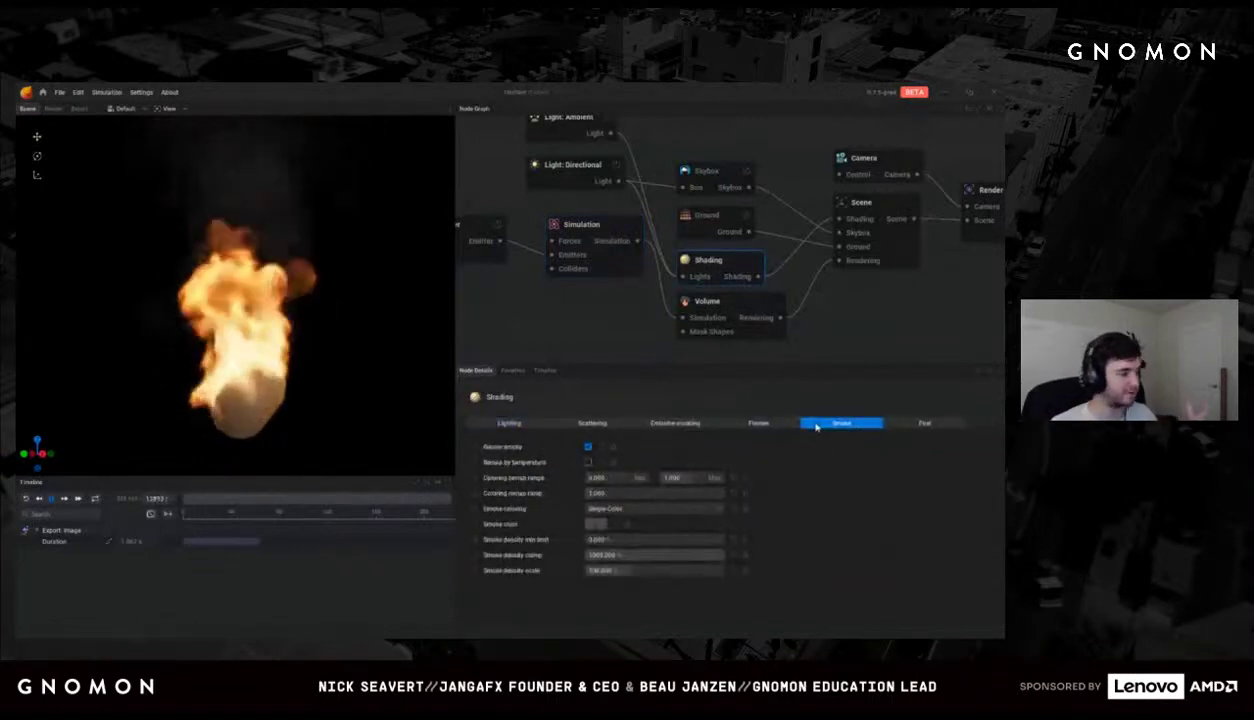
{"action": "left_click", "coordinate": [752, 423]}
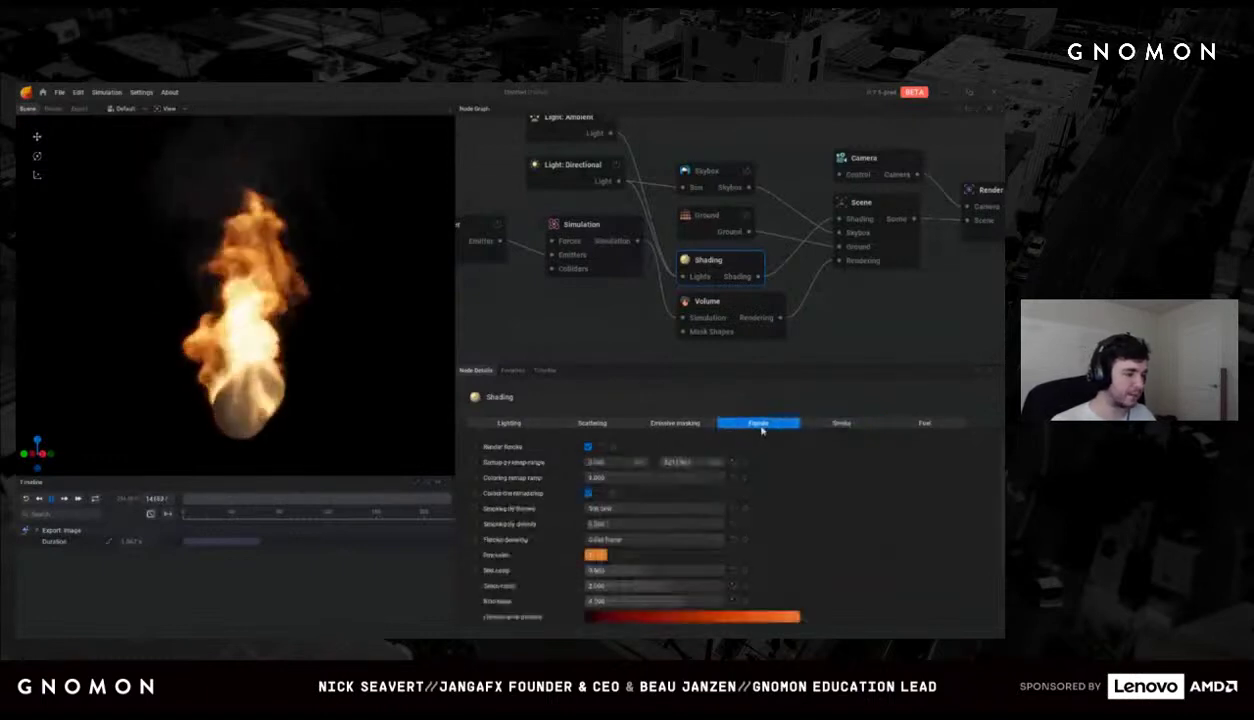
{"action": "left_click", "coordinate": [613, 510]}
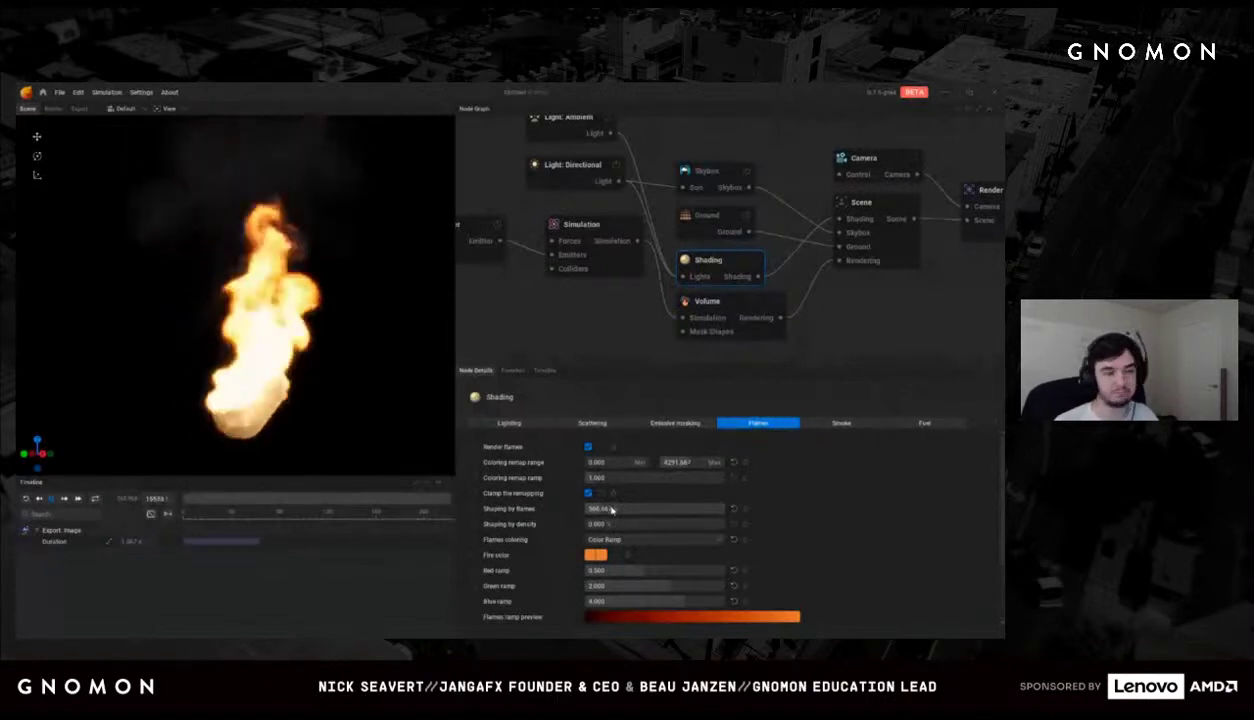
Step: Enable flames translucency in the Shading node and set its level to about 2500% and its width to about 753%
{"action": "scroll", "coordinate": [627, 520], "scroll_direction": "down", "scroll_amount": 3}
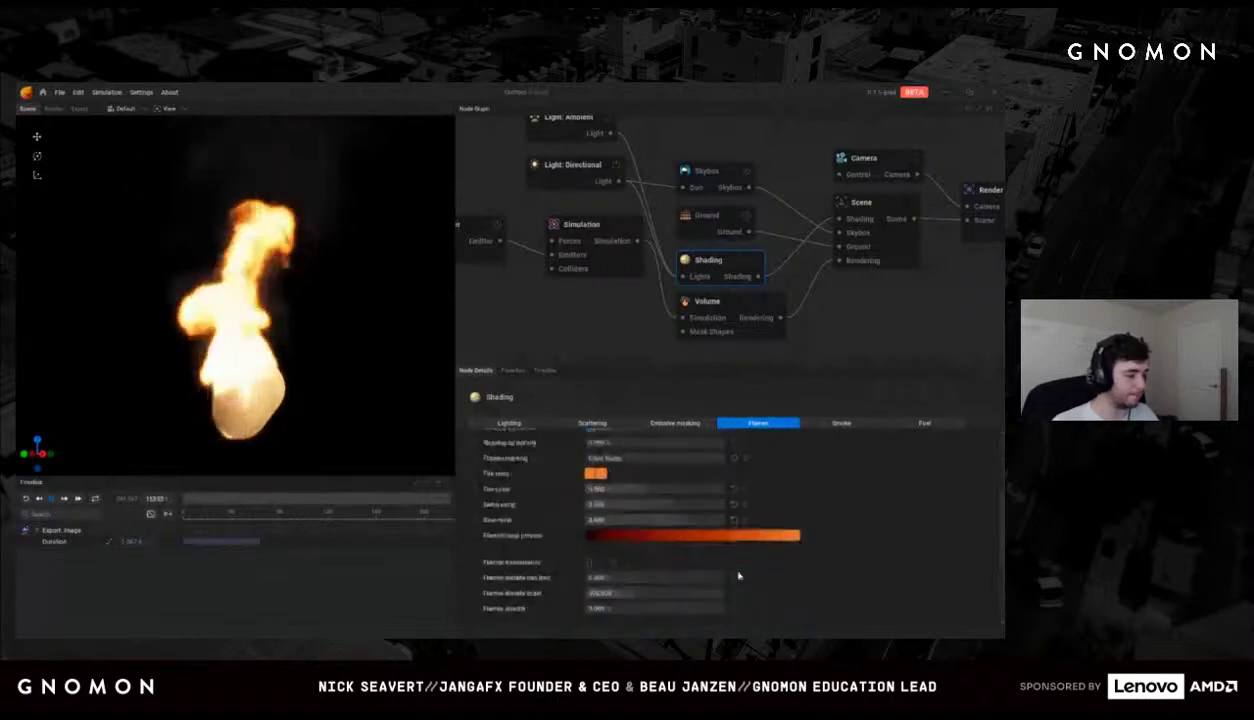
{"action": "left_click", "coordinate": [588, 562]}
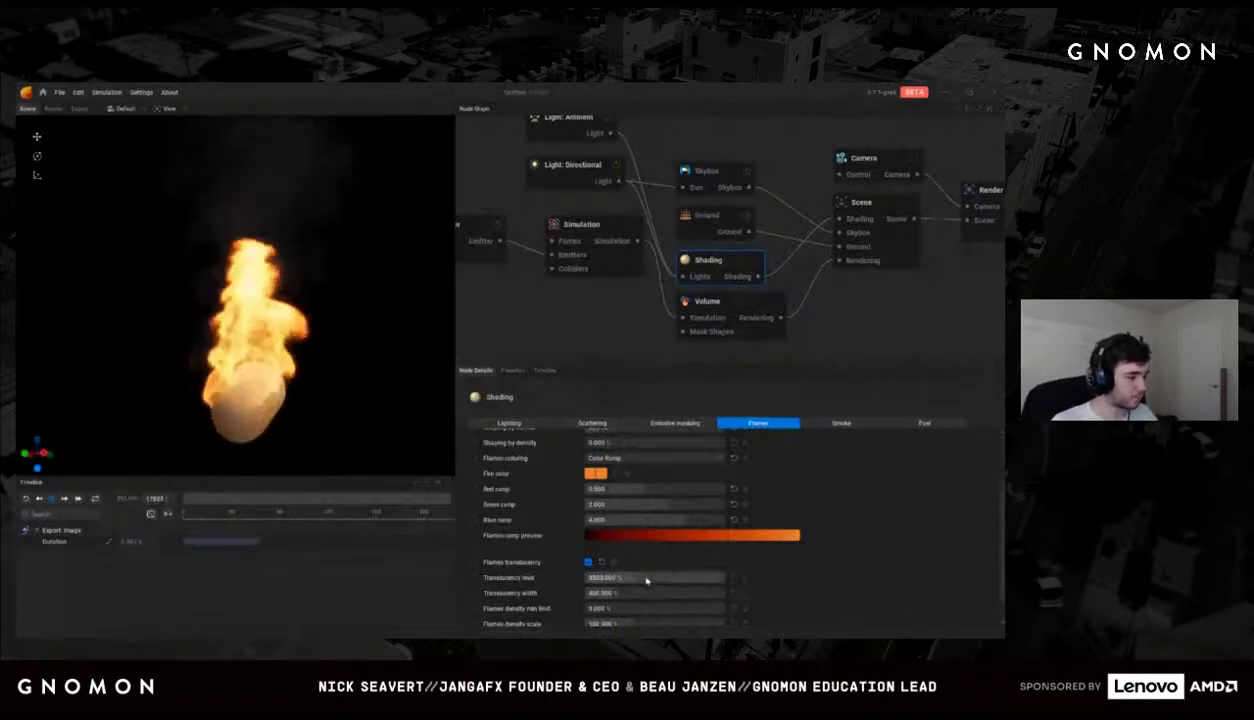
{"action": "left_click_drag", "start_coordinate": [646, 580], "coordinate": [646, 580]}
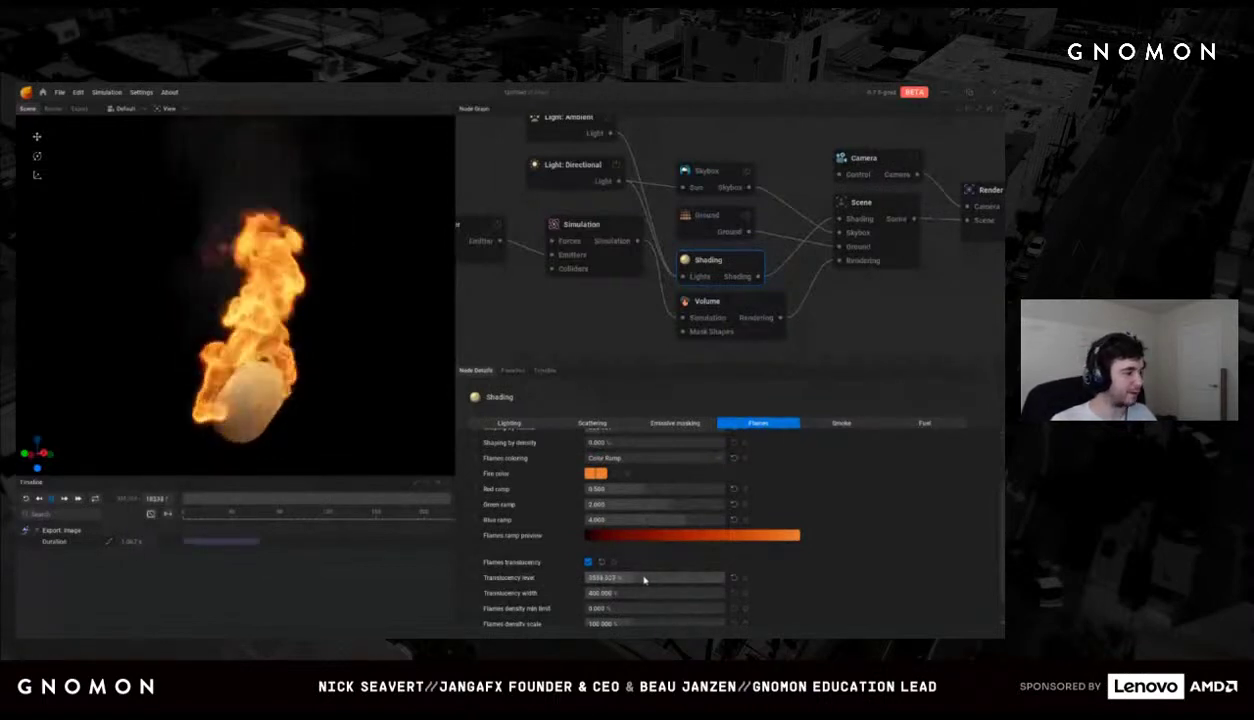
{"action": "left_click_drag", "start_coordinate": [644, 578], "coordinate": [644, 578]}
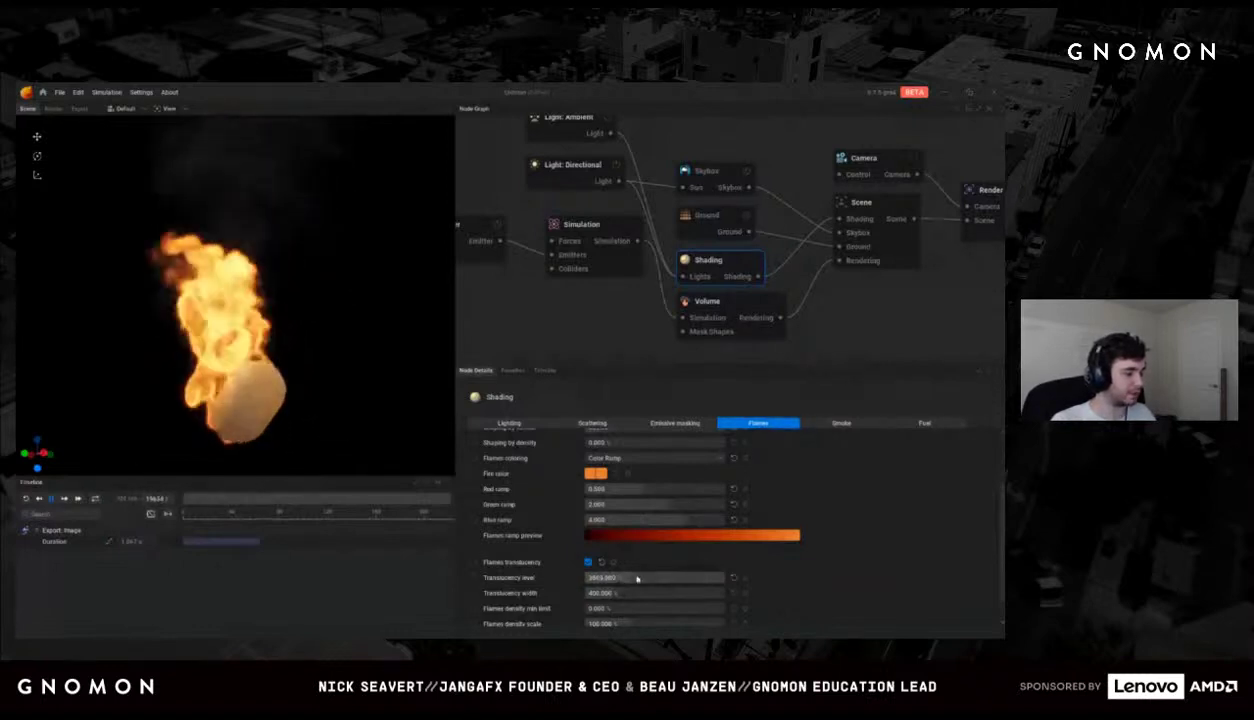
{"action": "left_click_drag", "start_coordinate": [627, 580], "coordinate": [636, 594]}
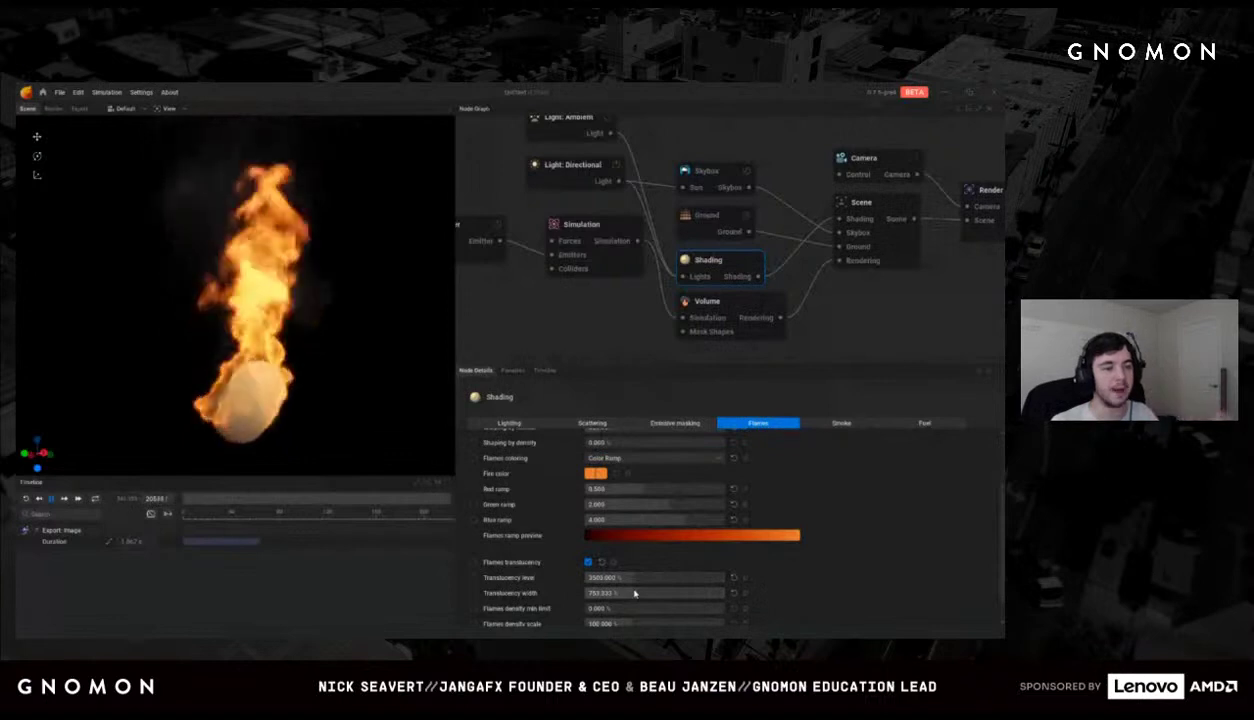
{"action": "scroll", "coordinate": [840, 580], "scroll_direction": "down", "scroll_amount": 1}
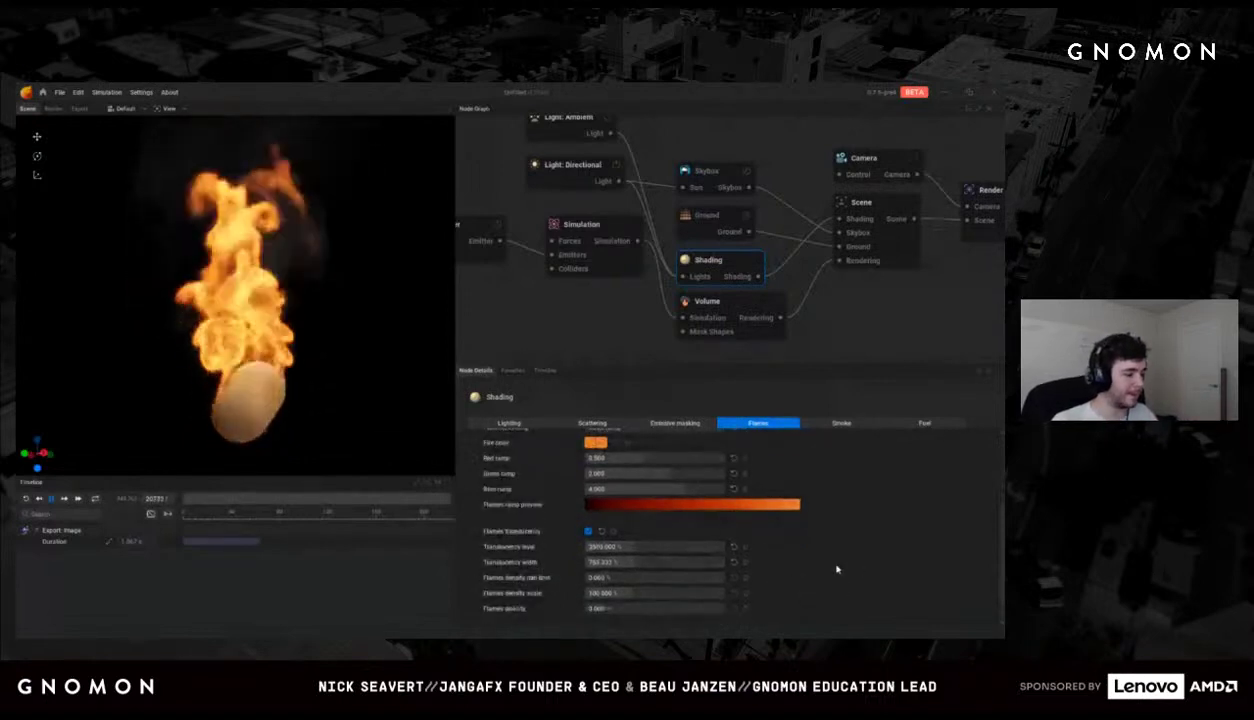
Step: Lower the flames' coloring remap ramp to about 0.9
{"action": "scroll", "coordinate": [736, 526], "scroll_direction": "up", "scroll_amount": 3}
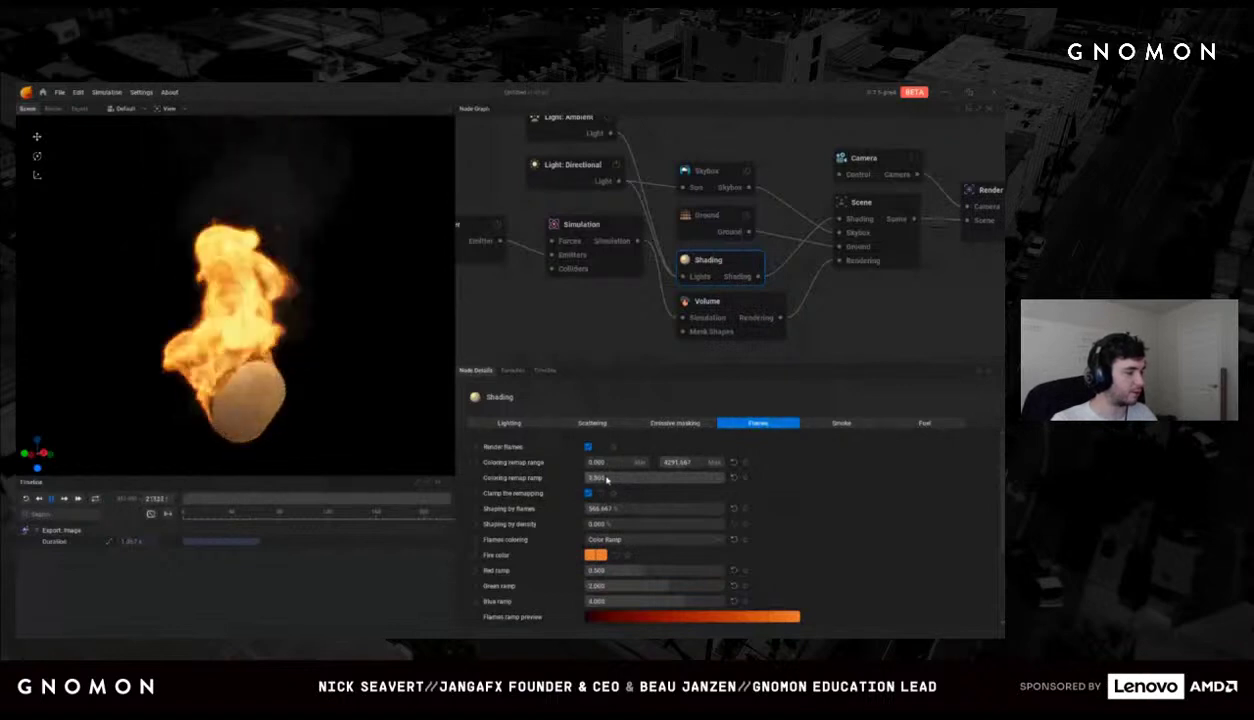
{"action": "scroll", "coordinate": [717, 585], "scroll_direction": "down", "scroll_amount": 2}
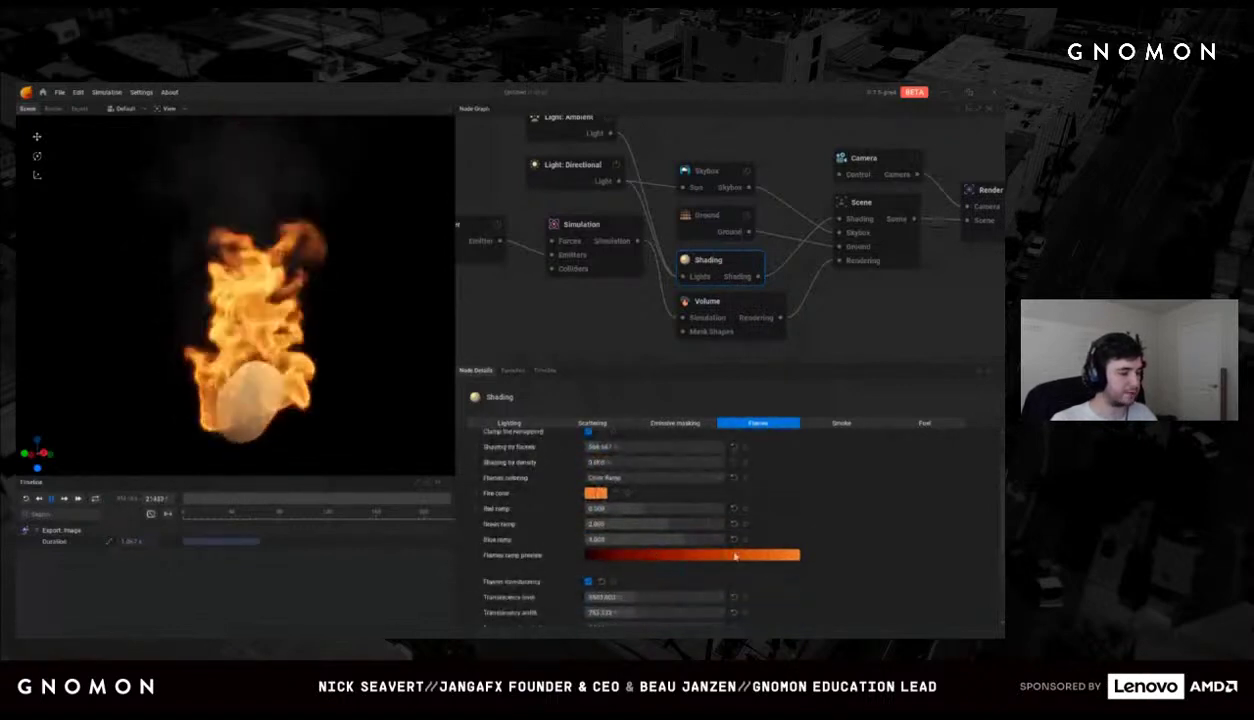
{"action": "scroll", "coordinate": [610, 478], "scroll_direction": "up", "scroll_amount": 3}
{"action": "left_click_drag", "start_coordinate": [606, 482], "coordinate": [610, 484]}
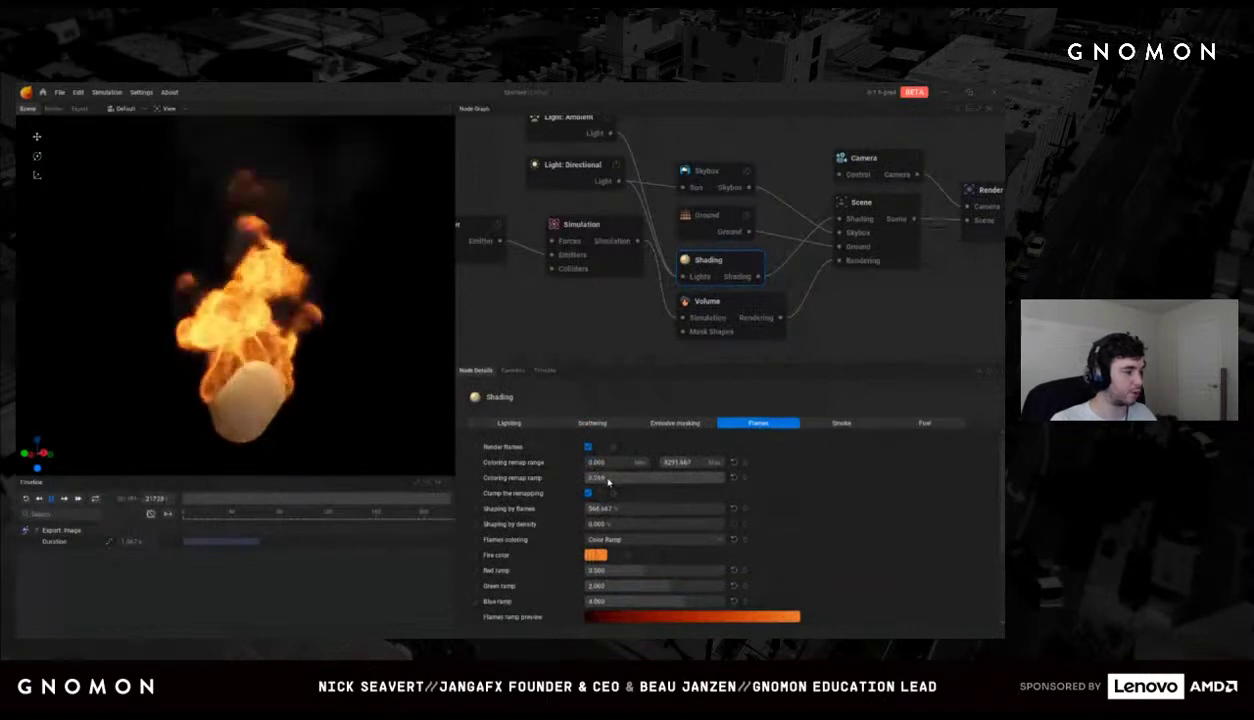
Step: Try Blackbody as the flames coloring with a blackbody ramp scale of about 113%
{"action": "left_click", "coordinate": [640, 539]}
{"action": "left_click", "coordinate": [605, 556]}
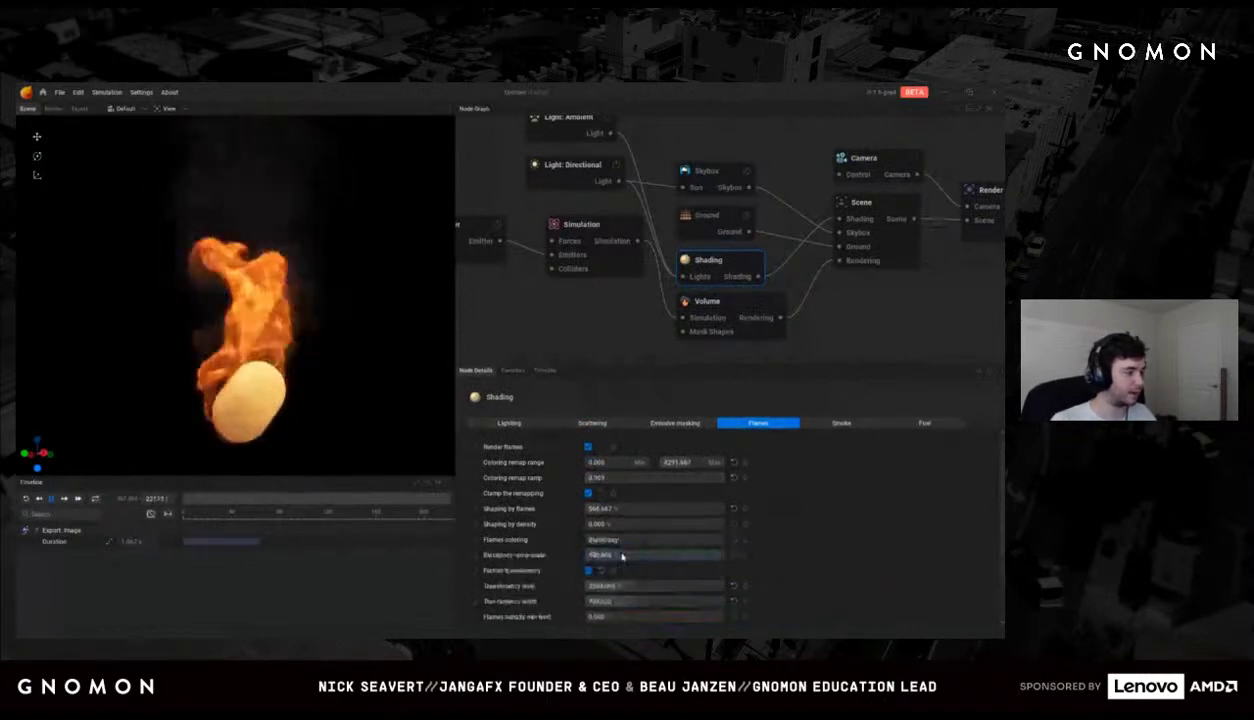
{"action": "left_click_drag", "start_coordinate": [638, 553], "coordinate": [630, 555]}
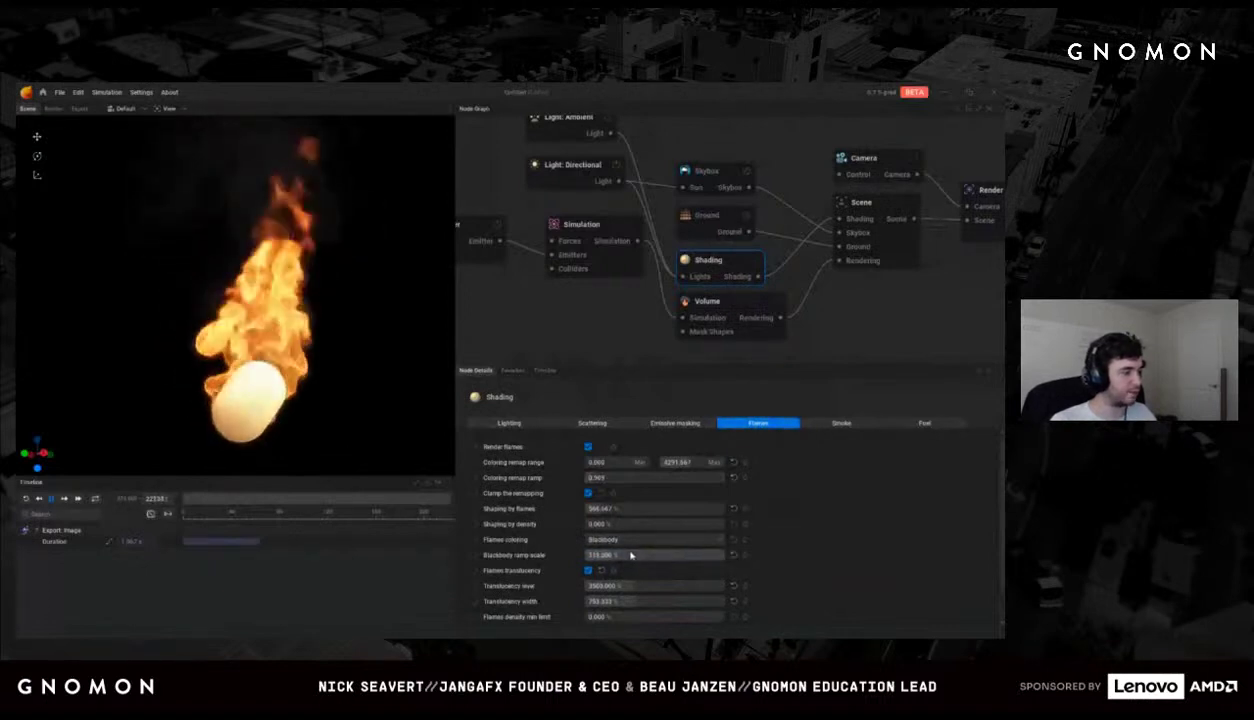
Step: Set the flames coloring to Exposed Color Gradient and connect a new Color Gradient node to the Shading node's Fire color input
{"action": "left_click", "coordinate": [625, 539]}
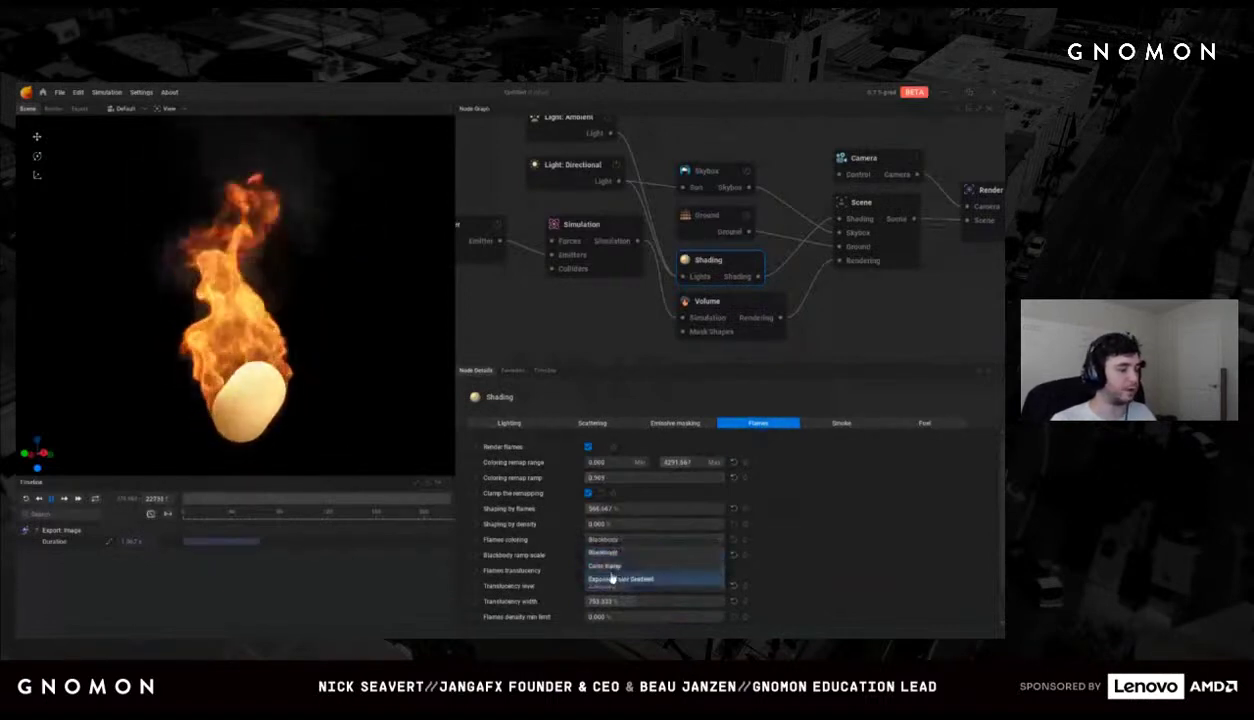
{"action": "left_click", "coordinate": [611, 579]}
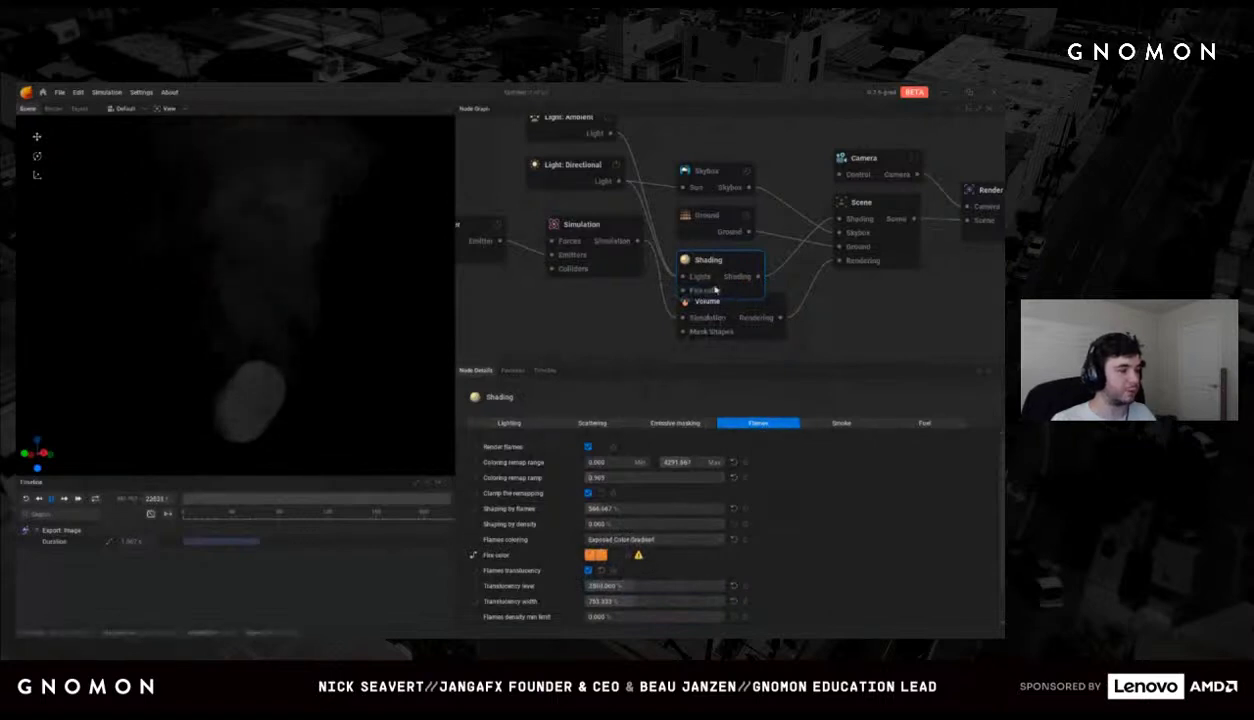
{"action": "left_click_drag", "start_coordinate": [684, 290], "coordinate": [606, 332]}
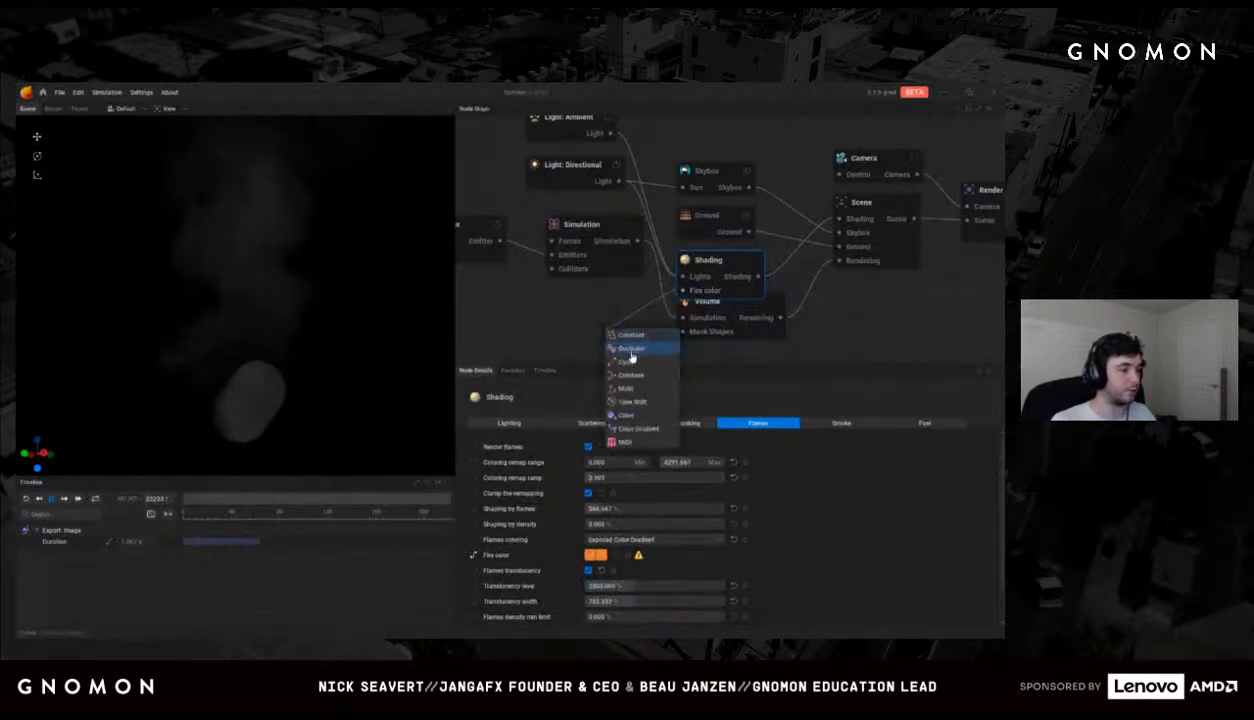
{"action": "left_click", "coordinate": [632, 430]}
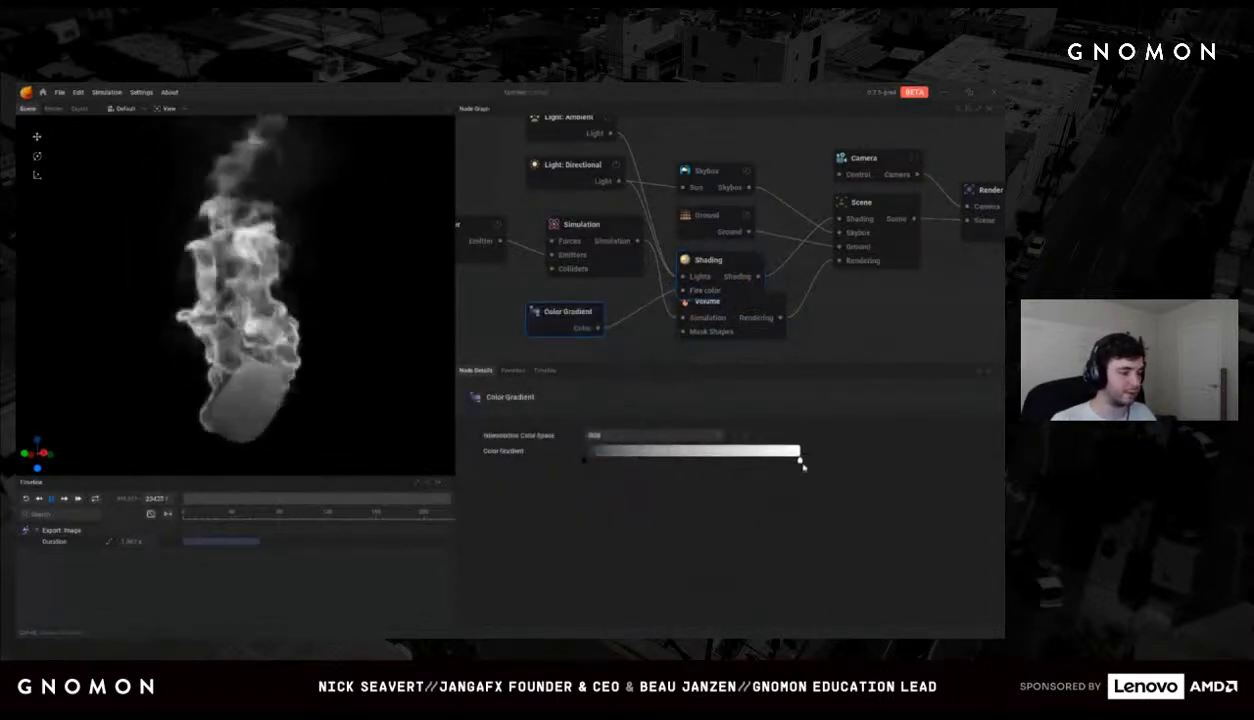
Step: Recolor the gradient's white end stop to bright blue and add a second blue stop shortly before it
{"action": "left_click", "coordinate": [788, 457]}
{"action": "mouse_move", "coordinate": [672, 520]}
{"action": "left_mouse_down"}
{"action": "mouse_move", "coordinate": [700, 505]}
{"action": "mouse_move", "coordinate": [695, 515]}
{"action": "left_mouse_up"}
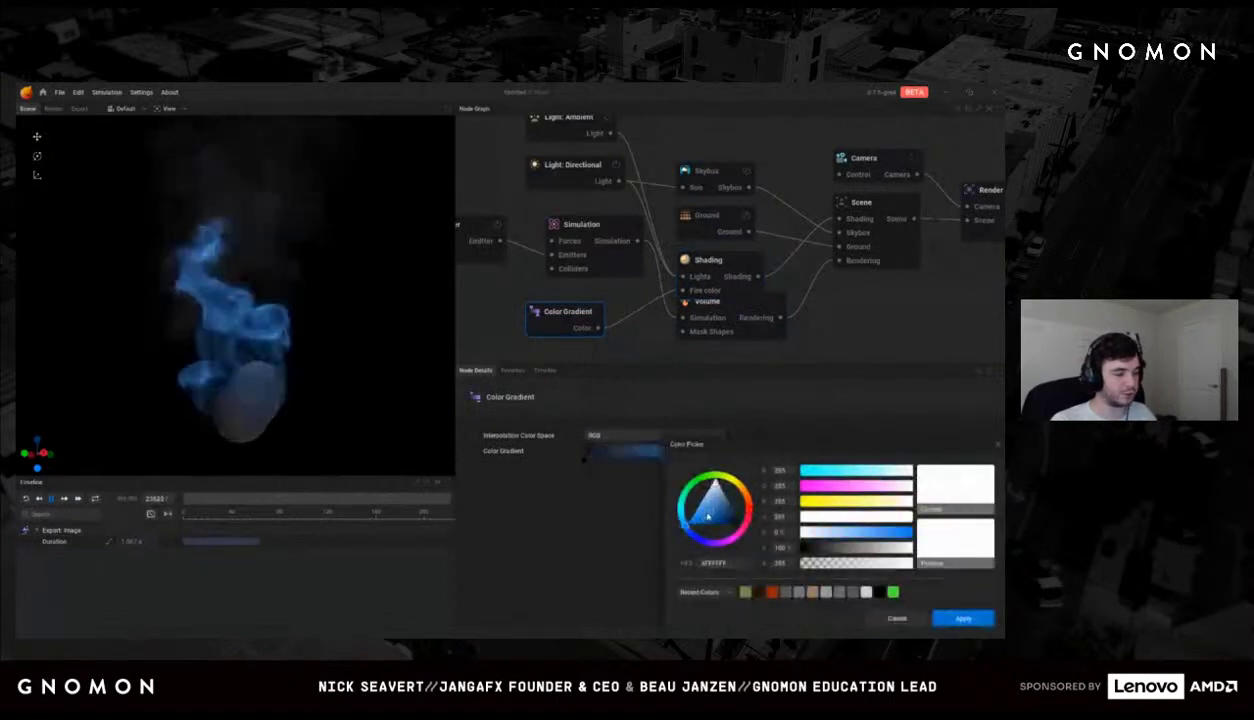
{"action": "left_click", "coordinate": [962, 618]}
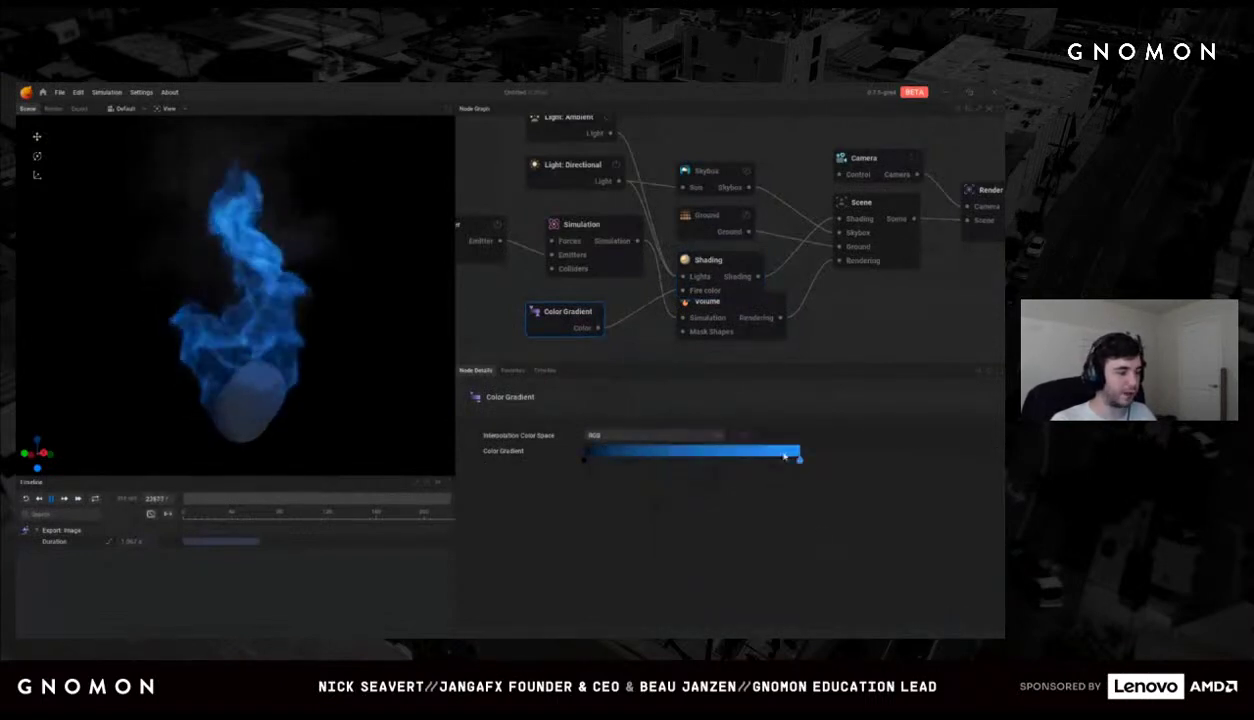
{"action": "left_click", "coordinate": [768, 458]}
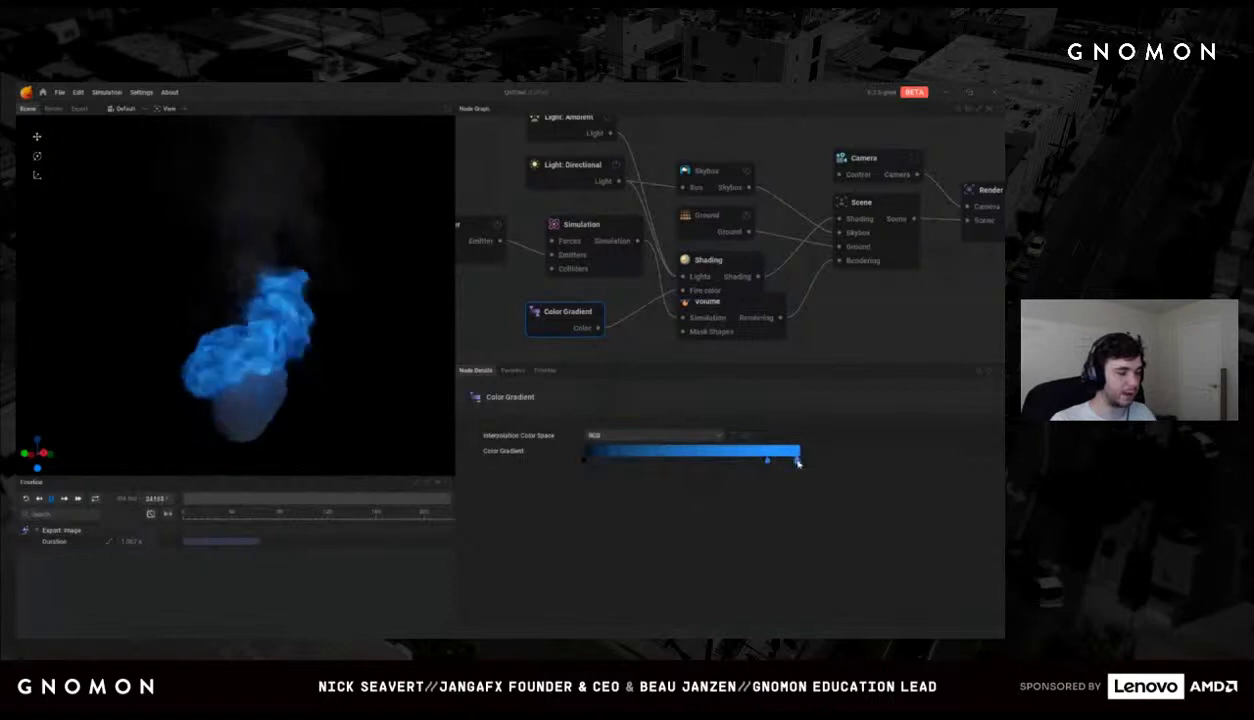
Step: Recolor the gradient's end stop to yellow and move the middle blue stop to about a quarter of the gradient from its black end
{"action": "double_click", "coordinate": [798, 461]}
{"action": "left_click", "coordinate": [728, 490]}
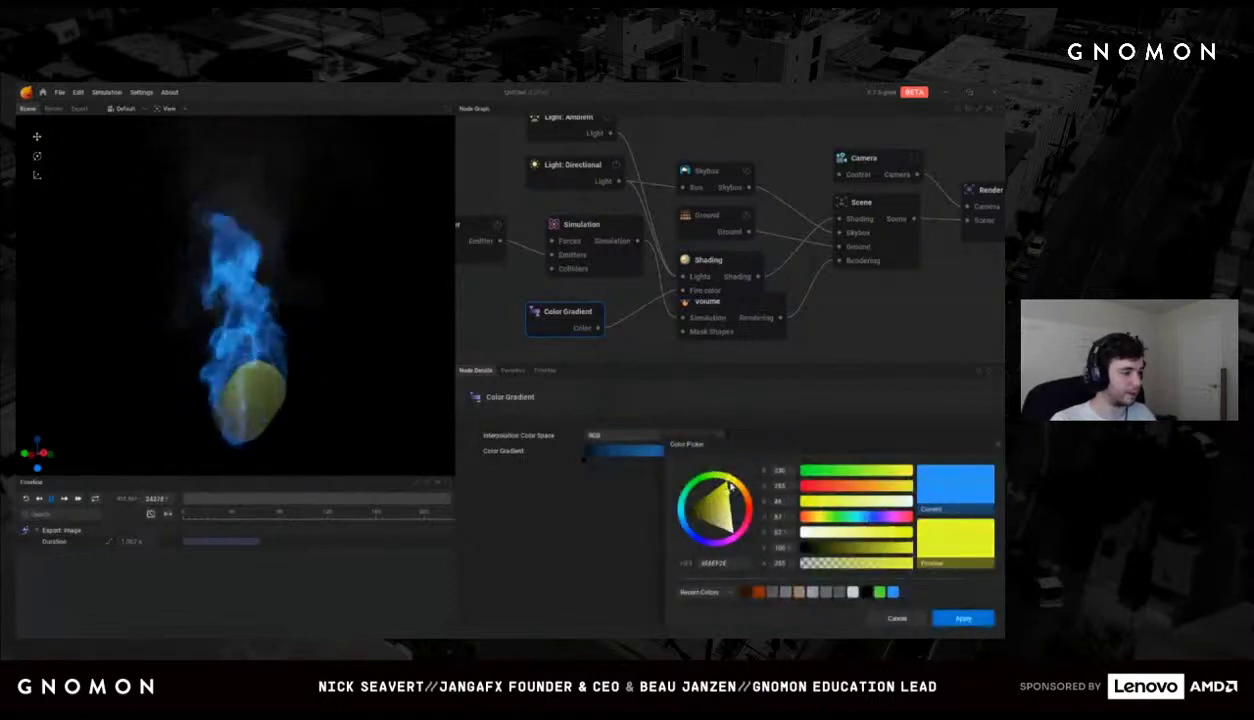
{"action": "left_click", "coordinate": [960, 617]}
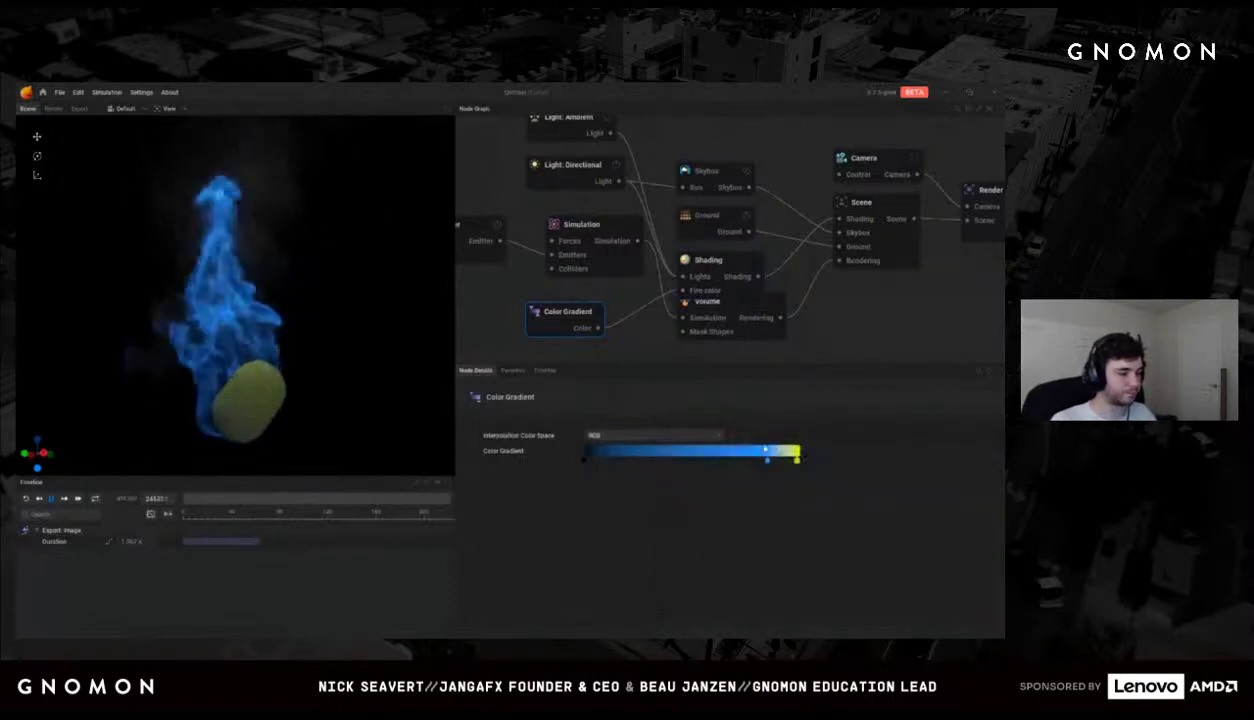
{"action": "left_click_drag", "start_coordinate": [767, 452], "coordinate": [638, 460]}
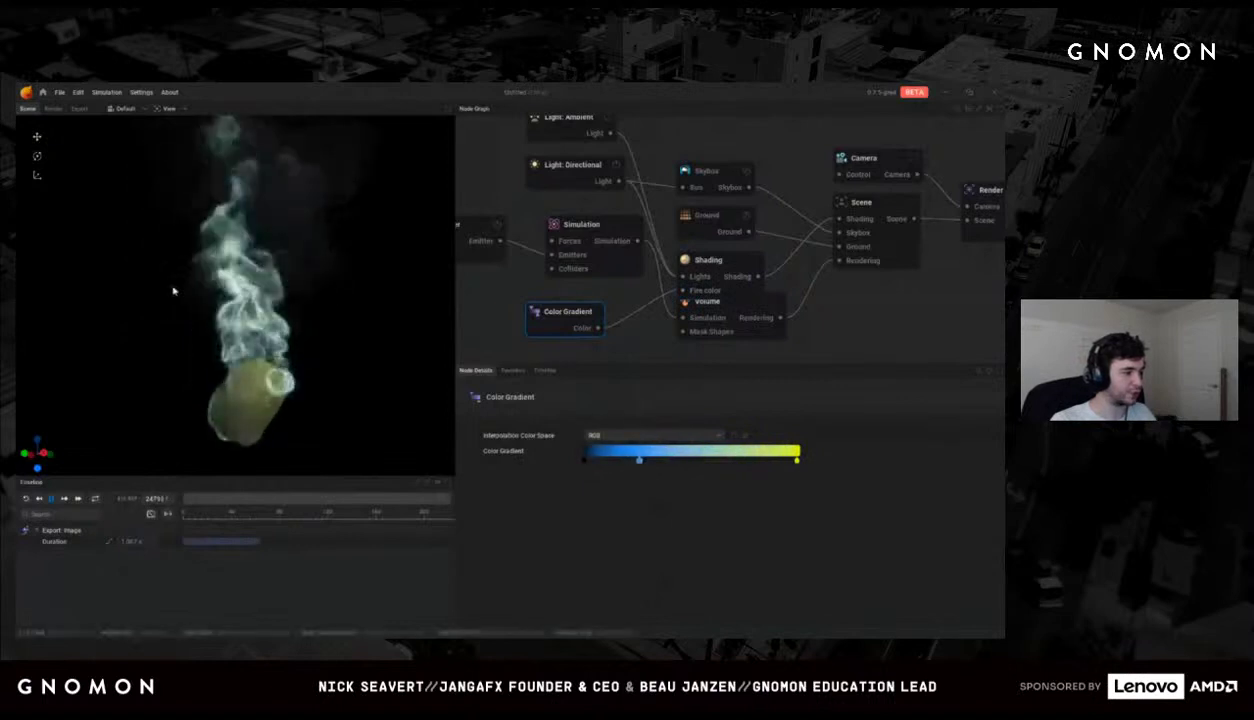
Step: Adjust the Shading node's coloring remap ramp for the flames to about 0.86
{"action": "left_click", "coordinate": [708, 262]}
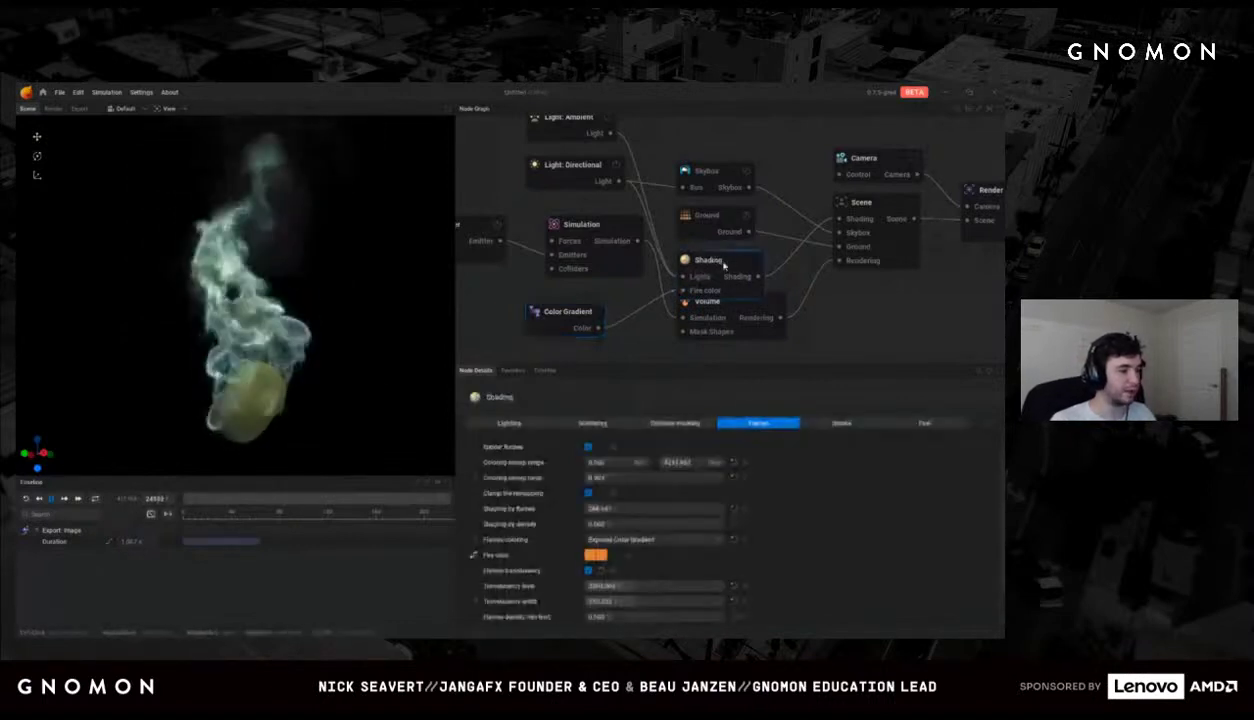
{"action": "left_click_drag", "start_coordinate": [603, 479], "coordinate": [603, 479]}
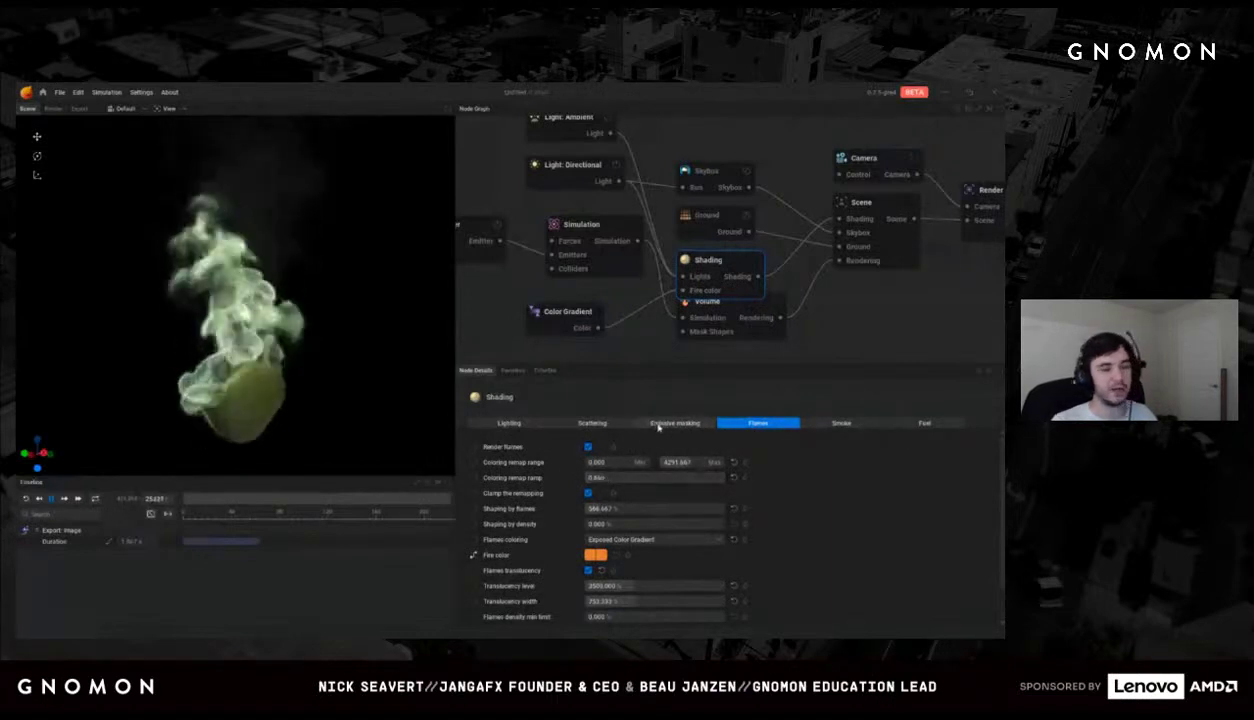
Step: Disconnect the Color Gradient node from the Shading node and set the flames coloring to Color Ramp
{"action": "scroll", "coordinate": [736, 451], "scroll_direction": "down", "scroll_amount": 2}
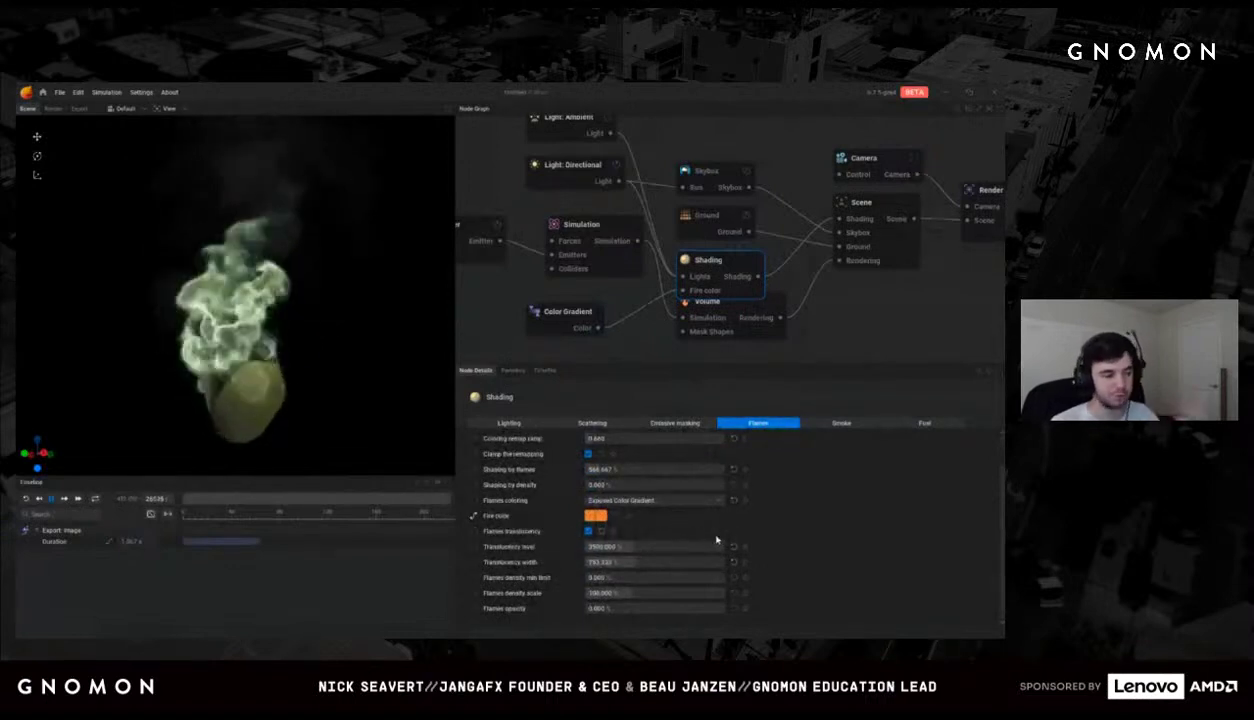
{"action": "left_click_drag", "start_coordinate": [556, 316], "coordinate": [572, 313]}
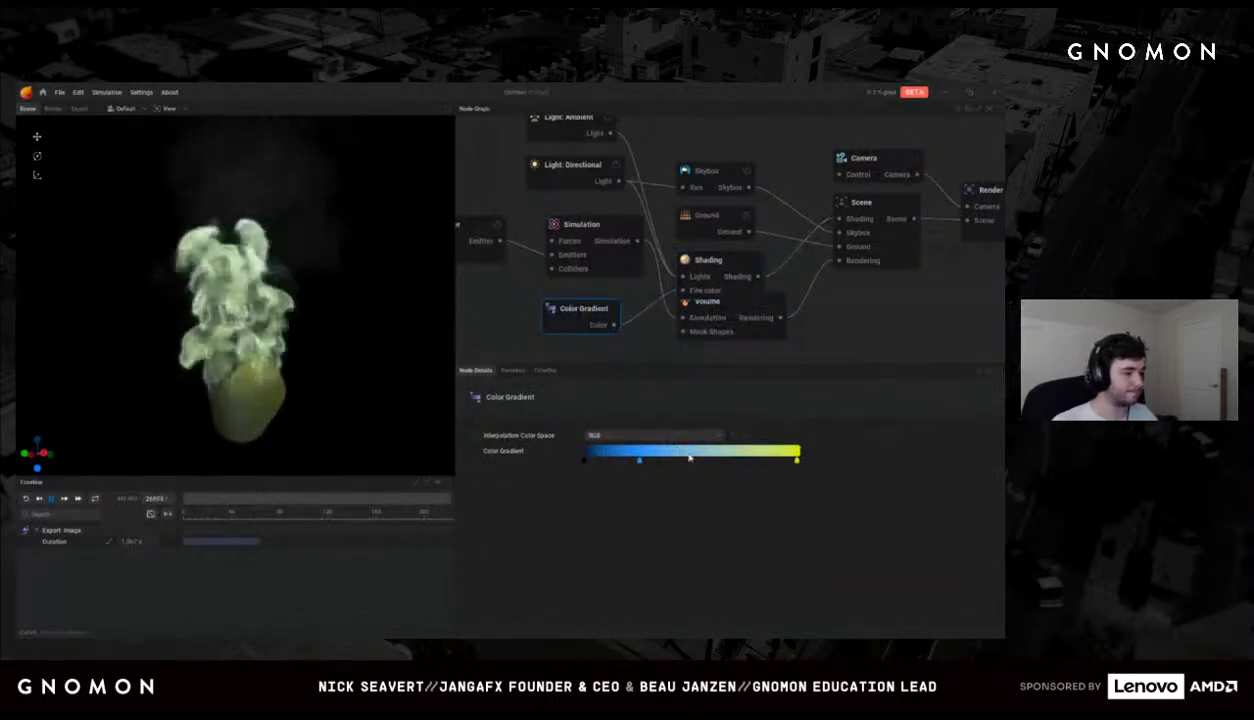
{"action": "left_click", "coordinate": [705, 268]}
{"action": "left_click", "coordinate": [645, 315]}
{"action": "left_click", "coordinate": [725, 262]}
{"action": "left_click", "coordinate": [645, 500]}
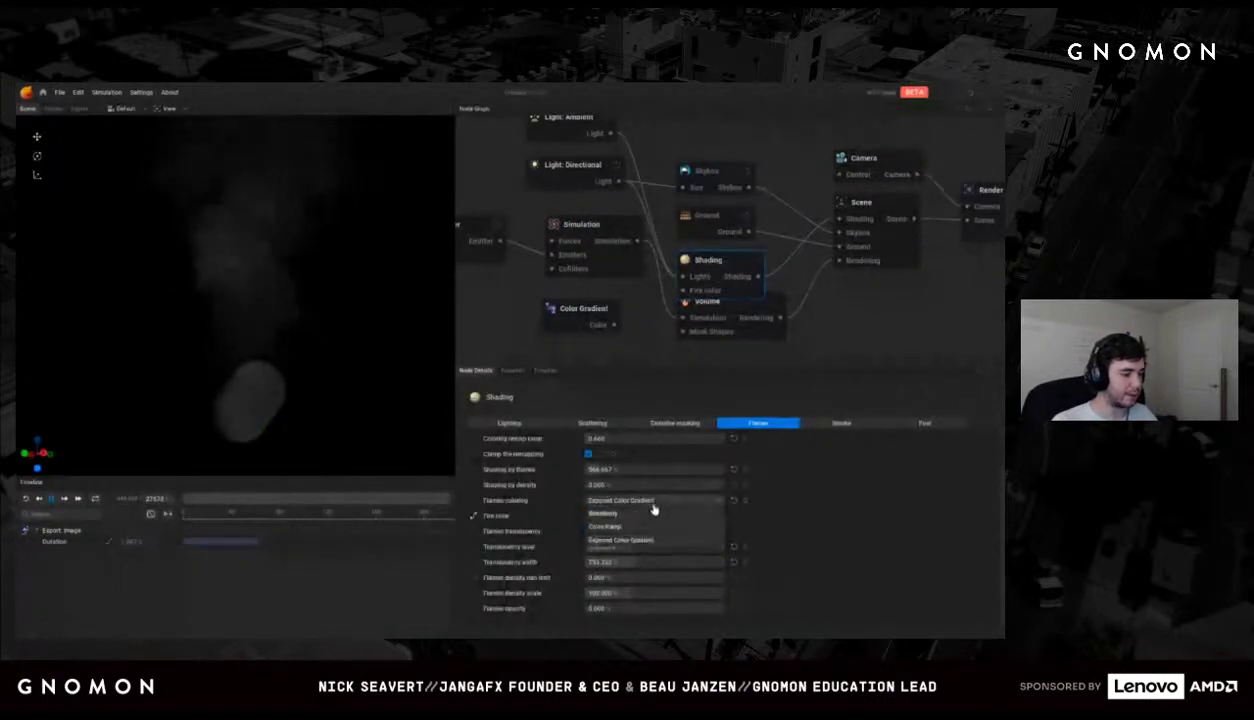
{"action": "left_click", "coordinate": [605, 526]}
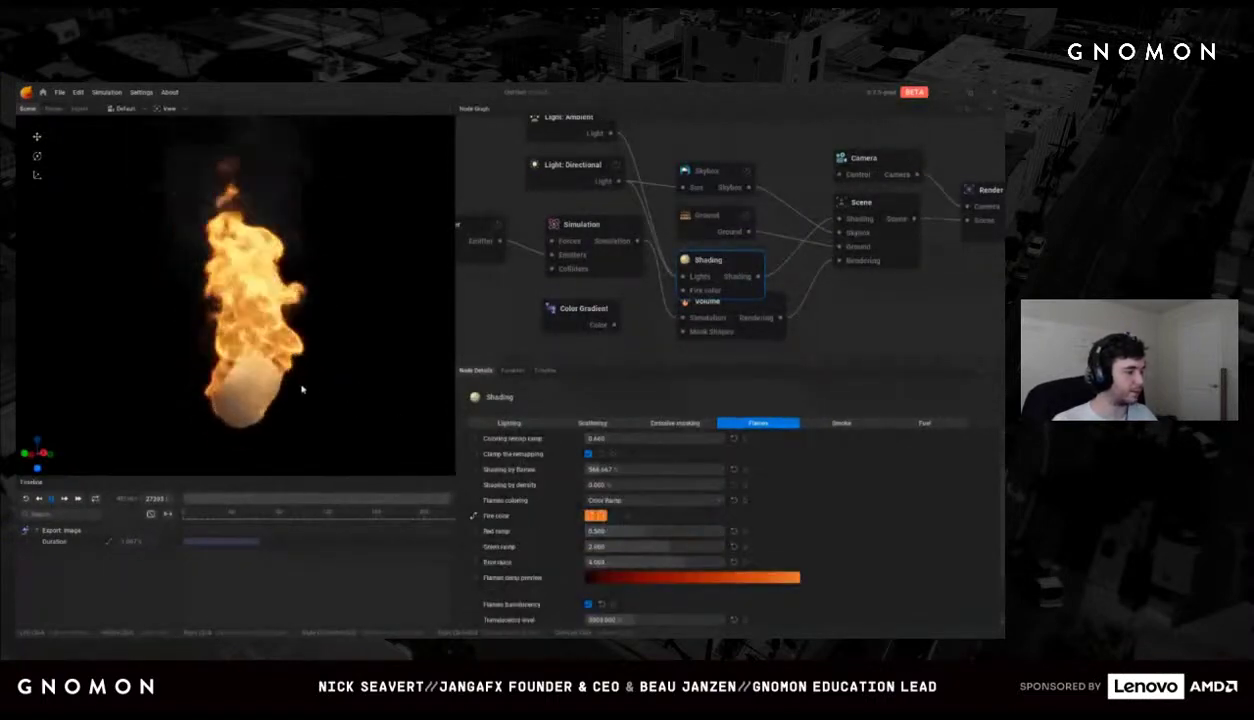
Step: Set the Simulation node's advection method to Semi Lagrangian and open its vorticity settings
{"action": "middle_click_drag", "start_coordinate": [595, 226], "coordinate": [620, 242]}
{"action": "left_click", "coordinate": [620, 242]}
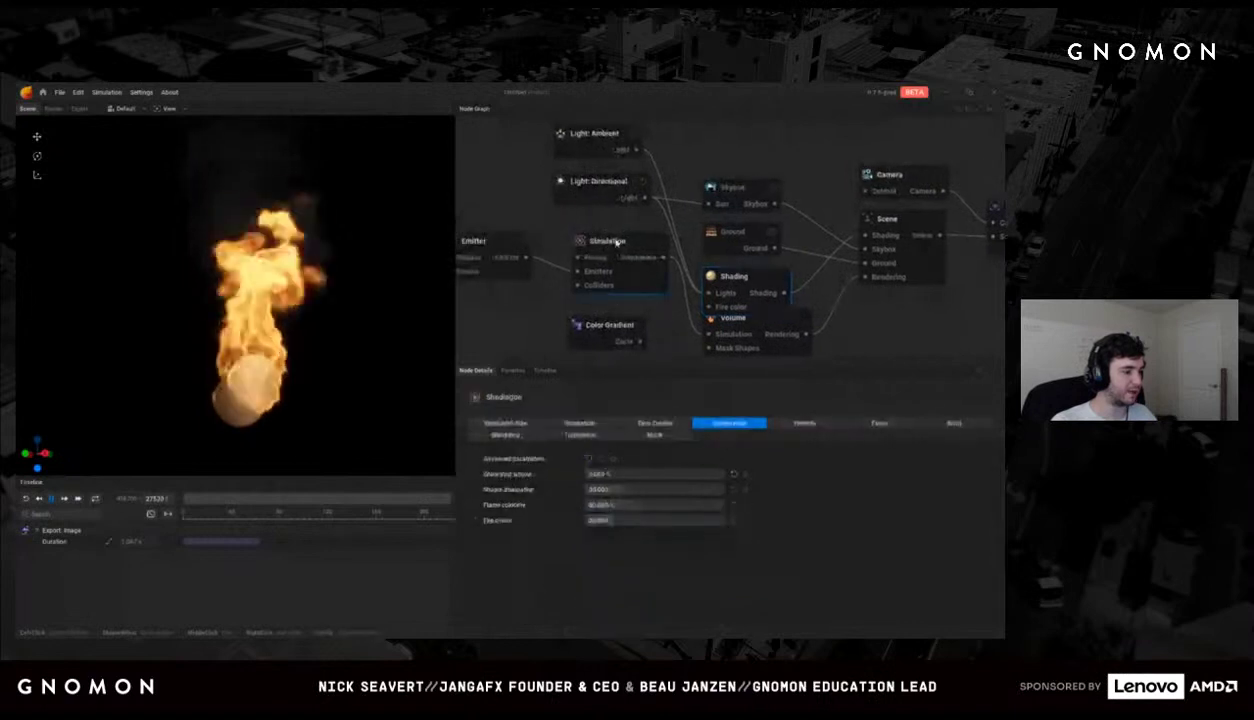
{"action": "left_click", "coordinate": [580, 423]}
{"action": "left_click", "coordinate": [647, 473]}
{"action": "left_click", "coordinate": [622, 490]}
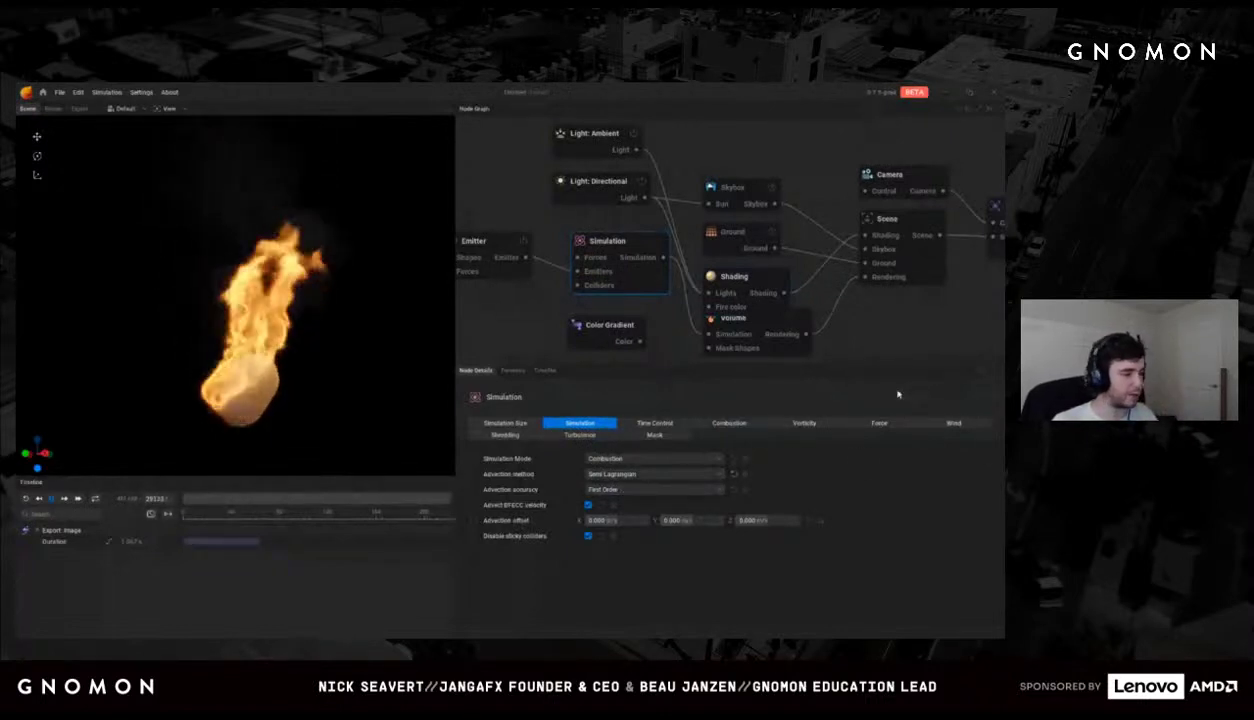
{"action": "left_click_drag", "start_coordinate": [300, 386], "coordinate": [277, 395]}
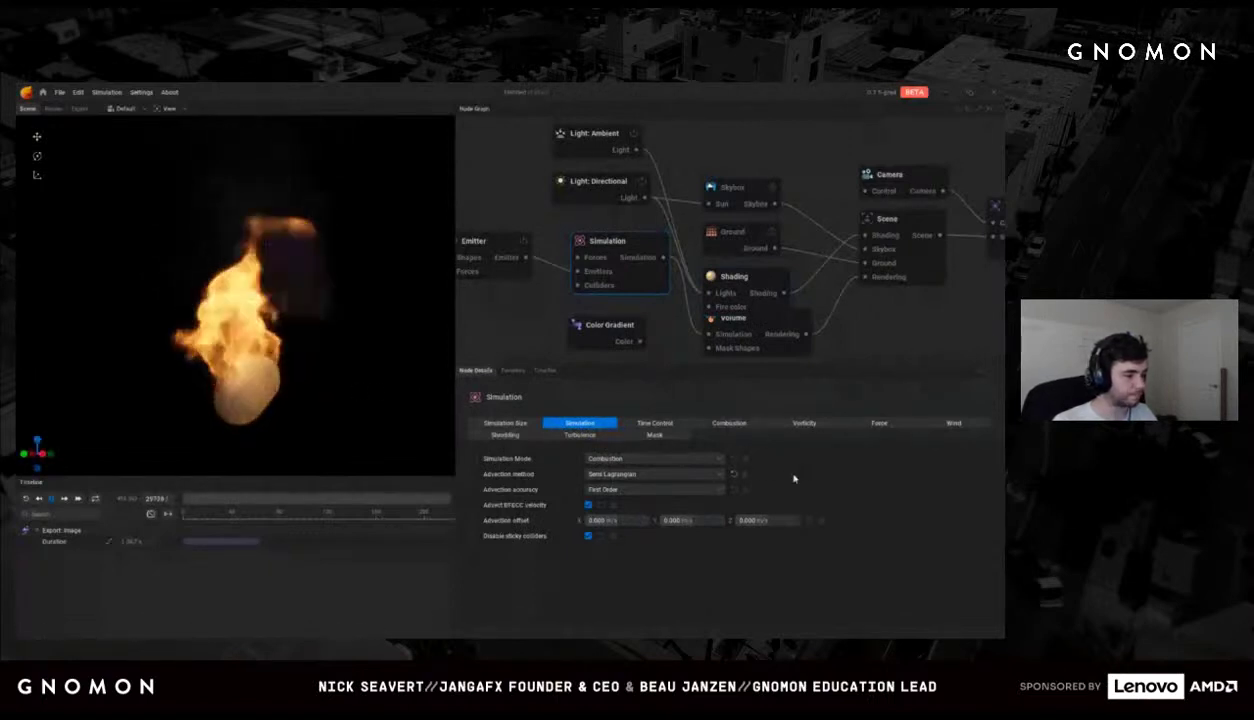
{"action": "left_click", "coordinate": [804, 423]}
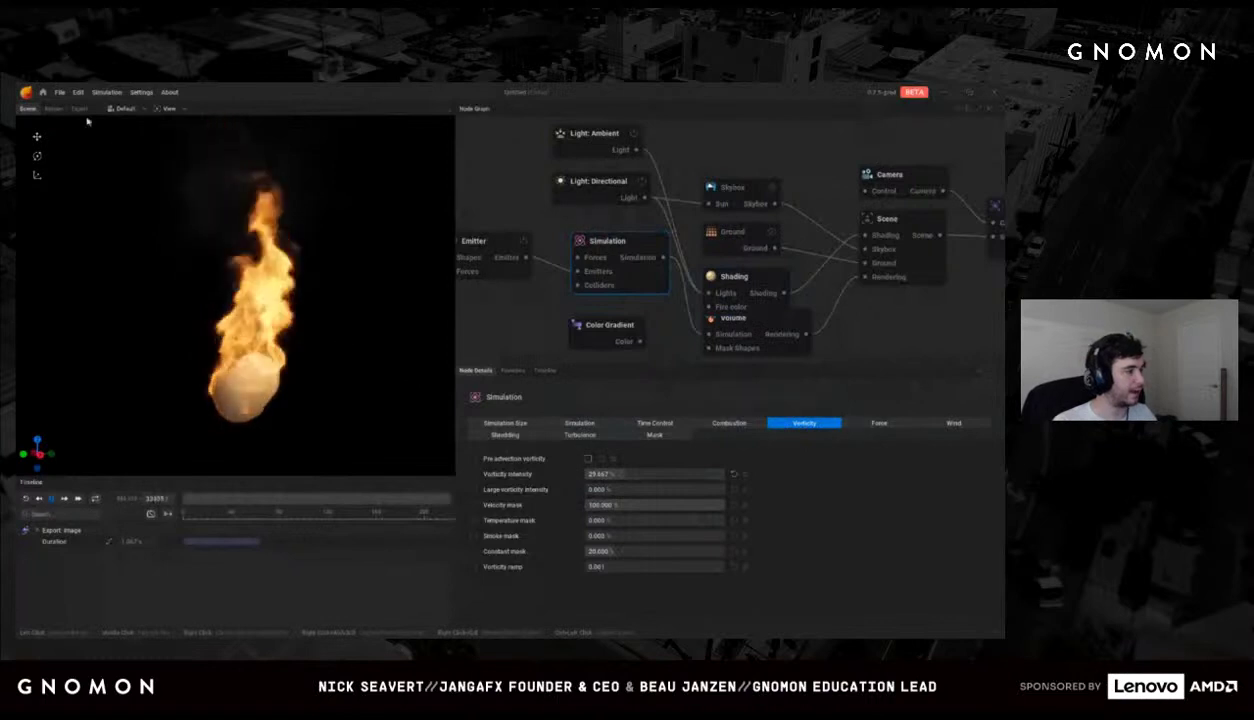
Step: Open window_fire_01_v075_pre3.ember from the pre4 folder on the Desktop, discarding the current project's unsaved changes
{"action": "left_click", "coordinate": [59, 92]}
{"action": "left_click", "coordinate": [72, 105]}
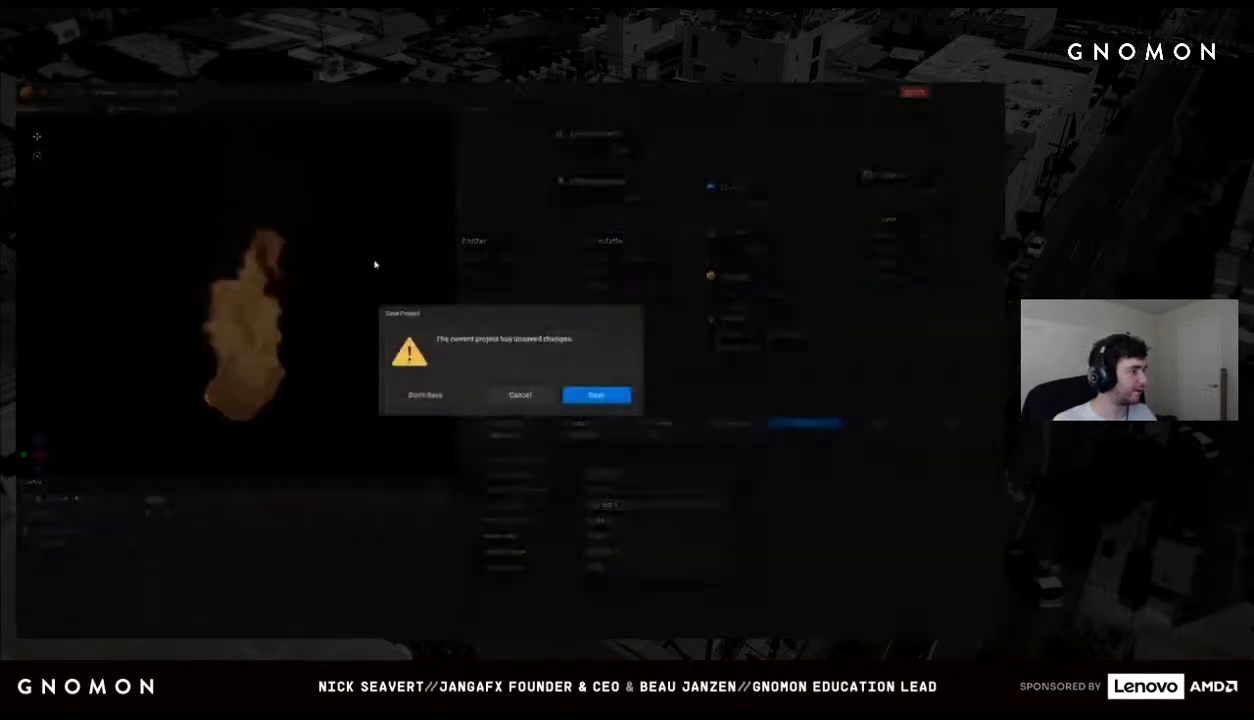
{"action": "left_click", "coordinate": [425, 395]}
{"action": "scroll", "coordinate": [230, 240], "scroll_direction": "down", "scroll_amount": 3}
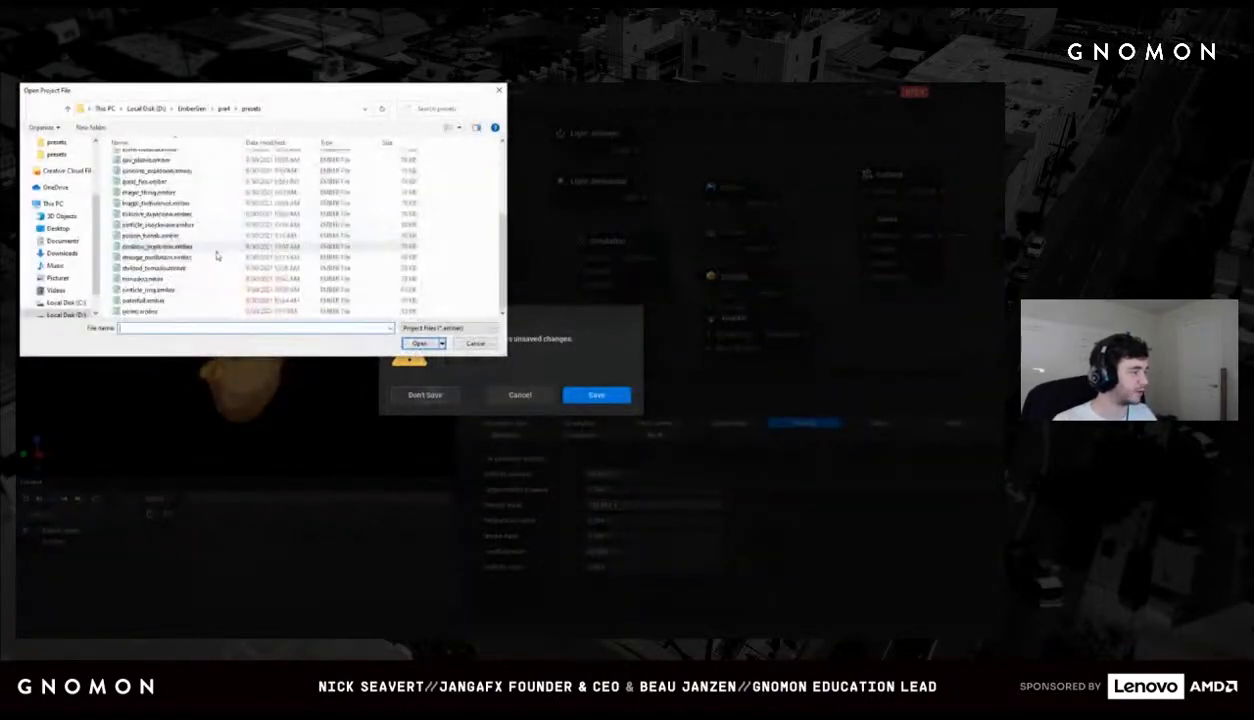
{"action": "left_click", "coordinate": [222, 109]}
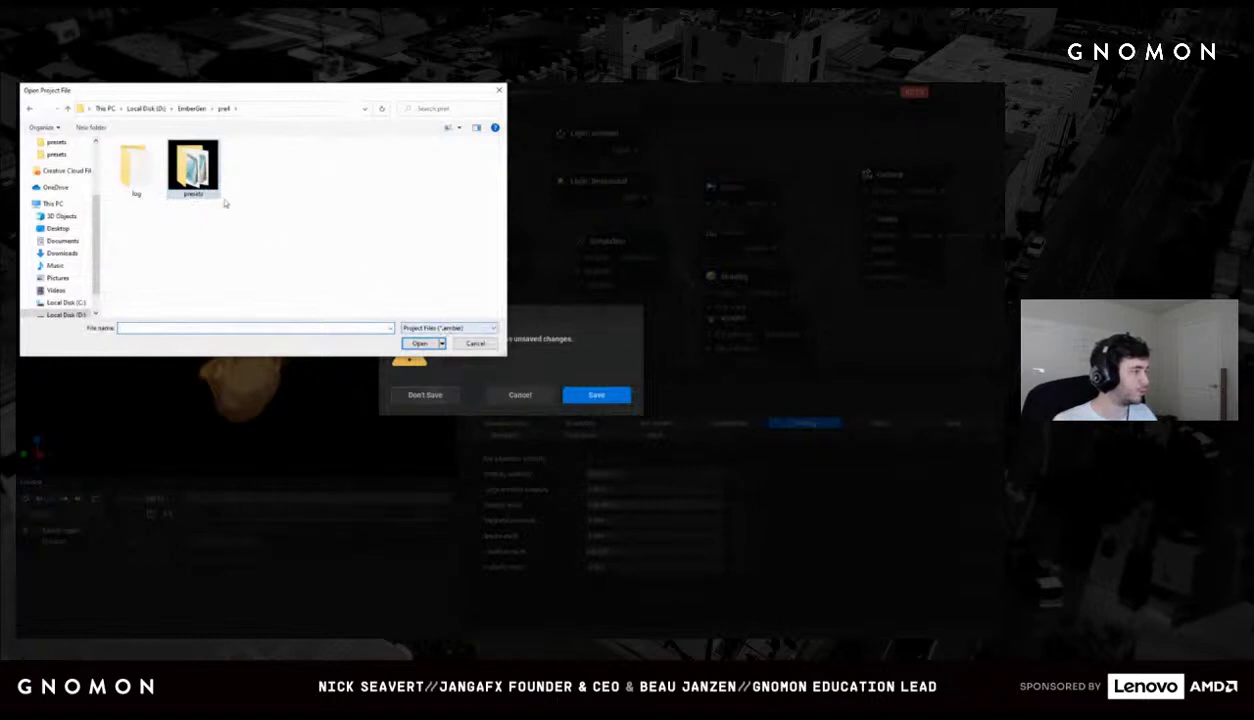
{"action": "scroll", "coordinate": [62, 180], "scroll_direction": "up", "scroll_amount": 5}
{"action": "left_click", "coordinate": [62, 162]}
{"action": "double_click", "coordinate": [126, 166]}
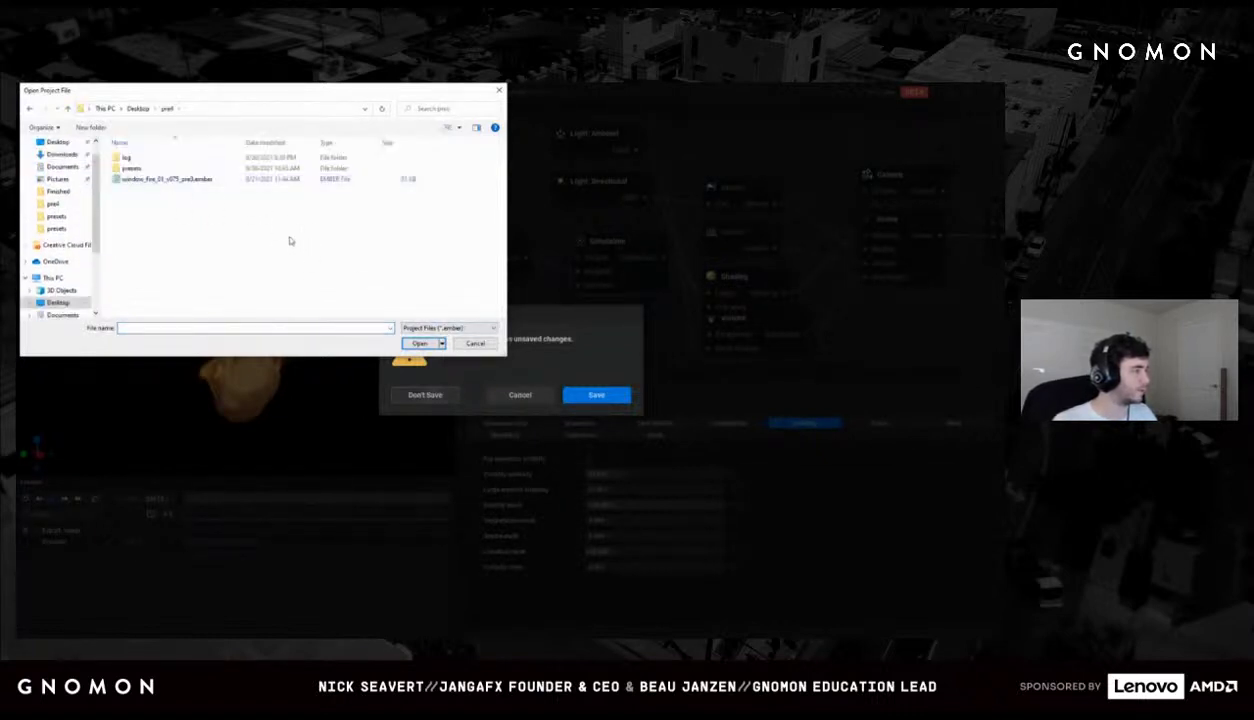
{"action": "left_click", "coordinate": [192, 180]}
{"action": "left_click", "coordinate": [420, 344]}
{"action": "left_click", "coordinate": [425, 395]}
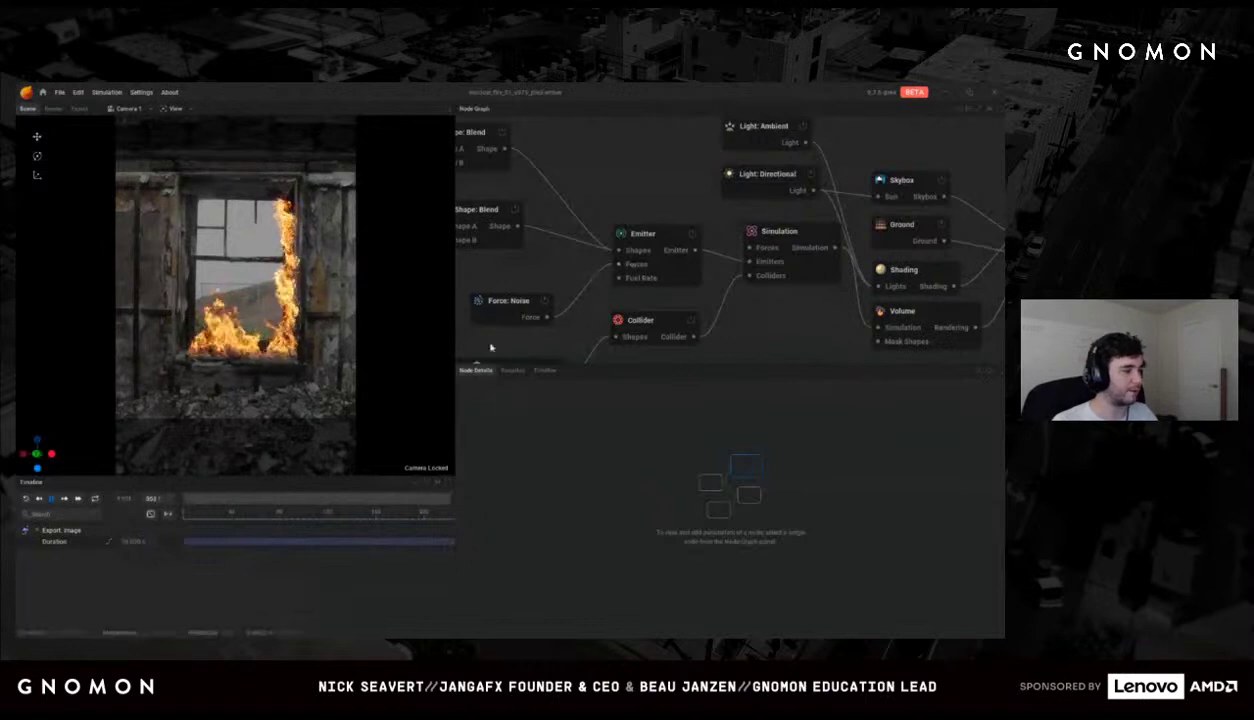
Step: Widen the viewport and unlock the scene's Camera
{"action": "left_click_drag", "start_coordinate": [455, 340], "coordinate": [683, 344]}
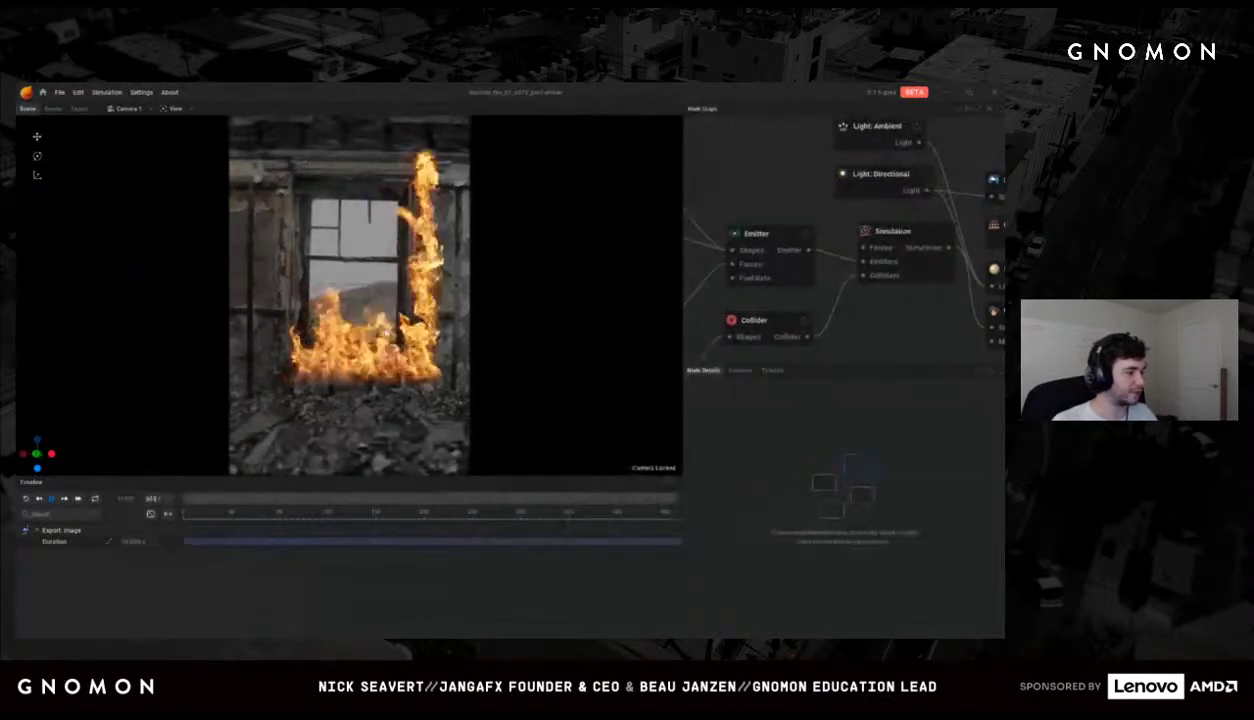
{"action": "scroll", "coordinate": [765, 238], "scroll_direction": "right", "scroll_amount": 10}
{"action": "left_click", "coordinate": [813, 178]}
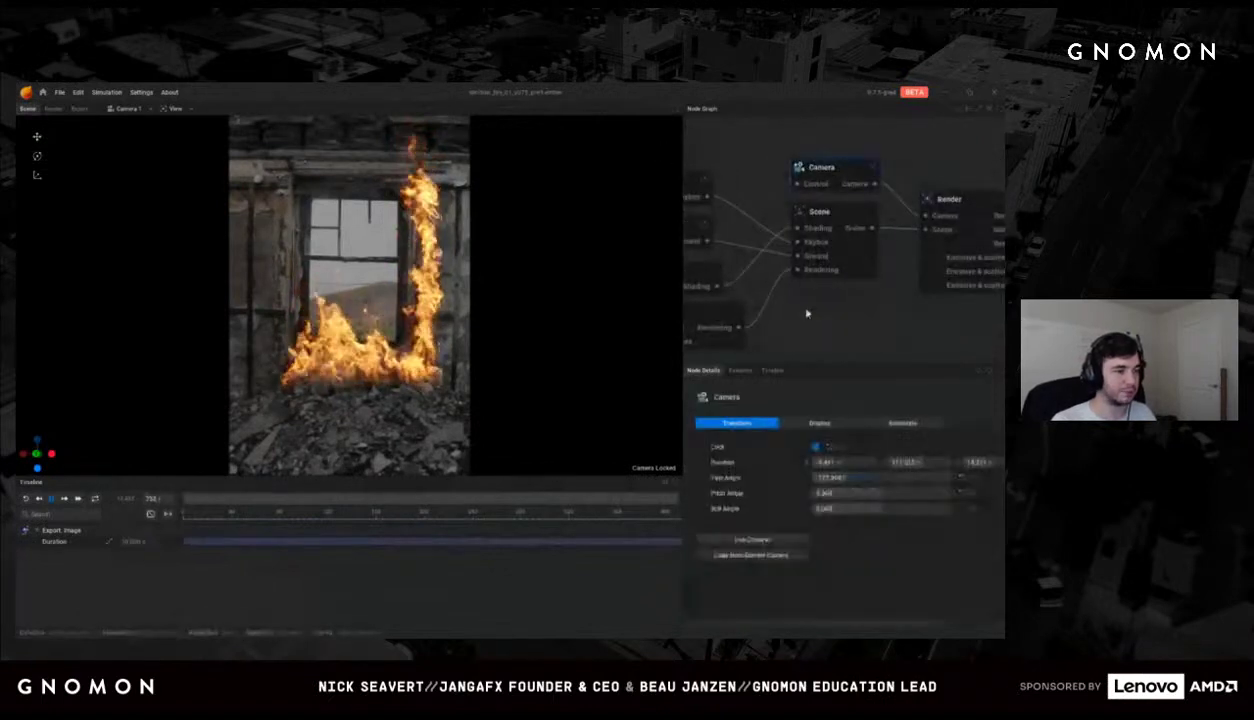
{"action": "left_click", "coordinate": [815, 447]}
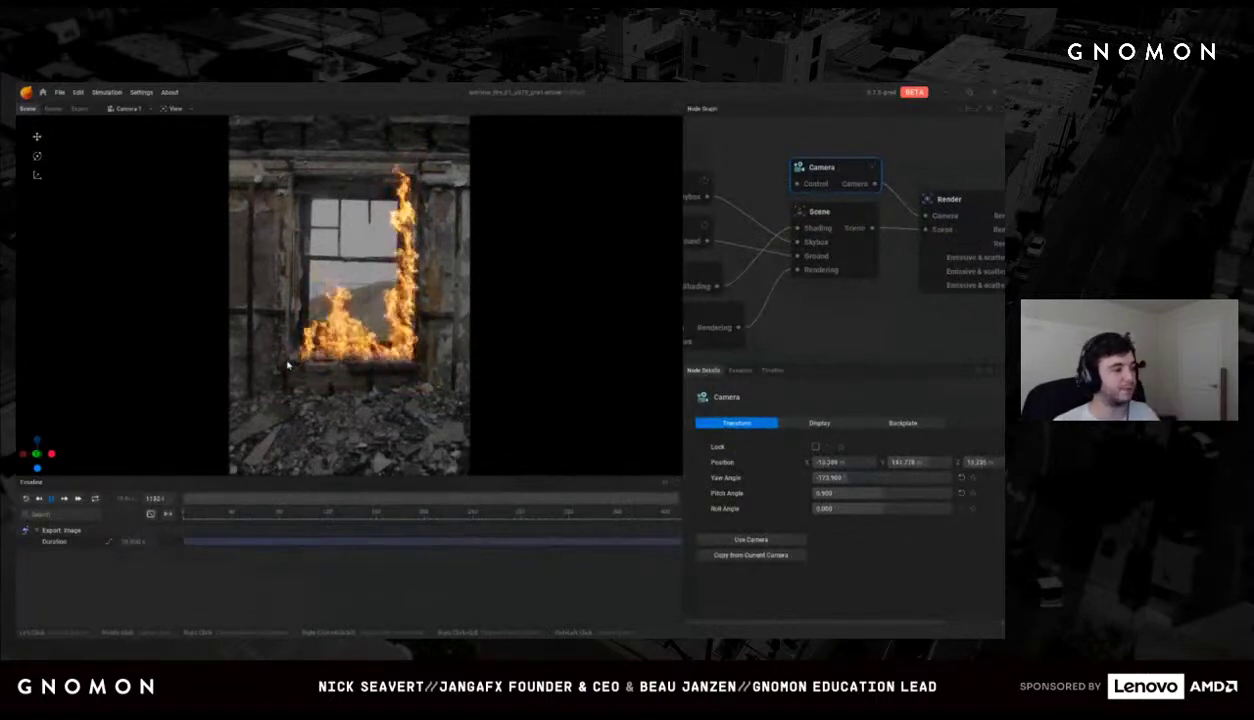
Step: Turn on Show emitter in the Emitter node's visuals for the window fire
{"action": "middle_click_drag", "start_coordinate": [720, 250], "coordinate": [905, 244]}
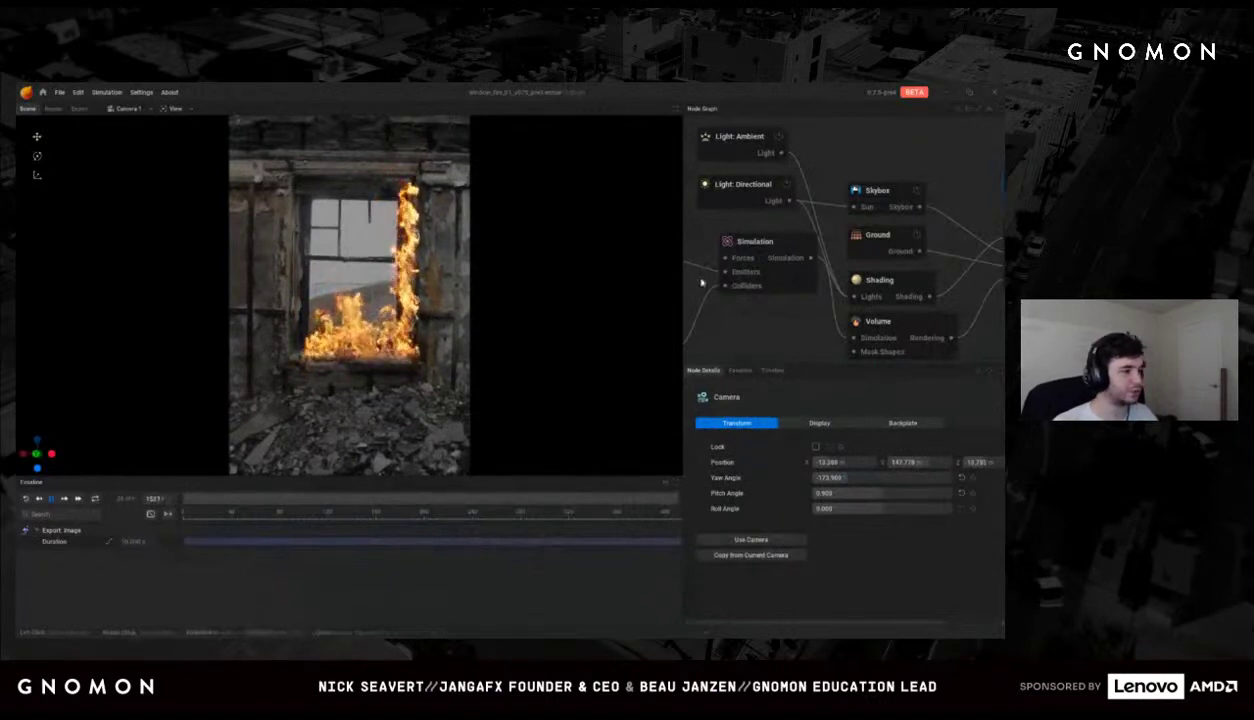
{"action": "left_click", "coordinate": [876, 322]}
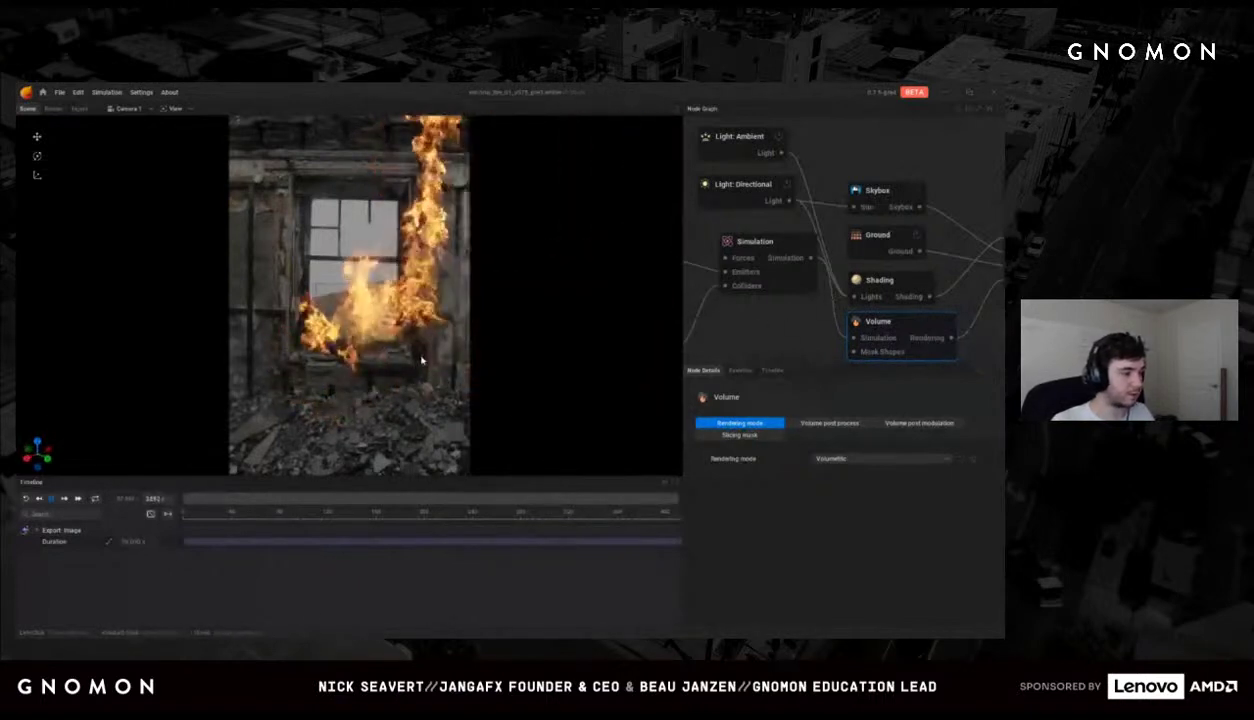
{"action": "middle_click_drag", "start_coordinate": [726, 309], "coordinate": [862, 258]}
{"action": "left_click", "coordinate": [862, 258]}
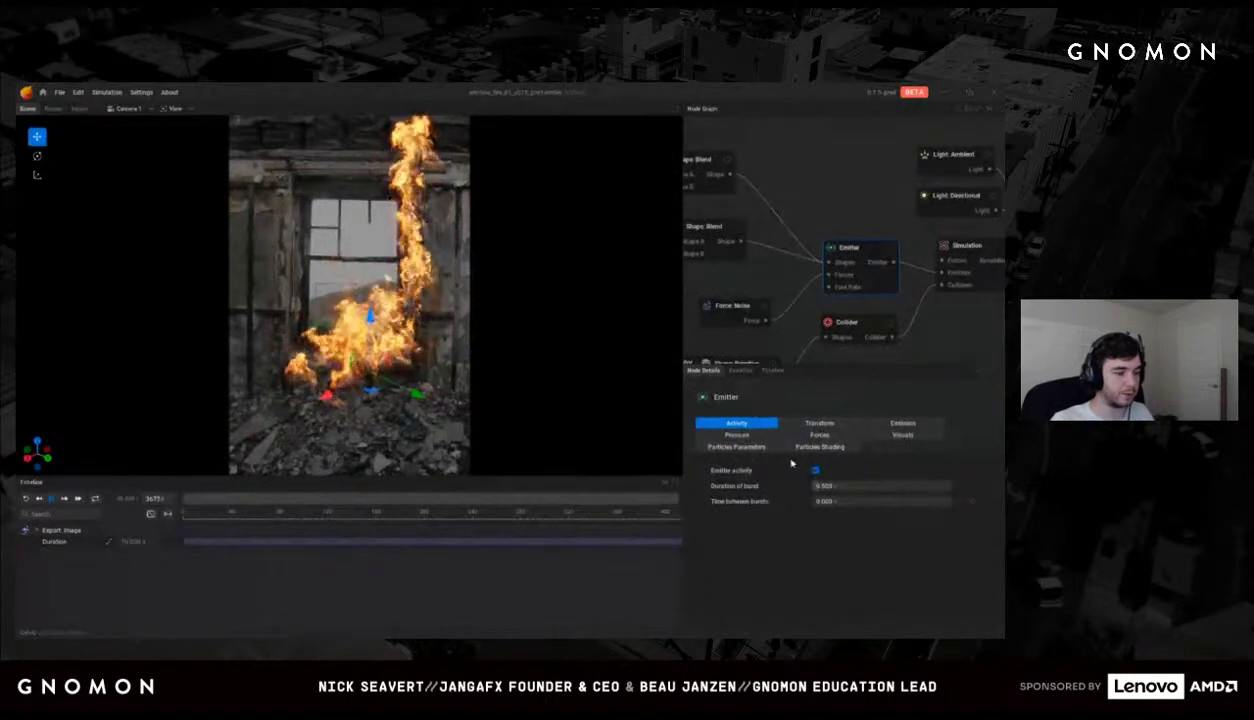
{"action": "left_click", "coordinate": [903, 435]}
{"action": "left_click", "coordinate": [815, 471]}
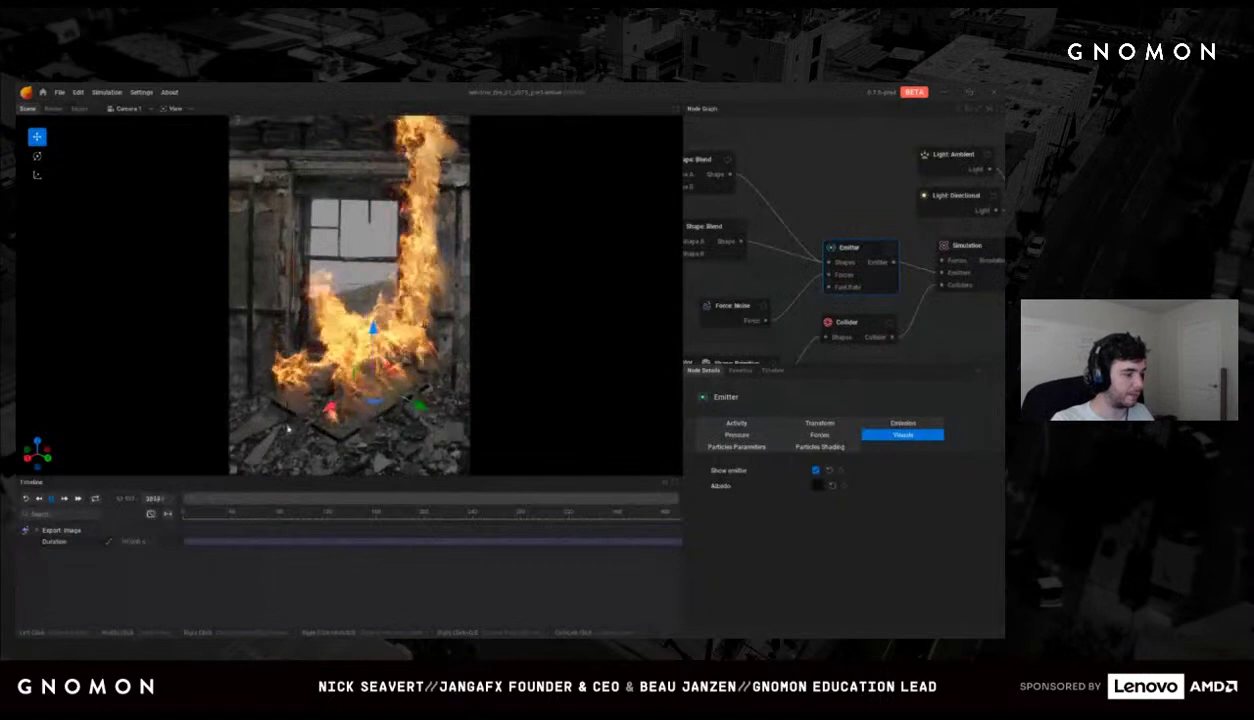
{"action": "right_click_drag", "start_coordinate": [465, 318], "coordinate": [515, 362]}
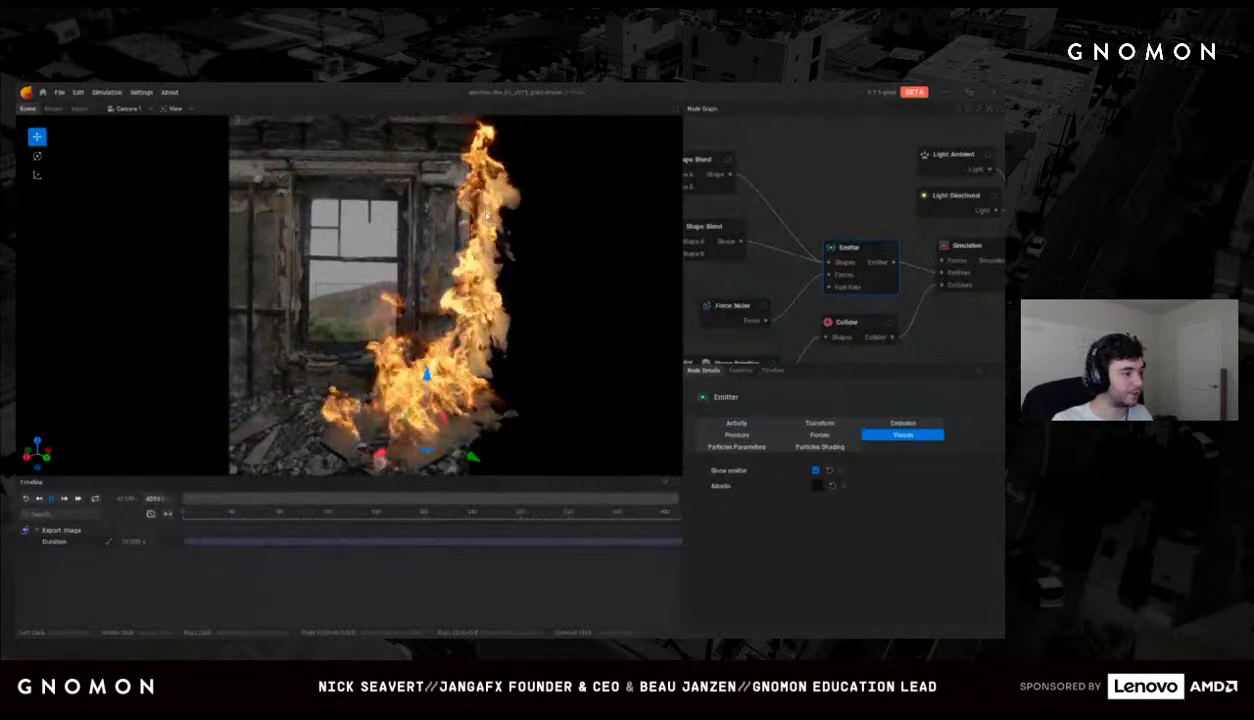
{"action": "right_click_drag", "start_coordinate": [507, 391], "coordinate": [423, 337]}
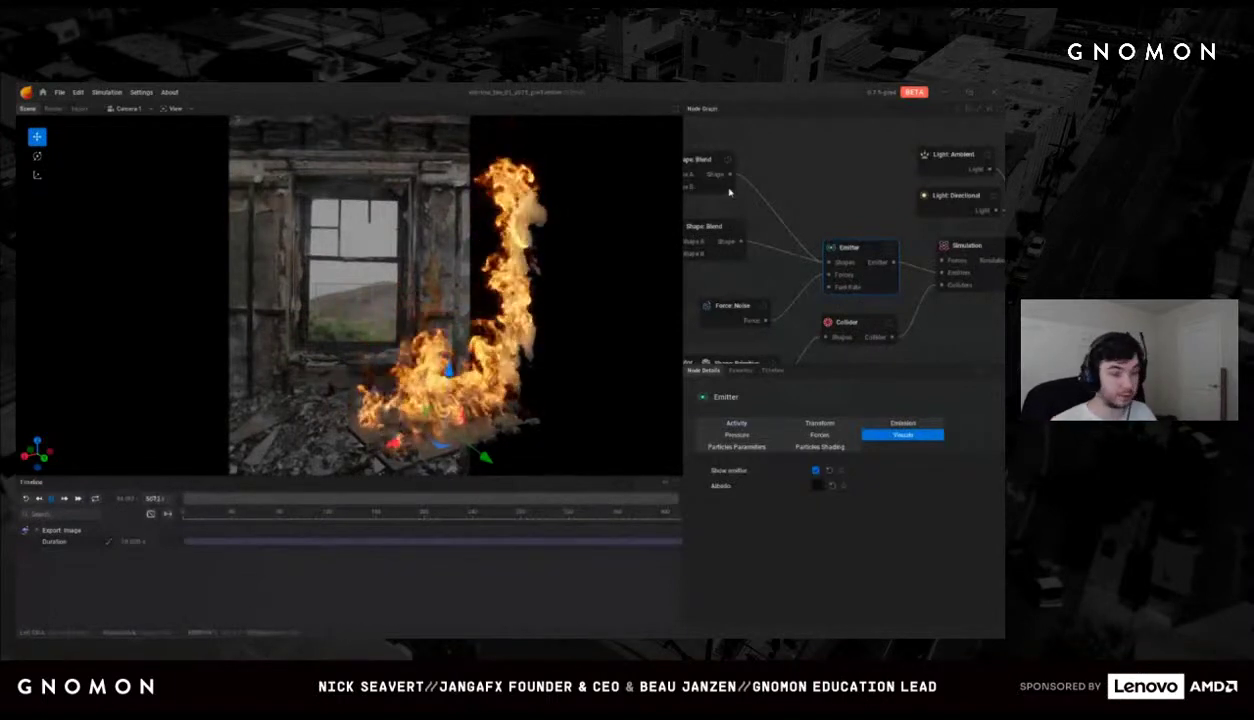
{"action": "left_click", "coordinate": [59, 92]}
{"action": "left_click", "coordinate": [75, 122]}
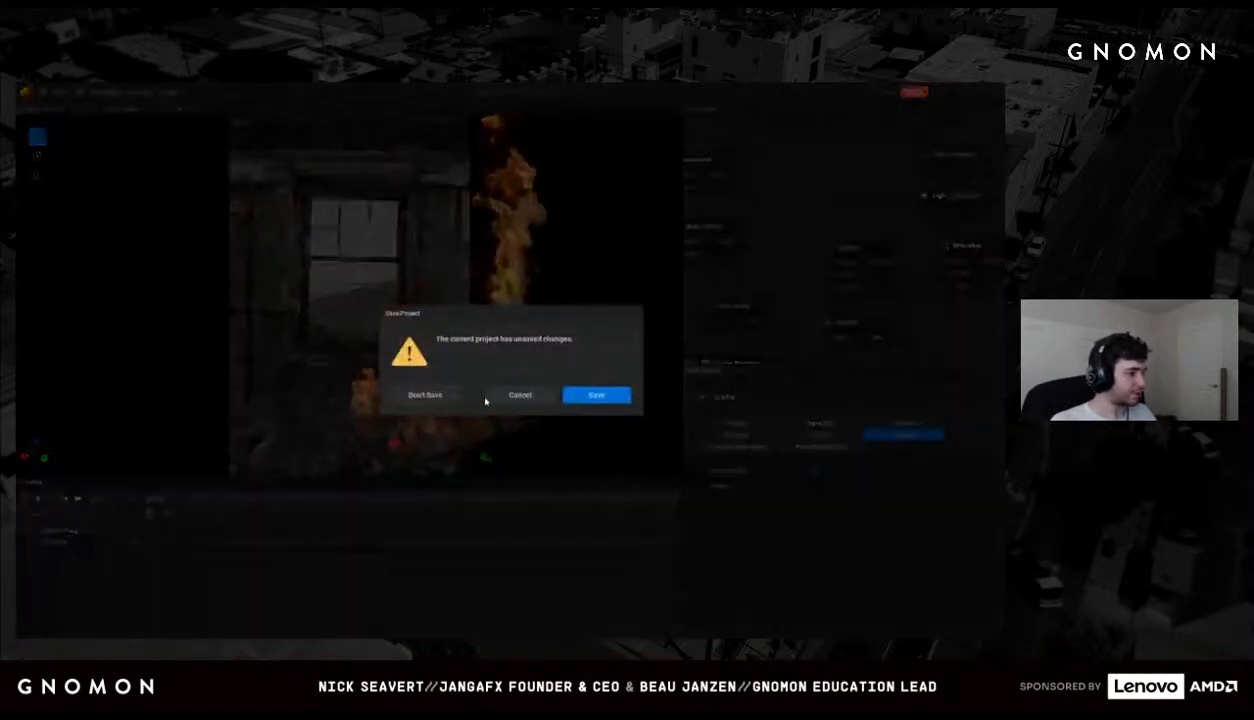
{"action": "left_click", "coordinate": [516, 395]}
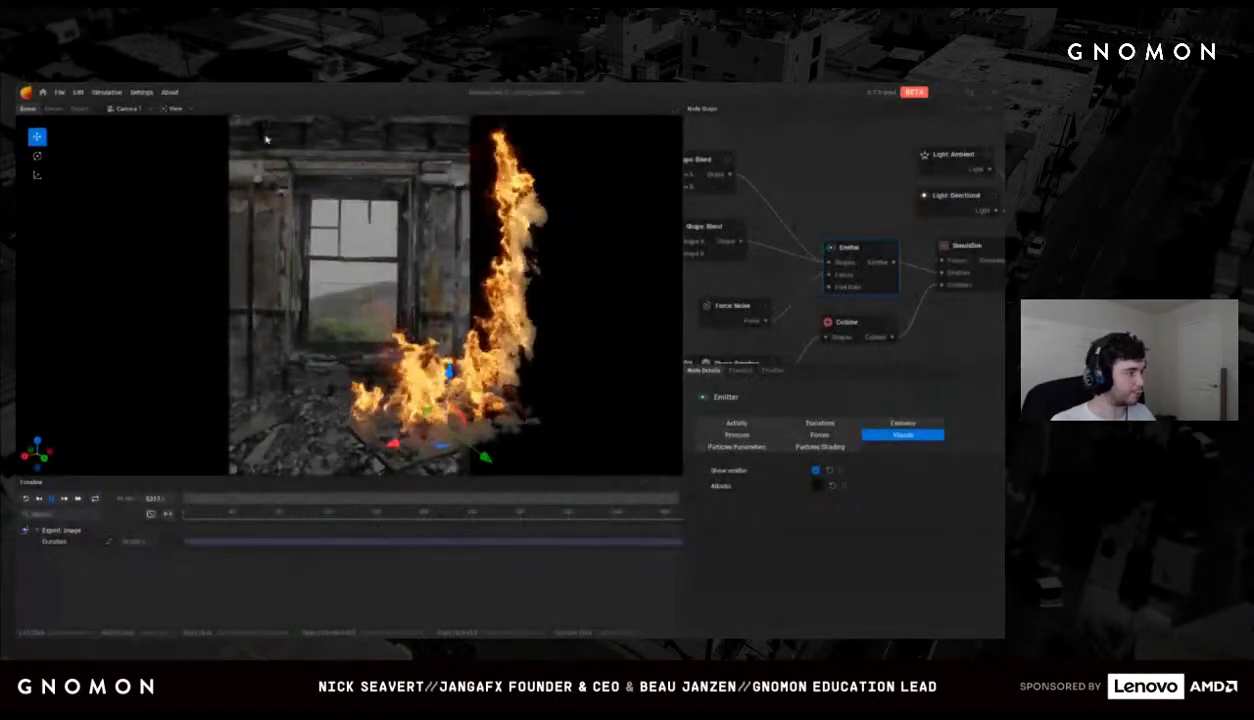
Step: Start a new default fire project without saving the window fire changes
{"action": "left_click", "coordinate": [59, 92]}
{"action": "left_click", "coordinate": [75, 122]}
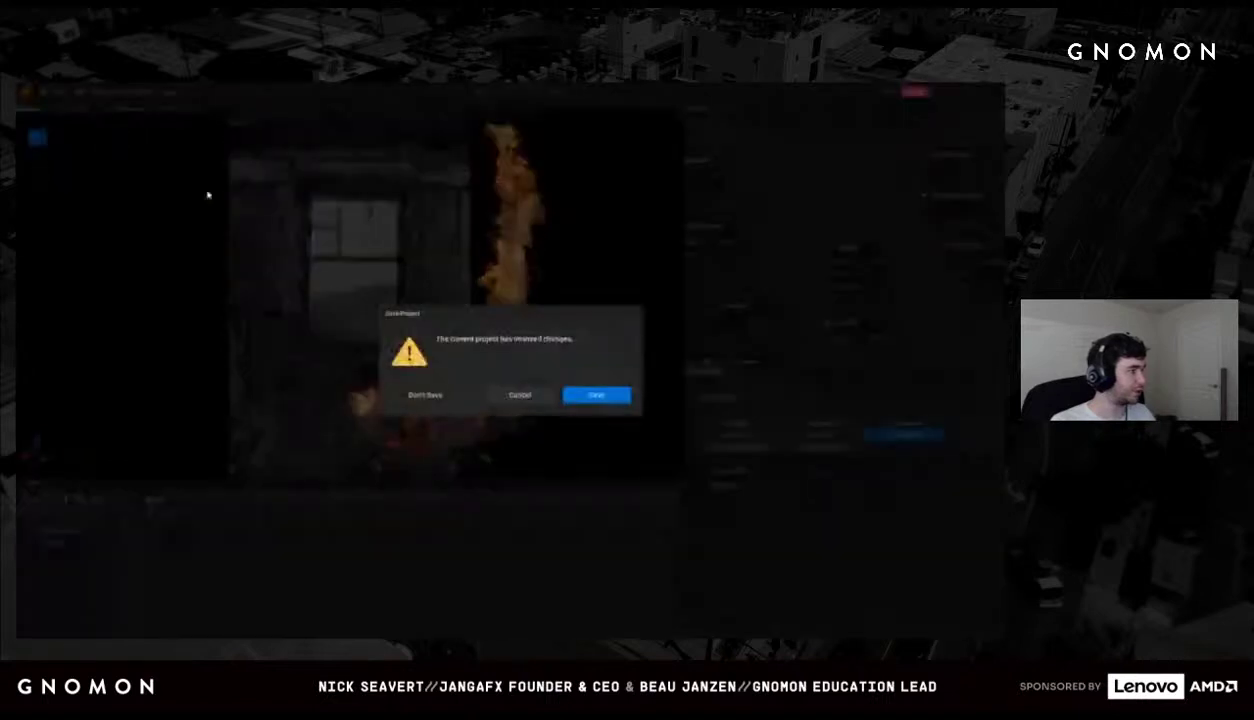
{"action": "left_click", "coordinate": [413, 400]}
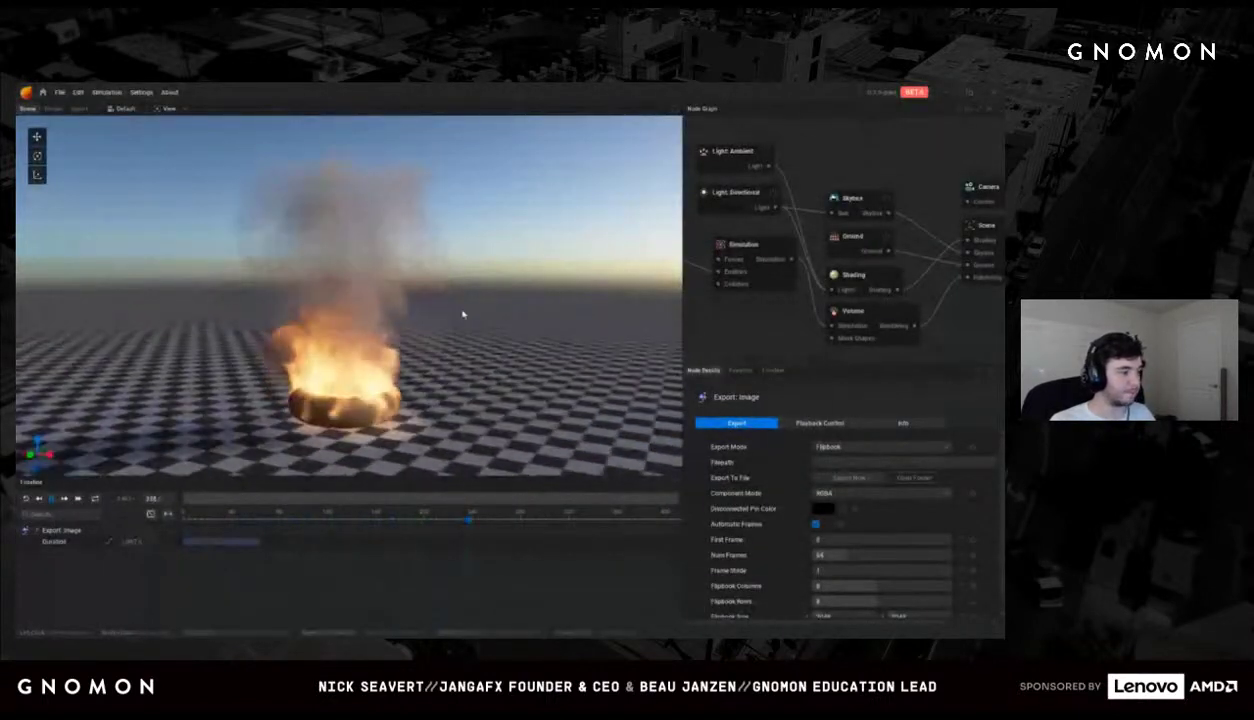
Step: Set the Volume node's rendering mode to Particles Experimental
{"action": "left_click", "coordinate": [843, 315]}
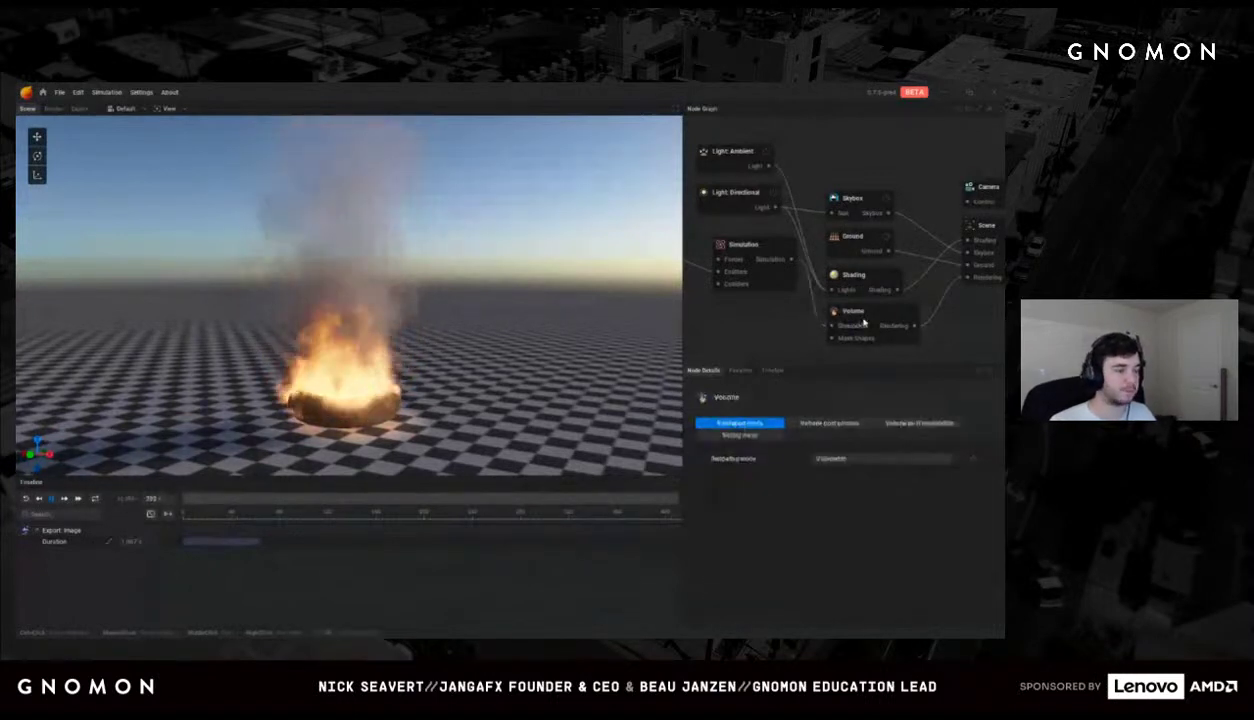
{"action": "left_click", "coordinate": [836, 459]}
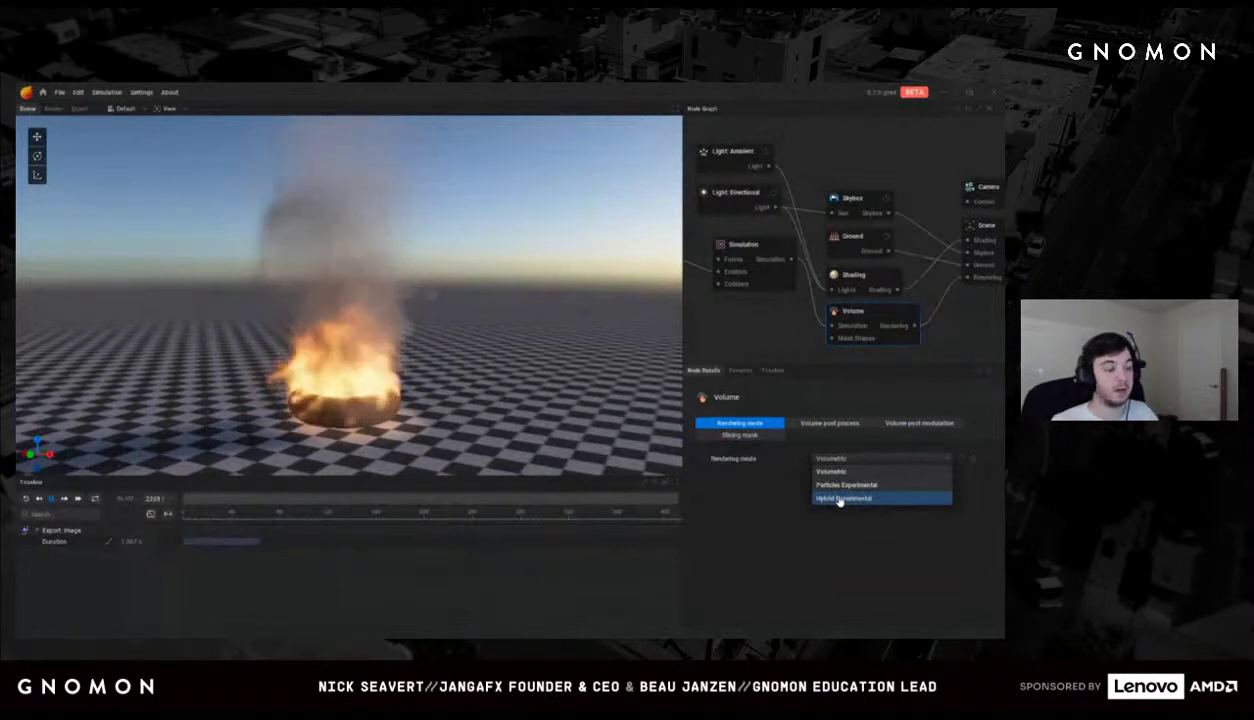
{"action": "left_click", "coordinate": [838, 485]}
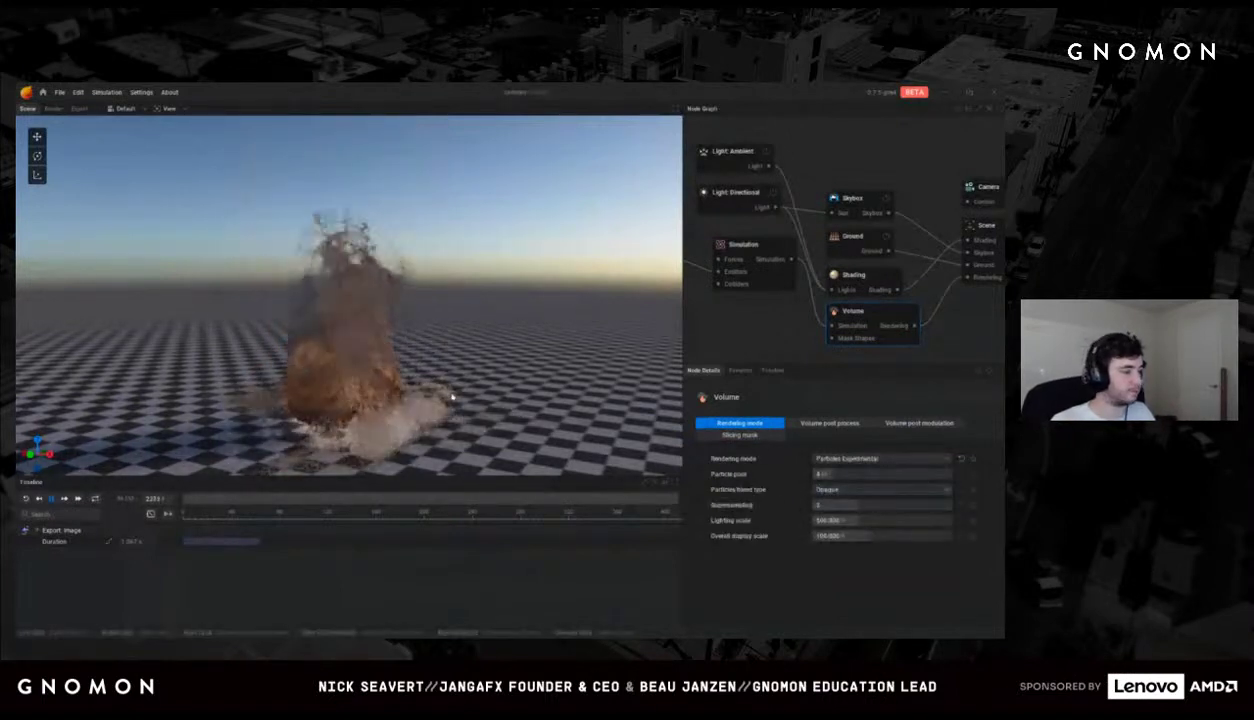
{"action": "left_click_drag", "start_coordinate": [395, 386], "coordinate": [392, 342]}
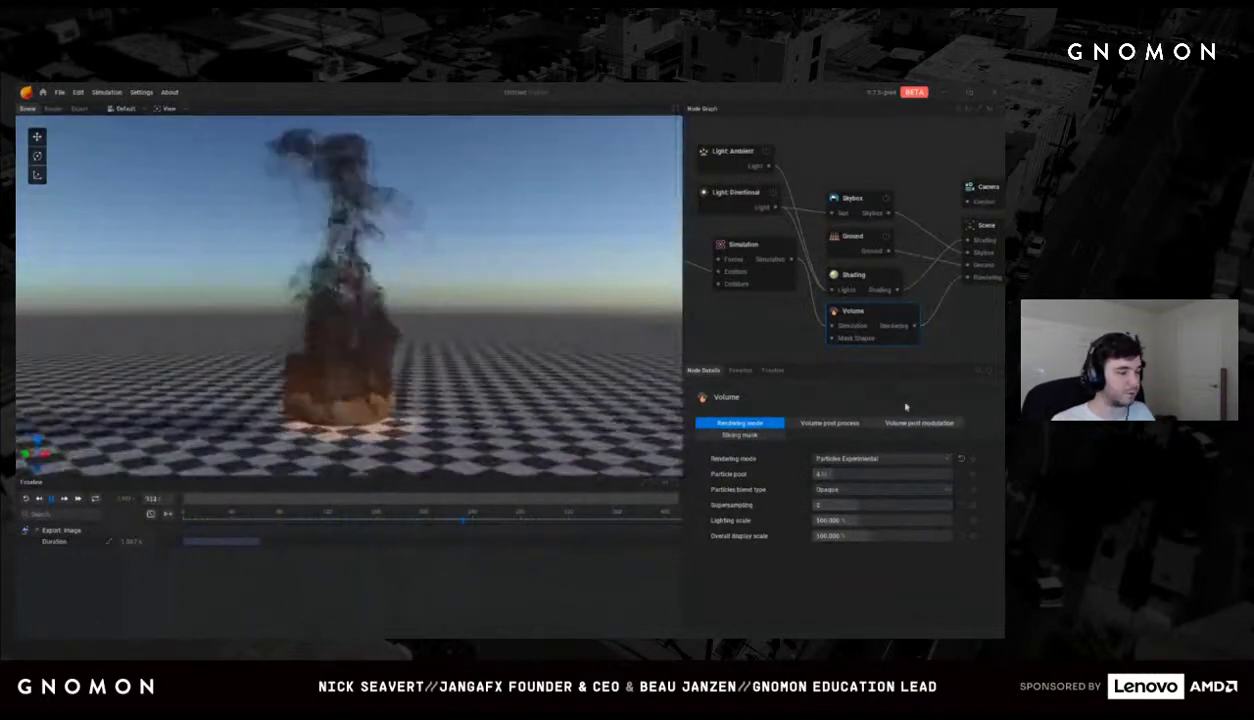
Step: Set the shading type to Per Particle in the Emitter node's particle parameters, widening the node panels for room
{"action": "middle_click_drag", "start_coordinate": [736, 310], "coordinate": [946, 350]}
{"action": "left_click", "coordinate": [858, 284]}
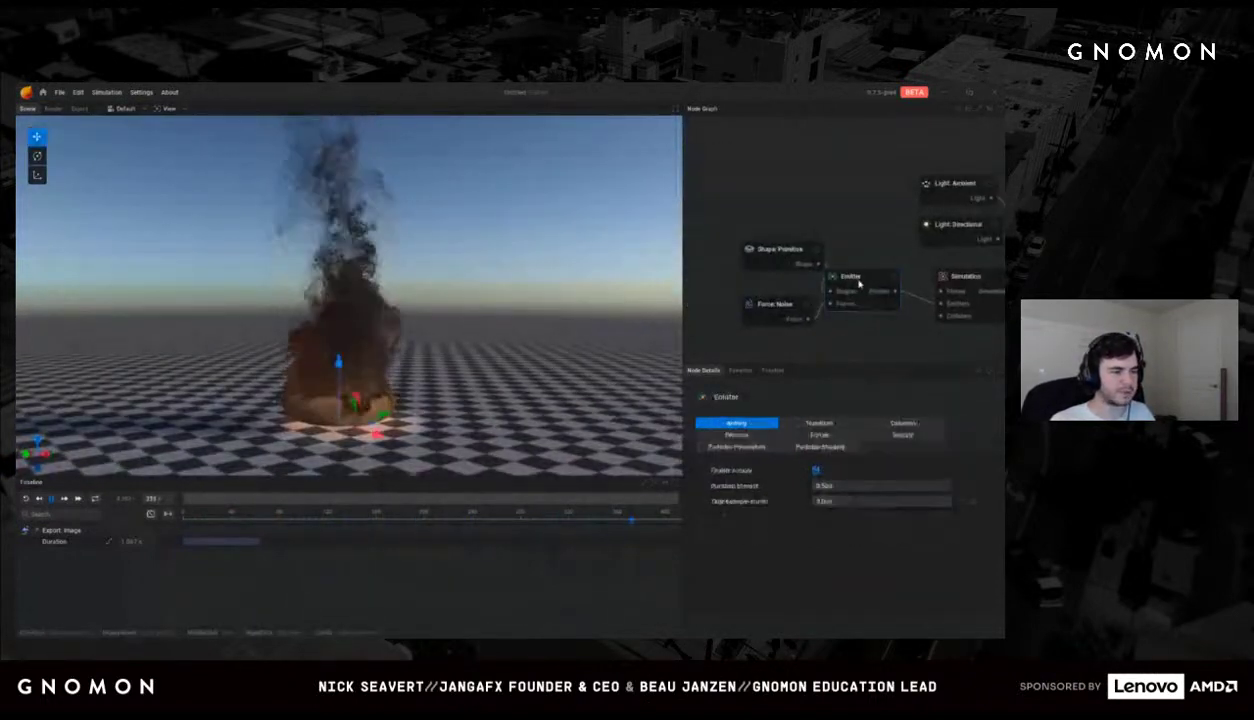
{"action": "left_click_drag", "start_coordinate": [683, 355], "coordinate": [519, 355]}
{"action": "left_click", "coordinate": [681, 437]}
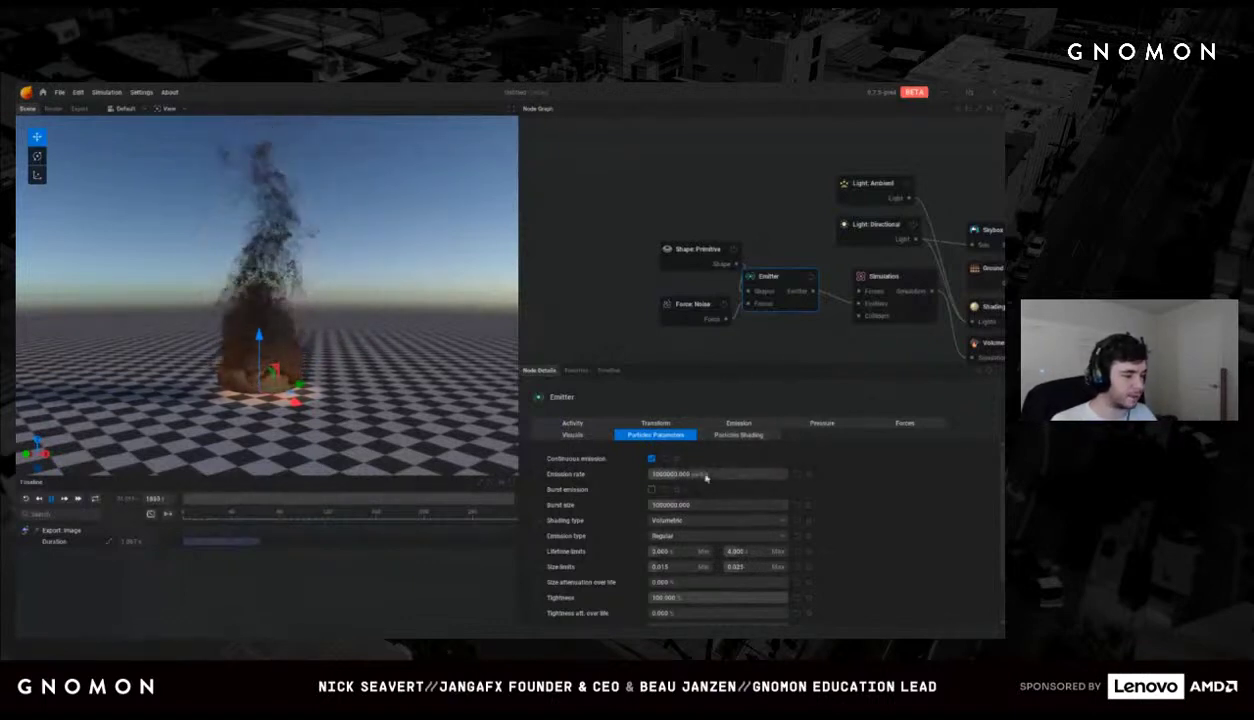
{"action": "scroll", "coordinate": [729, 531], "scroll_direction": "down", "scroll_amount": 1}
{"action": "left_click", "coordinate": [674, 499]}
{"action": "left_click", "coordinate": [685, 524]}
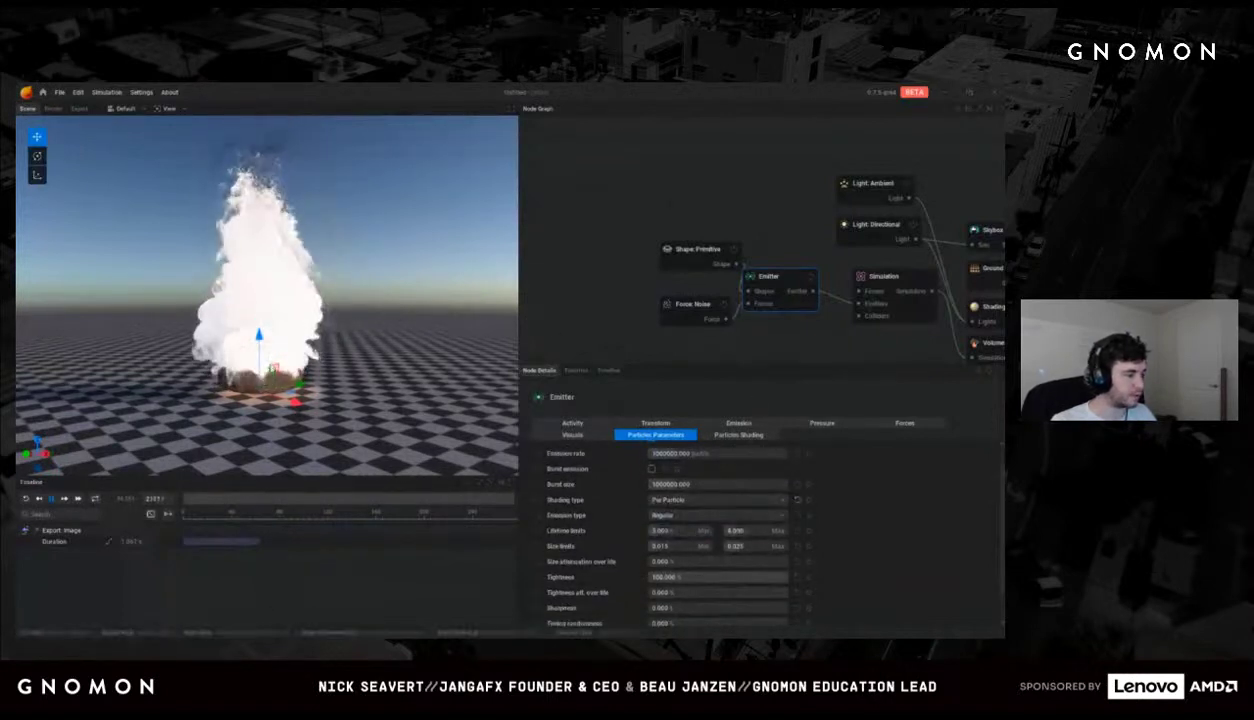
{"action": "left_click_drag", "start_coordinate": [273, 279], "coordinate": [244, 238]}
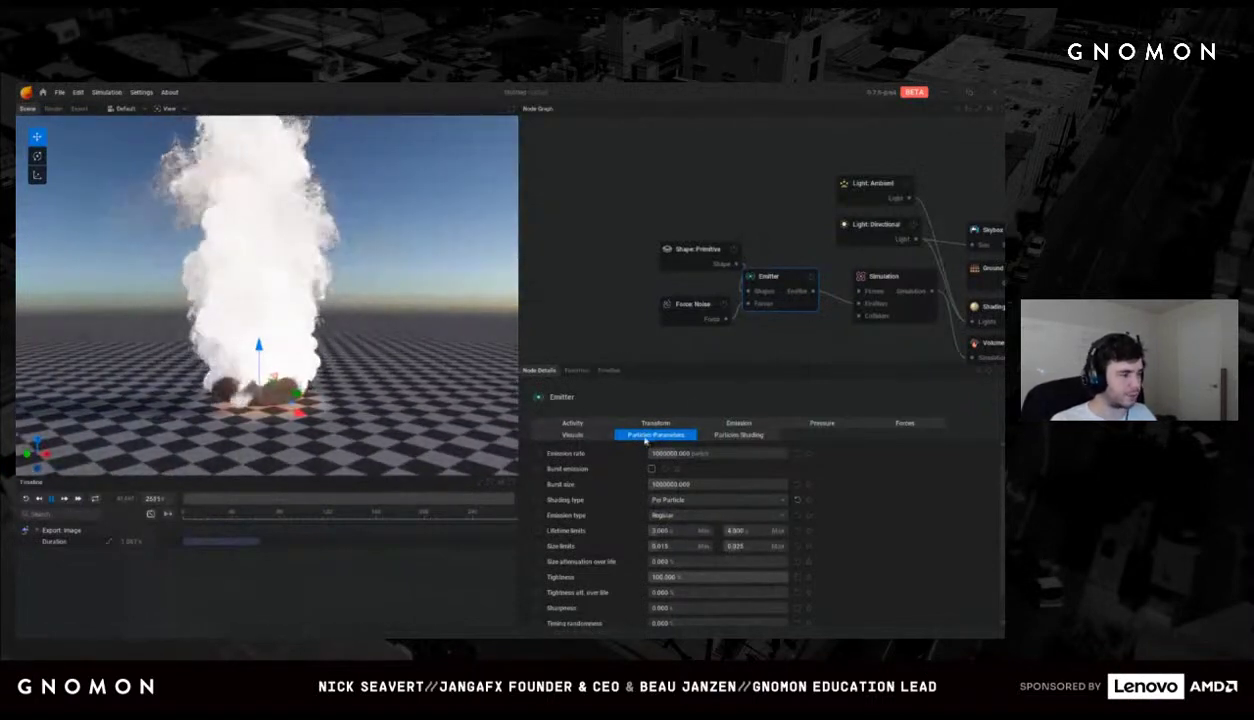
{"action": "middle_click_drag", "start_coordinate": [606, 313], "coordinate": [578, 283]}
{"action": "left_click_drag", "start_coordinate": [373, 326], "coordinate": [356, 398]}
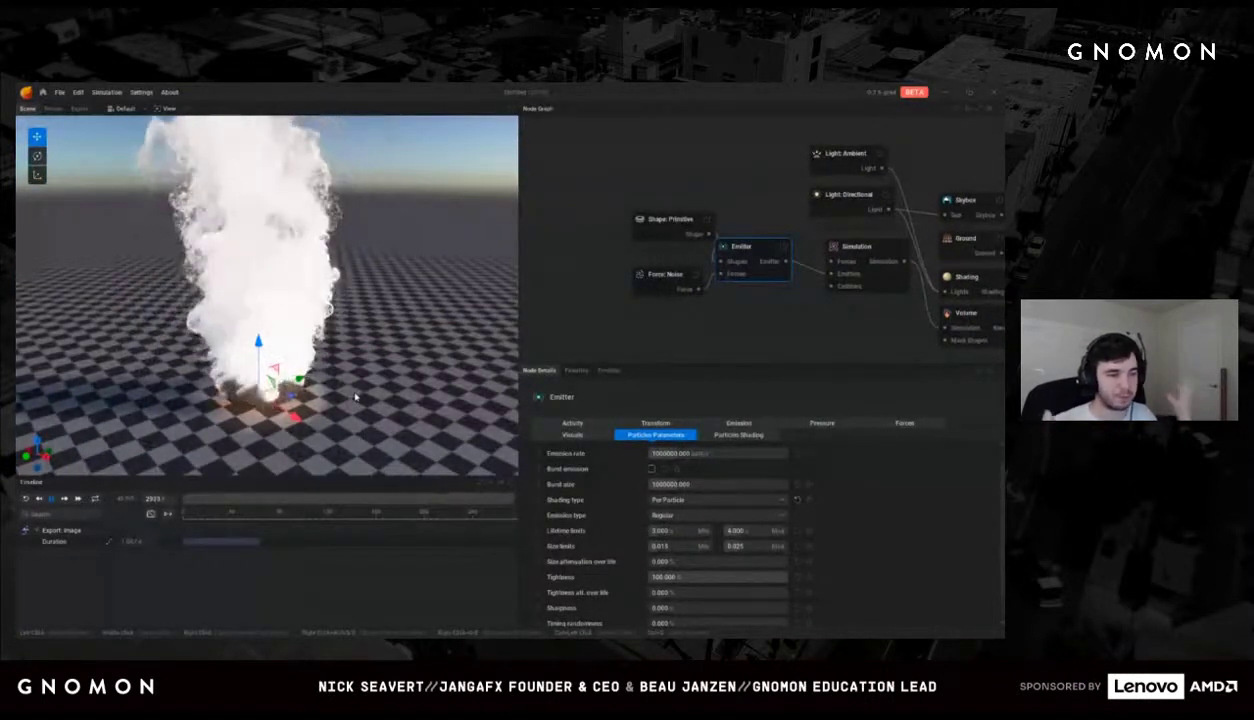
Step: Raise the emitter above the ground and change its primitive shape type to Sphere
{"action": "left_click_drag", "start_coordinate": [368, 298], "coordinate": [365, 330]}
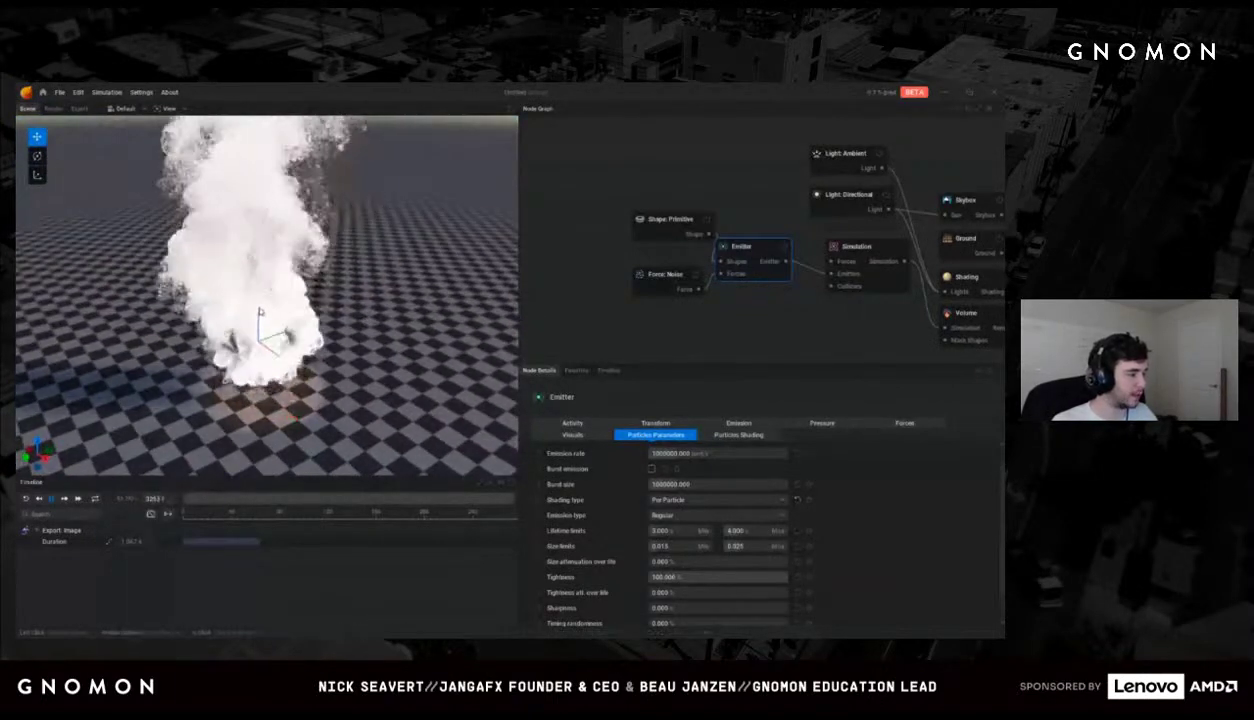
{"action": "left_click_drag", "start_coordinate": [261, 318], "coordinate": [262, 298]}
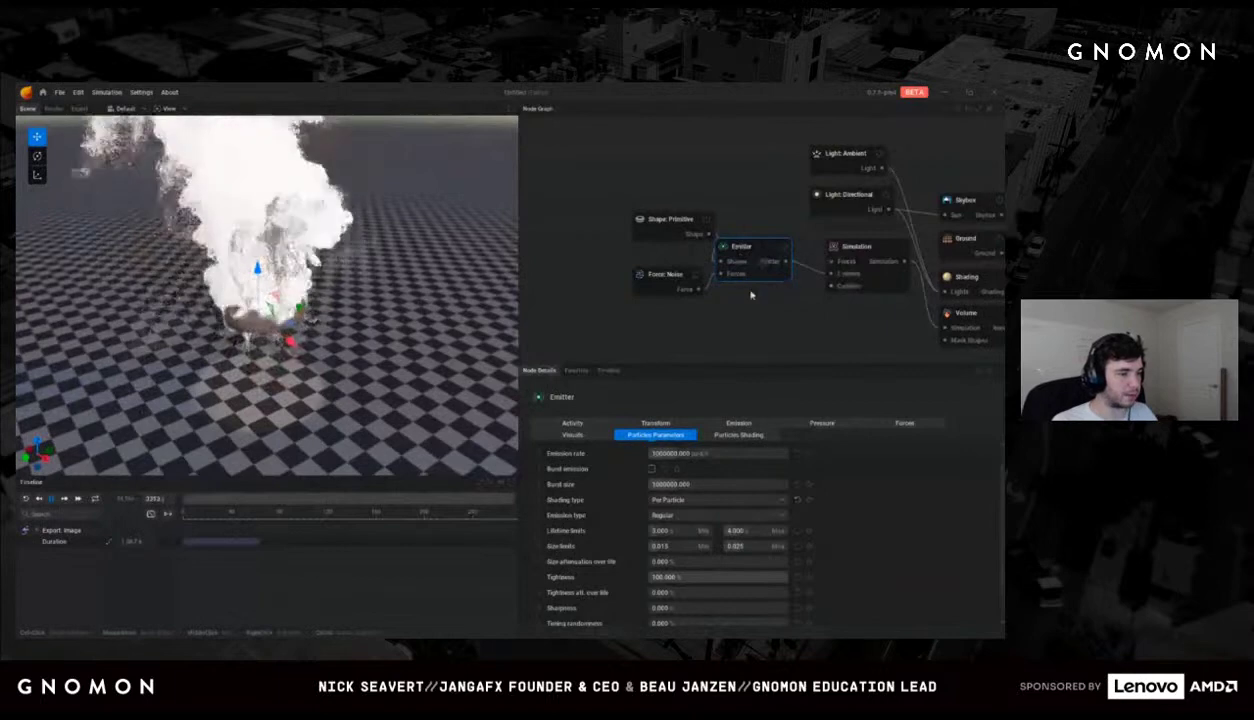
{"action": "middle_click_drag", "start_coordinate": [763, 250], "coordinate": [755, 261]}
{"action": "scroll", "coordinate": [755, 261], "scroll_direction": "up", "scroll_amount": 2}
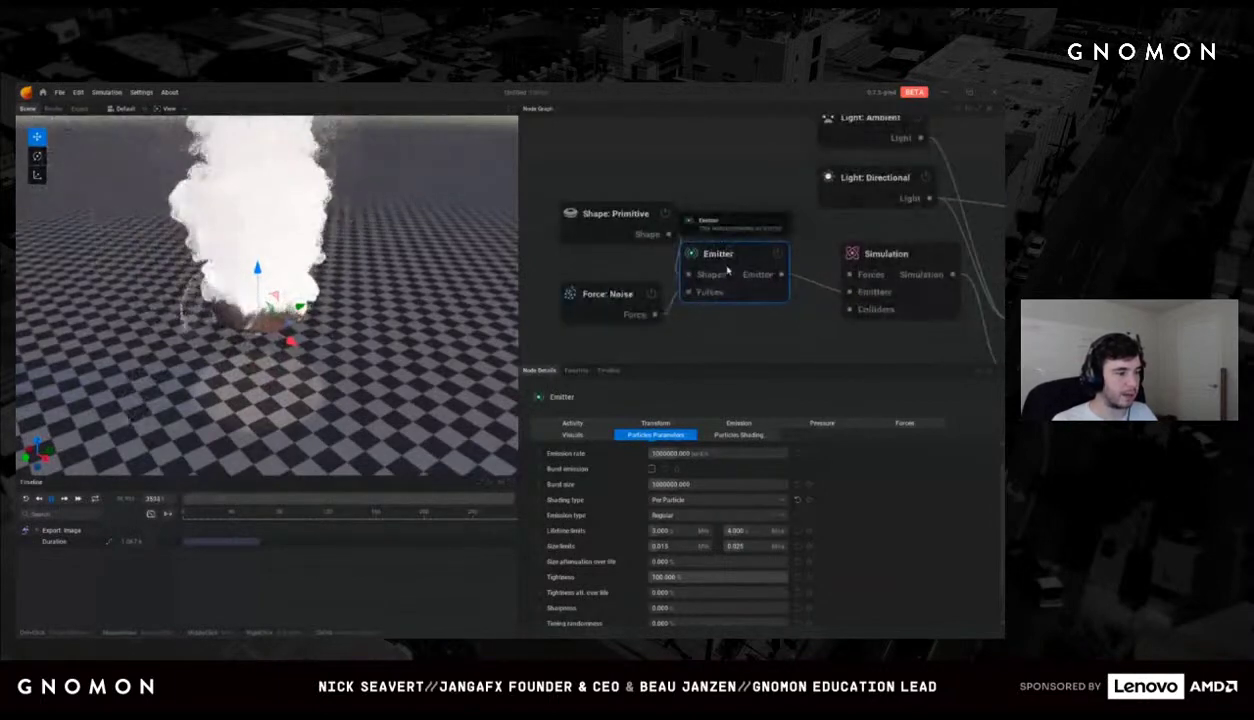
{"action": "left_click", "coordinate": [594, 216]}
{"action": "left_click", "coordinate": [662, 451]}
{"action": "left_click", "coordinate": [662, 458]}
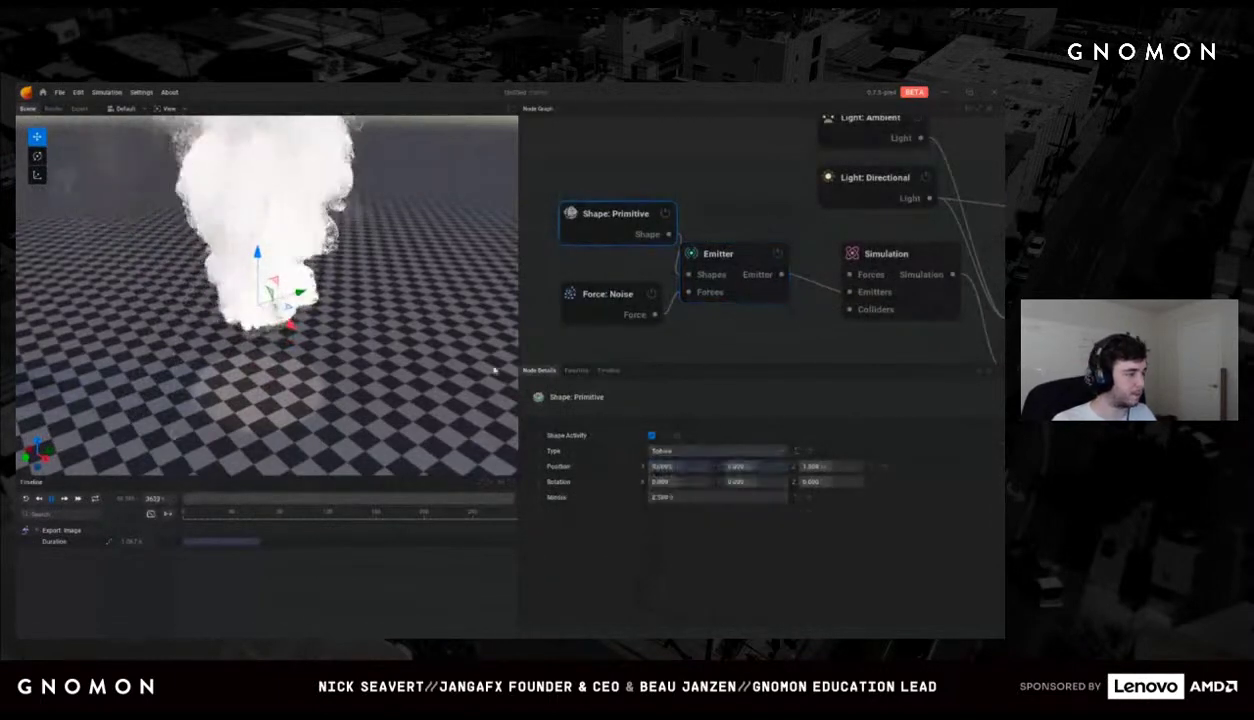
{"action": "left_click_drag", "start_coordinate": [414, 339], "coordinate": [384, 344]}
Step: Lower the Emitter node's additional pressure rate to a negative value and turn off Show emitter
{"action": "left_click", "coordinate": [770, 290]}
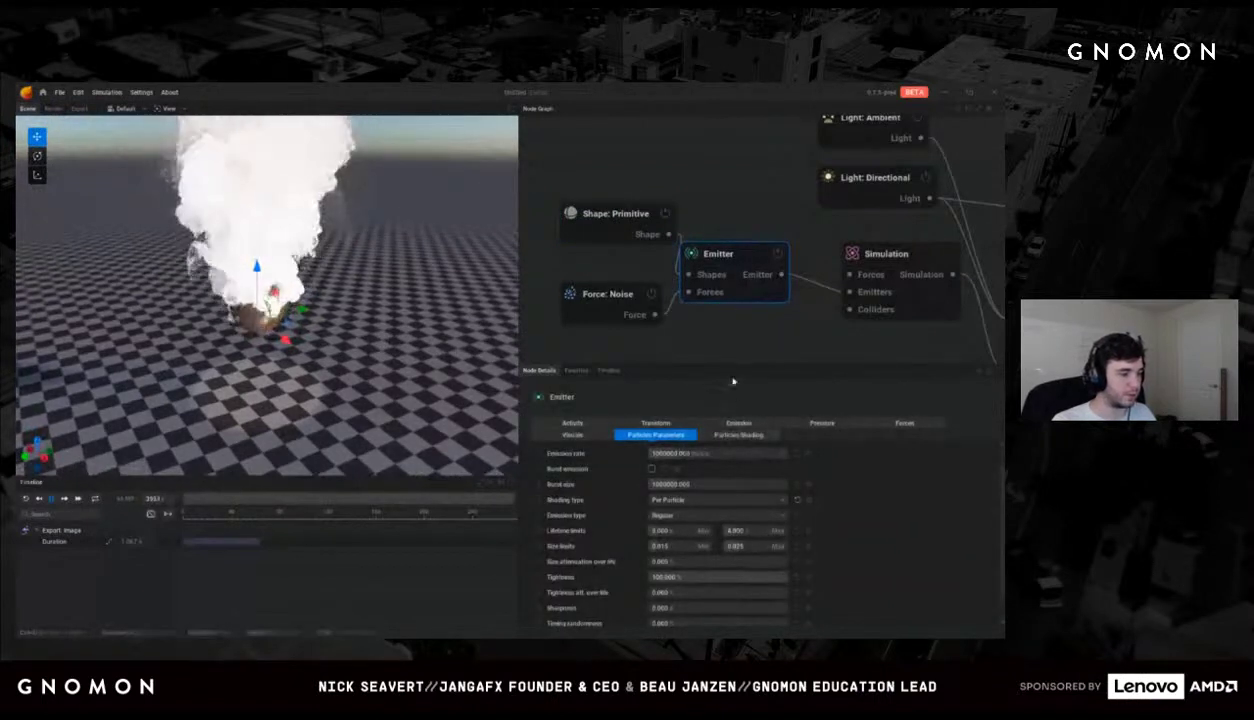
{"action": "left_click", "coordinate": [812, 423]}
{"action": "left_click", "coordinate": [704, 459]}
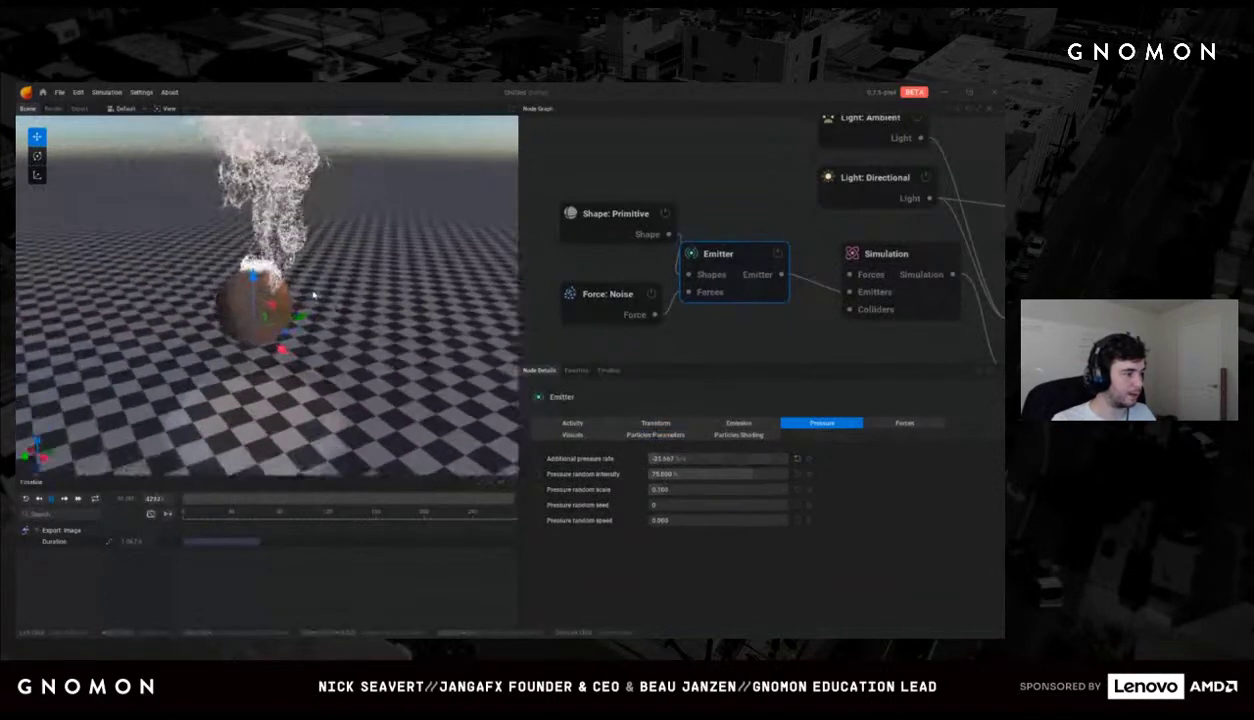
{"action": "left_click", "coordinate": [580, 436]}
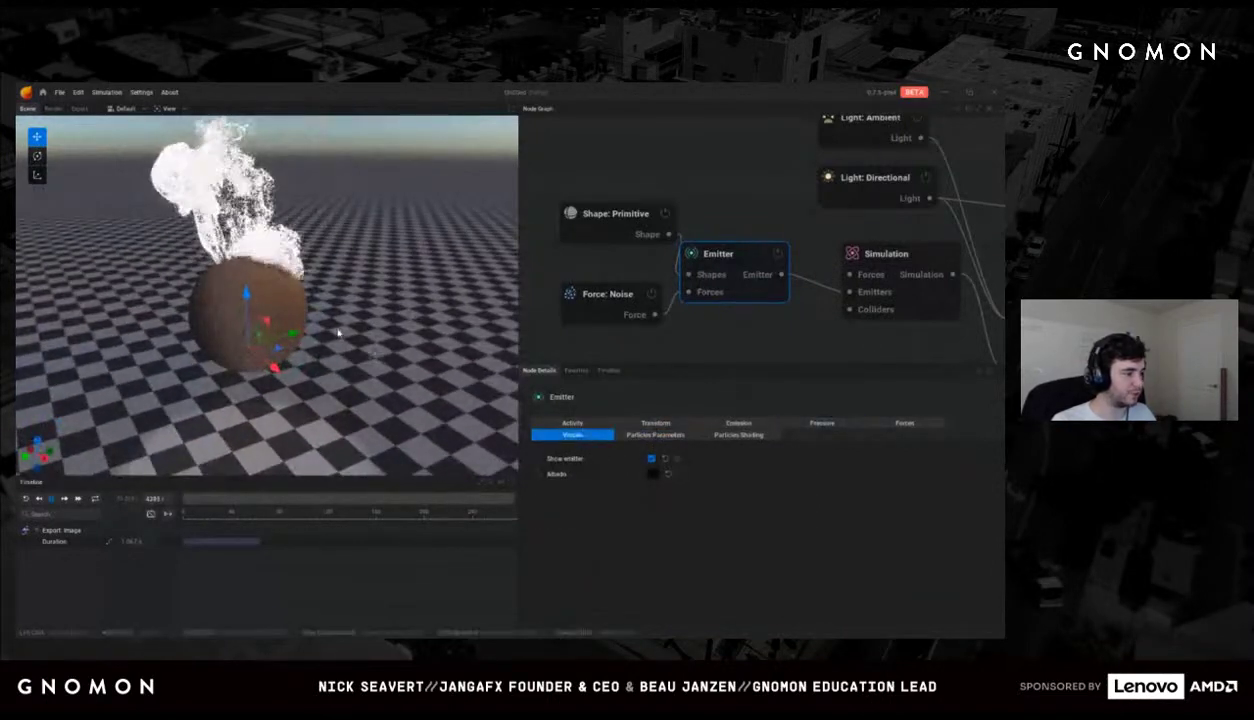
{"action": "left_click", "coordinate": [651, 459]}
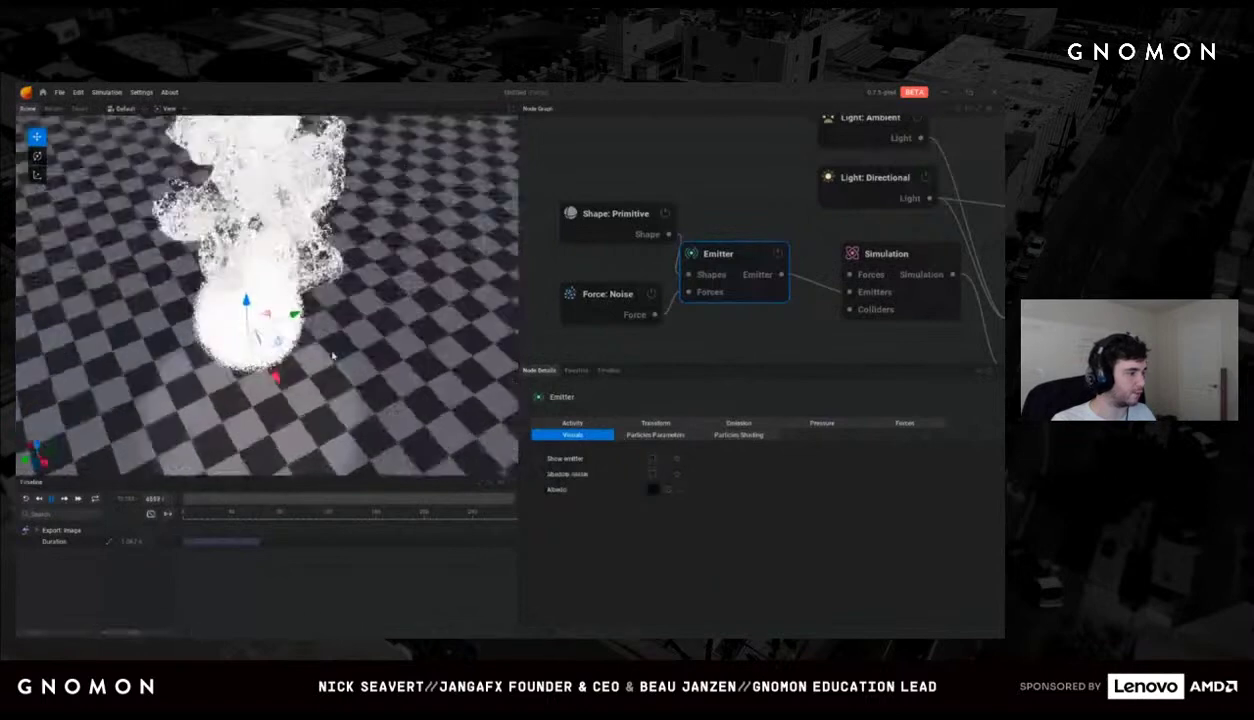
Step: Enlarge the radius of the sphere primitive that emits the particles
{"action": "left_click", "coordinate": [605, 225]}
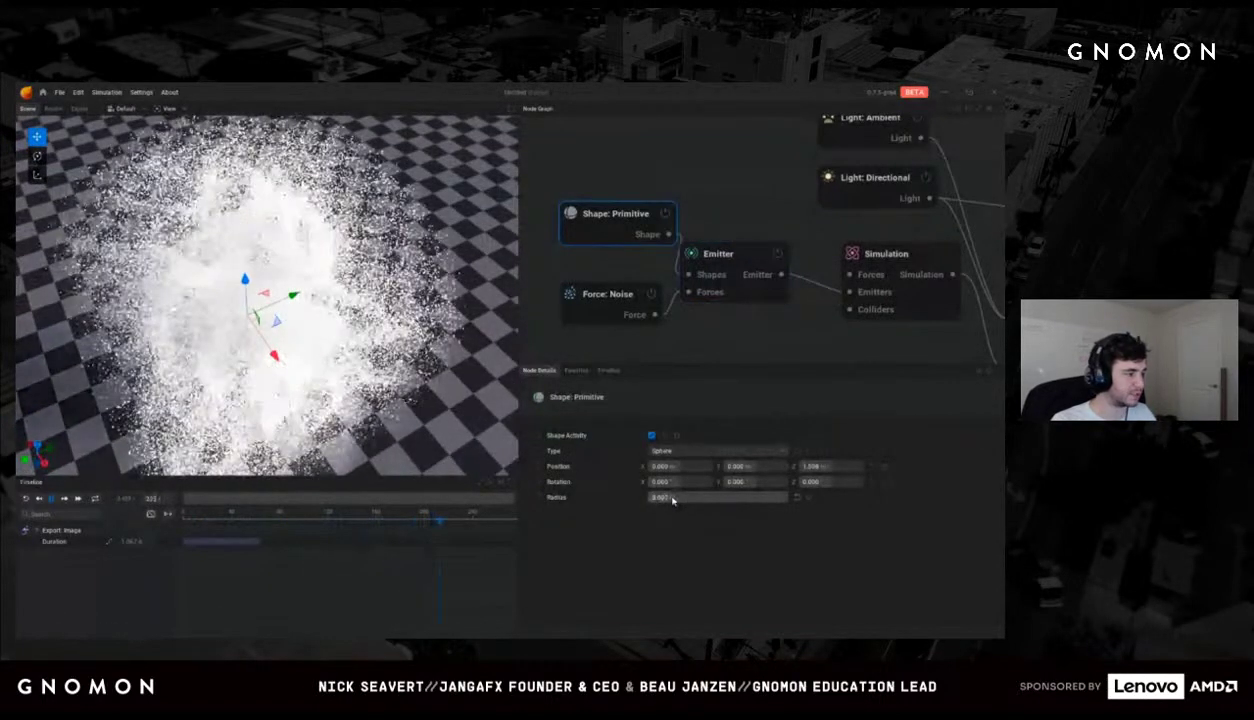
{"action": "left_click_drag", "start_coordinate": [448, 364], "coordinate": [400, 283]}
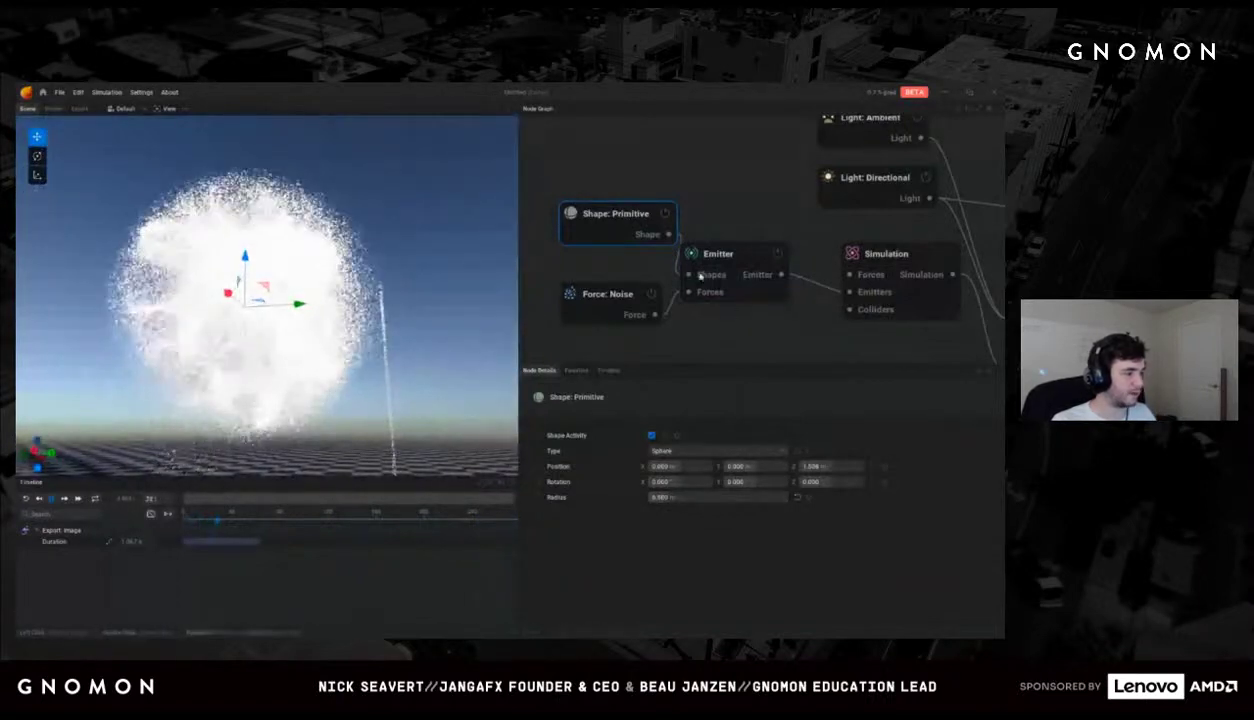
Step: Reduce the Emitter's pressure random scale to about 0.18 and raise its pressure random speed to about 11
{"action": "left_click", "coordinate": [712, 254]}
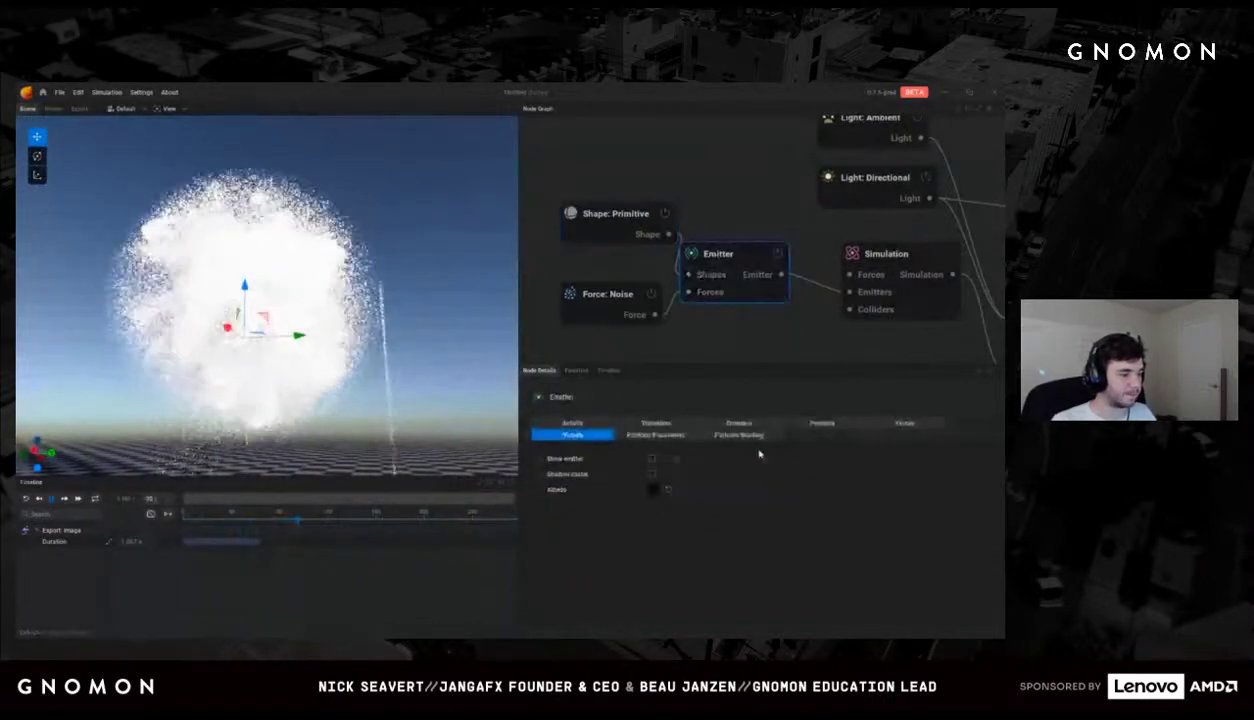
{"action": "left_click", "coordinate": [838, 424]}
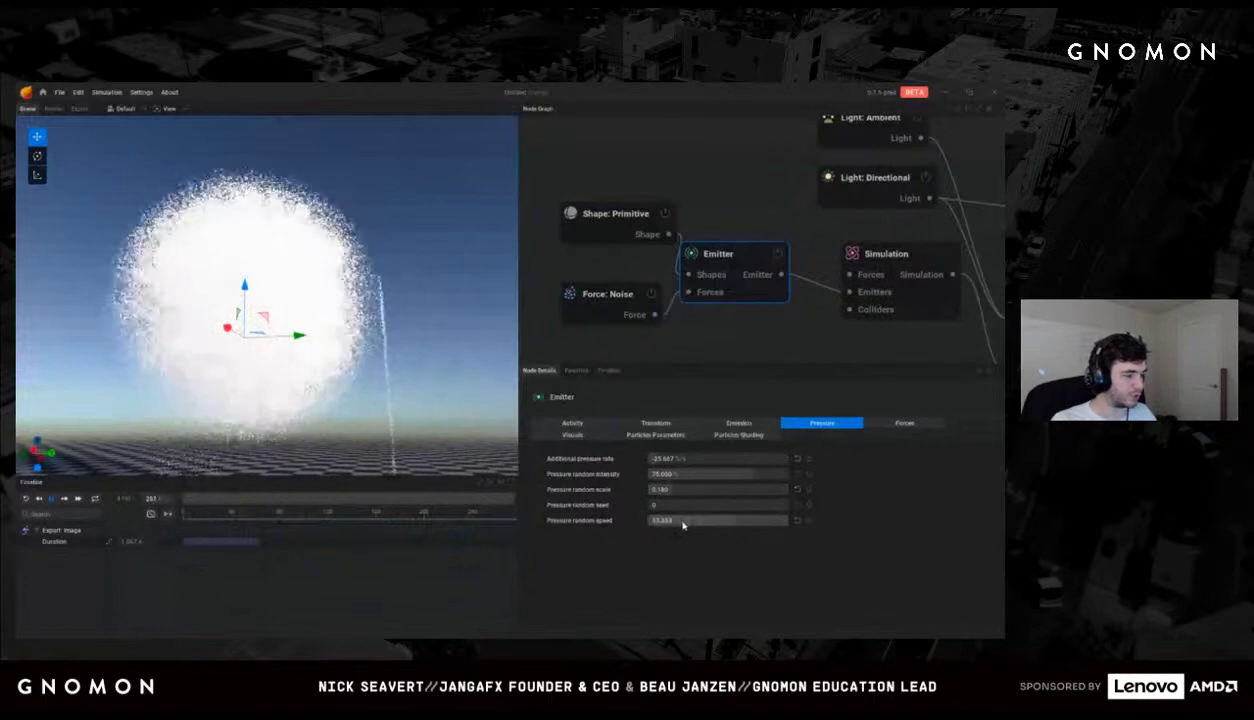
{"action": "left_click_drag", "start_coordinate": [339, 327], "coordinate": [420, 350]}
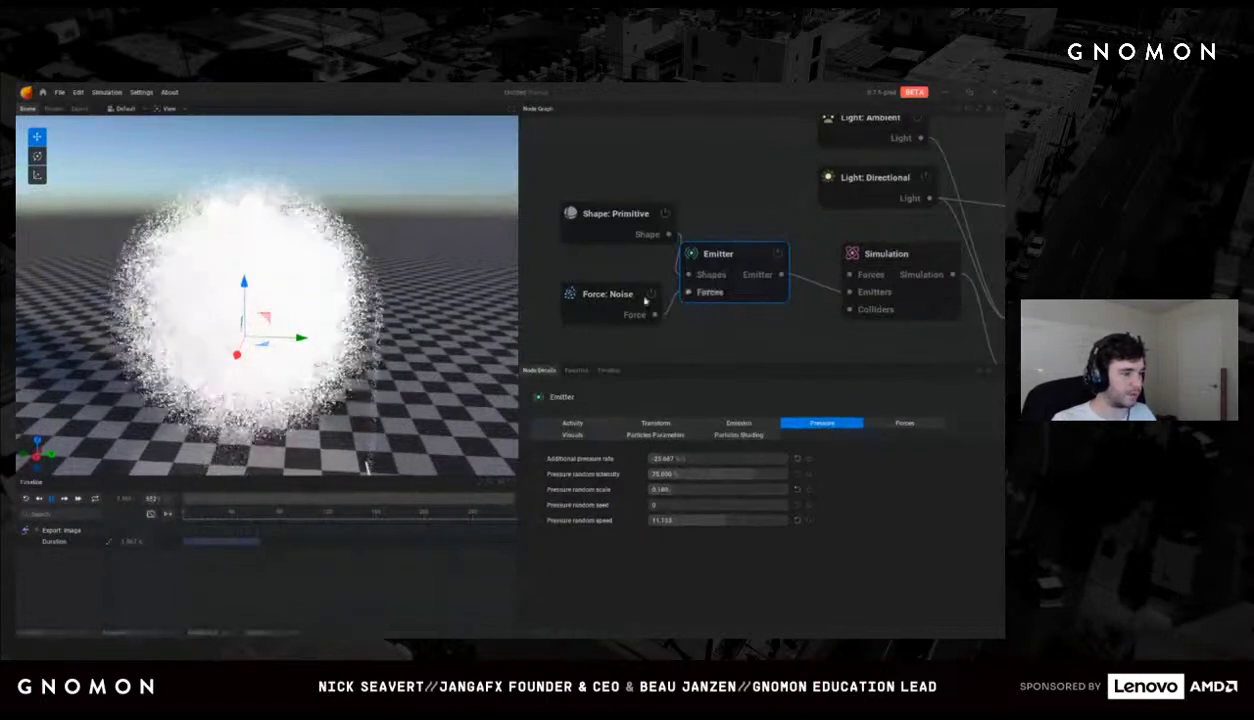
Step: Open the Force: Noise node's parameters and examine the particle sphere from a higher angle
{"action": "left_click", "coordinate": [592, 295]}
{"action": "left_click_drag", "start_coordinate": [447, 433], "coordinate": [355, 340]}
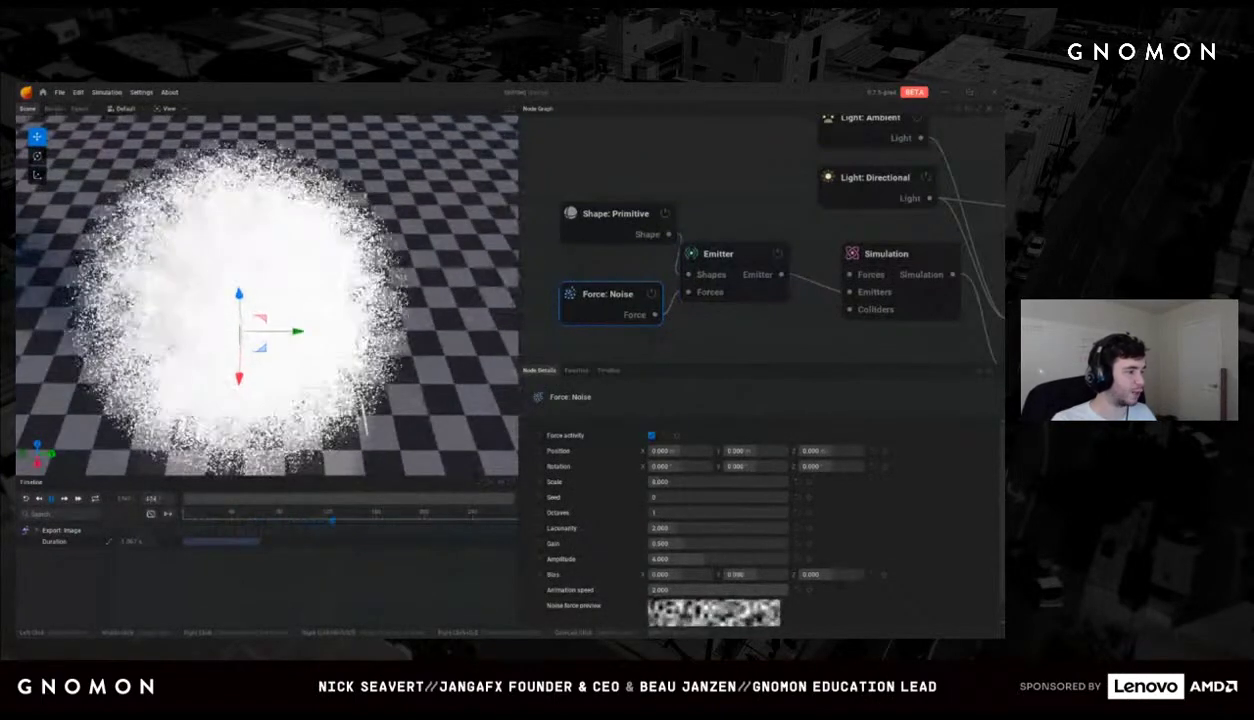
{"action": "left_click_drag", "start_coordinate": [83, 378], "coordinate": [120, 340]}
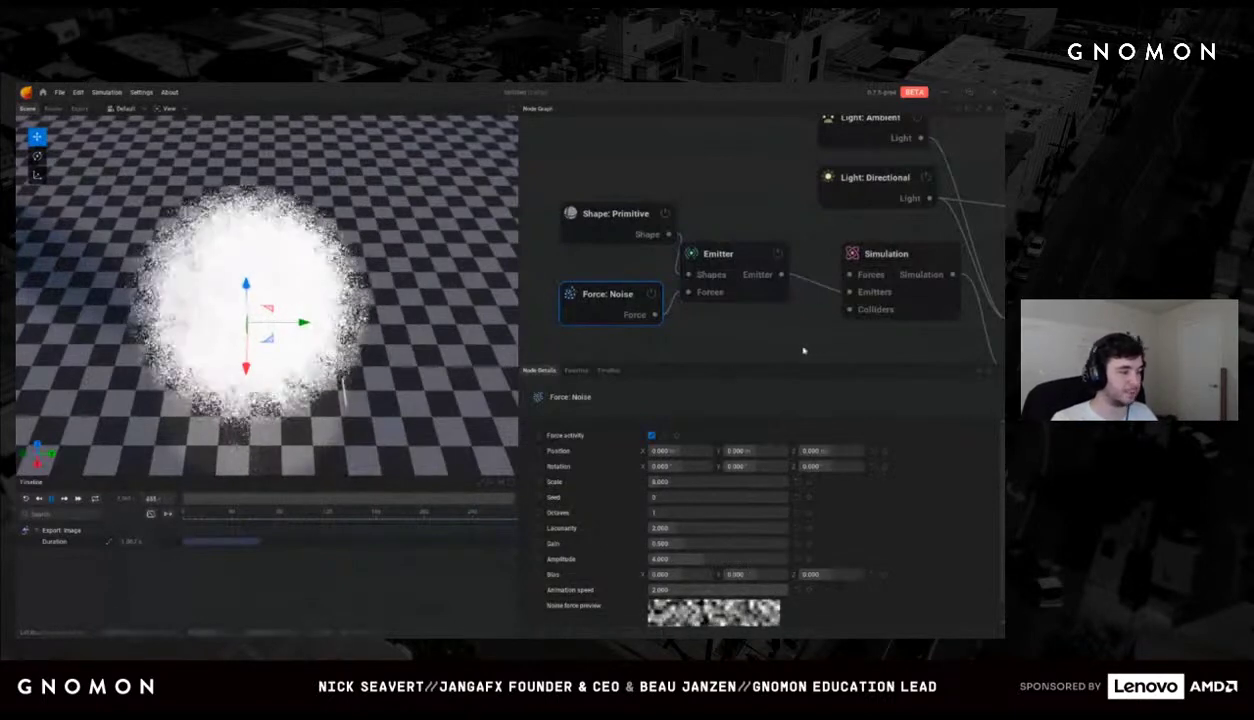
Step: Set the initial color type to Cycle With Time in the Emitter node's particle shading
{"action": "left_click", "coordinate": [745, 270]}
{"action": "left_click", "coordinate": [762, 437]}
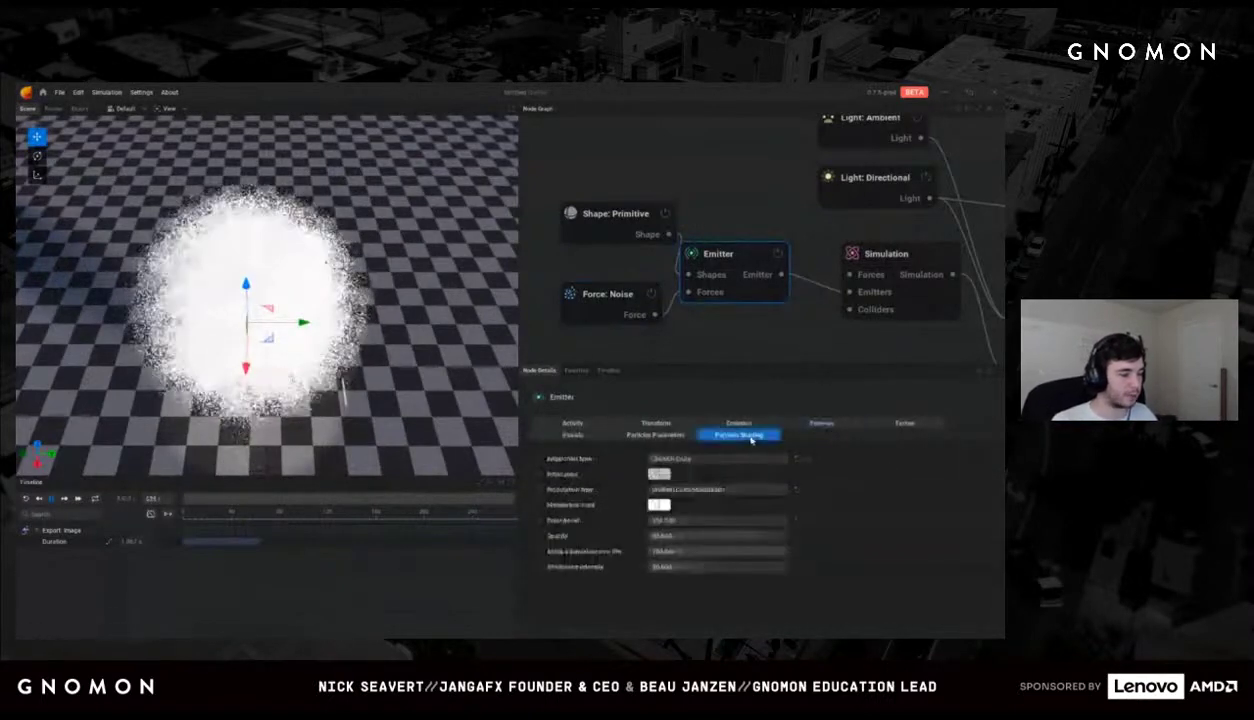
{"action": "left_click", "coordinate": [690, 462]}
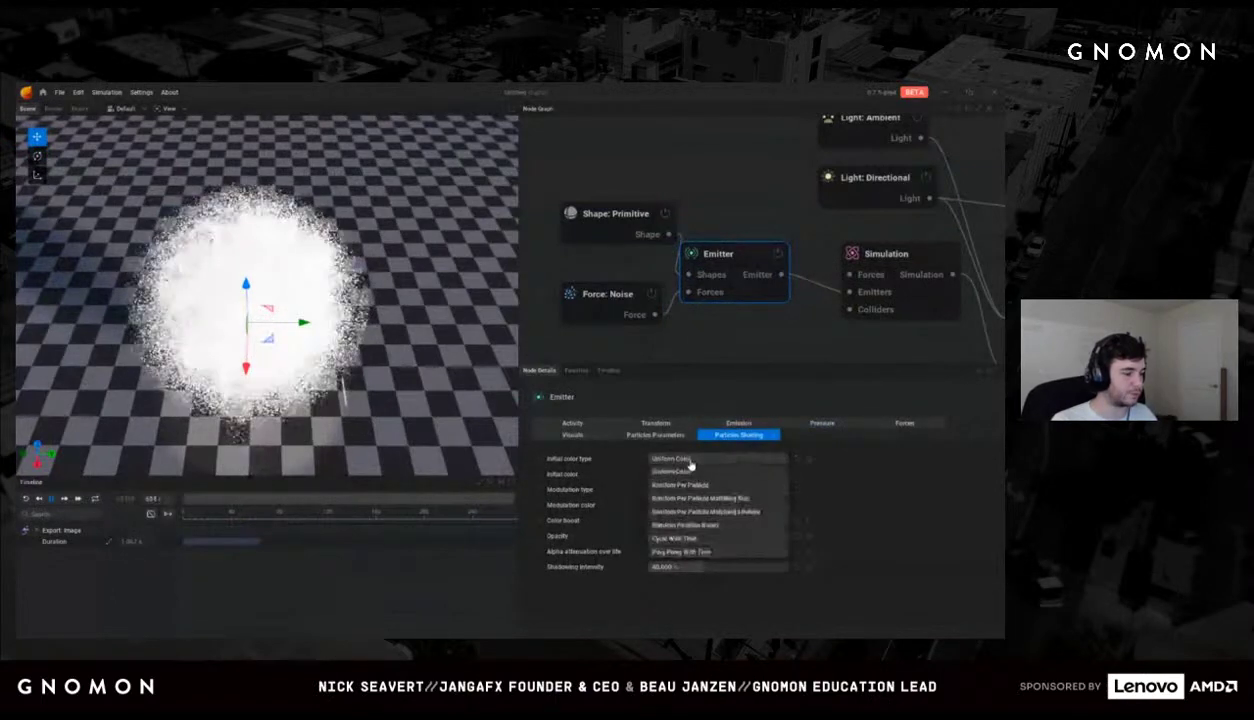
{"action": "left_click", "coordinate": [696, 540]}
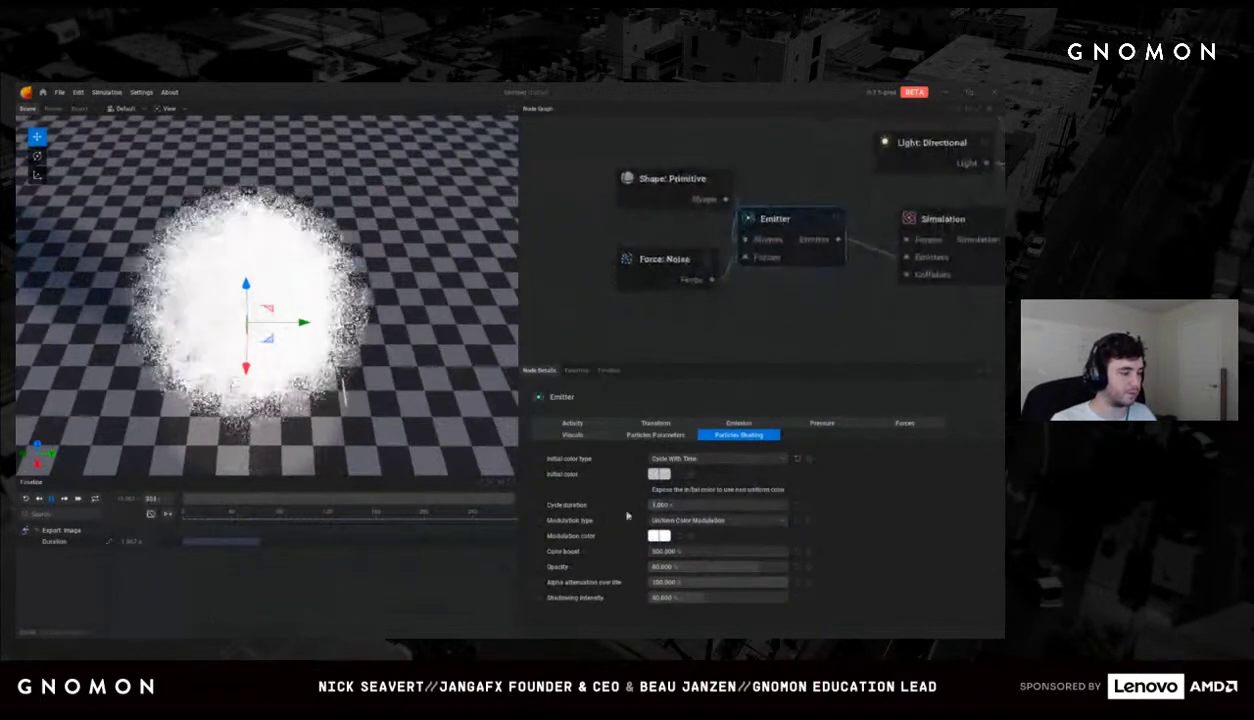
Step: Expose the Emitter's initial color as an input and connect a new Color Gradient node to it
{"action": "left_click", "coordinate": [537, 476]}
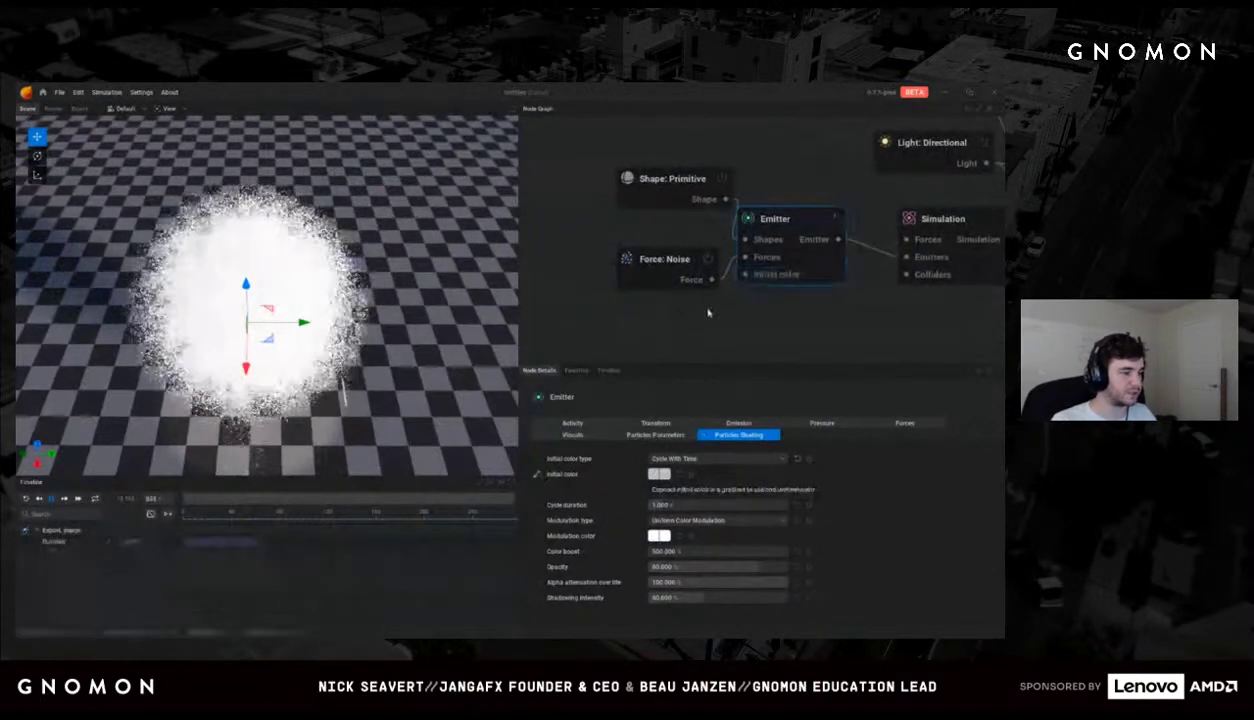
{"action": "left_click_drag", "start_coordinate": [745, 277], "coordinate": [658, 340]}
{"action": "left_click", "coordinate": [692, 440]}
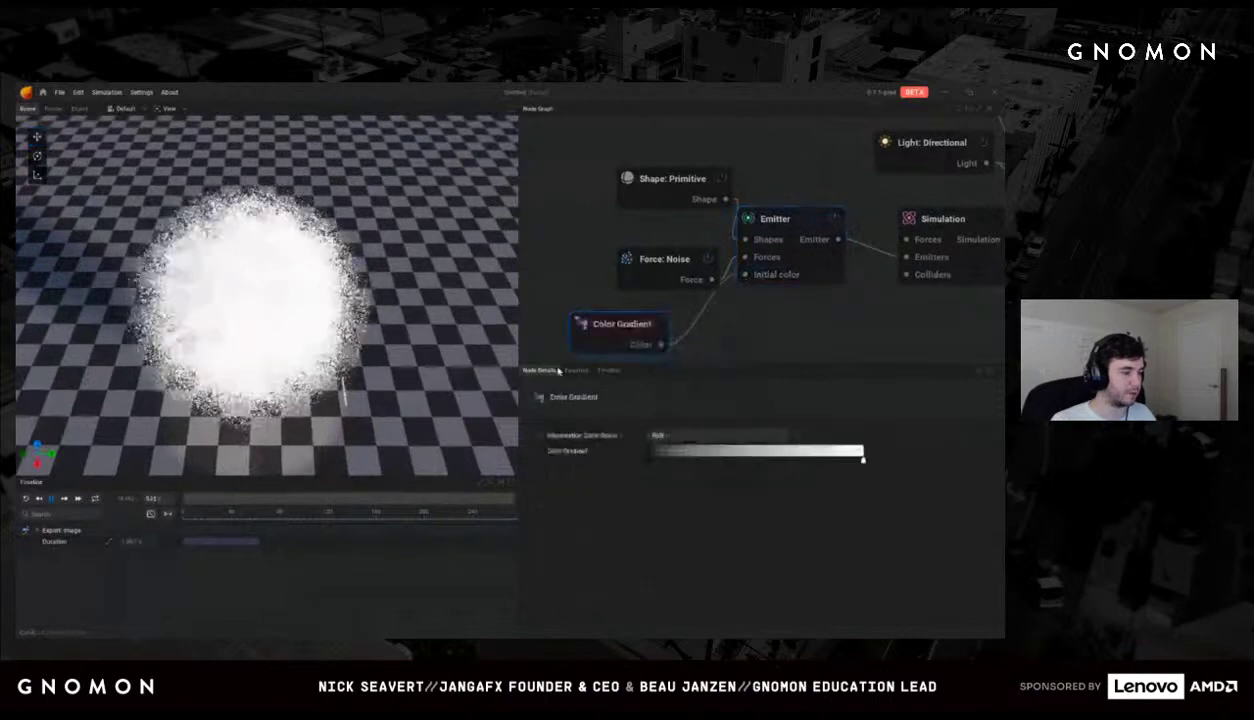
Step: Change the color gradient's end color to orange and its start color to blue
{"action": "double_click", "coordinate": [863, 458]}
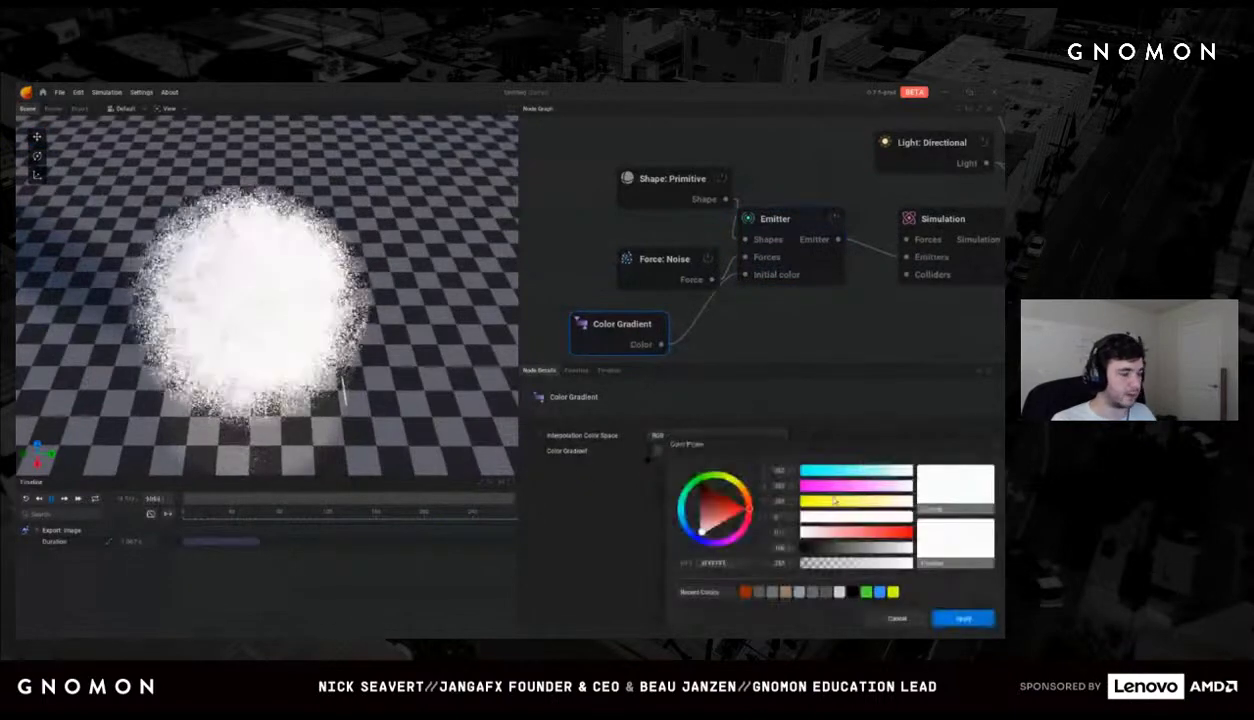
{"action": "left_click_drag", "start_coordinate": [731, 511], "coordinate": [738, 502]}
{"action": "left_click", "coordinate": [957, 620]}
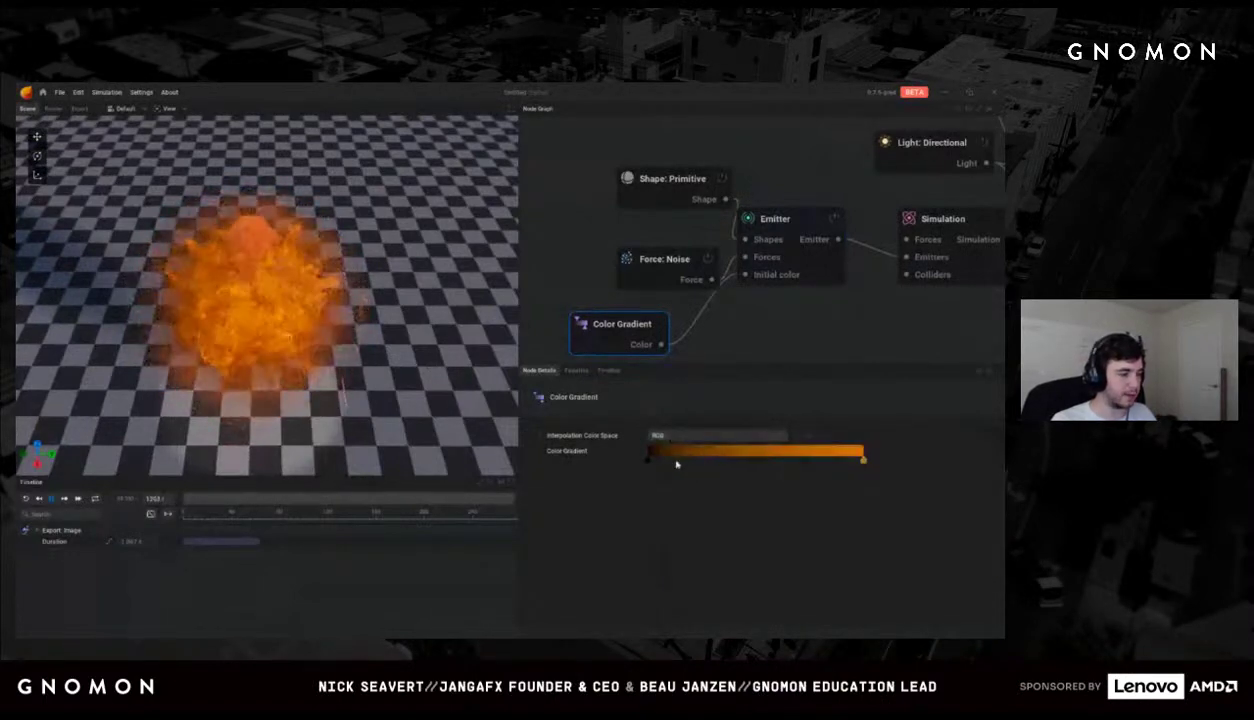
{"action": "left_click", "coordinate": [648, 457]}
{"action": "mouse_move", "coordinate": [689, 521]}
{"action": "left_mouse_down"}
{"action": "mouse_move", "coordinate": [678, 524]}
{"action": "mouse_move", "coordinate": [706, 516]}
{"action": "left_mouse_up"}
{"action": "left_click", "coordinate": [960, 618]}
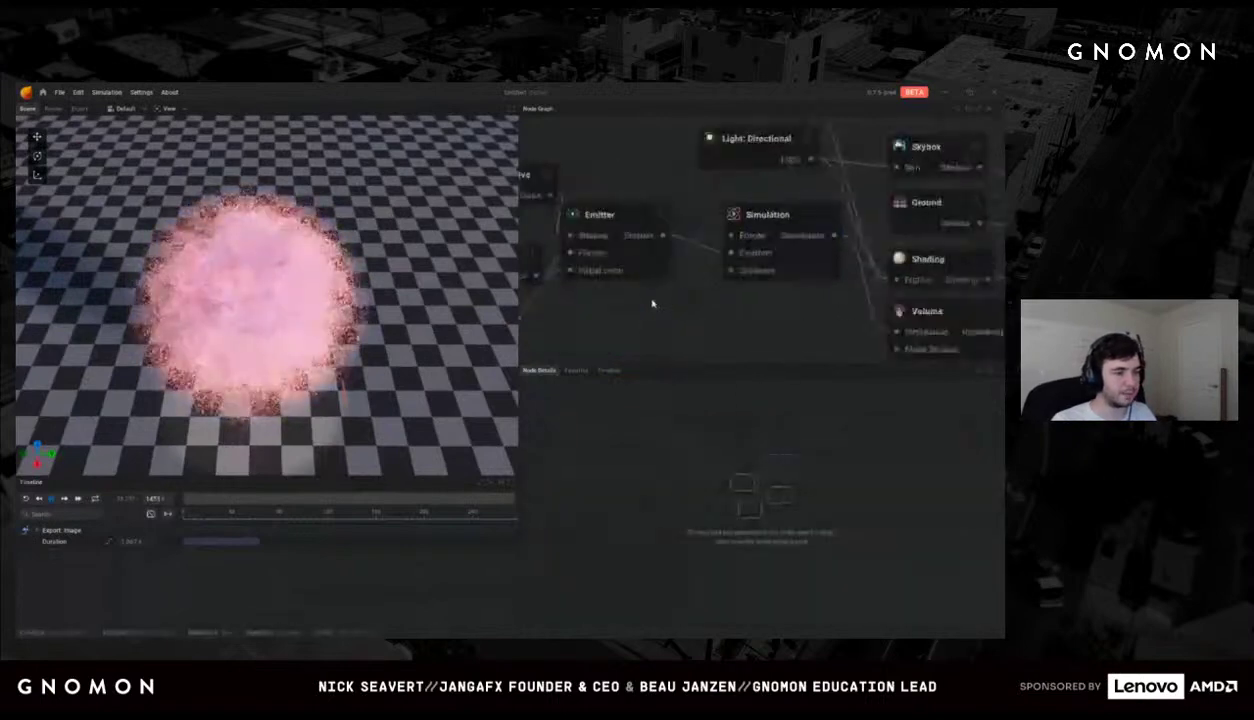
Step: Set the Volume node's particles blend type to Additive
{"action": "left_click", "coordinate": [790, 318]}
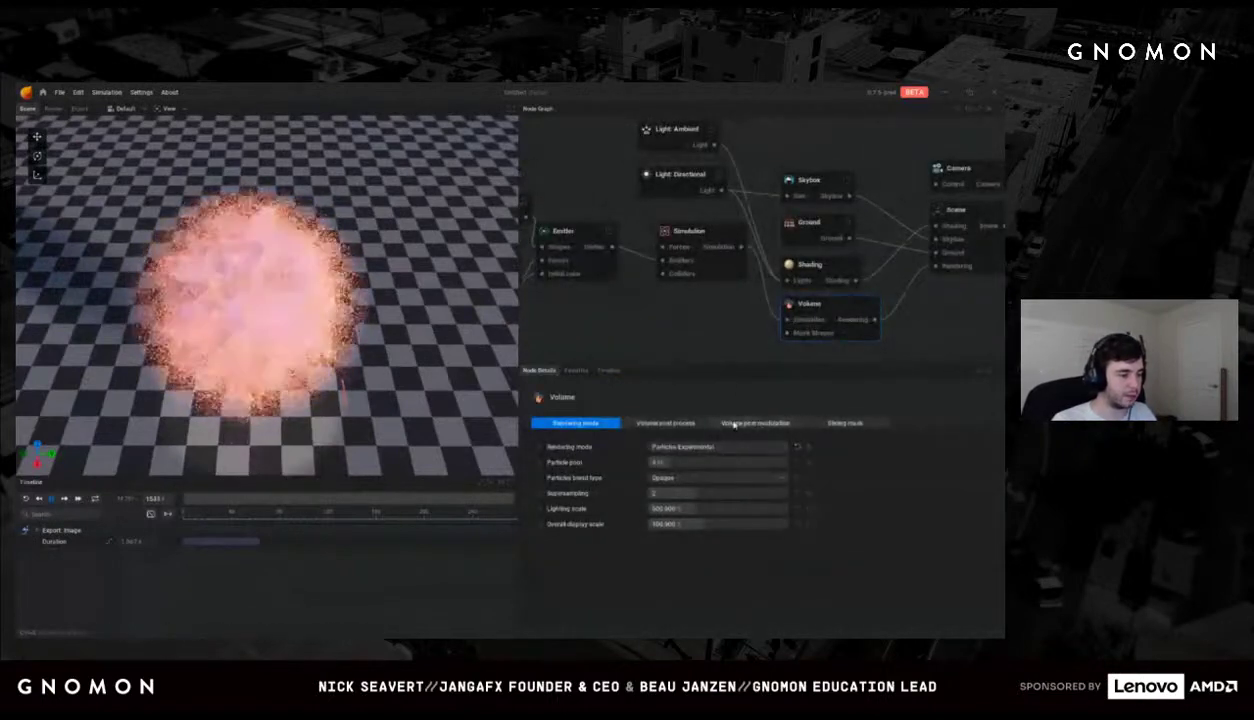
{"action": "left_click", "coordinate": [700, 478]}
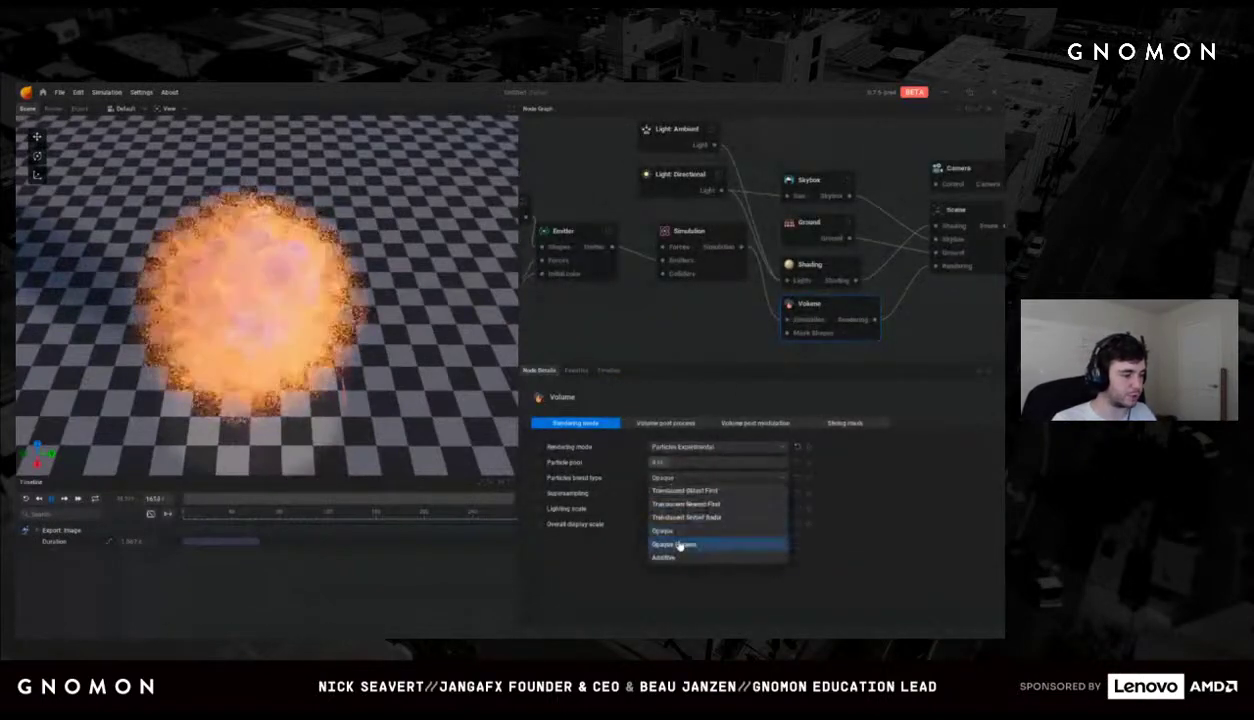
{"action": "left_click", "coordinate": [668, 557]}
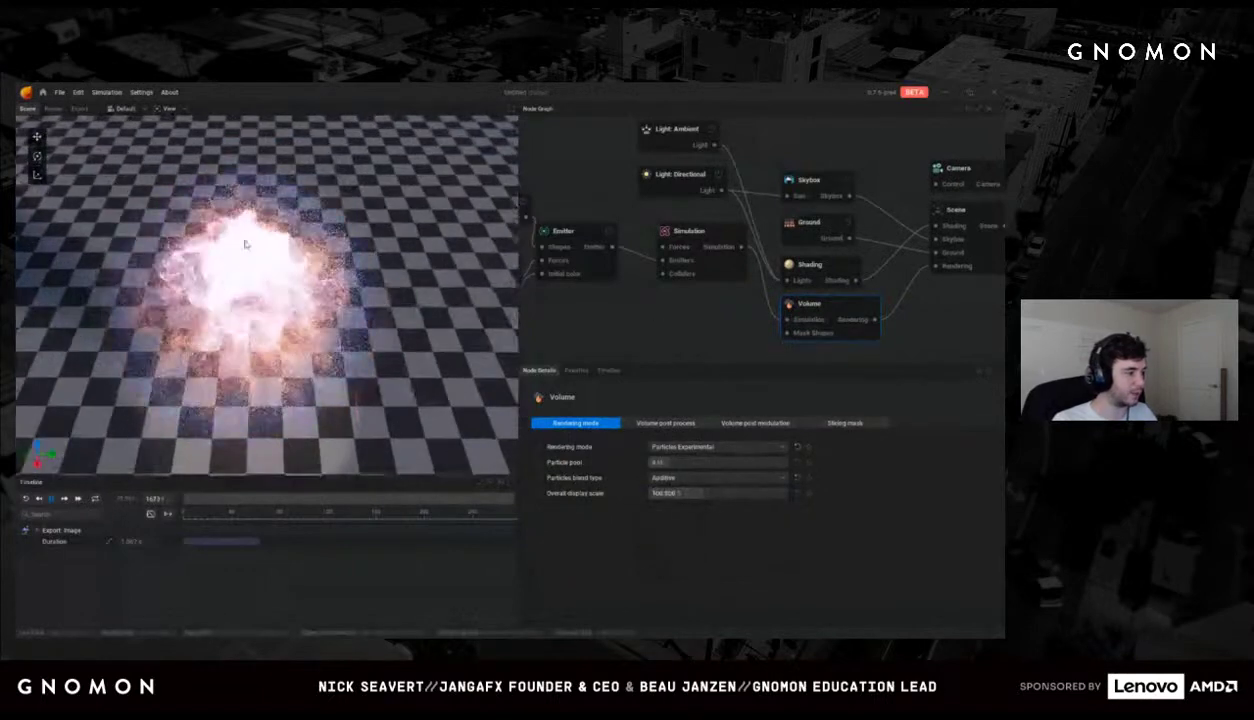
Step: Disable the Skybox and Ground nodes to render the particles on a black background
{"action": "middle_click_drag", "start_coordinate": [908, 309], "coordinate": [756, 350]}
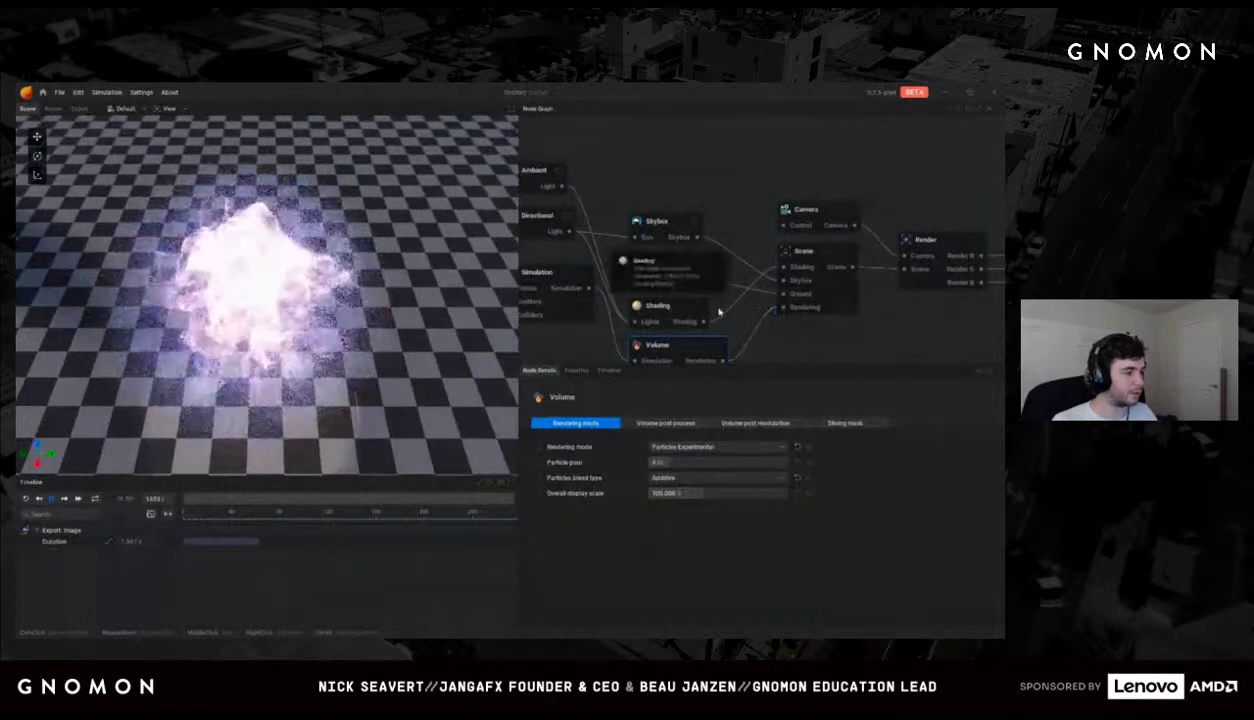
{"action": "left_click", "coordinate": [697, 224]}
{"action": "left_click", "coordinate": [688, 262]}
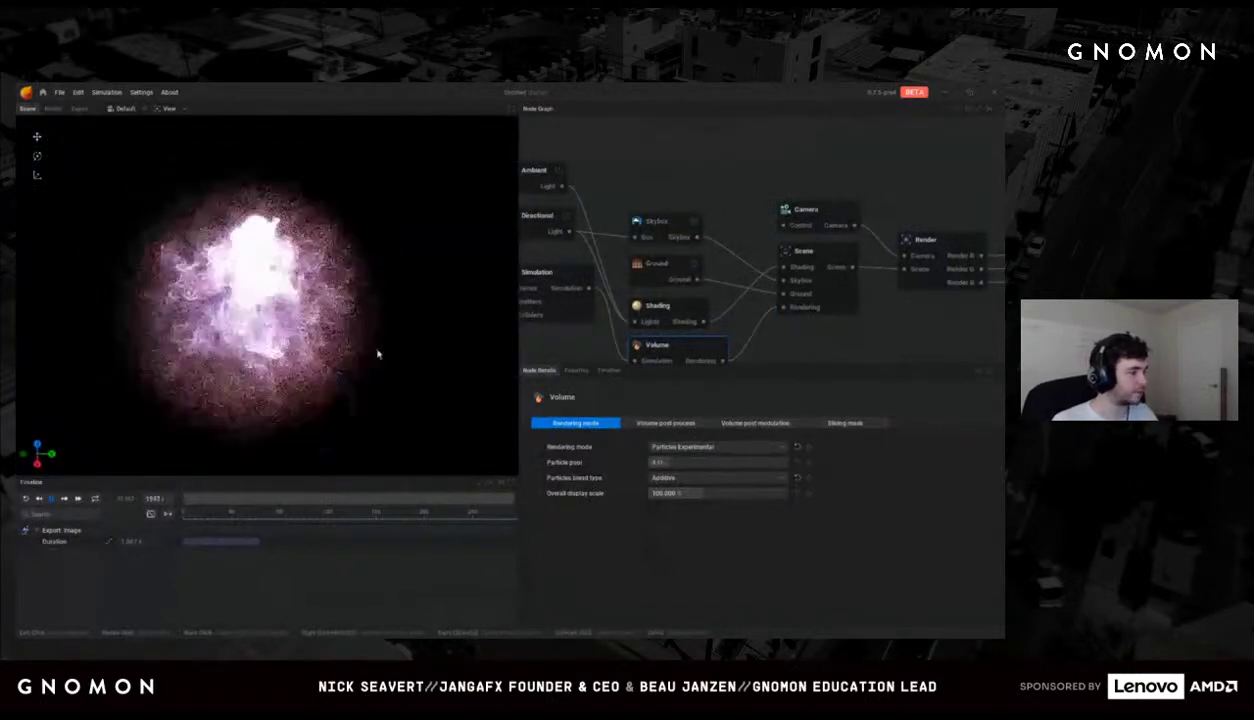
Step: Set both the non-ground bounds and the ground bound to Kill in the Simulation node's particle physics
{"action": "middle_click_drag", "start_coordinate": [585, 328], "coordinate": [690, 312]}
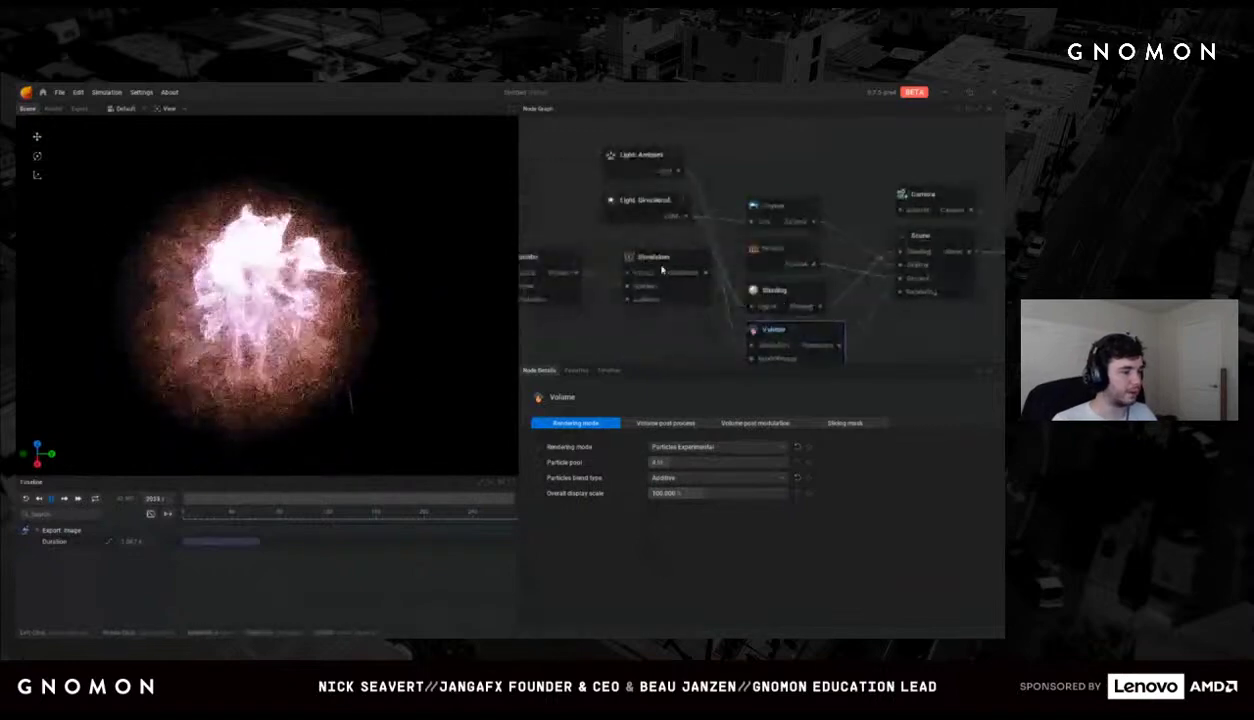
{"action": "left_click", "coordinate": [652, 263]}
{"action": "left_click", "coordinate": [722, 423]}
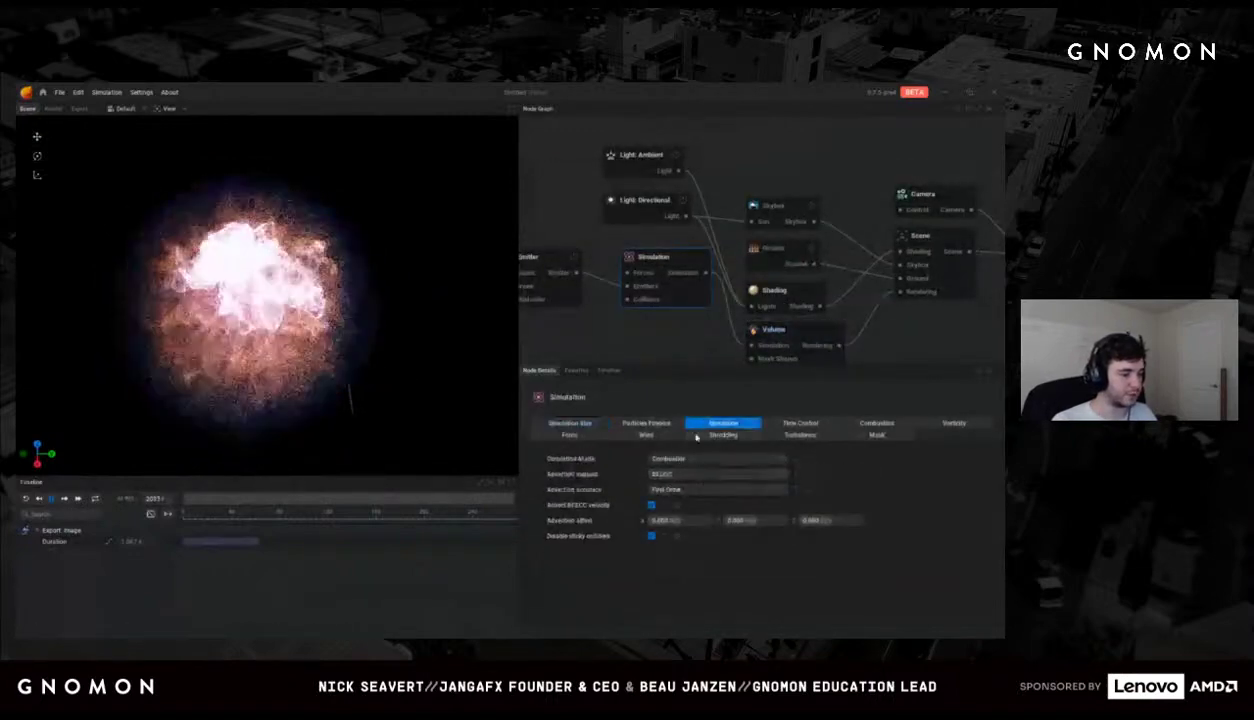
{"action": "left_click", "coordinate": [569, 423]}
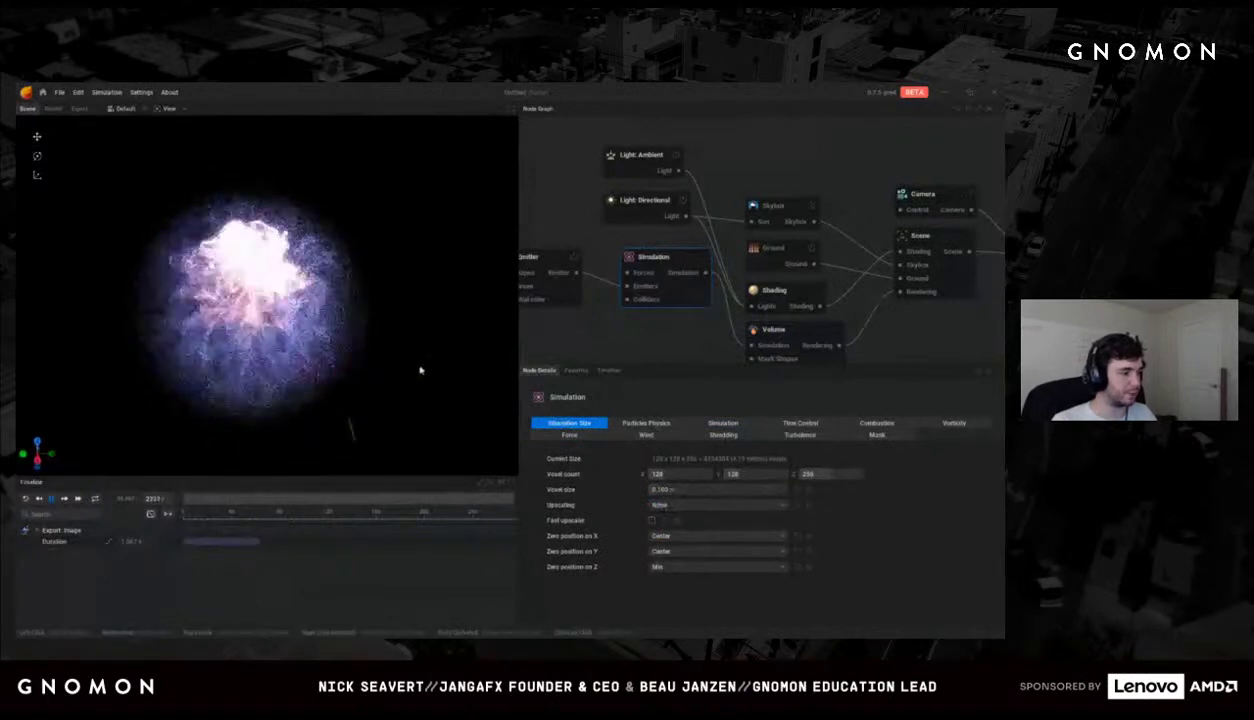
{"action": "left_click", "coordinate": [725, 424]}
{"action": "left_click", "coordinate": [646, 424]}
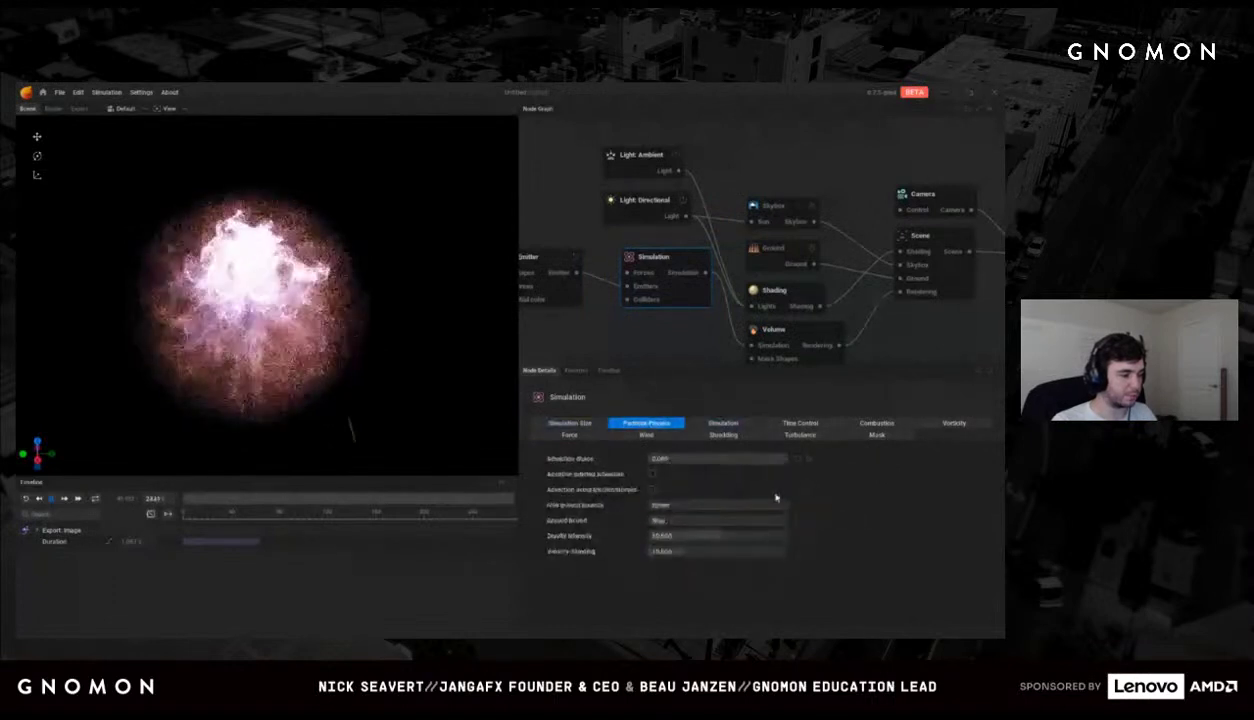
{"action": "left_click", "coordinate": [680, 507]}
{"action": "left_click", "coordinate": [669, 532]}
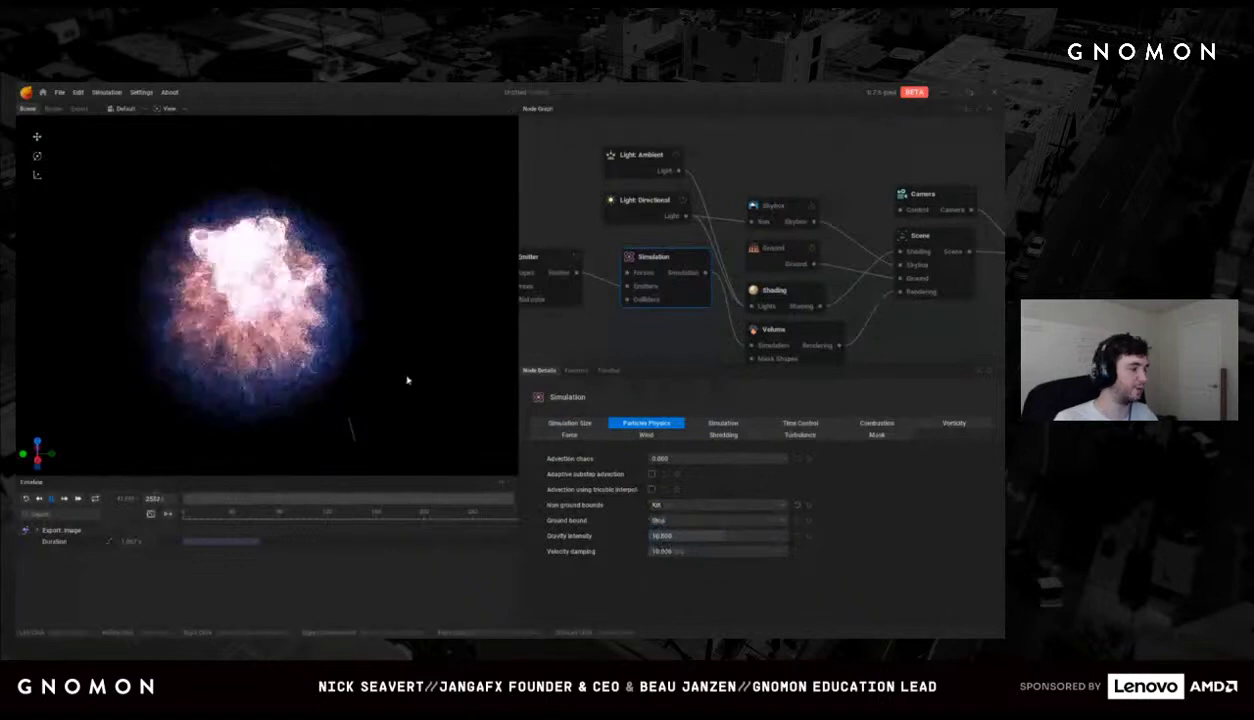
{"action": "left_click", "coordinate": [683, 521]}
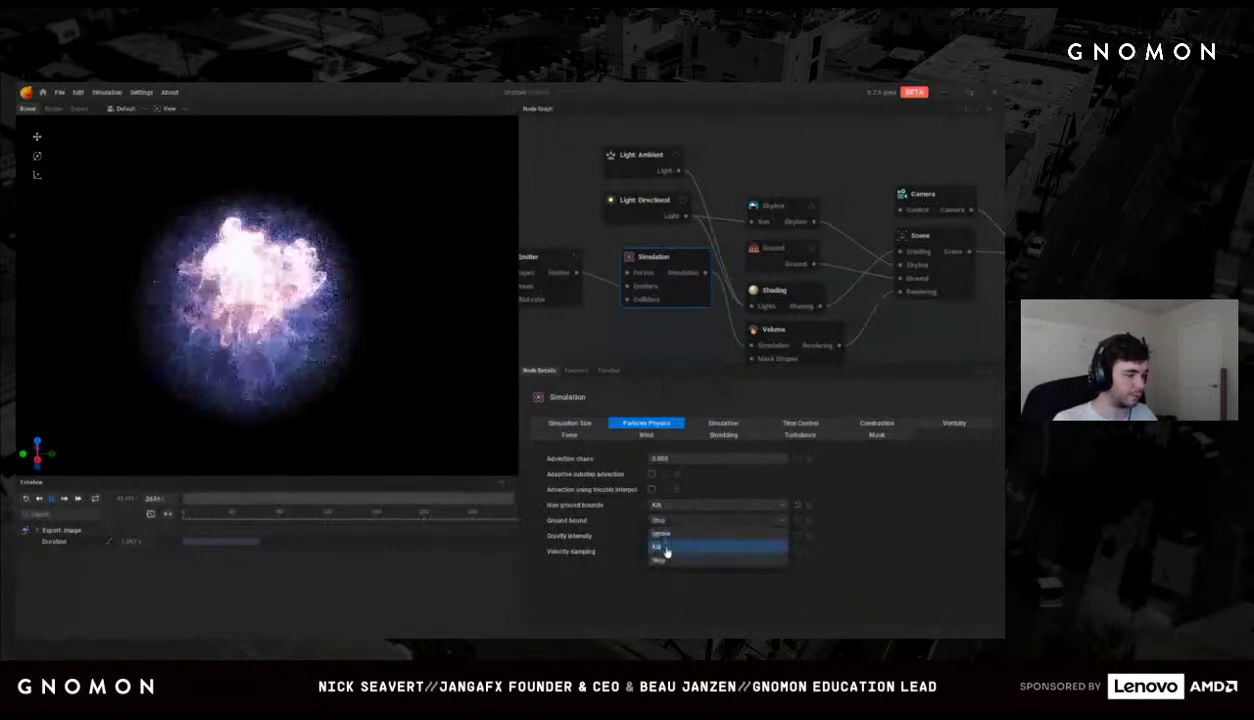
{"action": "left_click", "coordinate": [667, 549]}
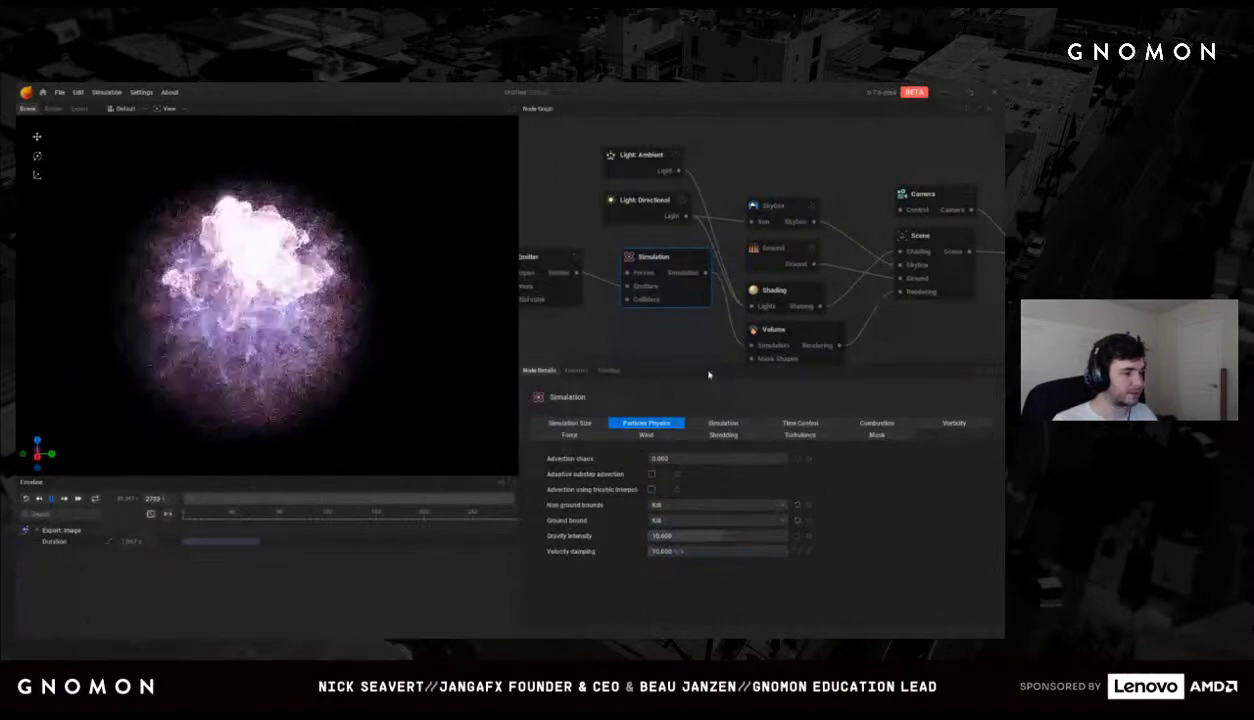
Step: Set the Emitter's particle shading modulation type to Modulation Over Life
{"action": "key", "text": "f"}
{"action": "left_click", "coordinate": [734, 293]}
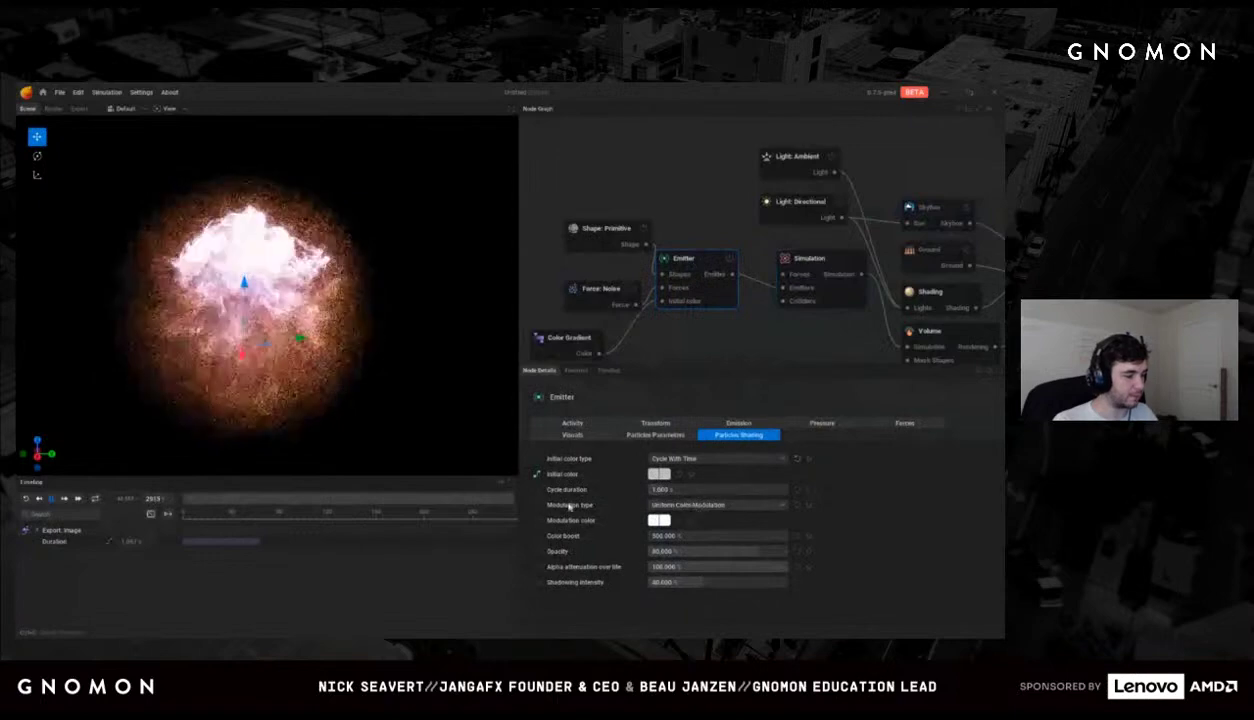
{"action": "left_click", "coordinate": [698, 507]}
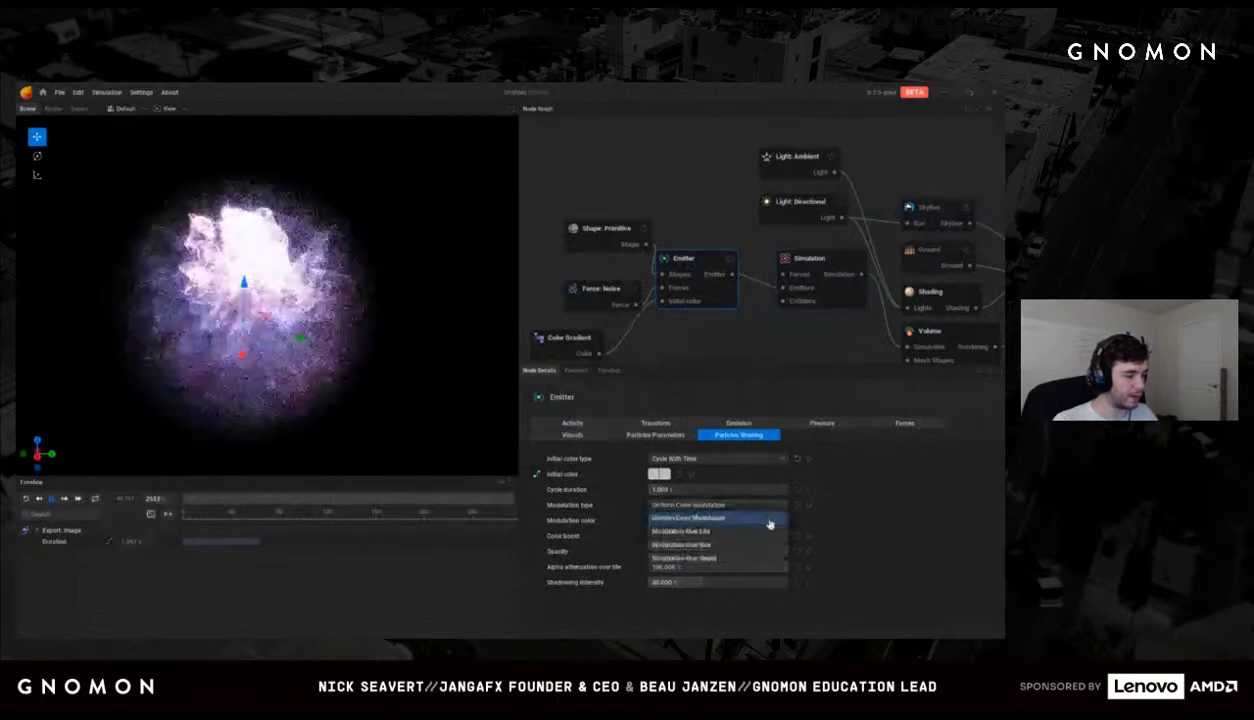
{"action": "left_click", "coordinate": [704, 541]}
Step: Expose the Emitter's modulation color as a node input and connect a new Color Gradient node to it
{"action": "left_click", "coordinate": [537, 521]}
{"action": "left_click", "coordinate": [520, 480]}
{"action": "left_click_drag", "start_coordinate": [662, 333], "coordinate": [657, 315]}
{"action": "middle_click_drag", "start_coordinate": [657, 315], "coordinate": [766, 229]}
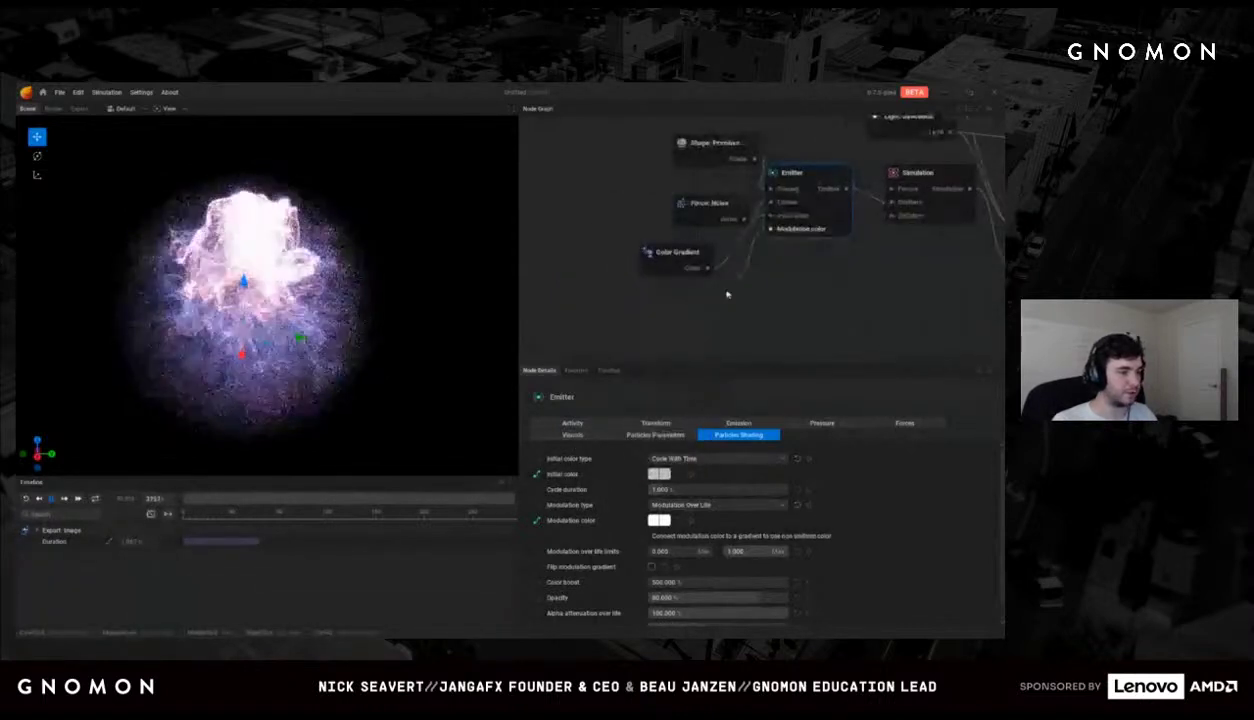
{"action": "right_click", "coordinate": [727, 294]}
{"action": "left_click", "coordinate": [740, 390]}
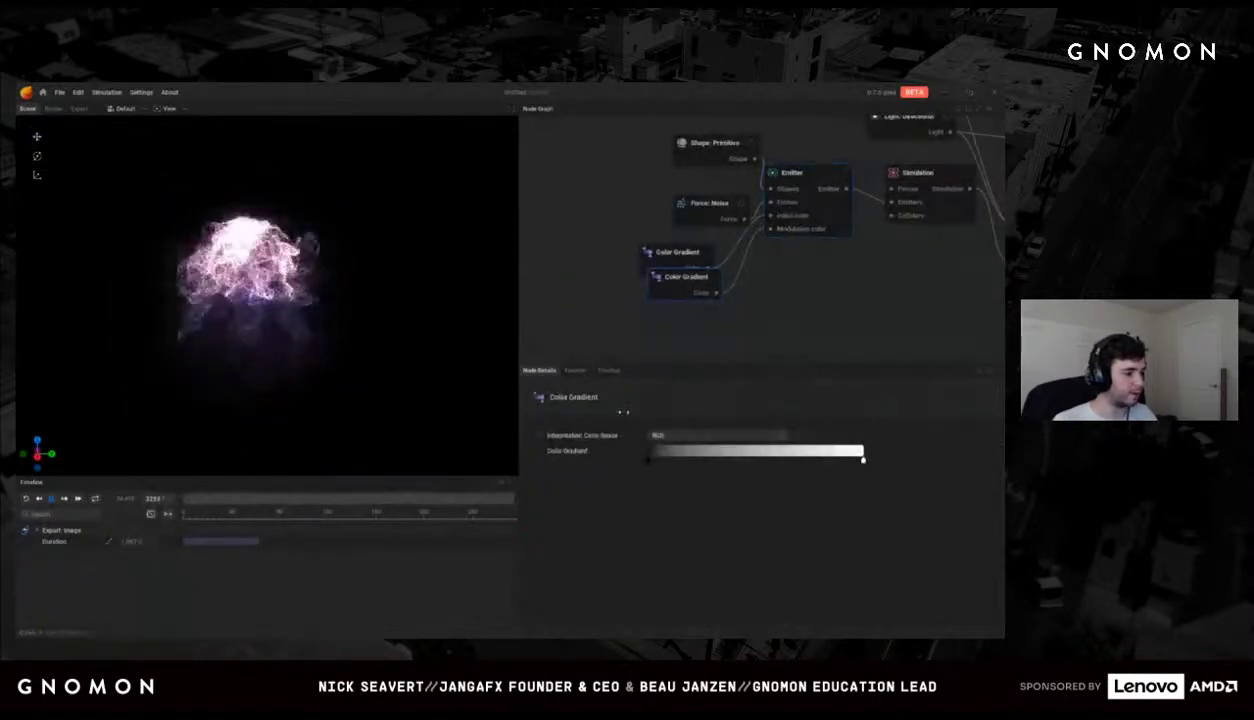
Step: Reshape the modulation color gradient into a narrow white band near its start with black on both sides
{"action": "left_click_drag", "start_coordinate": [648, 463], "coordinate": [663, 462]}
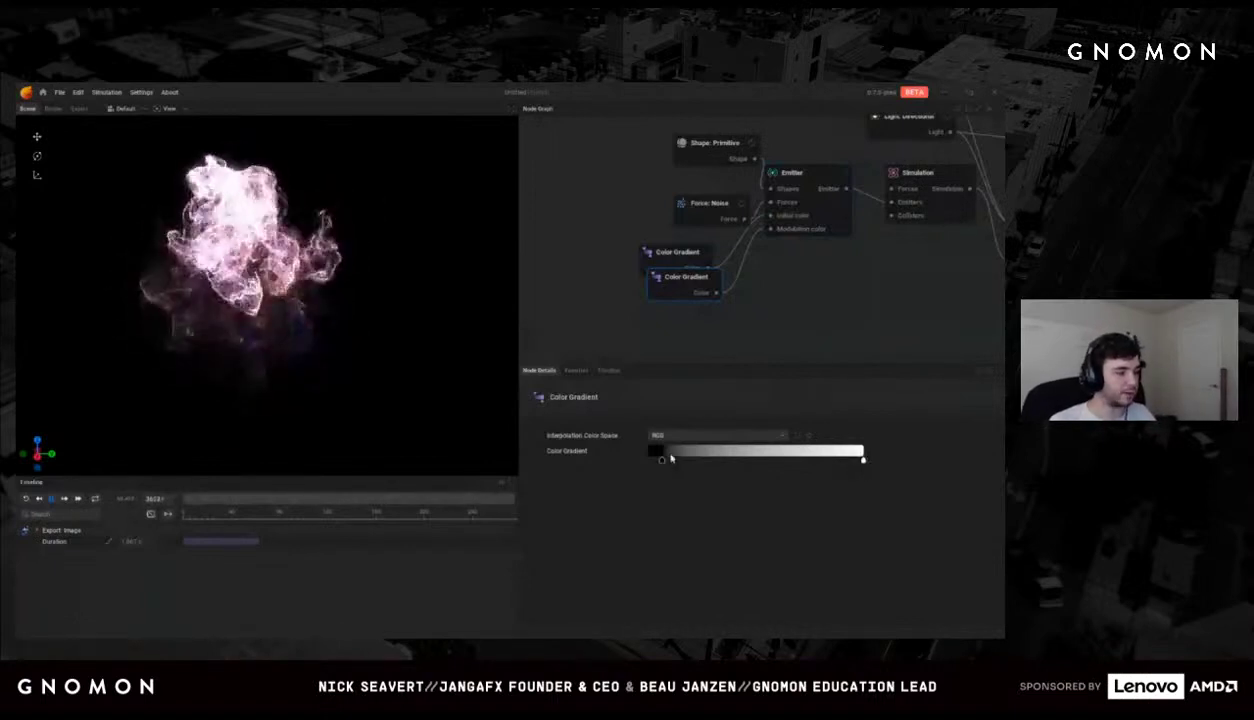
{"action": "left_click_drag", "start_coordinate": [865, 462], "coordinate": [778, 460]}
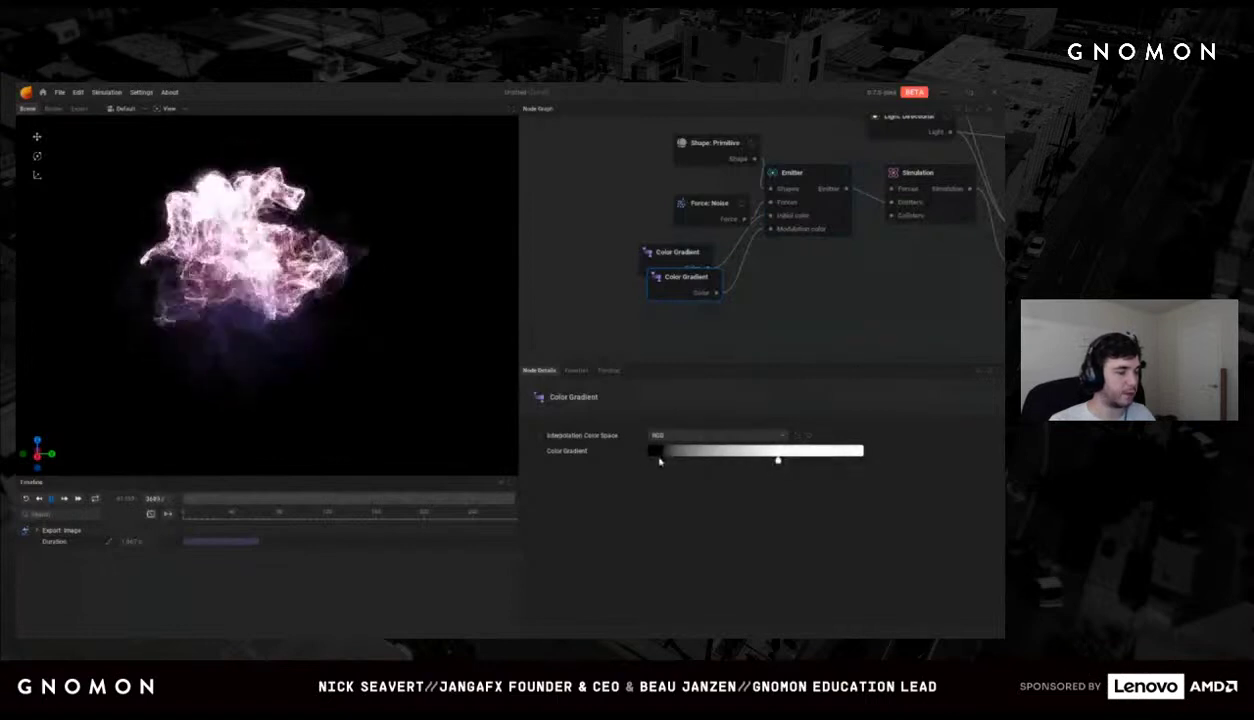
{"action": "left_click_drag", "start_coordinate": [653, 460], "coordinate": [683, 460]}
{"action": "left_click_drag", "start_coordinate": [788, 463], "coordinate": [692, 463]}
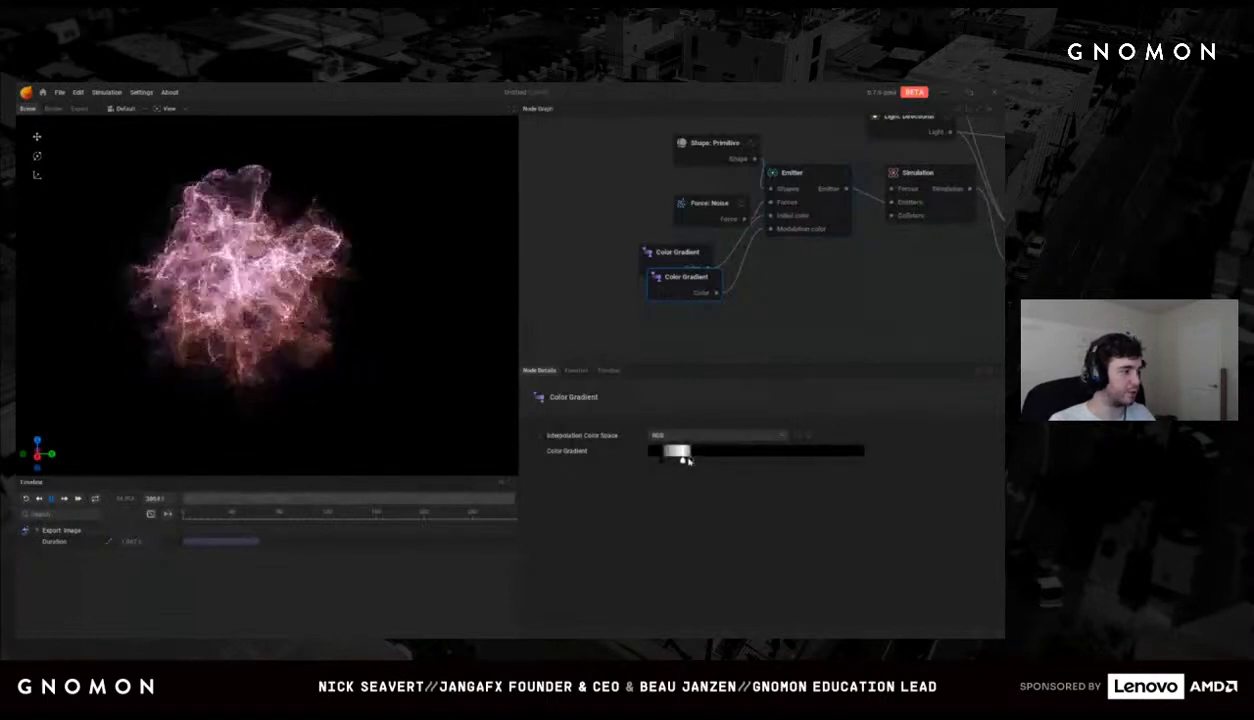
{"action": "mouse_move", "coordinate": [694, 463]}
{"action": "left_mouse_down"}
{"action": "mouse_move", "coordinate": [717, 458]}
{"action": "mouse_move", "coordinate": [684, 461]}
{"action": "left_mouse_up"}
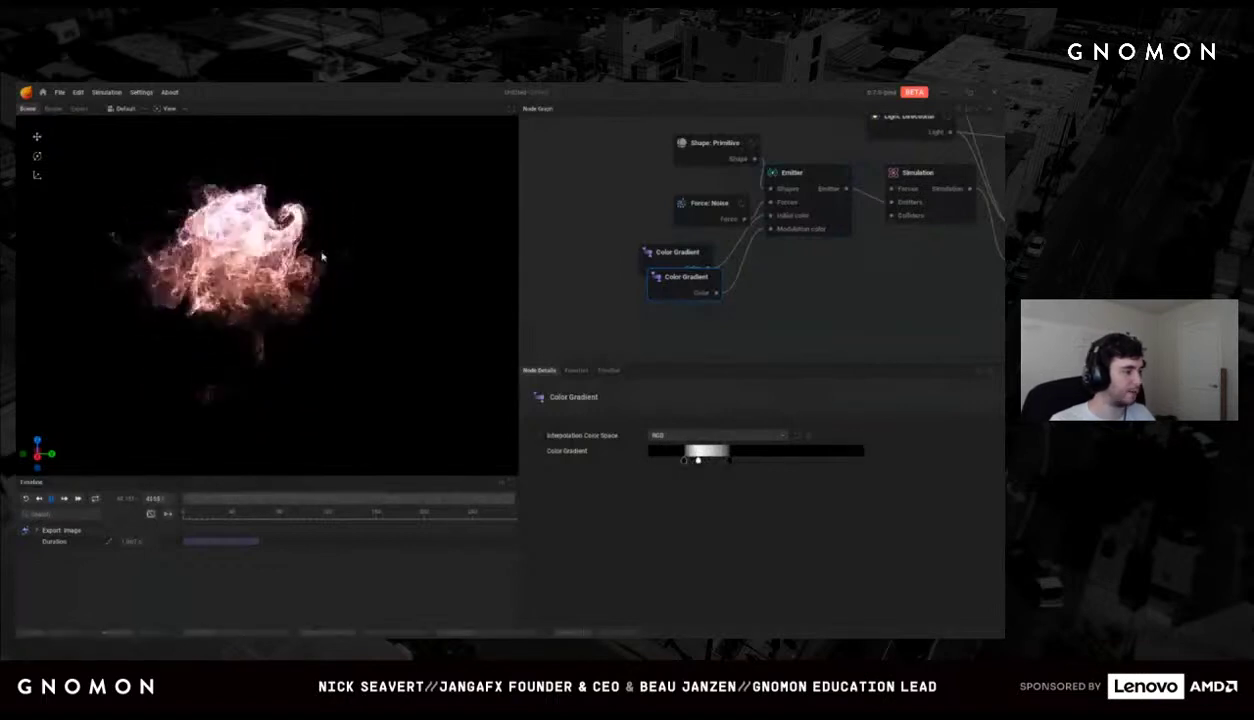
{"action": "left_click", "coordinate": [563, 288]}
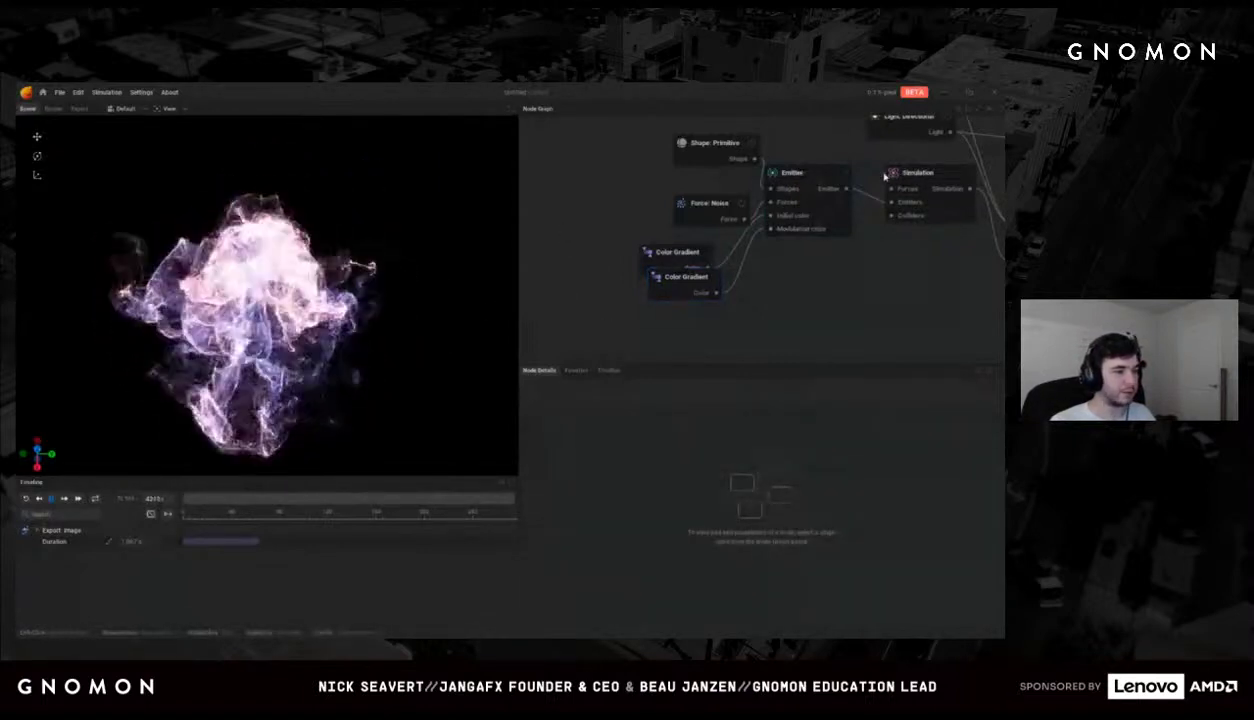
Step: Set the Emitter's particles render type to Velocity Aligned with a velocity scale of about 107%
{"action": "left_click", "coordinate": [805, 195]}
{"action": "left_click", "coordinate": [655, 434]}
{"action": "scroll", "coordinate": [711, 597], "scroll_direction": "down", "scroll_amount": 1}
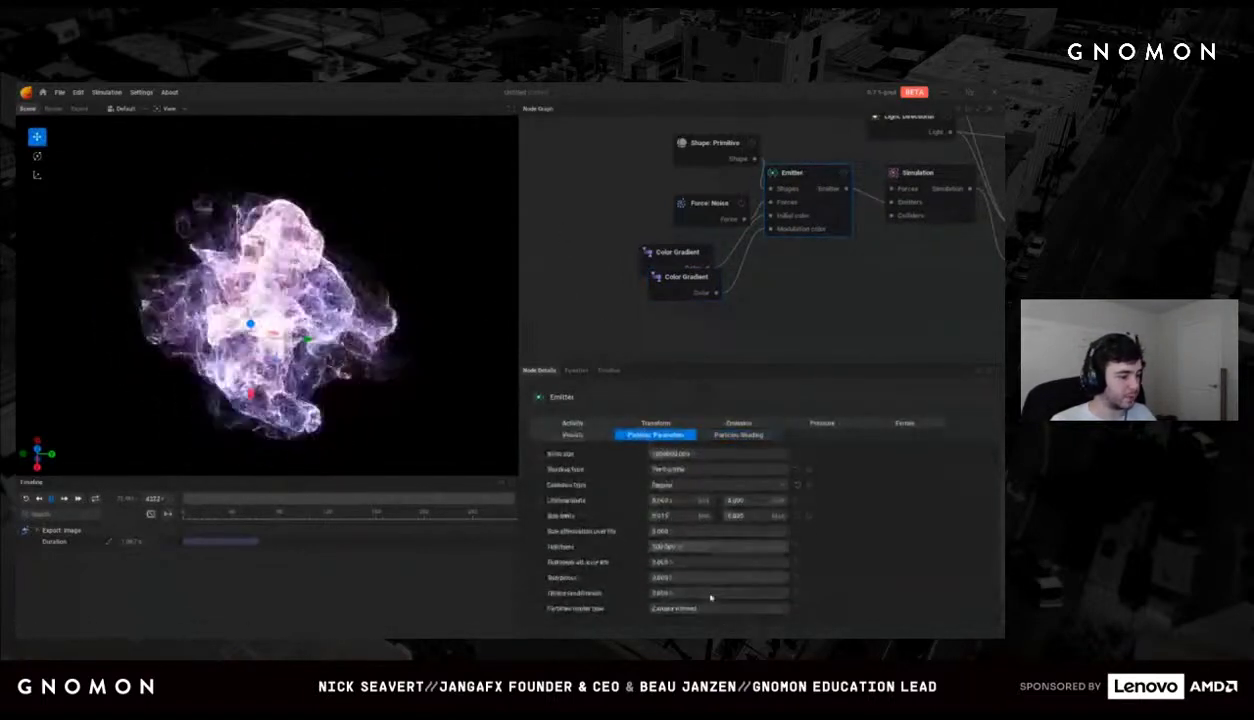
{"action": "left_click", "coordinate": [711, 606]}
{"action": "left_click", "coordinate": [714, 585]}
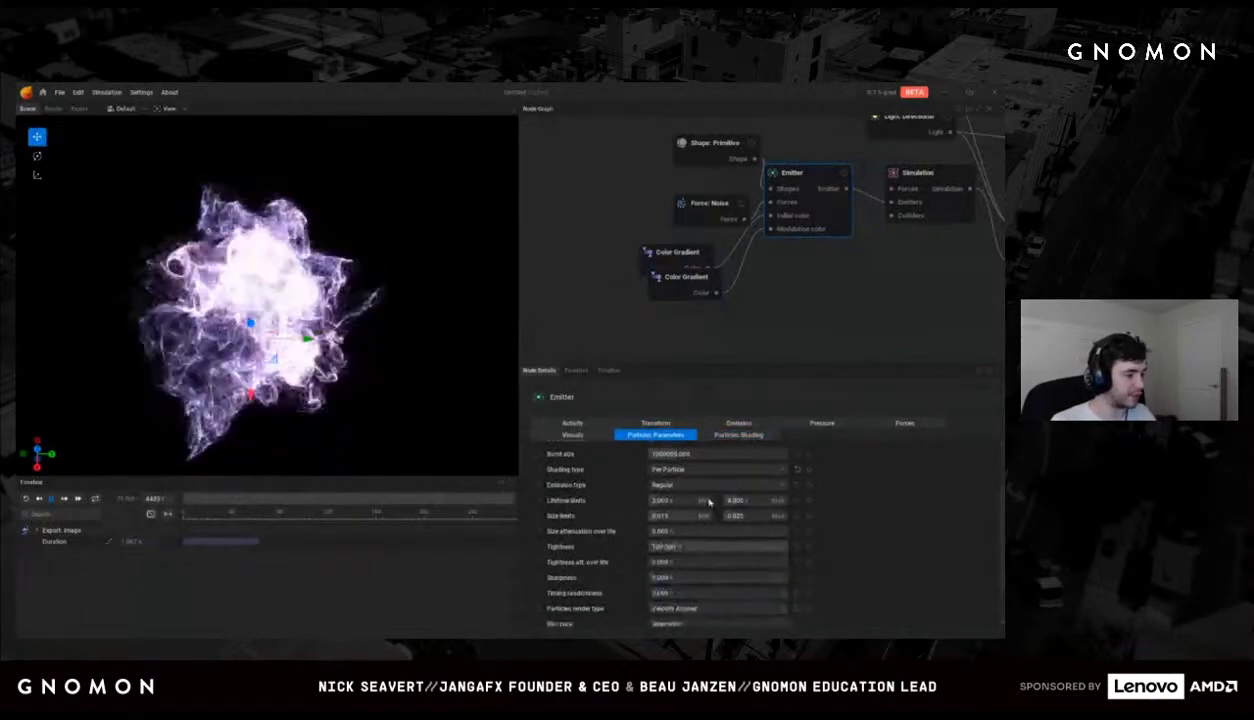
{"action": "scroll", "coordinate": [704, 597], "scroll_direction": "down", "scroll_amount": 1}
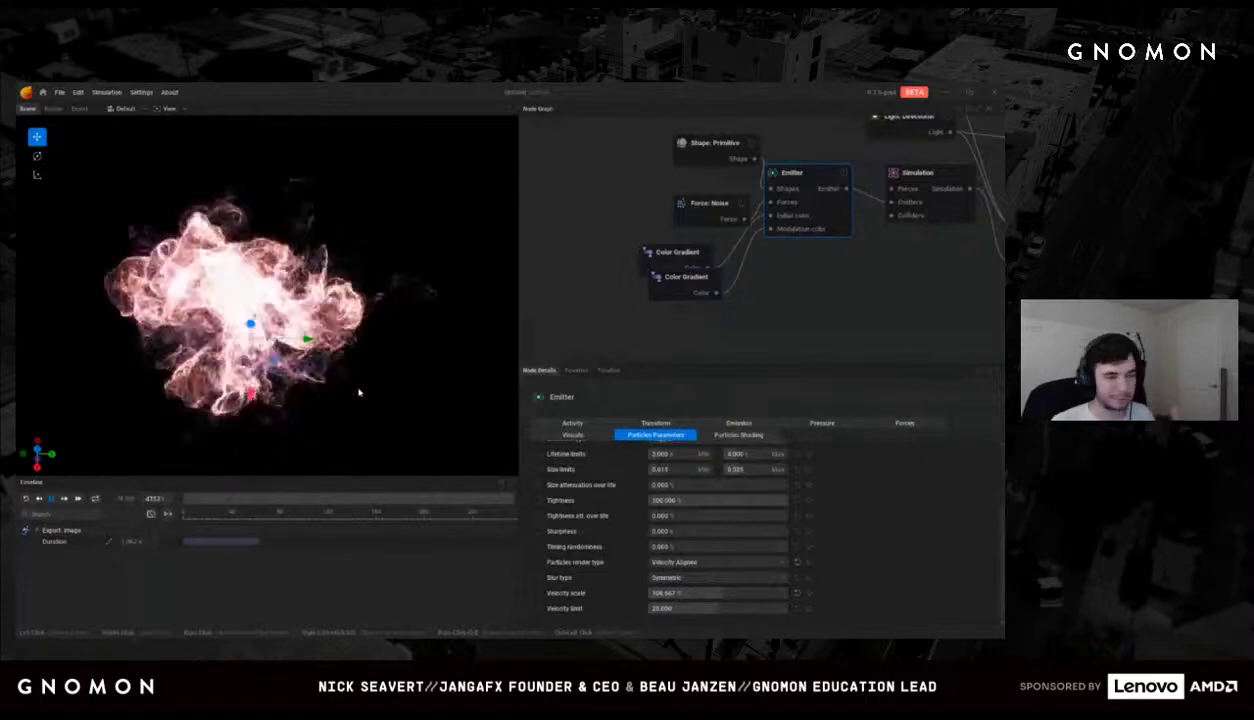
Step: Set the Emitter's particle emission type to Entangled and raise the emission rate
{"action": "scroll", "coordinate": [745, 540], "scroll_direction": "up", "scroll_amount": 5}
{"action": "left_click", "coordinate": [701, 537]}
{"action": "left_click", "coordinate": [682, 566]}
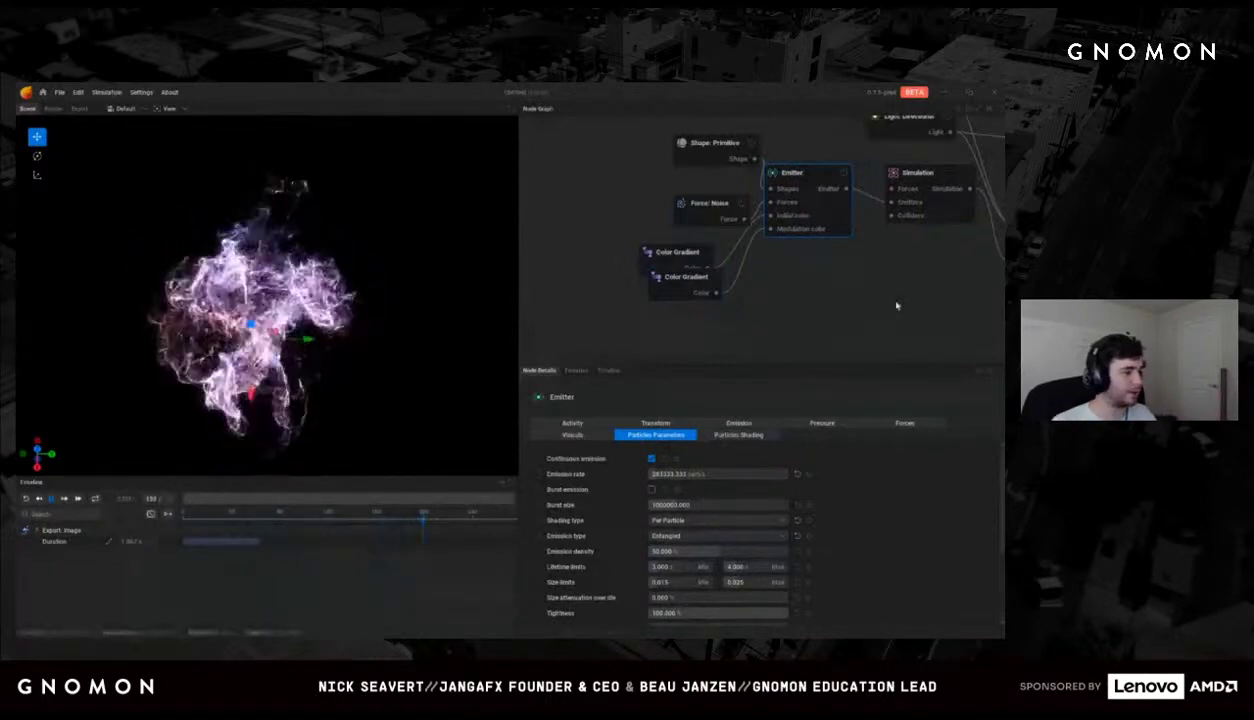
Step: Set the Scene node's rendering style to Chromatic Aberration
{"action": "middle_click_drag", "start_coordinate": [897, 306], "coordinate": [818, 302]}
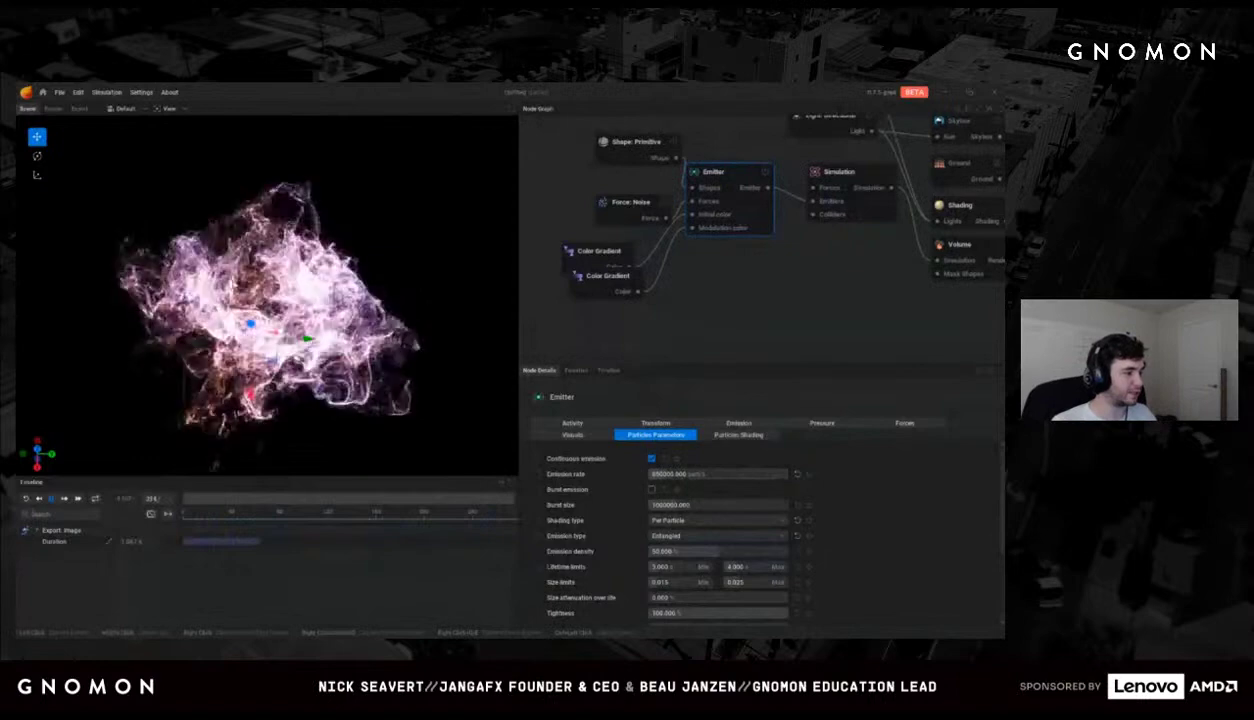
{"action": "scroll", "coordinate": [707, 302], "scroll_direction": "down", "scroll_amount": 3}
{"action": "scroll", "coordinate": [801, 233], "scroll_direction": "up", "scroll_amount": 2}
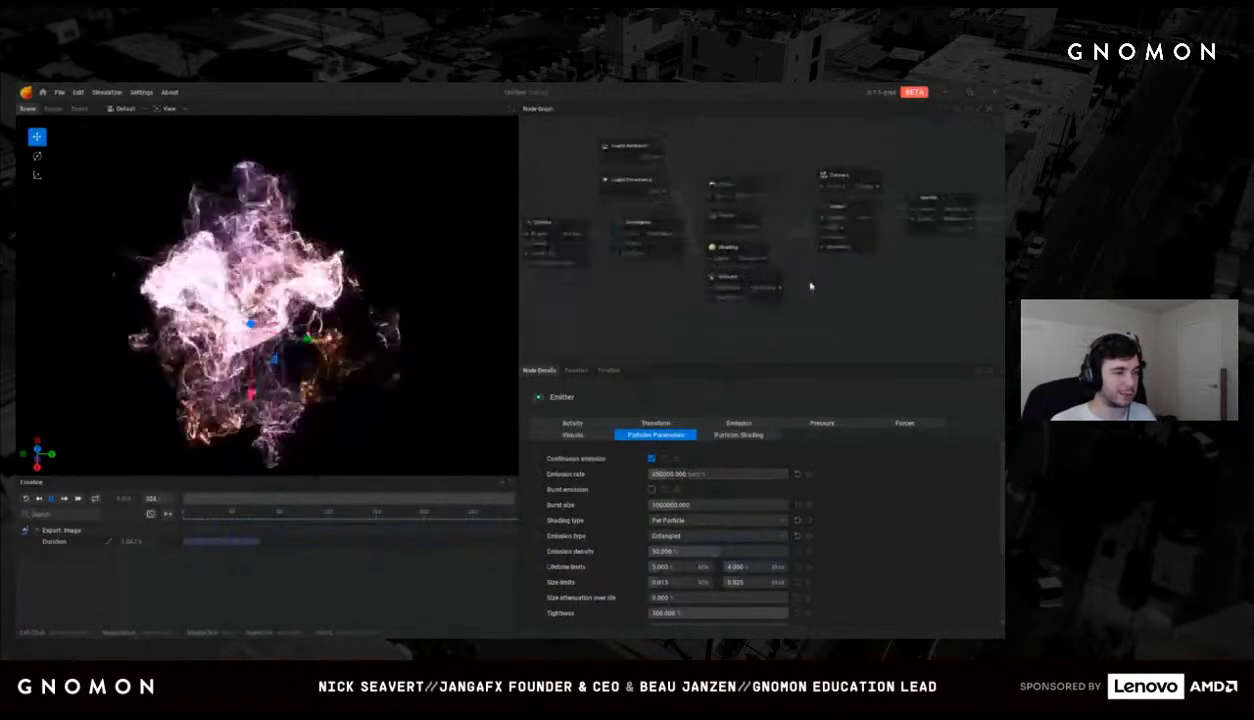
{"action": "left_click", "coordinate": [825, 215]}
{"action": "left_click", "coordinate": [790, 424]}
{"action": "left_click", "coordinate": [714, 446]}
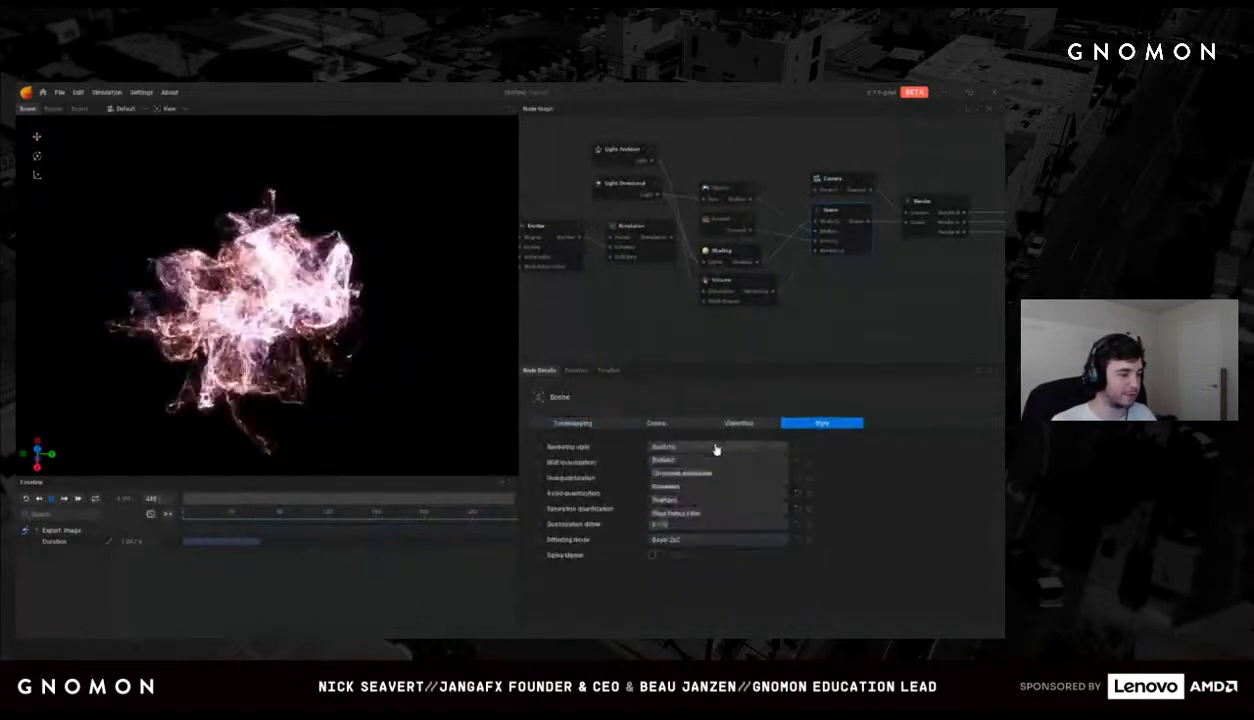
{"action": "left_click", "coordinate": [686, 478]}
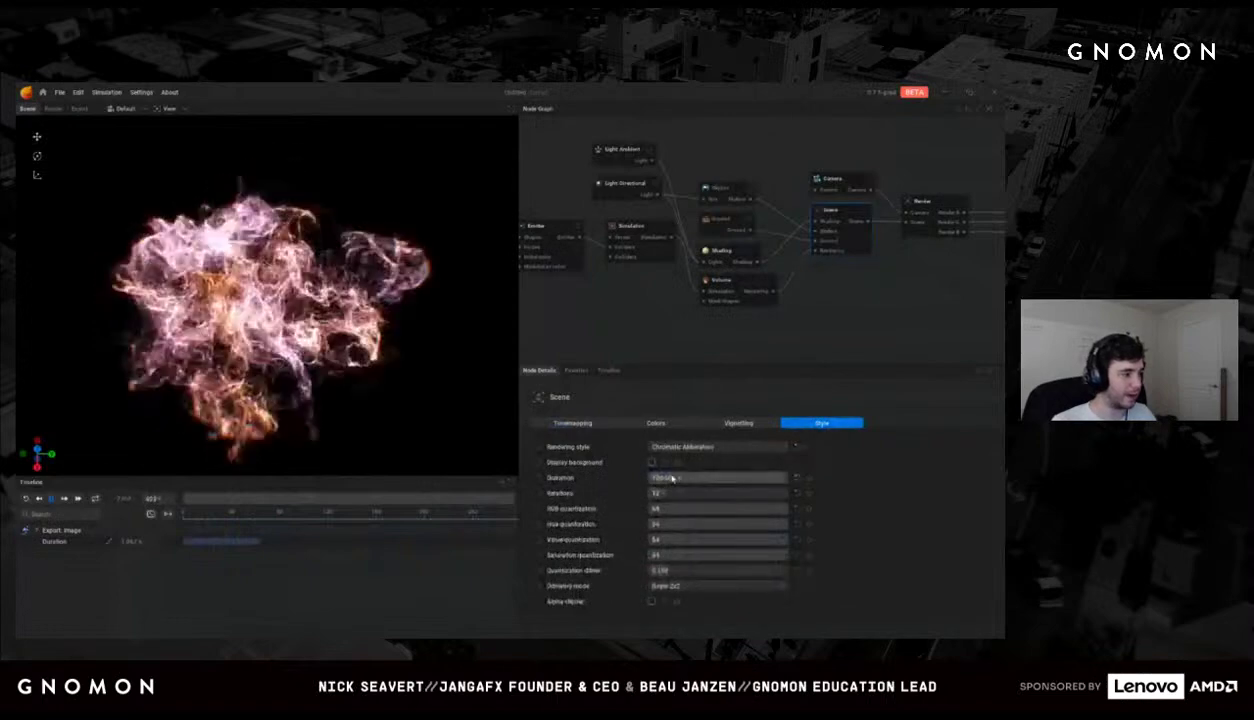
Step: Adjust the chromatic aberration to a distortion of about 230% and iterations of 14
{"action": "left_click", "coordinate": [676, 478]}
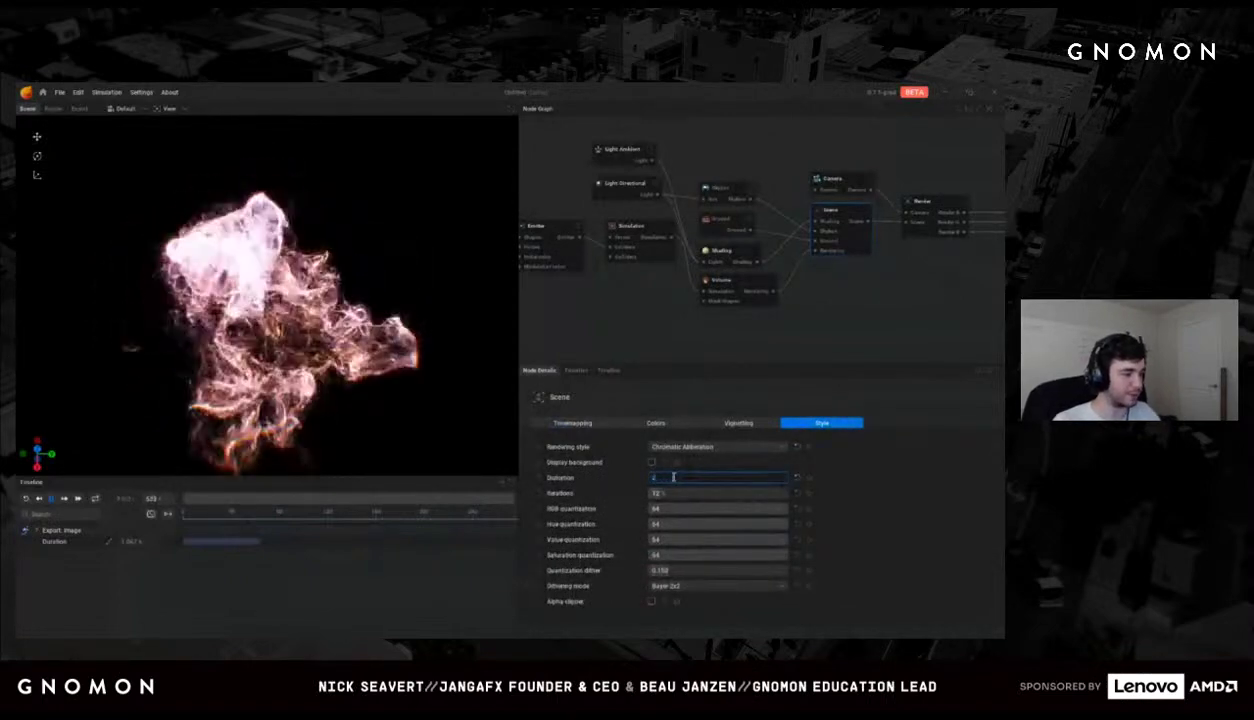
{"action": "key", "text": "Return"}
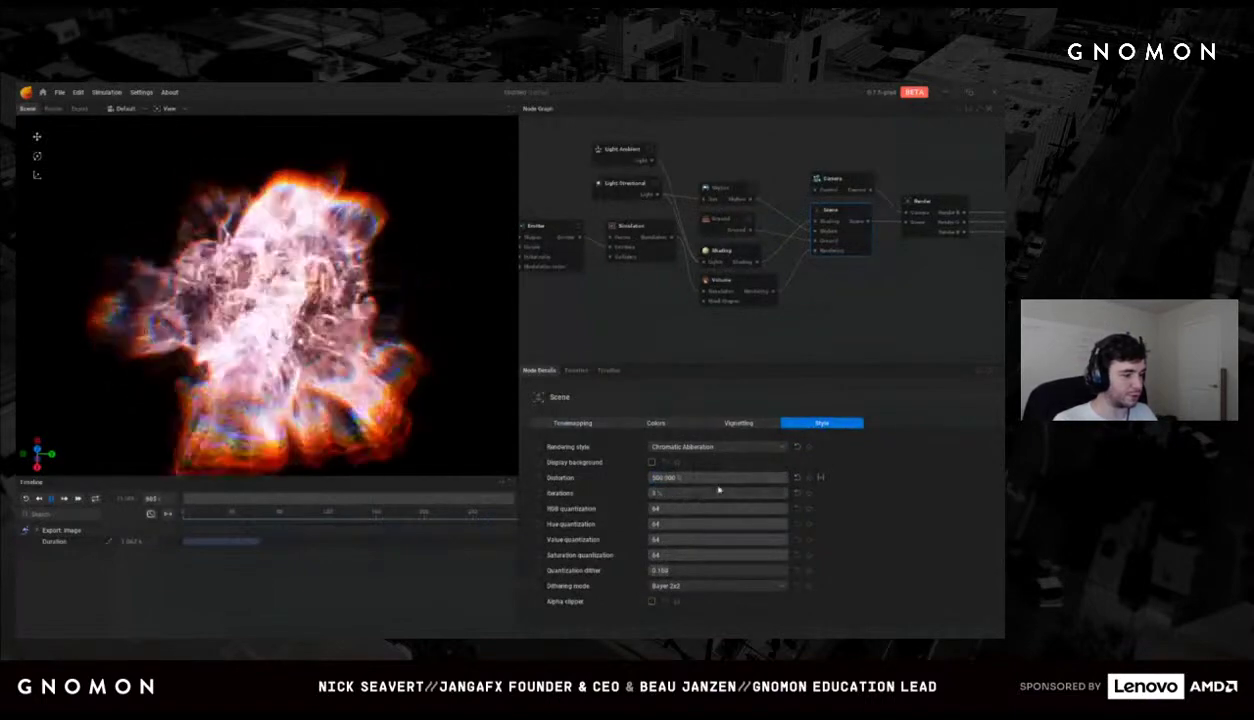
{"action": "left_click_drag", "start_coordinate": [686, 495], "coordinate": [758, 482]}
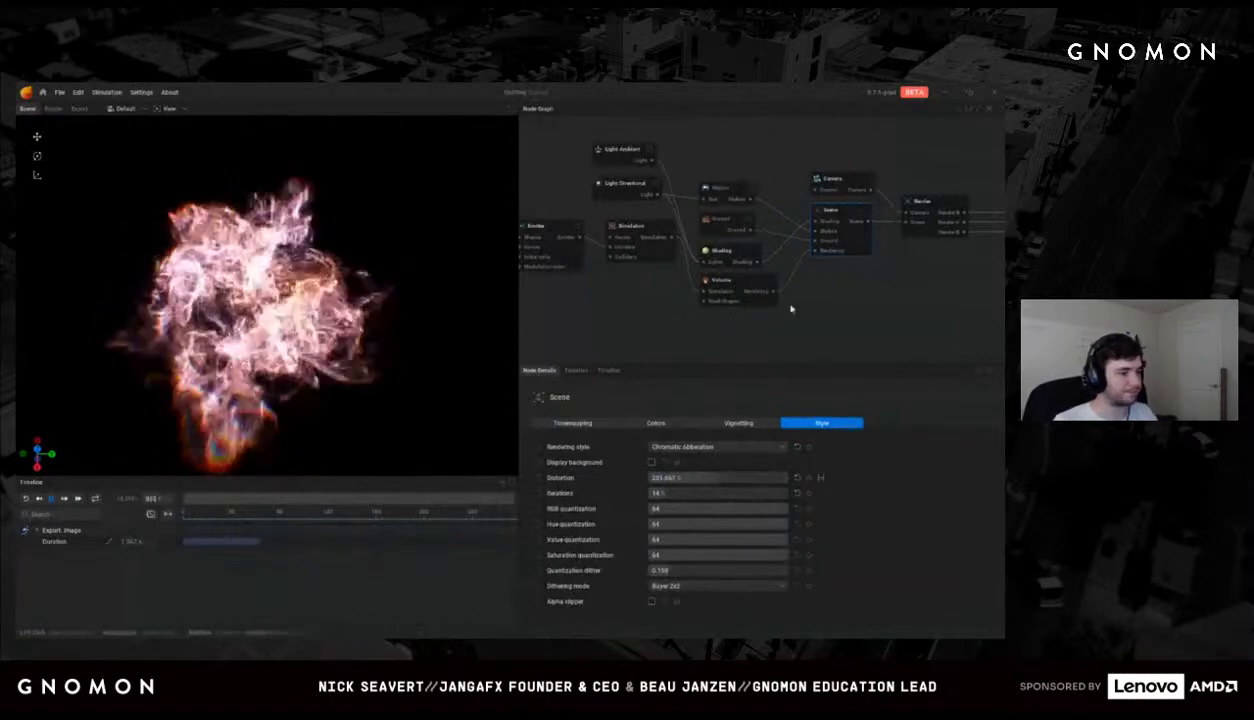
Step: Set the Emitter's particle color boost to about 1090% and its opacity to about 14%
{"action": "left_click", "coordinate": [729, 250]}
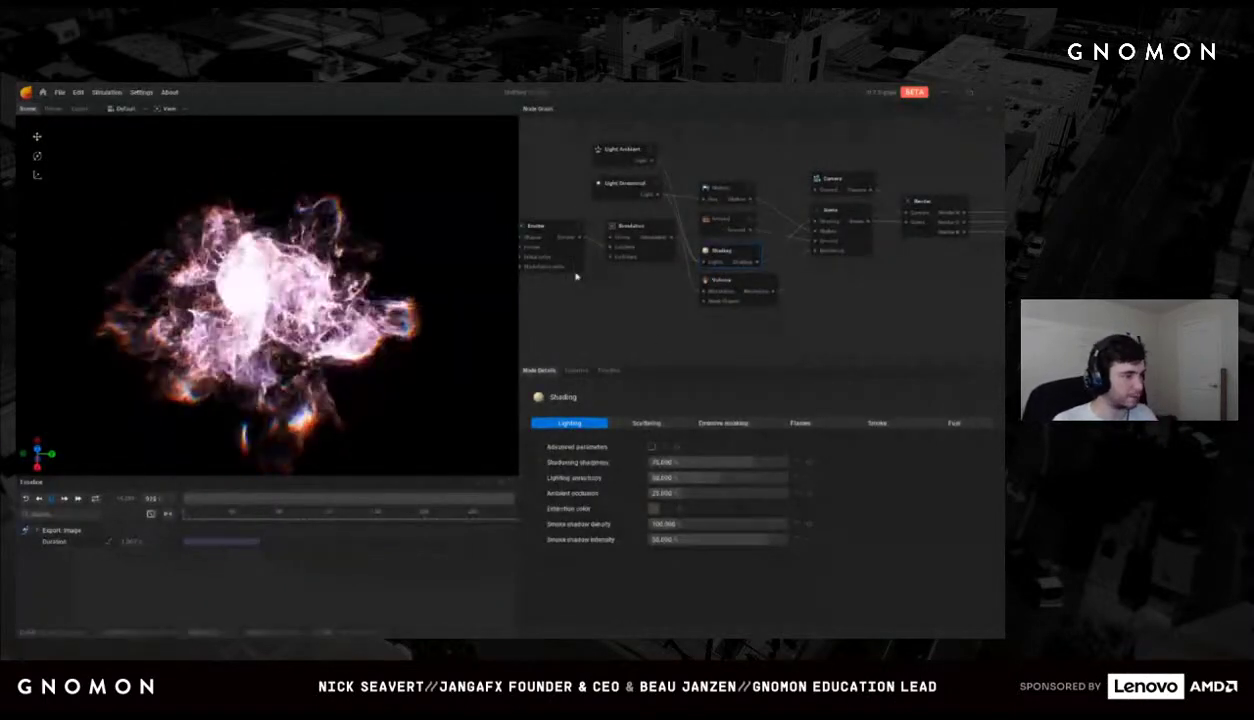
{"action": "left_click", "coordinate": [565, 250]}
{"action": "left_click", "coordinate": [742, 435]}
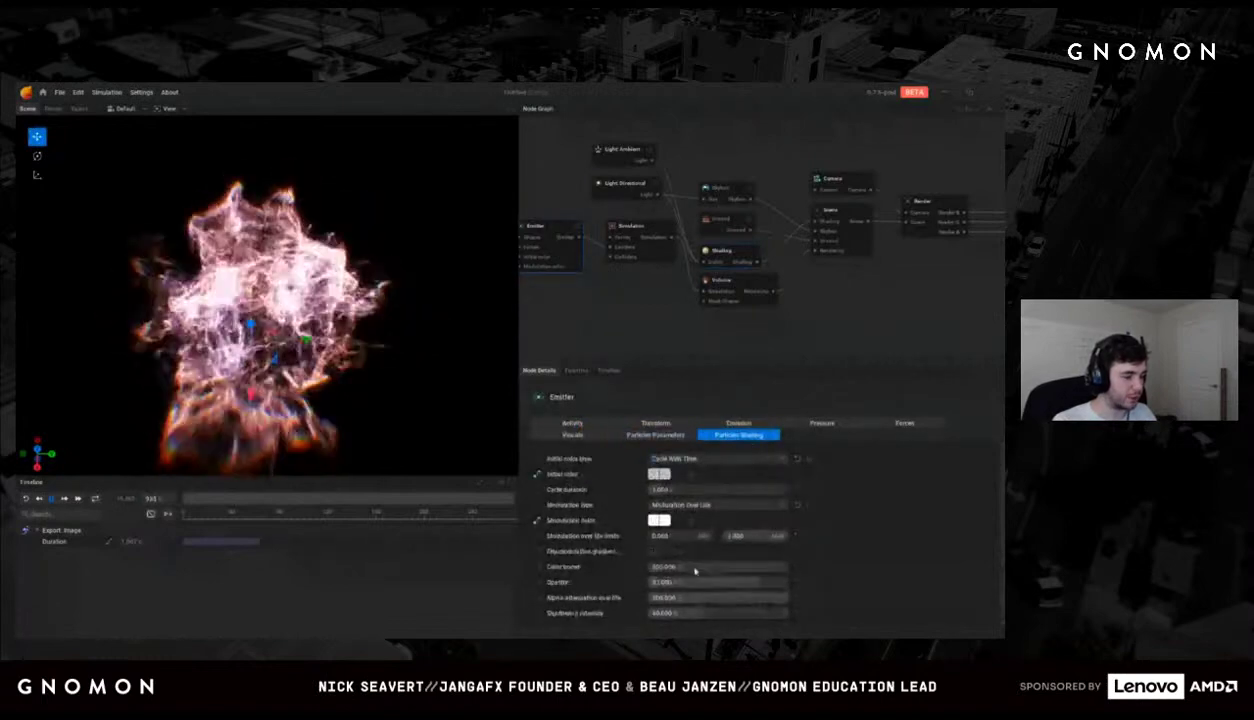
{"action": "left_click_drag", "start_coordinate": [686, 568], "coordinate": [688, 568]}
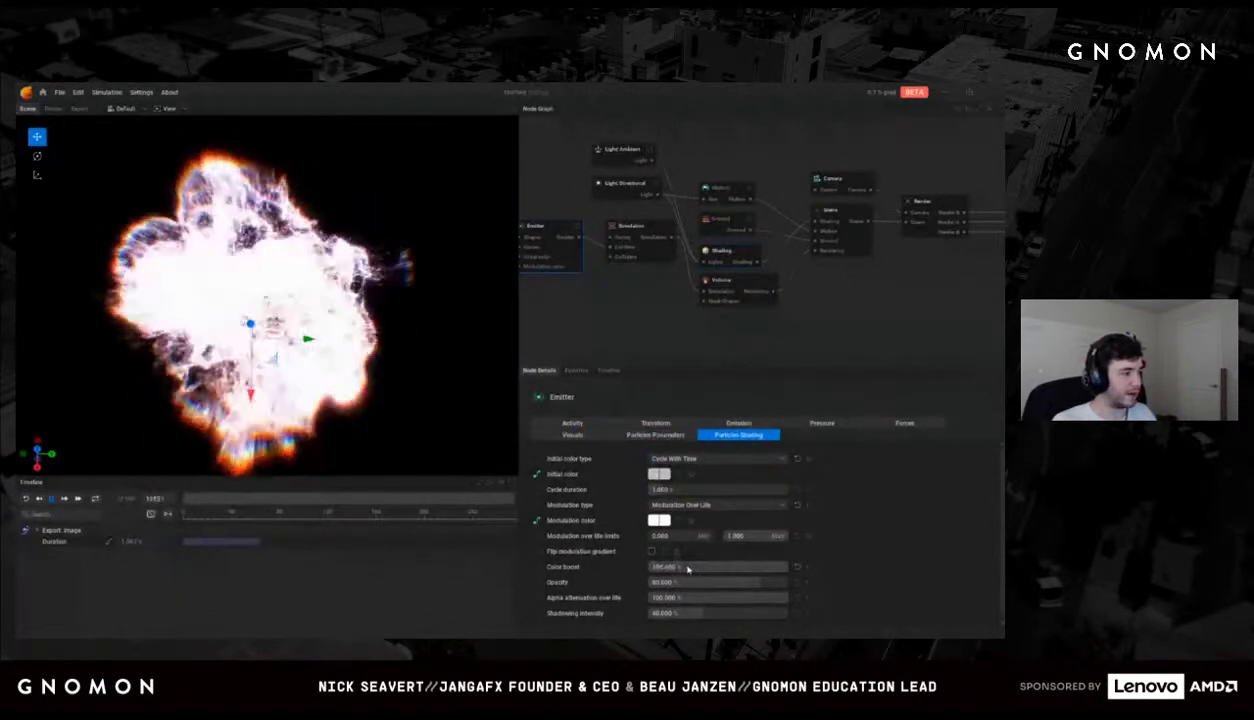
{"action": "left_click_drag", "start_coordinate": [689, 568], "coordinate": [725, 582]}
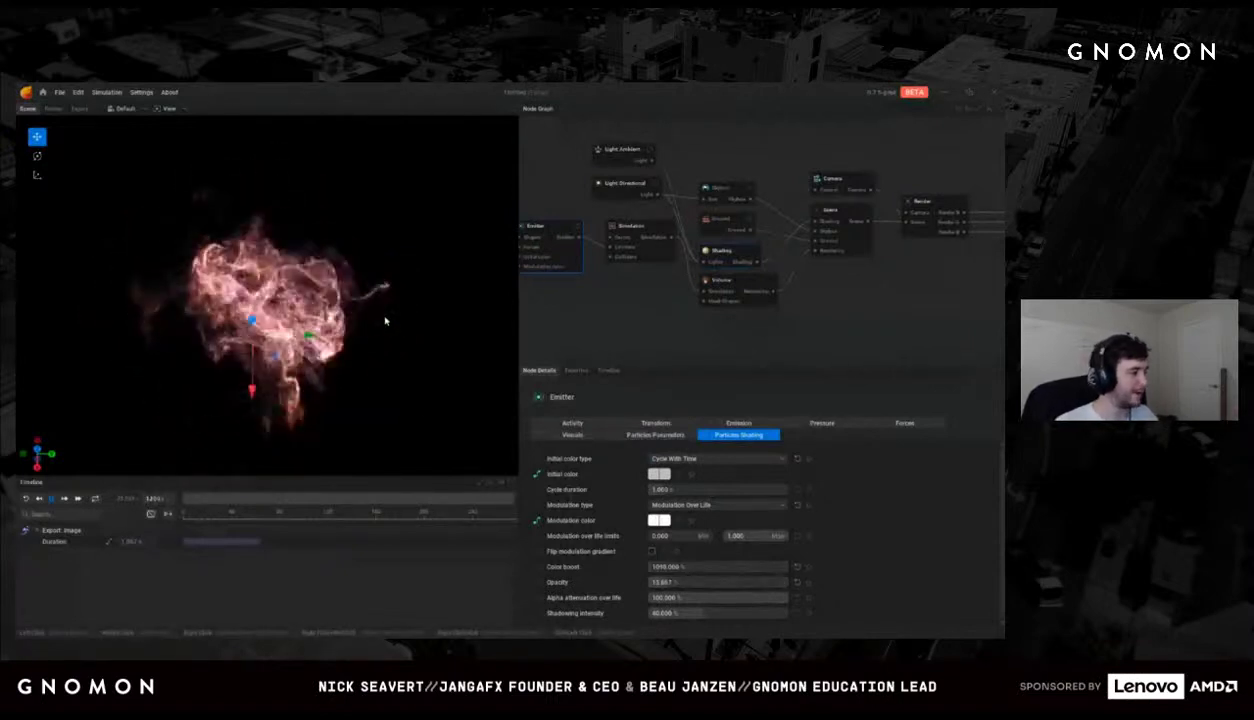
Step: Open the cloudTunnel.ember project from the presets folder without saving the current project
{"action": "middle_click_drag", "start_coordinate": [717, 273], "coordinate": [822, 285]}
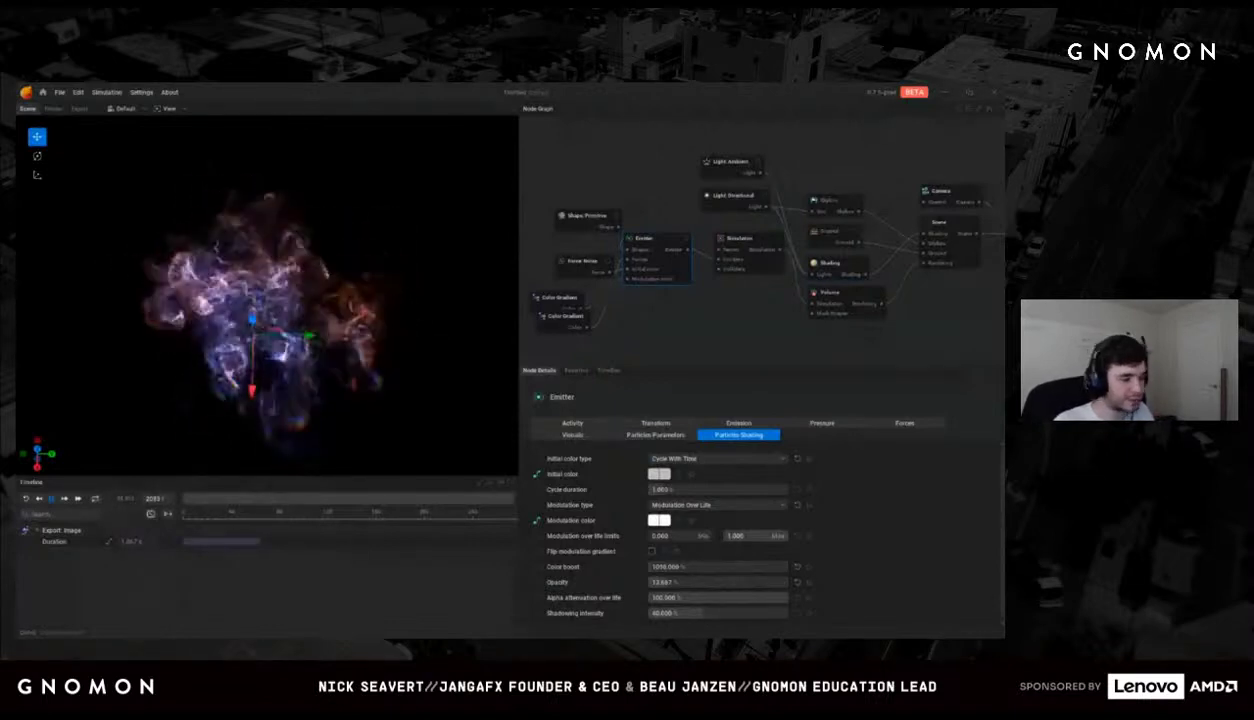
{"action": "left_click", "coordinate": [59, 92]}
{"action": "left_click", "coordinate": [70, 117]}
{"action": "left_click", "coordinate": [424, 395]}
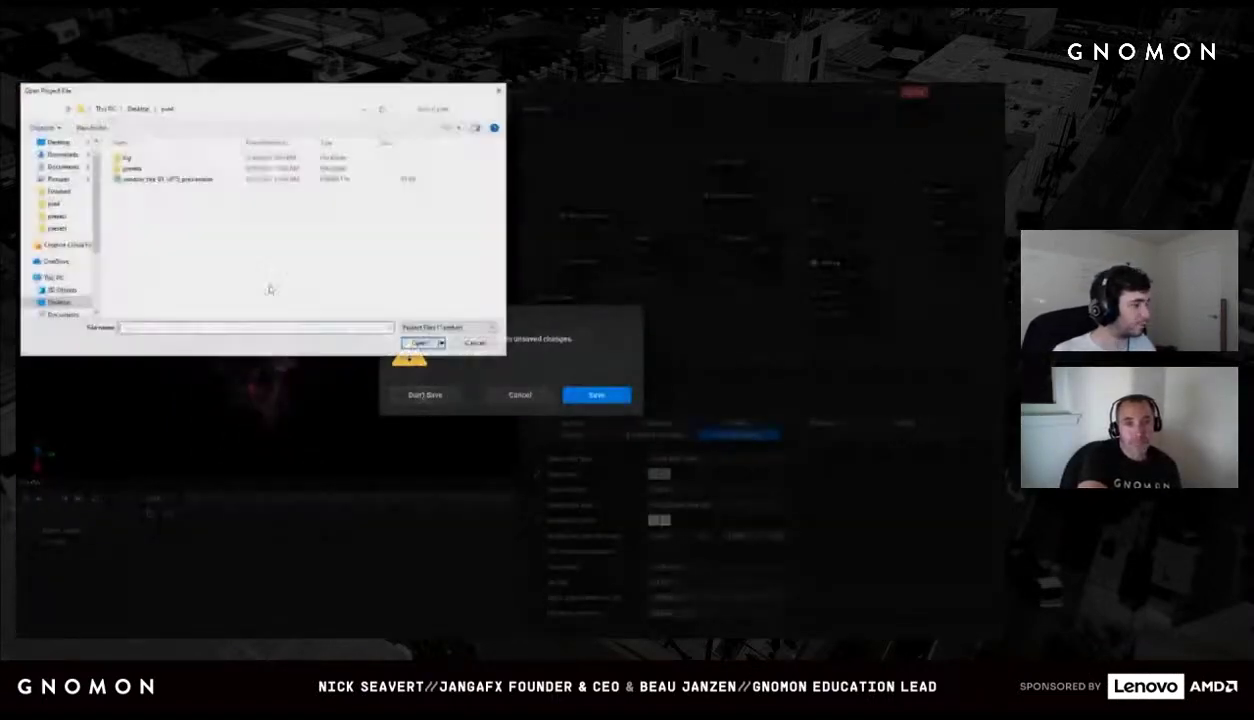
{"action": "double_click", "coordinate": [150, 166]}
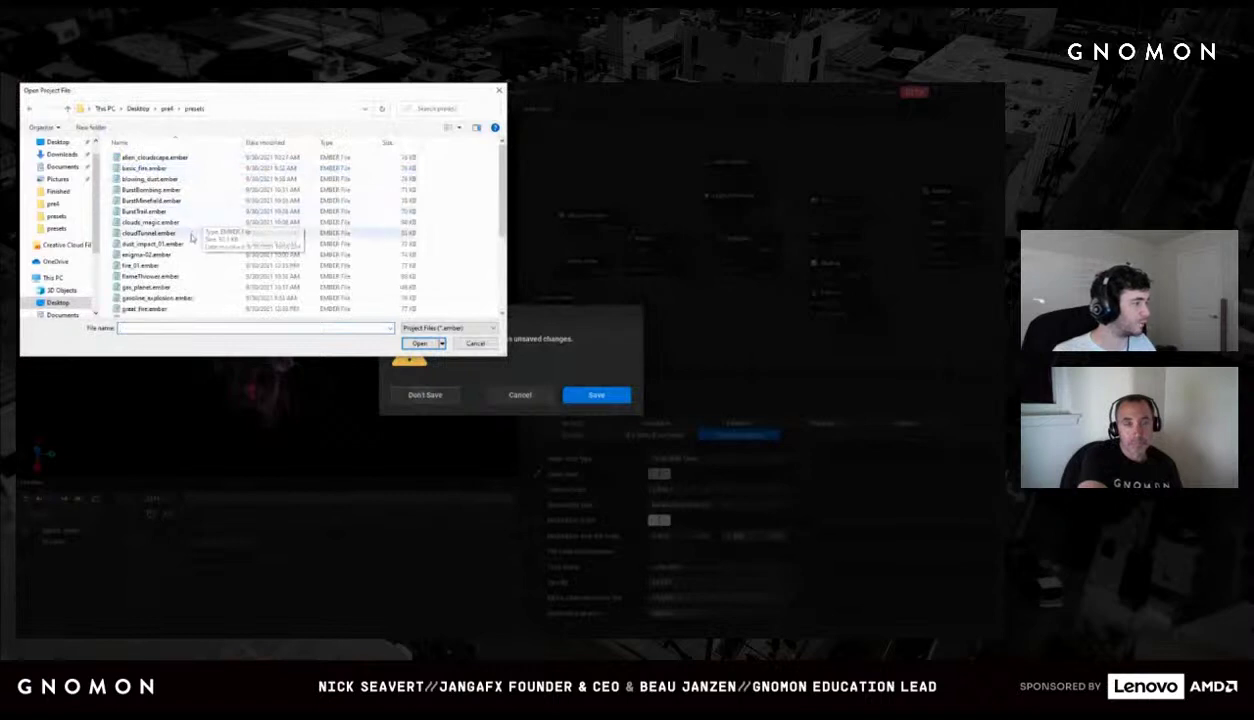
{"action": "double_click", "coordinate": [150, 233]}
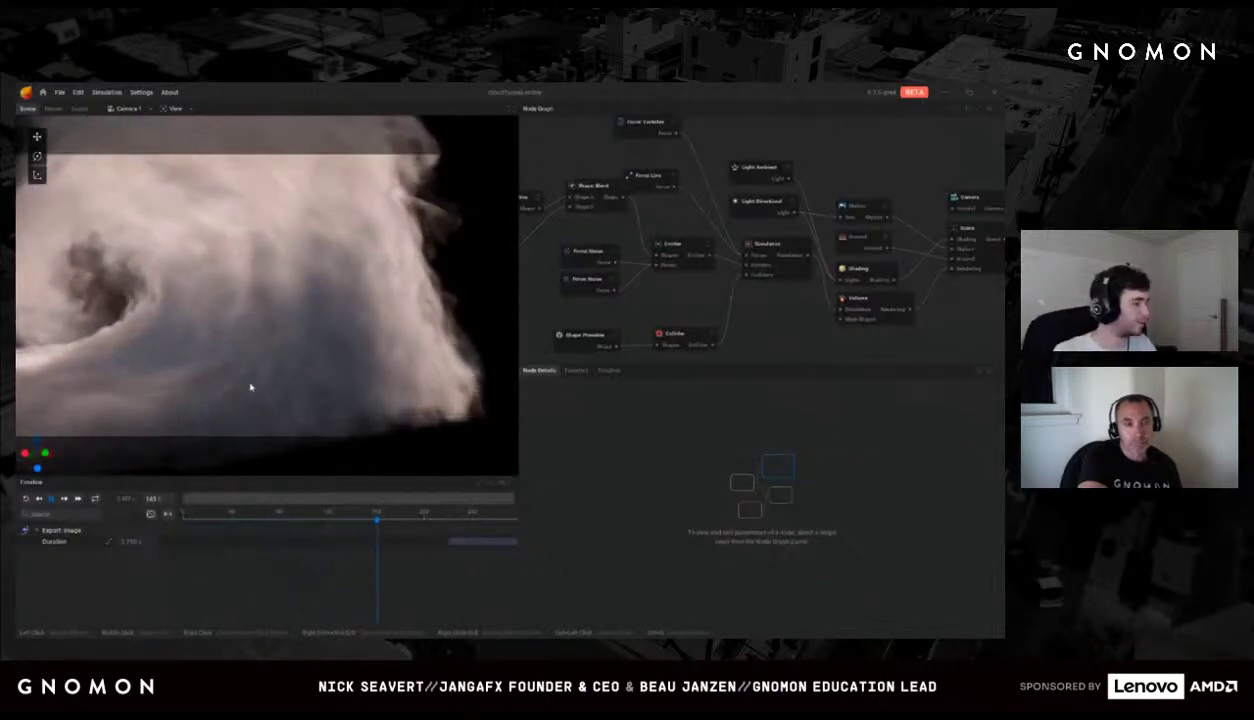
Step: Open the stylized_tornado.ember preset project and view the tornado from another angle
{"action": "left_click", "coordinate": [59, 93]}
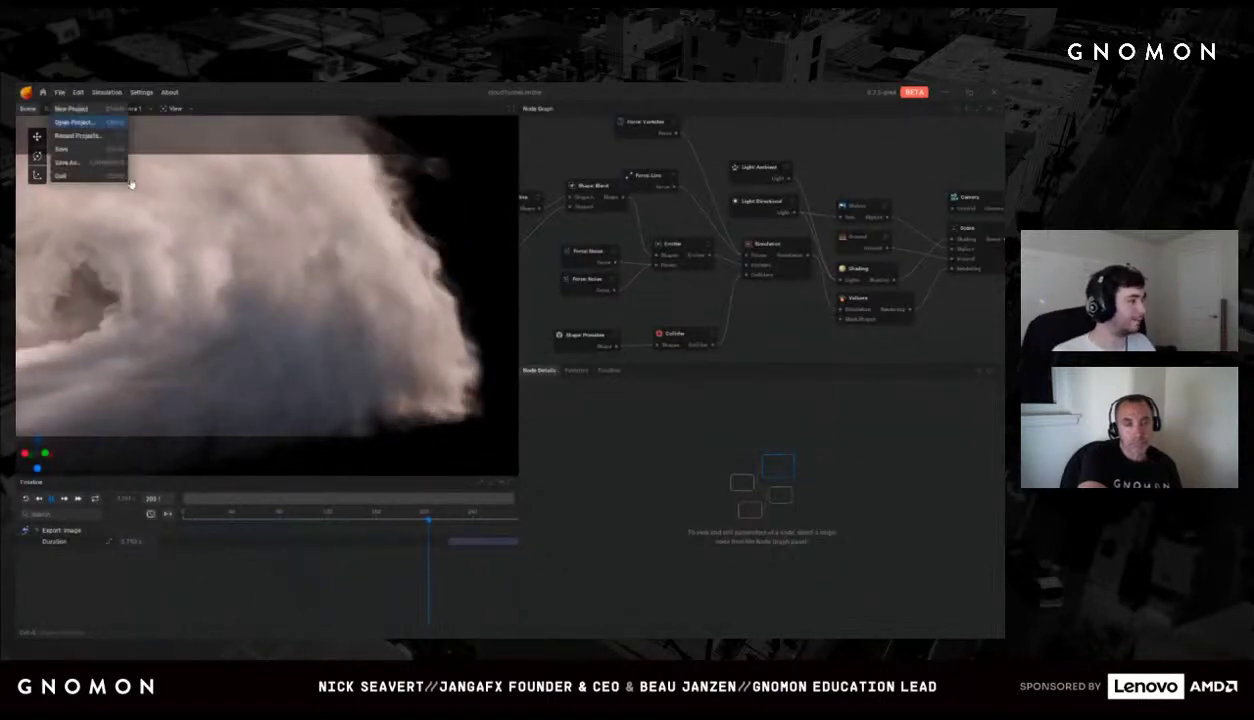
{"action": "left_click", "coordinate": [78, 128]}
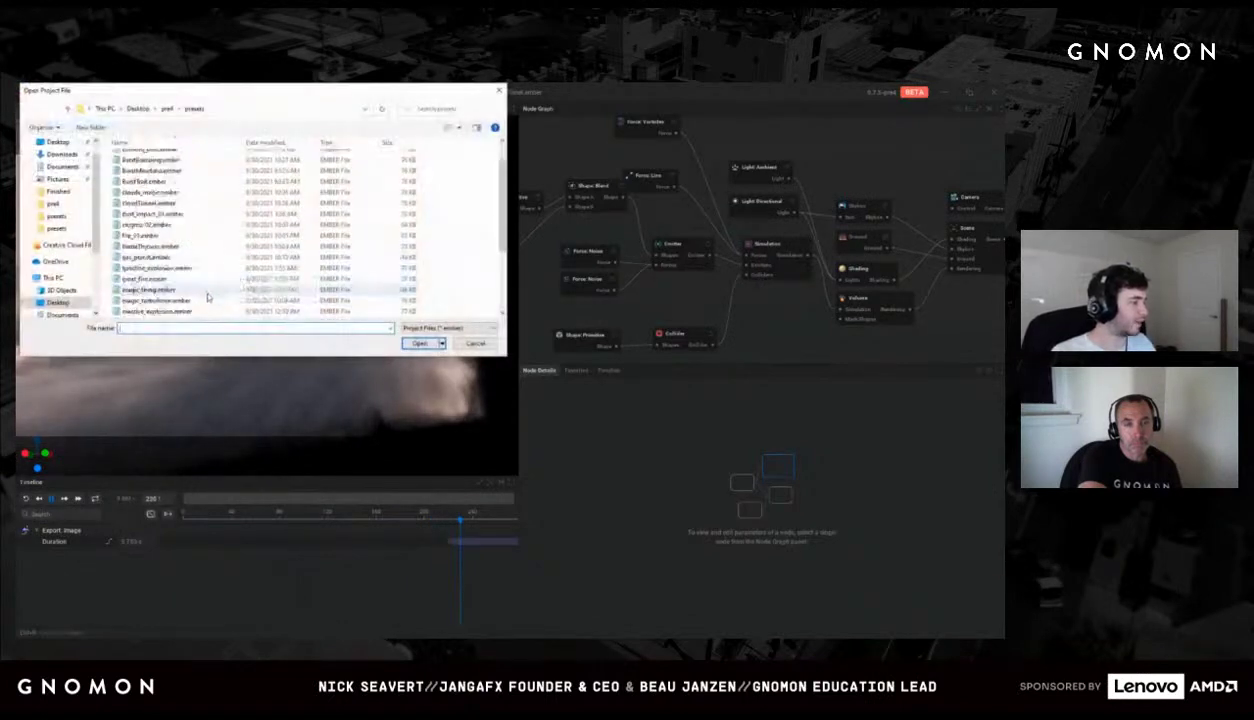
{"action": "double_click", "coordinate": [182, 272]}
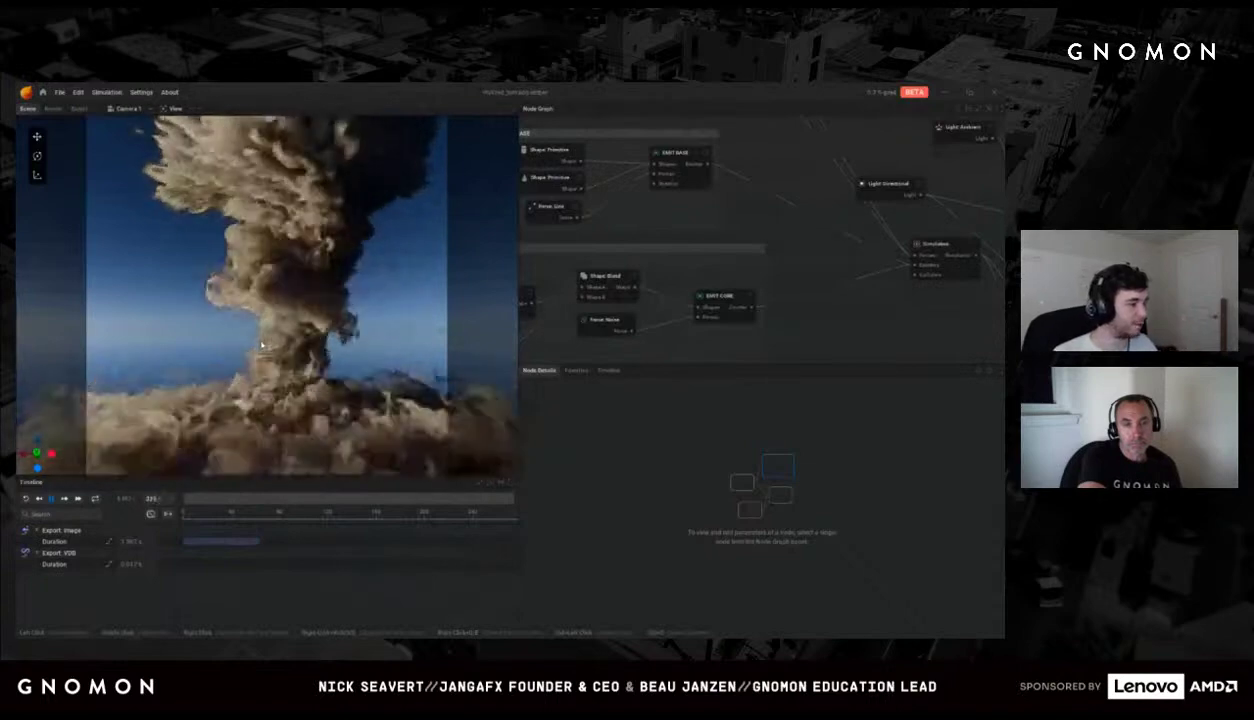
{"action": "left_click_drag", "start_coordinate": [256, 312], "coordinate": [299, 292]}
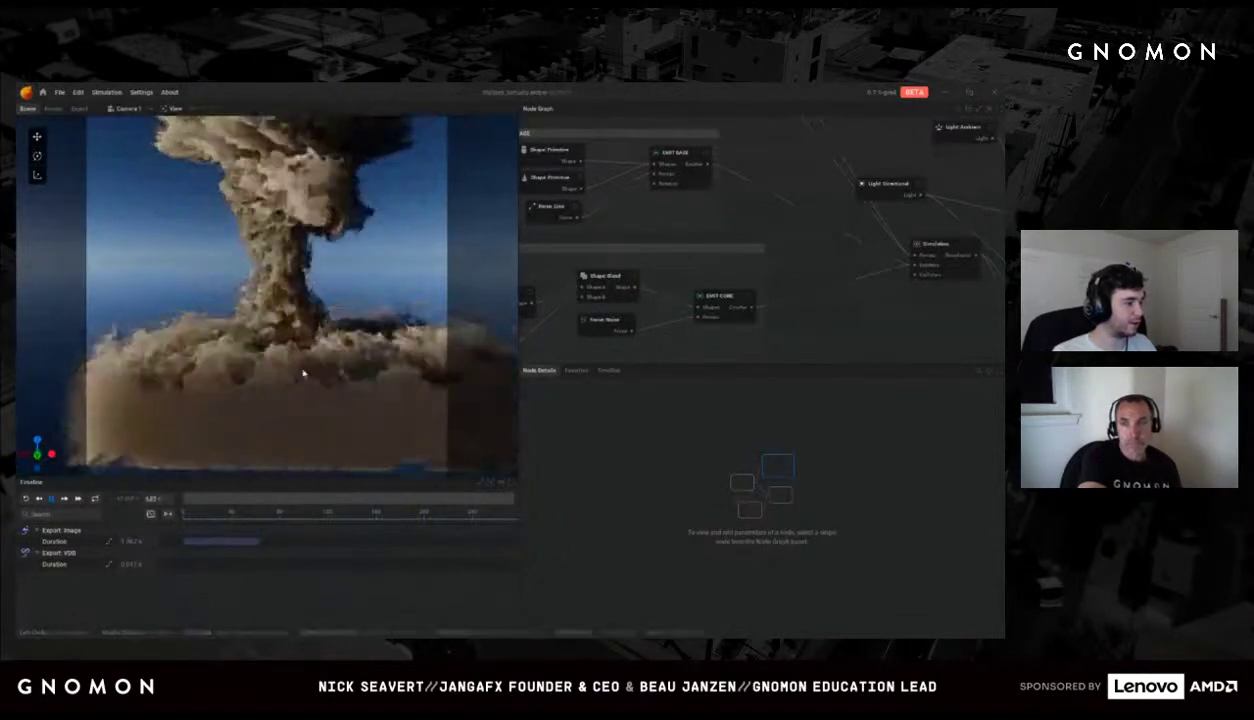
Step: Discard the changes to the stylized tornado project and open the tornado.ember preset
{"action": "left_click", "coordinate": [62, 91]}
{"action": "left_click", "coordinate": [70, 128]}
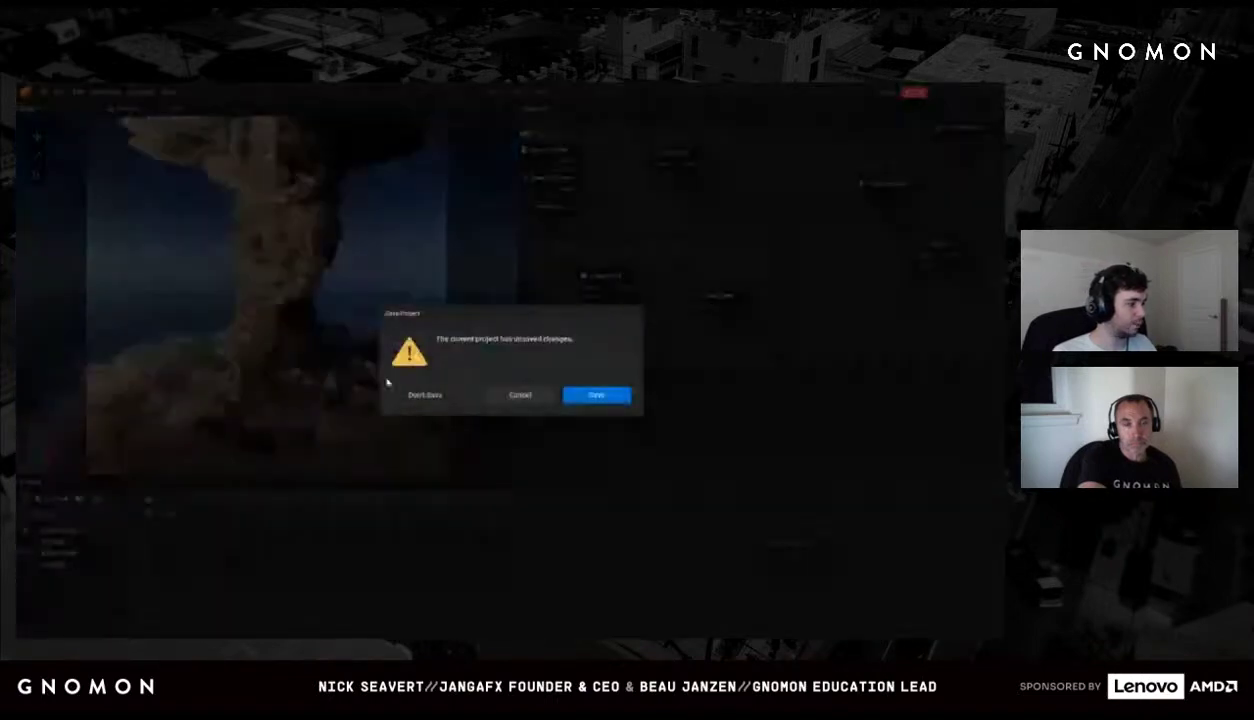
{"action": "left_click", "coordinate": [420, 394]}
{"action": "scroll", "coordinate": [204, 285], "scroll_direction": "down", "scroll_amount": 3}
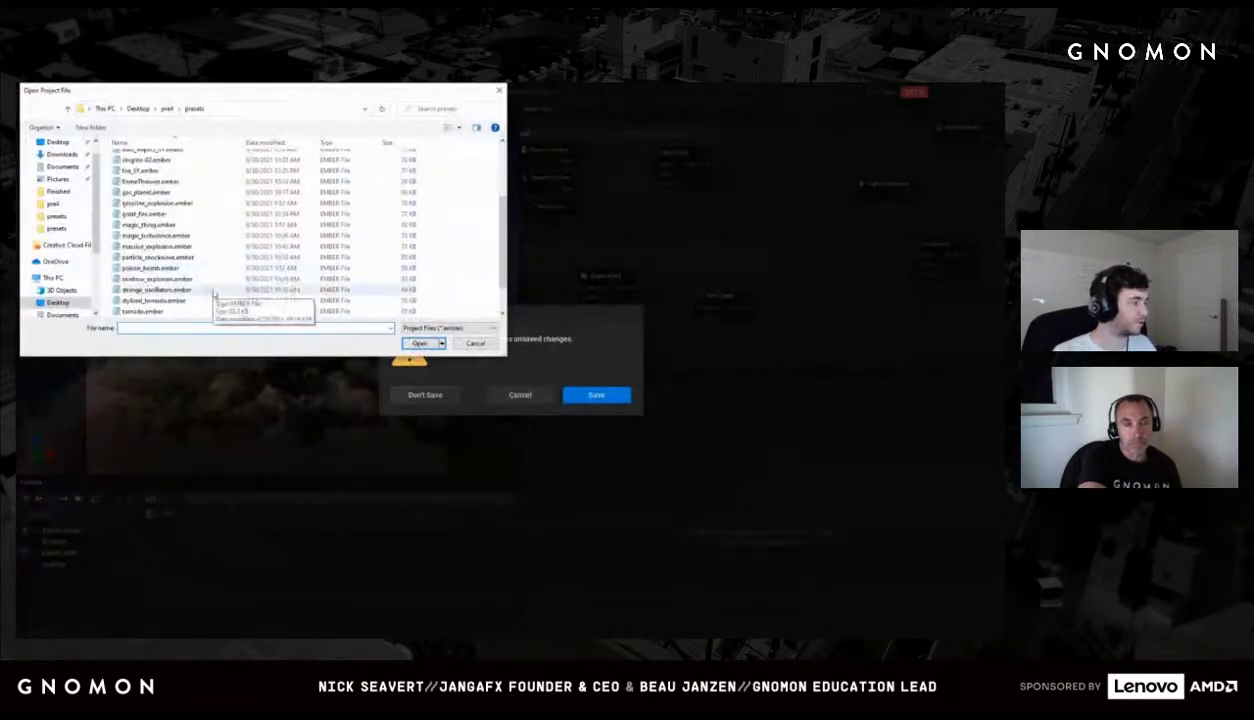
{"action": "scroll", "coordinate": [200, 284], "scroll_direction": "down", "scroll_amount": 1}
{"action": "double_click", "coordinate": [179, 276]}
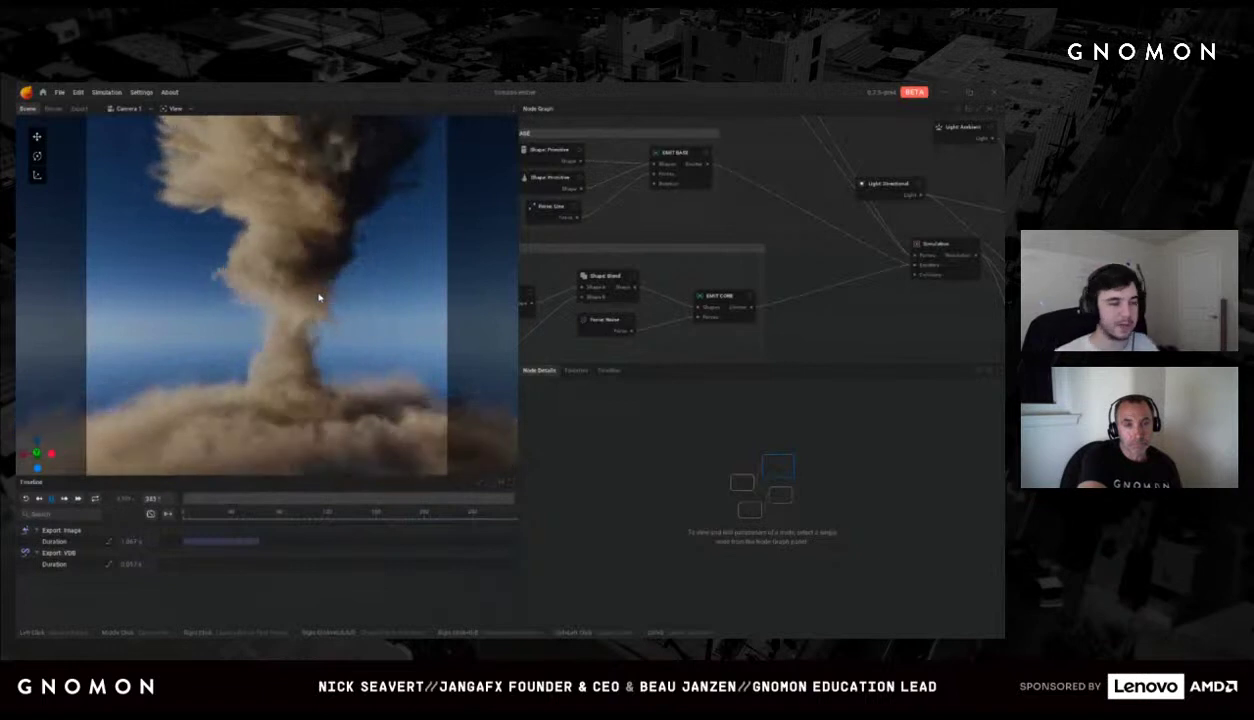
Step: Open the worm.ember project from the presets folder
{"action": "left_click", "coordinate": [59, 94]}
{"action": "left_click", "coordinate": [78, 122]}
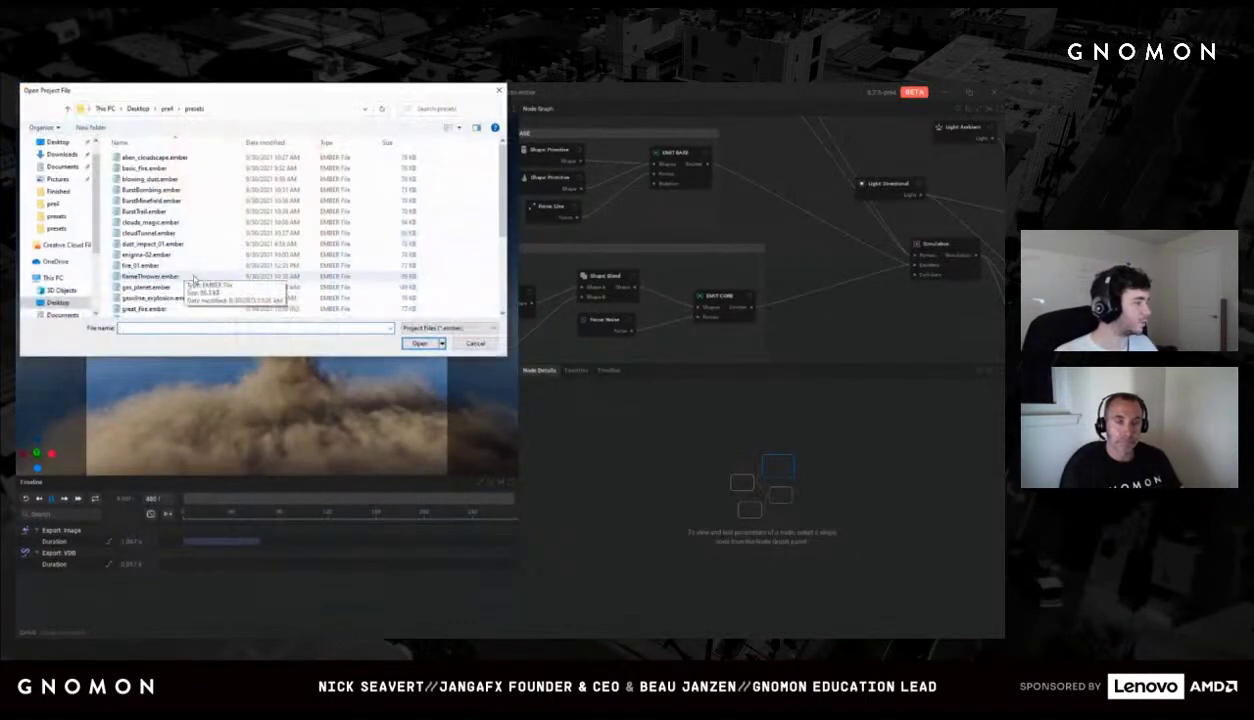
{"action": "scroll", "coordinate": [180, 295], "scroll_direction": "down", "scroll_amount": 4}
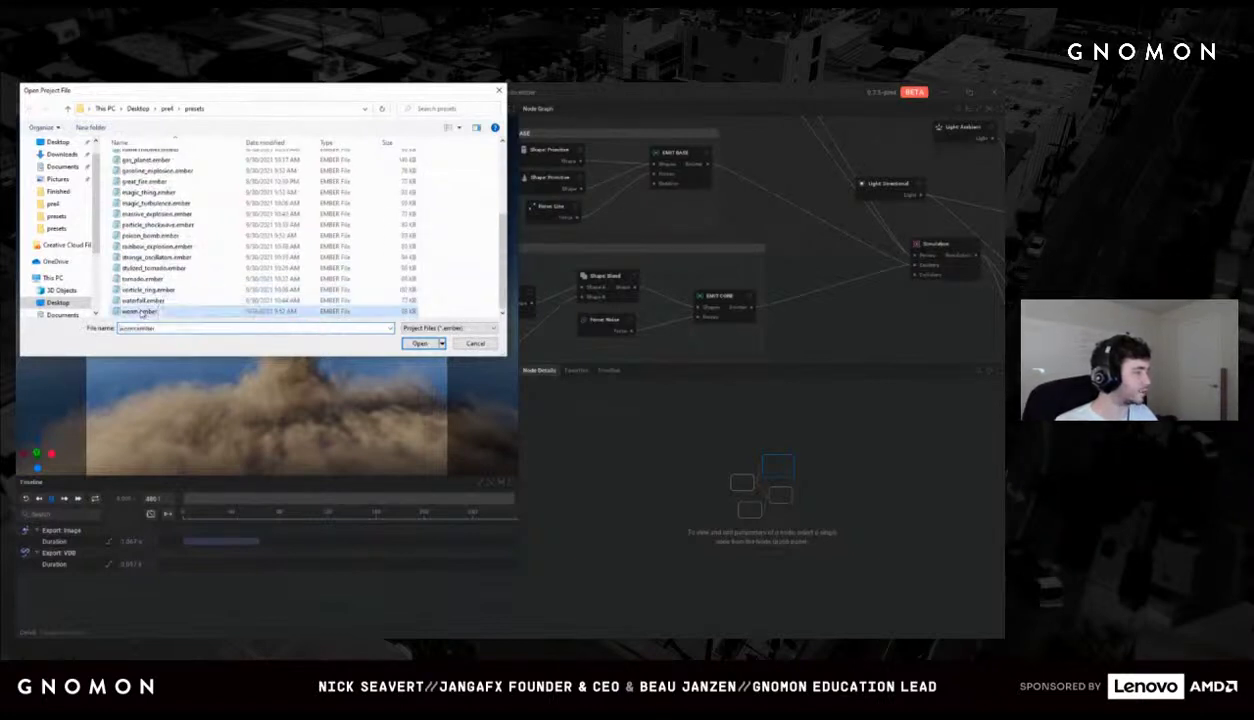
{"action": "double_click", "coordinate": [141, 312]}
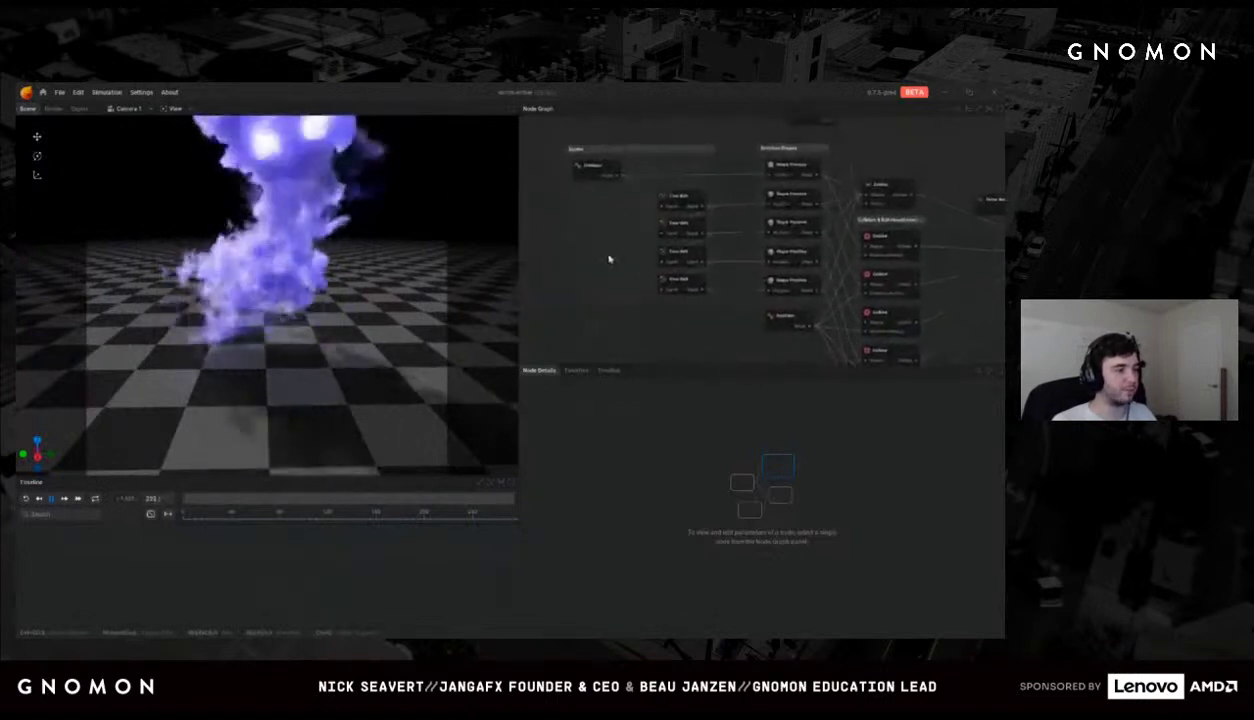
Step: Examine the worm's Oscillator and Time Shift nodes, including the waveform options available for the Oscillator's Waveform 3
{"action": "left_click", "coordinate": [594, 167]}
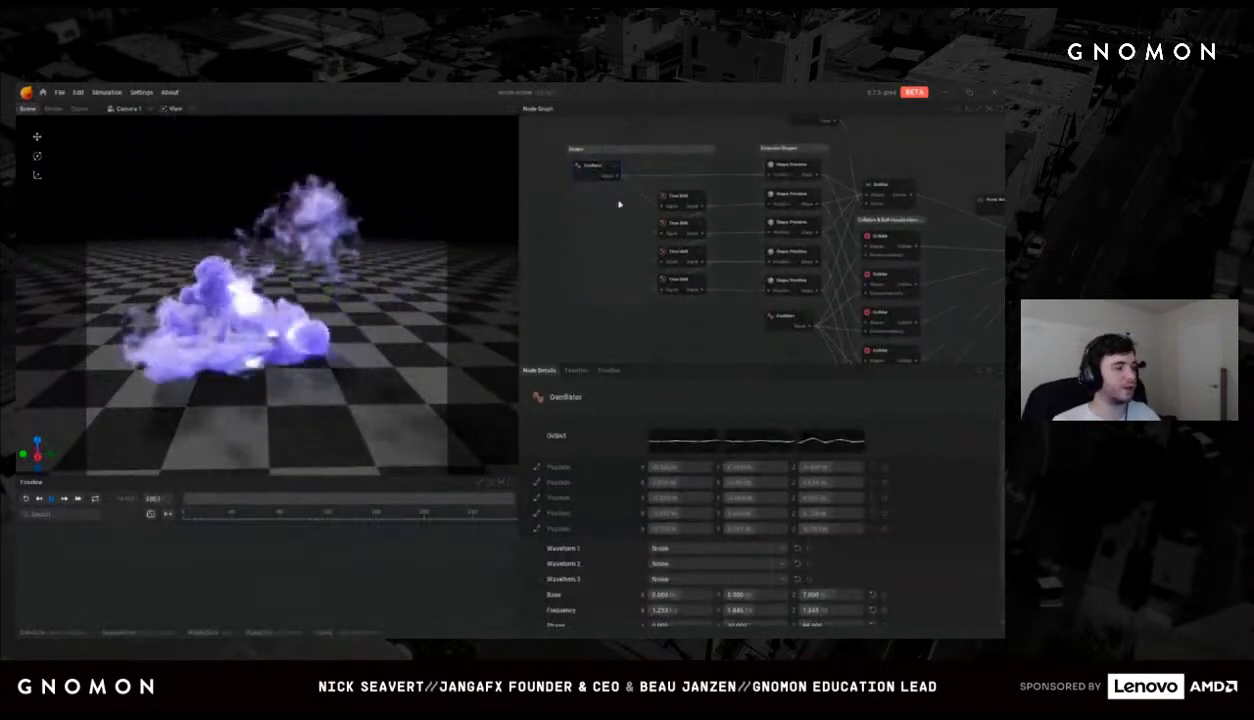
{"action": "left_click", "coordinate": [678, 199]}
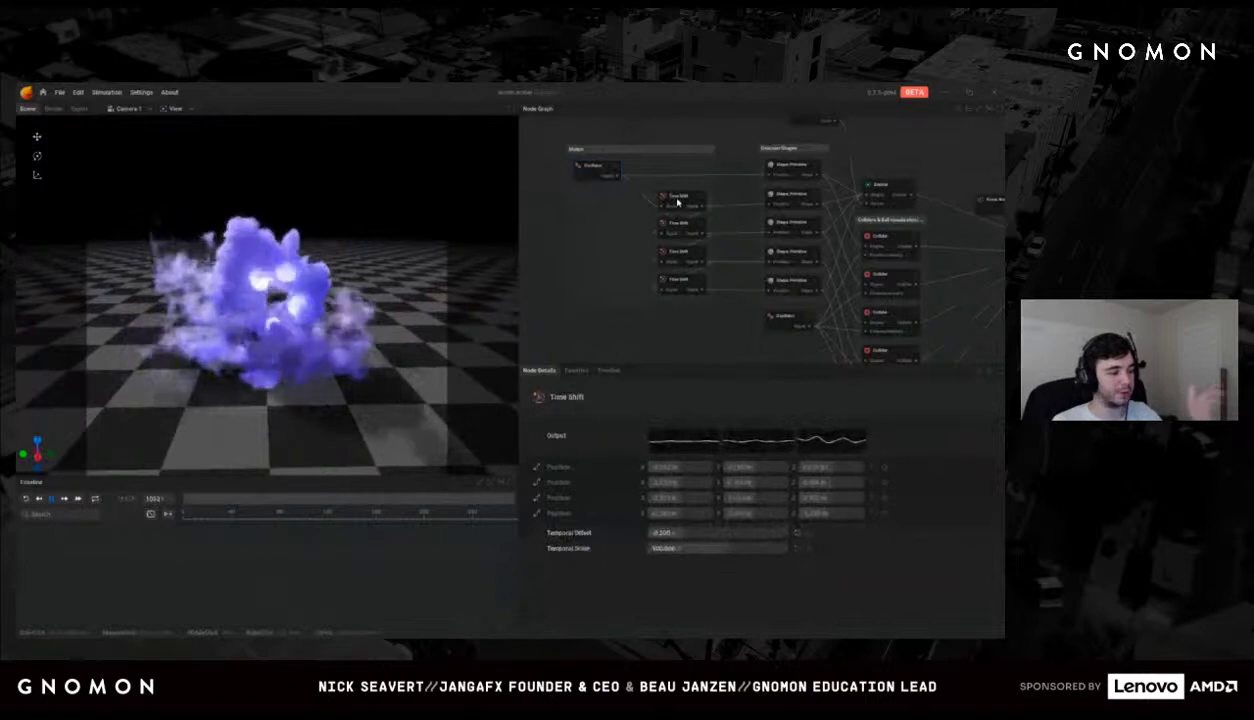
{"action": "left_click", "coordinate": [687, 266]}
{"action": "left_click", "coordinate": [680, 288]}
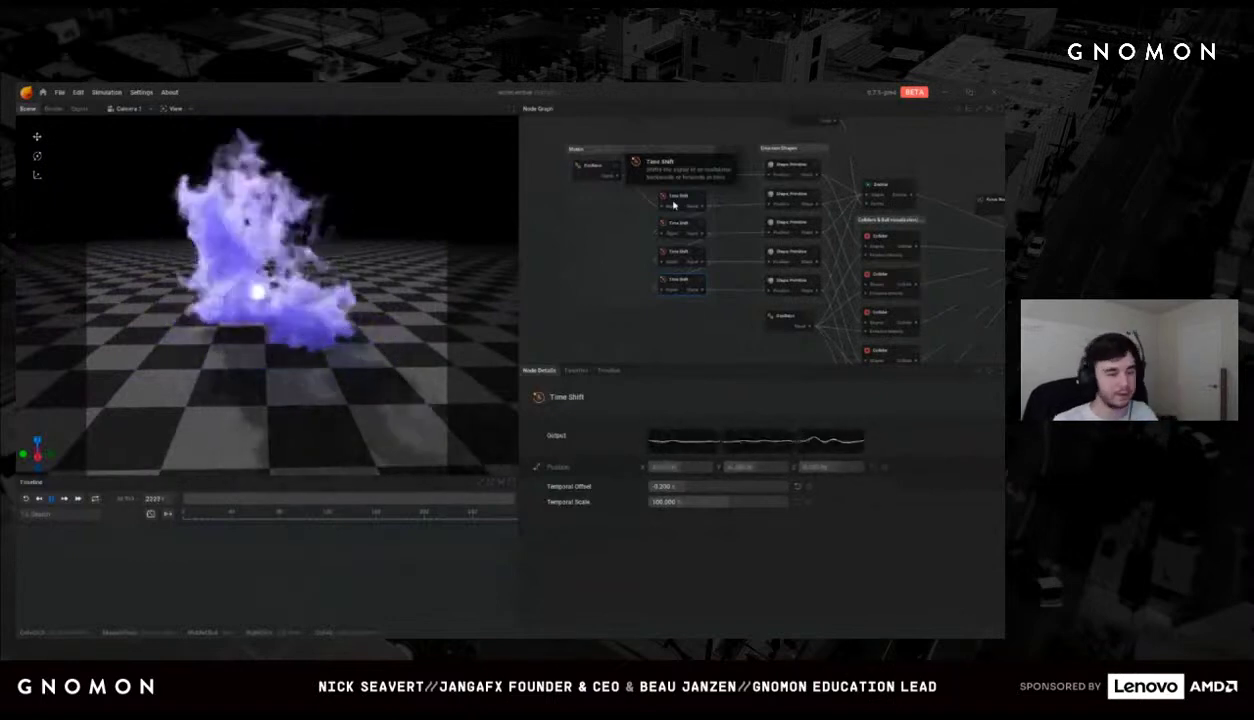
{"action": "left_click", "coordinate": [599, 177]}
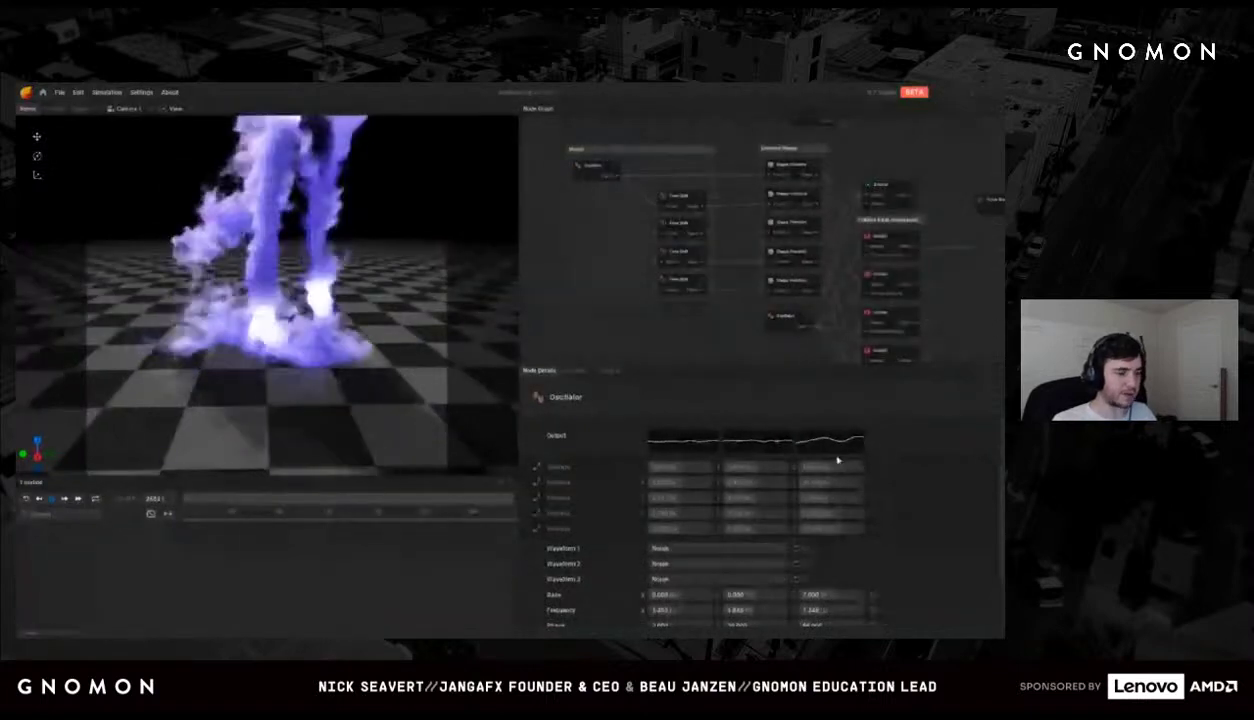
{"action": "scroll", "coordinate": [812, 530], "scroll_direction": "down", "scroll_amount": 2}
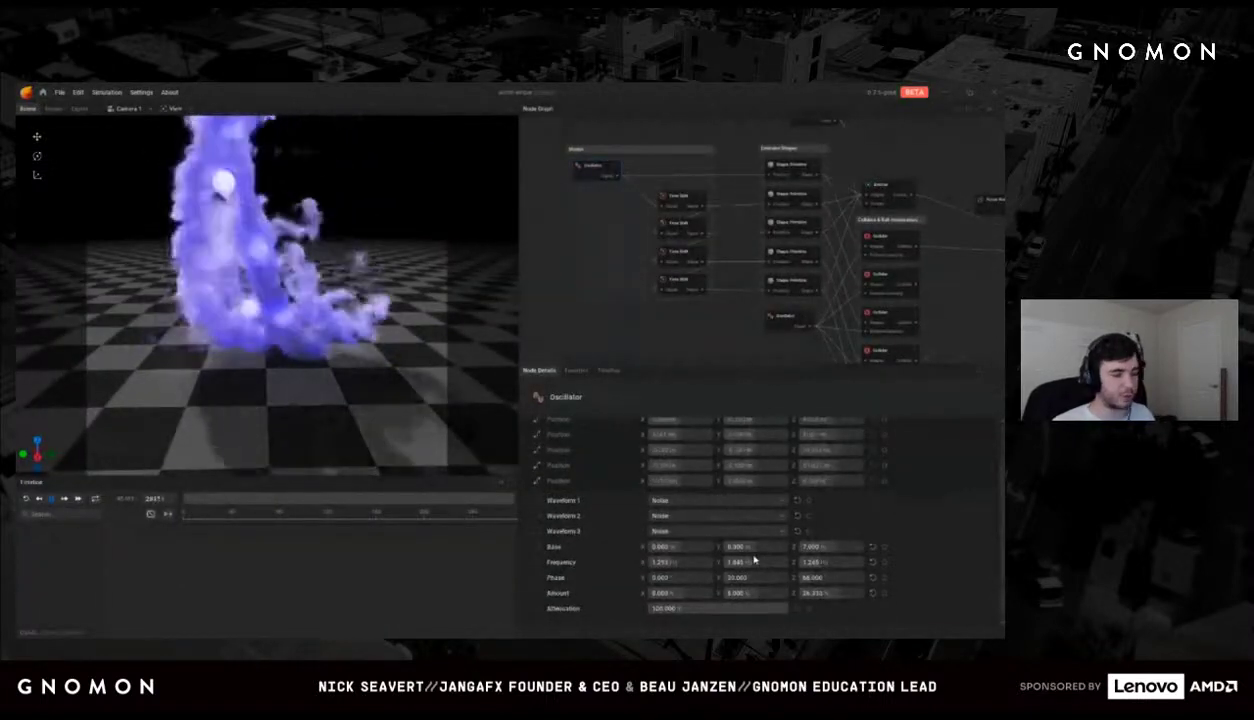
{"action": "left_click", "coordinate": [697, 532]}
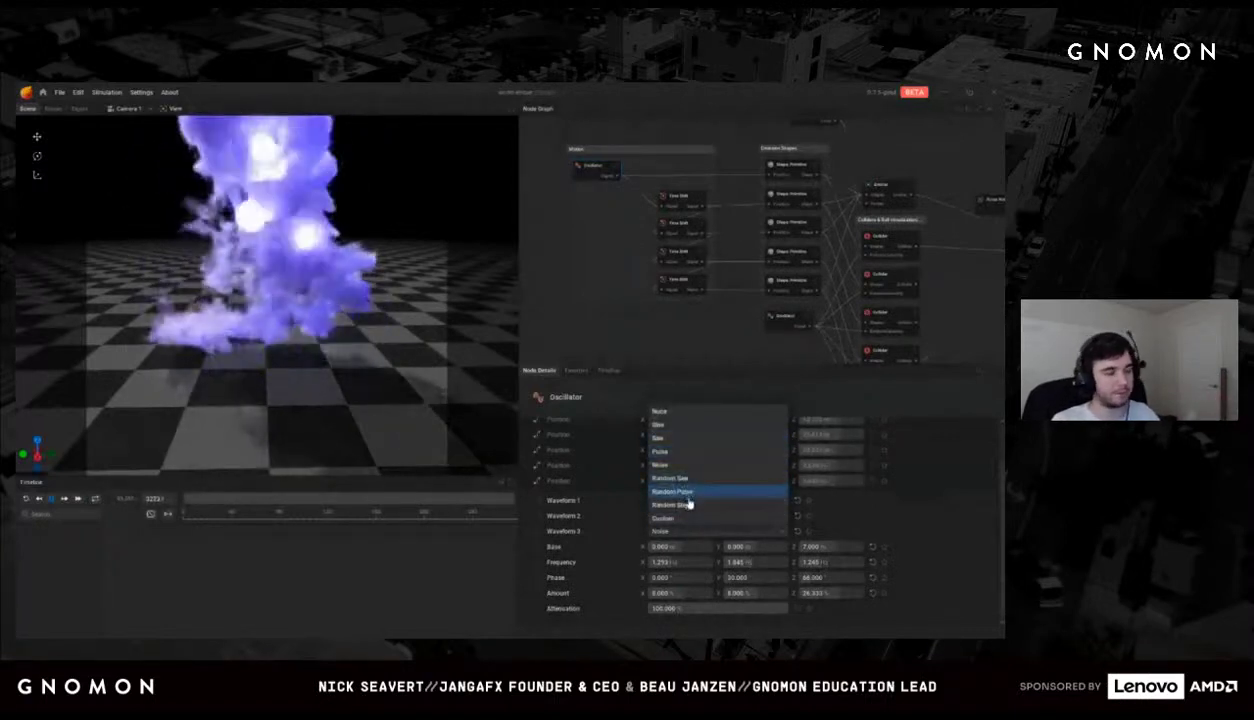
{"action": "left_click", "coordinate": [658, 318]}
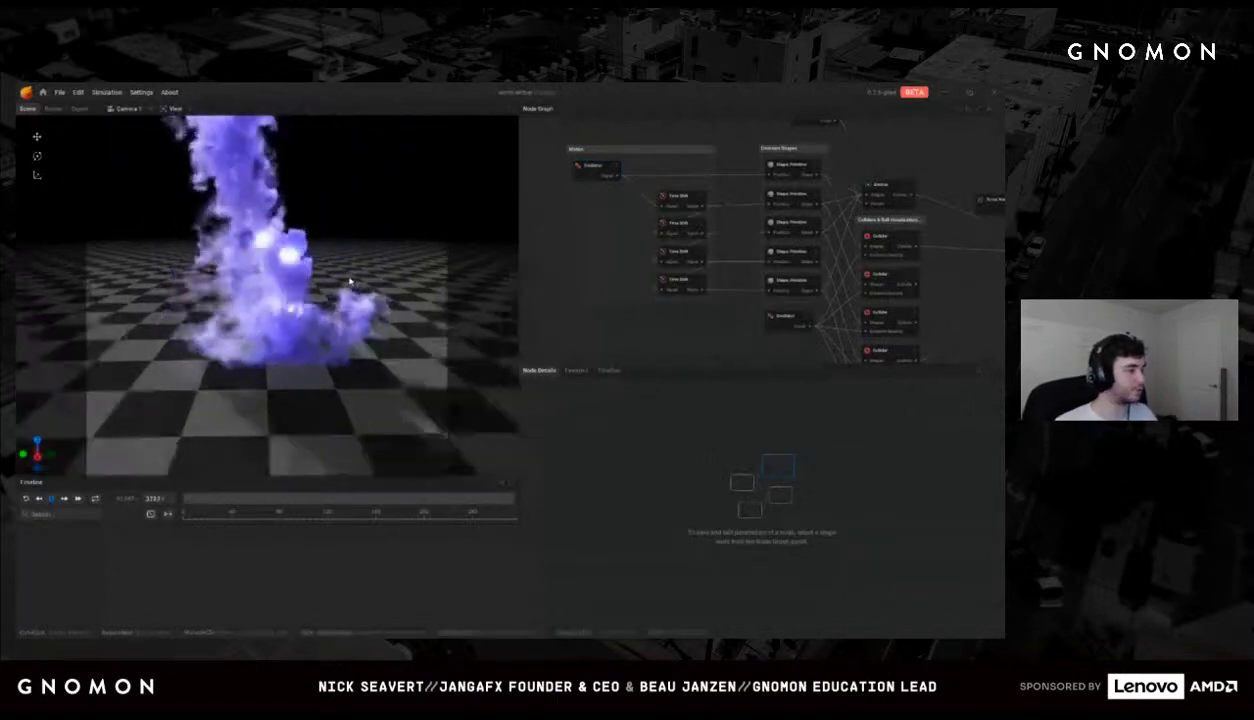
Step: Discard the changes to the worm project and open the gas_planet.ember preset
{"action": "left_click", "coordinate": [59, 92]}
{"action": "left_click", "coordinate": [82, 123]}
{"action": "left_click", "coordinate": [425, 396]}
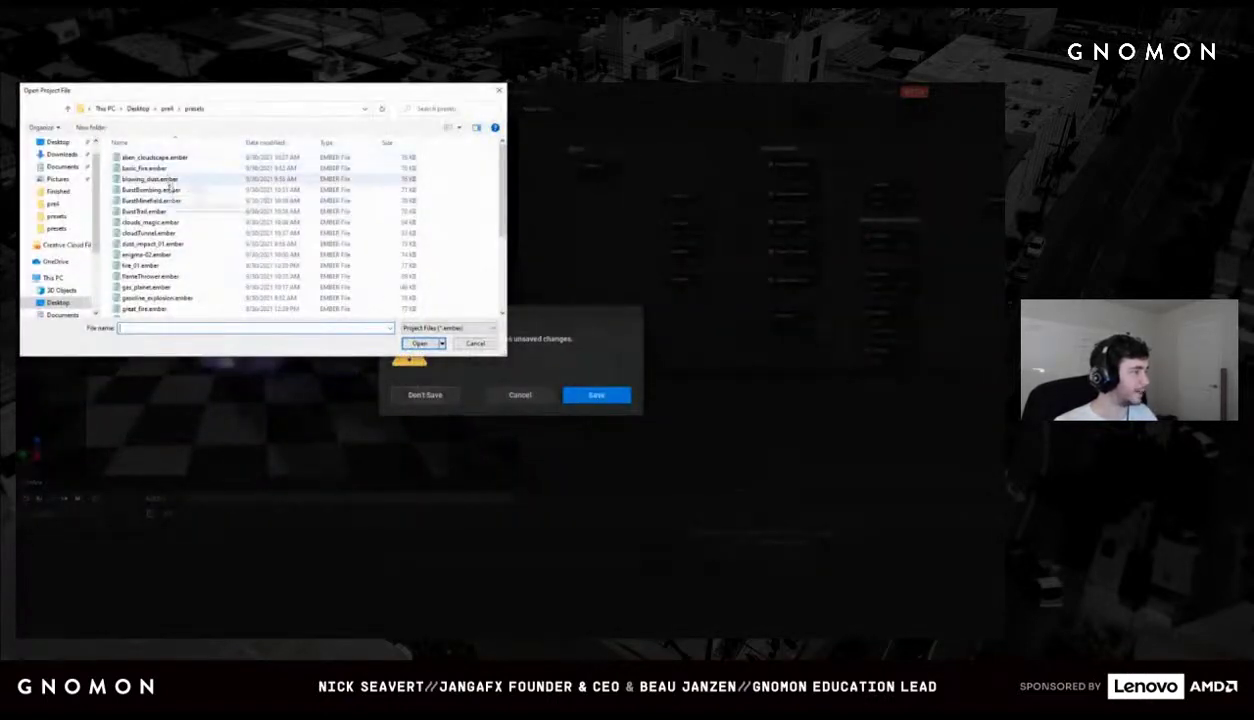
{"action": "scroll", "coordinate": [165, 200], "scroll_direction": "down", "scroll_amount": 2}
{"action": "left_click", "coordinate": [148, 235]}
{"action": "double_click", "coordinate": [146, 224]}
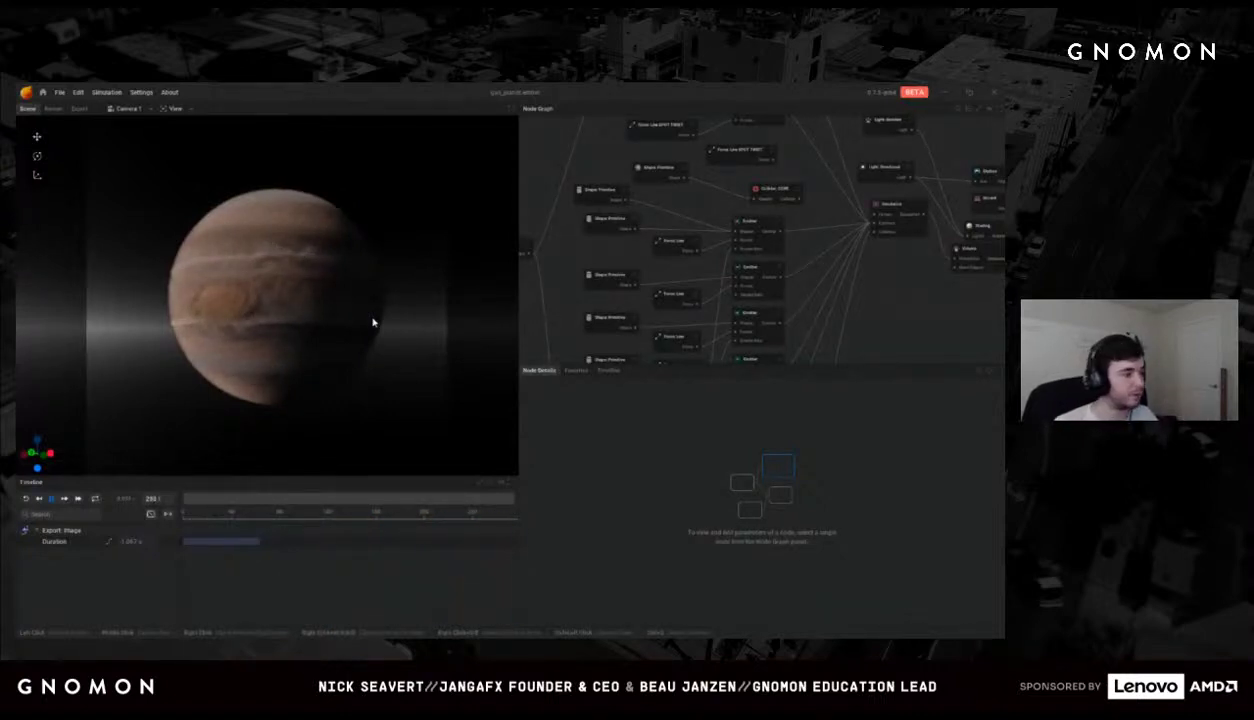
Step: Set the gas planet Simulation node's upscaling to X2
{"action": "middle_click_drag", "start_coordinate": [549, 274], "coordinate": [645, 193]}
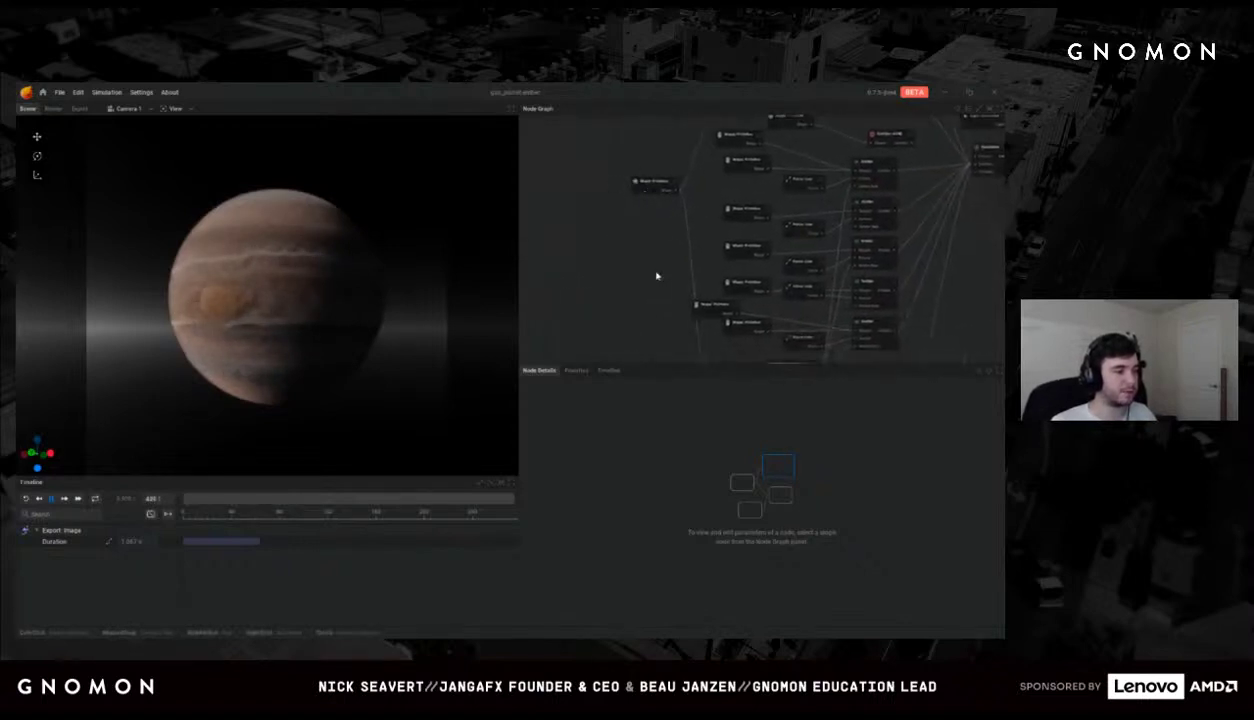
{"action": "middle_click_drag", "start_coordinate": [656, 276], "coordinate": [638, 218]}
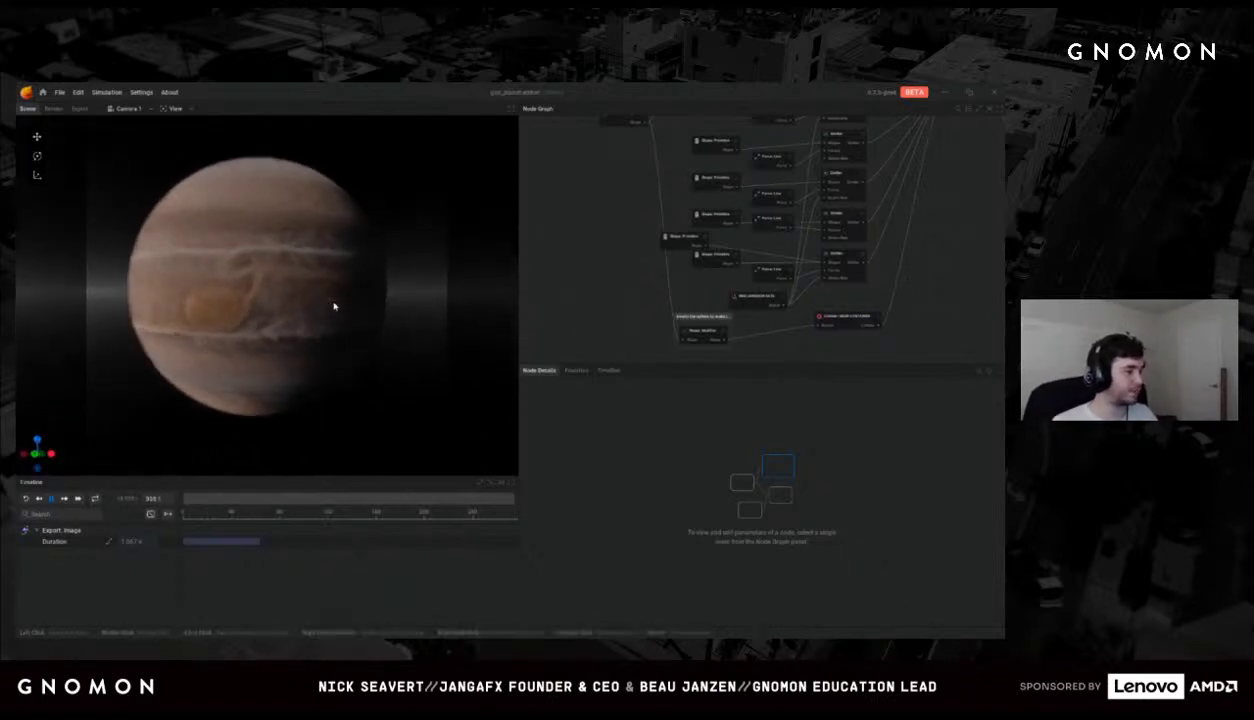
{"action": "middle_click_drag", "start_coordinate": [733, 224], "coordinate": [693, 262]}
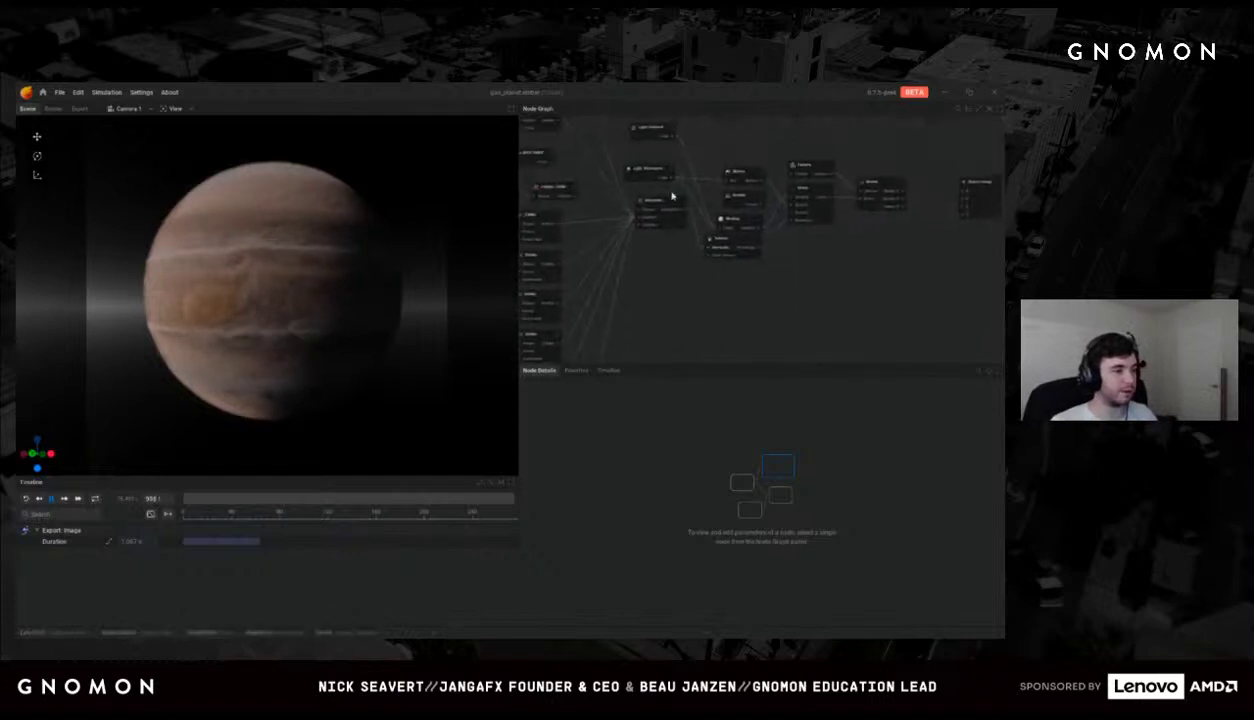
{"action": "left_click", "coordinate": [655, 205]}
{"action": "left_click", "coordinate": [680, 506]}
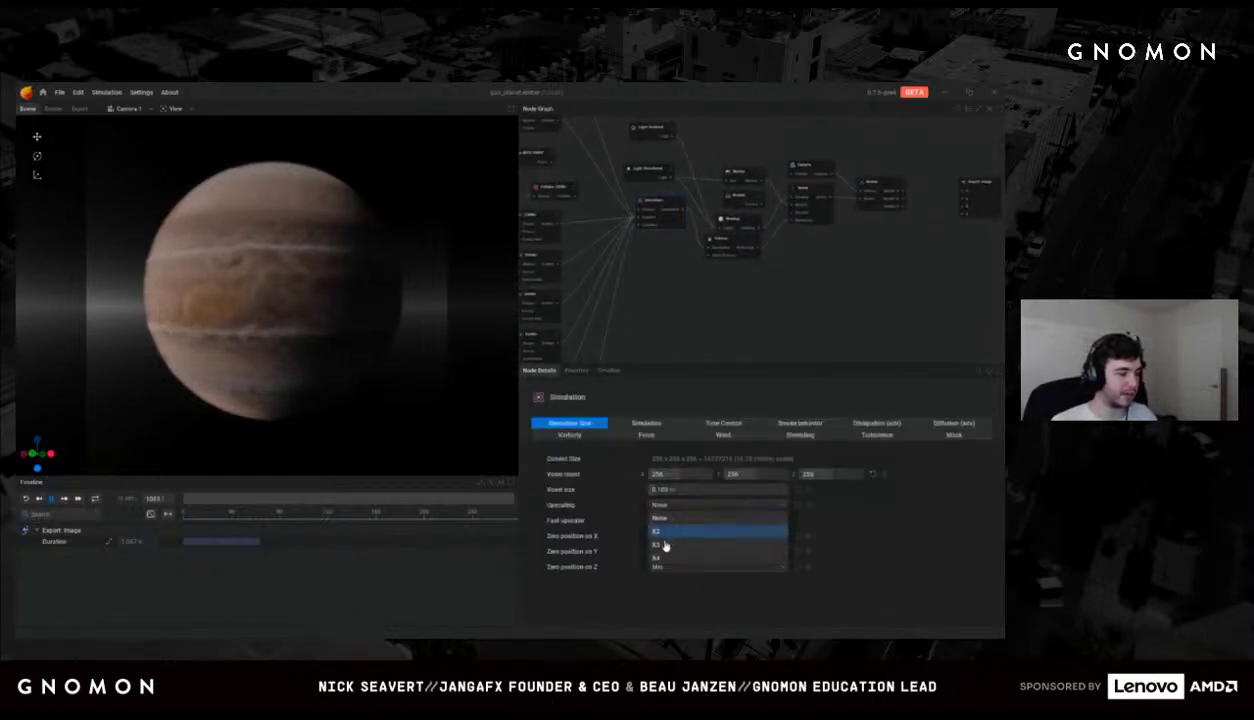
{"action": "left_click", "coordinate": [665, 533]}
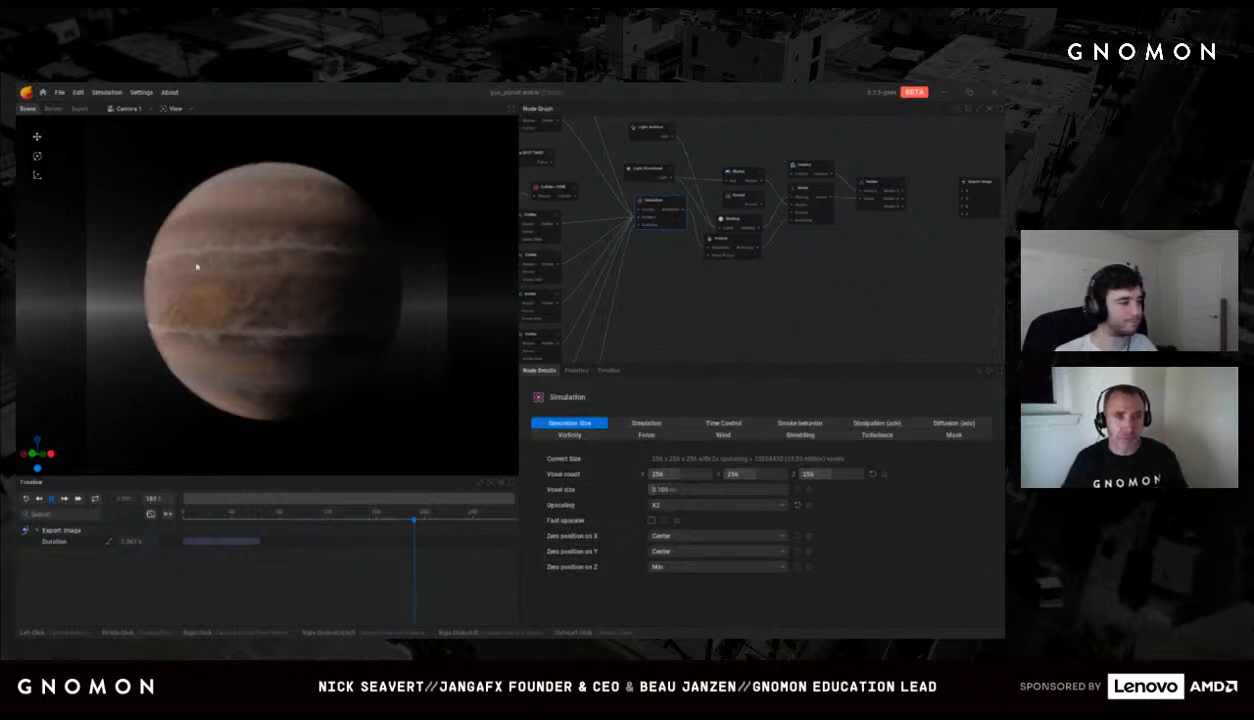
Step: Return the gas planet's upscaling to None, apply the new resolution, and glance at the node's general simulation settings
{"action": "left_click", "coordinate": [675, 506]}
{"action": "left_click", "coordinate": [671, 518]}
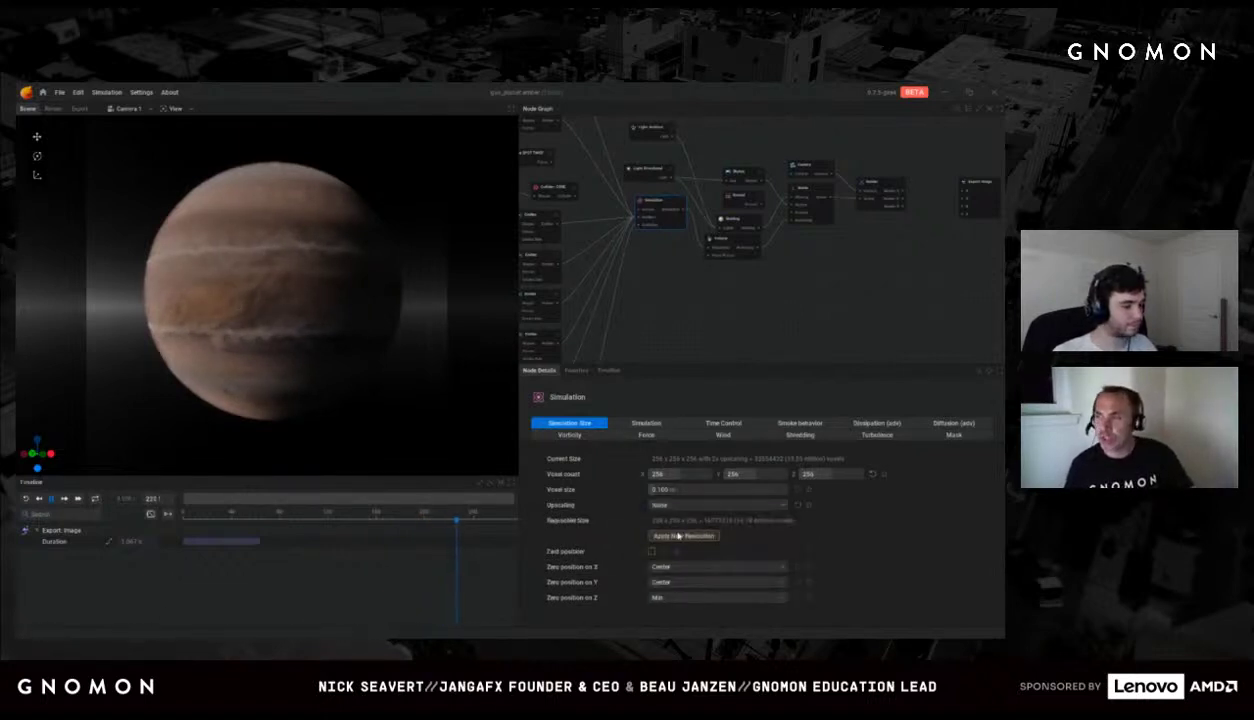
{"action": "left_click", "coordinate": [677, 536]}
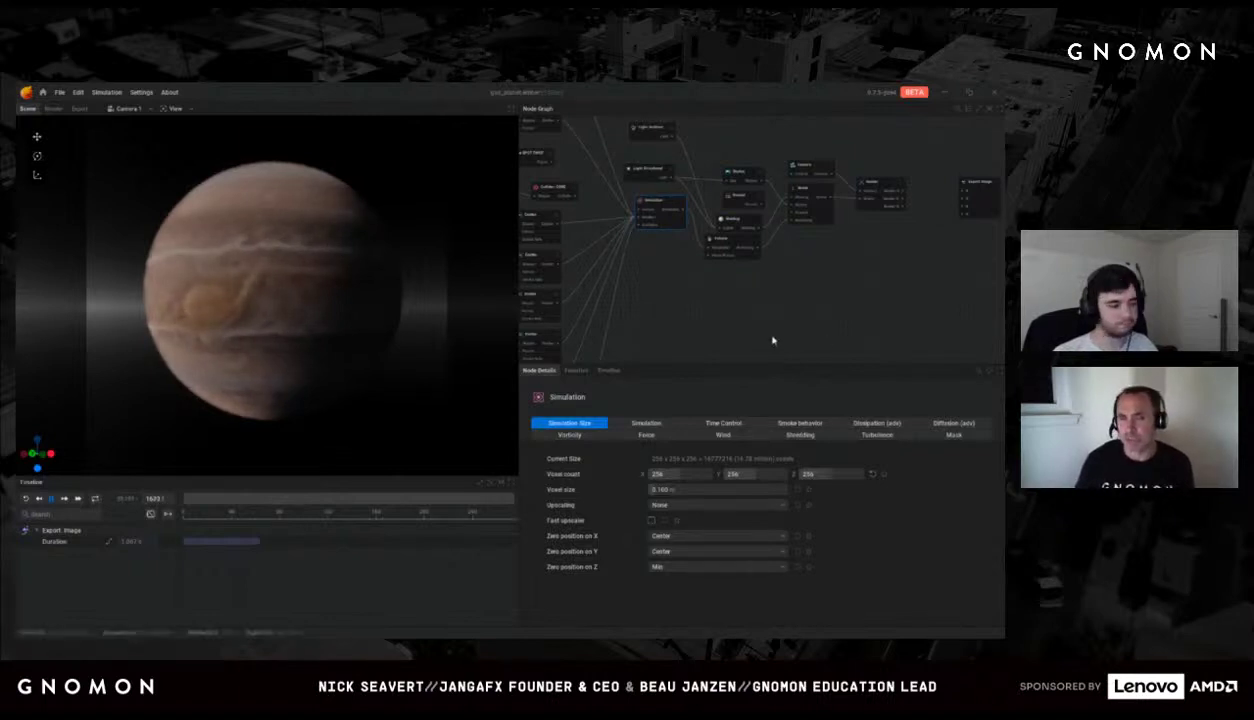
{"action": "left_click", "coordinate": [652, 421]}
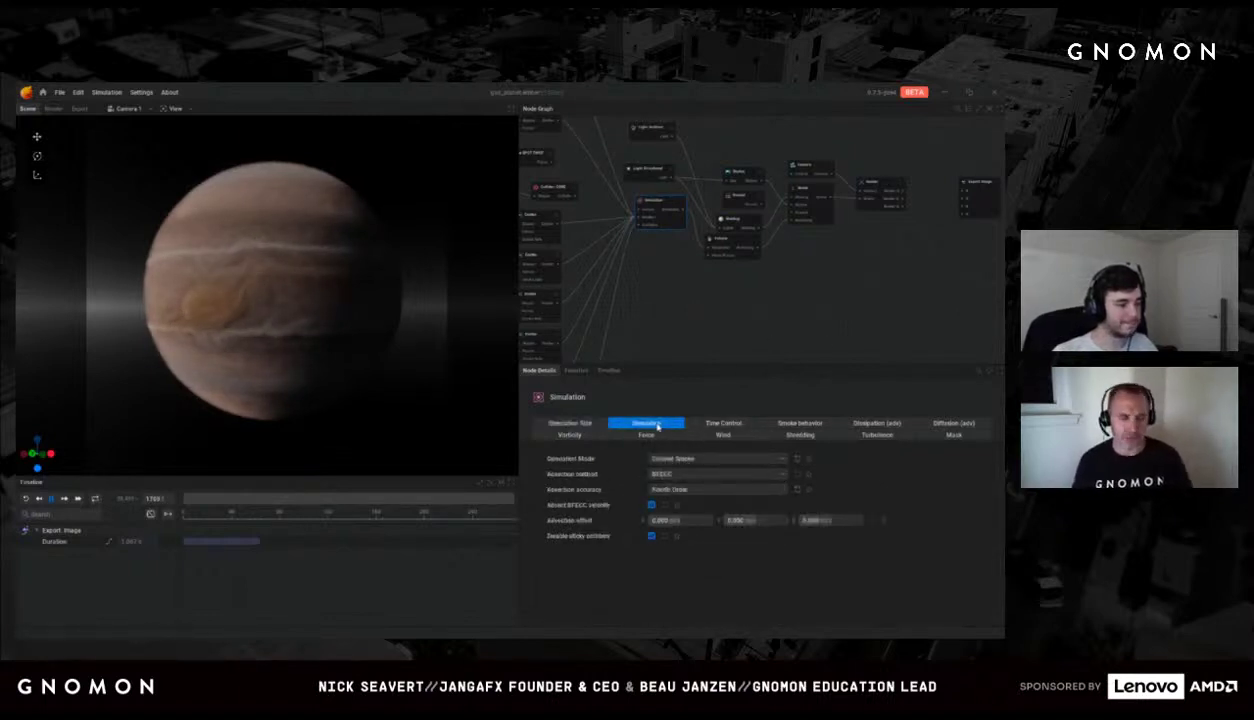
{"action": "left_click", "coordinate": [566, 421]}
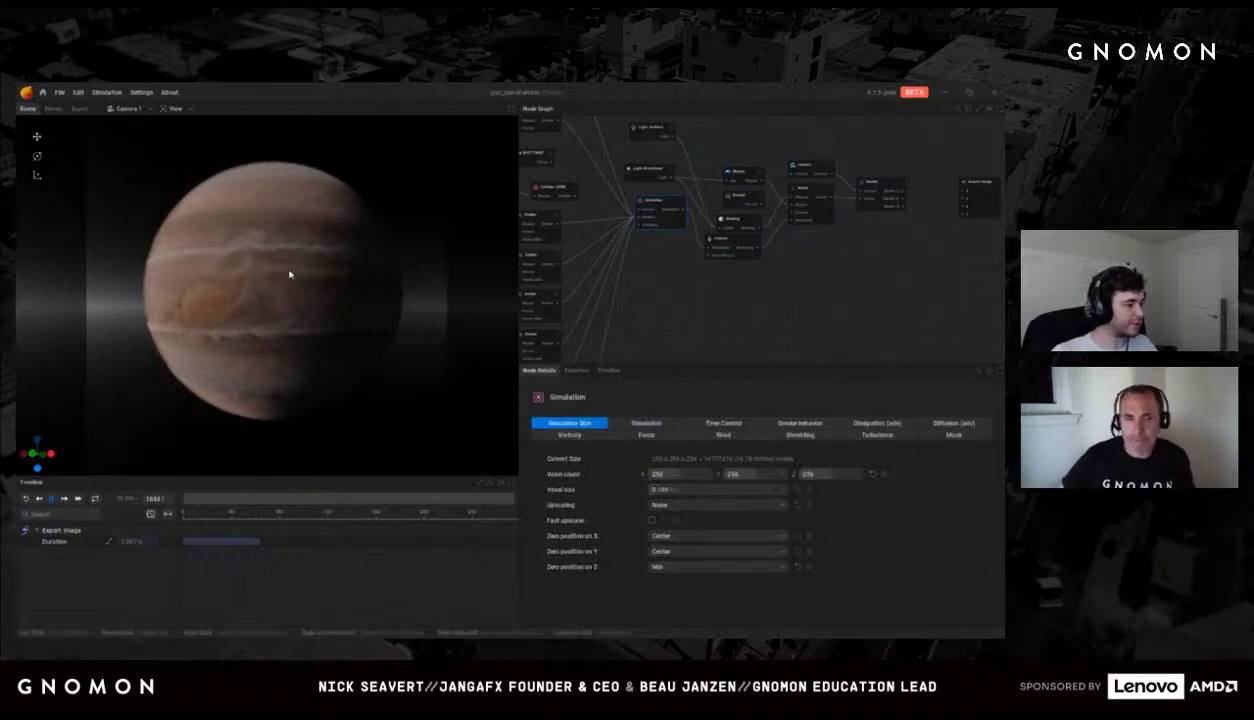
Step: Discard the changes to the gas planet project and open the massive_explosion.ember preset
{"action": "left_click", "coordinate": [60, 92]}
{"action": "left_click", "coordinate": [75, 124]}
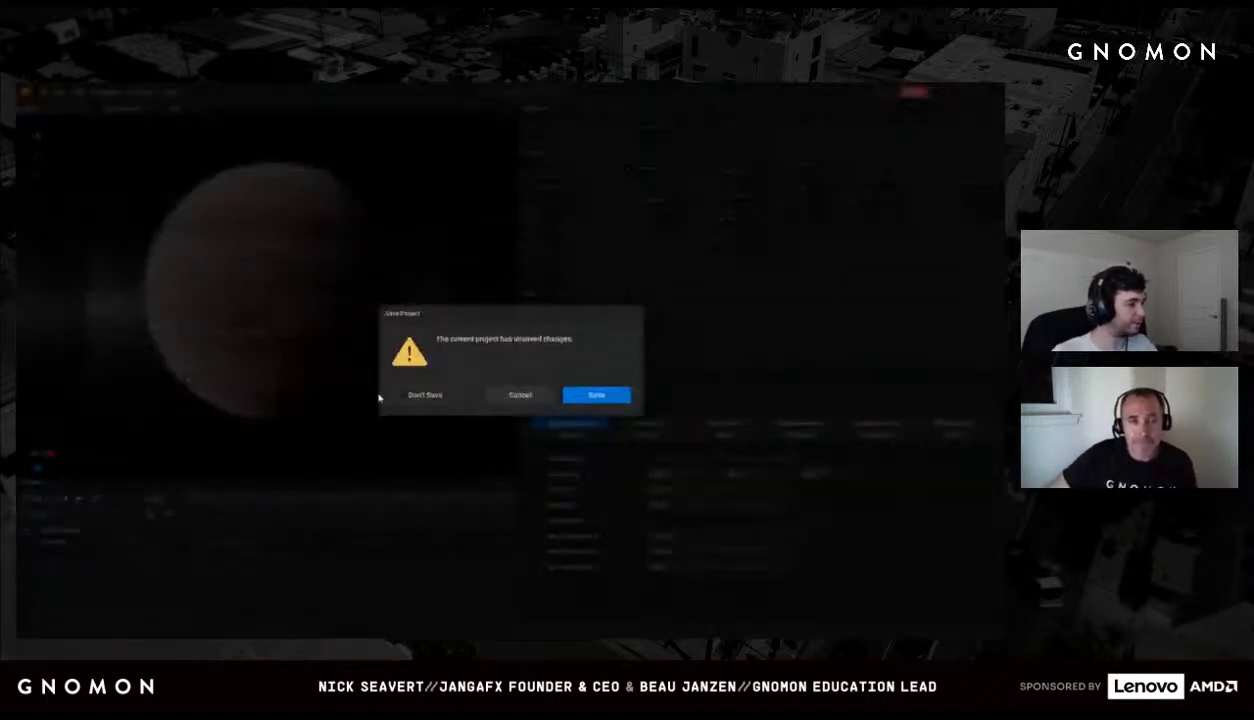
{"action": "left_click", "coordinate": [425, 395]}
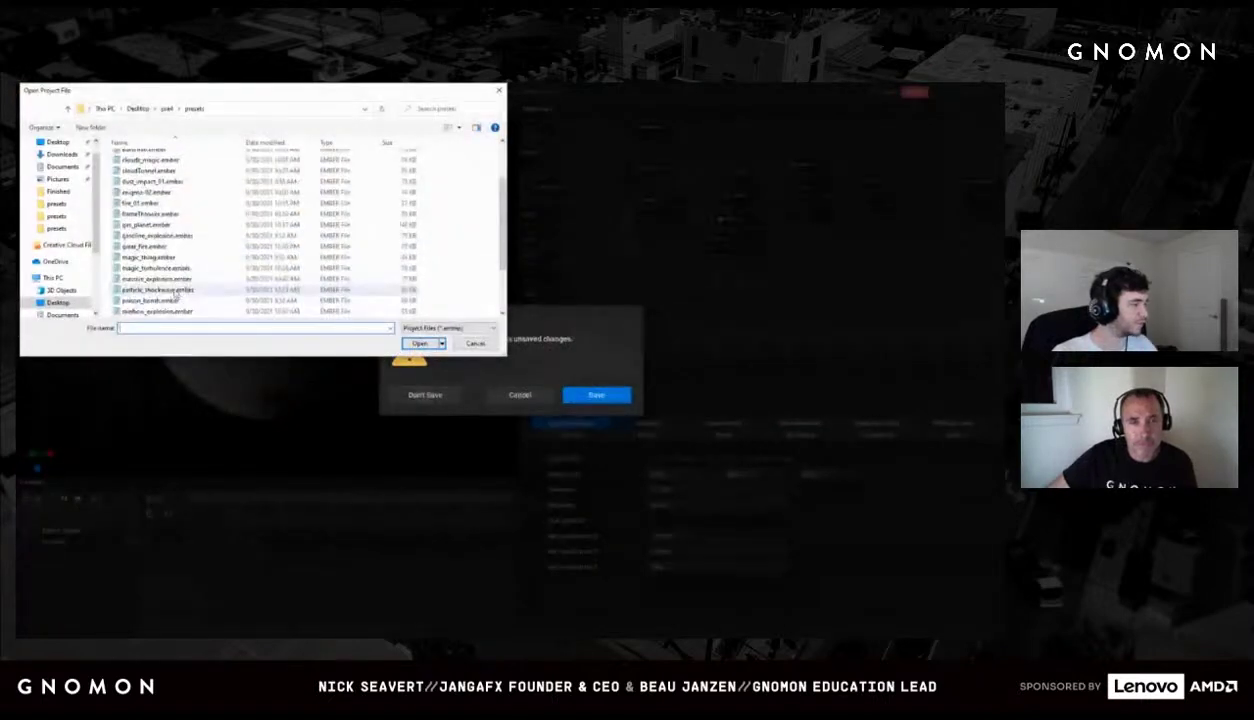
{"action": "double_click", "coordinate": [181, 291]}
Step: Set the explosion's Simulation node upscaling to X2 and apply the new resolution
{"action": "left_click", "coordinate": [697, 252]}
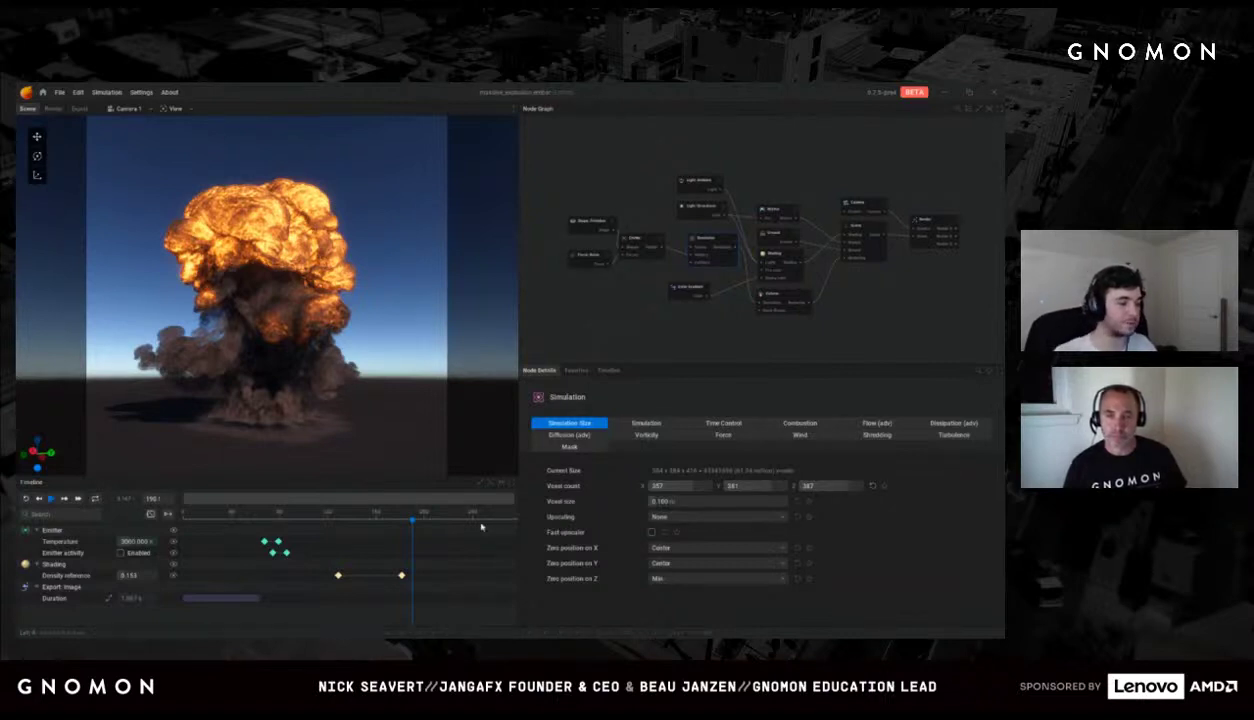
{"action": "left_click", "coordinate": [708, 517]}
{"action": "left_click", "coordinate": [670, 540]}
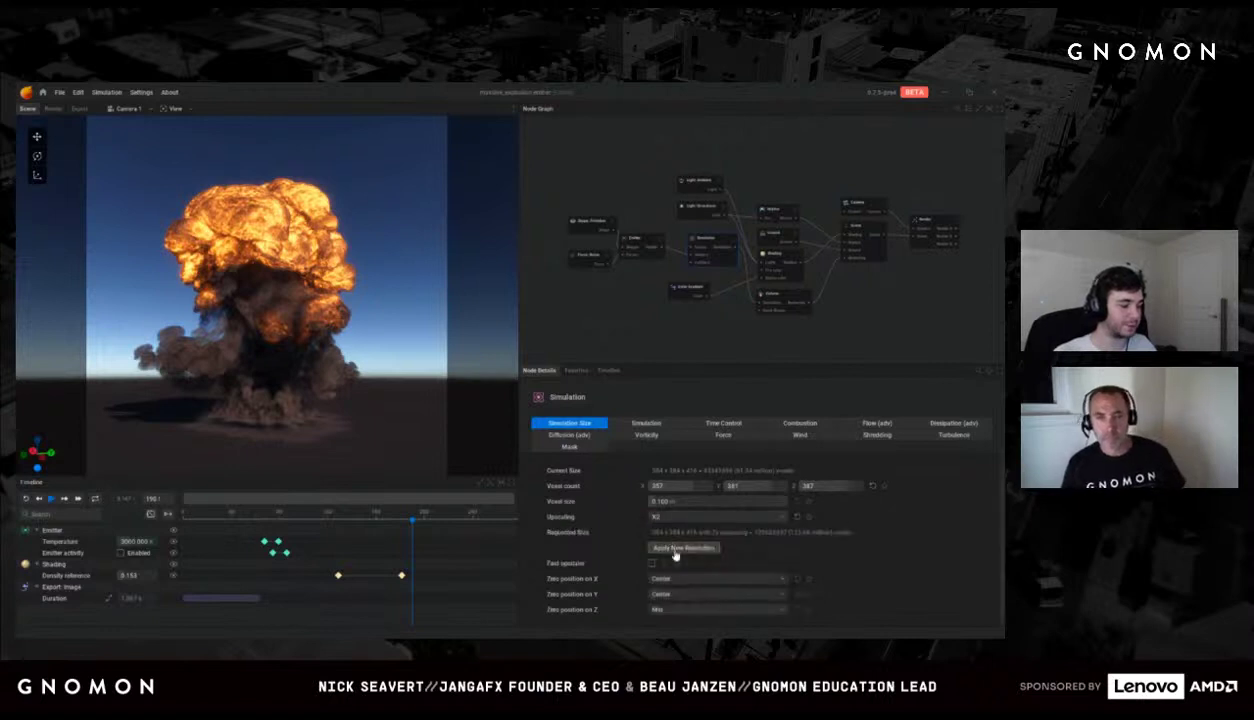
{"action": "left_click", "coordinate": [676, 550]}
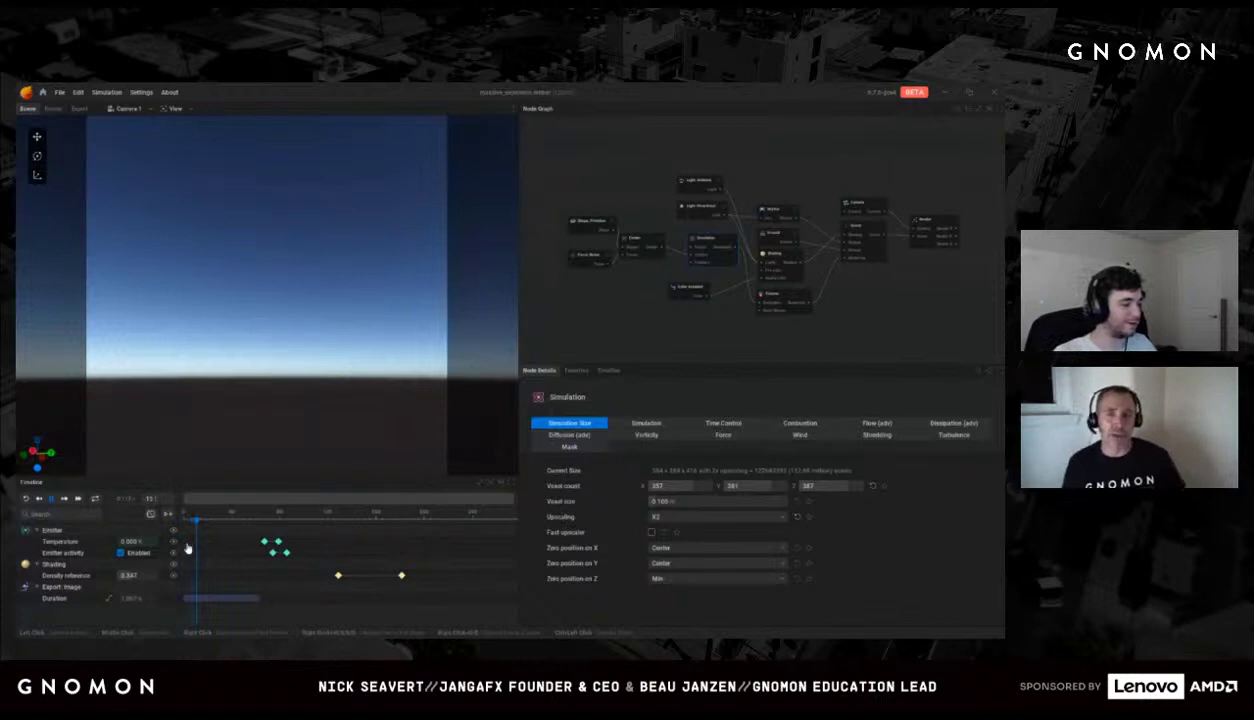
Step: Return the explosion's upscaling to None and apply the new resolution
{"action": "left_click", "coordinate": [661, 517]}
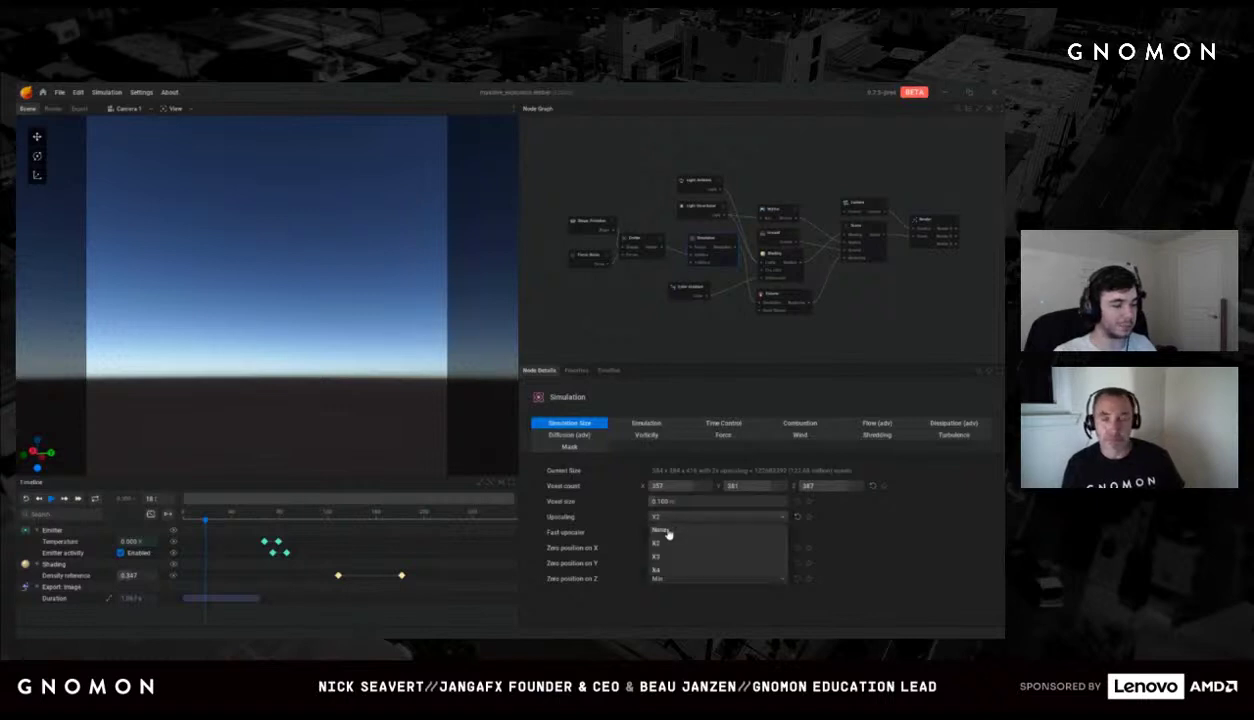
{"action": "left_click", "coordinate": [666, 531]}
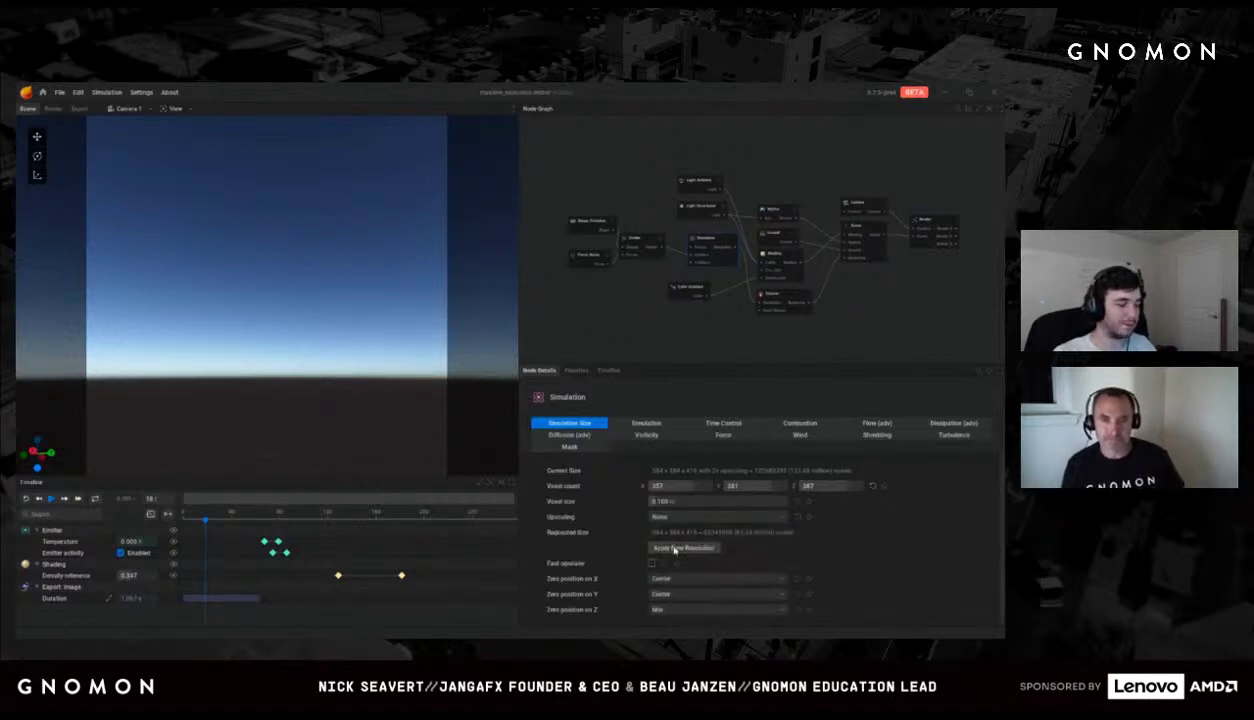
{"action": "left_click", "coordinate": [675, 549]}
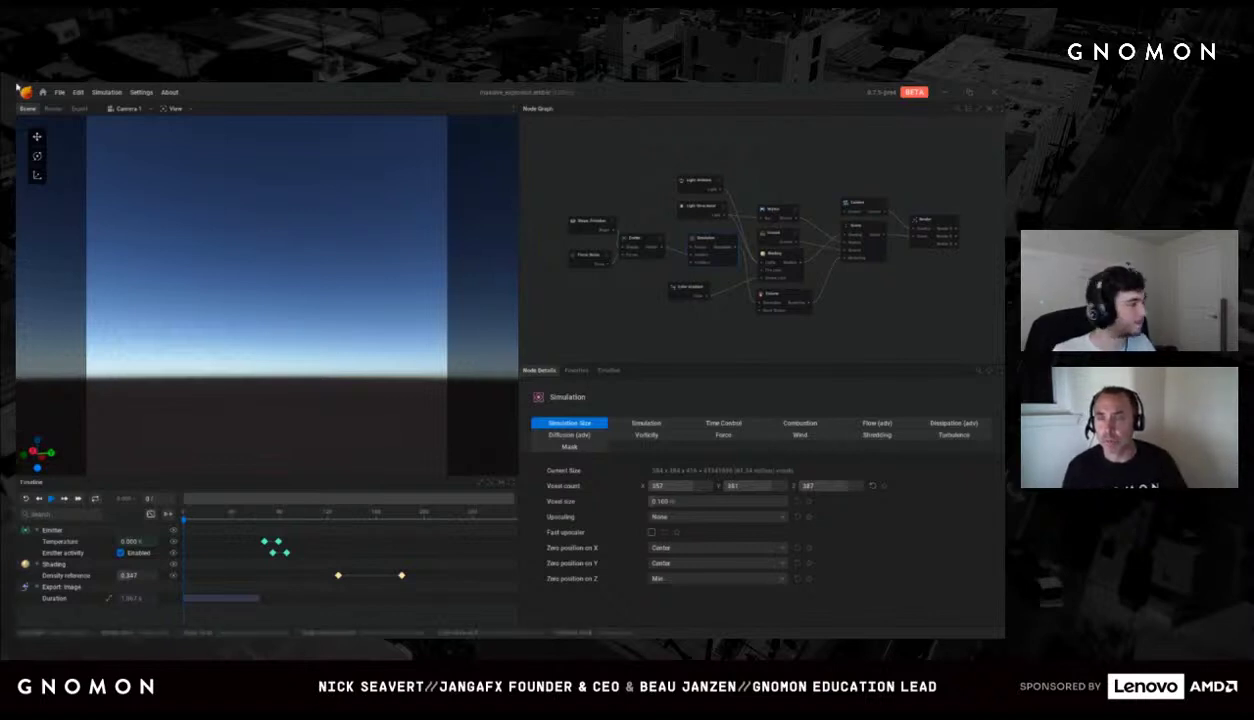
Step: Open the flameThrower.ember preset without saving the explosion project, and view the flames from another angle
{"action": "left_click", "coordinate": [59, 92]}
{"action": "left_click", "coordinate": [66, 122]}
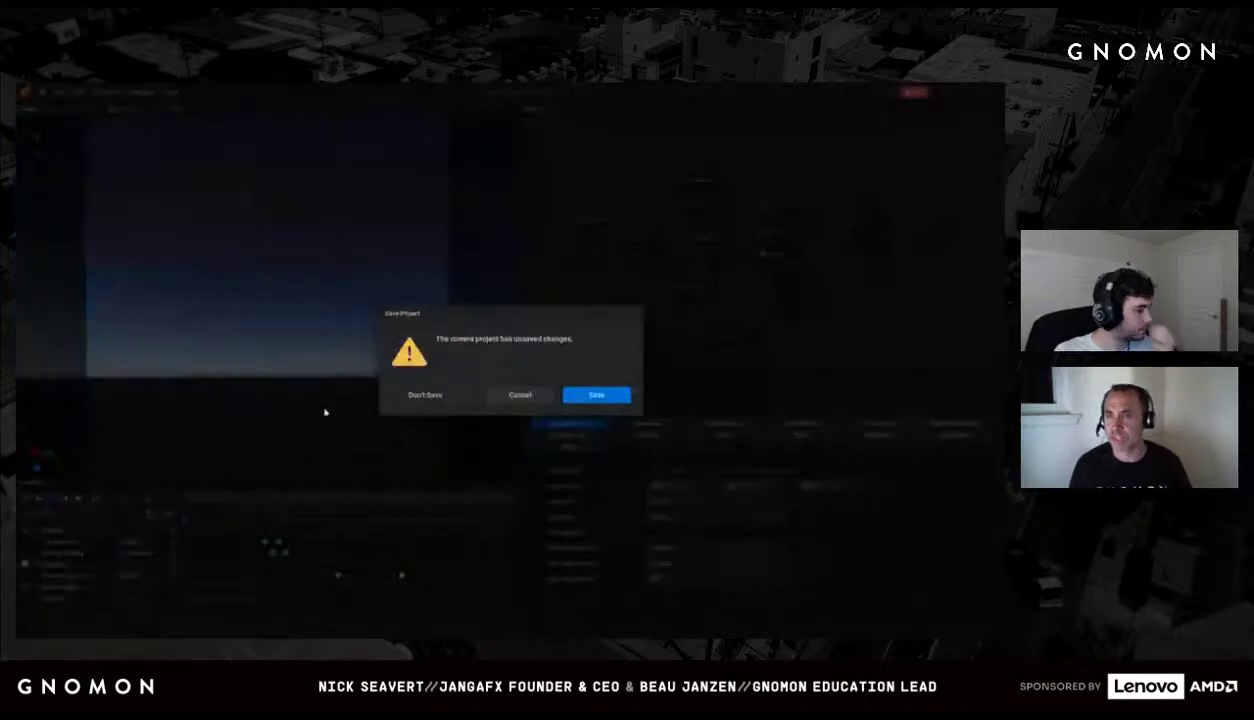
{"action": "left_click", "coordinate": [410, 396]}
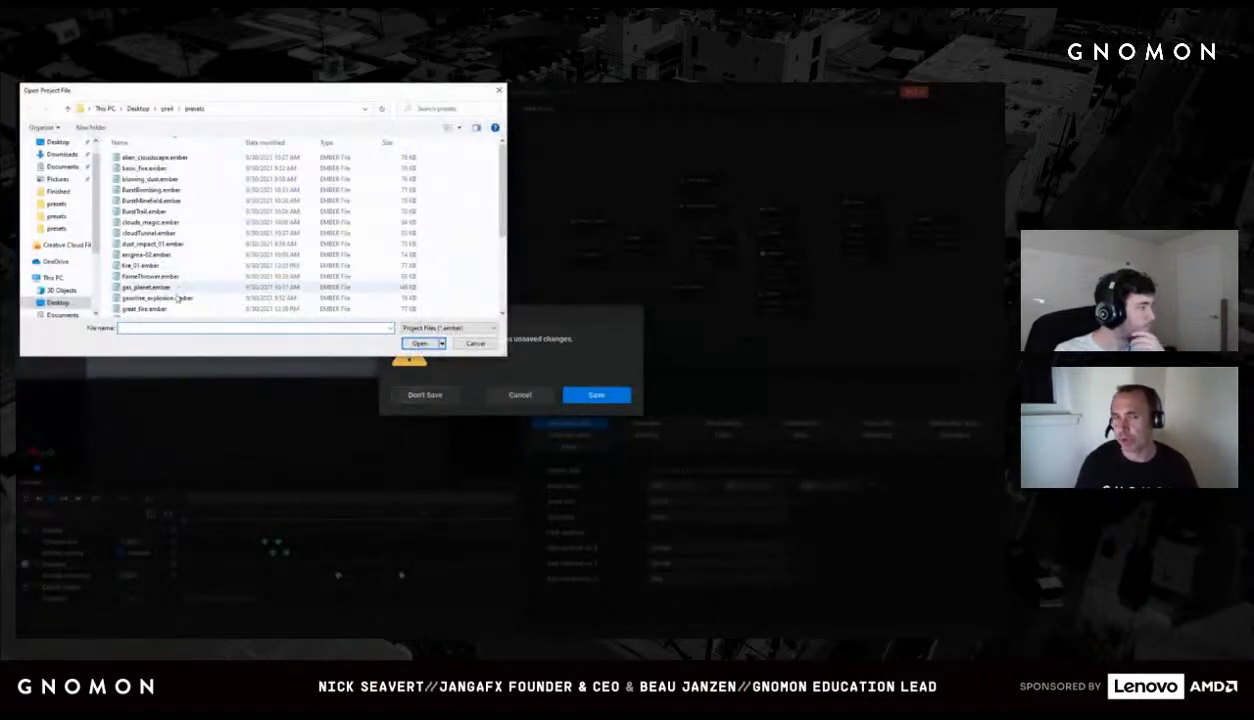
{"action": "double_click", "coordinate": [150, 276]}
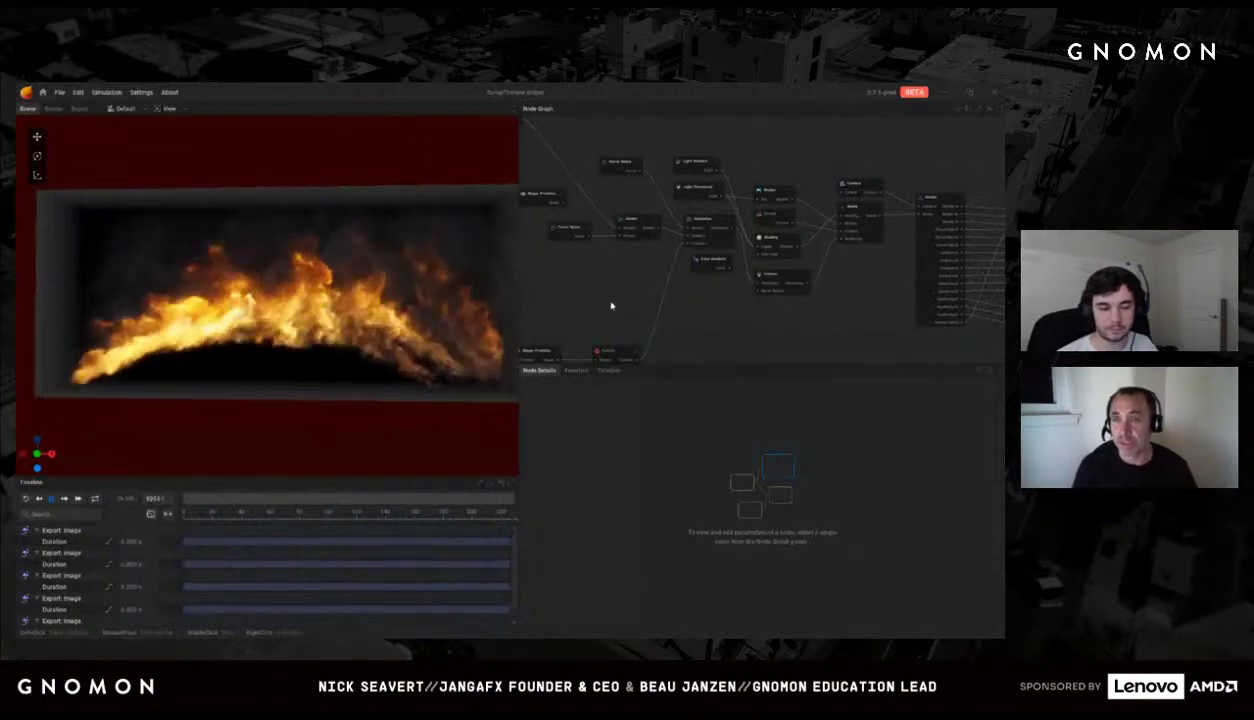
{"action": "left_click_drag", "start_coordinate": [248, 344], "coordinate": [321, 338]}
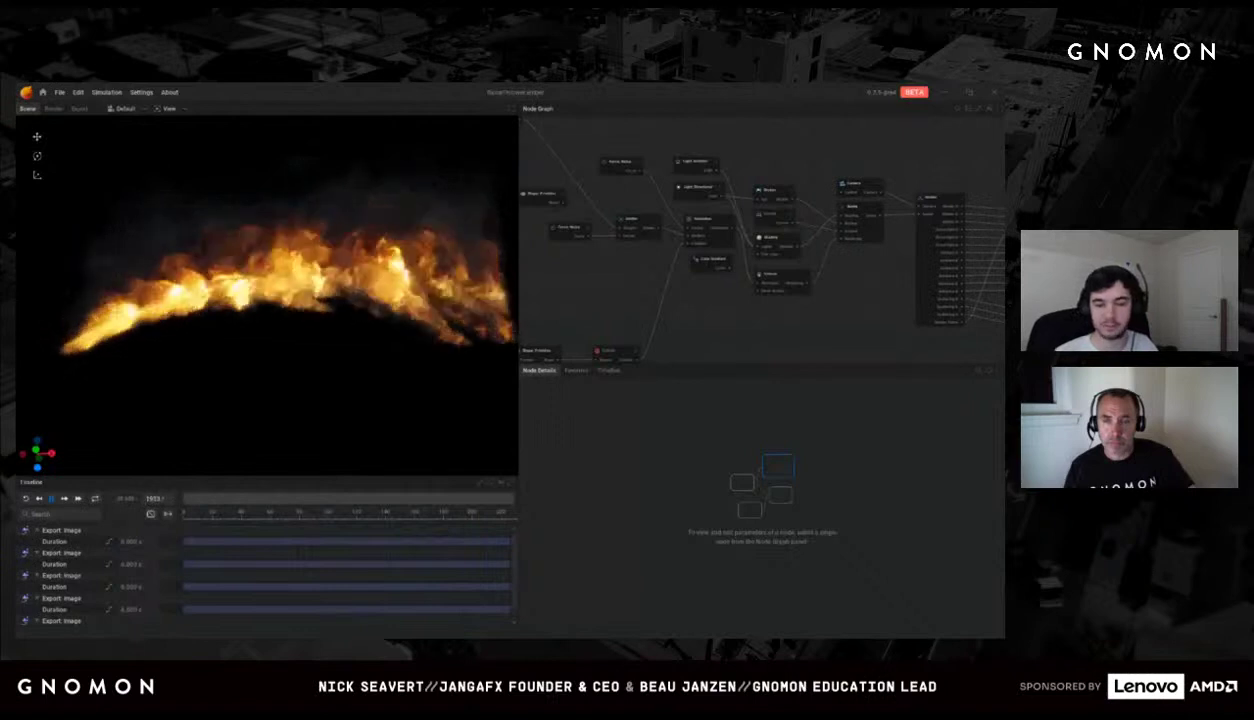
Step: Open the fire_01.ember project from the presets folder
{"action": "left_click", "coordinate": [60, 92]}
{"action": "left_click", "coordinate": [76, 122]}
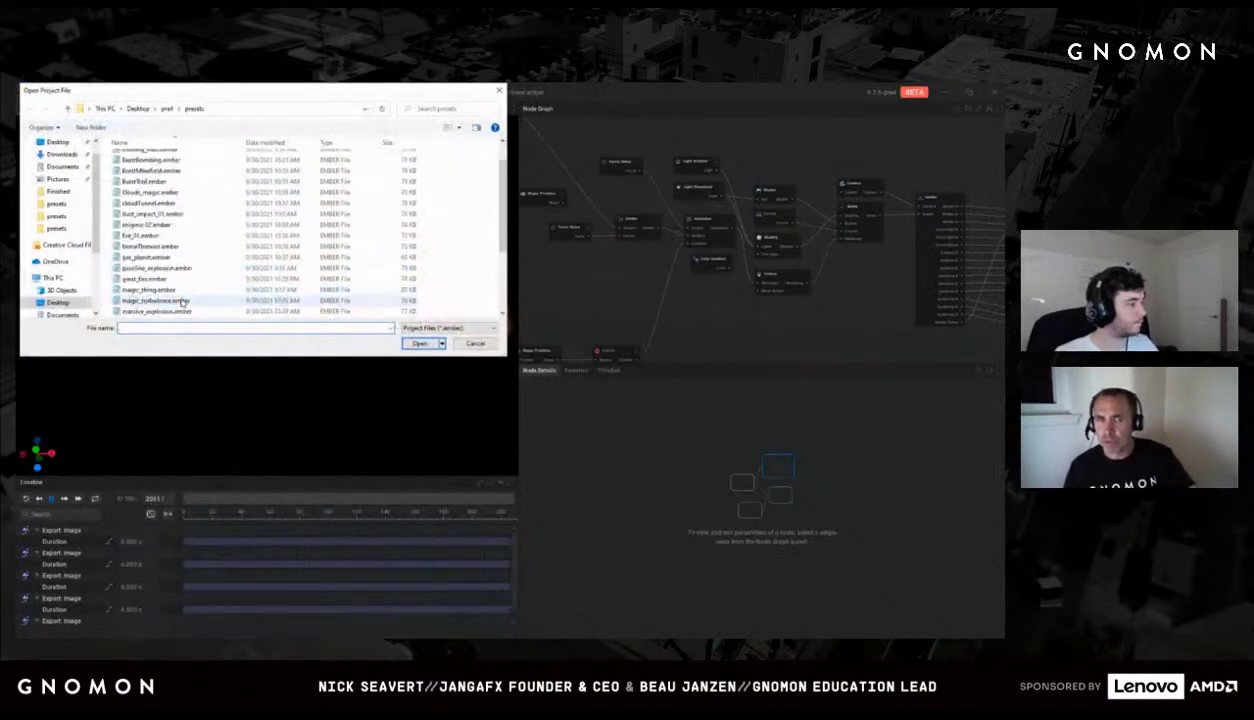
{"action": "double_click", "coordinate": [160, 236]}
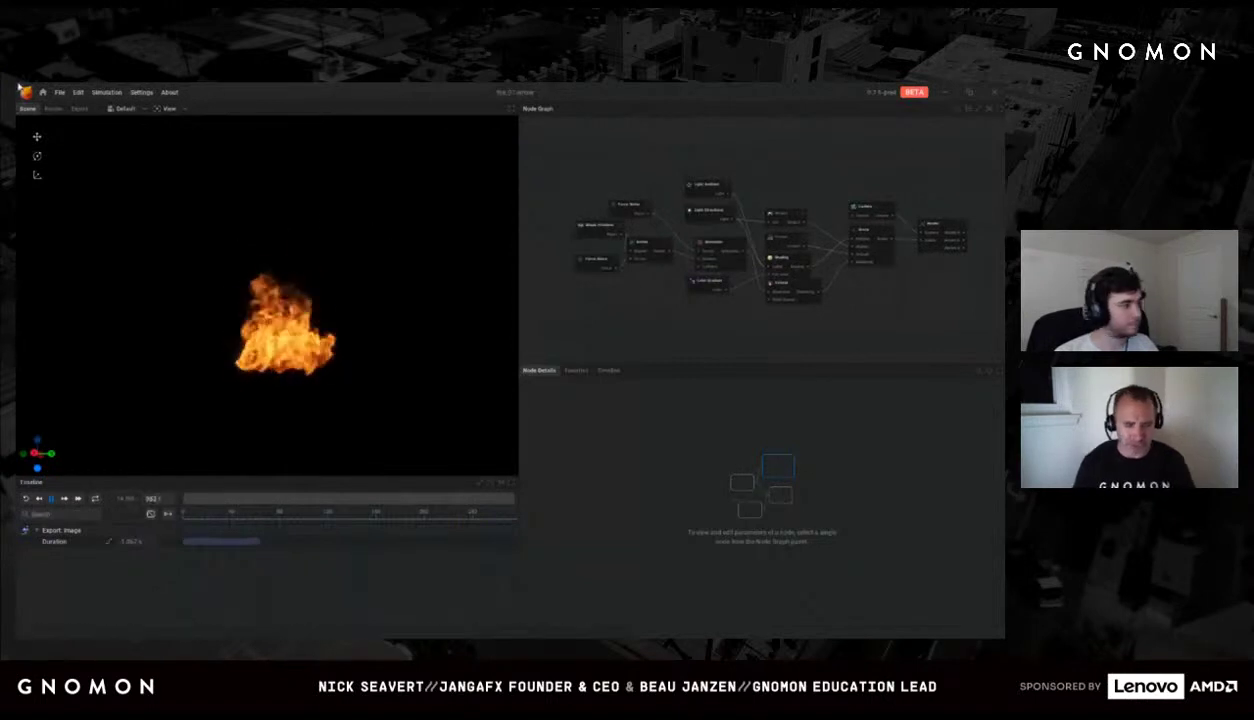
Step: Open the blowing_dust.ember project from the presets folder
{"action": "left_click", "coordinate": [59, 92]}
{"action": "left_click", "coordinate": [82, 127]}
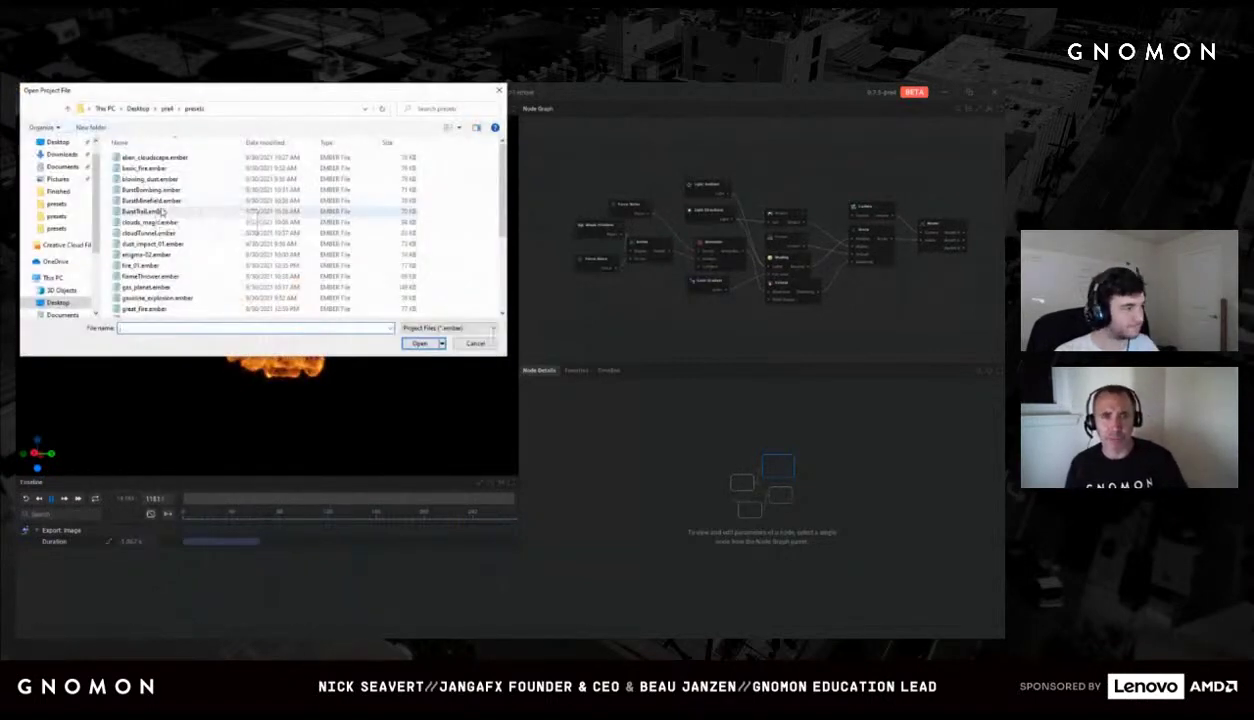
{"action": "double_click", "coordinate": [150, 179]}
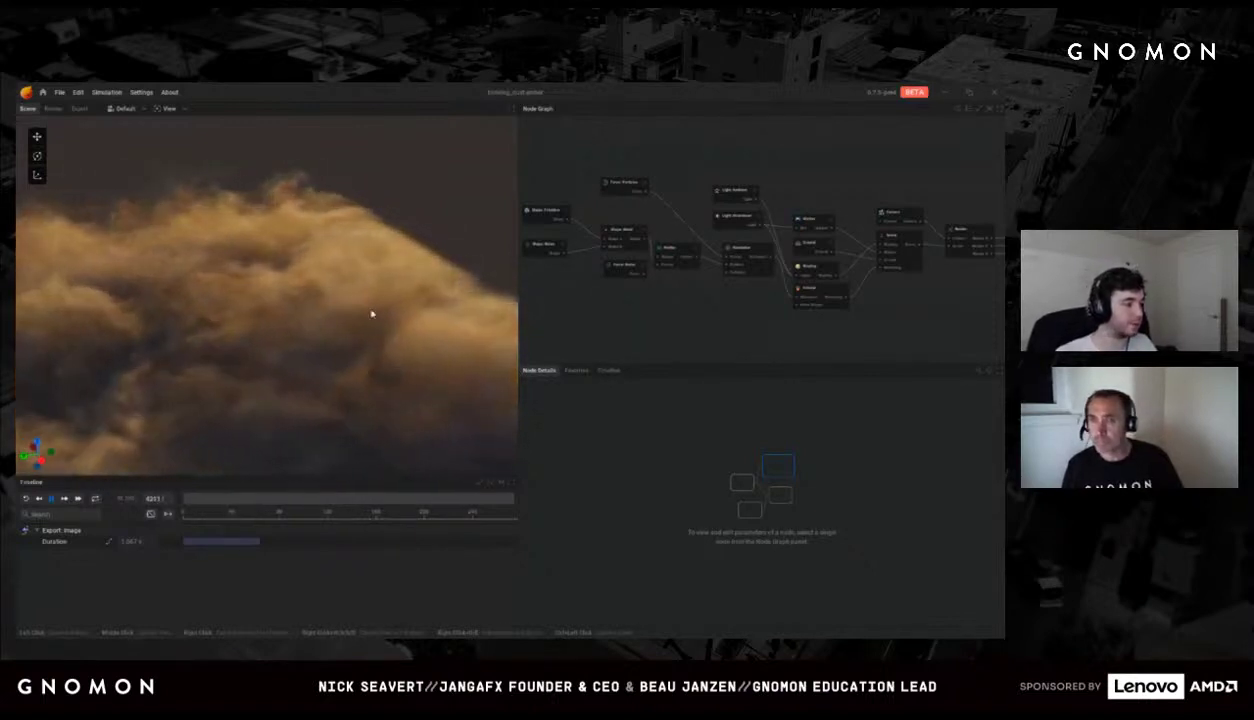
Step: Set the looping mode in the Simulation node's time control settings to Loop Simulation
{"action": "left_click", "coordinate": [745, 255]}
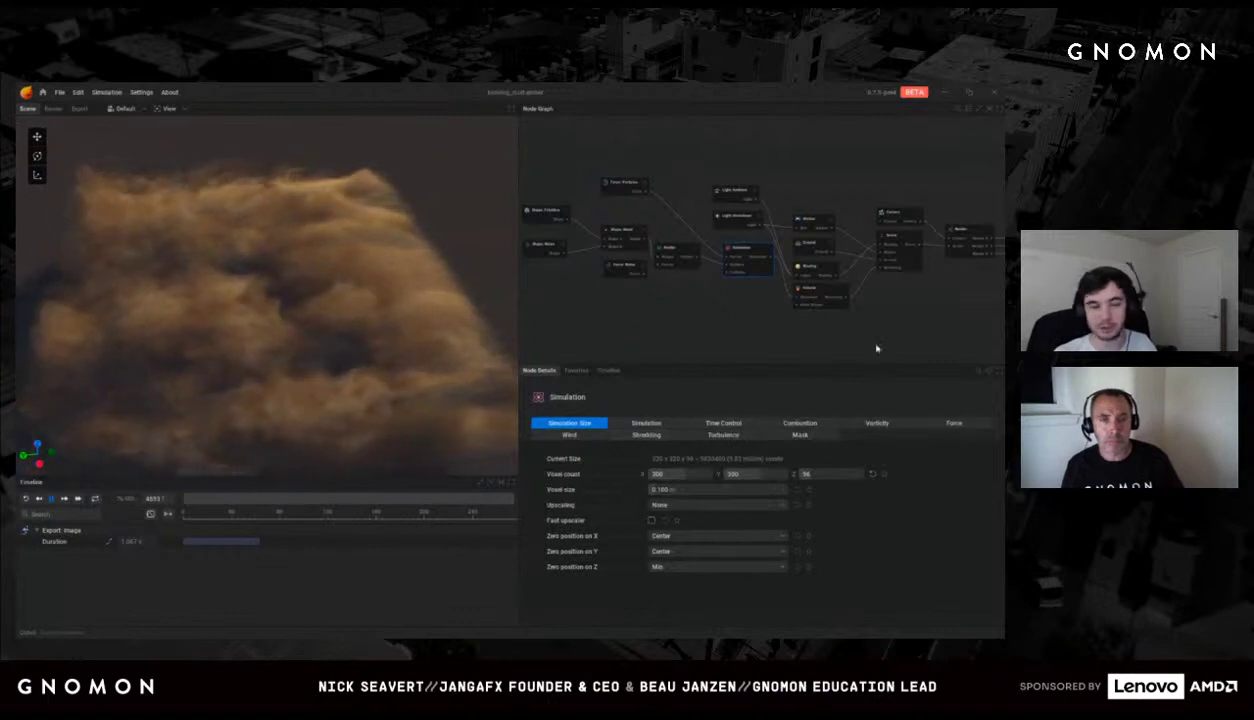
{"action": "left_click", "coordinate": [726, 423]}
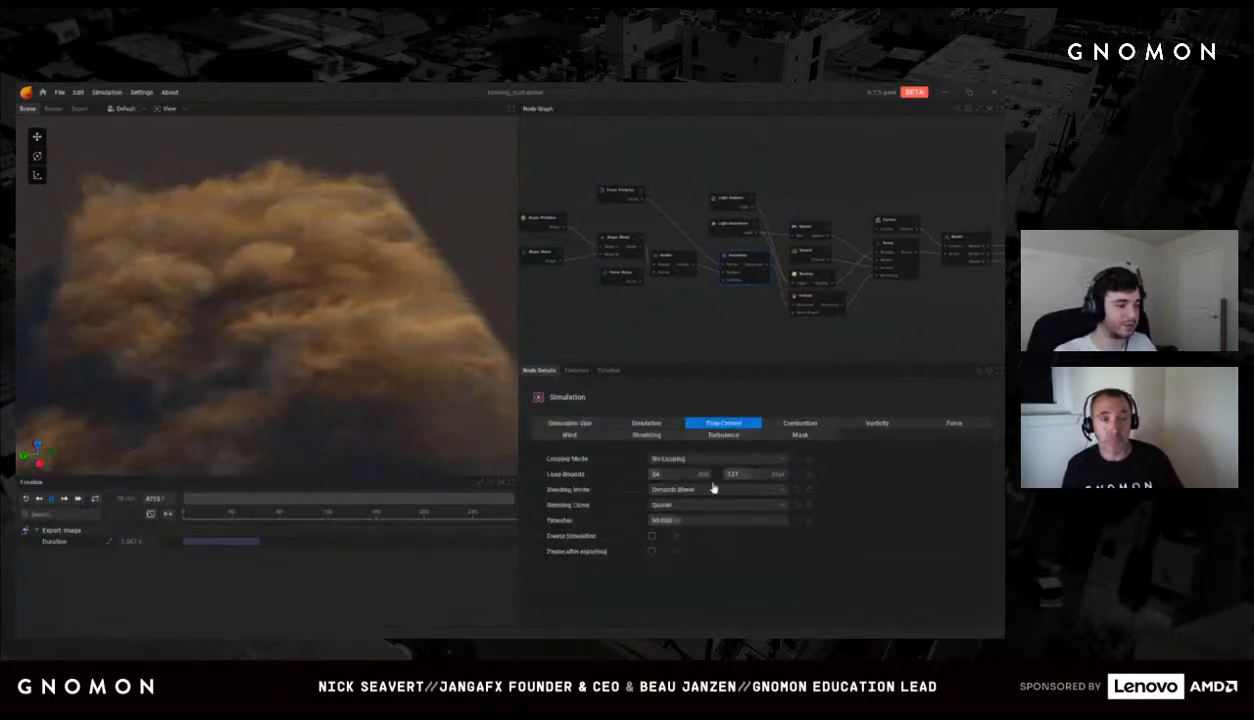
{"action": "left_click", "coordinate": [666, 458]}
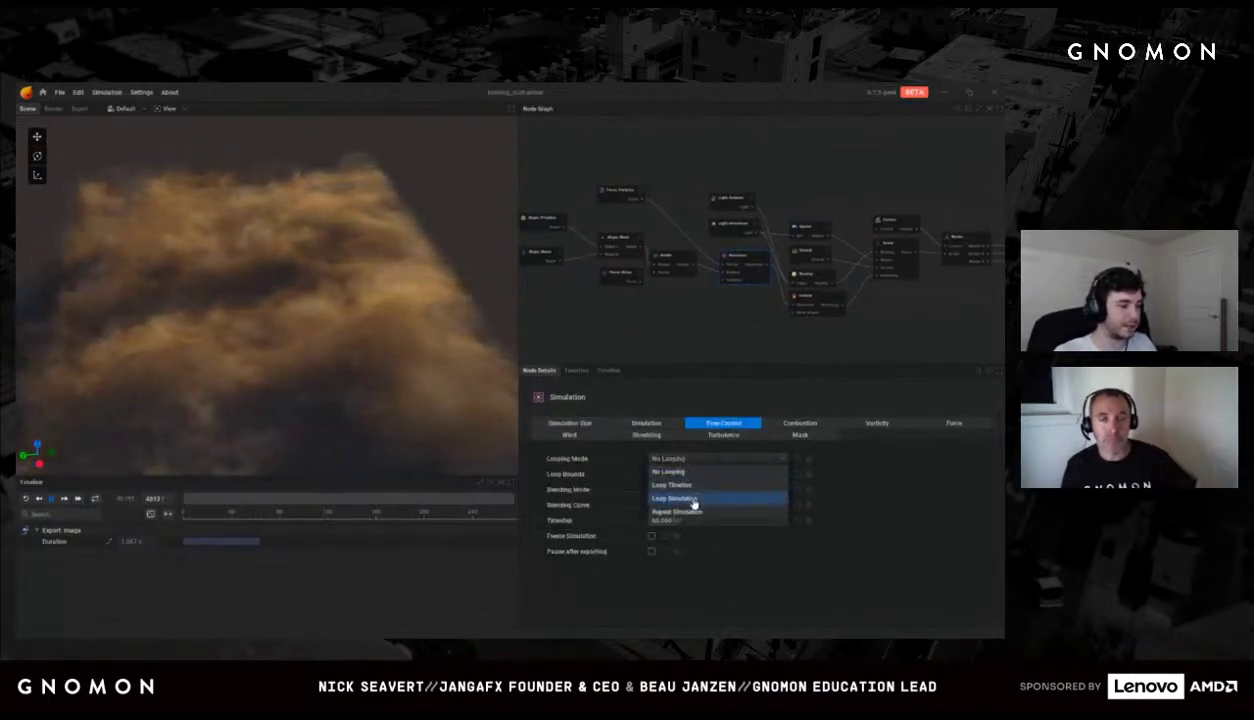
{"action": "left_click", "coordinate": [692, 499]}
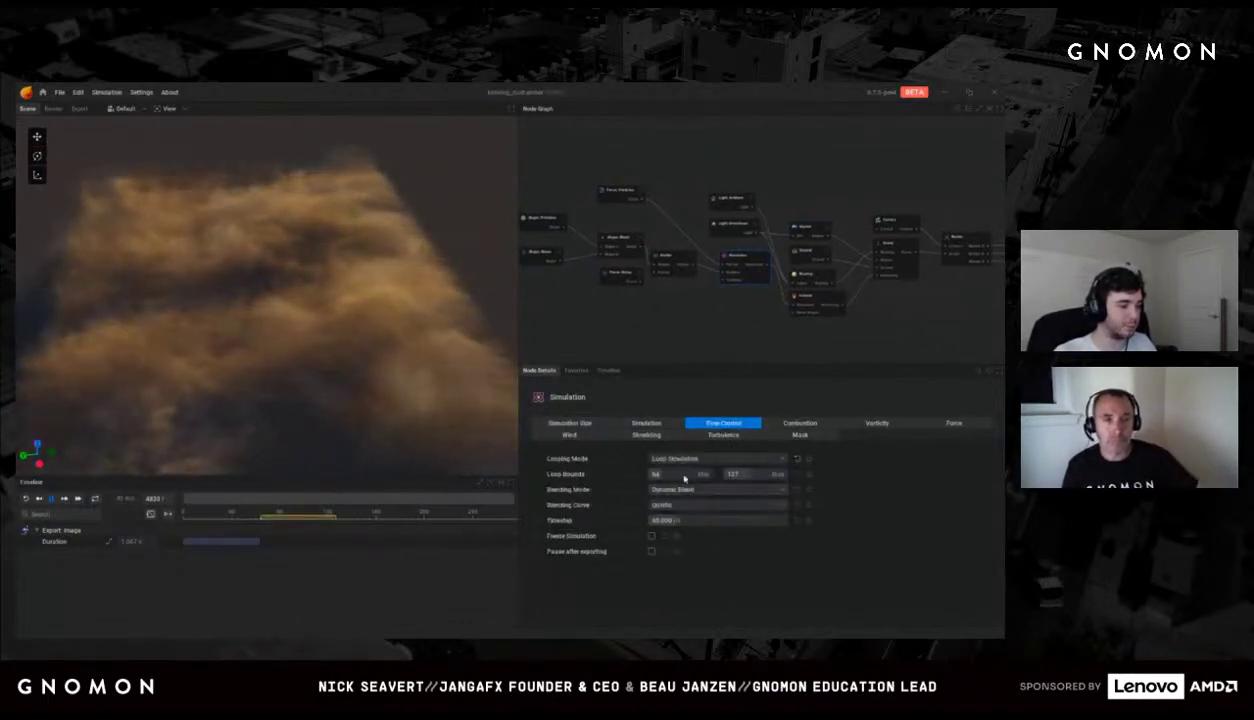
Step: Set the simulation's loop bounds to a minimum of 500 and a maximum of 800, and review the available blending modes
{"action": "left_click", "coordinate": [680, 474]}
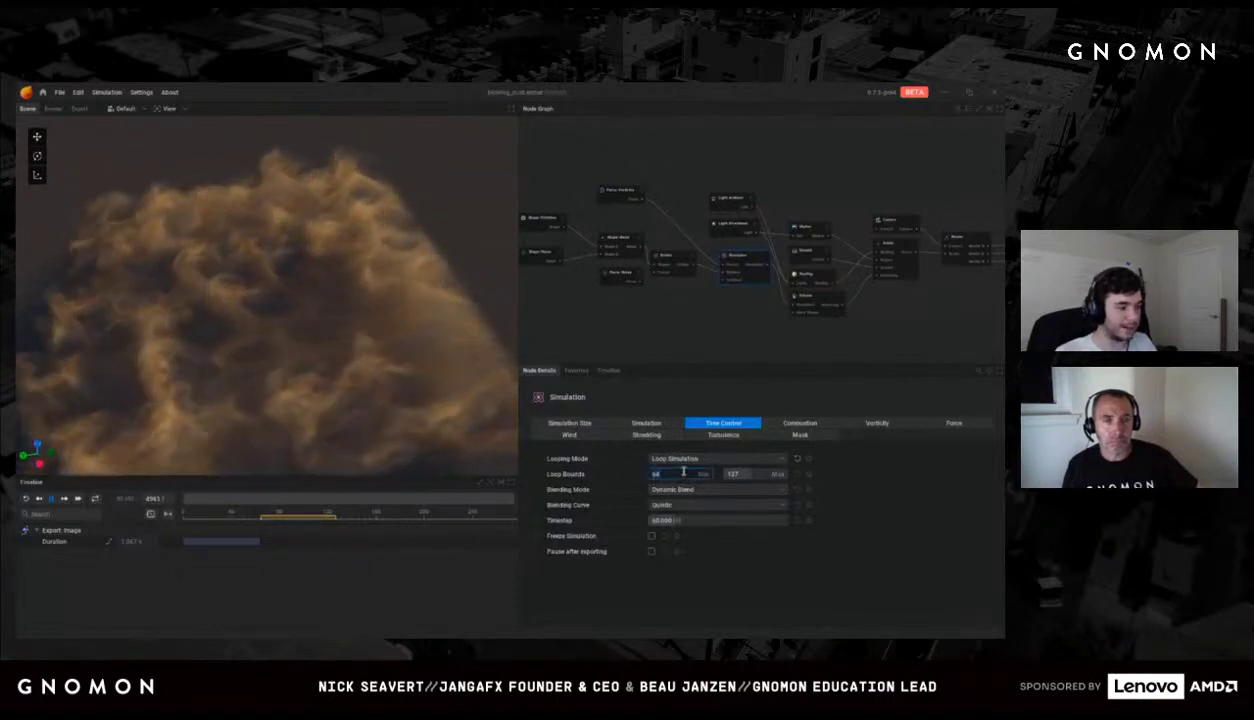
{"action": "type", "text": "500"}
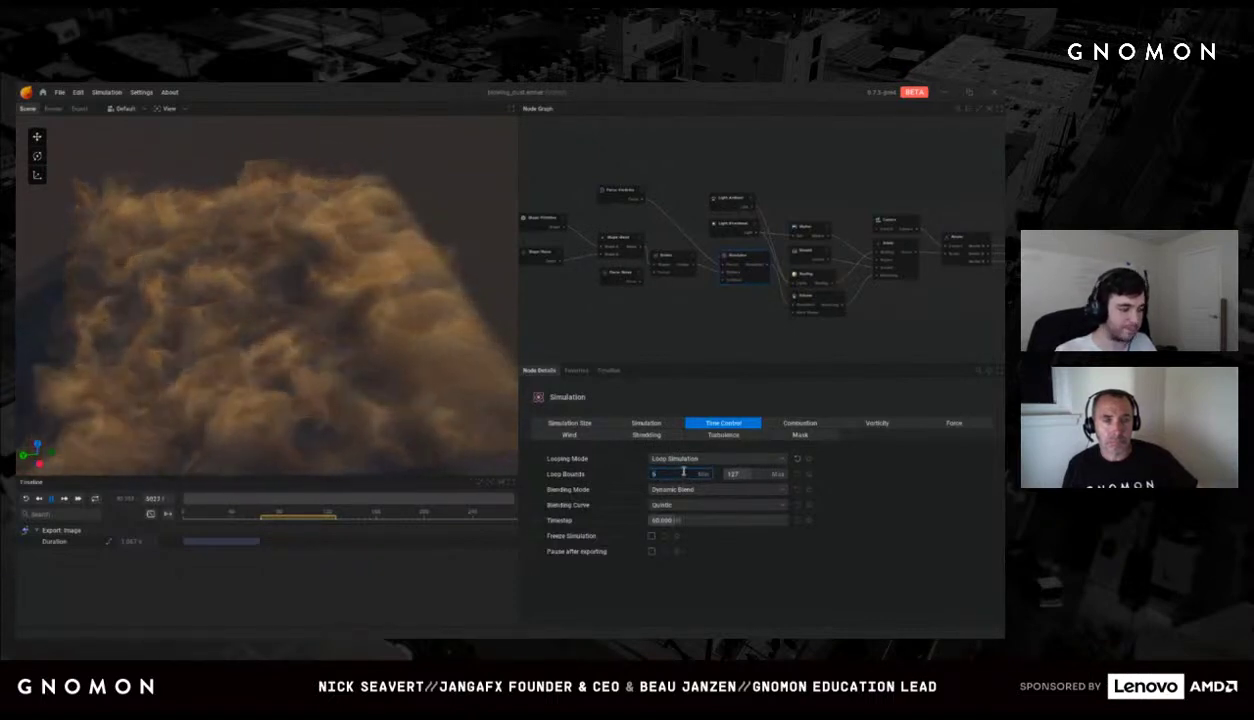
{"action": "left_click", "coordinate": [749, 474]}
{"action": "type", "text": "8"}
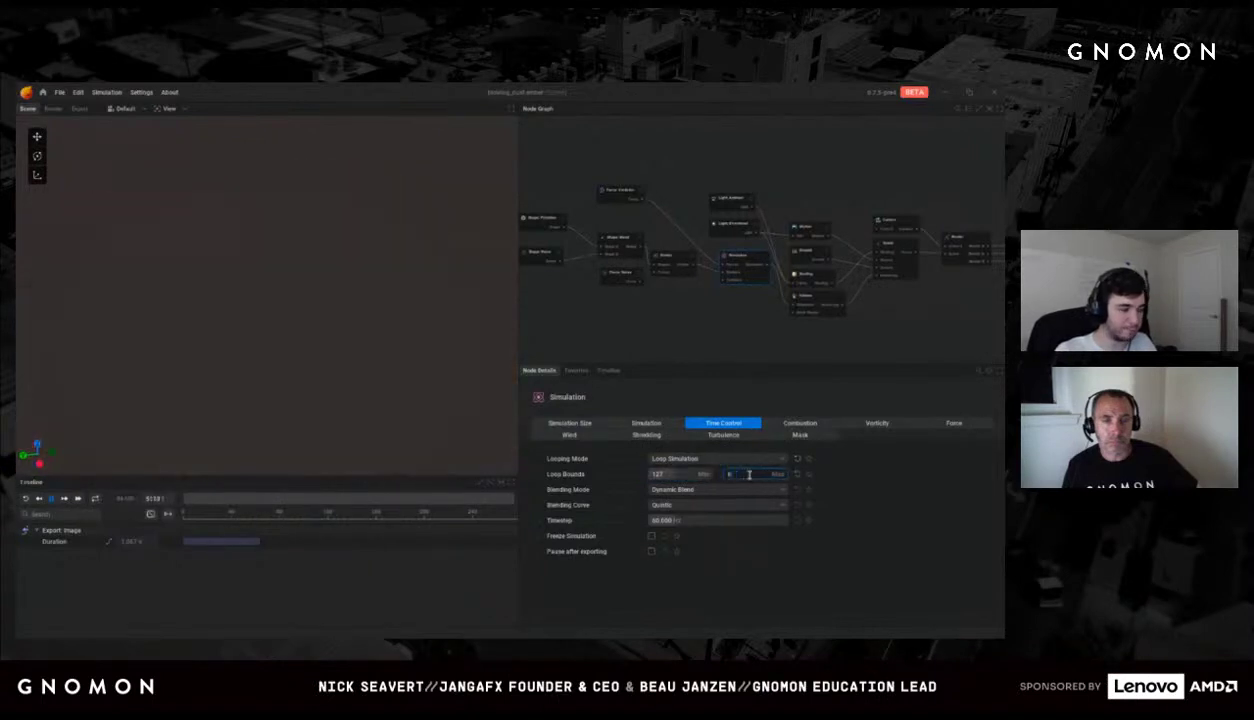
{"action": "type", "text": "00"}
{"action": "key", "text": "Return"}
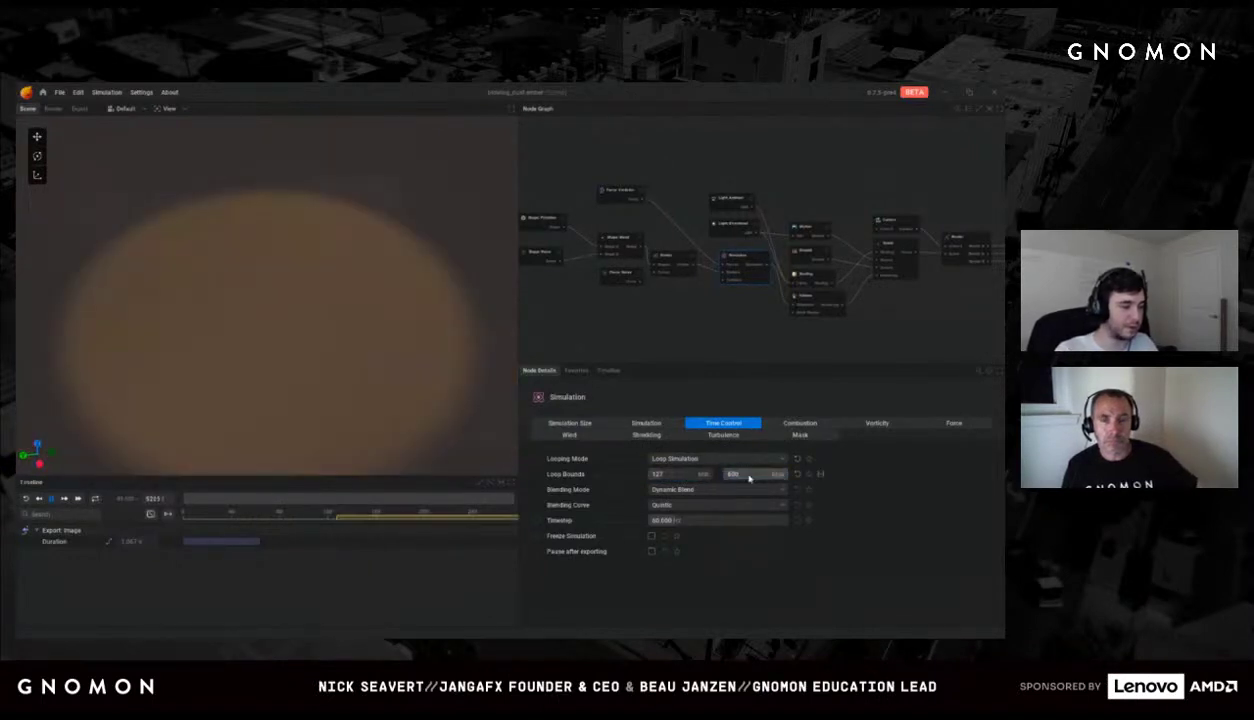
{"action": "left_click", "coordinate": [667, 474]}
{"action": "type", "text": "500"}
{"action": "key", "text": "Return"}
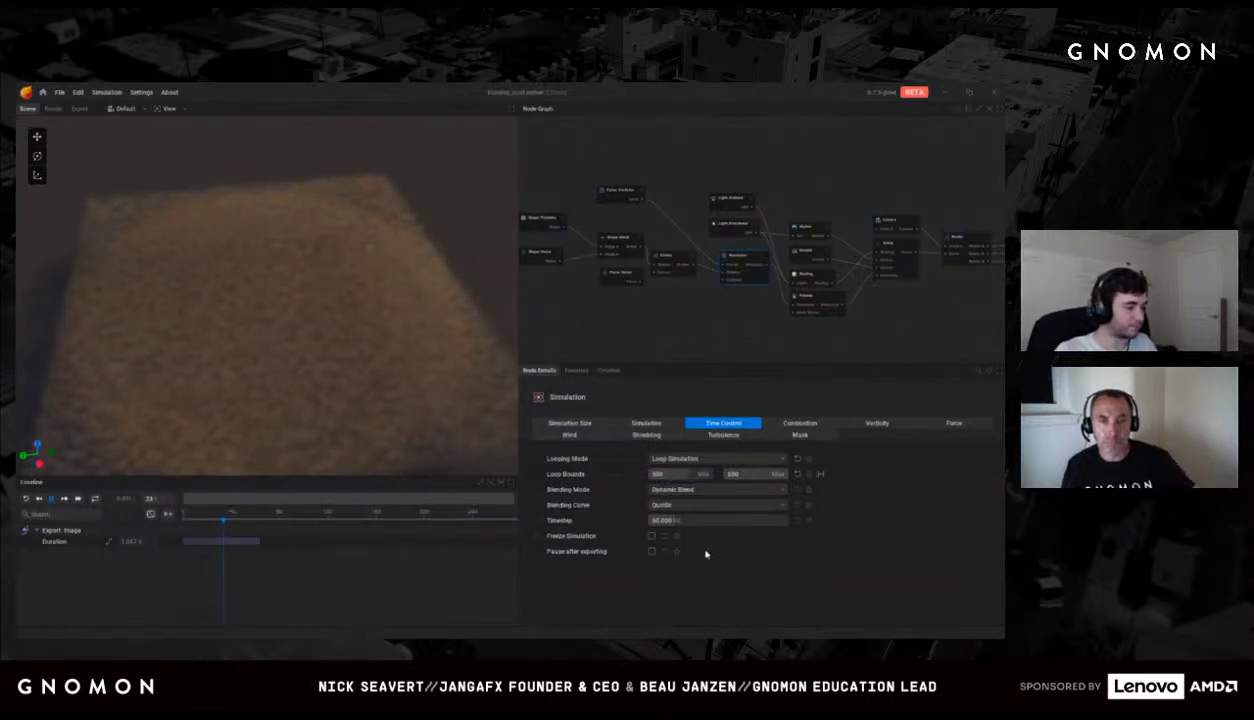
{"action": "left_click", "coordinate": [668, 489]}
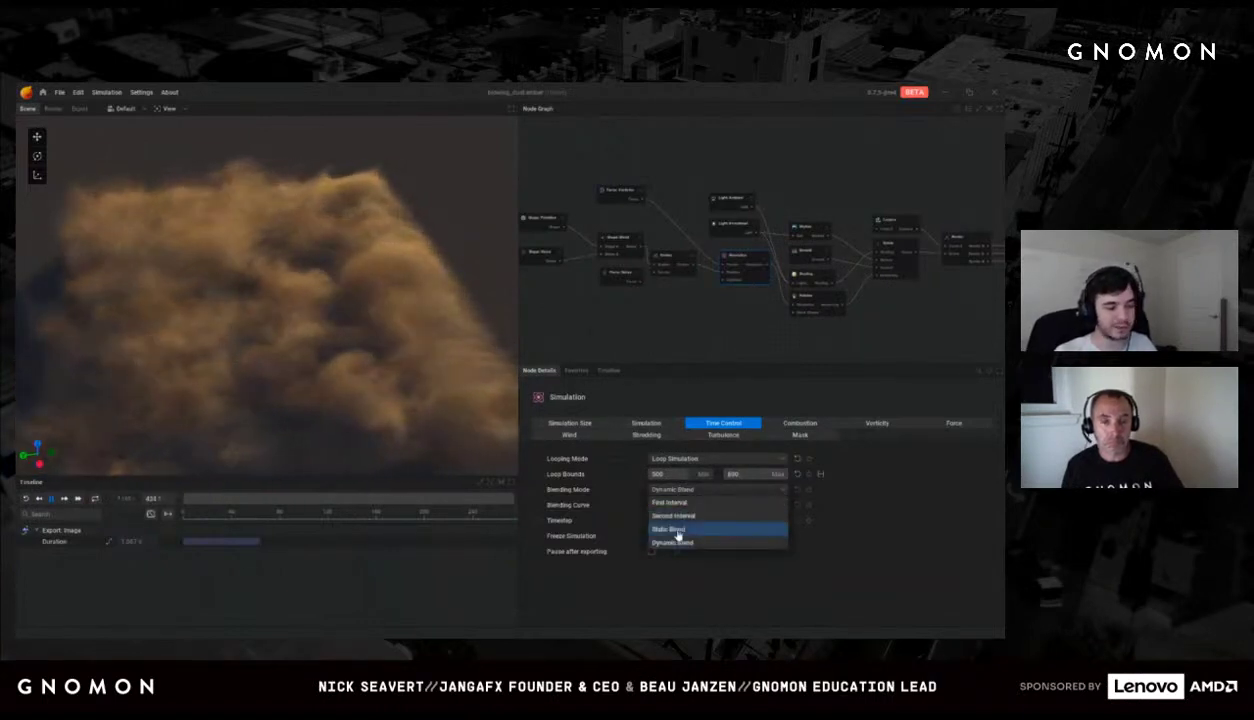
{"action": "left_click", "coordinate": [859, 535]}
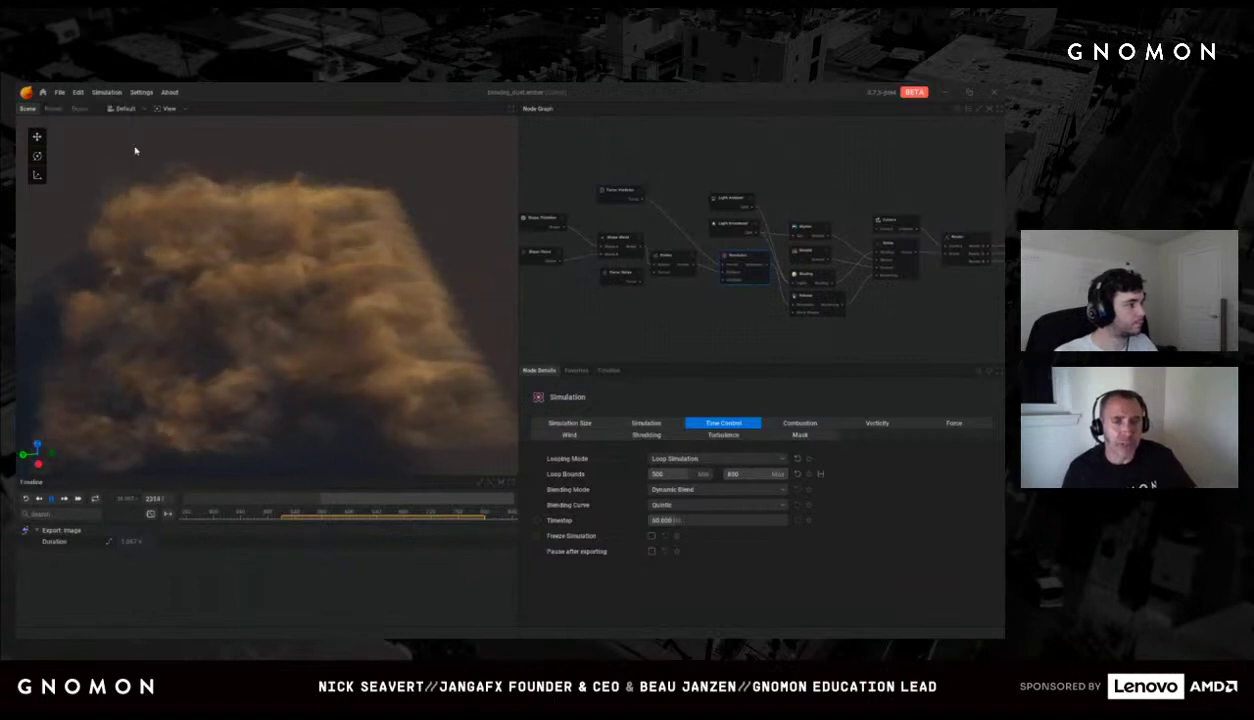
Step: Open the vorticle_ring.ember preset without saving the dust project, and dismiss its project notes
{"action": "key", "text": "ctrl+o"}
{"action": "left_click", "coordinate": [422, 398]}
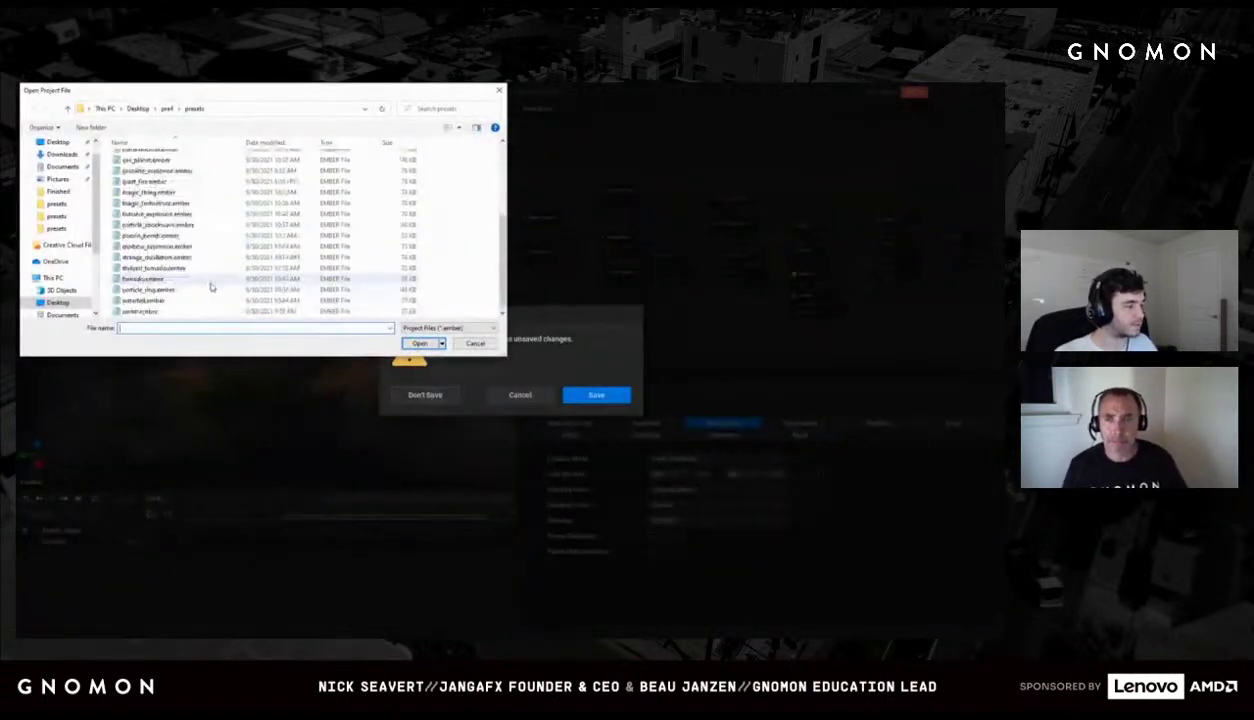
{"action": "double_click", "coordinate": [172, 290]}
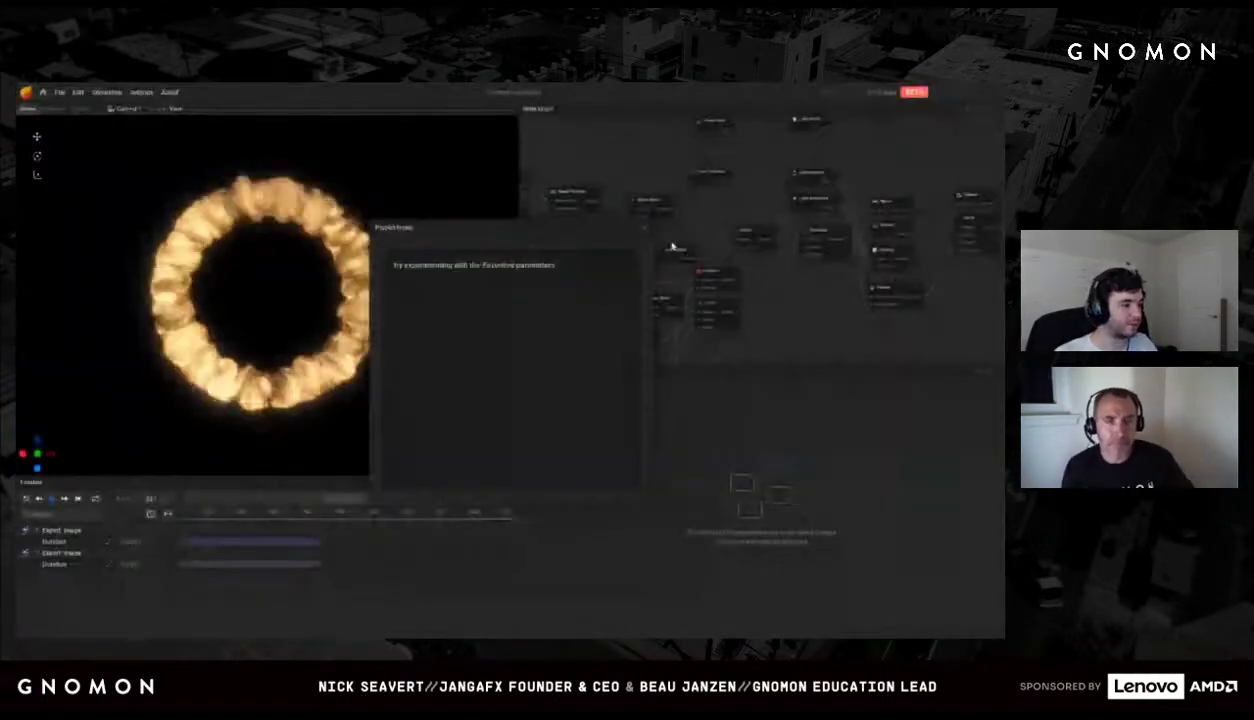
{"action": "left_click", "coordinate": [644, 230]}
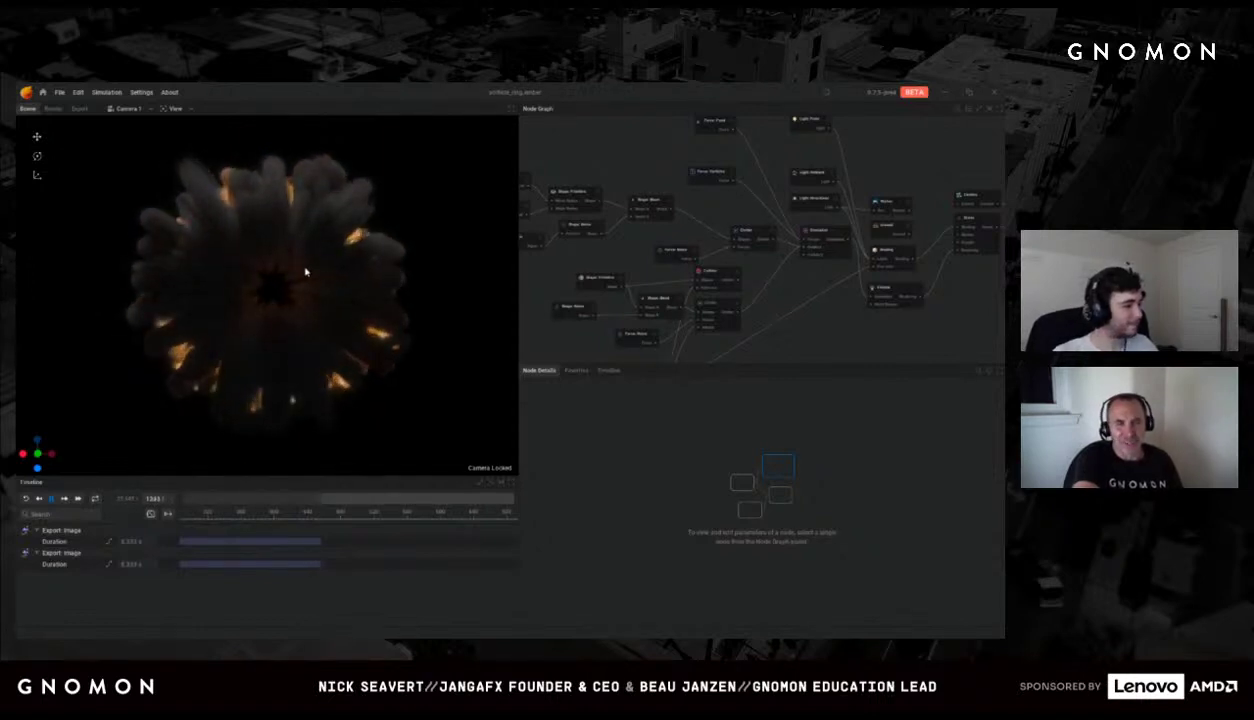
Step: Switch the scene from Camera 1 to the Default camera and view the vorticle ring from another angle
{"action": "left_click", "coordinate": [126, 108]}
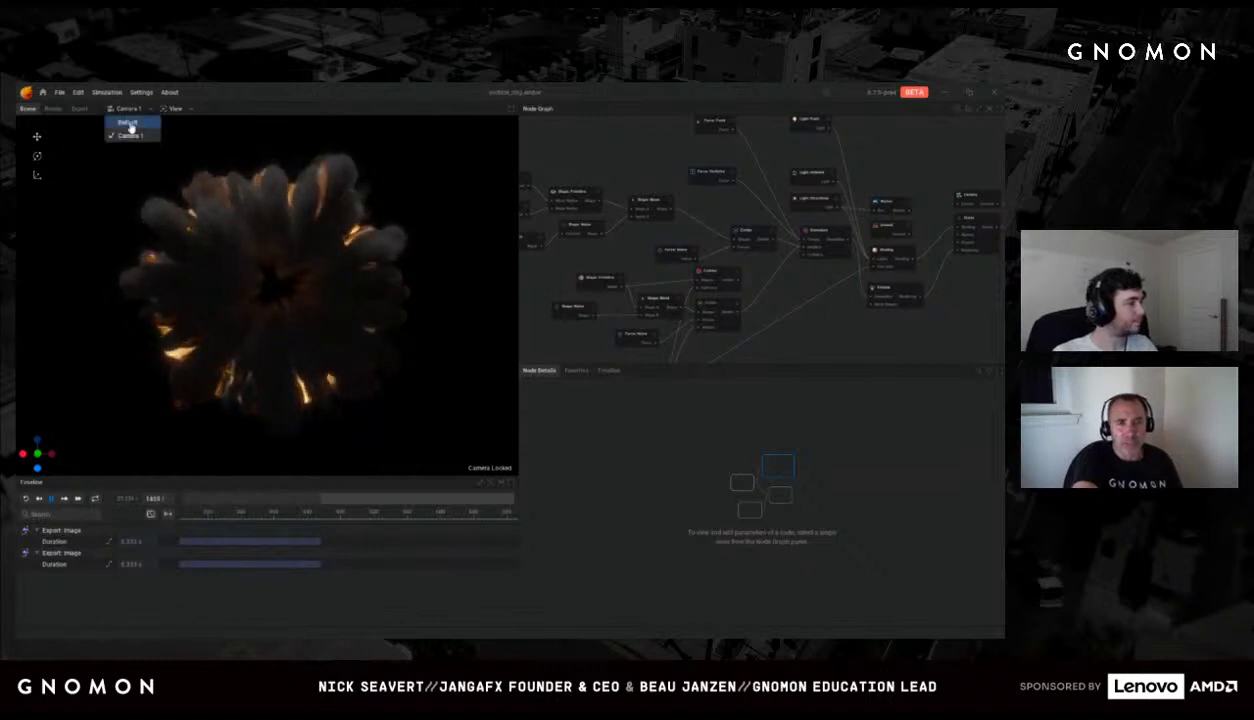
{"action": "left_click", "coordinate": [130, 123]}
{"action": "left_click_drag", "start_coordinate": [231, 221], "coordinate": [289, 238]}
{"action": "left_click_drag", "start_coordinate": [298, 238], "coordinate": [331, 246]}
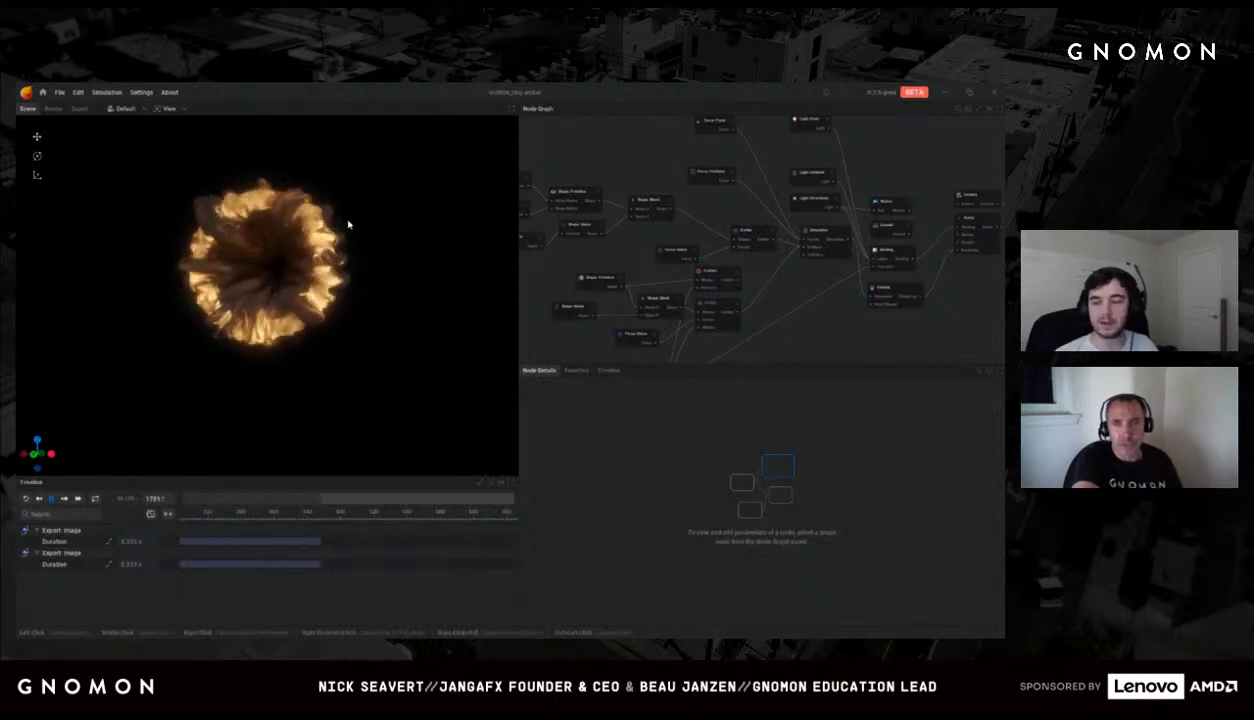
Step: Enable the Emissive and Ambient capture types on the Render node
{"action": "middle_click_drag", "start_coordinate": [848, 252], "coordinate": [657, 235]}
{"action": "left_click", "coordinate": [657, 235]}
{"action": "left_click", "coordinate": [664, 512]}
{"action": "left_click", "coordinate": [664, 499]}
{"action": "middle_click_drag", "start_coordinate": [727, 285], "coordinate": [721, 237]}
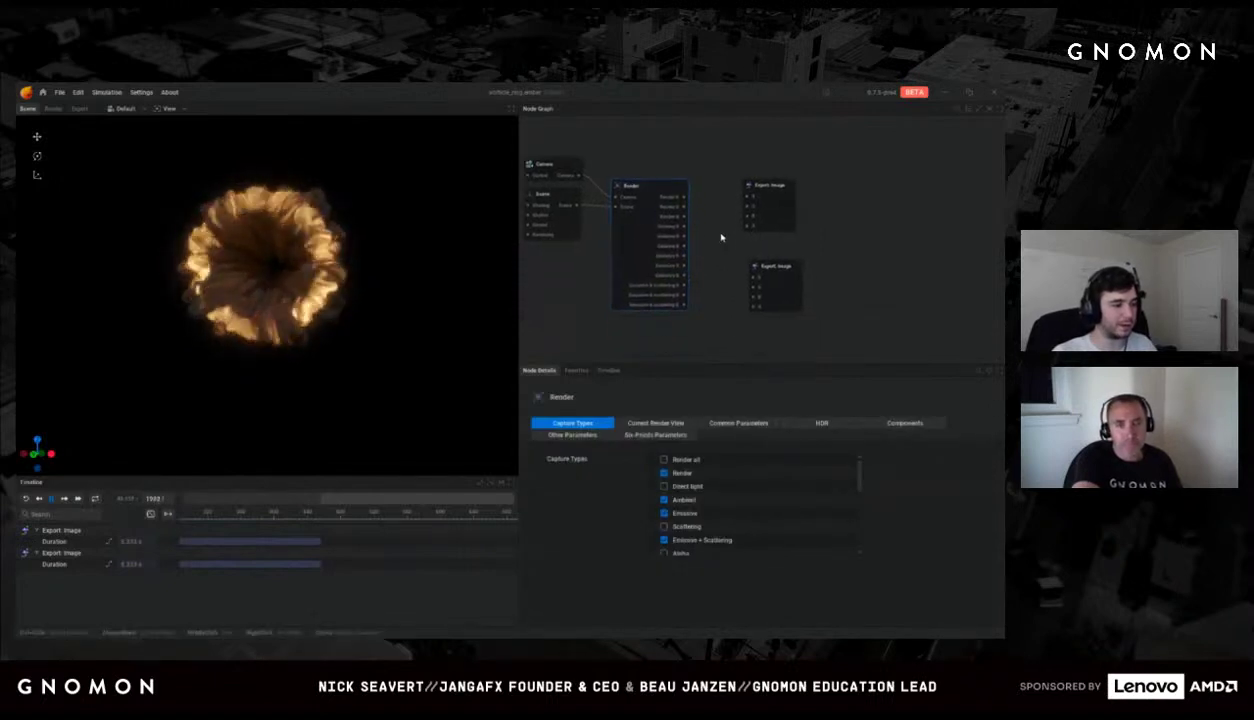
Step: Duplicate the Export: Image node twice to have four image exports beside the Render node
{"action": "left_click_drag", "start_coordinate": [613, 154], "coordinate": [839, 278]}
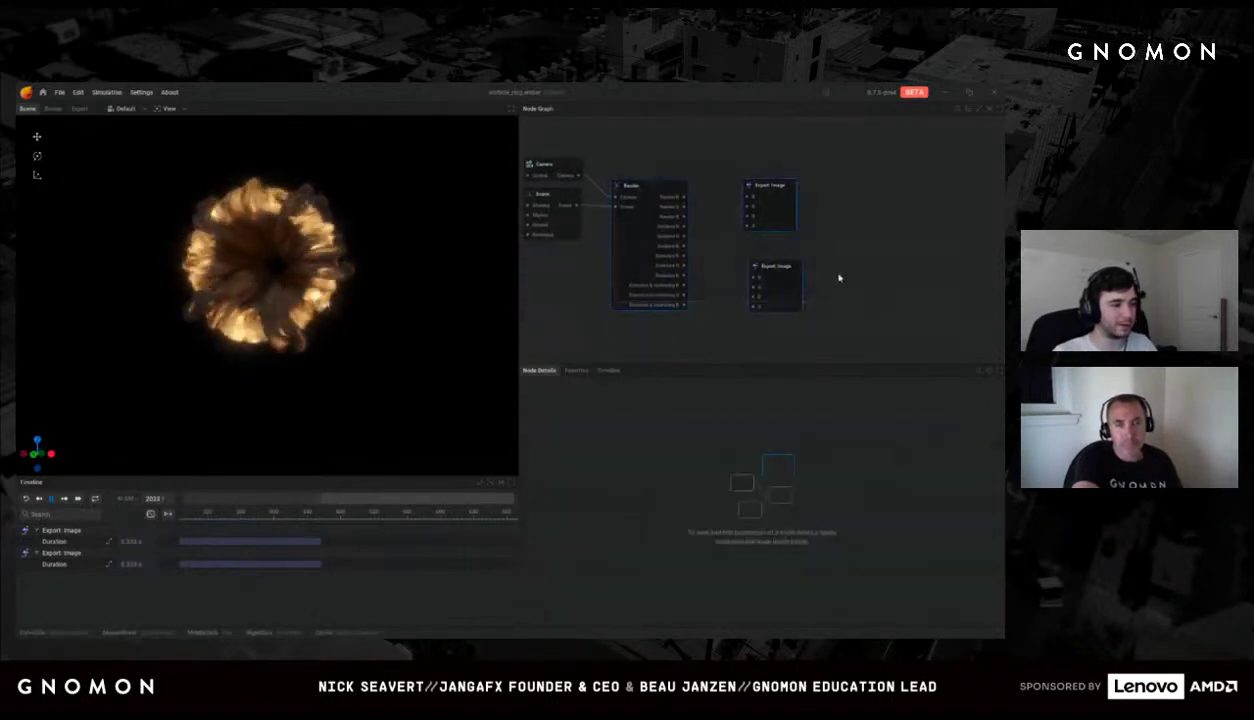
{"action": "left_click", "coordinate": [768, 211]}
{"action": "key", "text": "ctrl+d"}
{"action": "middle_click_drag", "start_coordinate": [689, 356], "coordinate": [683, 316]}
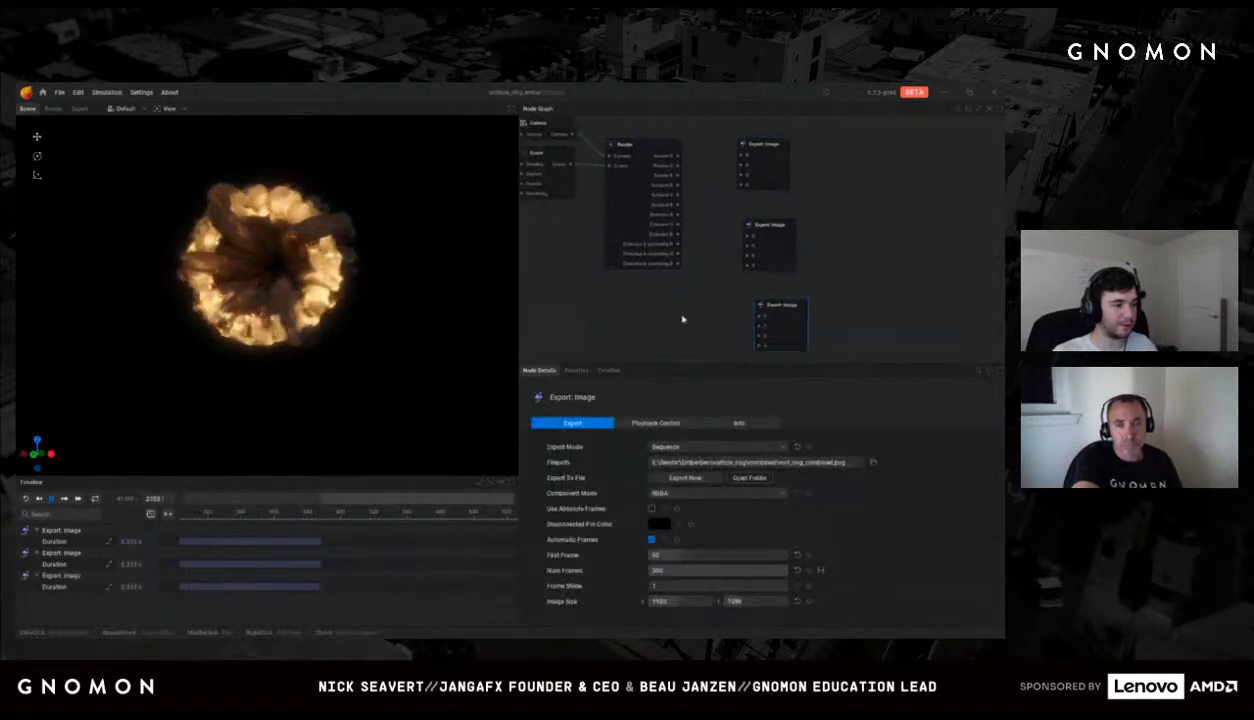
{"action": "key", "text": "ctrl+d"}
Step: Select the Render node with all four Export: Image nodes and automatically connect their pins
{"action": "left_click_drag", "start_coordinate": [620, 130], "coordinate": [805, 363]}
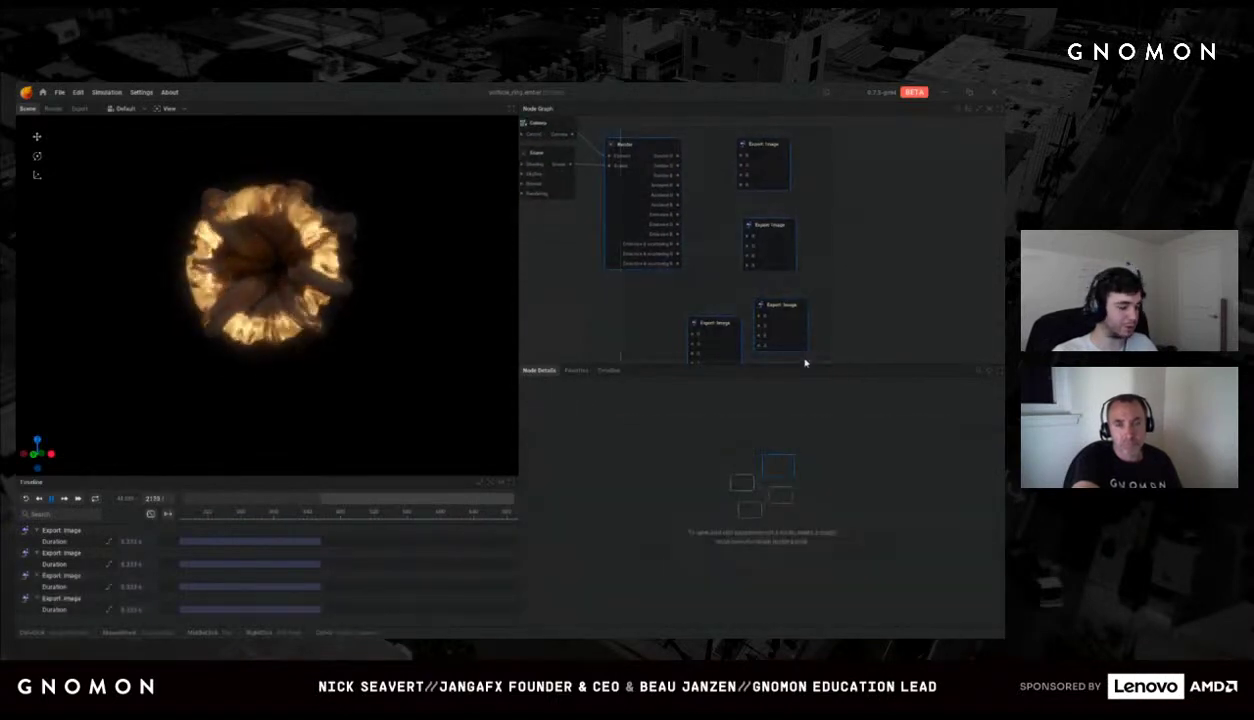
{"action": "key", "text": "f"}
{"action": "key", "text": "f"}
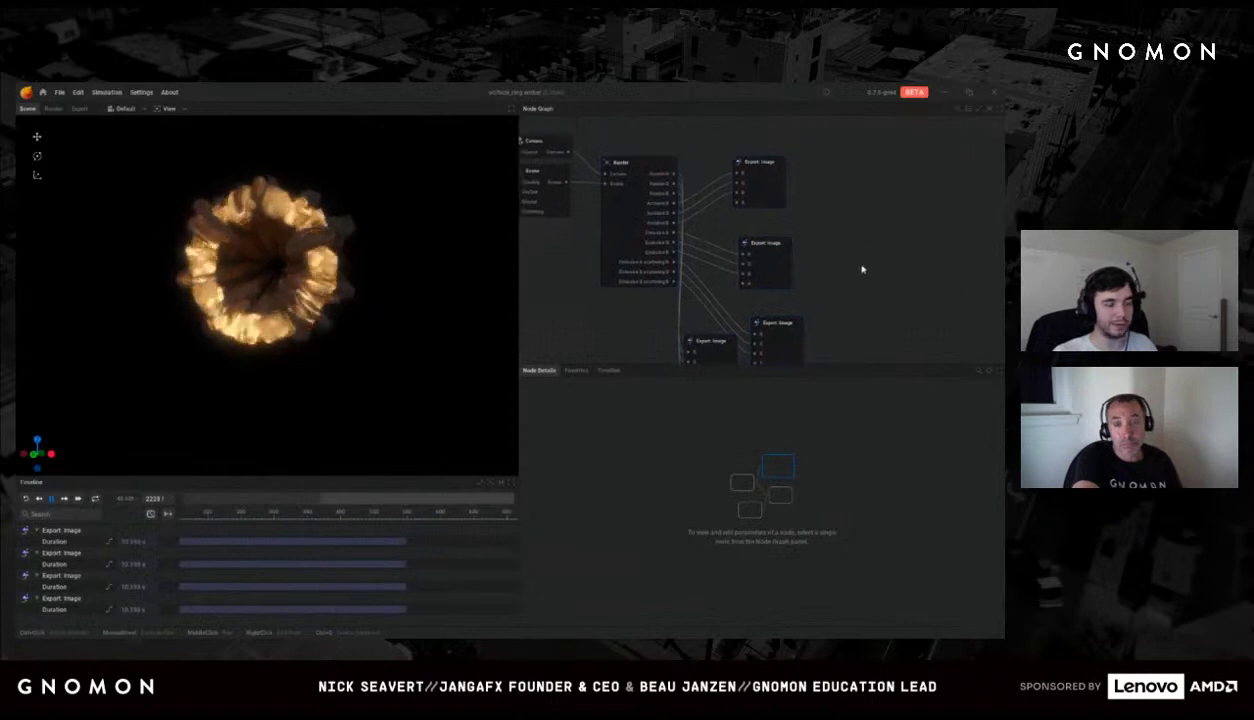
Step: Move the lowest Export: Image node above the others, reconnect the render outputs, and select the second export node
{"action": "left_click_drag", "start_coordinate": [708, 356], "coordinate": [757, 134]}
{"action": "left_click", "coordinate": [810, 162]}
{"action": "key", "text": "f"}
{"action": "left_click", "coordinate": [776, 249]}
{"action": "left_click", "coordinate": [792, 254]}
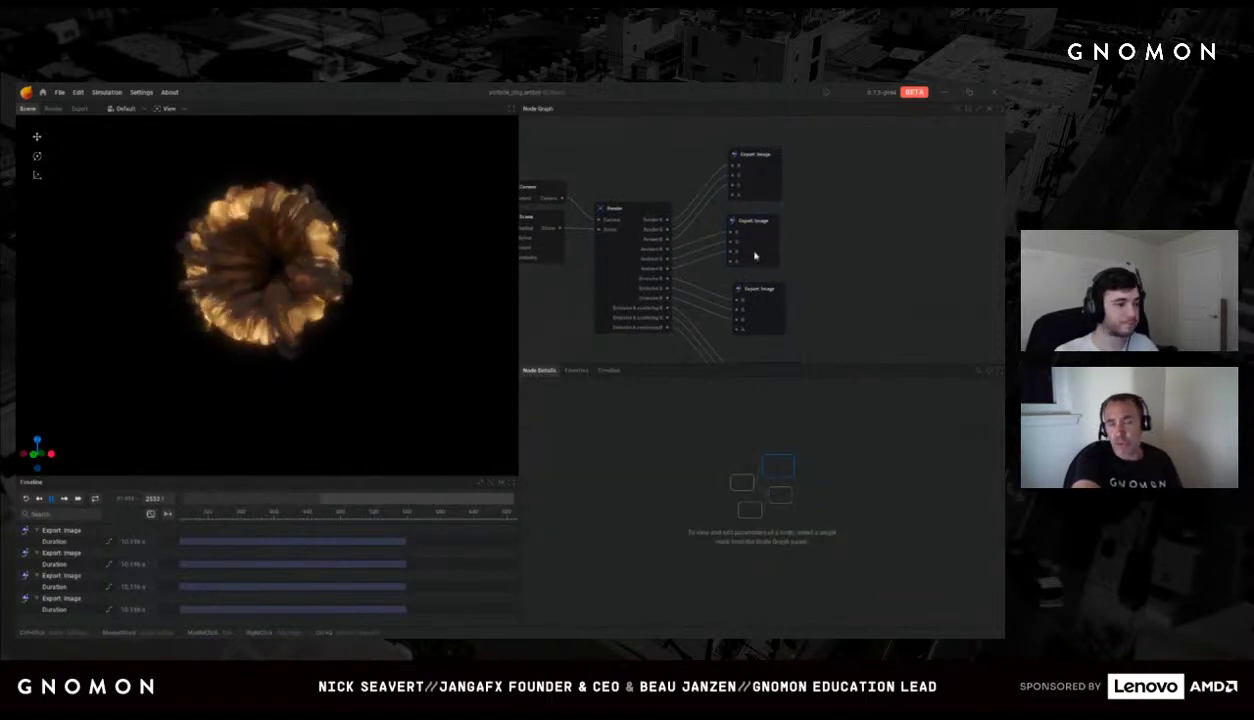
{"action": "left_click", "coordinate": [778, 311]}
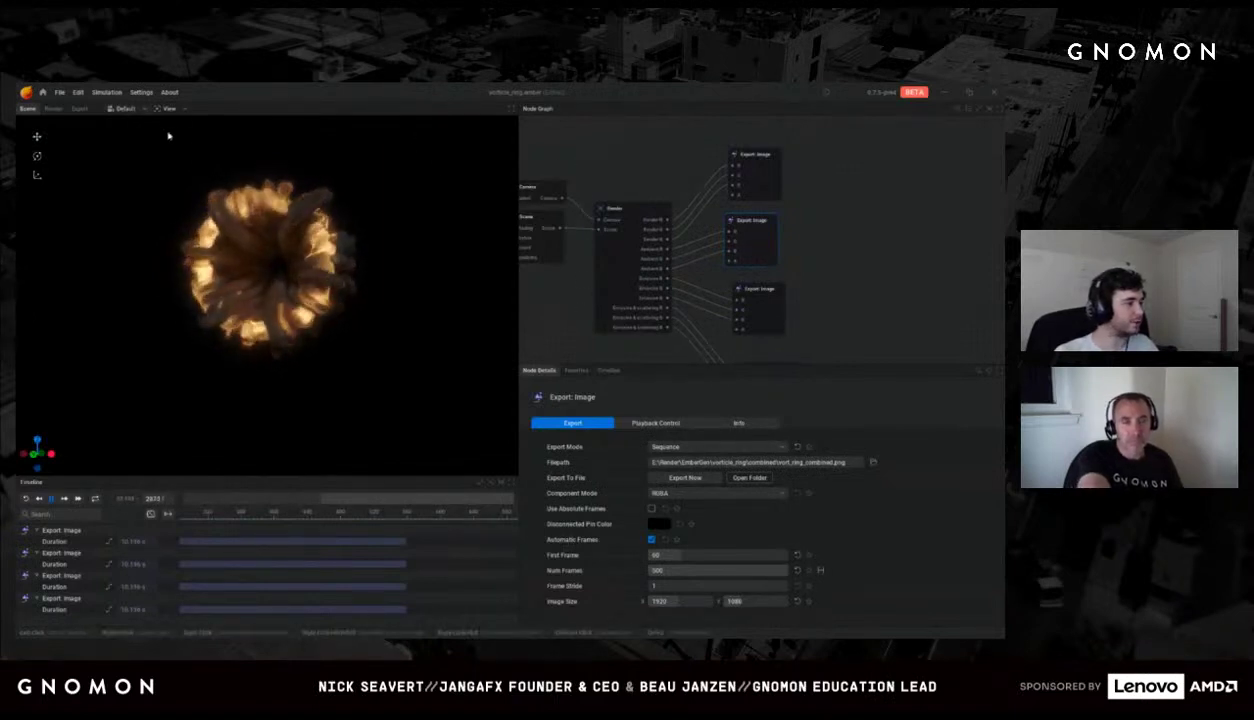
Step: Show the Render view of the vorticle ring and examine the list of capture types it can display
{"action": "left_click", "coordinate": [130, 110]}
{"action": "left_click", "coordinate": [166, 108]}
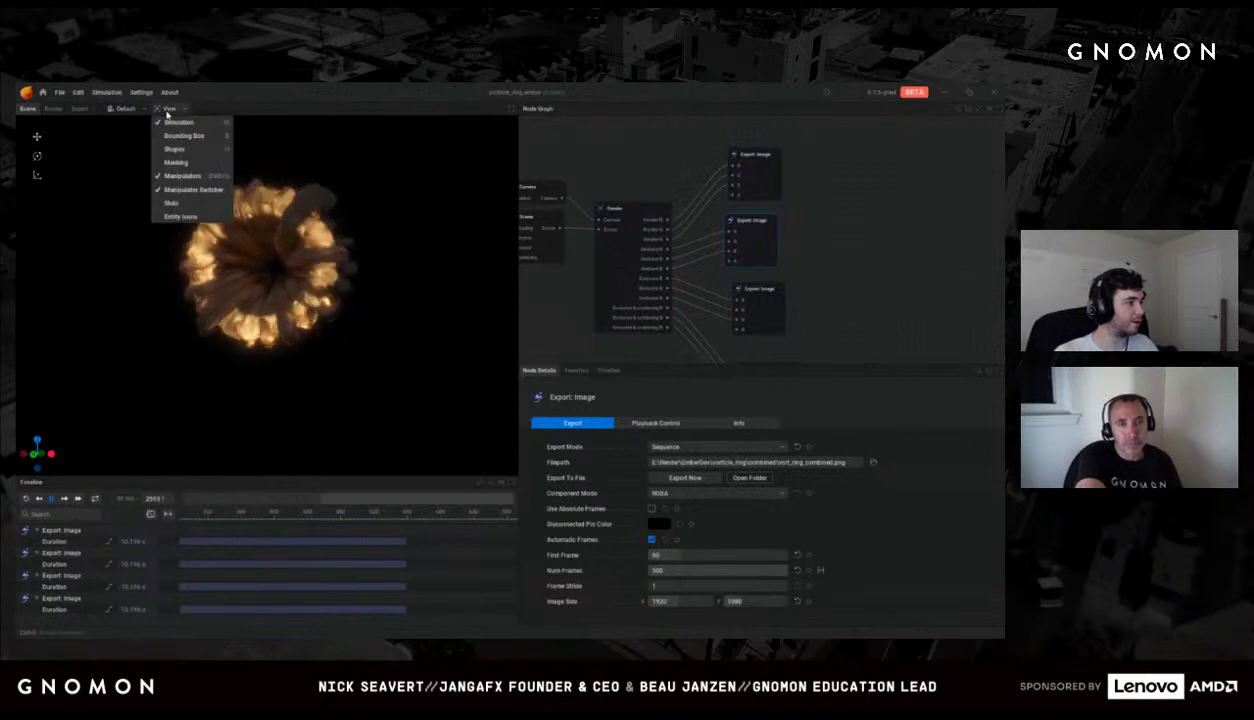
{"action": "left_click", "coordinate": [53, 108]}
{"action": "left_click", "coordinate": [122, 108]}
{"action": "left_click", "coordinate": [128, 123]}
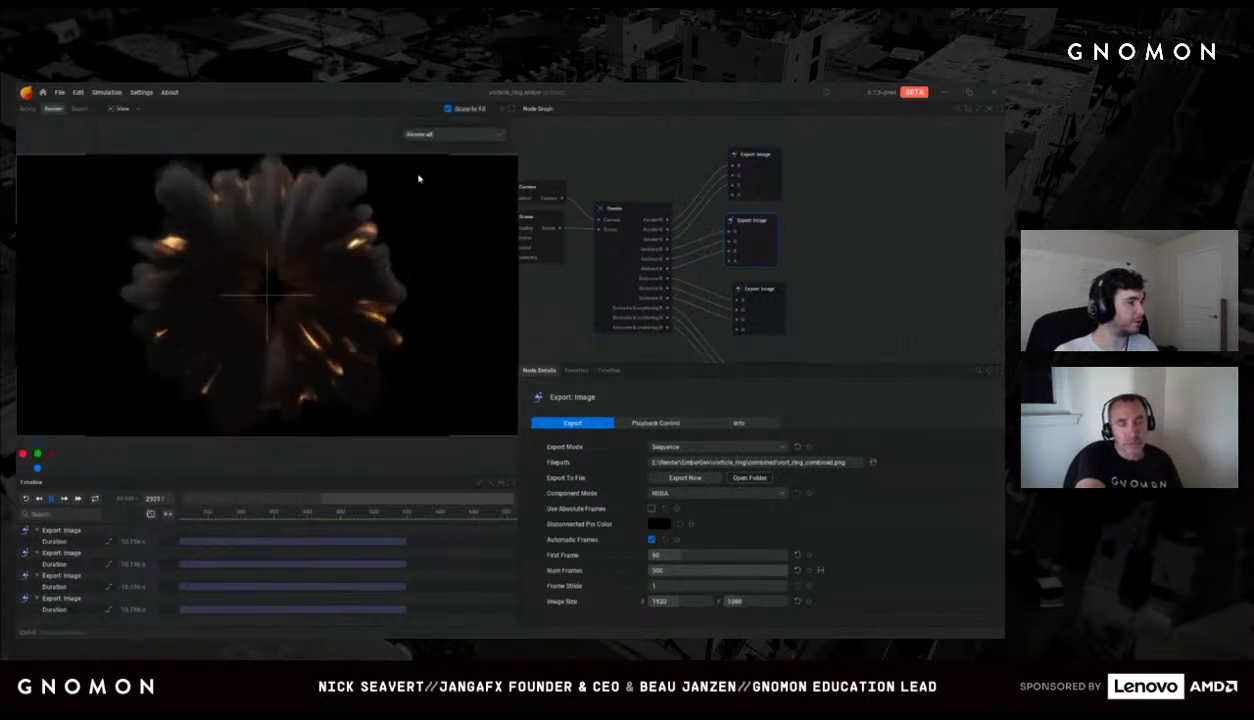
{"action": "left_click", "coordinate": [452, 135]}
{"action": "left_click", "coordinate": [354, 243]}
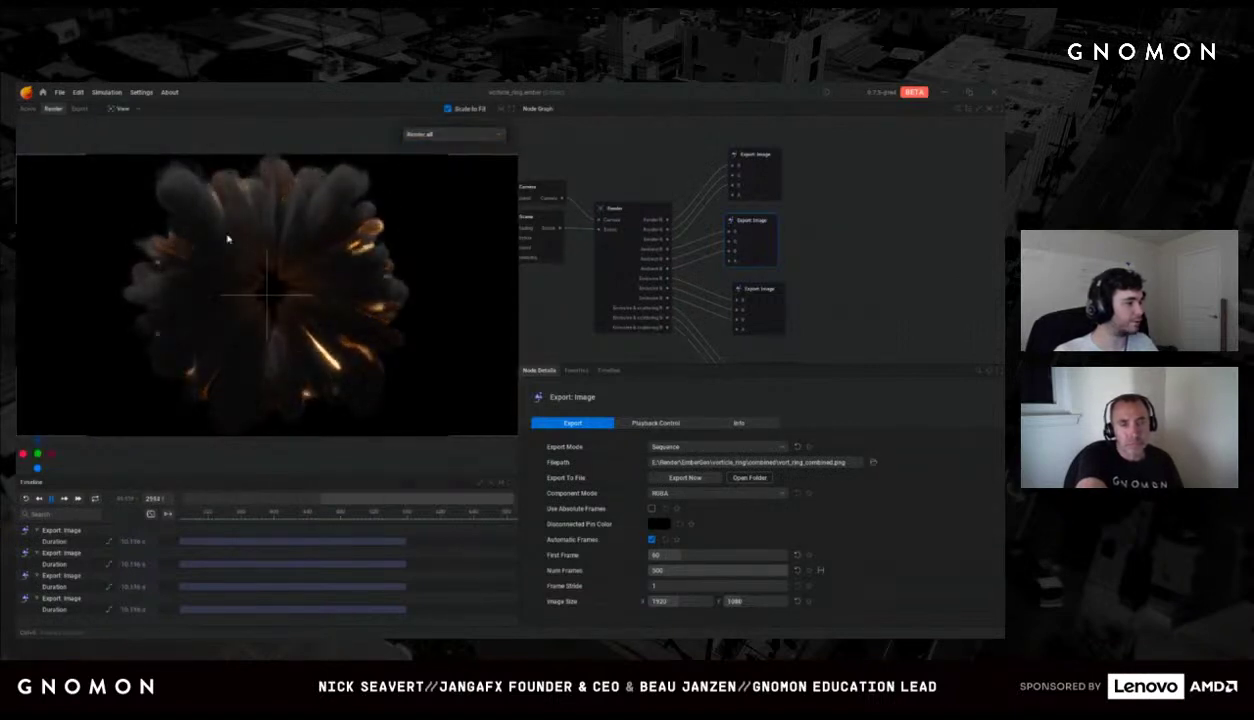
{"action": "left_click", "coordinate": [455, 139]}
{"action": "left_click", "coordinate": [463, 136]}
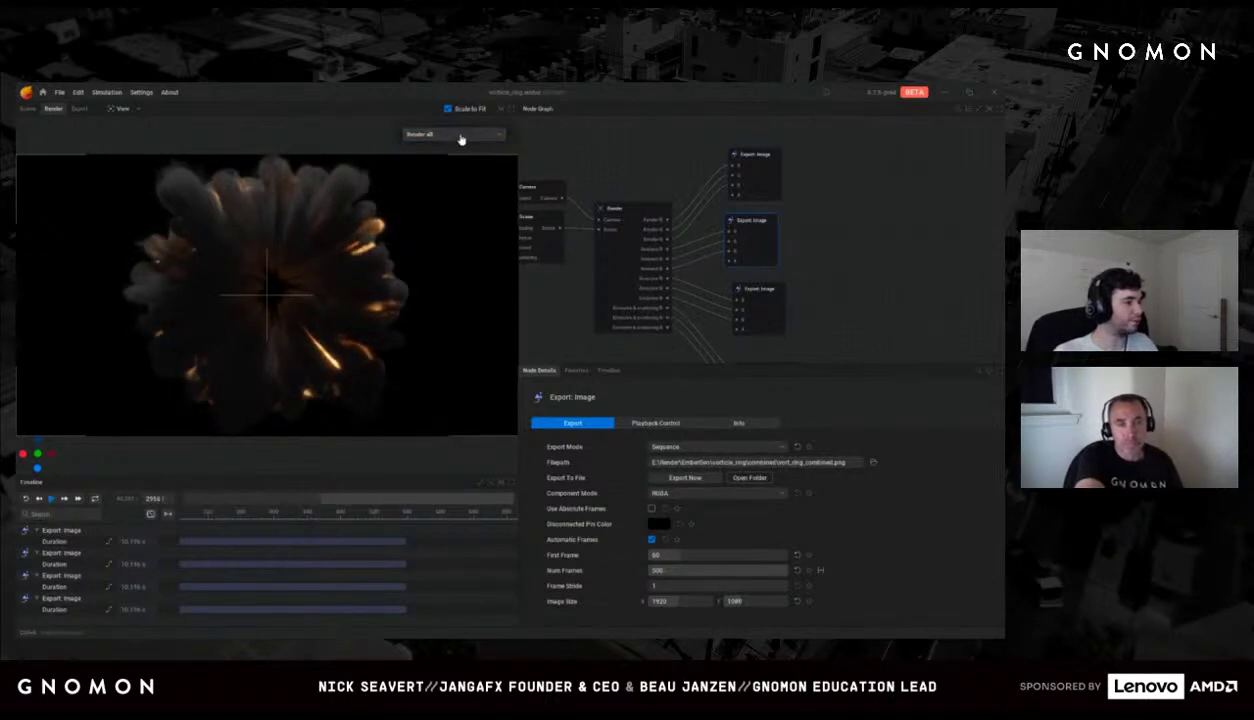
{"action": "left_click", "coordinate": [461, 138]}
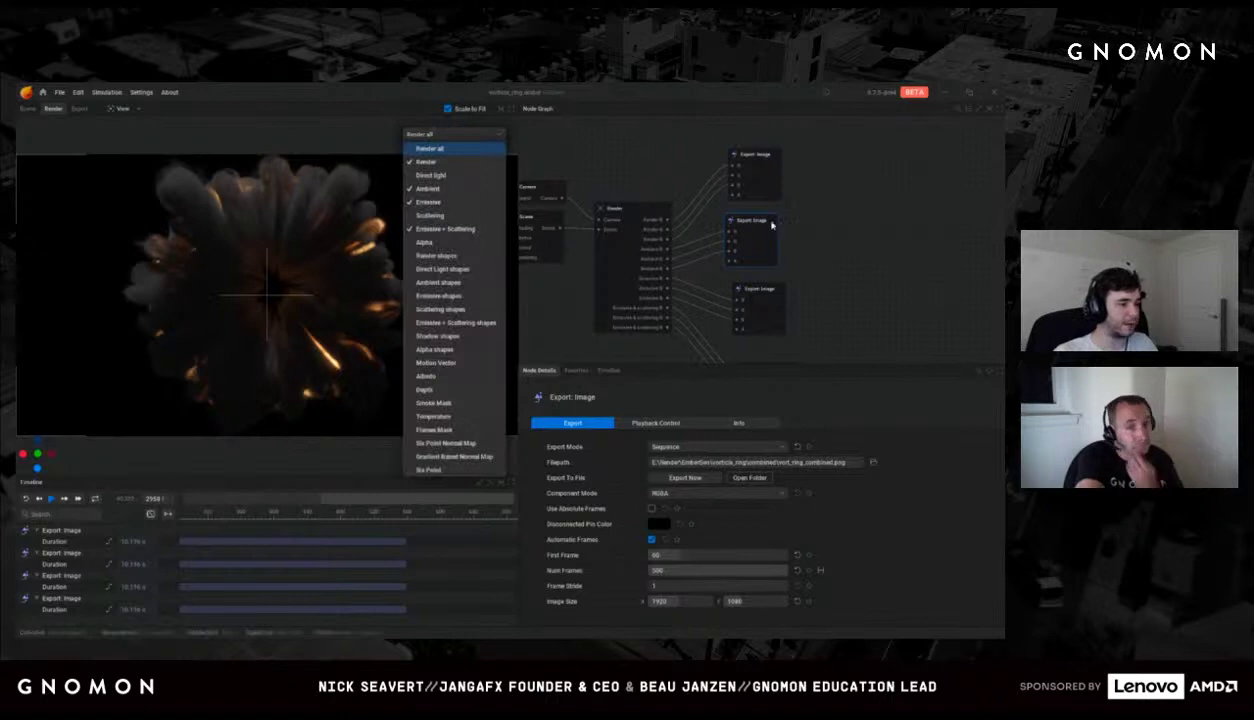
{"action": "left_click", "coordinate": [748, 183]}
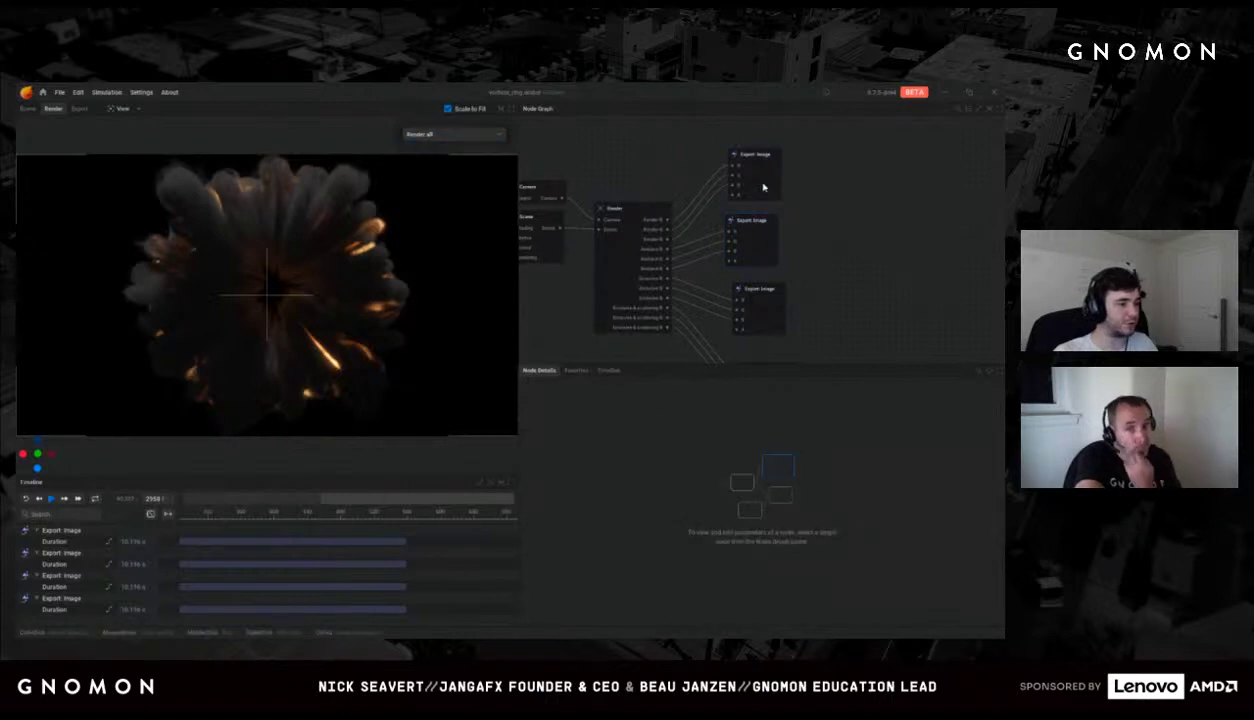
Step: Start a new default project without saving the changes to the vorticle ring
{"action": "left_click", "coordinate": [59, 92]}
{"action": "left_click", "coordinate": [70, 112]}
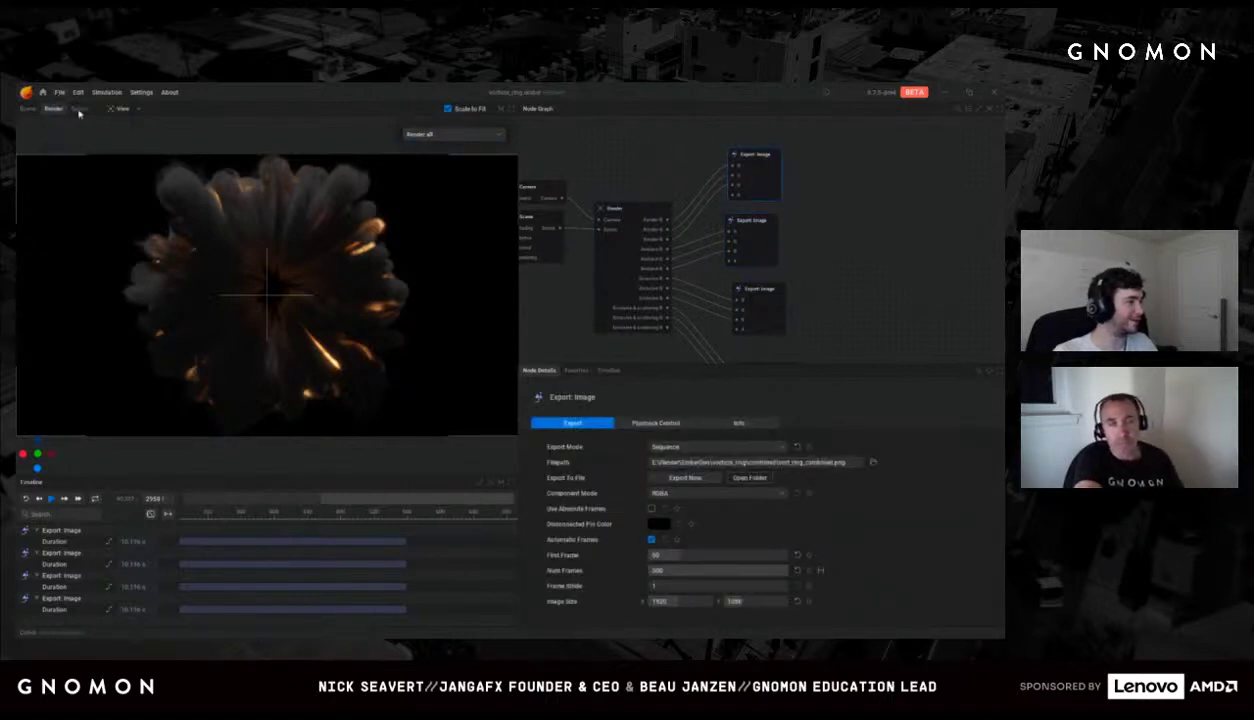
{"action": "left_click", "coordinate": [421, 392]}
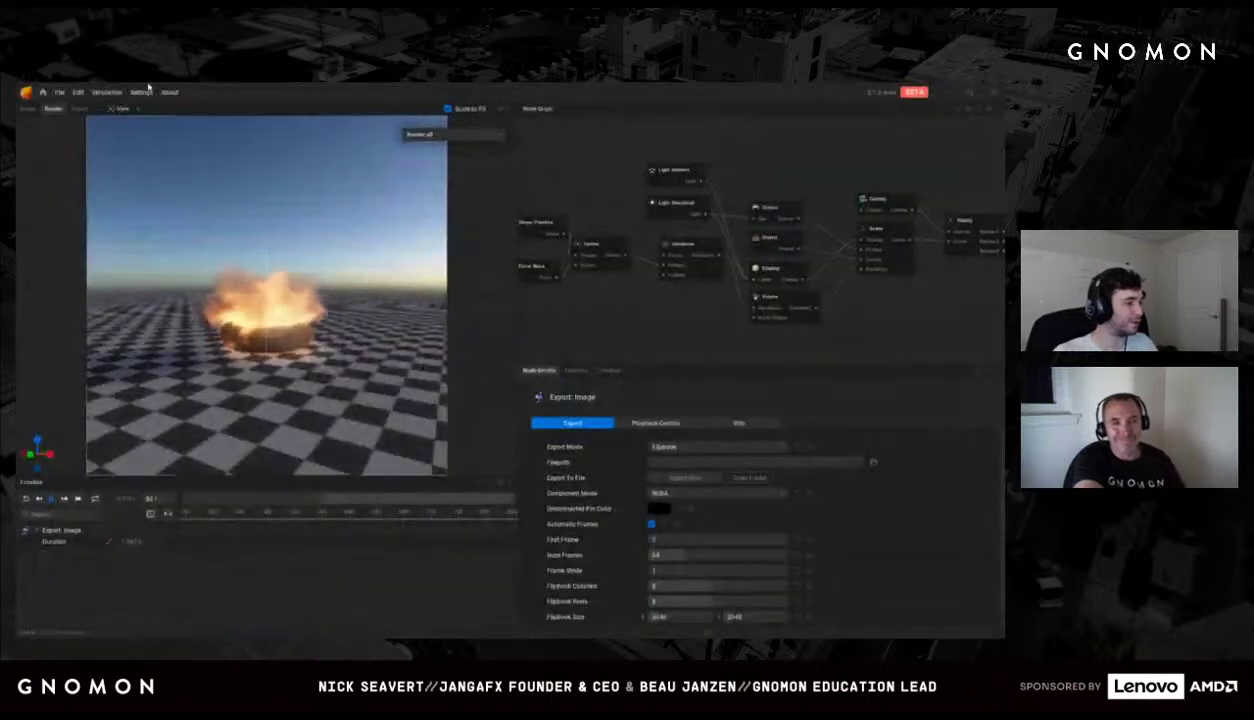
Step: Display the Temperature capture type of the default fire in the Render view
{"action": "left_click", "coordinate": [412, 136]}
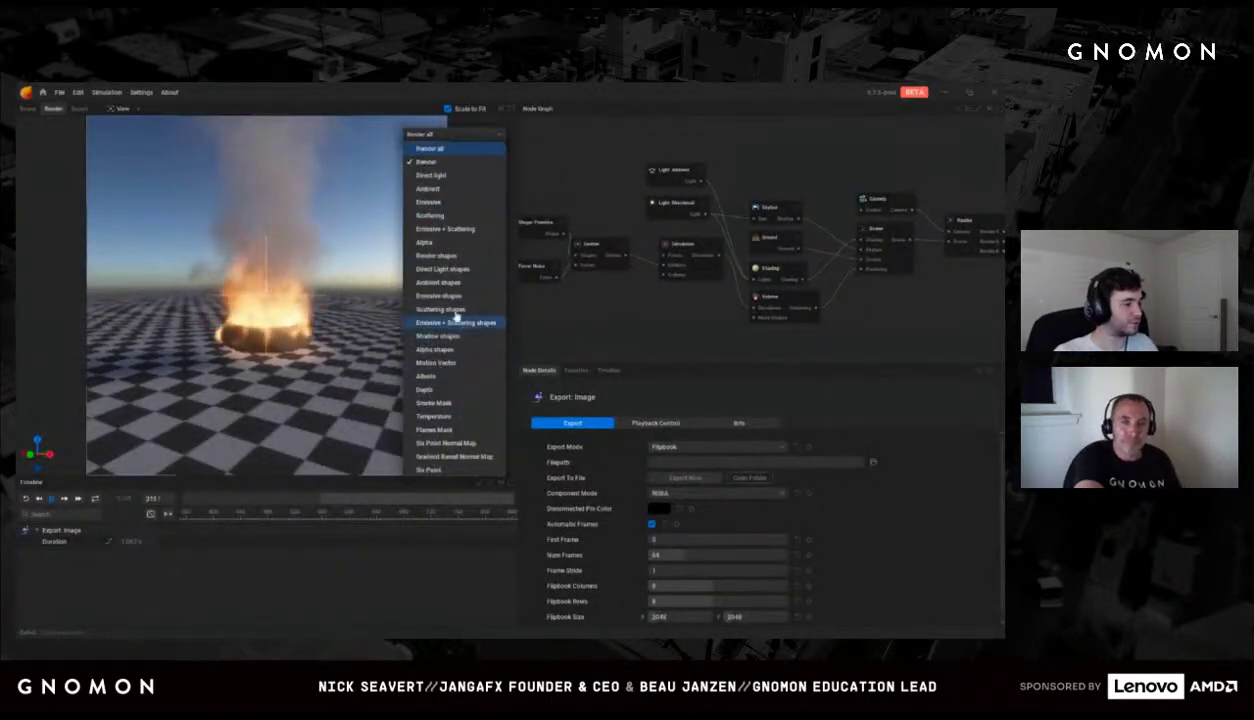
{"action": "left_click", "coordinate": [440, 416]}
{"action": "middle_click_drag", "start_coordinate": [895, 275], "coordinate": [738, 308]}
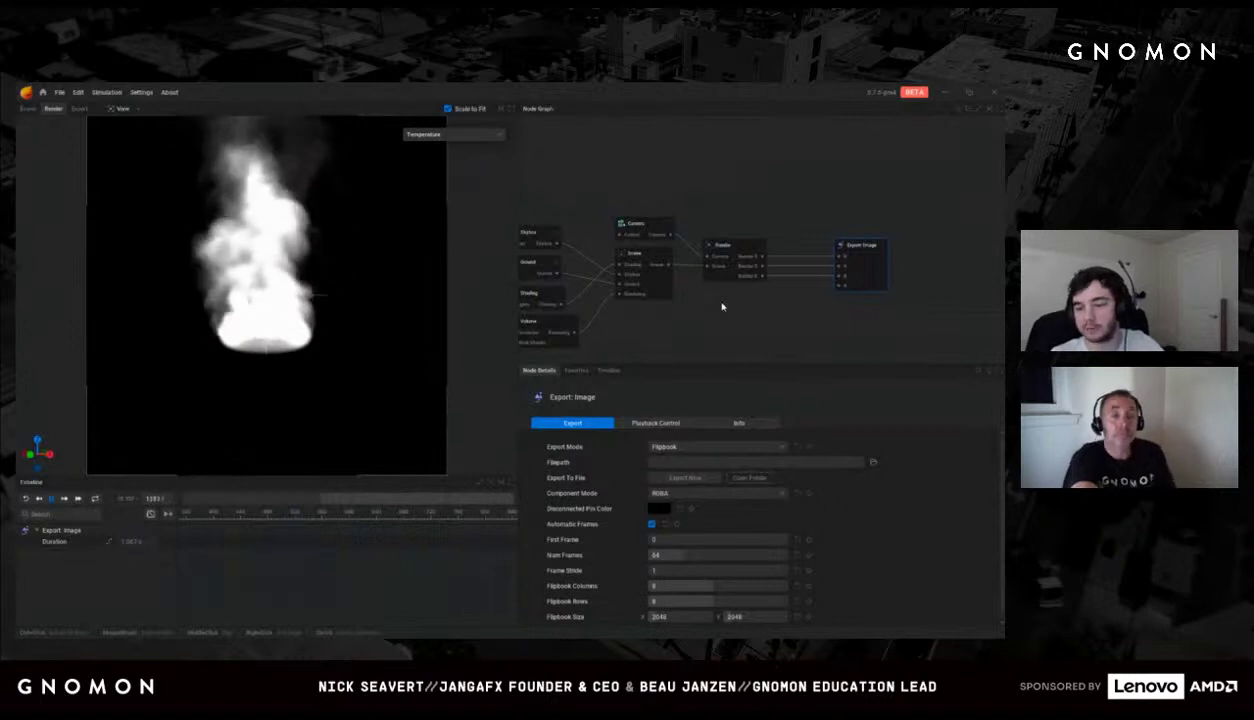
Step: Cross the Render node's G and B outputs into the opposite Export: Image inputs and move the export node closer to the Render node
{"action": "middle_click_drag", "start_coordinate": [723, 312], "coordinate": [716, 336]}
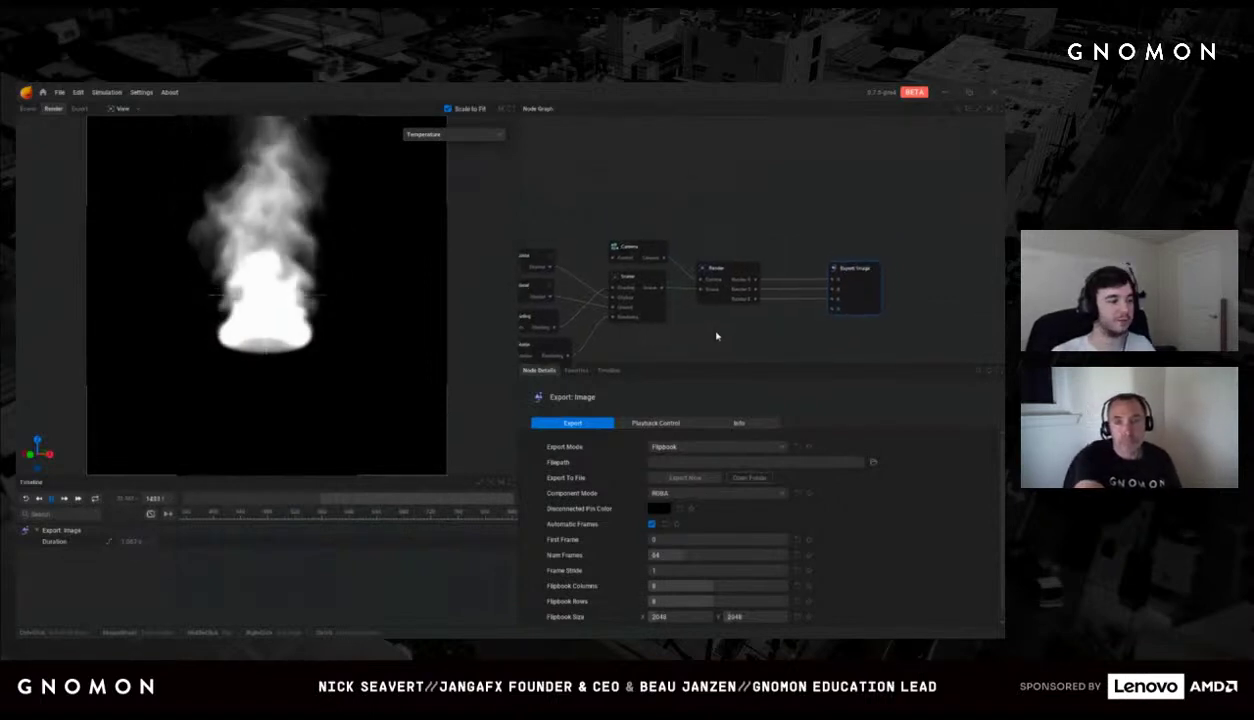
{"action": "left_click", "coordinate": [716, 304]}
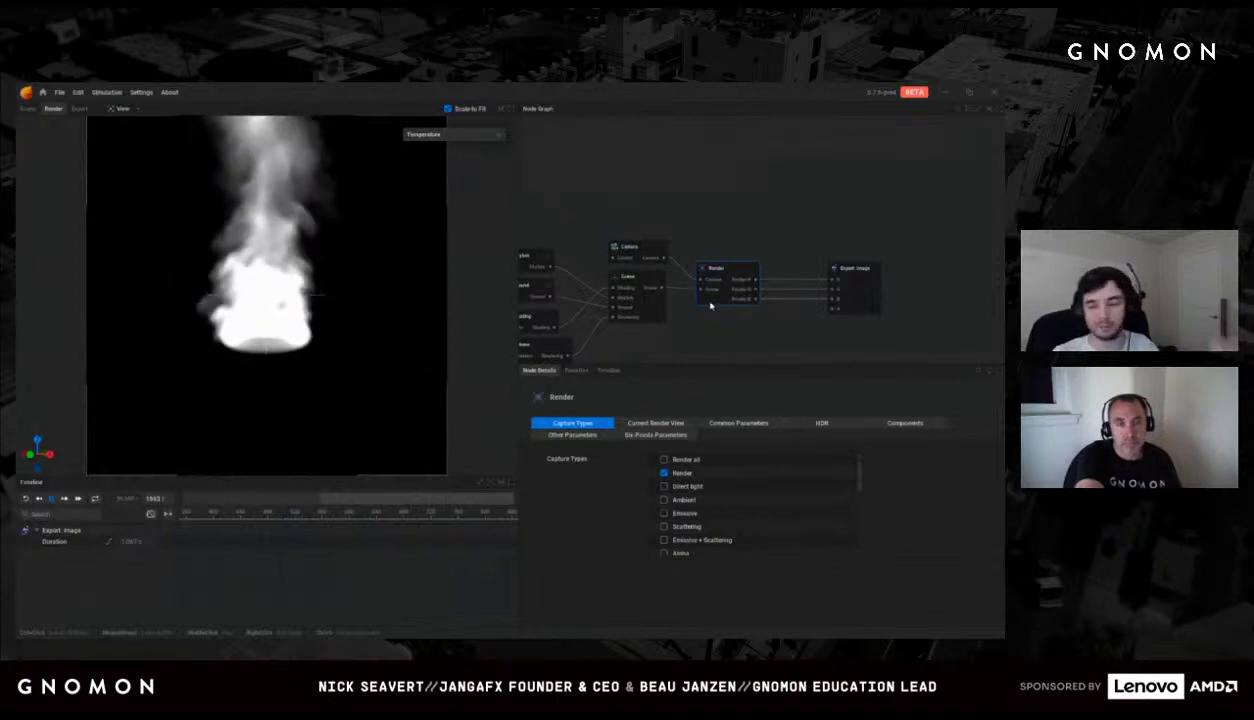
{"action": "left_click", "coordinate": [812, 300]}
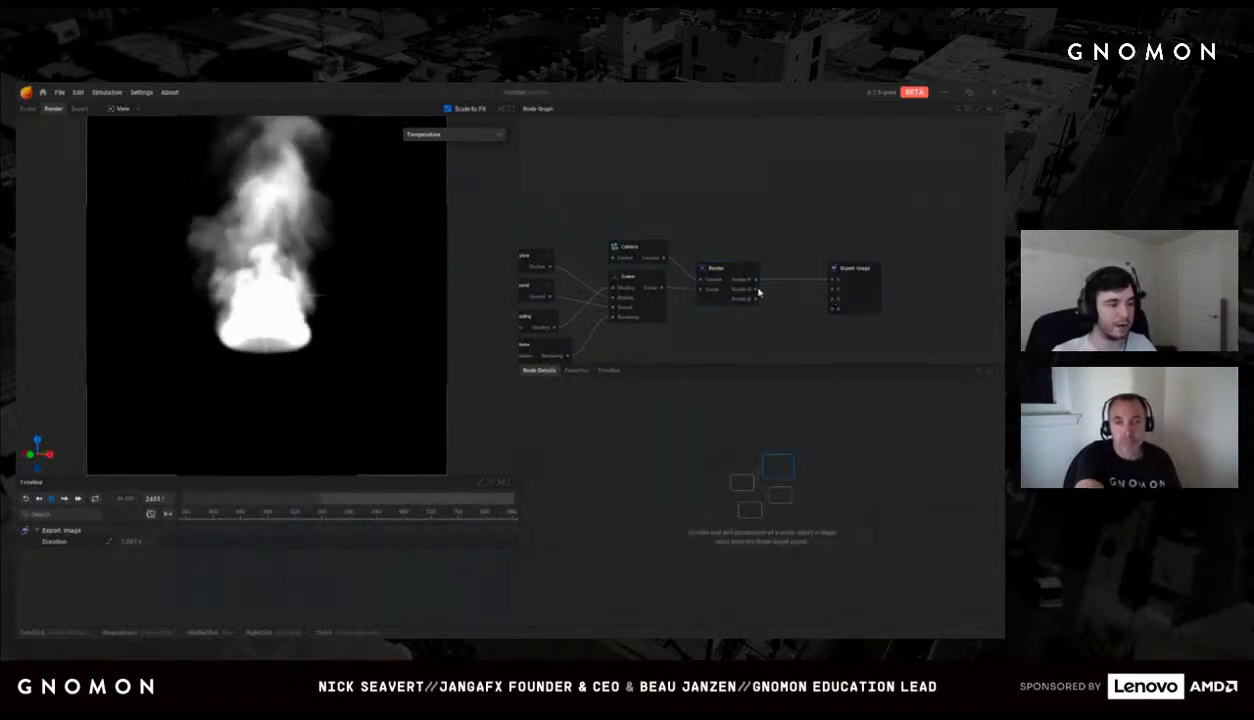
{"action": "mouse_move", "coordinate": [828, 304]}
{"action": "left_mouse_down"}
{"action": "mouse_move", "coordinate": [831, 288]}
{"action": "mouse_move", "coordinate": [812, 297]}
{"action": "mouse_move", "coordinate": [838, 291]}
{"action": "left_mouse_up"}
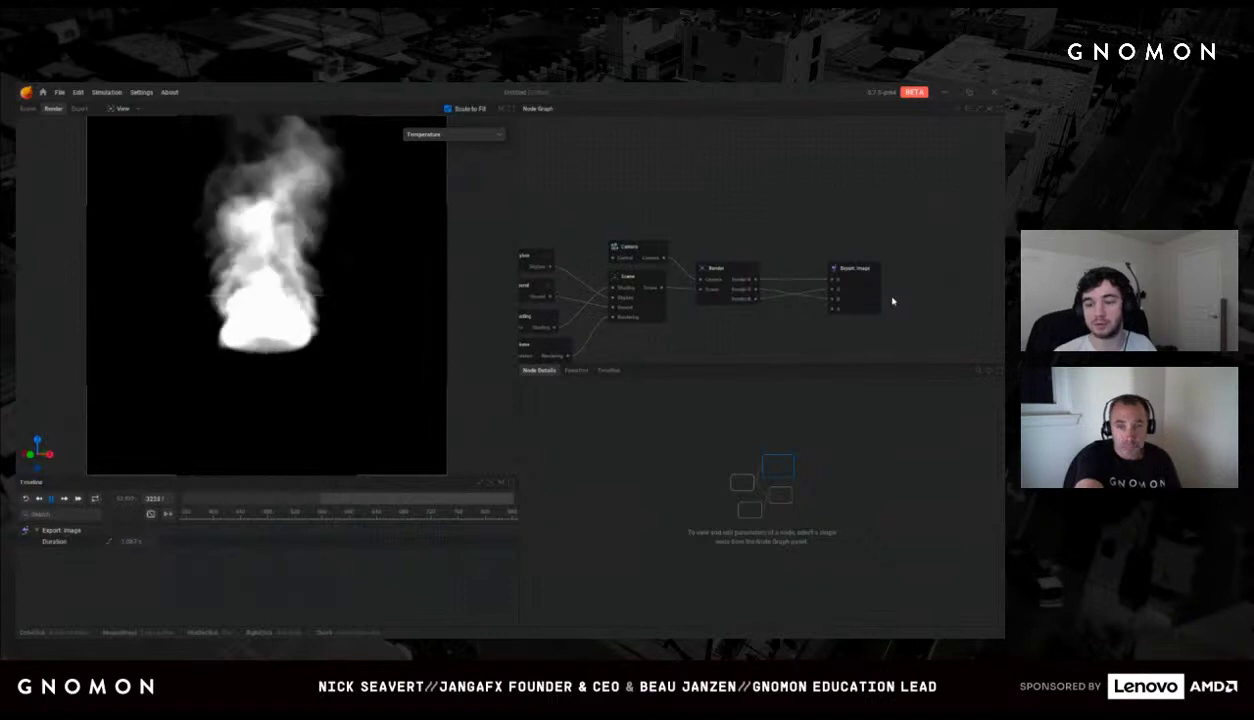
{"action": "left_click_drag", "start_coordinate": [856, 273], "coordinate": [857, 340]}
{"action": "left_click", "coordinate": [862, 263]}
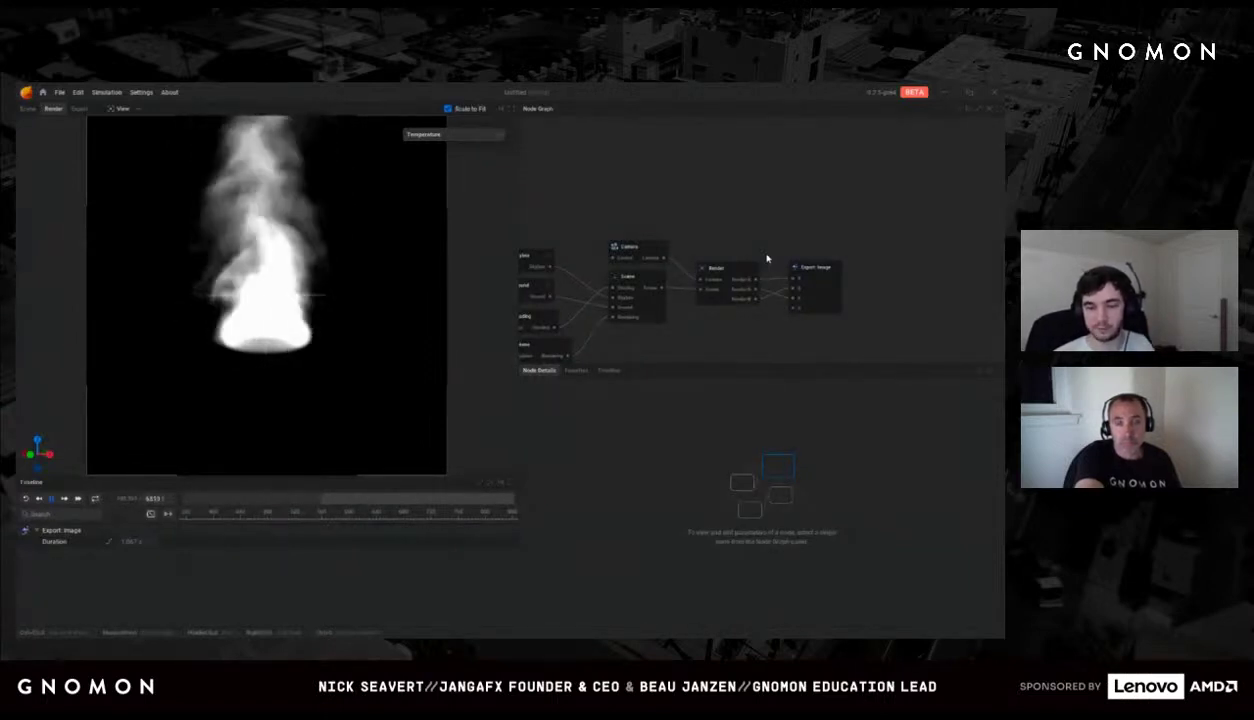
{"action": "scroll", "coordinate": [769, 243], "scroll_direction": "up", "scroll_amount": 3}
{"action": "middle_click_drag", "start_coordinate": [769, 243], "coordinate": [772, 195]}
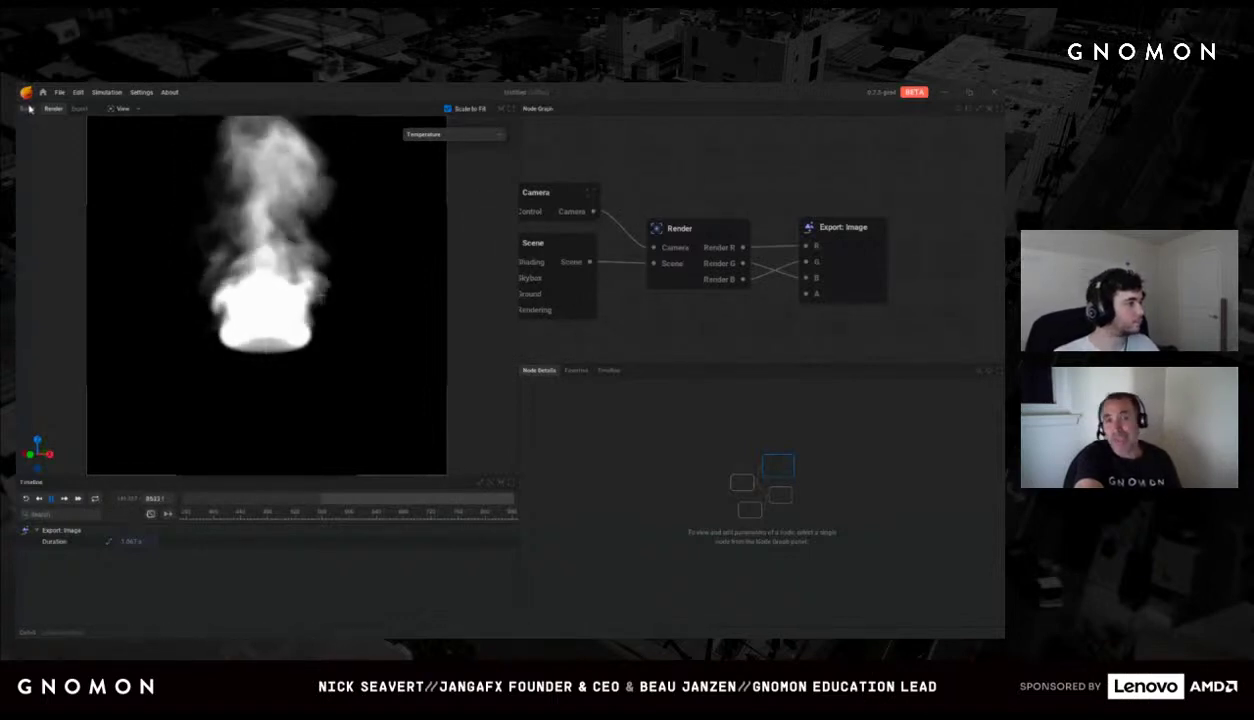
Step: Open the preset project rainbow_explosion.ember without saving the changes to the current project
{"action": "left_click", "coordinate": [59, 92]}
{"action": "left_click", "coordinate": [70, 121]}
{"action": "left_click", "coordinate": [425, 392]}
{"action": "scroll", "coordinate": [180, 250], "scroll_direction": "down", "scroll_amount": 5}
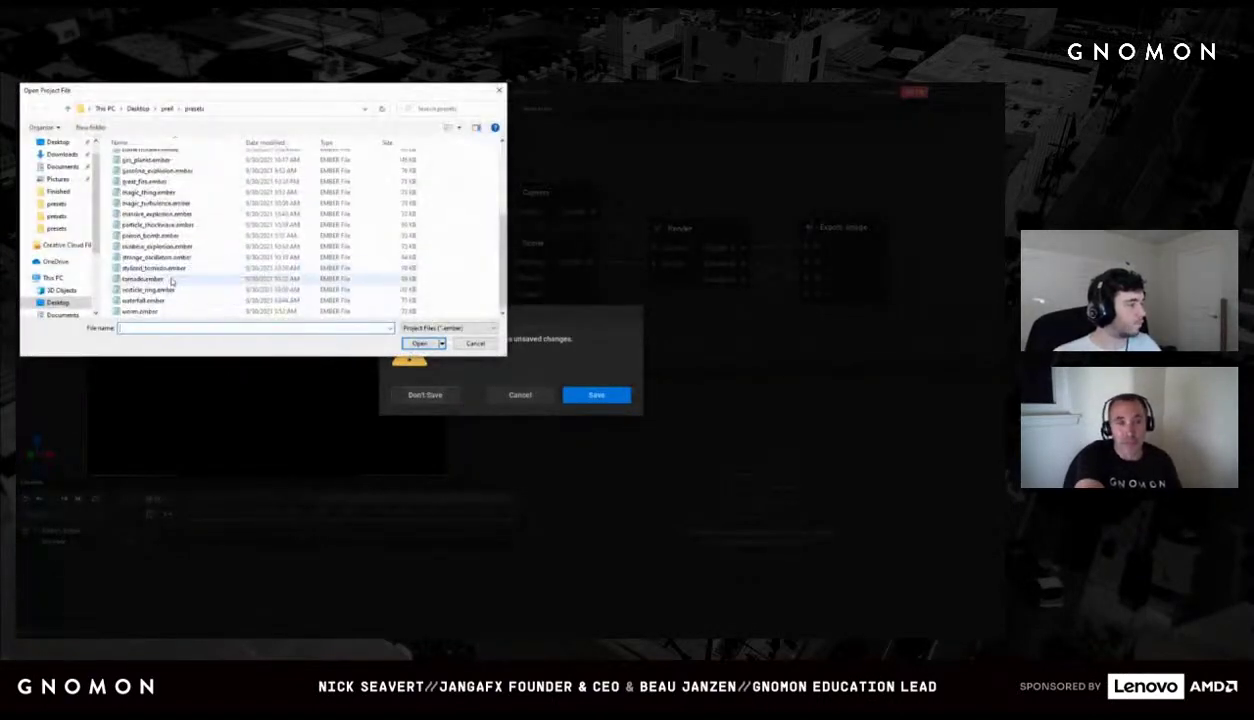
{"action": "double_click", "coordinate": [160, 246]}
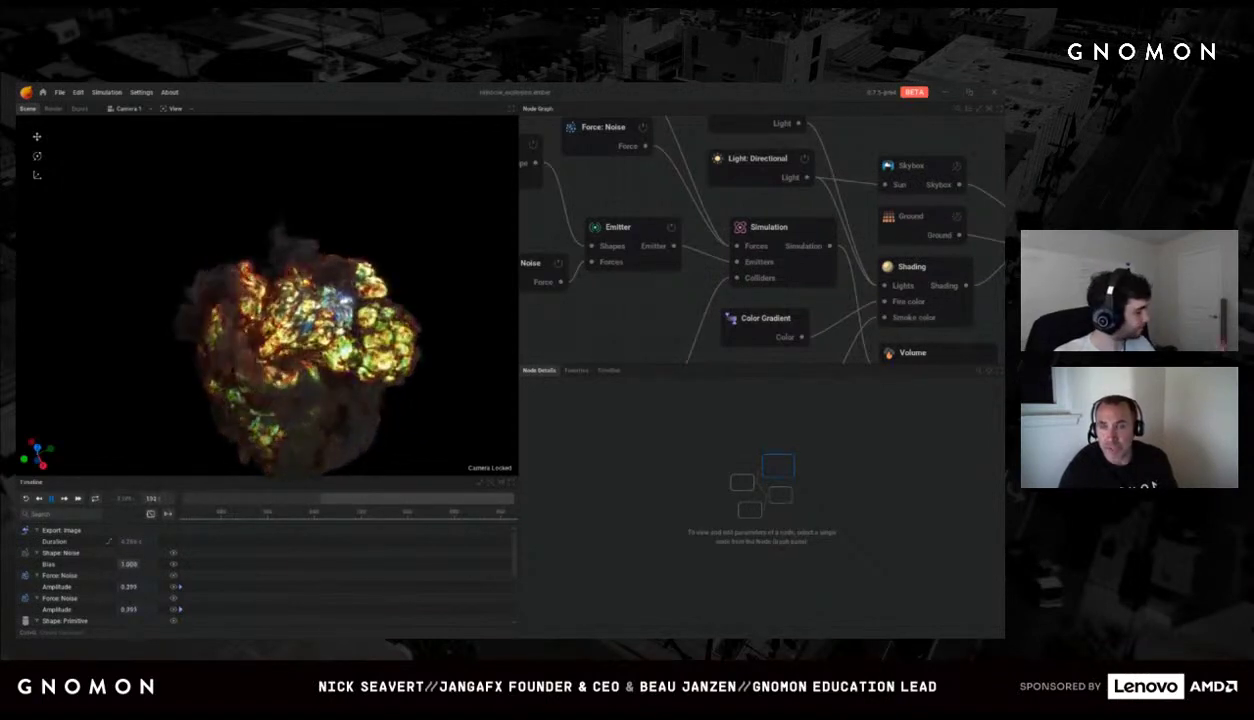
Step: Open the preset project magic_turbulence.ember from the presets folder
{"action": "left_click", "coordinate": [60, 92]}
{"action": "left_click", "coordinate": [80, 120]}
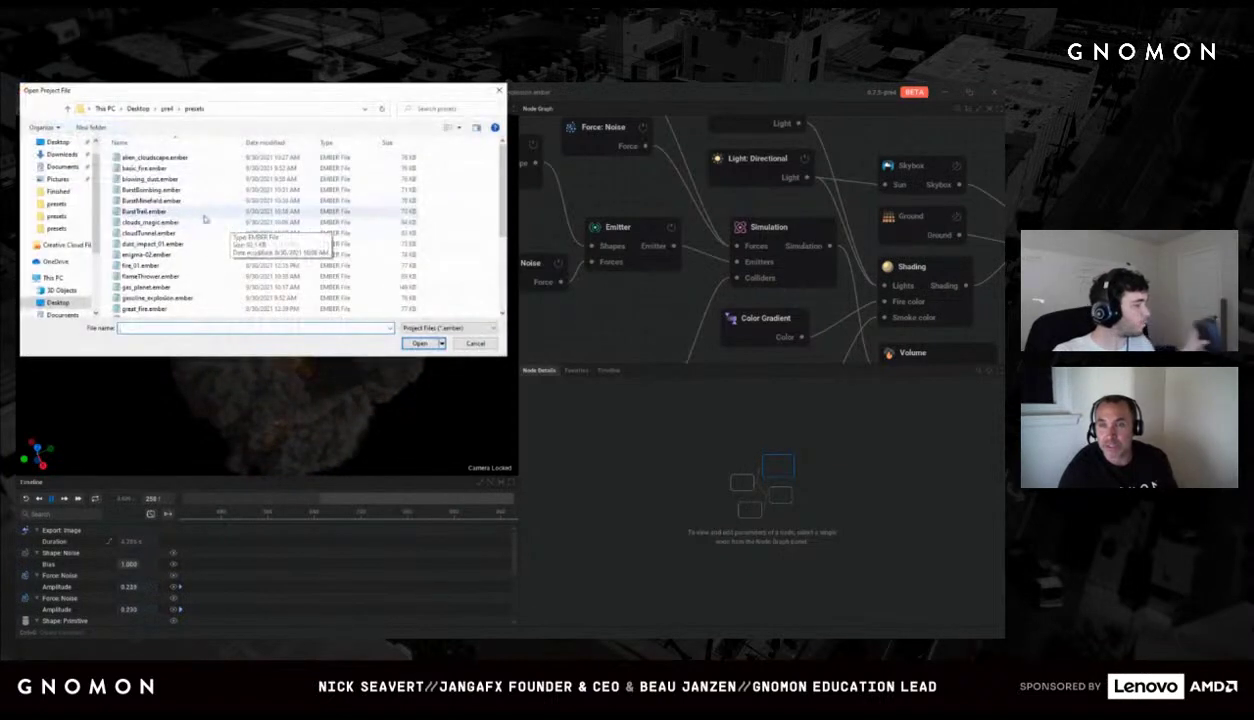
{"action": "scroll", "coordinate": [166, 187], "scroll_direction": "down", "scroll_amount": 4}
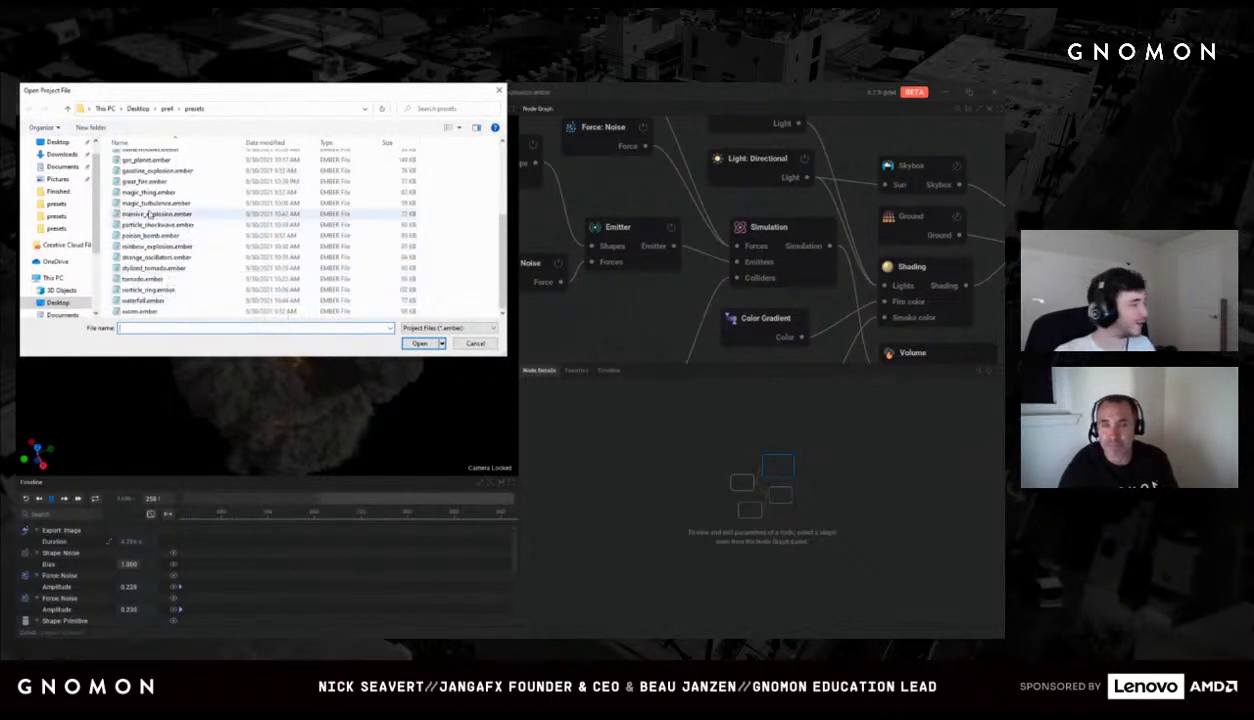
{"action": "scroll", "coordinate": [164, 216], "scroll_direction": "up", "scroll_amount": 1}
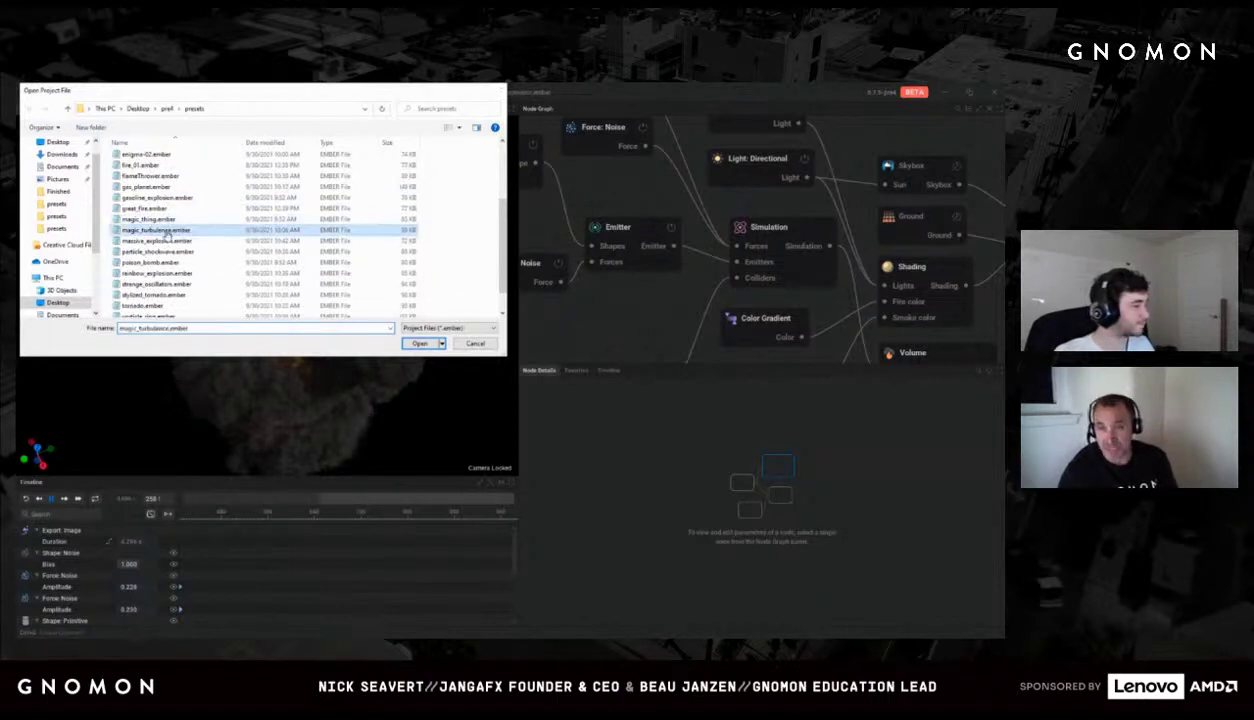
{"action": "double_click", "coordinate": [160, 230]}
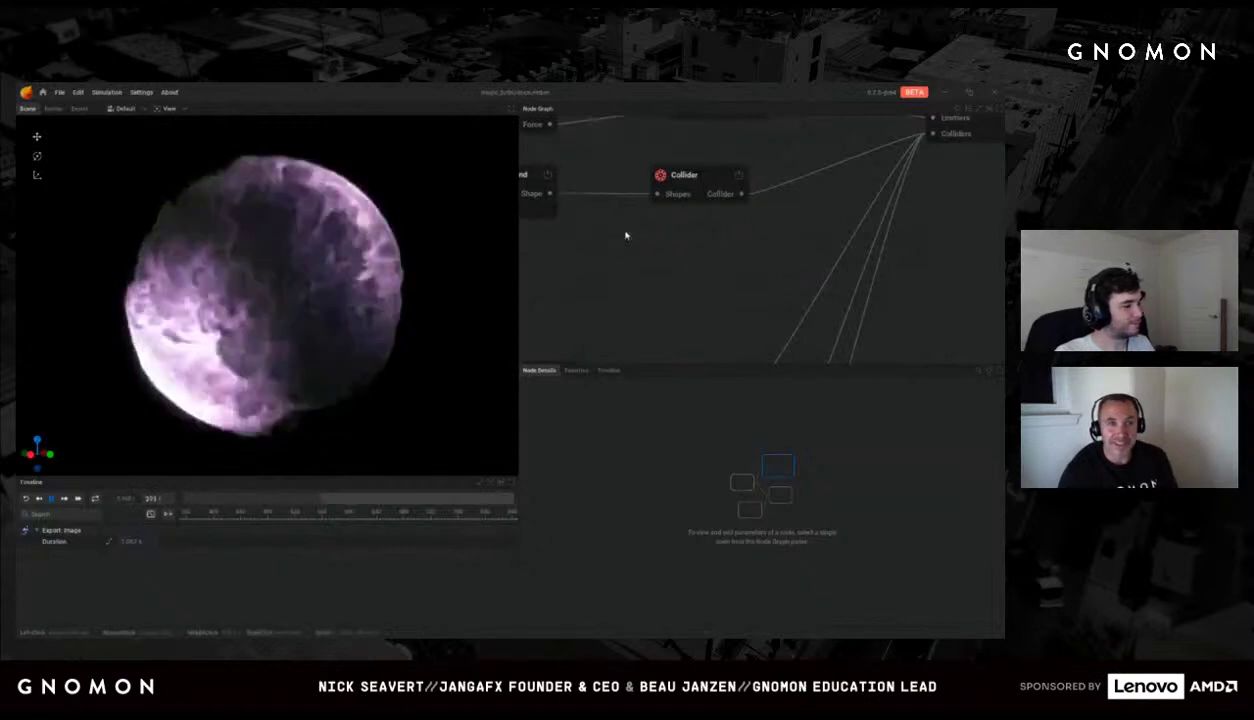
Step: Examine the magic turbulence sphere and its node graph, and show the Shading node's lighting parameters
{"action": "scroll", "coordinate": [705, 238], "scroll_direction": "down", "scroll_amount": 5}
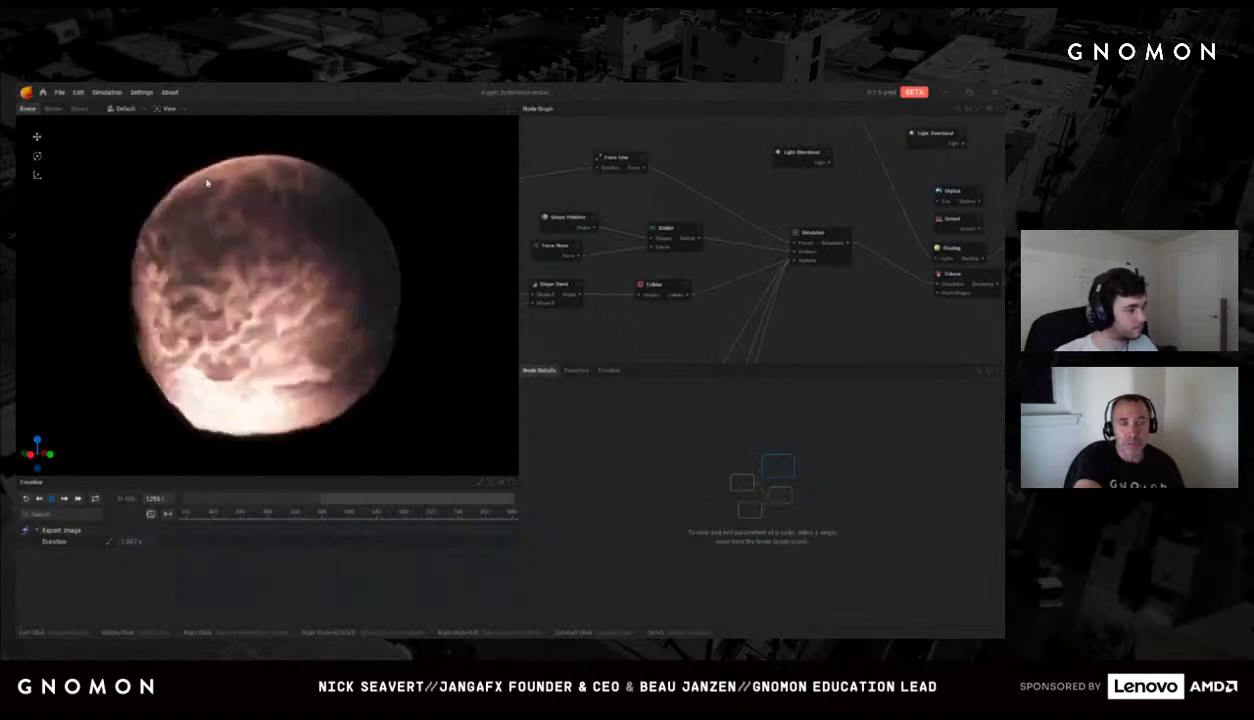
{"action": "left_click_drag", "start_coordinate": [307, 234], "coordinate": [328, 276]}
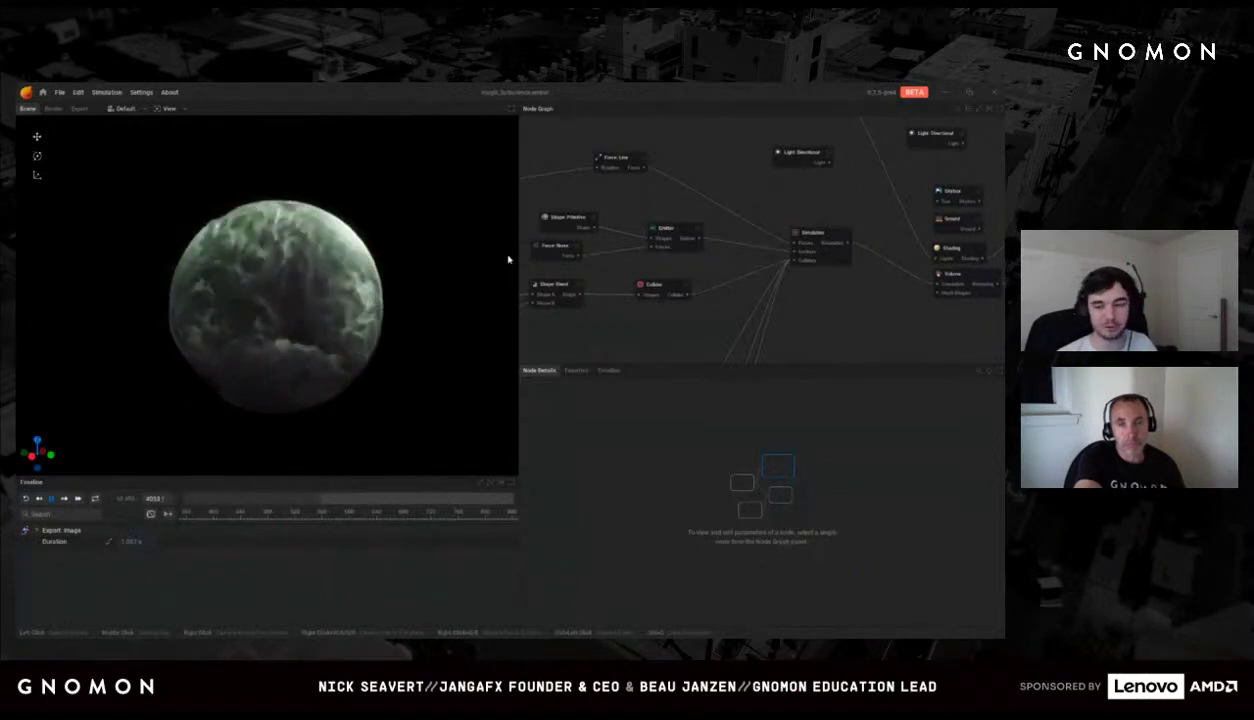
{"action": "middle_click_drag", "start_coordinate": [610, 160], "coordinate": [701, 192]}
{"action": "scroll", "coordinate": [740, 250], "scroll_direction": "down", "scroll_amount": 3}
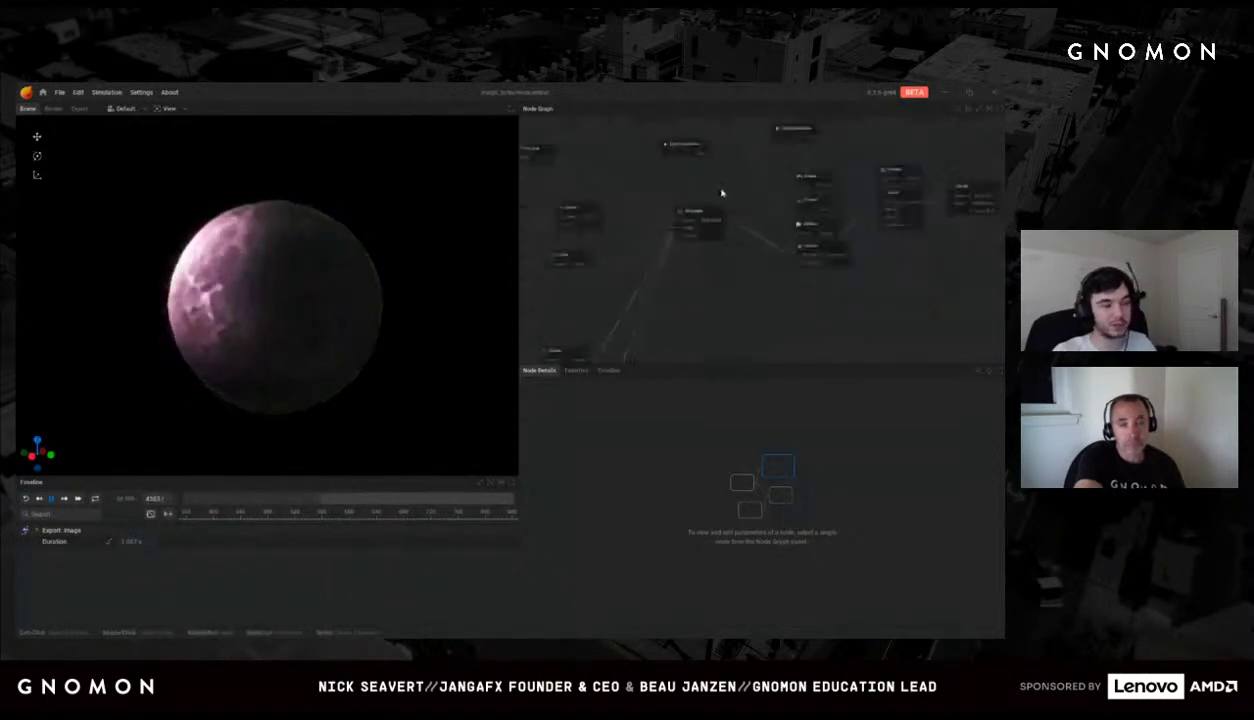
{"action": "mouse_move", "coordinate": [750, 266]}
{"action": "middle_mouse_down"}
{"action": "mouse_move", "coordinate": [712, 272]}
{"action": "mouse_move", "coordinate": [789, 271]}
{"action": "mouse_move", "coordinate": [826, 336]}
{"action": "mouse_move", "coordinate": [840, 286]}
{"action": "mouse_move", "coordinate": [876, 246]}
{"action": "mouse_move", "coordinate": [767, 336]}
{"action": "mouse_move", "coordinate": [790, 323]}
{"action": "mouse_move", "coordinate": [779, 327]}
{"action": "middle_mouse_up"}
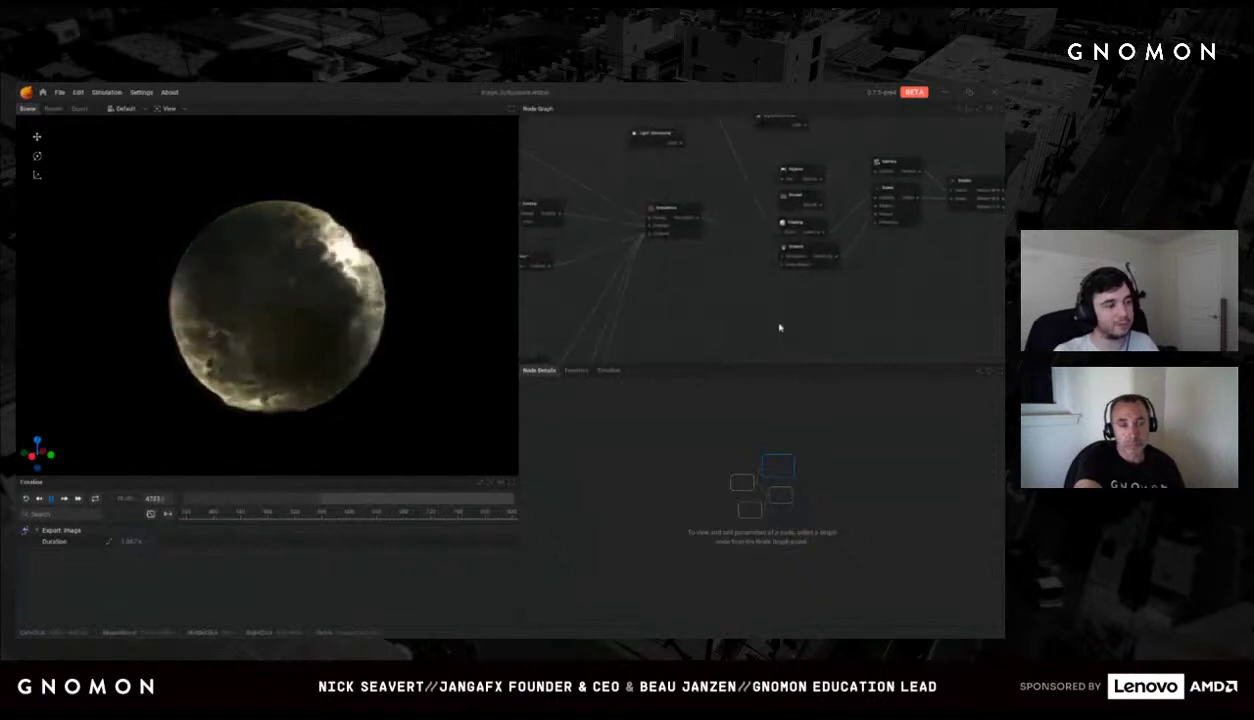
{"action": "scroll", "coordinate": [761, 327], "scroll_direction": "up", "scroll_amount": 2}
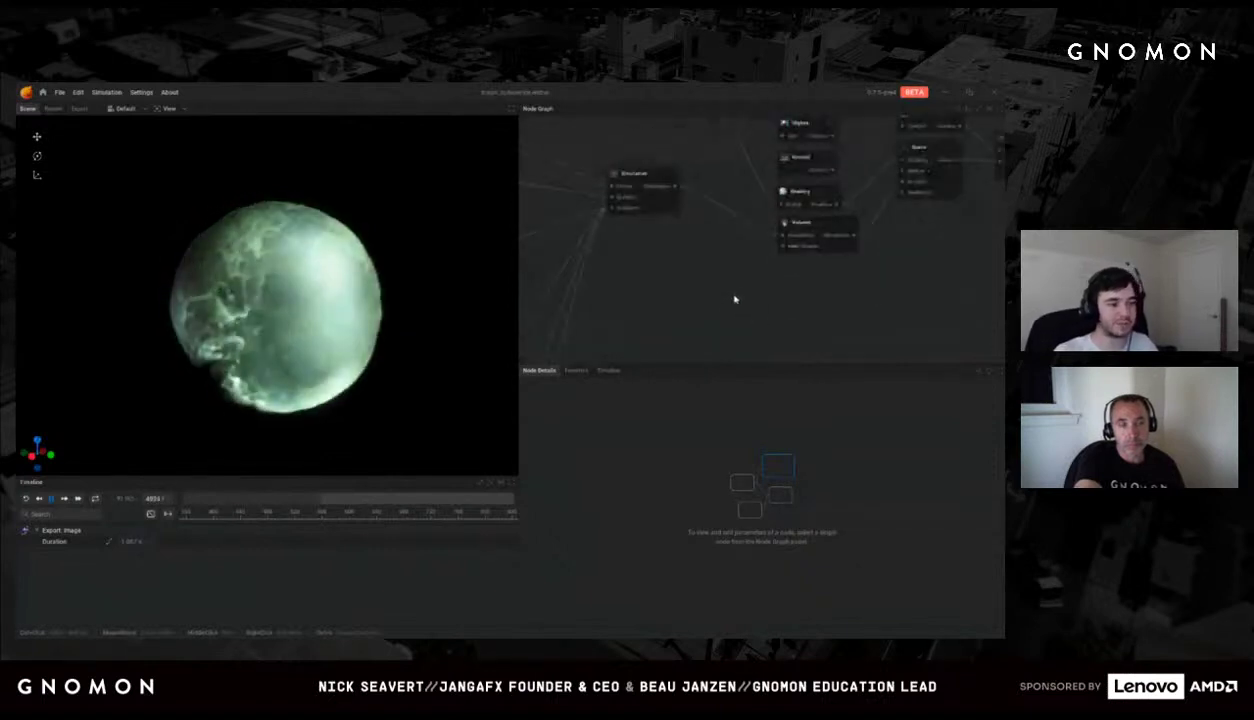
{"action": "scroll", "coordinate": [669, 350], "scroll_direction": "up", "scroll_amount": 3}
{"action": "left_click", "coordinate": [722, 241]}
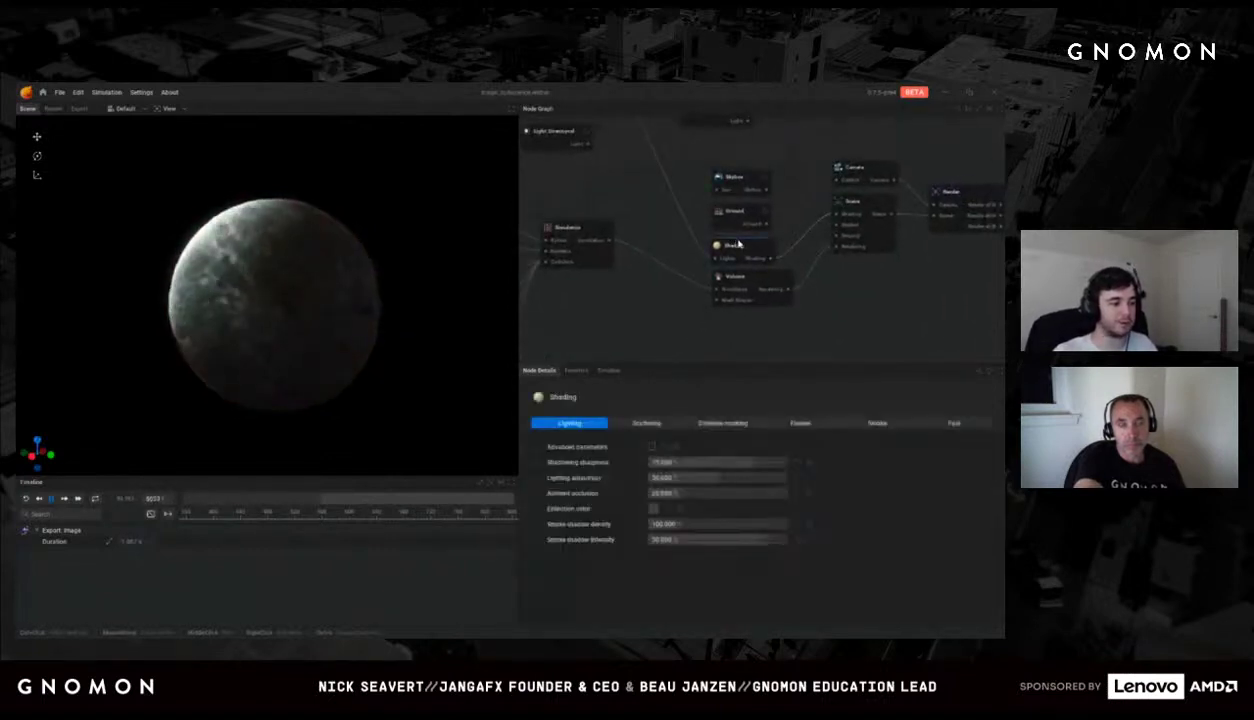
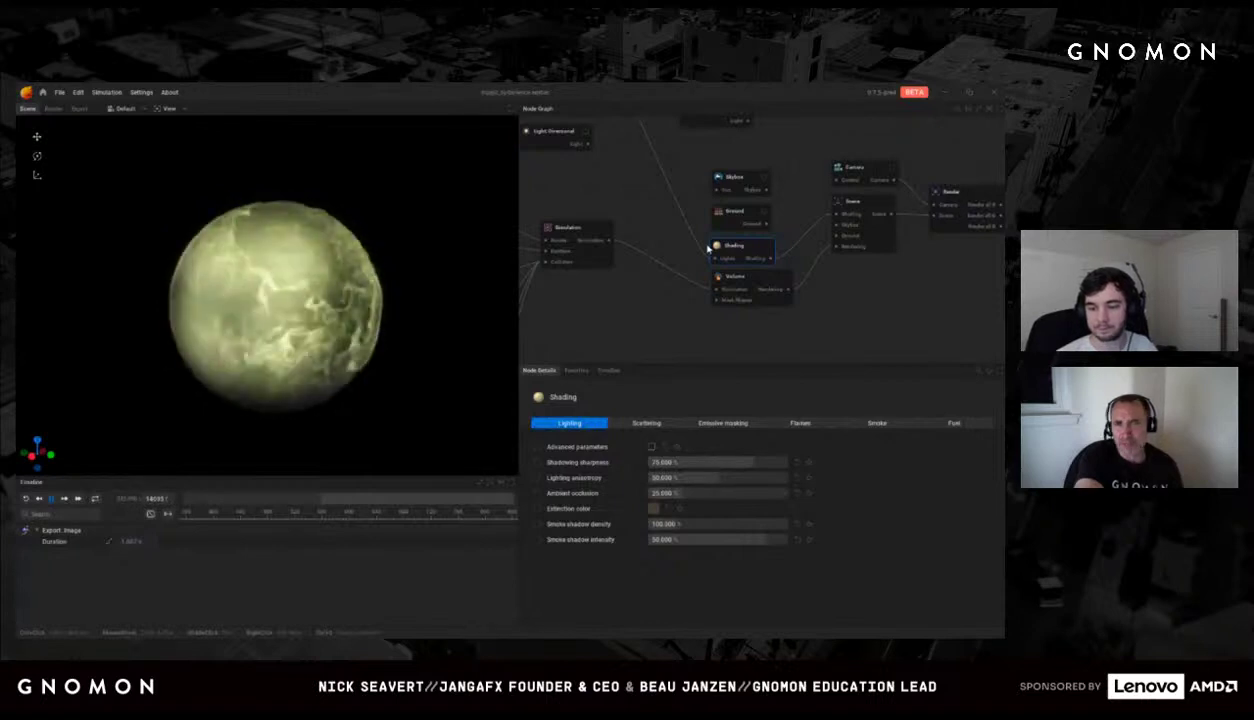
Step: Open the preset project particle_shockwave.ember from the presets folder
{"action": "left_click", "coordinate": [59, 91]}
{"action": "key", "text": "Return"}
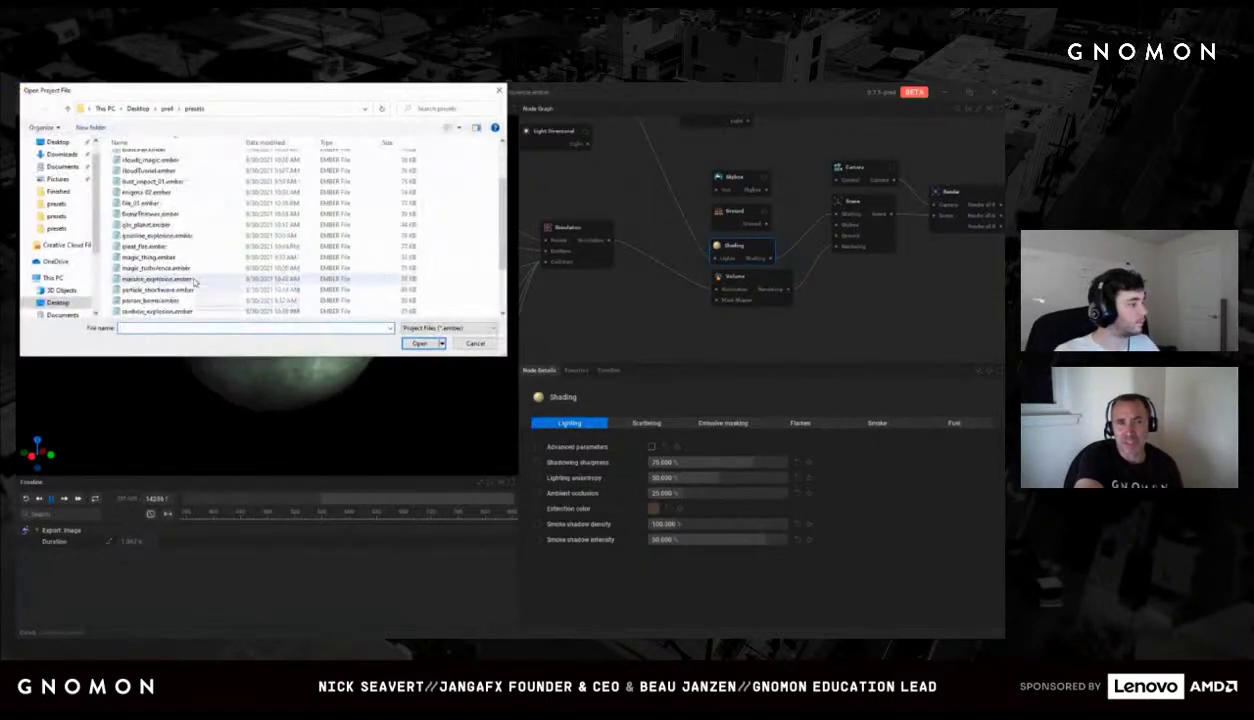
{"action": "double_click", "coordinate": [193, 290]}
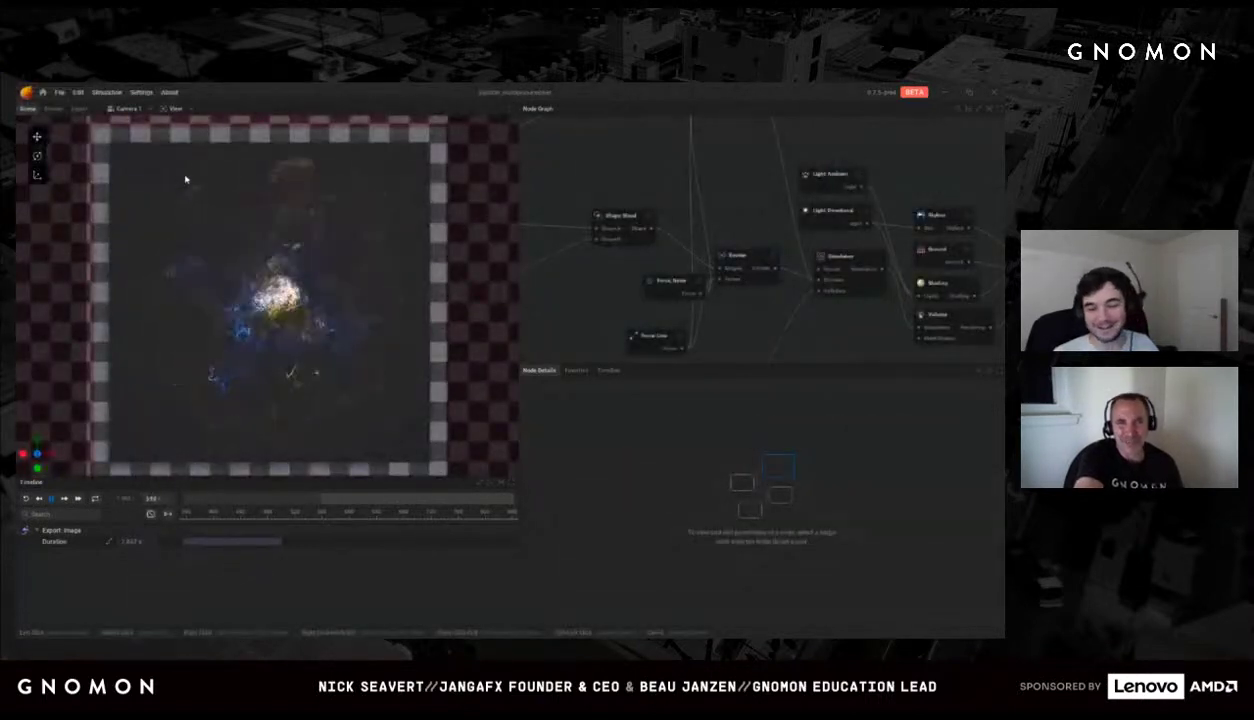
Step: Open the preset project poison_bomb.ember from the presets folder
{"action": "left_click", "coordinate": [60, 92]}
{"action": "left_click", "coordinate": [84, 124]}
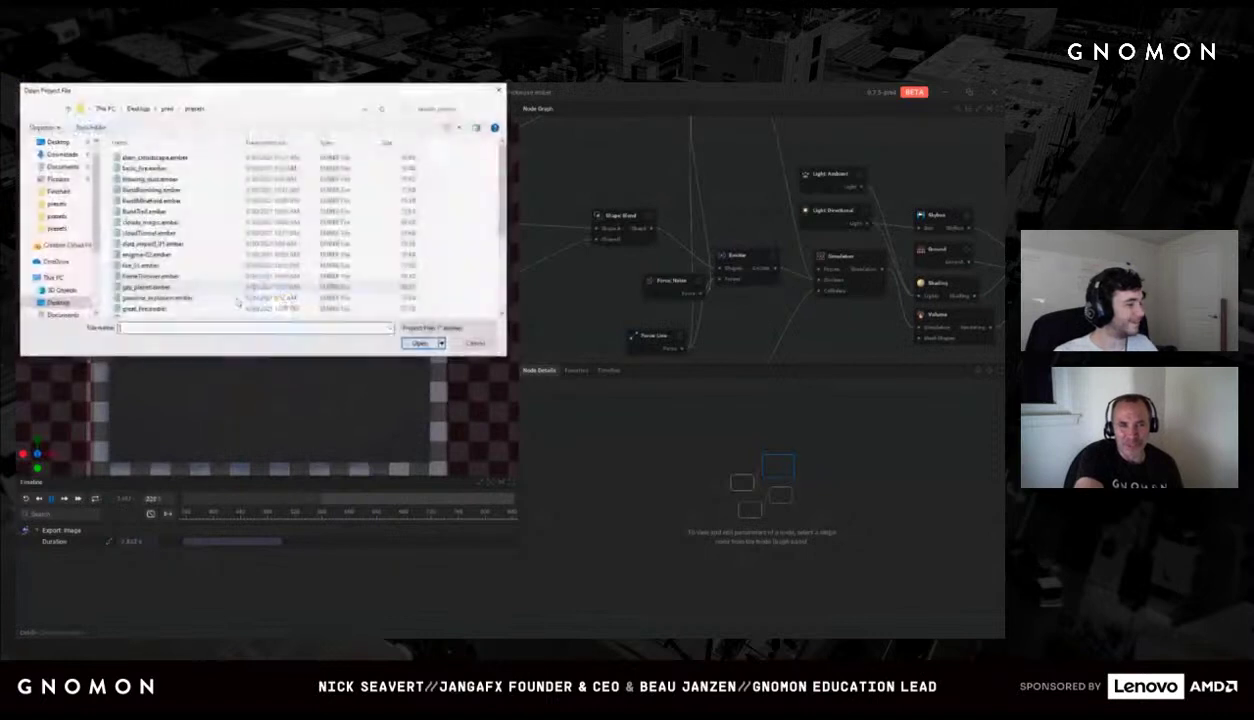
{"action": "scroll", "coordinate": [187, 292], "scroll_direction": "down", "scroll_amount": 1}
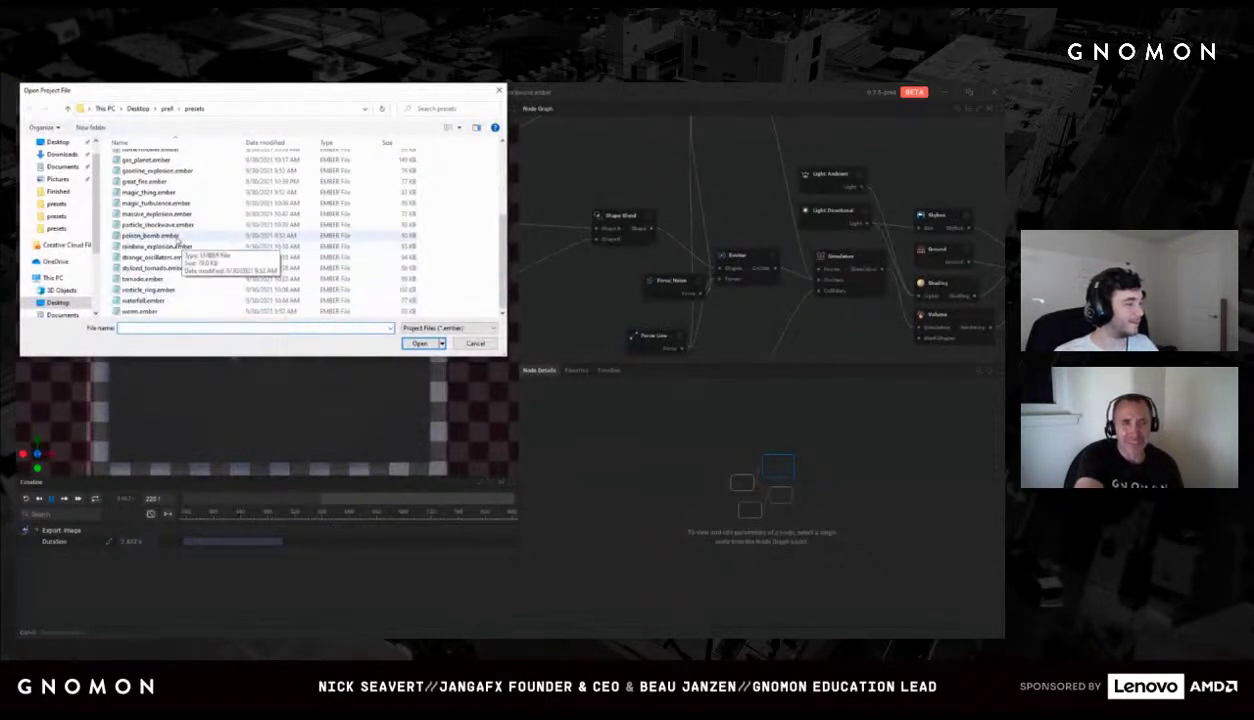
{"action": "double_click", "coordinate": [177, 240]}
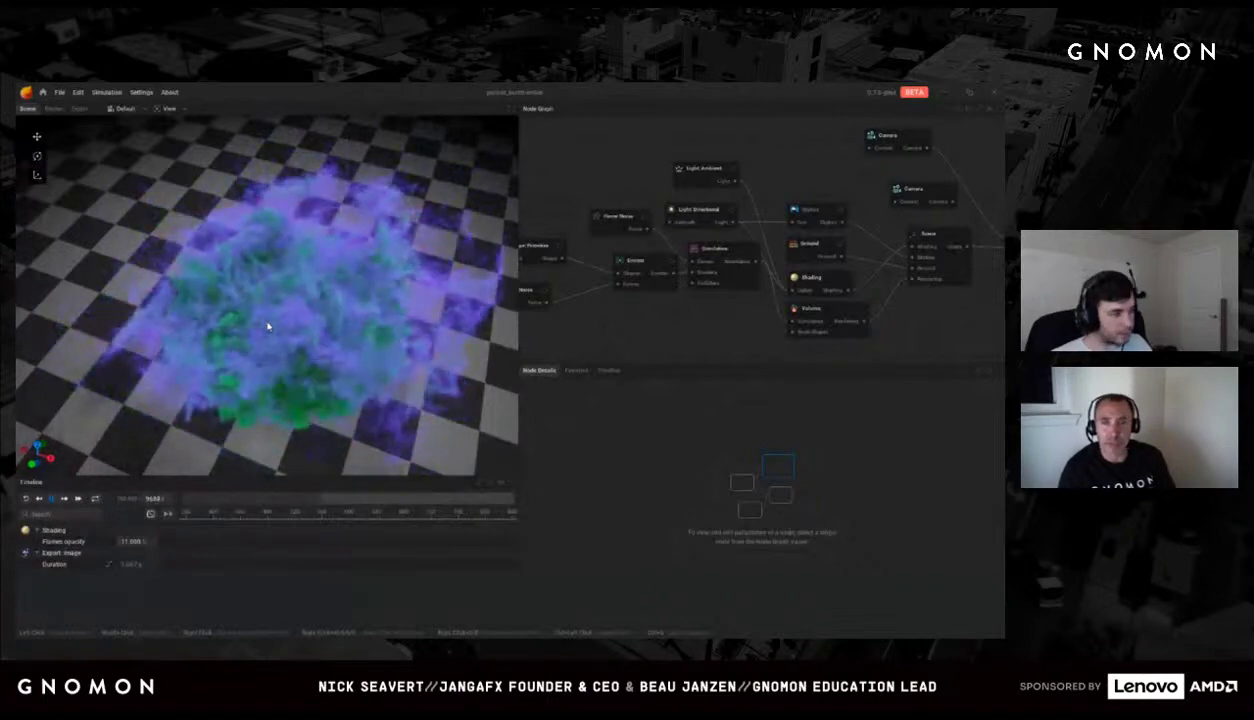
{"action": "left_click", "coordinate": [59, 92]}
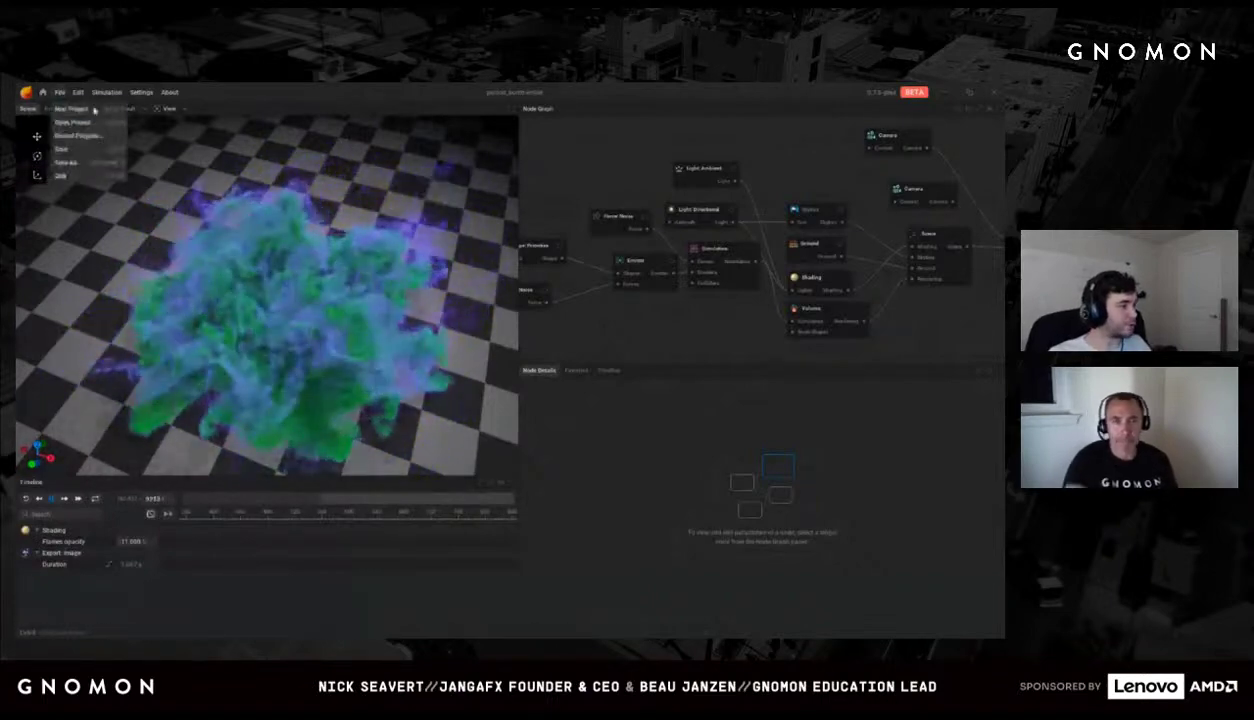
{"action": "left_click", "coordinate": [622, 187]}
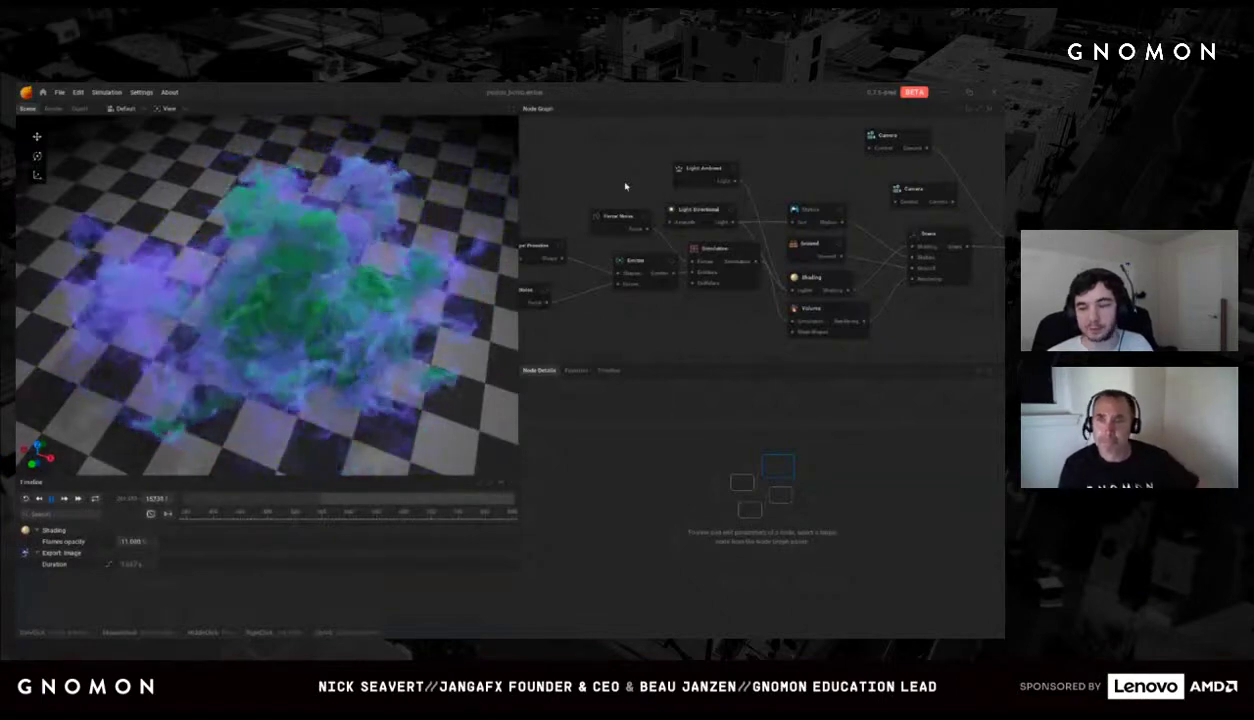
Step: Replace the poison bomb with the default fire project and view the fire from a different angle
{"action": "left_click", "coordinate": [59, 92]}
{"action": "left_click", "coordinate": [85, 140]}
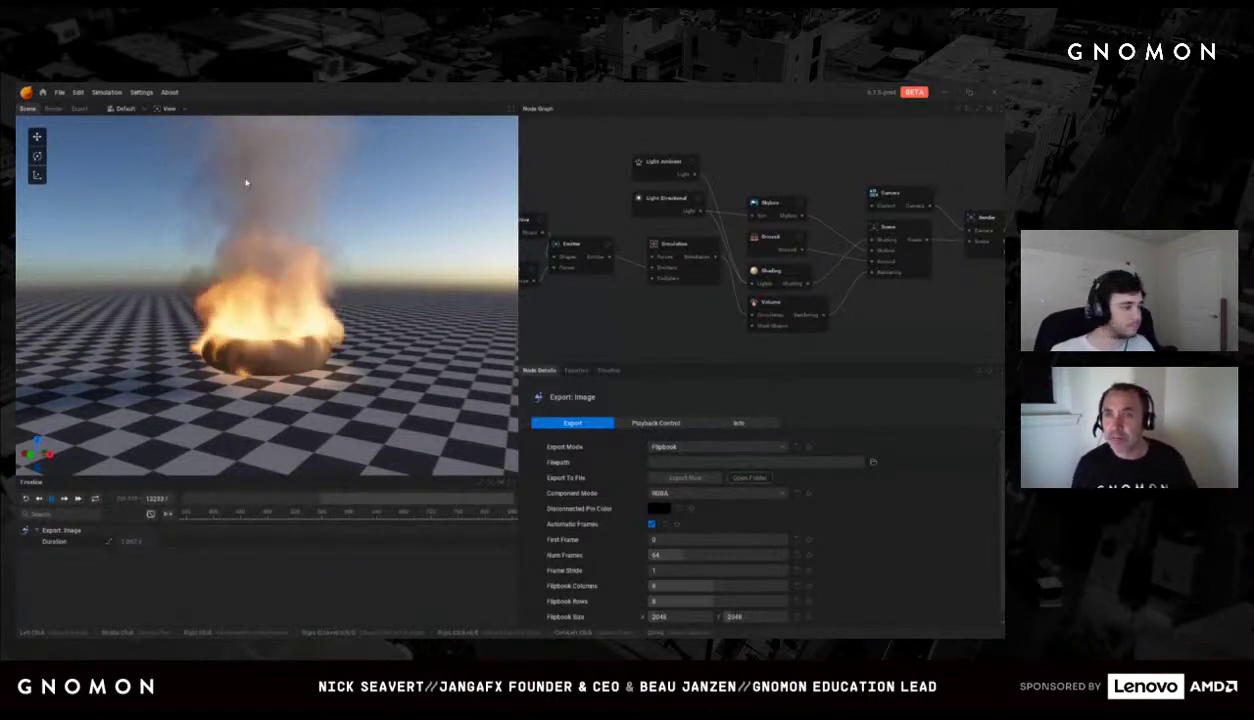
{"action": "left_click_drag", "start_coordinate": [272, 228], "coordinate": [279, 270]}
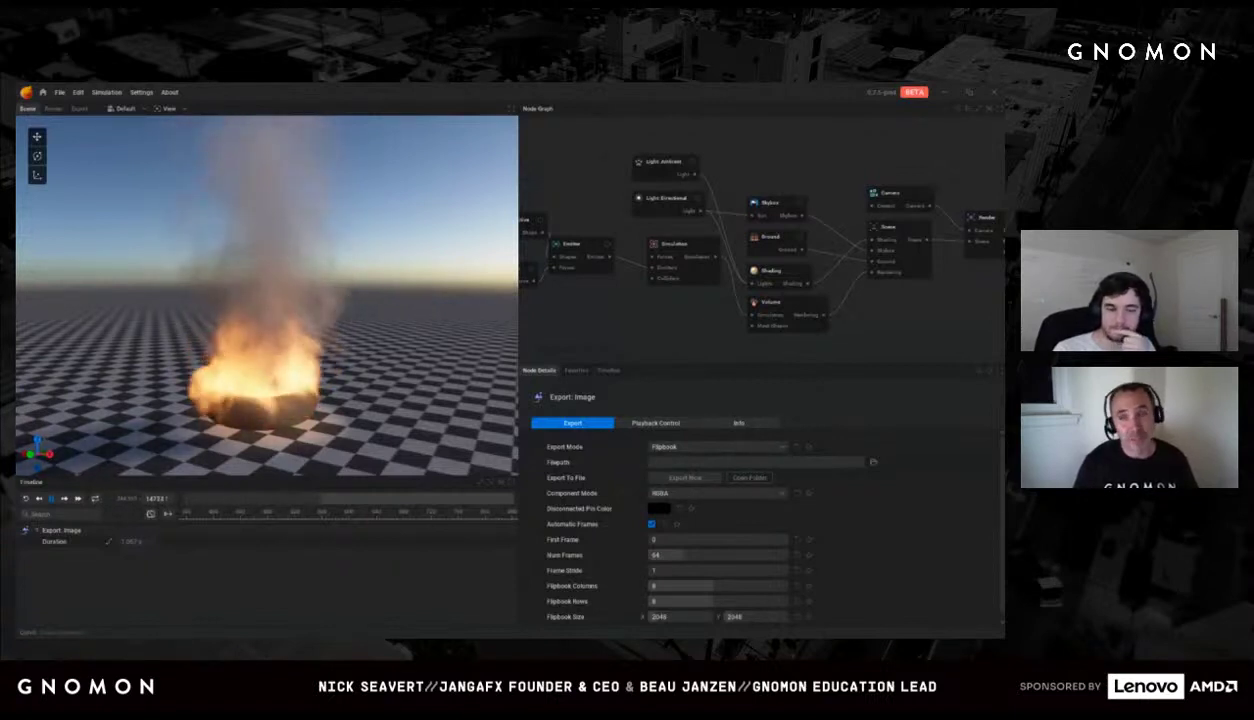
Step: Open the preset project BurstMinefield.ember from the presets folder
{"action": "left_click", "coordinate": [60, 92]}
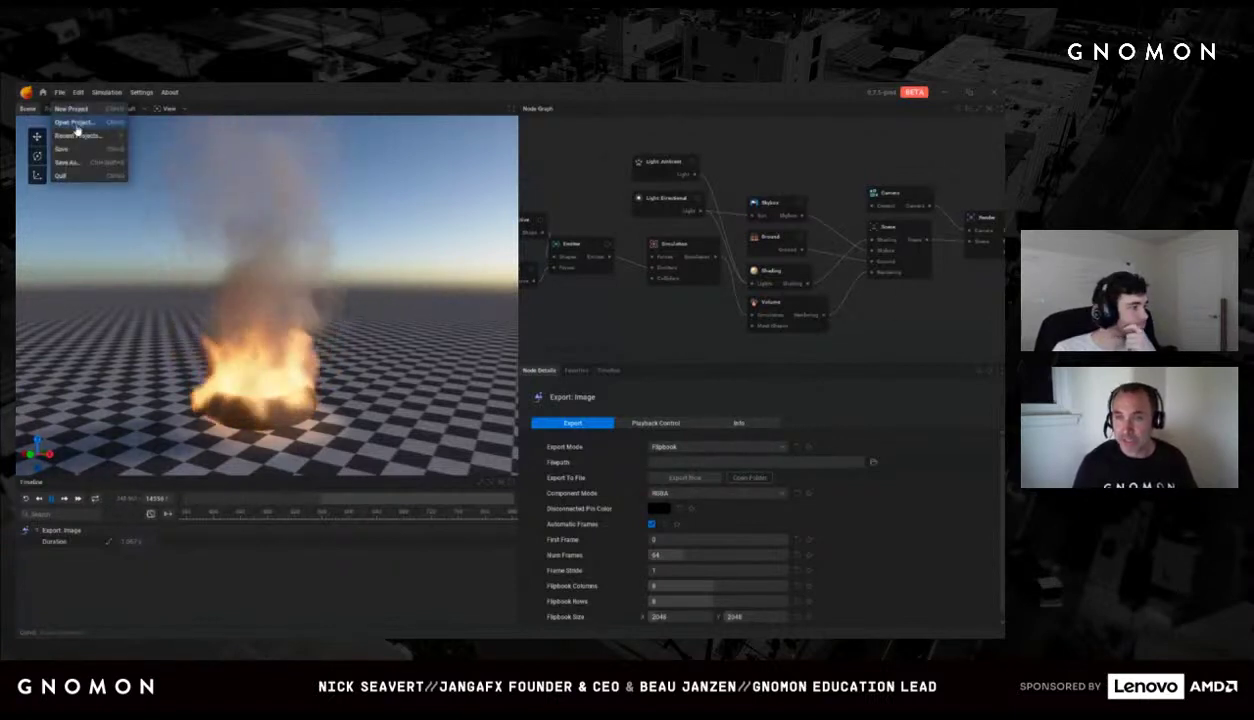
{"action": "left_click", "coordinate": [76, 126]}
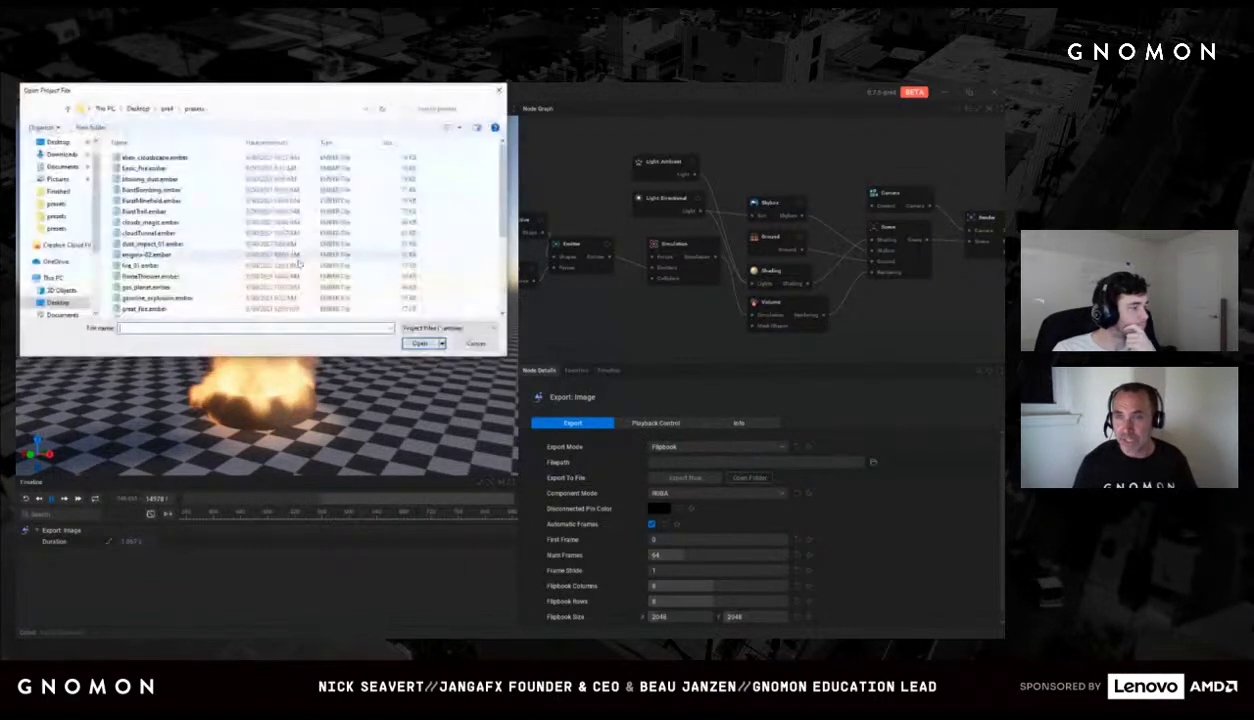
{"action": "double_click", "coordinate": [168, 201]}
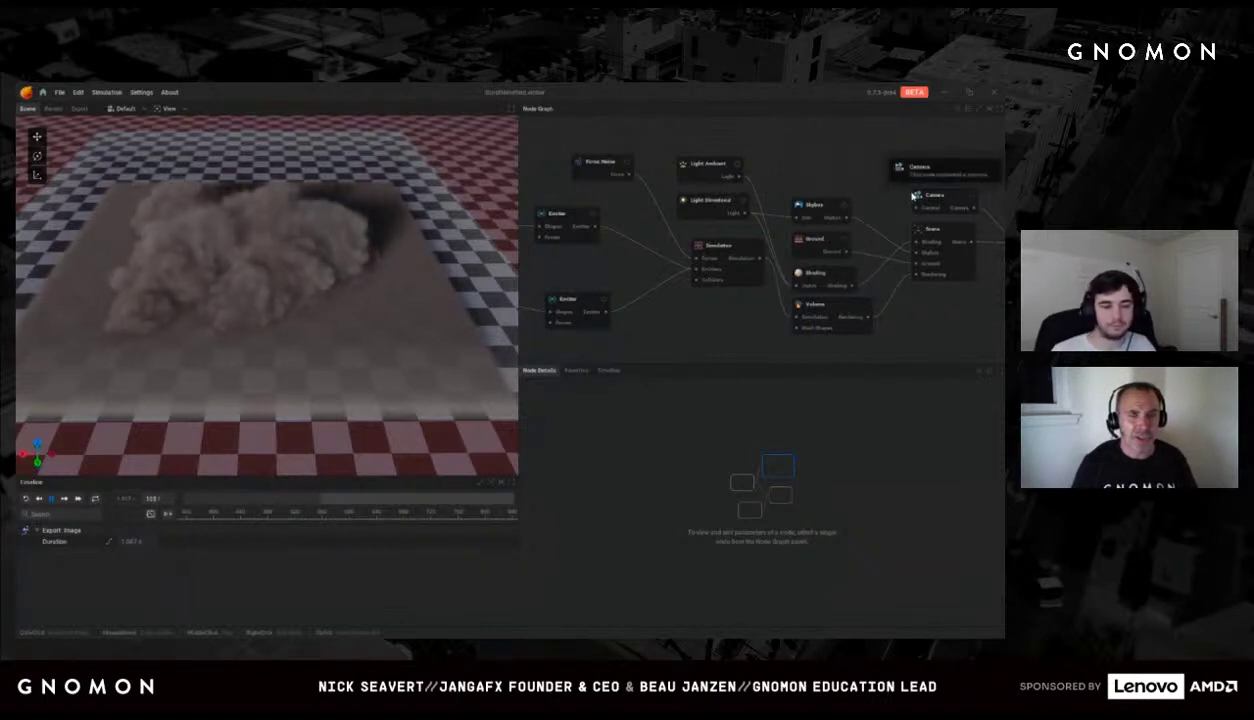
Step: Open the preset project enigma-02.ember from the presets folder
{"action": "left_click", "coordinate": [59, 93]}
{"action": "left_click", "coordinate": [85, 116]}
{"action": "double_click", "coordinate": [150, 255]}
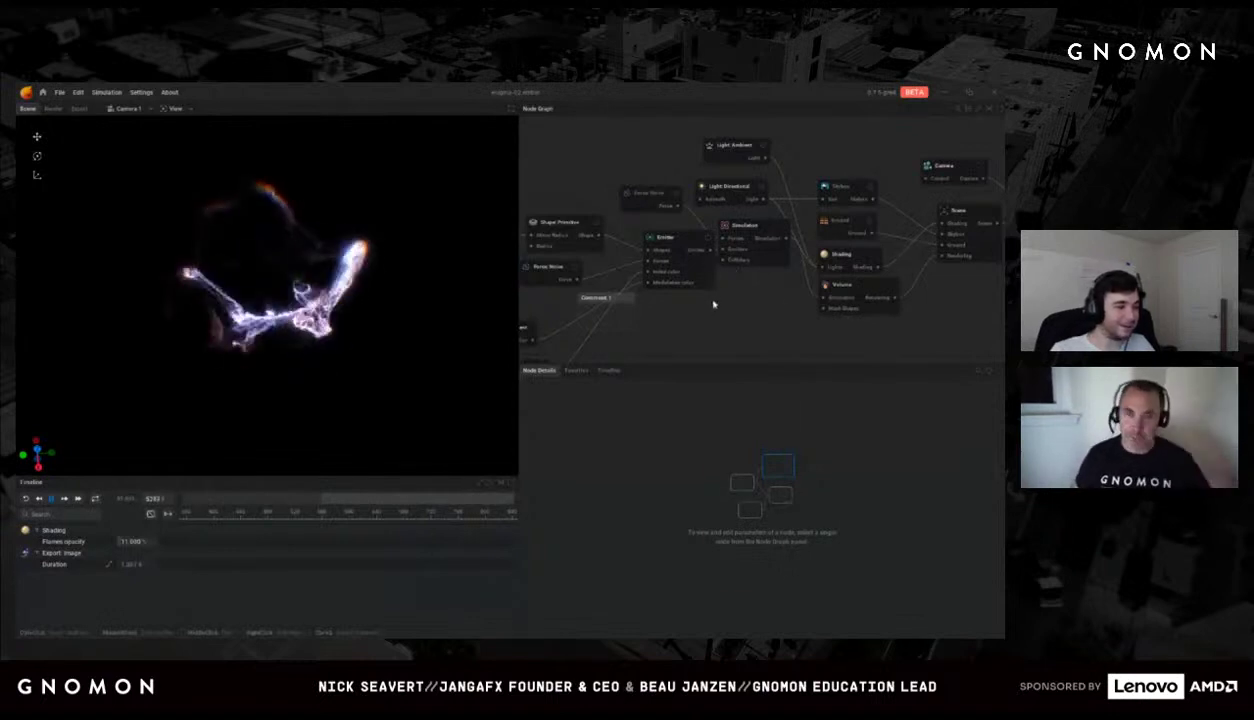
Step: Add a MIDI modulator node below the Simulation node, view its settings, and delete it
{"action": "right_click", "coordinate": [713, 304]}
{"action": "mouse_move", "coordinate": [745, 561]}
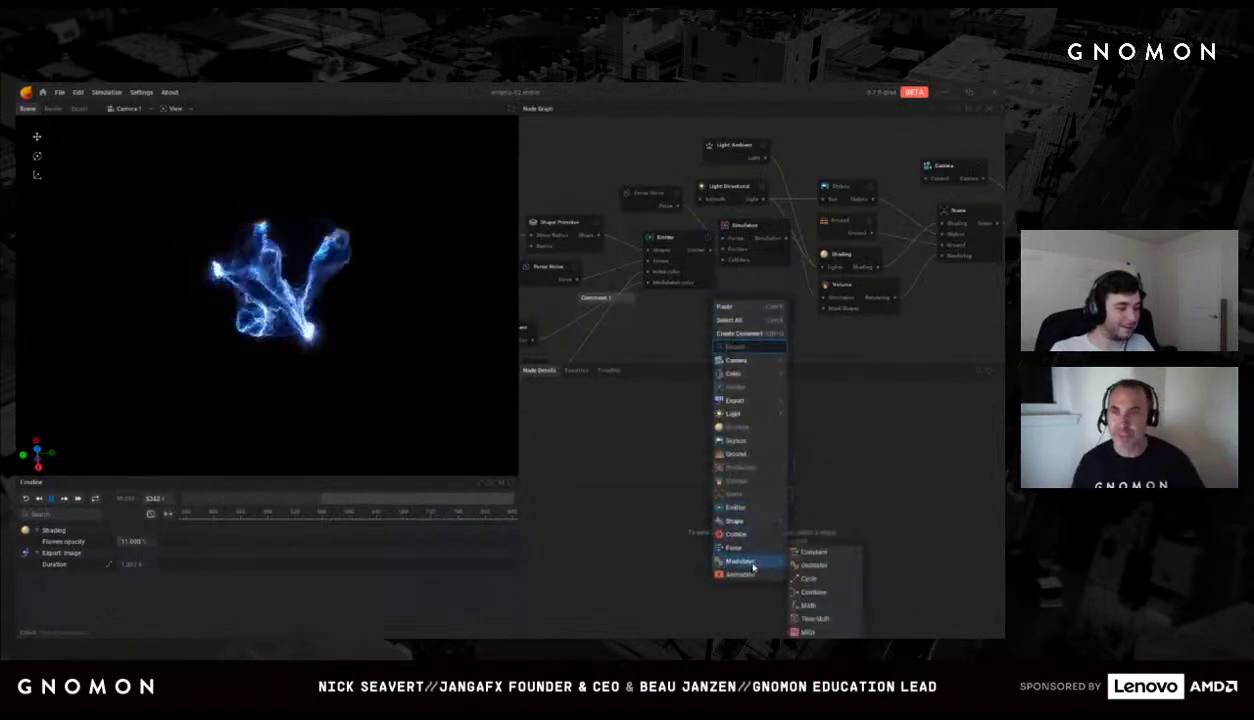
{"action": "left_click", "coordinate": [807, 632]}
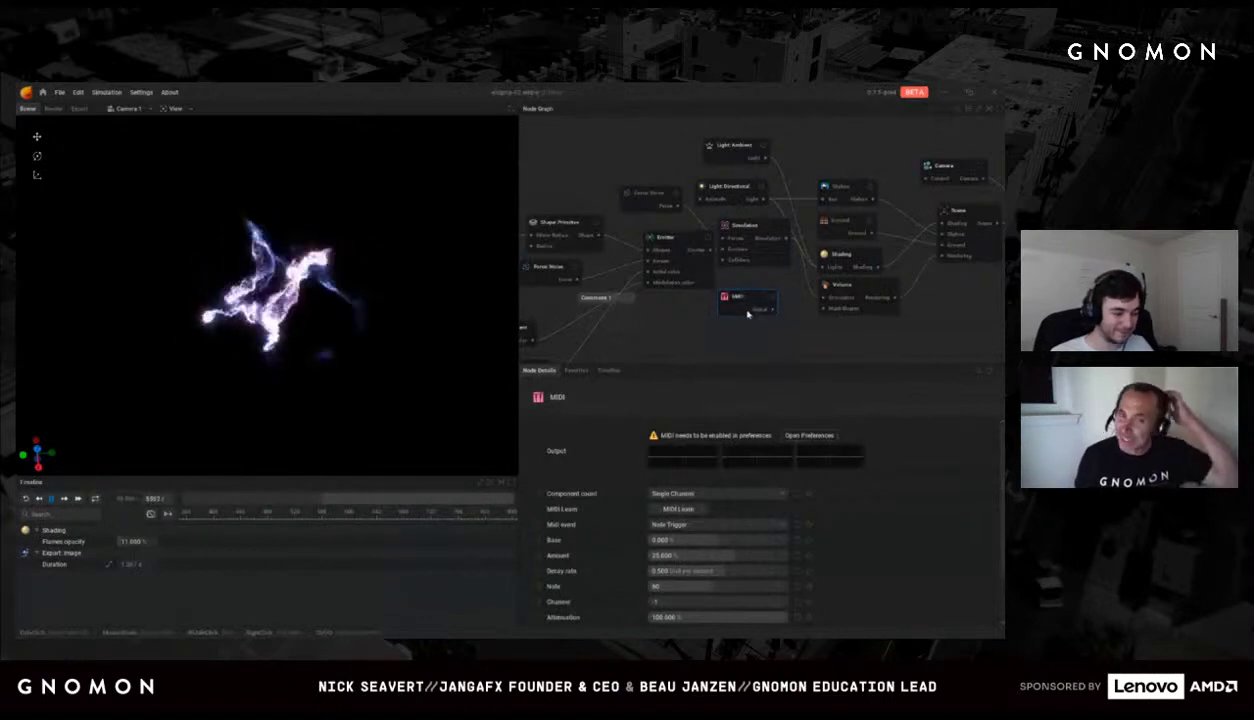
{"action": "key", "text": "Delete"}
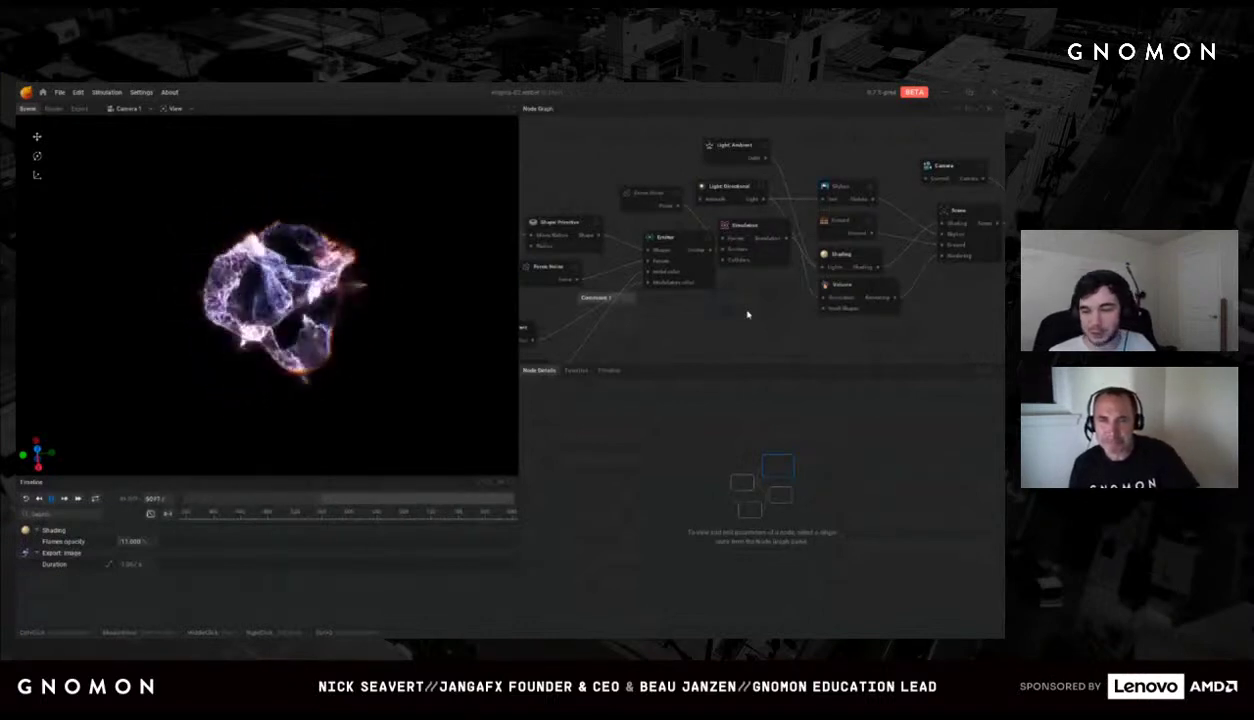
Step: Add a MIDI modulator node to the graph in the empty space below the Simulation node
{"action": "right_click", "coordinate": [747, 314]}
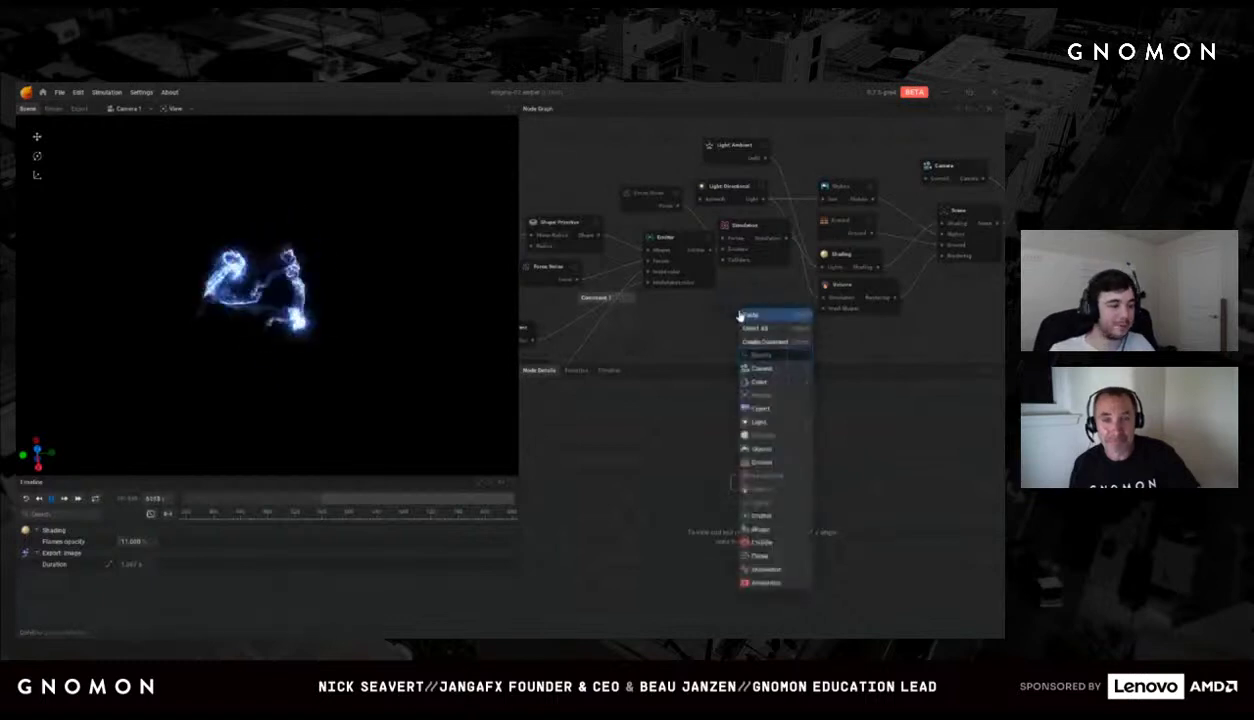
{"action": "mouse_move", "coordinate": [780, 569]}
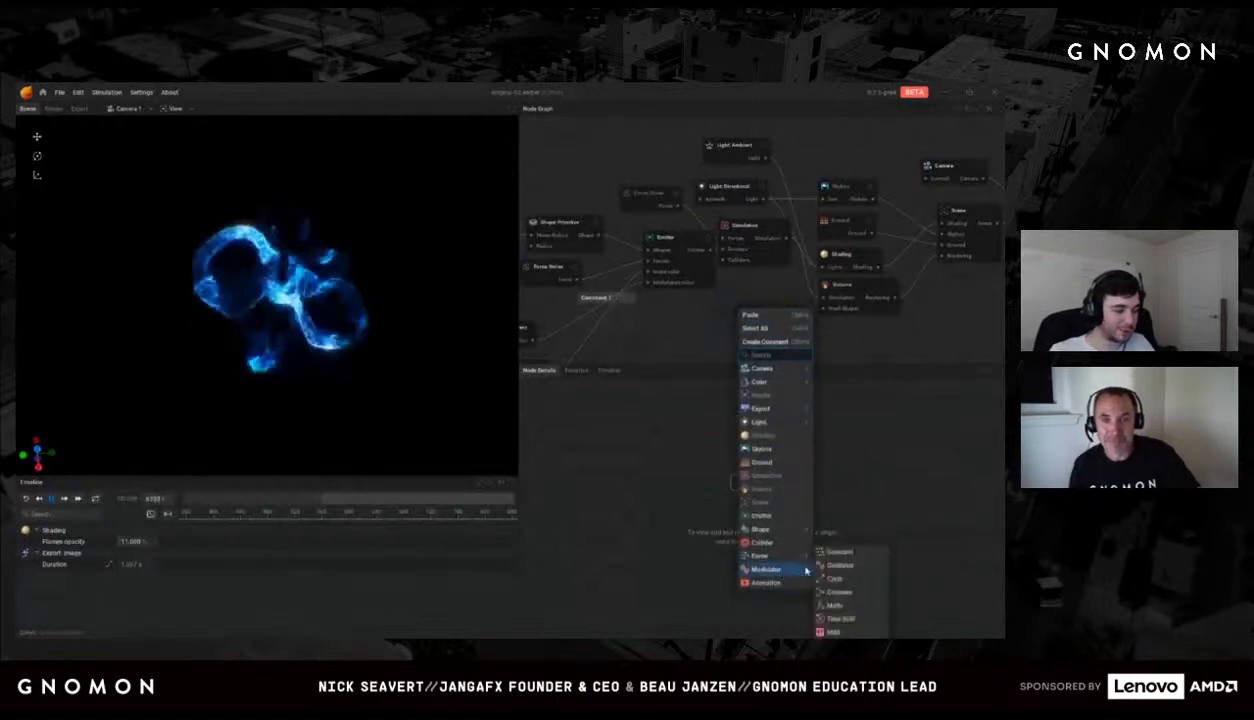
{"action": "left_click", "coordinate": [834, 615]}
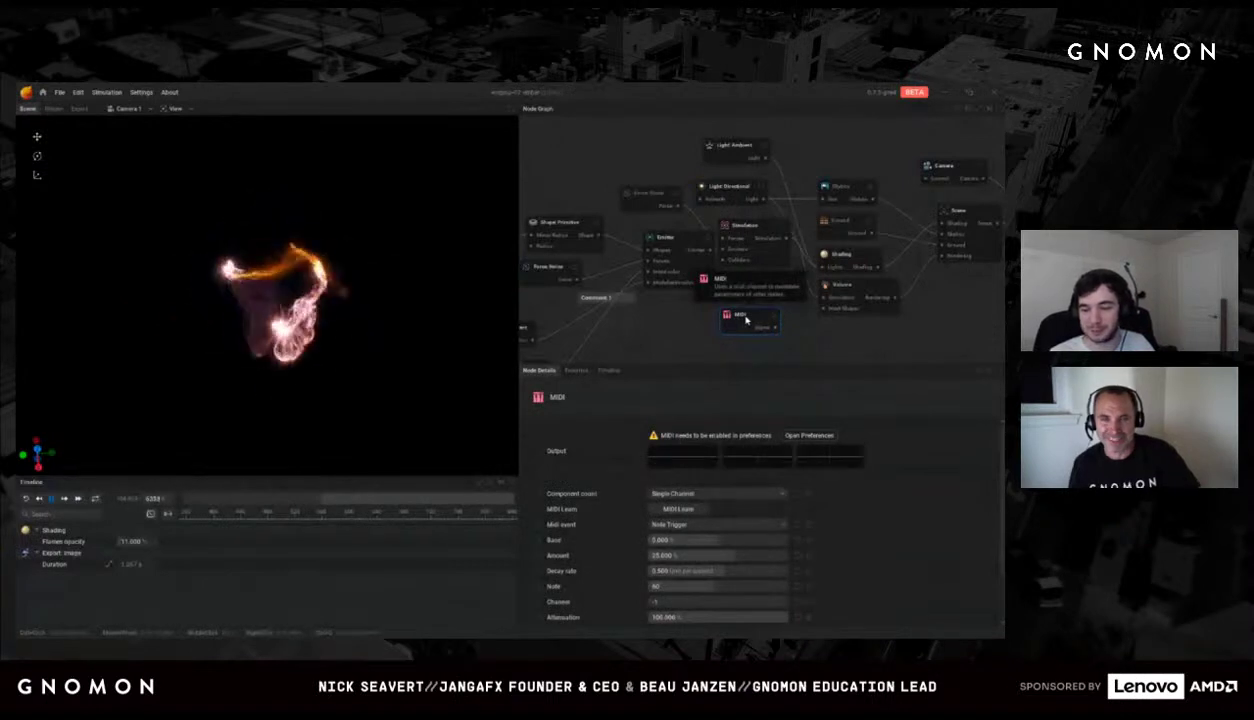
Step: View the settings of the Oscillator node that drives the Shape Primitive's minor radius
{"action": "scroll", "coordinate": [725, 323], "scroll_direction": "down", "scroll_amount": 2}
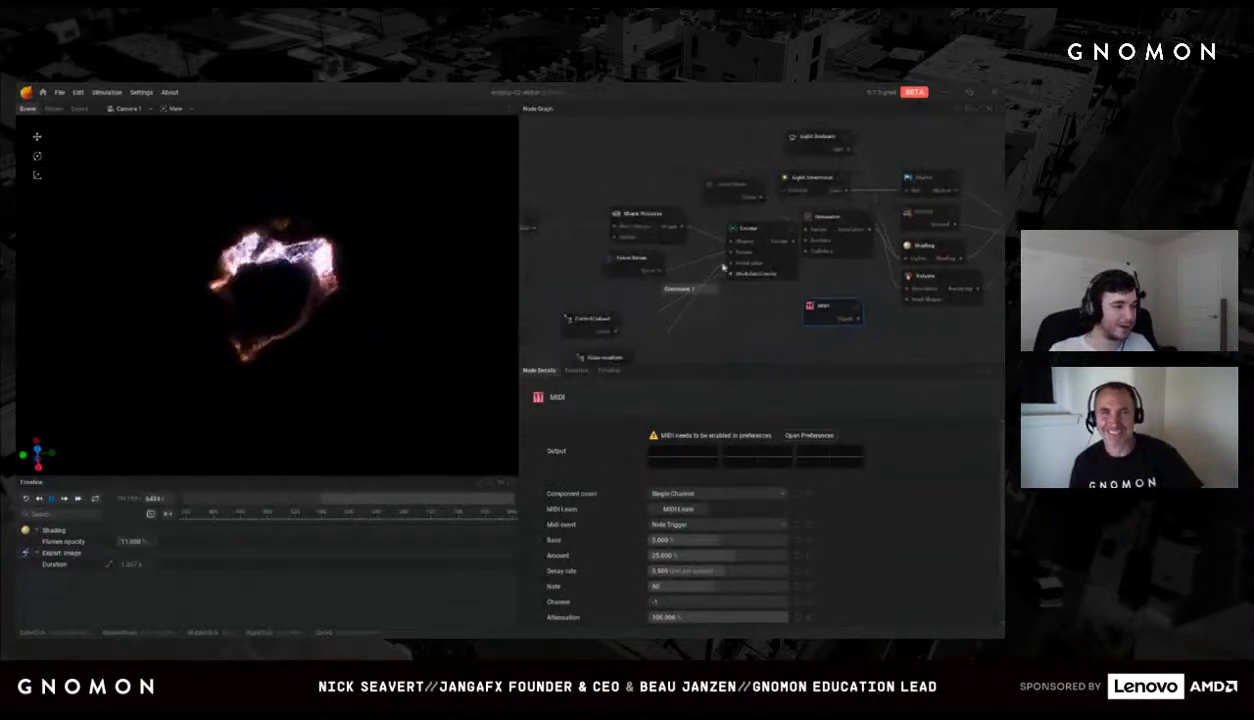
{"action": "left_click", "coordinate": [566, 257]}
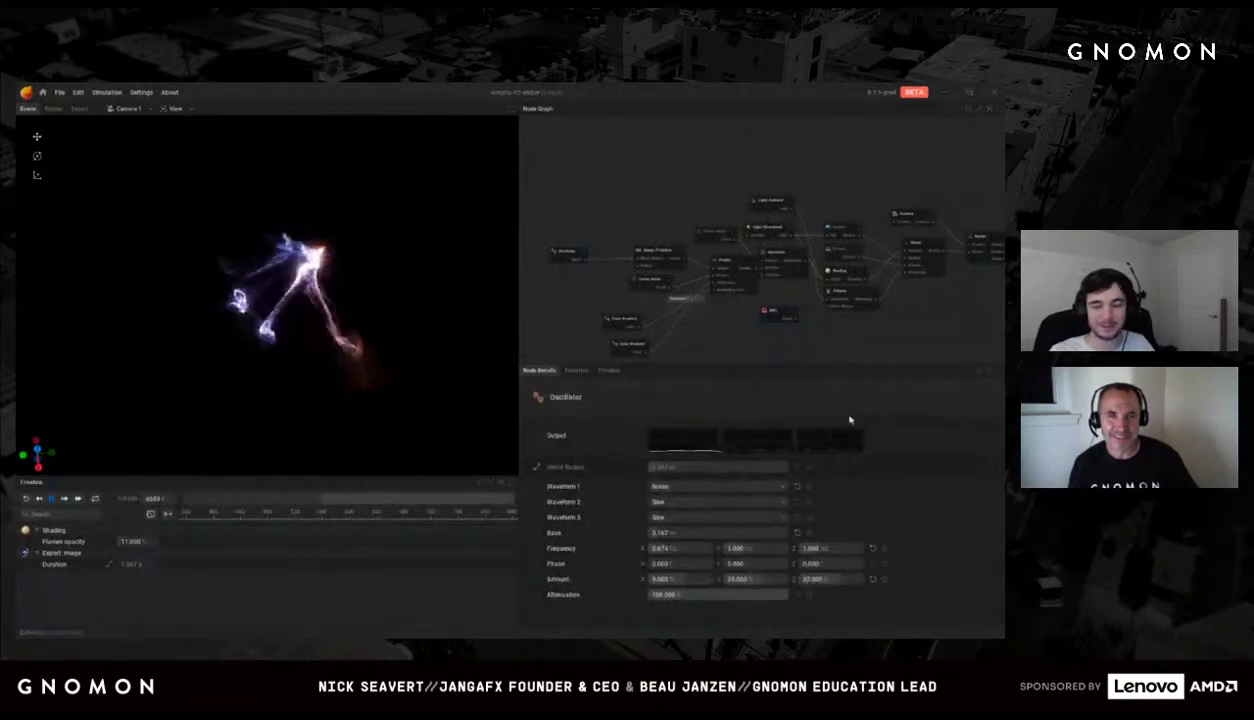
{"action": "scroll", "coordinate": [757, 320], "scroll_direction": "up", "scroll_amount": 4}
Step: Review the MIDI node's available MIDI event types and move the node slightly closer to the Simulation node
{"action": "left_click", "coordinate": [757, 317]}
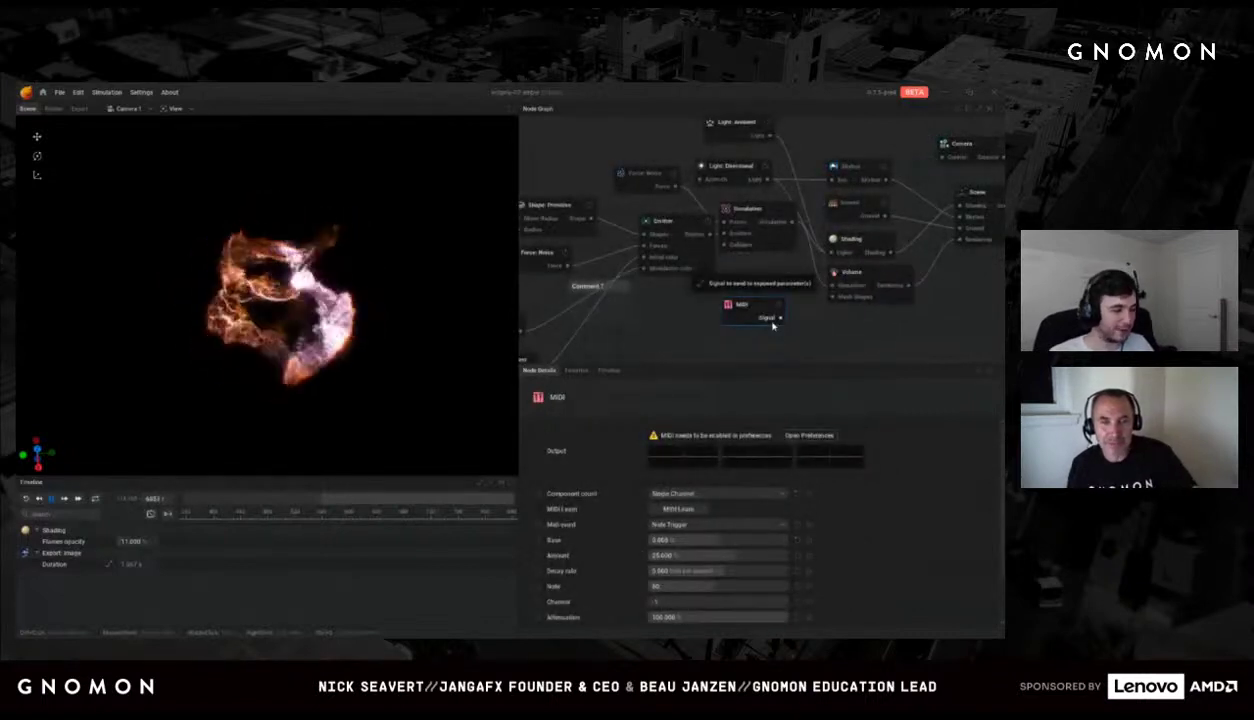
{"action": "left_click", "coordinate": [705, 464]}
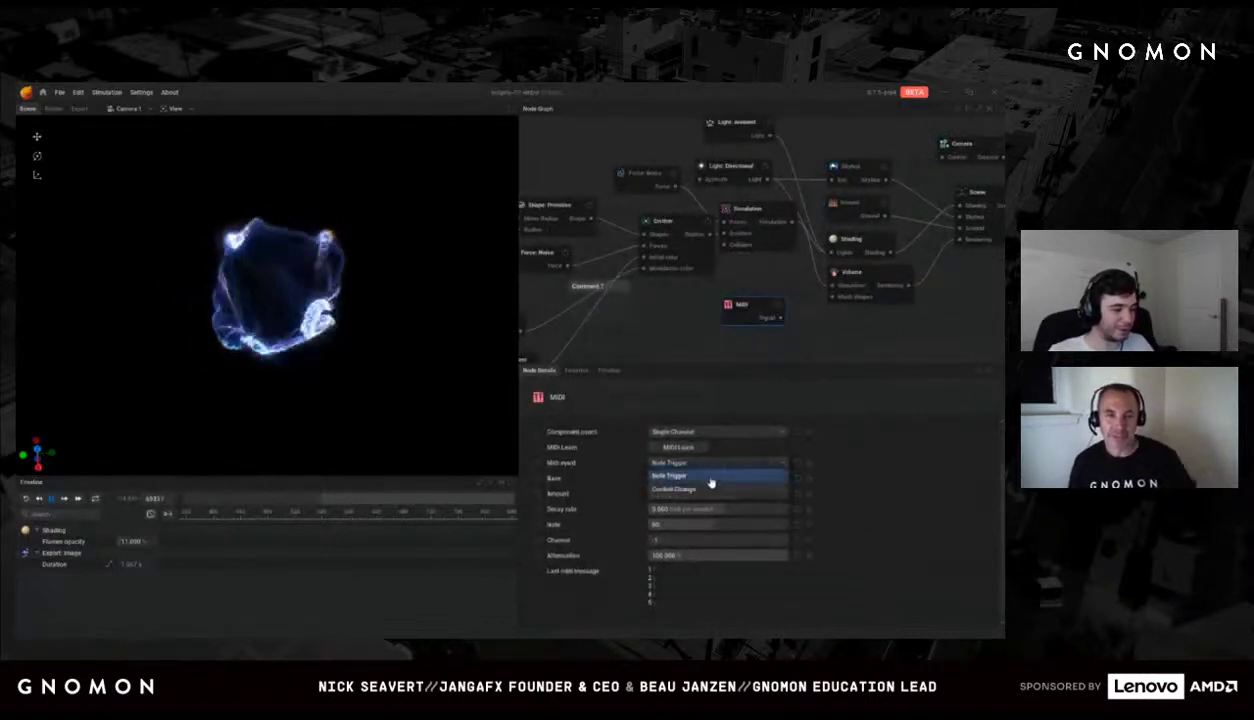
{"action": "left_click", "coordinate": [781, 479]}
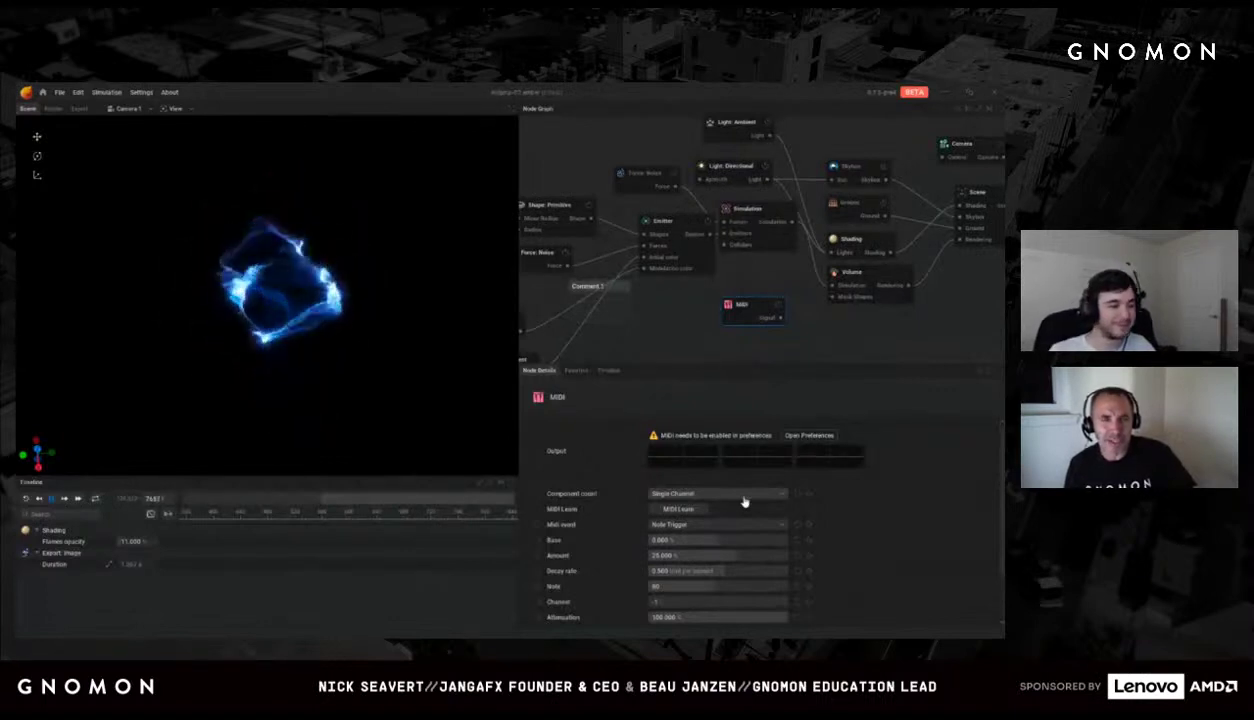
{"action": "left_click_drag", "start_coordinate": [745, 306], "coordinate": [736, 295]}
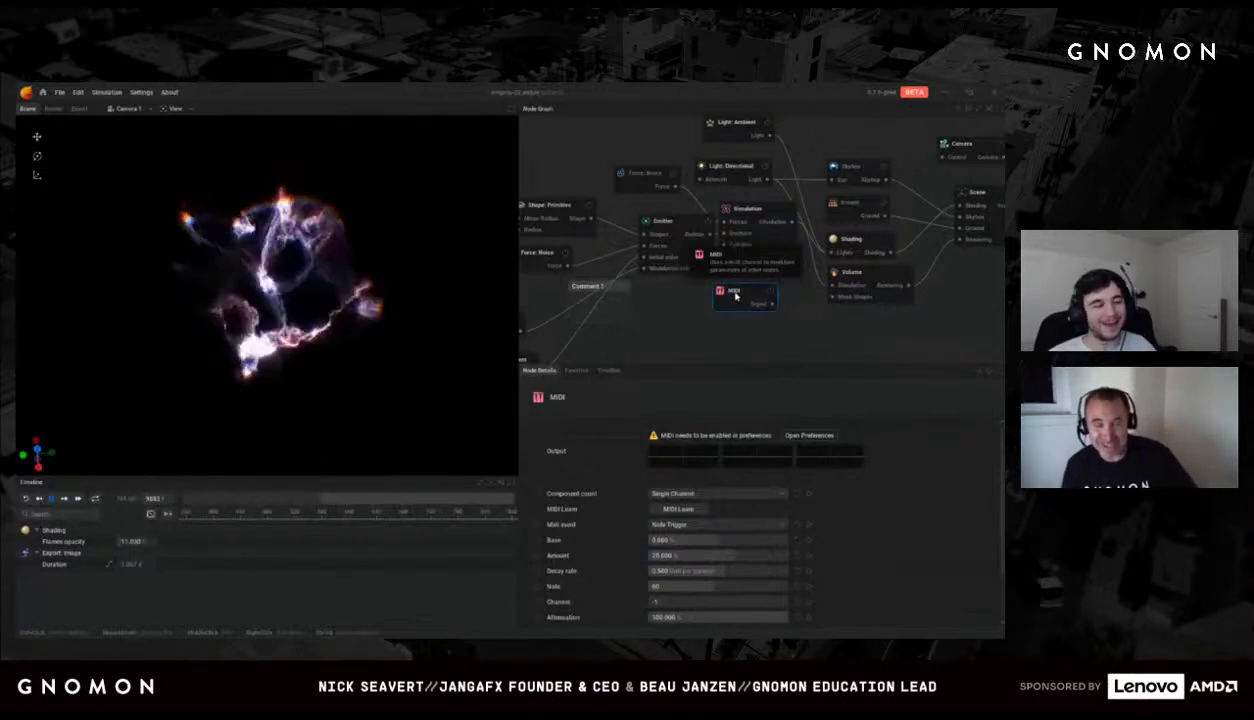
{"action": "right_click", "coordinate": [656, 289]}
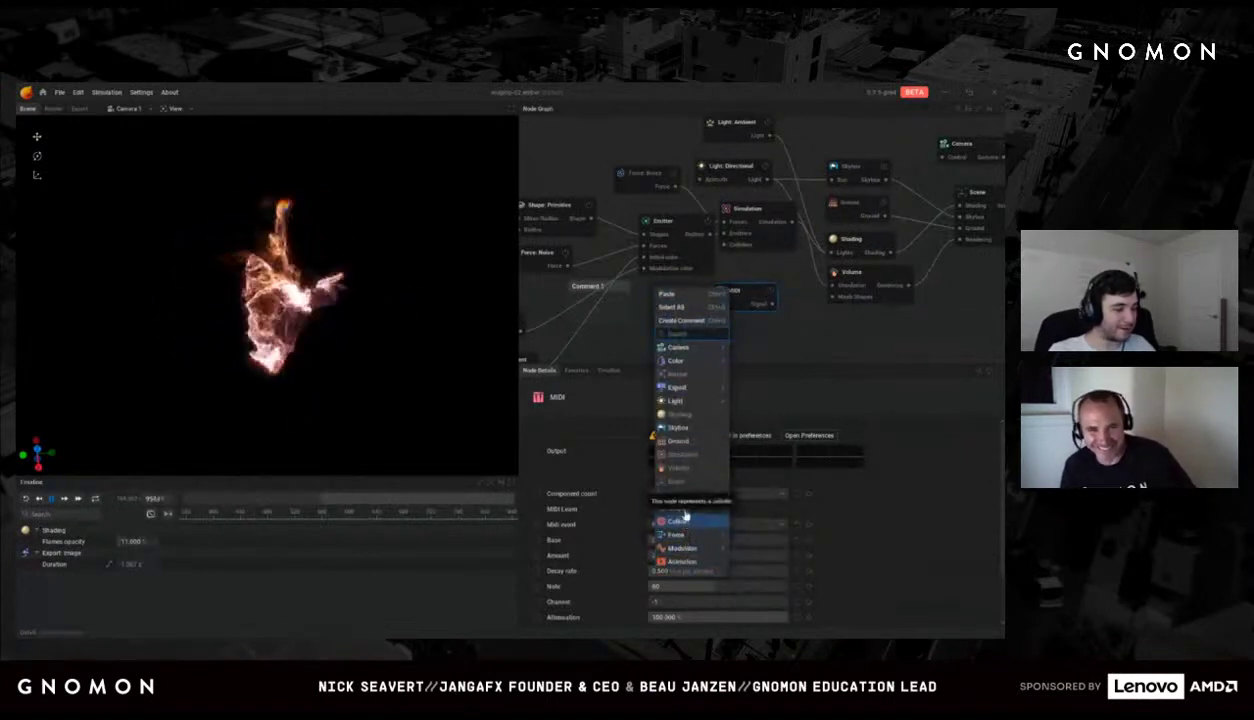
{"action": "key", "text": "Escape"}
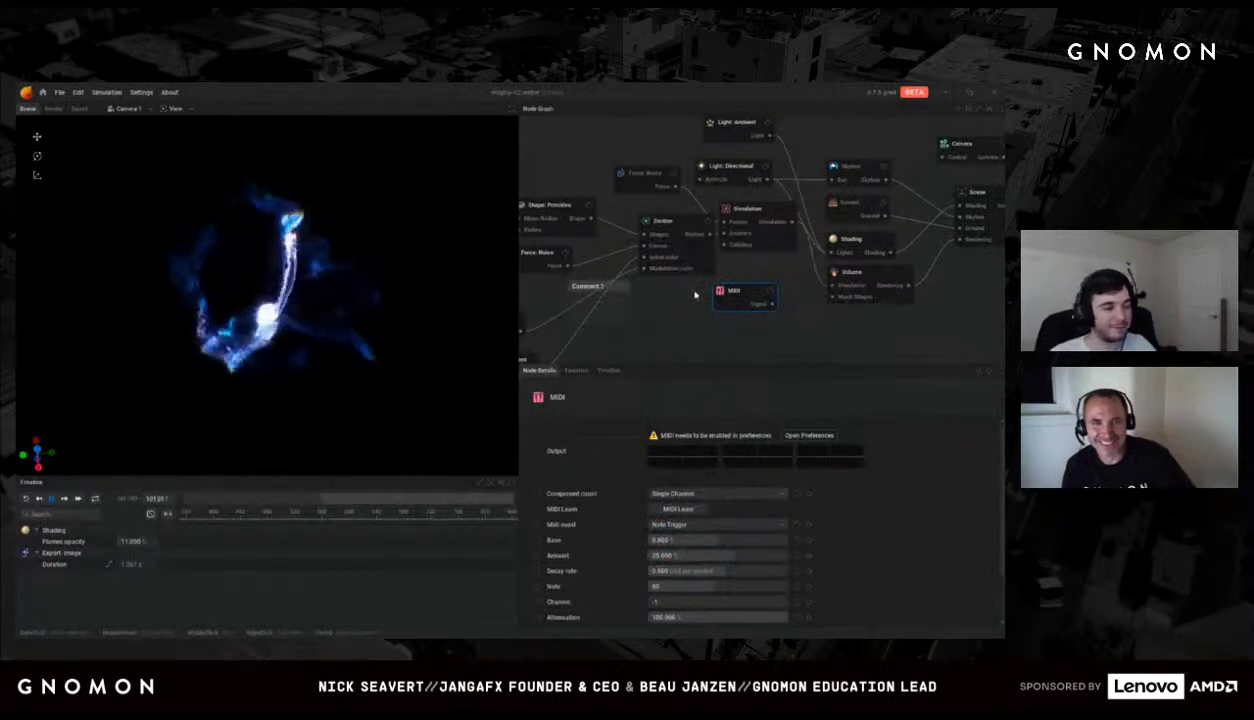
{"action": "left_click", "coordinate": [674, 308]}
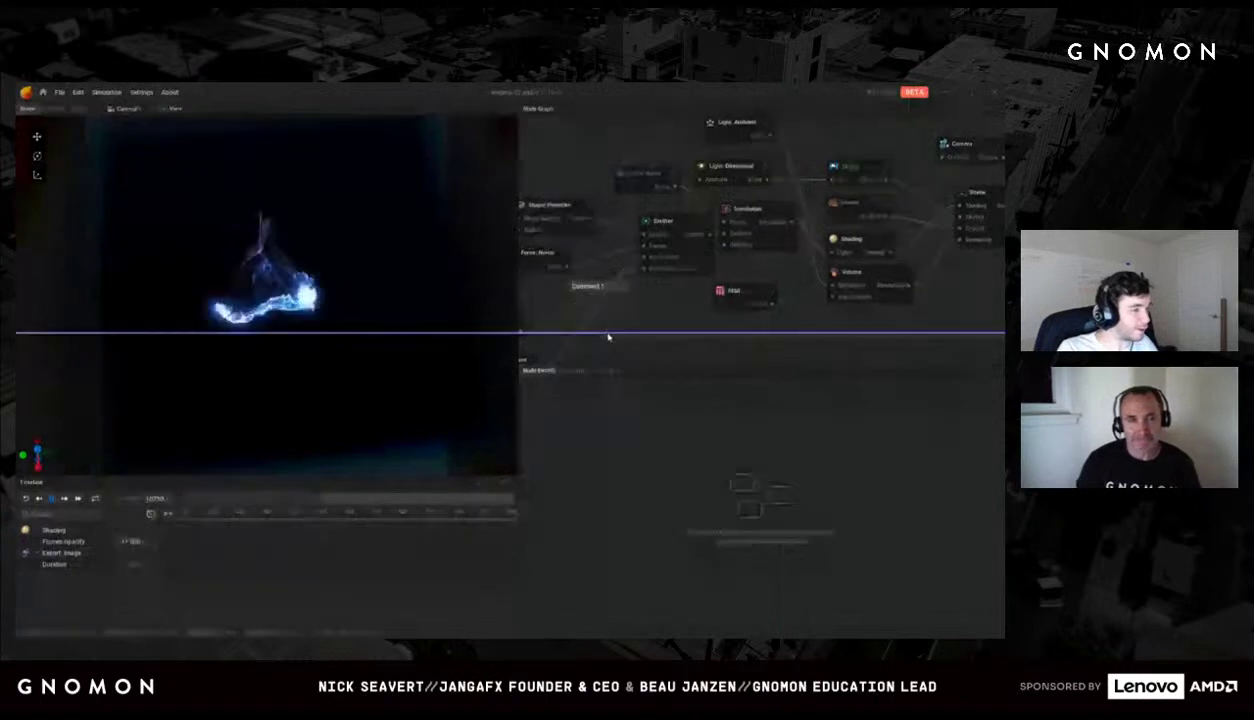
Step: View the settings of the Shape Primitive node that feeds the Emitter
{"action": "scroll", "coordinate": [690, 338], "scroll_direction": "down", "scroll_amount": 1}
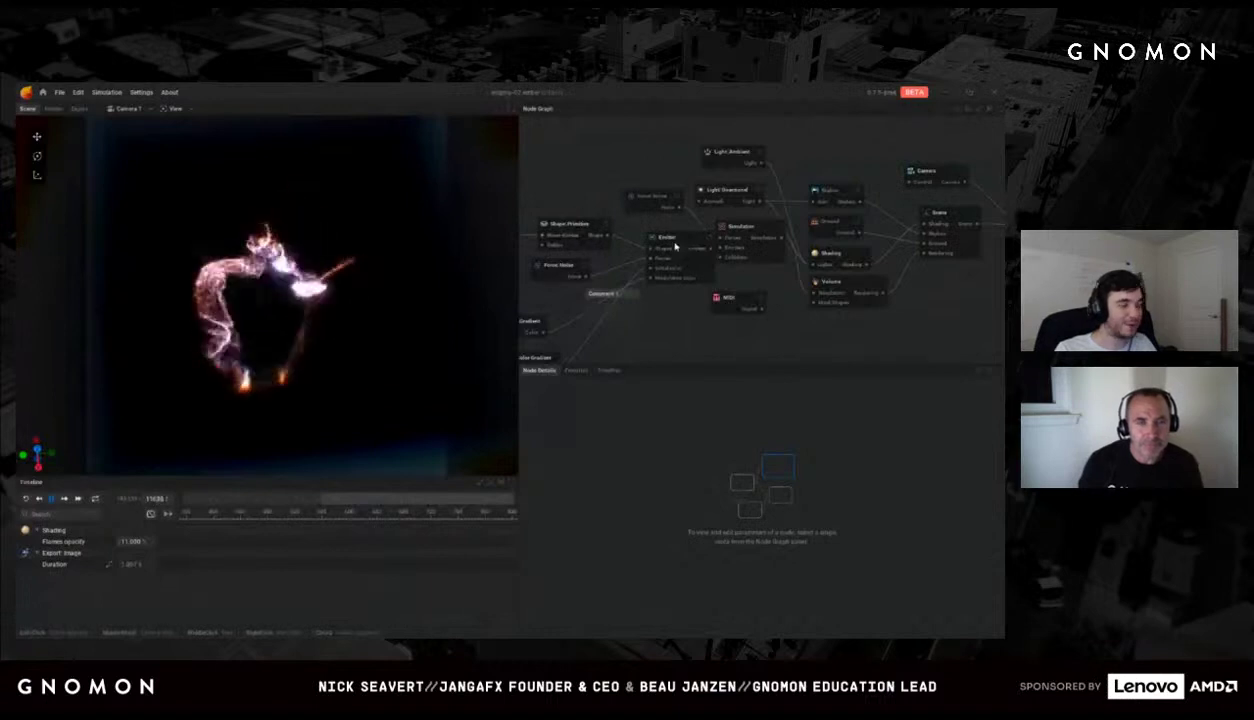
{"action": "left_click", "coordinate": [820, 255]}
{"action": "left_click", "coordinate": [615, 214]}
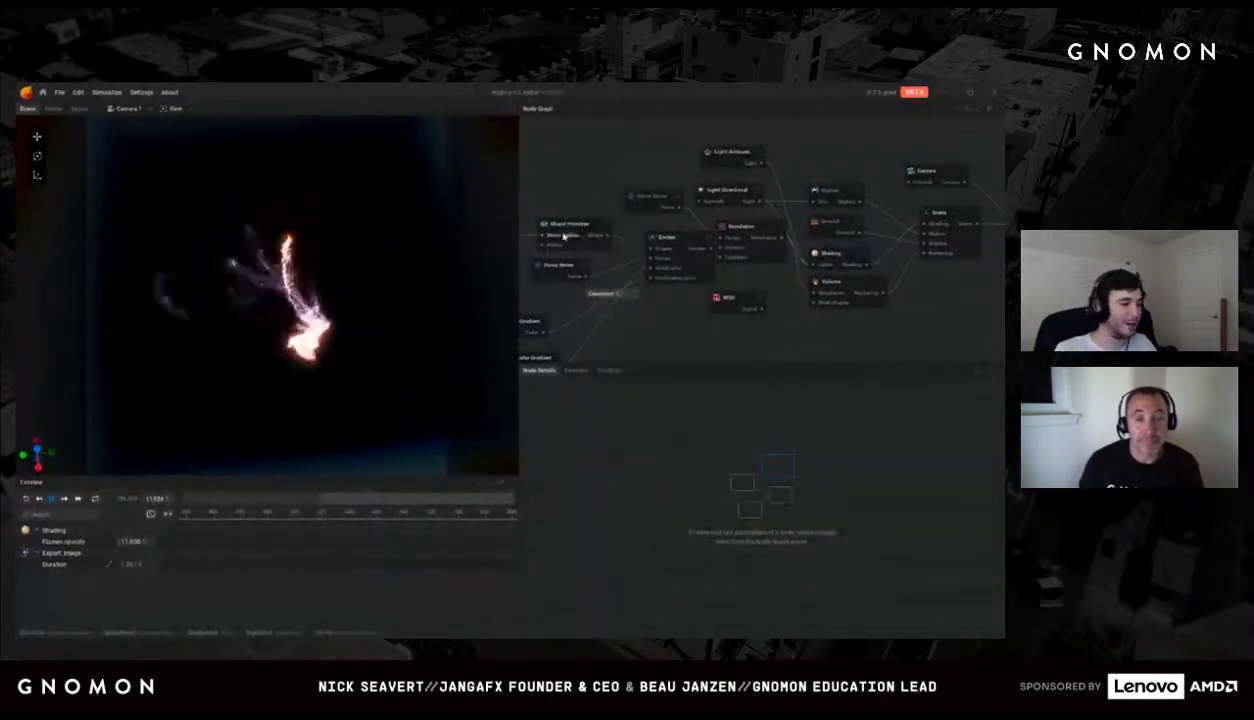
{"action": "left_click", "coordinate": [574, 238]}
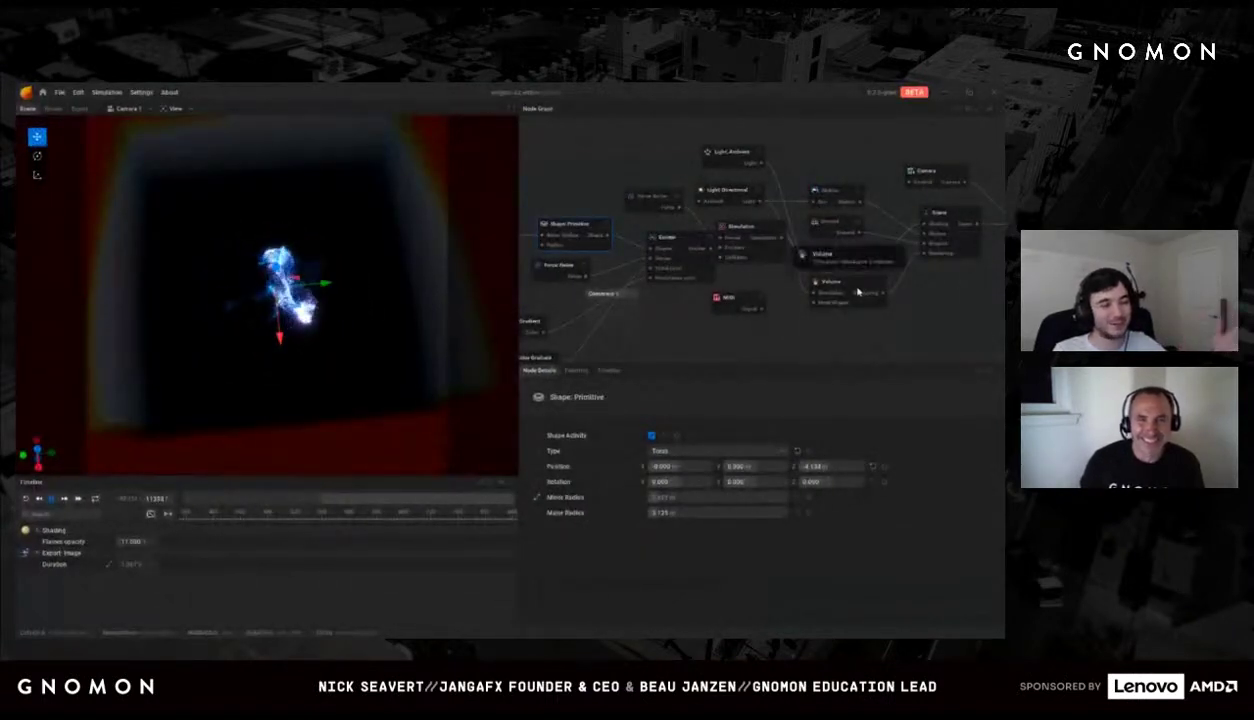
Step: Show the Volume node's post process settings and open the smoke dilate value for editing
{"action": "left_click", "coordinate": [828, 283]}
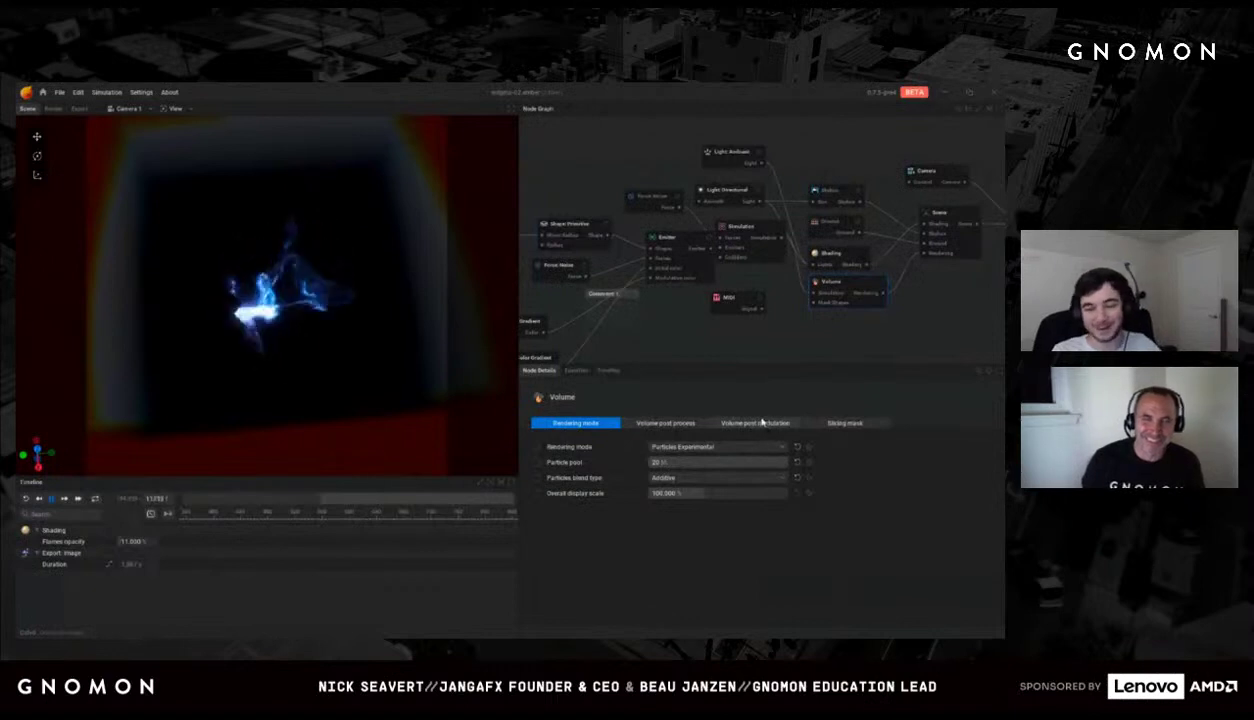
{"action": "left_click", "coordinate": [668, 423]}
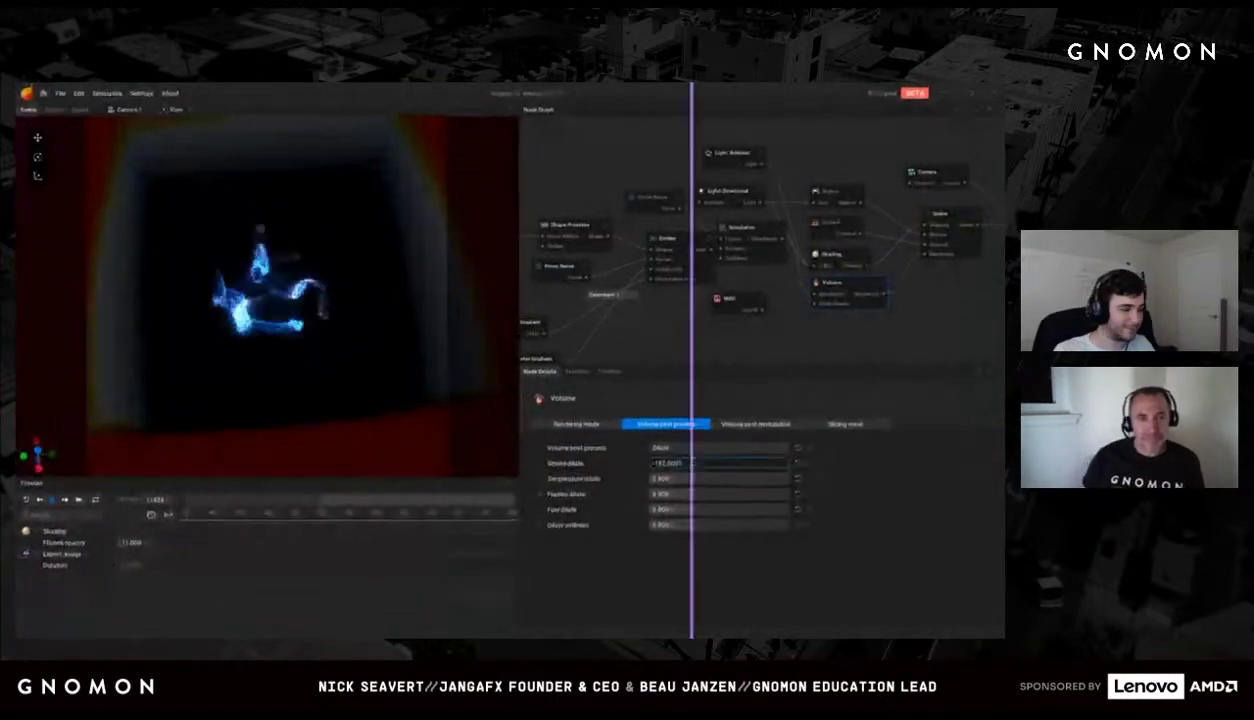
{"action": "double_click", "coordinate": [688, 463]}
{"action": "type", "text": "-"}
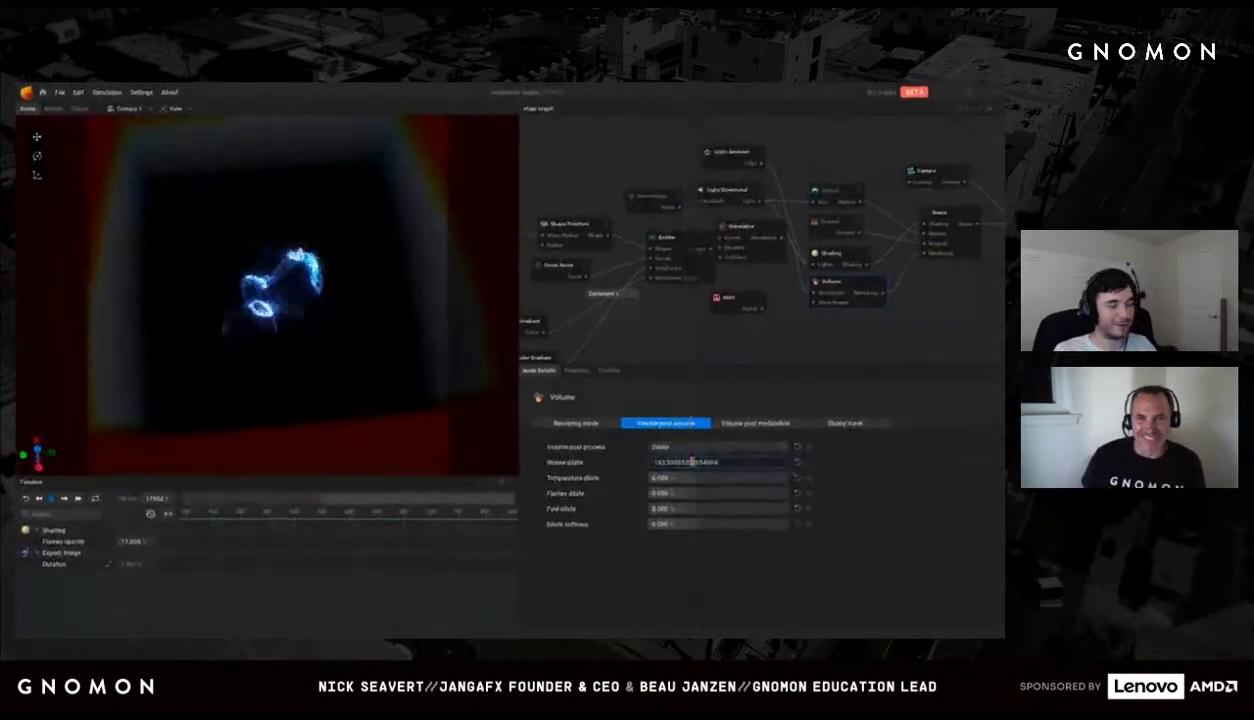